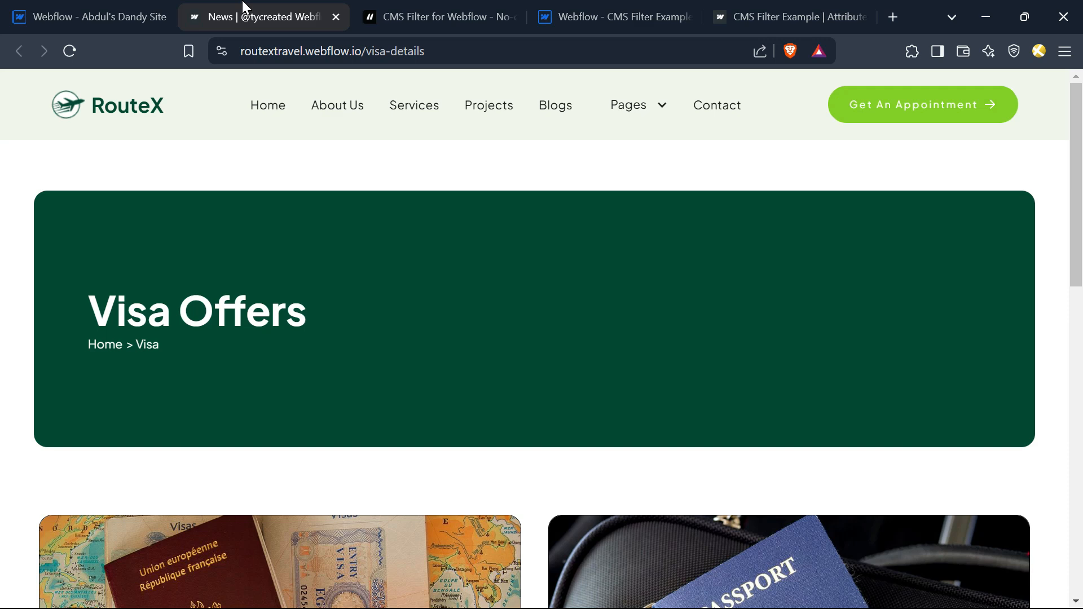
Switch to the Finsweet CMS Filter example page and examine its search, makes, price and mileage filters.
{"action": "key", "text": "ctrl+Tab"}
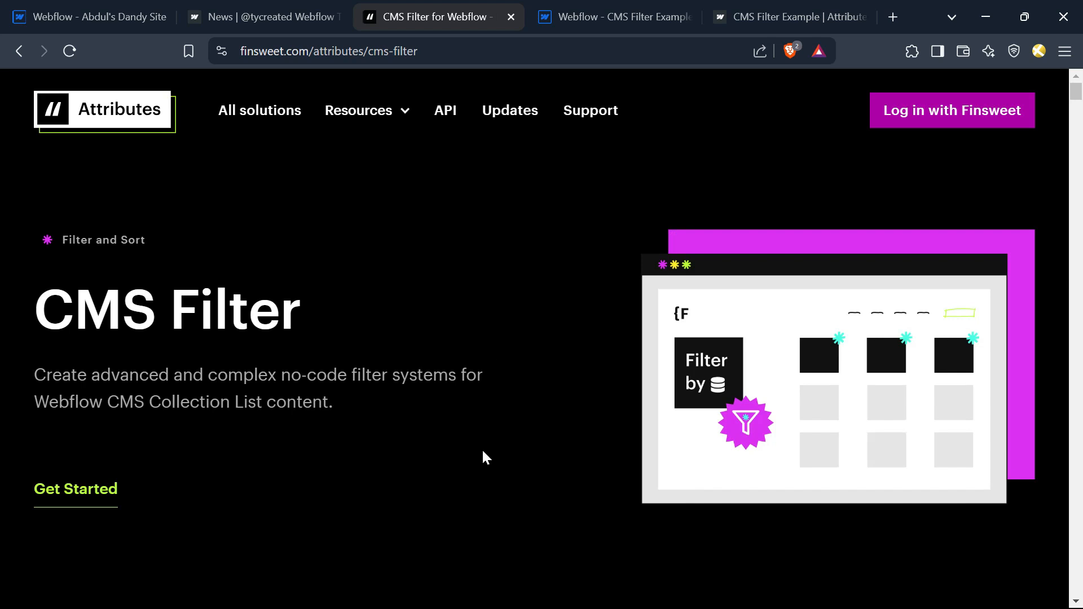
{"action": "left_click", "coordinate": [746, 12]}
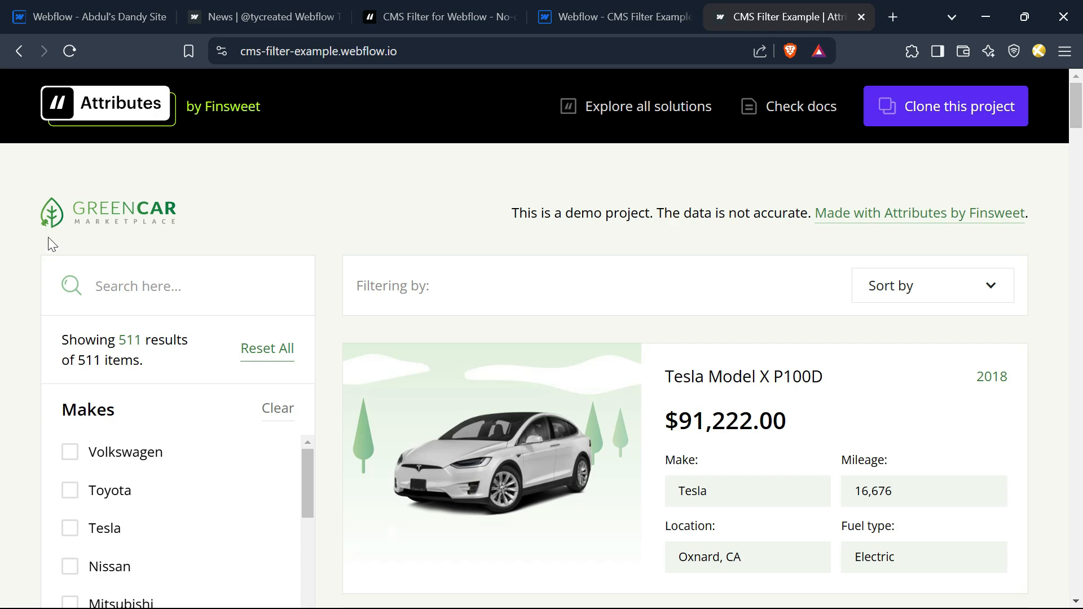
{"action": "scroll", "coordinate": [300, 273], "scroll_direction": "down", "scroll_amount": 2}
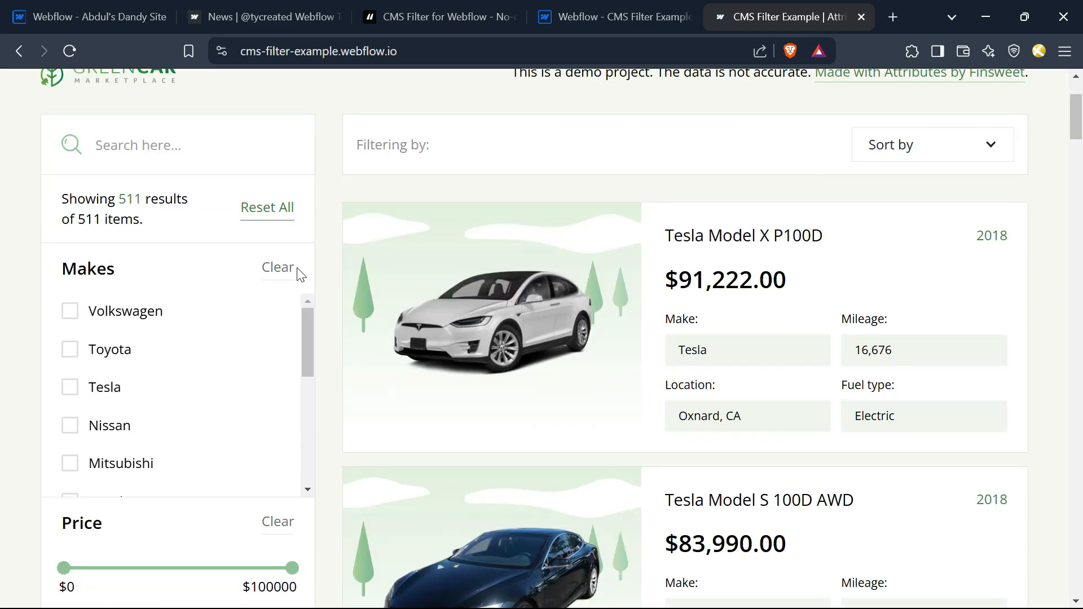
{"action": "scroll", "coordinate": [290, 346], "scroll_direction": "up", "scroll_amount": 2}
{"action": "scroll", "coordinate": [164, 445], "scroll_direction": "down", "scroll_amount": 5}
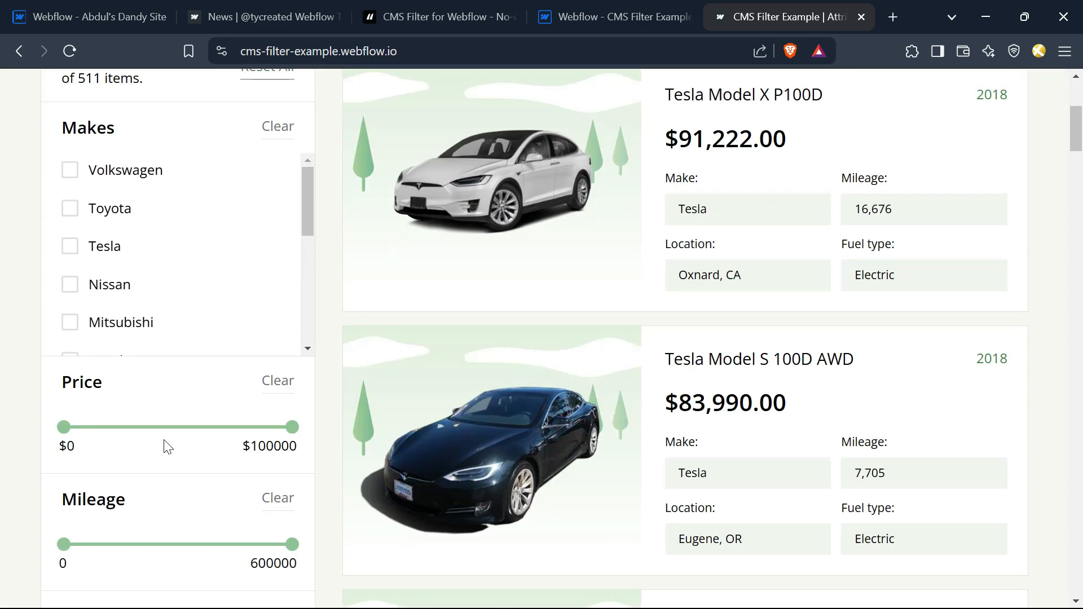
{"action": "scroll", "coordinate": [123, 201], "scroll_direction": "down", "scroll_amount": 3}
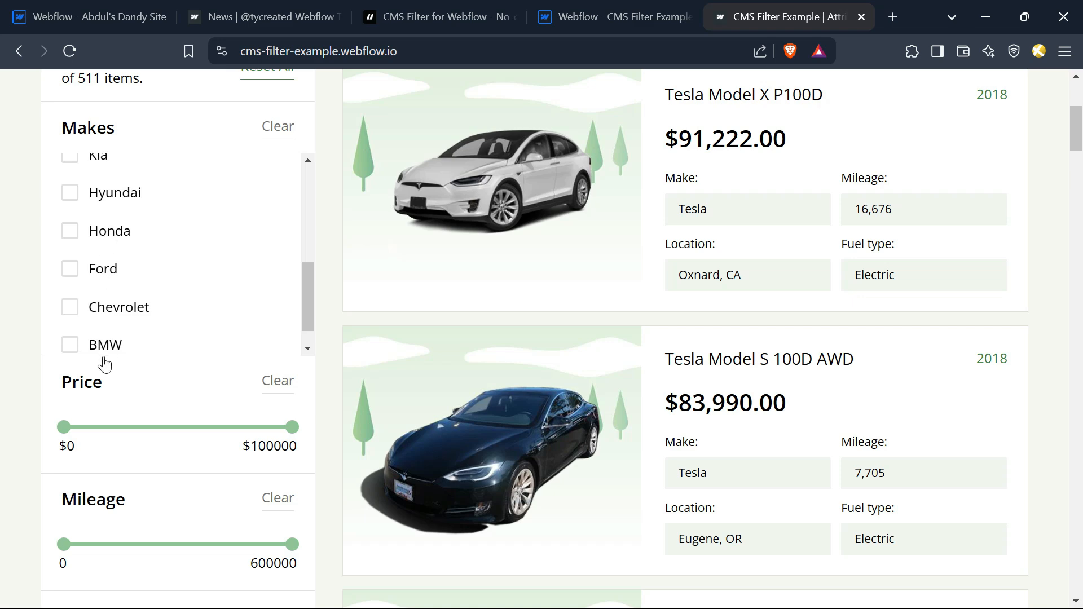
Set the minimum of the price range filter to $37000.
{"action": "left_click_drag", "start_coordinate": [66, 446], "coordinate": [131, 445]}
{"action": "left_click_drag", "start_coordinate": [64, 427], "coordinate": [149, 427]}
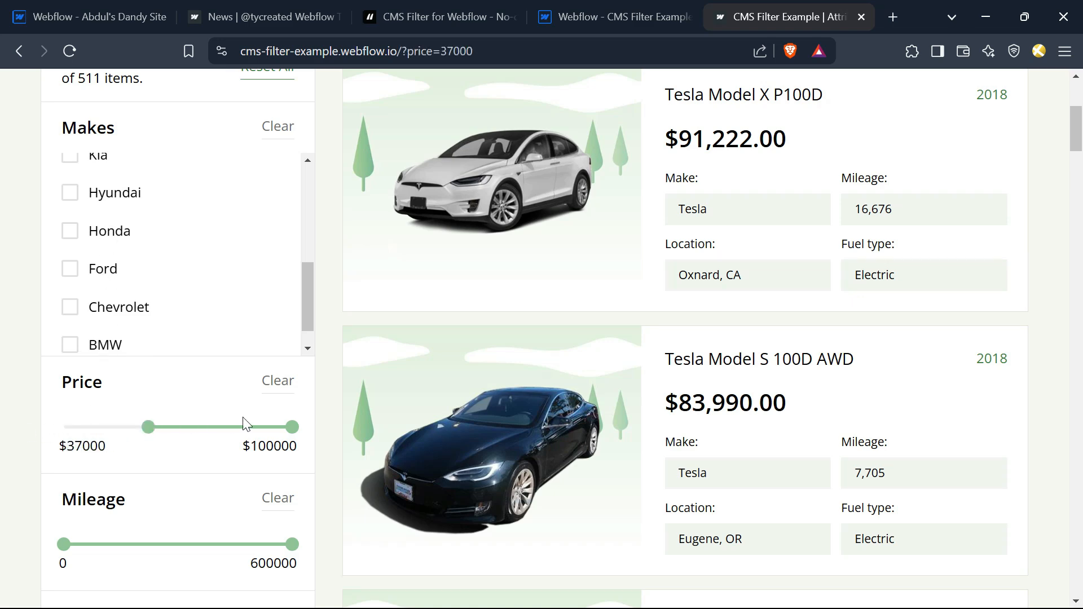
Filter the cars by the year 2012 and clear the year filter again.
{"action": "scroll", "coordinate": [8, 383], "scroll_direction": "down", "scroll_amount": 5}
{"action": "scroll", "coordinate": [9, 377], "scroll_direction": "down", "scroll_amount": 2}
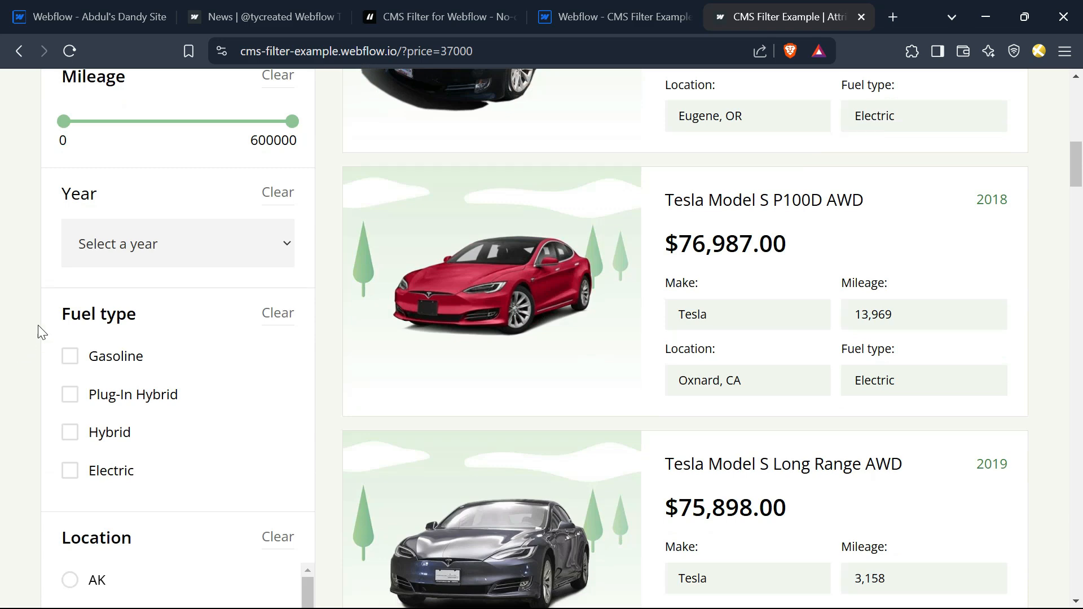
{"action": "left_click", "coordinate": [238, 232]}
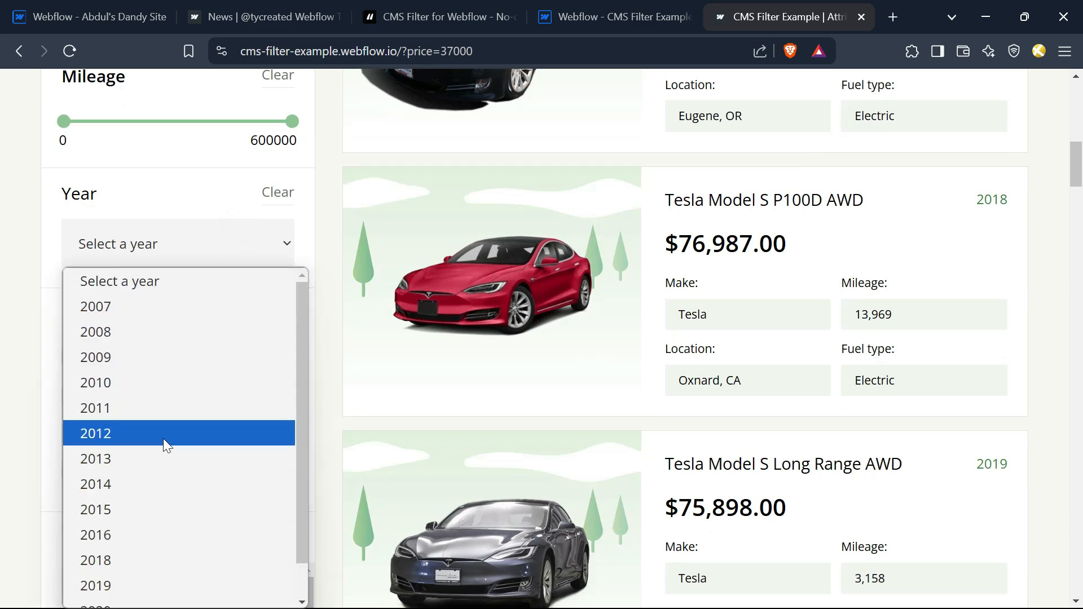
{"action": "left_click", "coordinate": [163, 438]}
{"action": "left_click", "coordinate": [277, 193]}
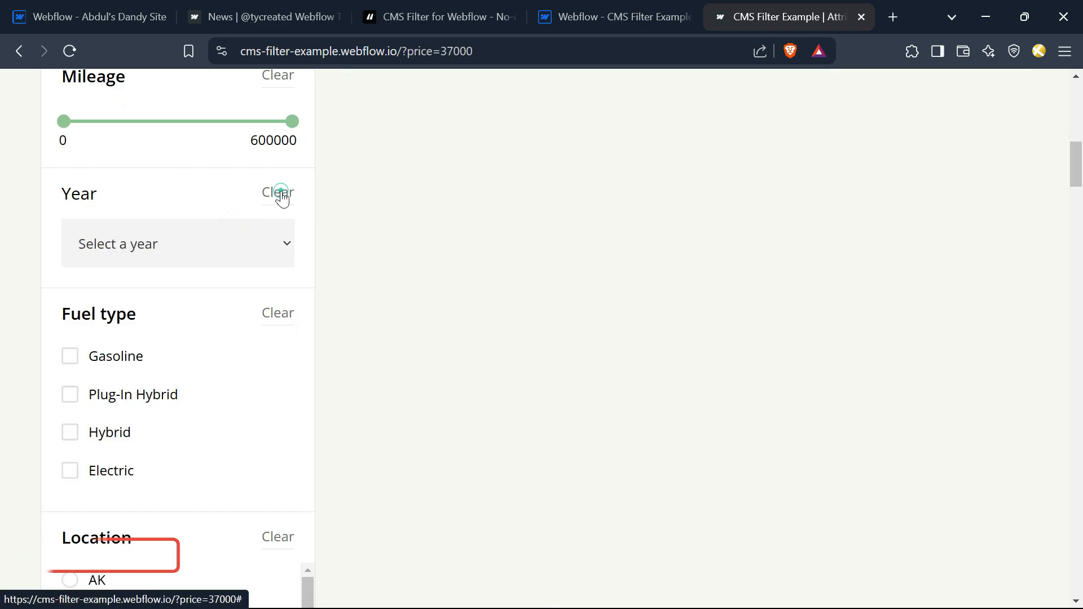
Review the fuel type and location filters and remove the active price range filter.
{"action": "scroll", "coordinate": [2, 303], "scroll_direction": "down", "scroll_amount": 2}
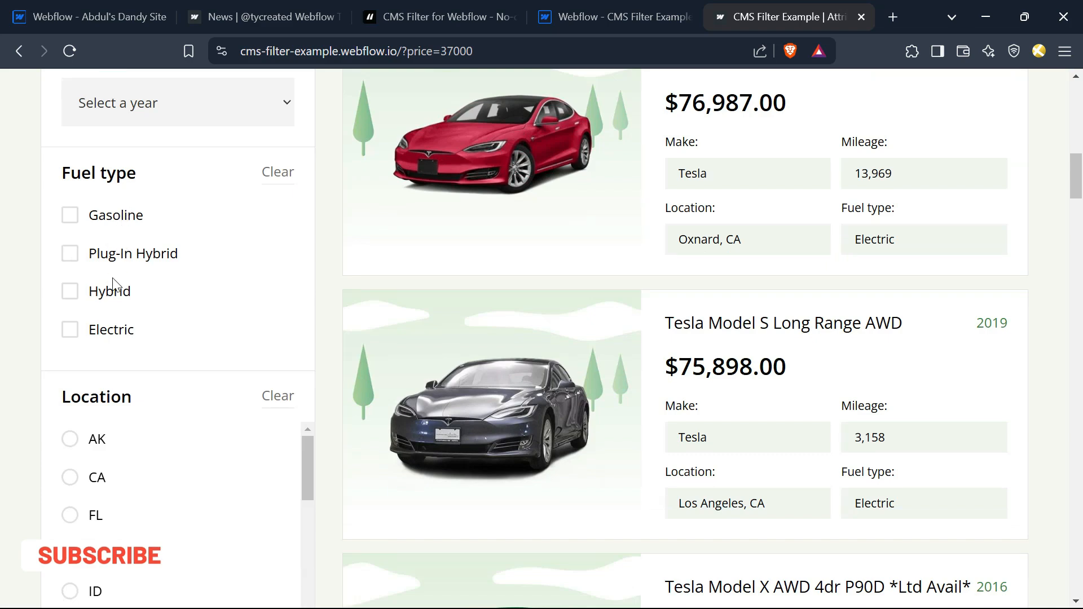
{"action": "scroll", "coordinate": [143, 289], "scroll_direction": "down", "scroll_amount": 3}
{"action": "scroll", "coordinate": [142, 290], "scroll_direction": "down", "scroll_amount": 2}
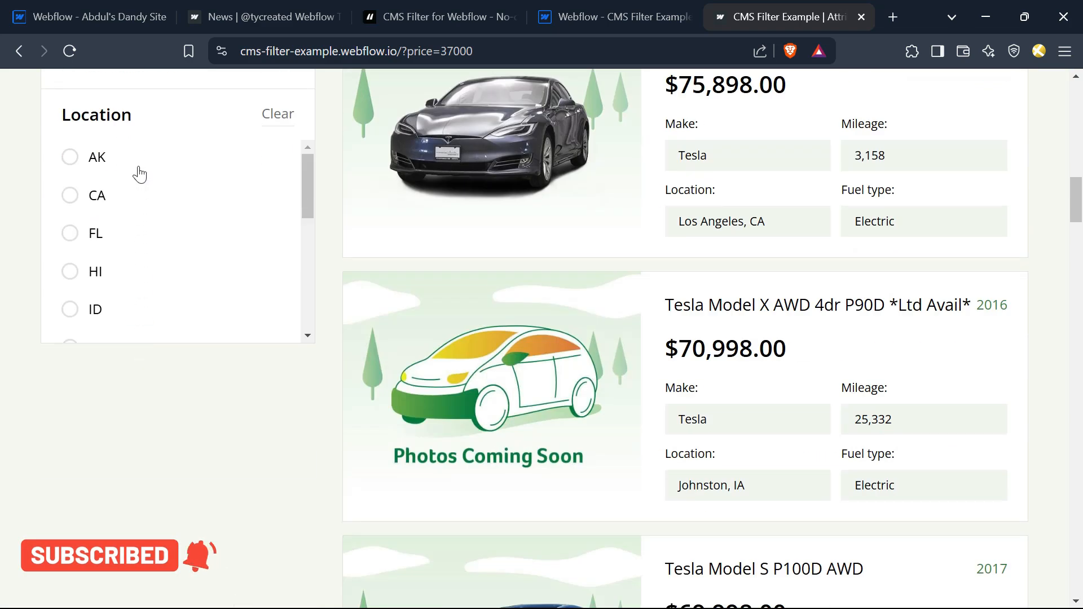
{"action": "scroll", "coordinate": [5, 169], "scroll_direction": "up", "scroll_amount": 15}
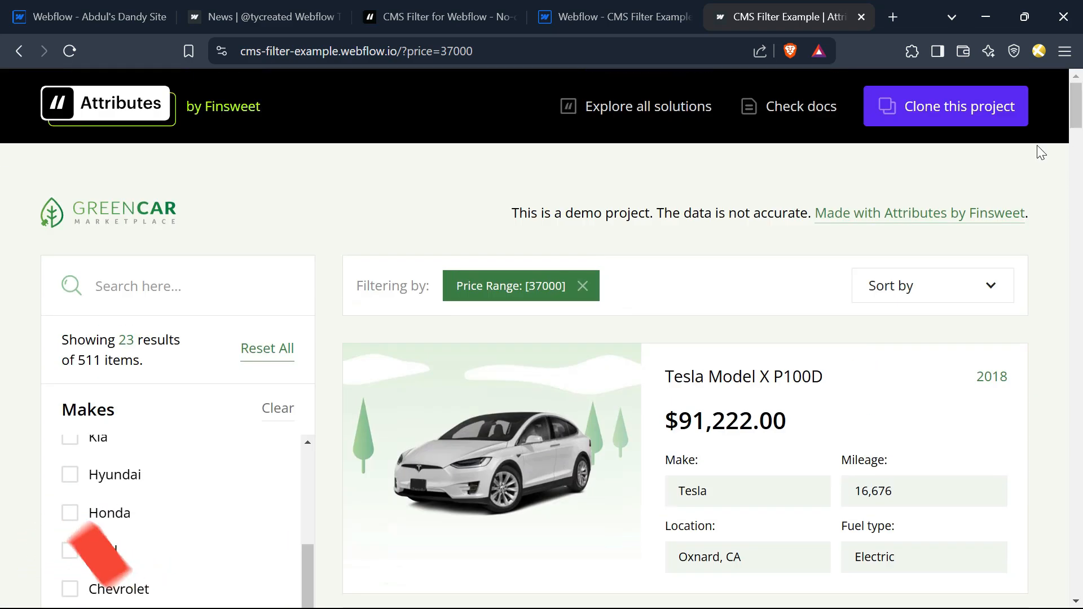
{"action": "left_click", "coordinate": [584, 286]}
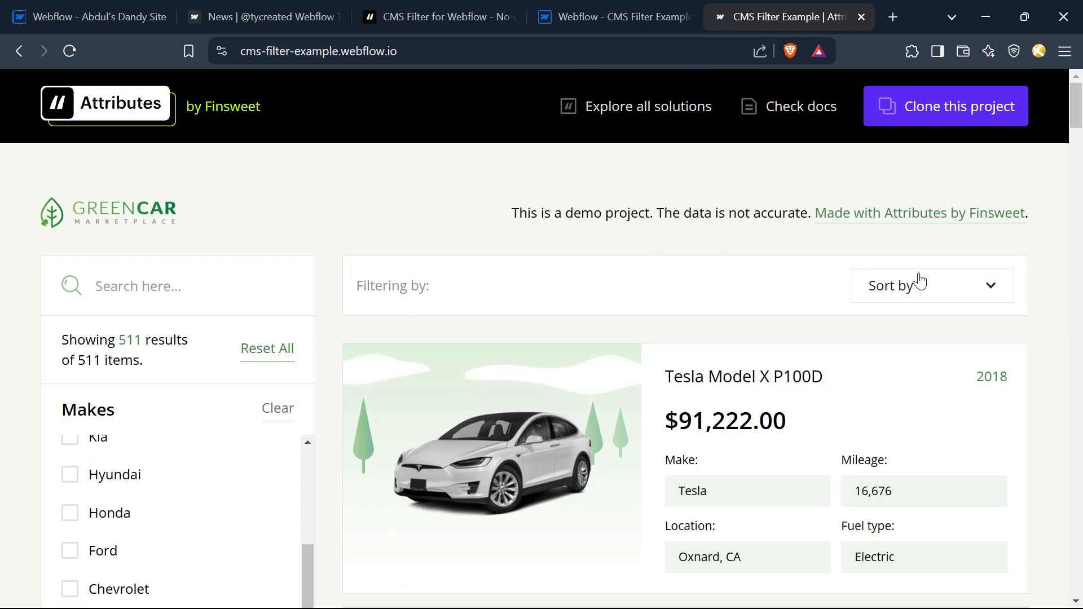
Look through the unfiltered car list down to the pagination and return to the start of the page.
{"action": "scroll", "coordinate": [918, 278], "scroll_direction": "down", "scroll_amount": 10}
{"action": "scroll", "coordinate": [755, 440], "scroll_direction": "down", "scroll_amount": 4}
{"action": "scroll", "coordinate": [649, 409], "scroll_direction": "down", "scroll_amount": 14}
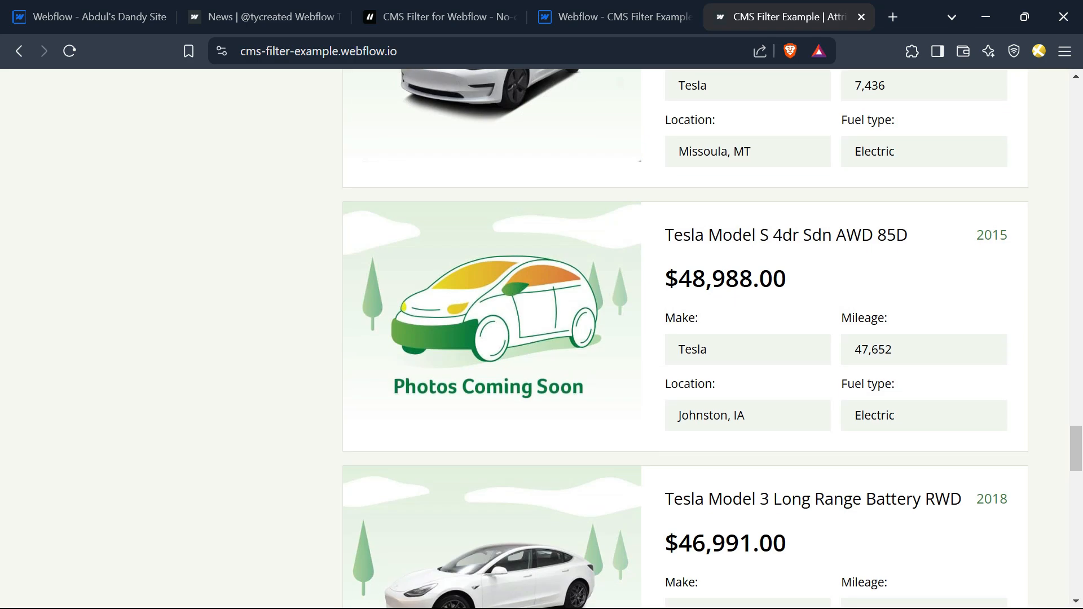
{"action": "scroll", "coordinate": [653, 399], "scroll_direction": "down", "scroll_amount": 6}
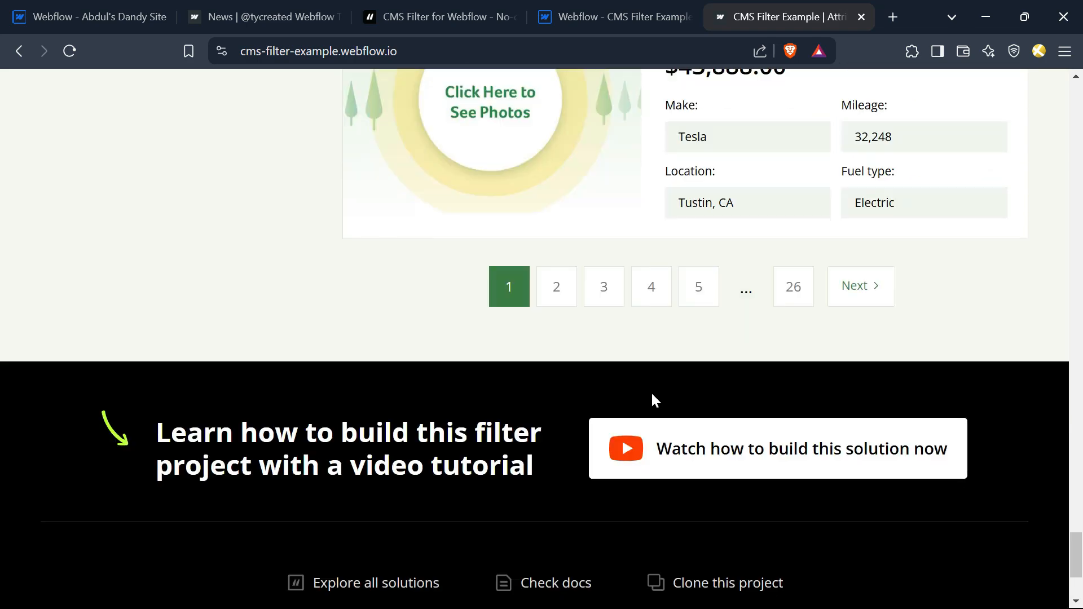
{"action": "key", "text": "Home"}
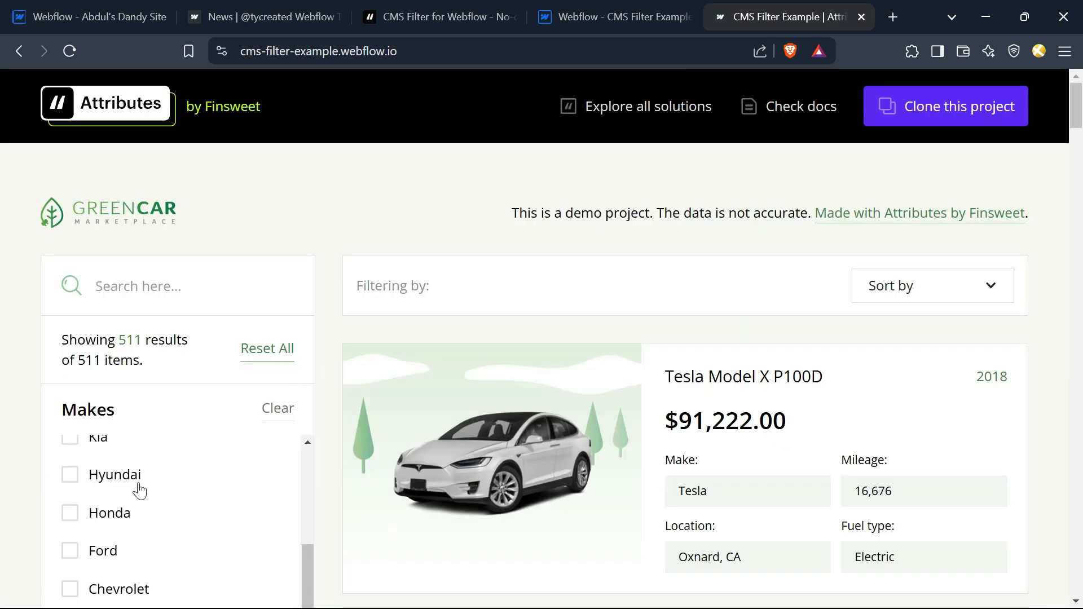
Filter the cars by the make Hyundai and look through the matching listings.
{"action": "left_click", "coordinate": [70, 480]}
{"action": "scroll", "coordinate": [616, 489], "scroll_direction": "down", "scroll_amount": 12}
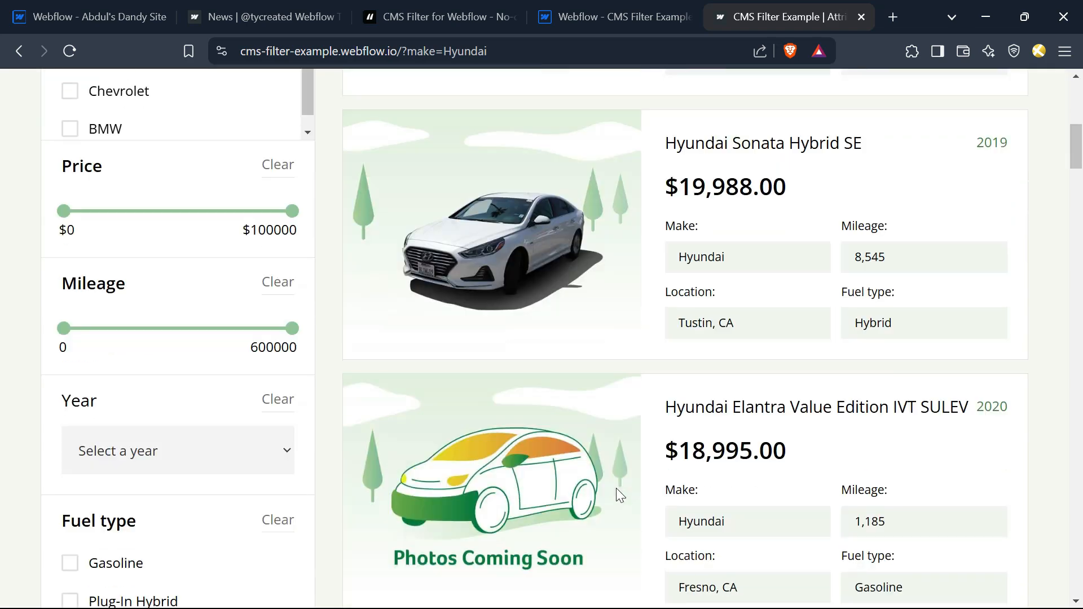
{"action": "scroll", "coordinate": [575, 496], "scroll_direction": "up", "scroll_amount": 10}
{"action": "scroll", "coordinate": [457, 449], "scroll_direction": "up", "scroll_amount": 3}
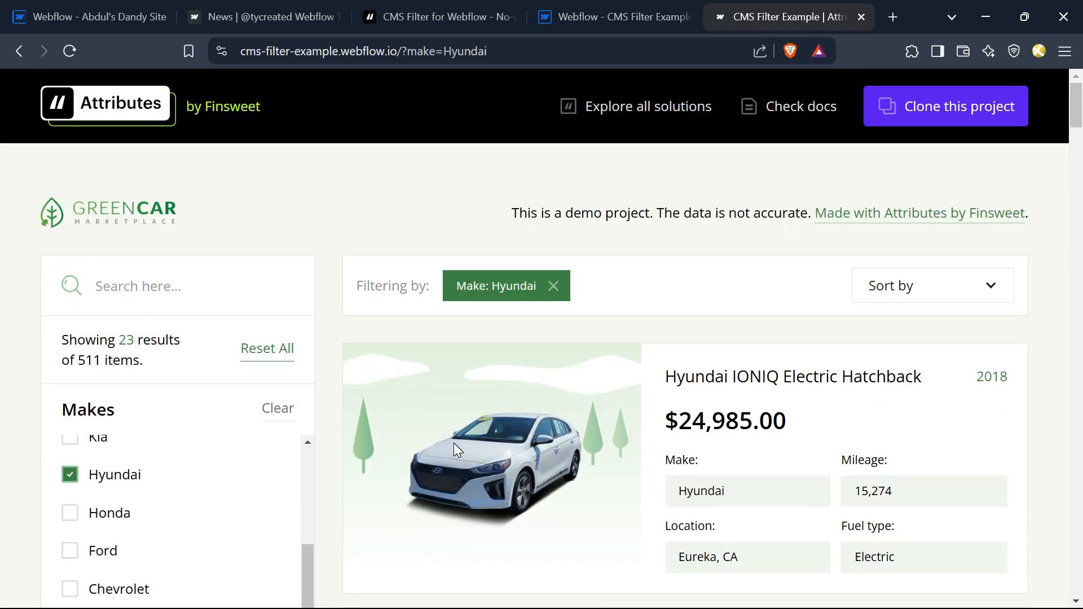
Switch to the RouteX visa offers page and examine the country, visa type, price and approval ratio on the cards.
{"action": "left_click", "coordinate": [265, 16]}
{"action": "scroll", "coordinate": [259, 411], "scroll_direction": "down", "scroll_amount": 5}
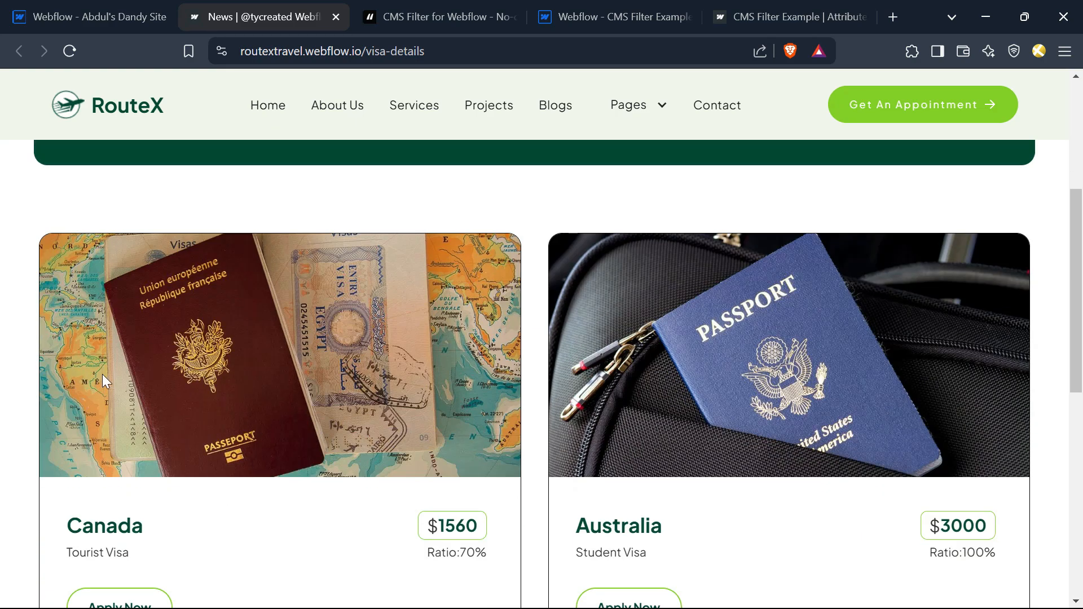
{"action": "scroll", "coordinate": [273, 411], "scroll_direction": "down", "scroll_amount": 3}
{"action": "scroll", "coordinate": [675, 314], "scroll_direction": "down", "scroll_amount": 7}
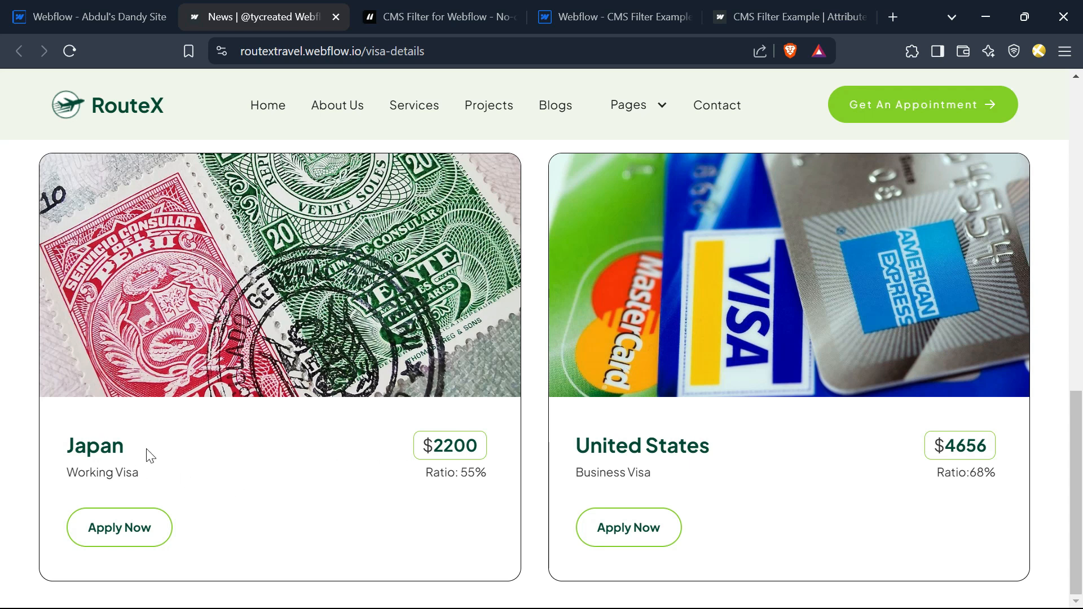
{"action": "double_click", "coordinate": [107, 447]}
{"action": "left_click", "coordinate": [164, 476]}
{"action": "left_click_drag", "start_coordinate": [410, 447], "coordinate": [506, 443]}
{"action": "left_click_drag", "start_coordinate": [422, 480], "coordinate": [514, 475]}
{"action": "left_click", "coordinate": [722, 475]}
{"action": "scroll", "coordinate": [440, 350], "scroll_direction": "up", "scroll_amount": 15}
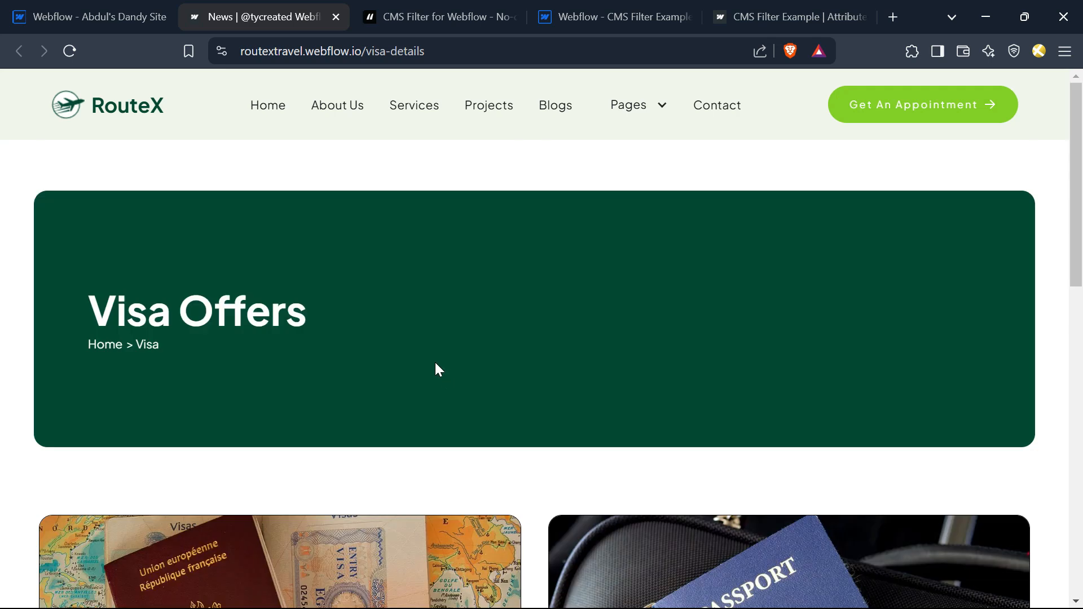
Examine the layout of the visa offers page between the heading banner and the visa cards.
{"action": "scroll", "coordinate": [436, 364], "scroll_direction": "down", "scroll_amount": 5}
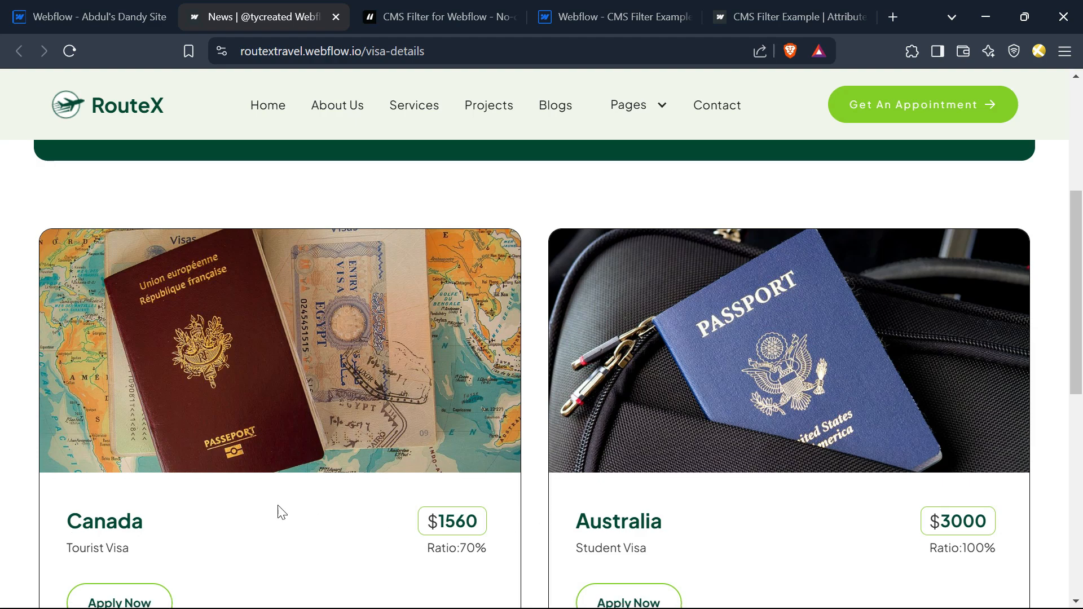
{"action": "scroll", "coordinate": [278, 508], "scroll_direction": "down", "scroll_amount": 5}
{"action": "scroll", "coordinate": [253, 428], "scroll_direction": "up", "scroll_amount": 3}
{"action": "scroll", "coordinate": [135, 395], "scroll_direction": "up", "scroll_amount": 2}
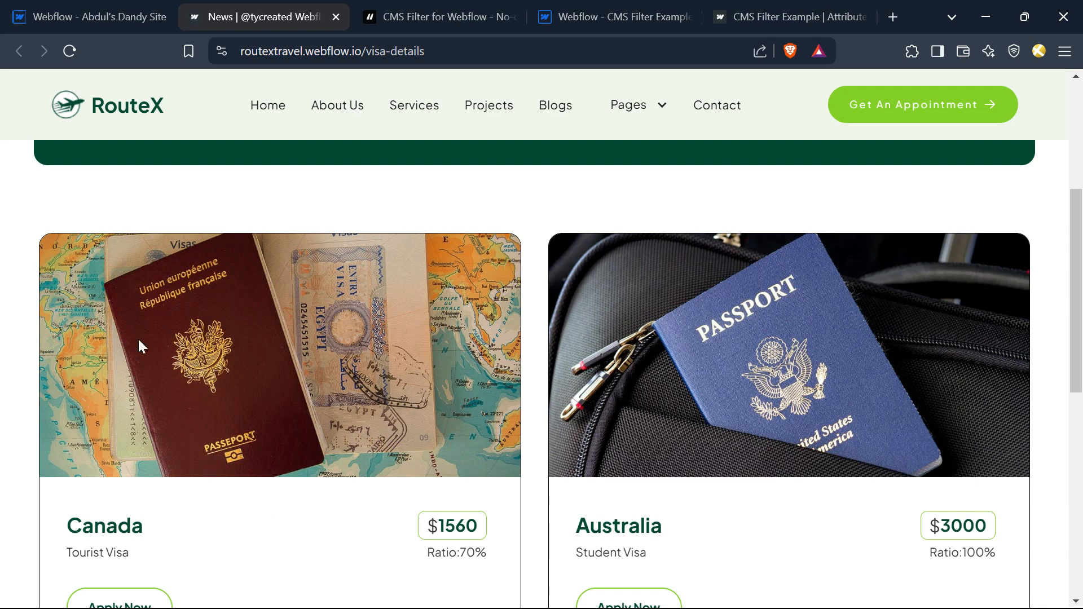
{"action": "scroll", "coordinate": [141, 344], "scroll_direction": "down", "scroll_amount": 5}
{"action": "scroll", "coordinate": [171, 343], "scroll_direction": "up", "scroll_amount": 7}
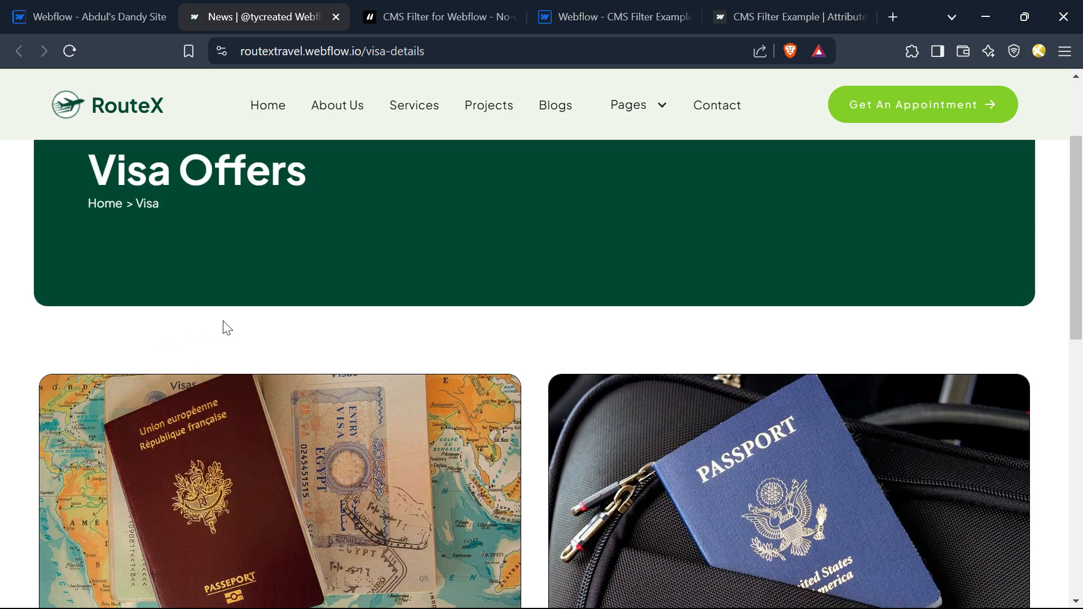
{"action": "scroll", "coordinate": [679, 361], "scroll_direction": "down", "scroll_amount": 12}
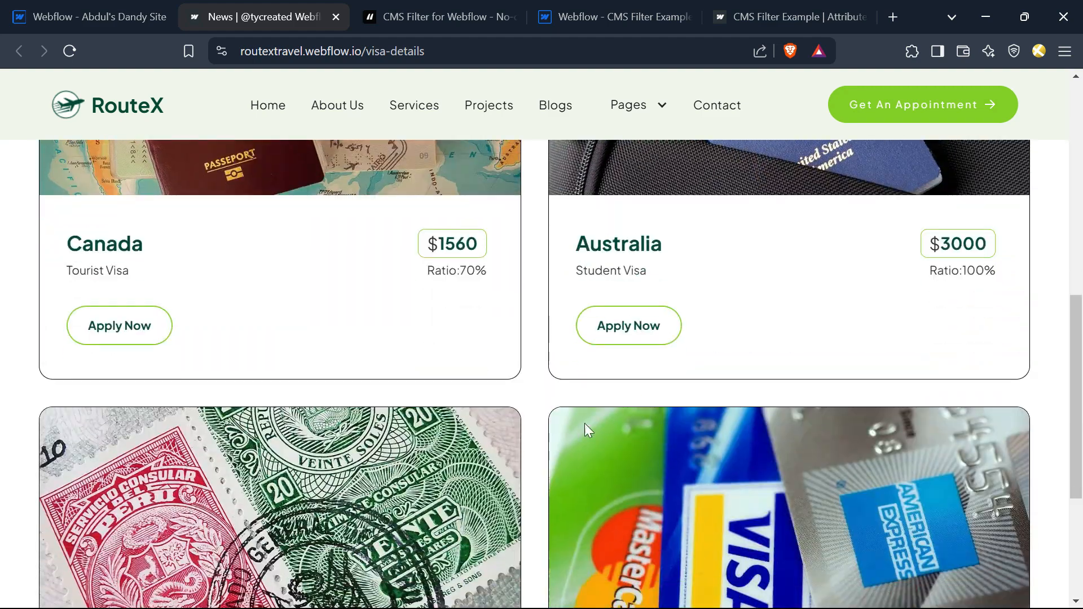
{"action": "scroll", "coordinate": [259, 449], "scroll_direction": "up", "scroll_amount": 15}
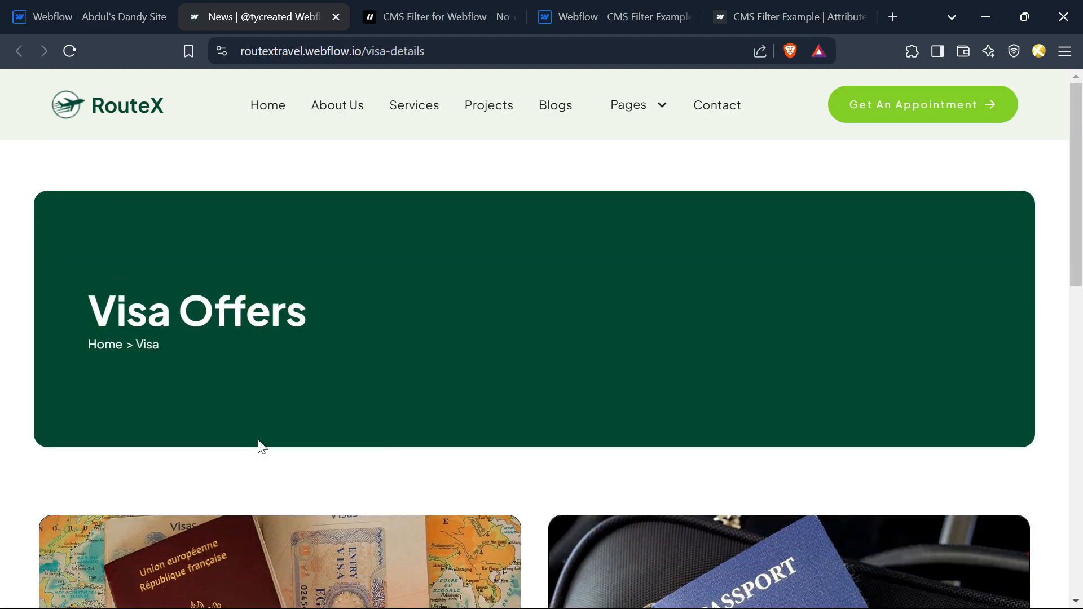
Switch to the Webflow project's CMS, inspect the Category (Country) collection's settings and fields, and return to its items.
{"action": "left_click", "coordinate": [107, 11]}
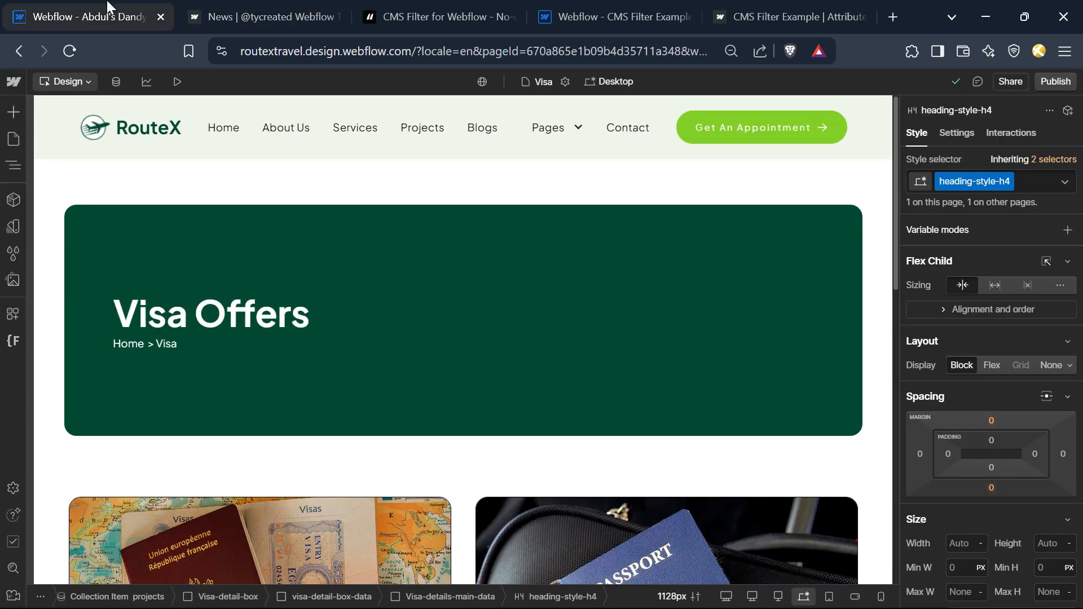
{"action": "left_click", "coordinate": [120, 81]}
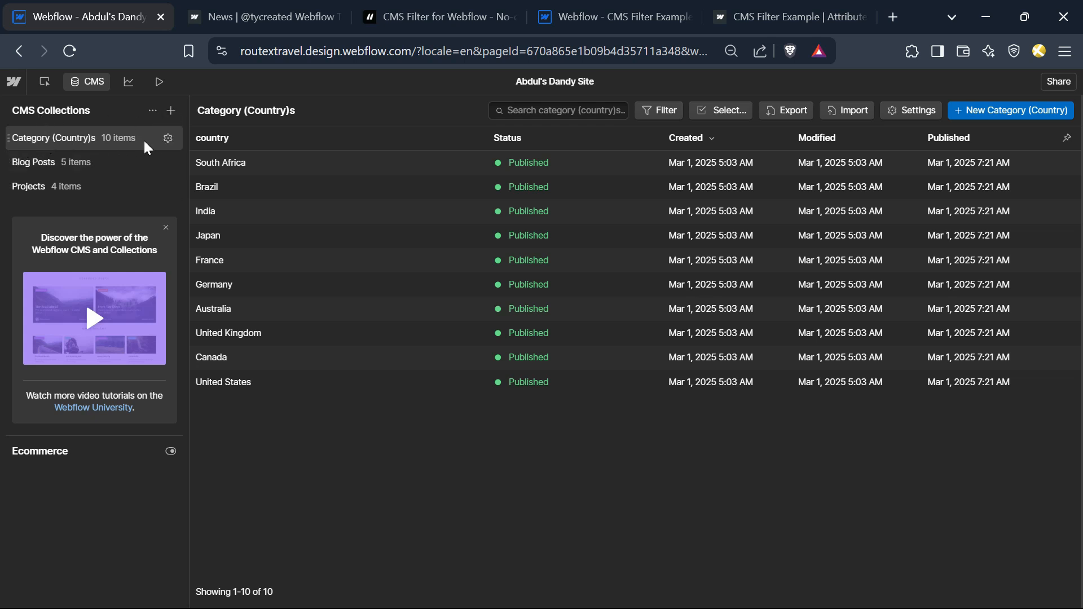
{"action": "left_click", "coordinate": [168, 137]}
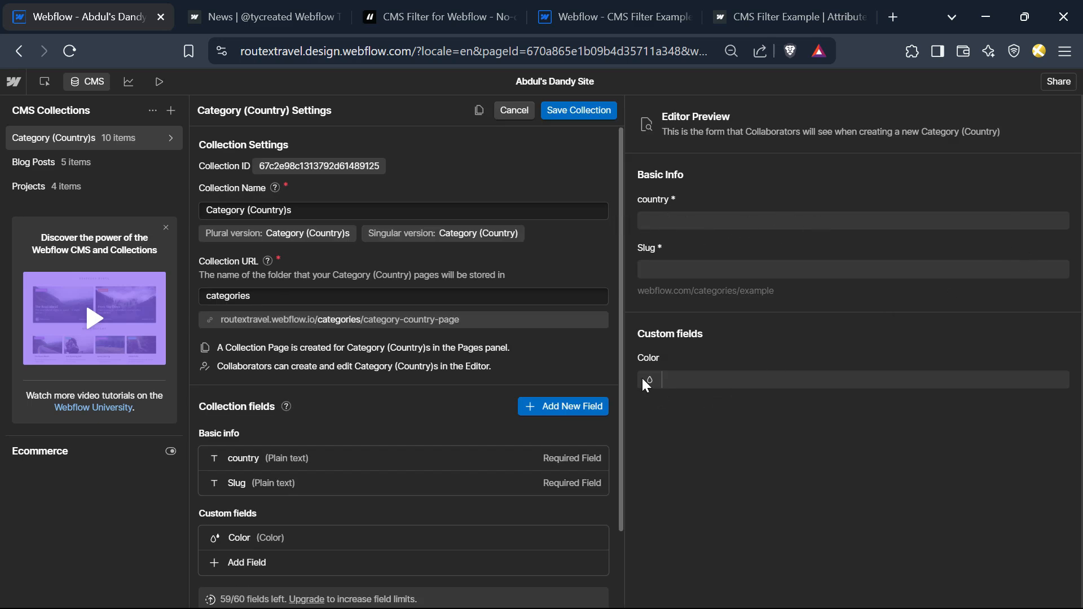
{"action": "scroll", "coordinate": [307, 379], "scroll_direction": "down", "scroll_amount": 3}
{"action": "scroll", "coordinate": [331, 459], "scroll_direction": "up", "scroll_amount": 3}
{"action": "left_click", "coordinate": [124, 137]}
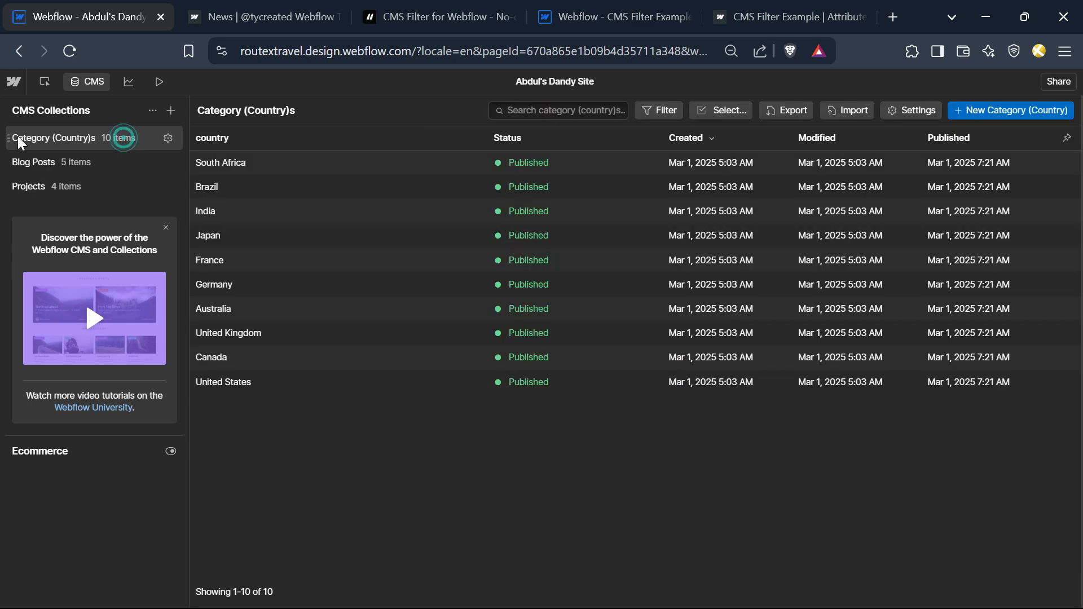
Open the Tourist Visa item in the Projects collection, review its custom fields and show the countries field's options.
{"action": "left_click", "coordinate": [106, 184]}
{"action": "left_click", "coordinate": [374, 161]}
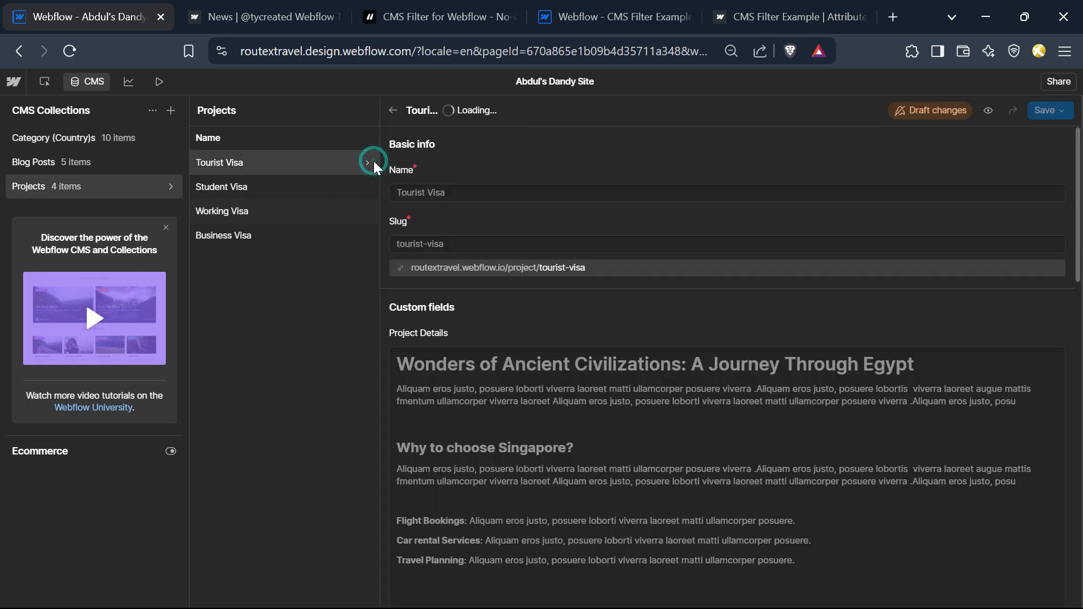
{"action": "scroll", "coordinate": [508, 448], "scroll_direction": "down", "scroll_amount": 10}
{"action": "scroll", "coordinate": [401, 416], "scroll_direction": "up", "scroll_amount": 5}
{"action": "scroll", "coordinate": [818, 475], "scroll_direction": "down", "scroll_amount": 5}
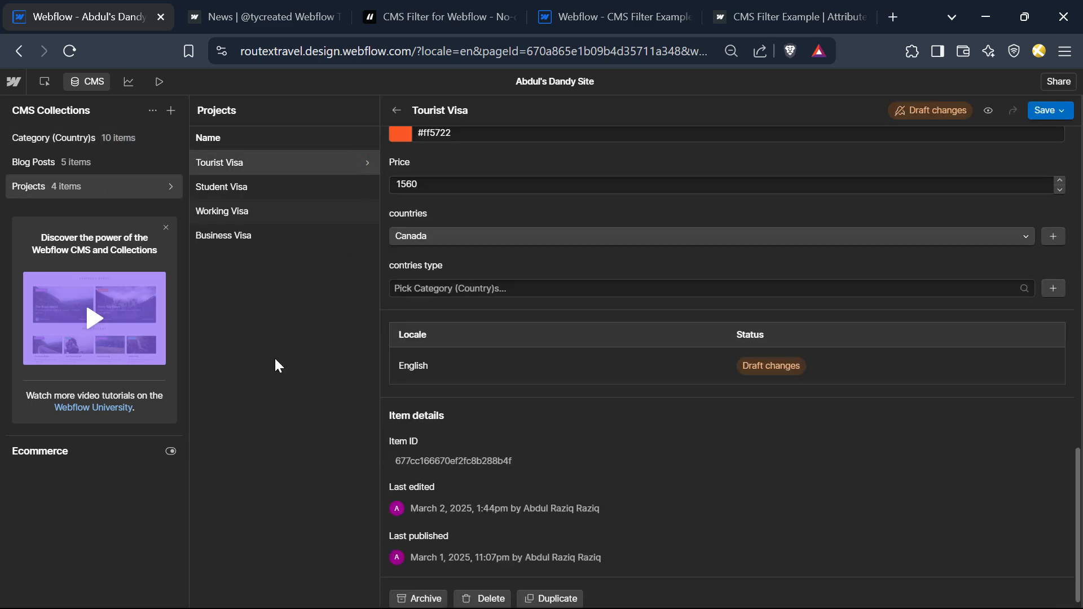
{"action": "scroll", "coordinate": [474, 423], "scroll_direction": "up", "scroll_amount": 7}
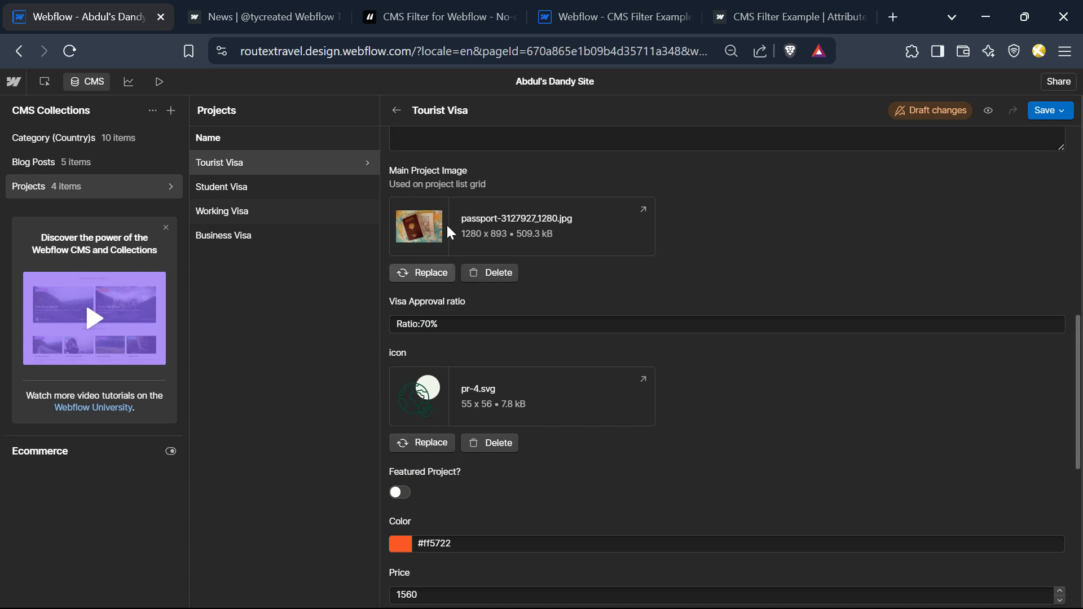
{"action": "scroll", "coordinate": [481, 345], "scroll_direction": "down", "scroll_amount": 5}
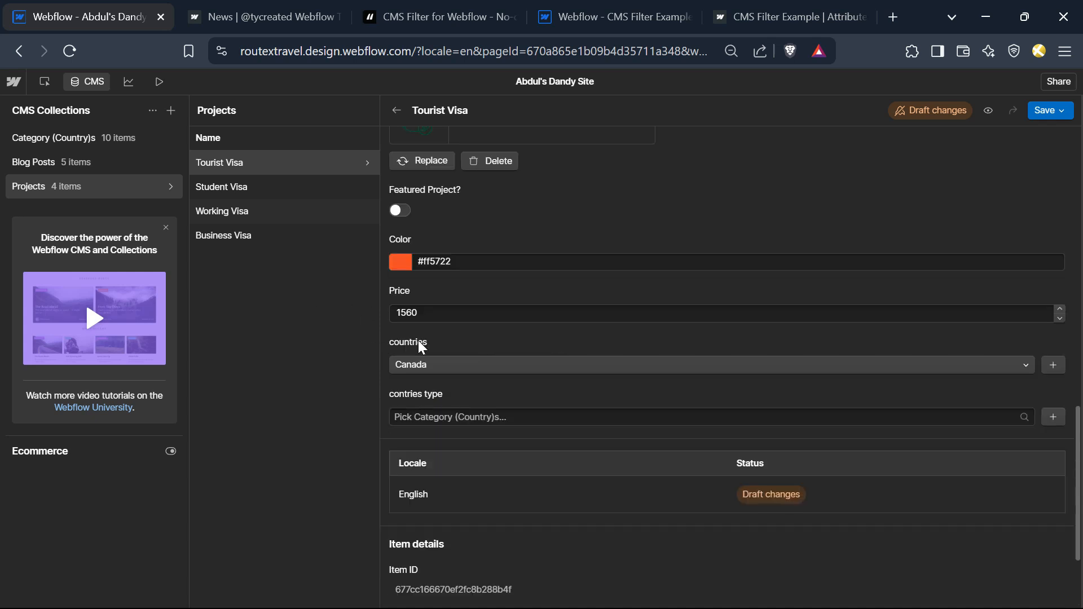
{"action": "left_click", "coordinate": [536, 366]}
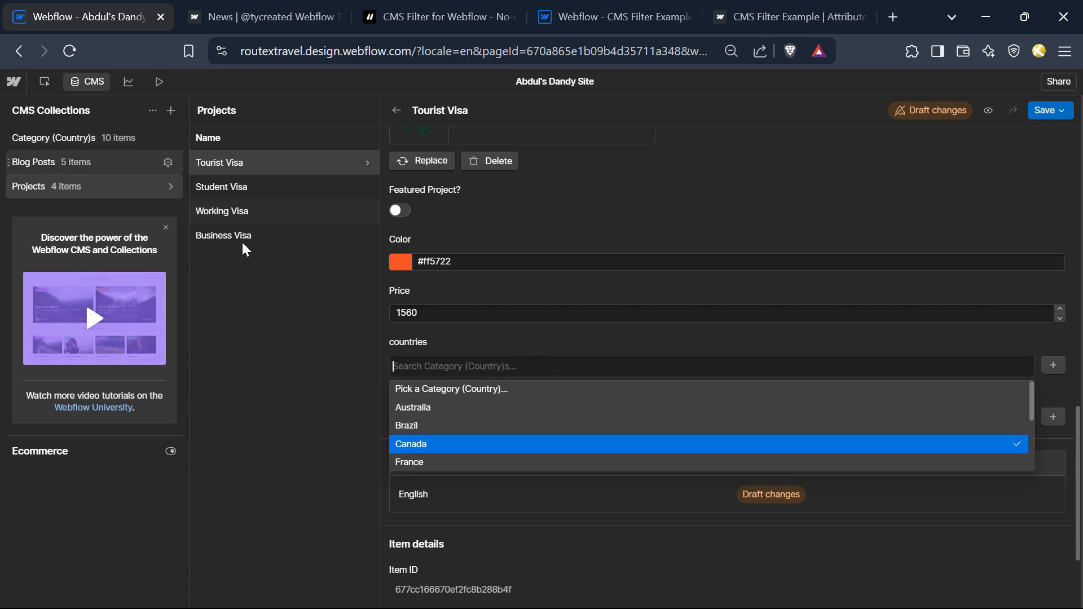
Review the countries and contries type reference fields in the Projects collection settings, including their referenced collection, and return to the Projects items.
{"action": "left_click", "coordinate": [453, 350]}
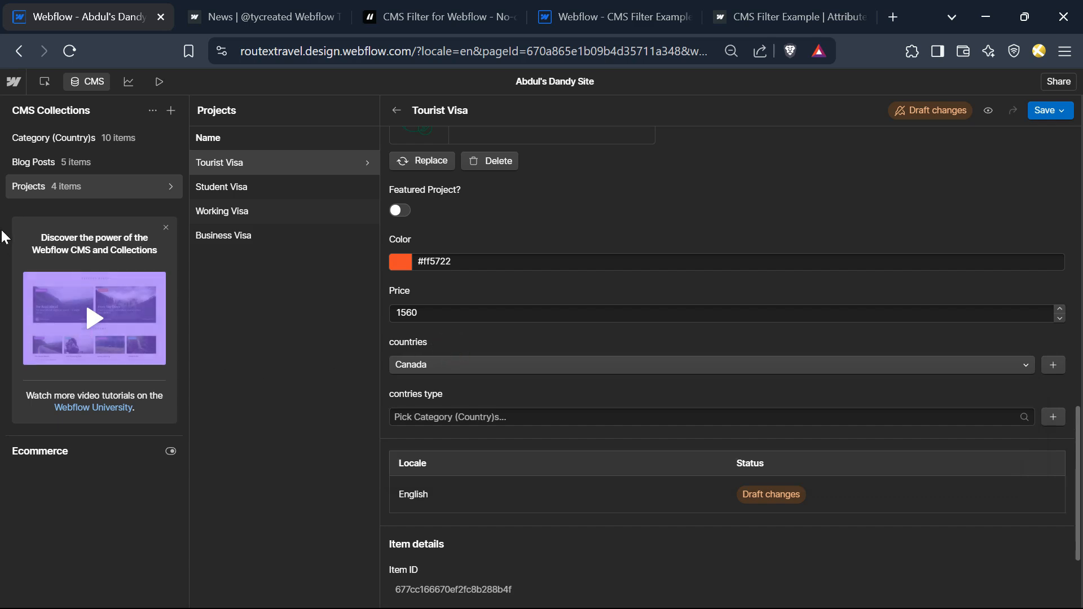
{"action": "left_click", "coordinate": [159, 186]}
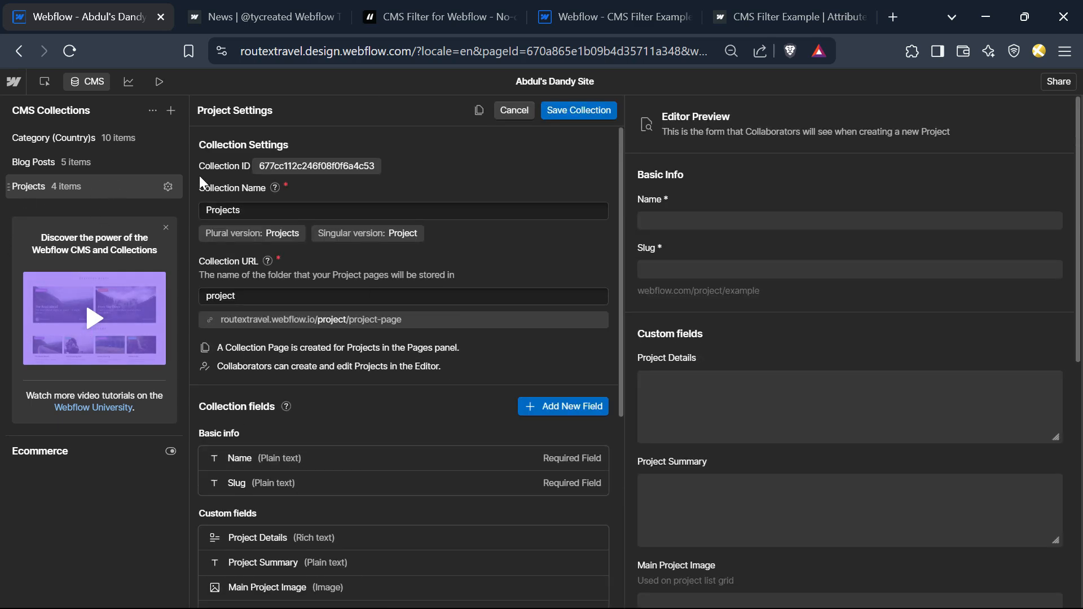
{"action": "scroll", "coordinate": [402, 269], "scroll_direction": "down", "scroll_amount": 5}
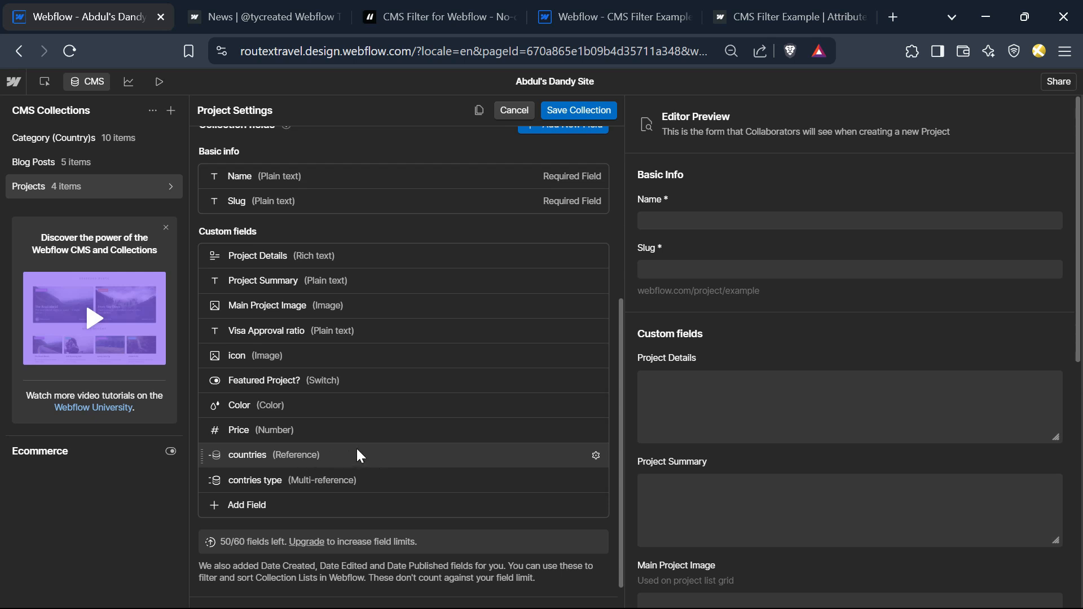
{"action": "left_click", "coordinate": [389, 451]}
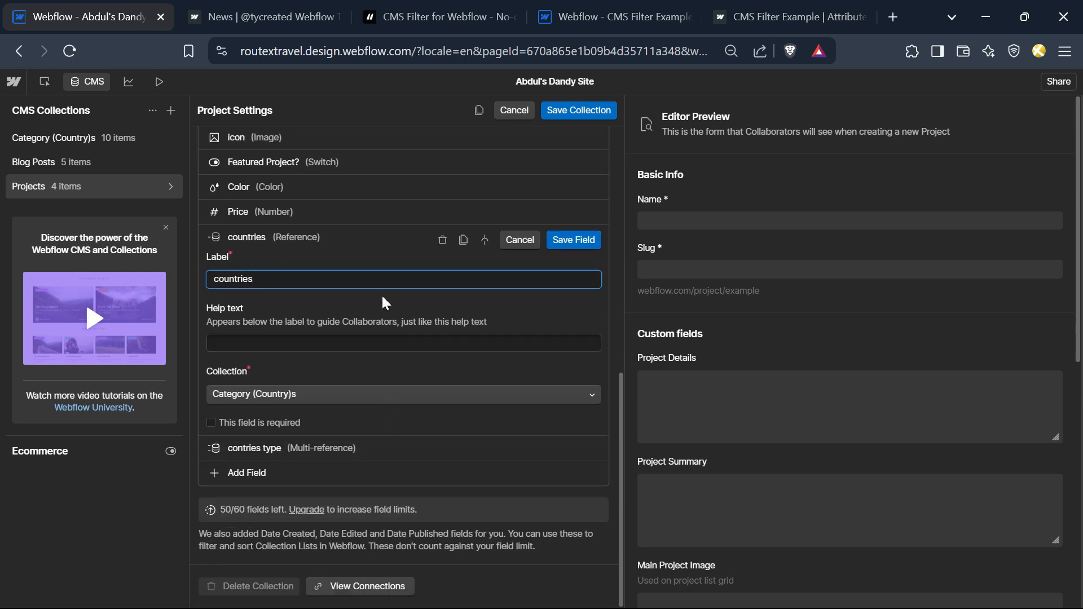
{"action": "left_click", "coordinate": [407, 391]}
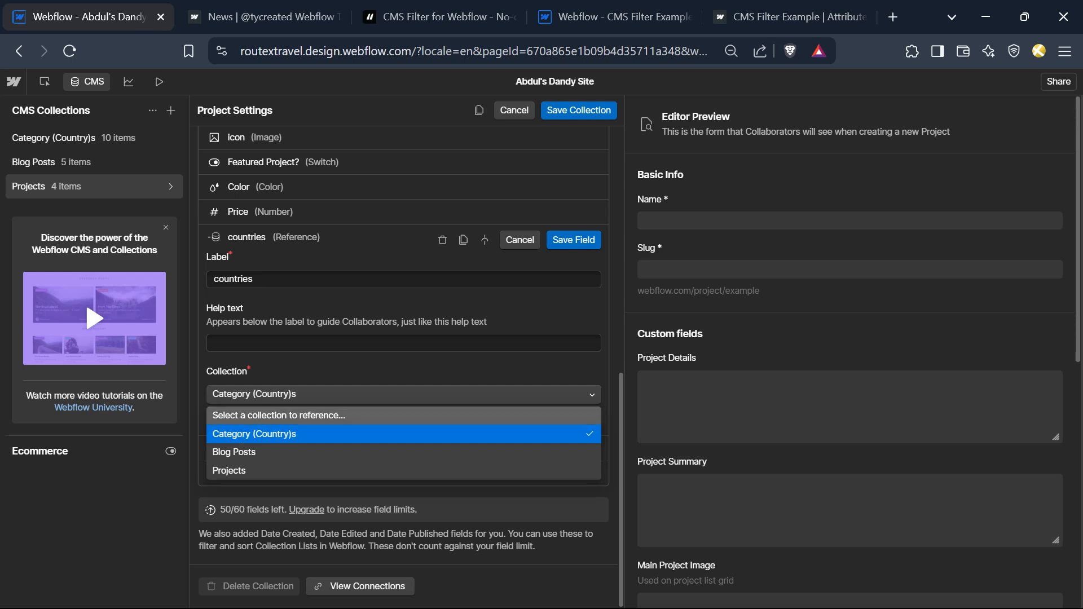
{"action": "left_click", "coordinate": [261, 434]}
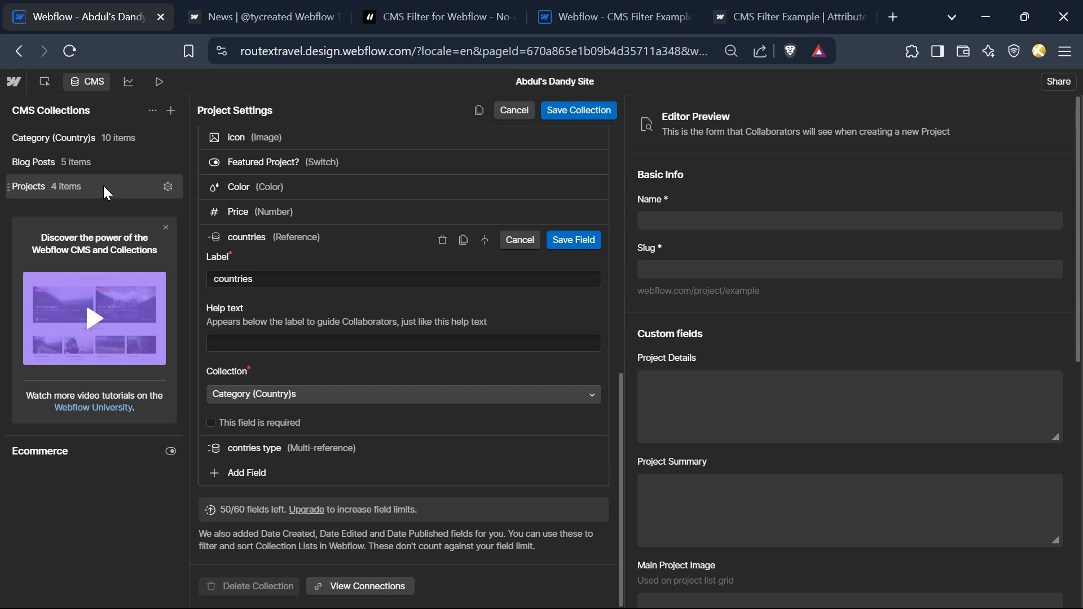
{"action": "left_click", "coordinate": [355, 451]}
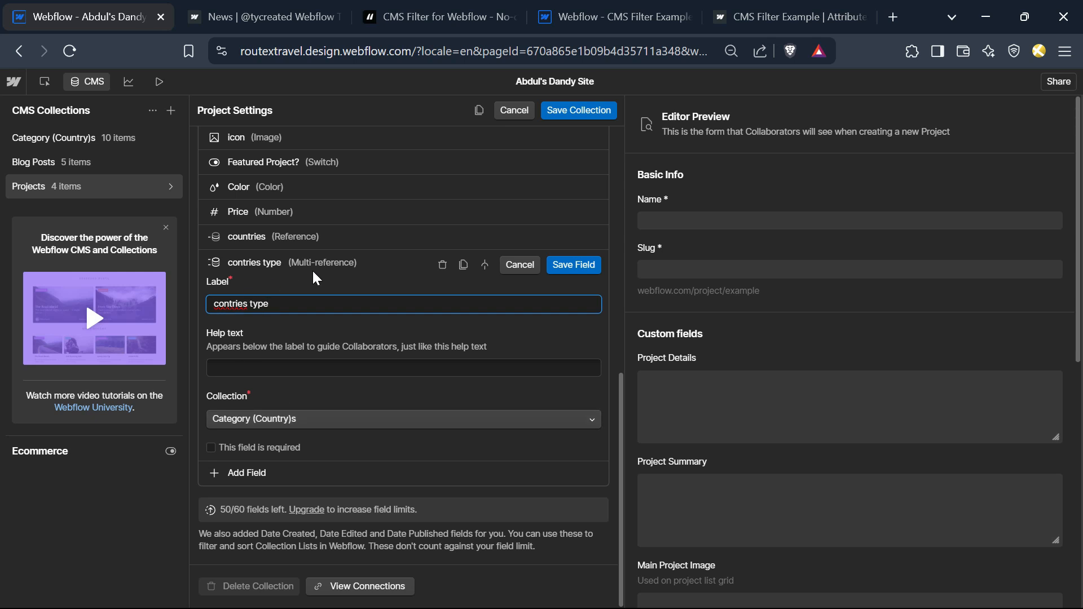
{"action": "left_click", "coordinate": [100, 192]}
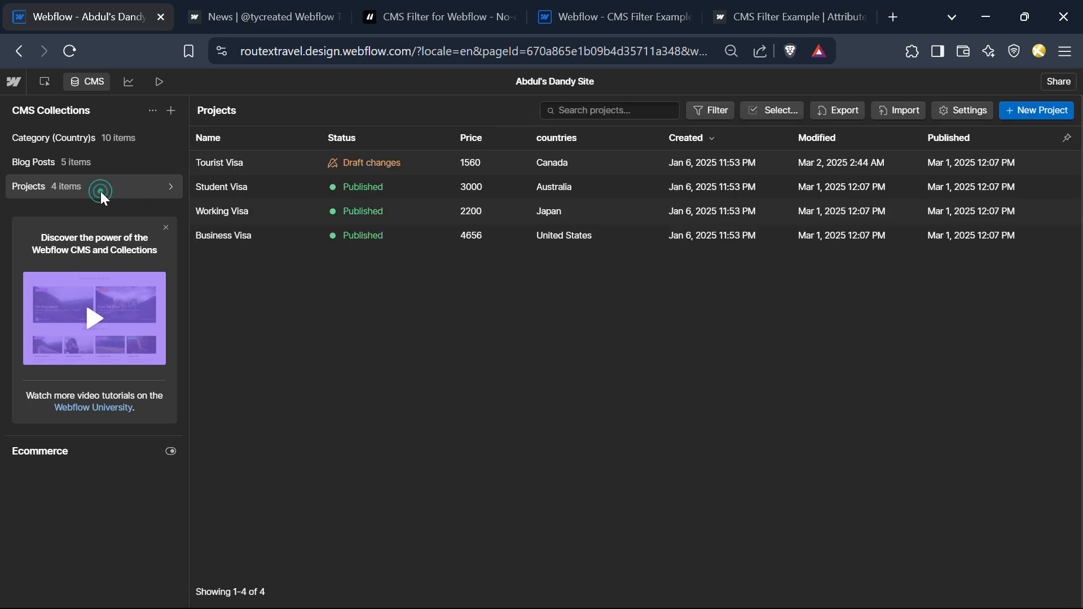
Open the Tourist Visa item and set its countries field to Japan.
{"action": "left_click", "coordinate": [423, 162]}
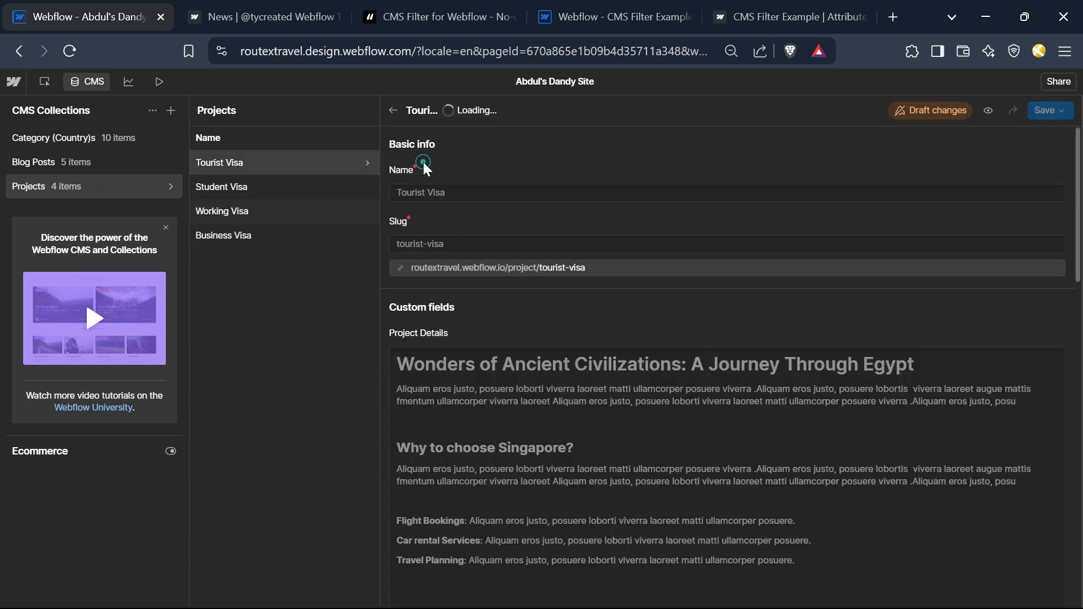
{"action": "scroll", "coordinate": [455, 364], "scroll_direction": "down", "scroll_amount": 15}
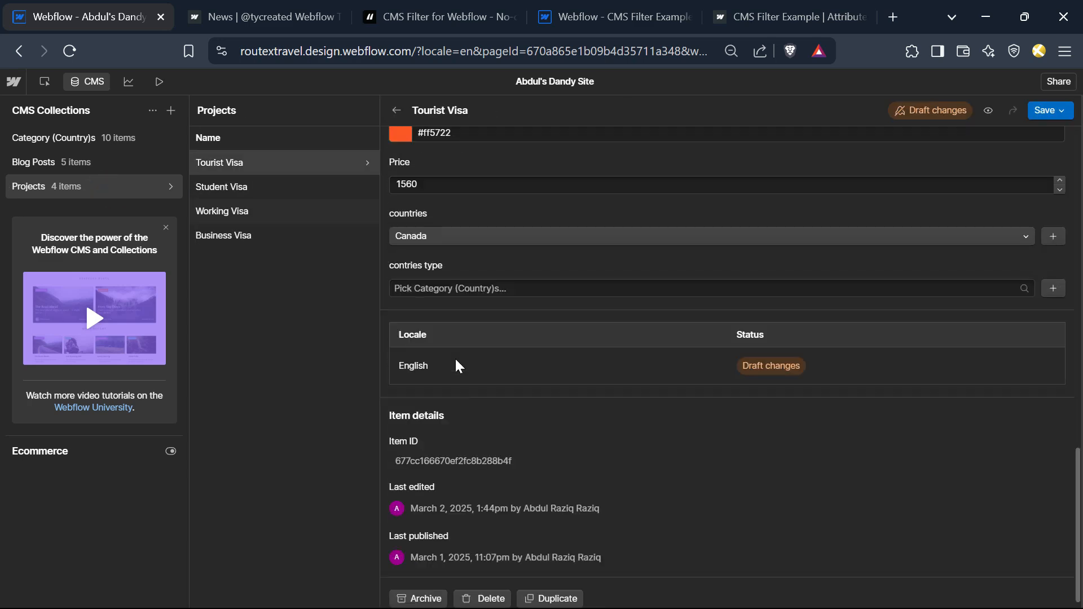
{"action": "scroll", "coordinate": [457, 364], "scroll_direction": "up", "scroll_amount": 3}
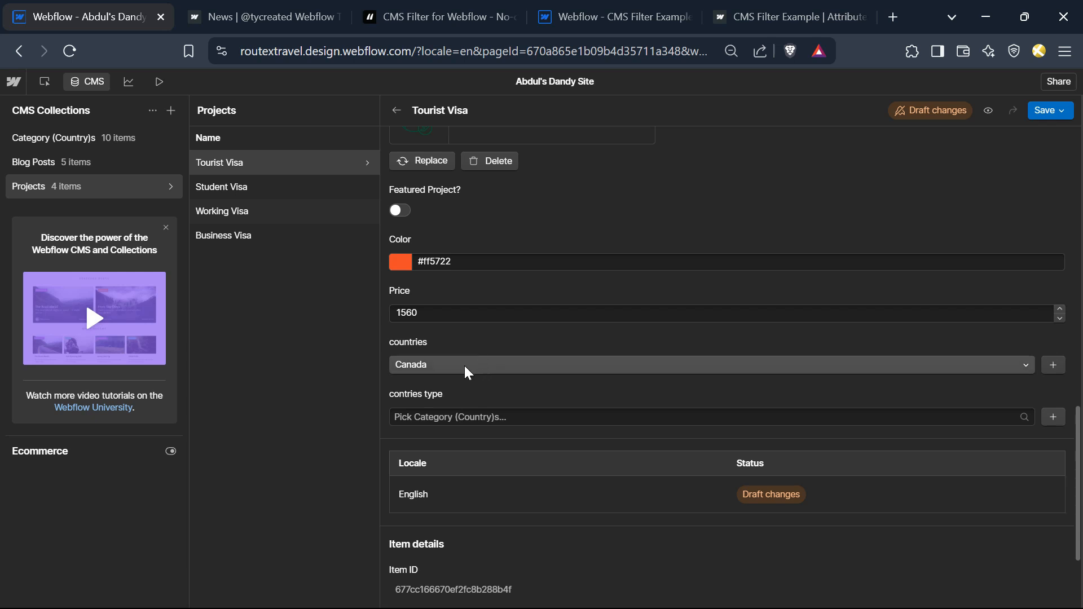
{"action": "left_click", "coordinate": [482, 364]}
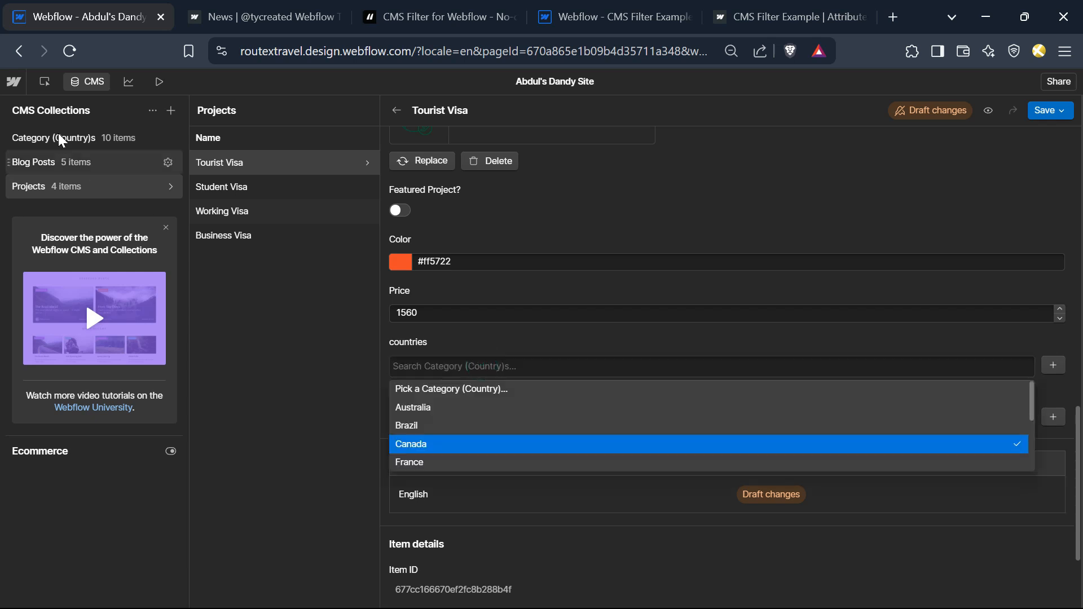
{"action": "scroll", "coordinate": [480, 413], "scroll_direction": "down", "scroll_amount": 3}
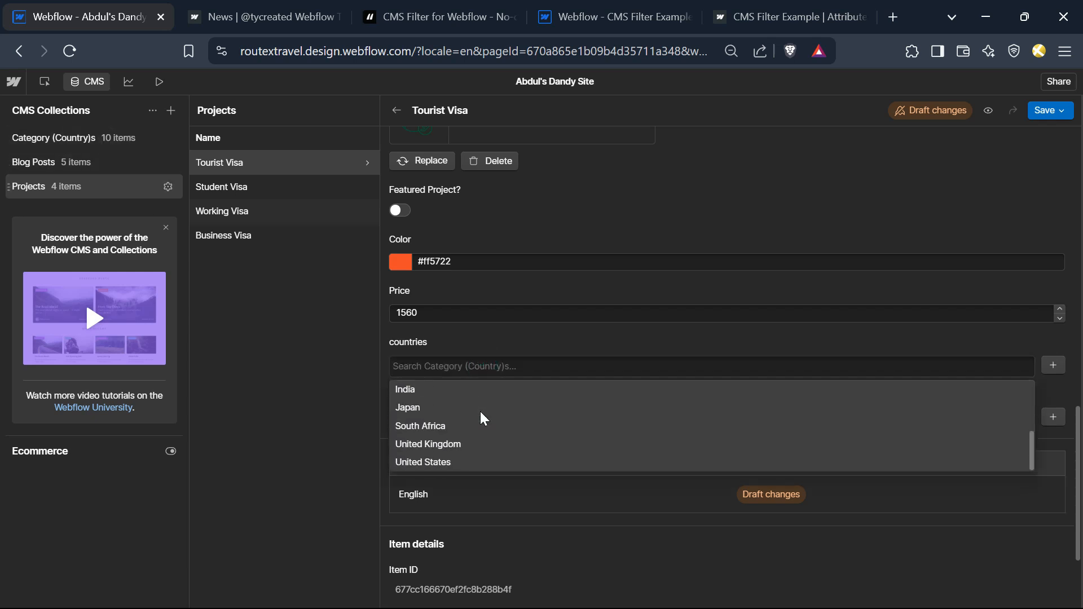
{"action": "left_click", "coordinate": [421, 411]}
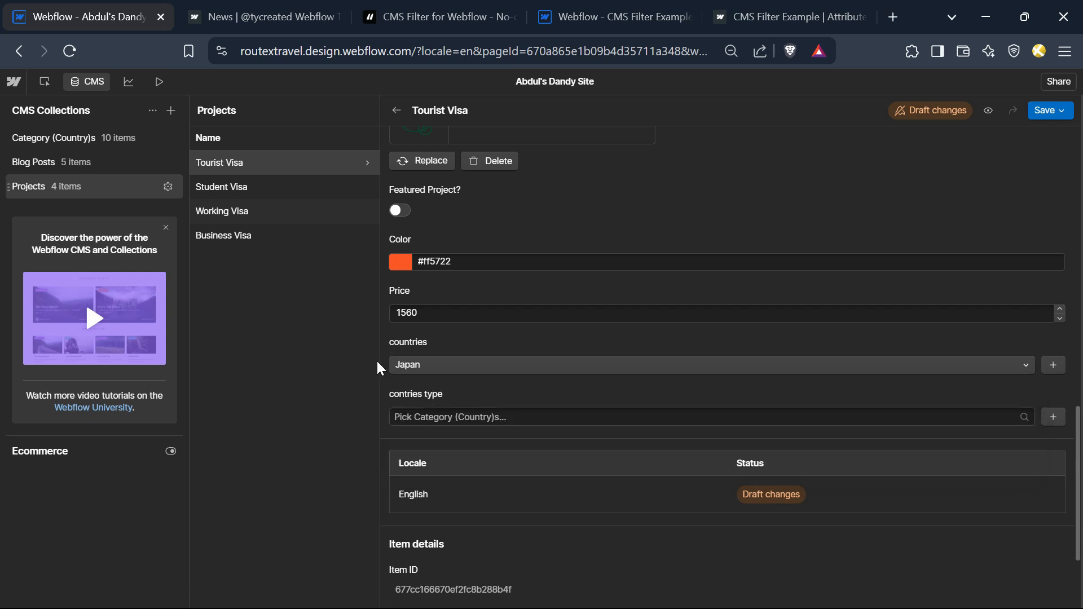
Add France, Japan and United States to the Tourist Visa item's contries type field and save the item.
{"action": "left_click", "coordinate": [450, 417]}
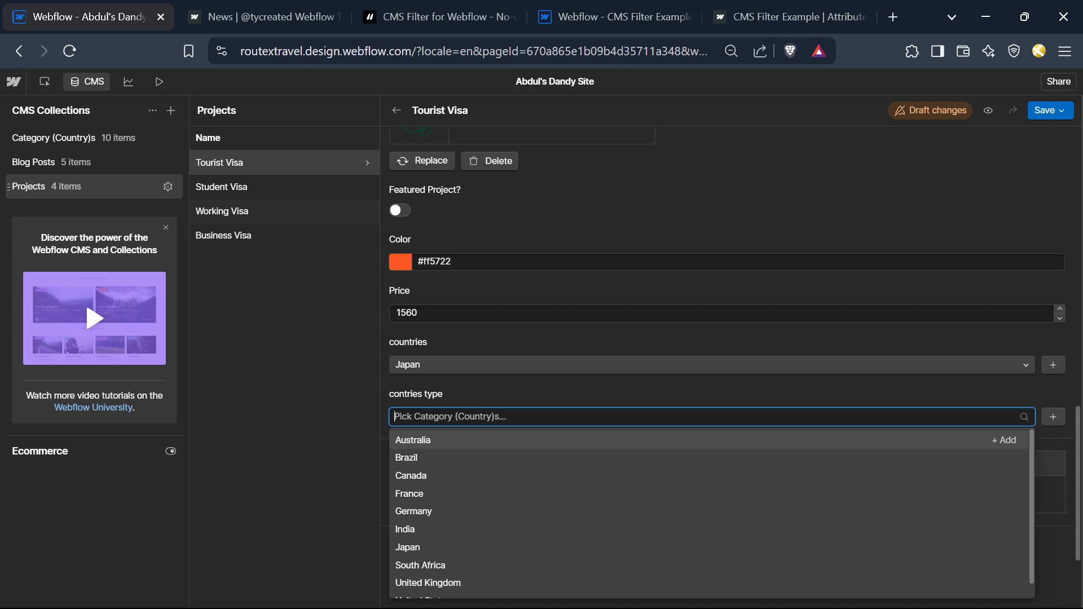
{"action": "scroll", "coordinate": [474, 316], "scroll_direction": "up", "scroll_amount": 12}
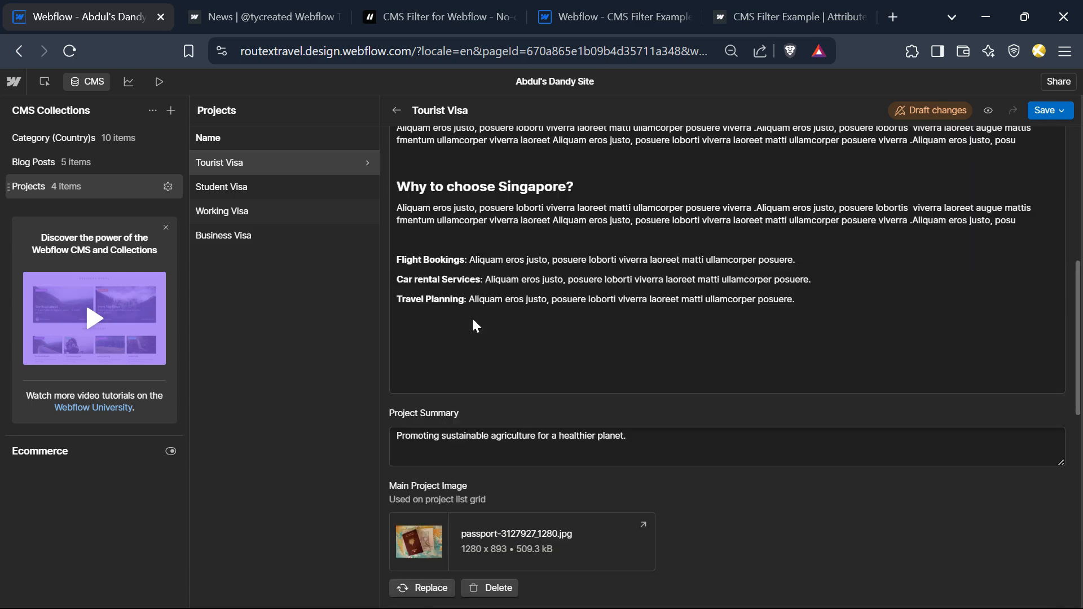
{"action": "scroll", "coordinate": [479, 222], "scroll_direction": "down", "scroll_amount": 12}
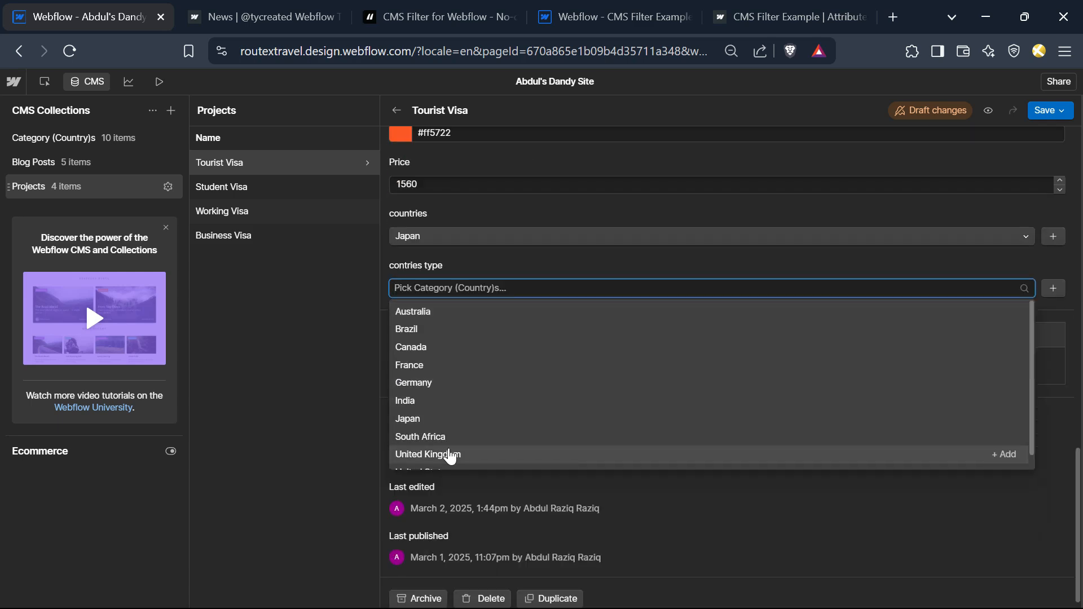
{"action": "left_click", "coordinate": [432, 365]}
{"action": "left_click", "coordinate": [424, 402]}
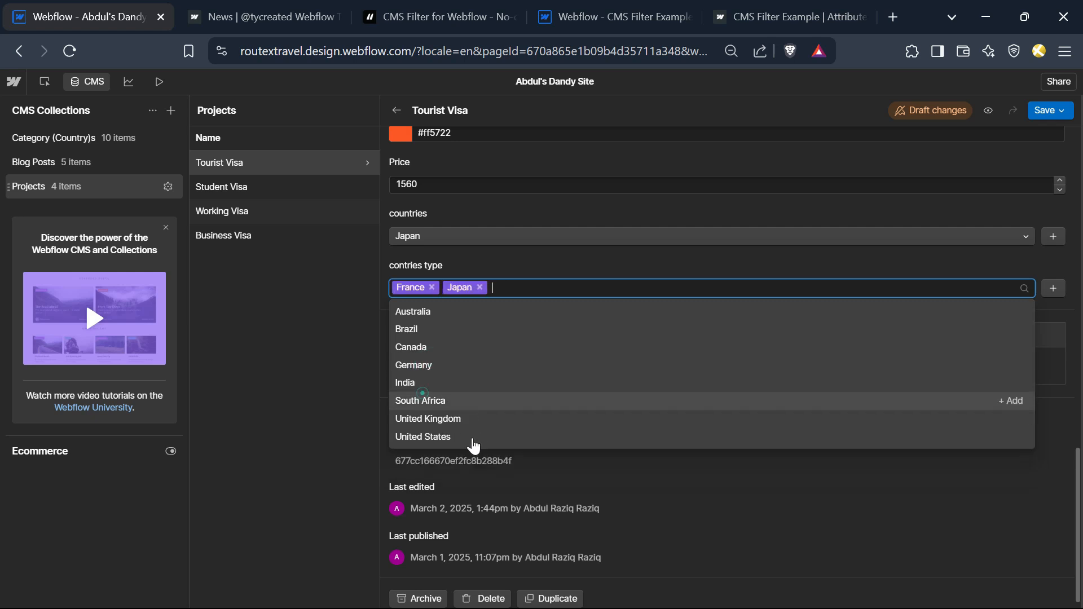
{"action": "left_click", "coordinate": [444, 437]}
{"action": "left_click", "coordinate": [641, 268]}
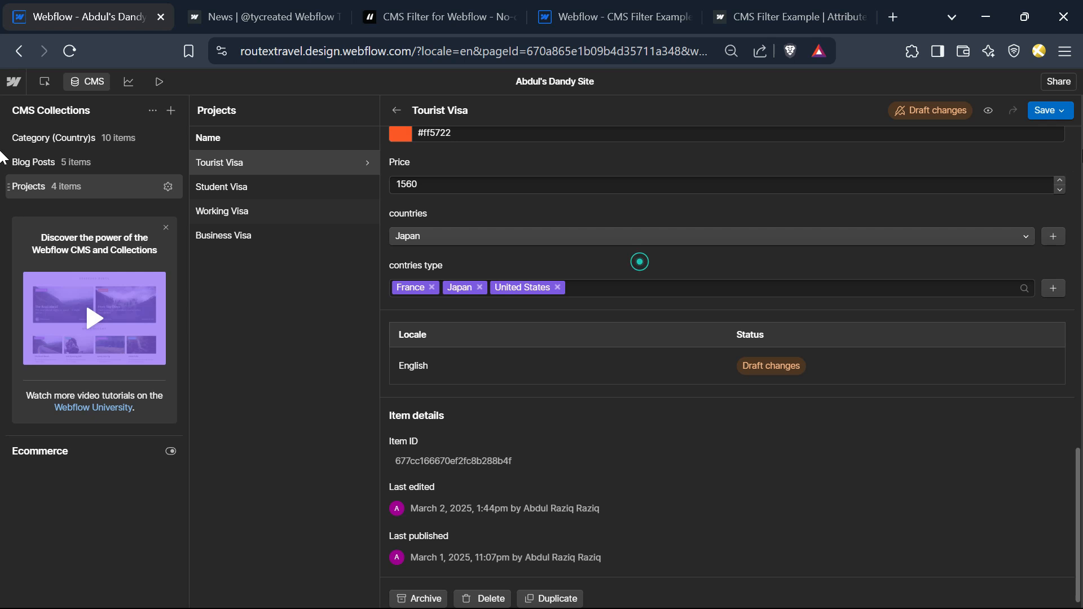
{"action": "left_click", "coordinate": [1042, 113]}
Return to the Visa page design, inspect the countries data binding of the first card's heading and undo the last binding change.
{"action": "left_click", "coordinate": [44, 81]}
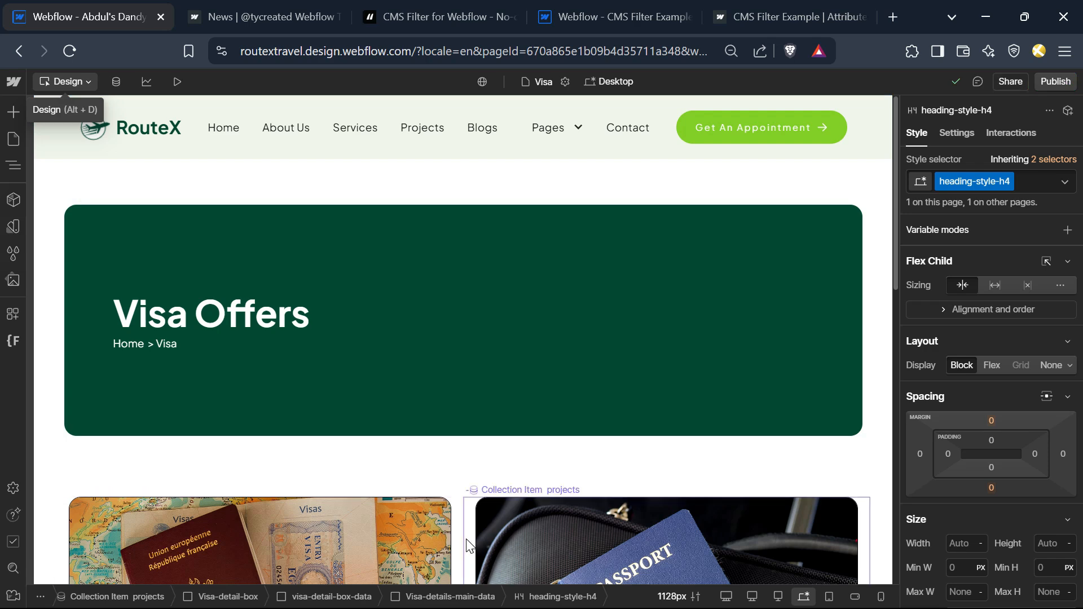
{"action": "scroll", "coordinate": [235, 356], "scroll_direction": "down", "scroll_amount": 5}
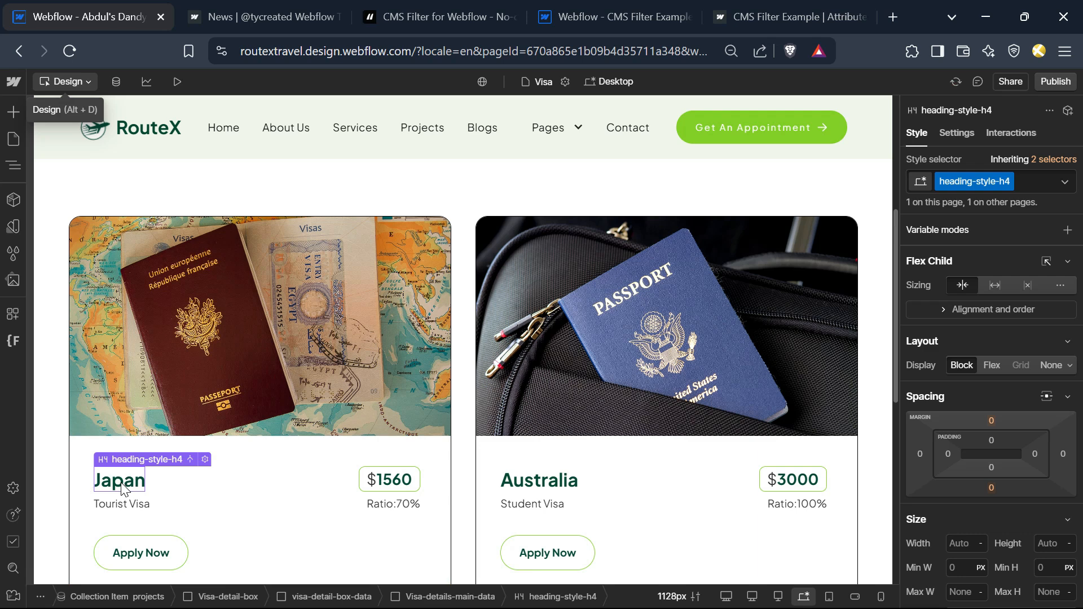
{"action": "left_click", "coordinate": [205, 459]}
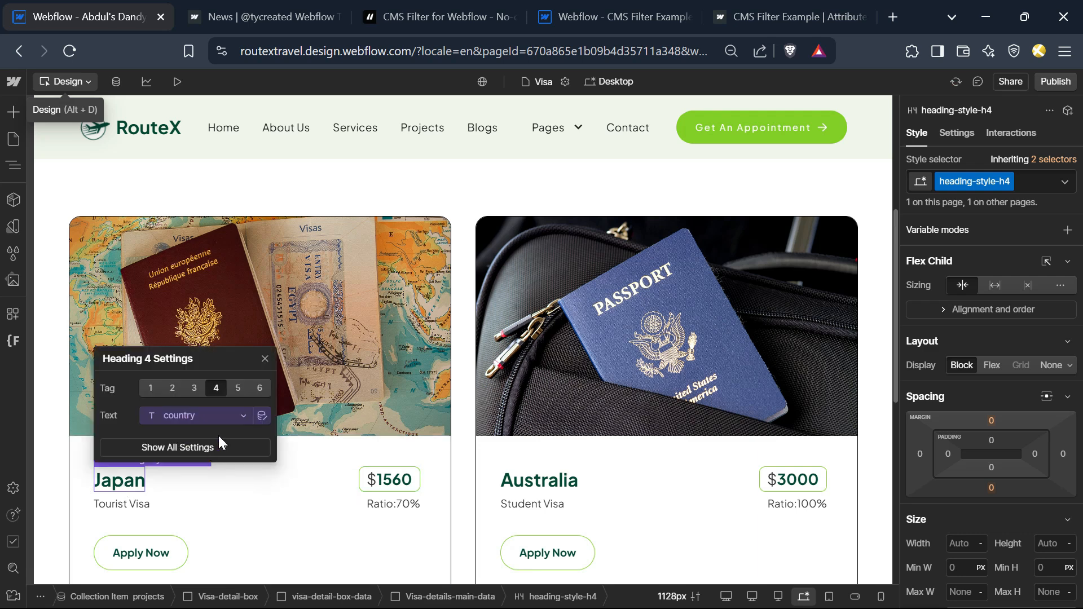
{"action": "left_click", "coordinate": [237, 416]}
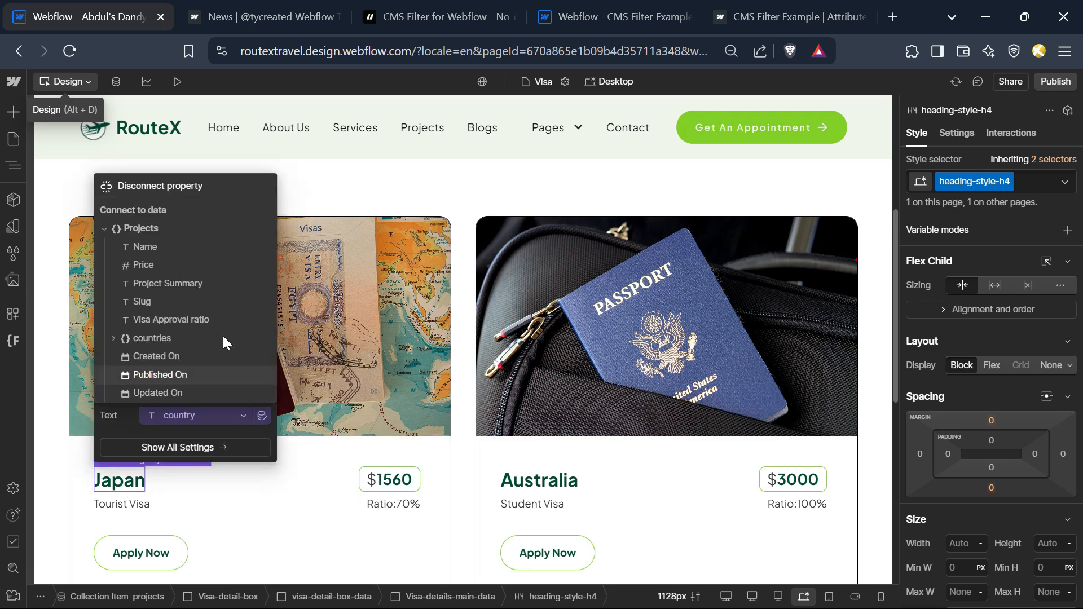
{"action": "left_click", "coordinate": [114, 338]}
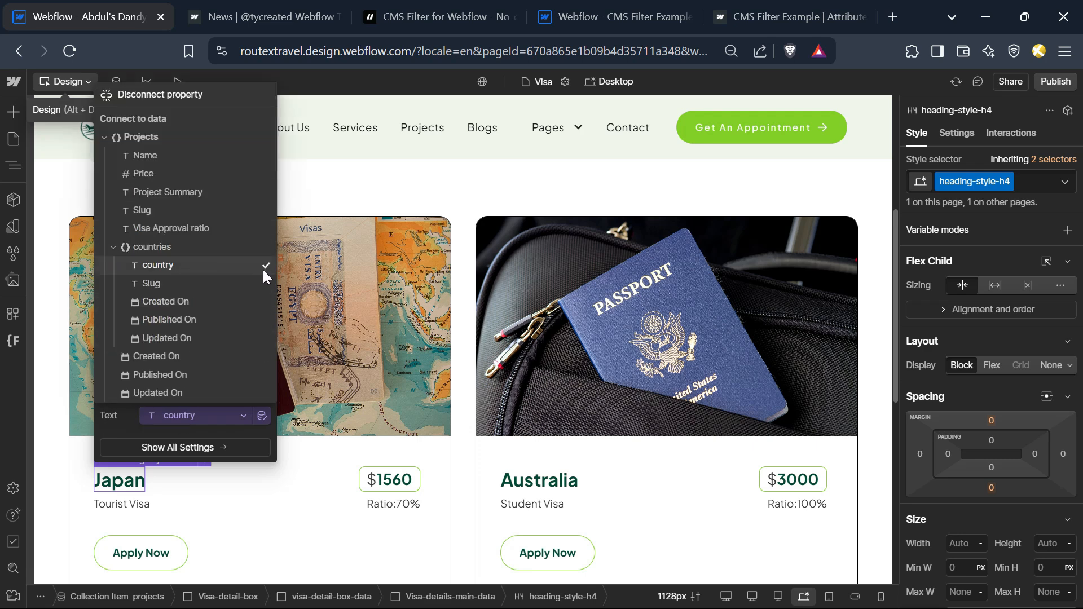
{"action": "left_click", "coordinate": [110, 249]}
{"action": "key", "text": "ctrl+z"}
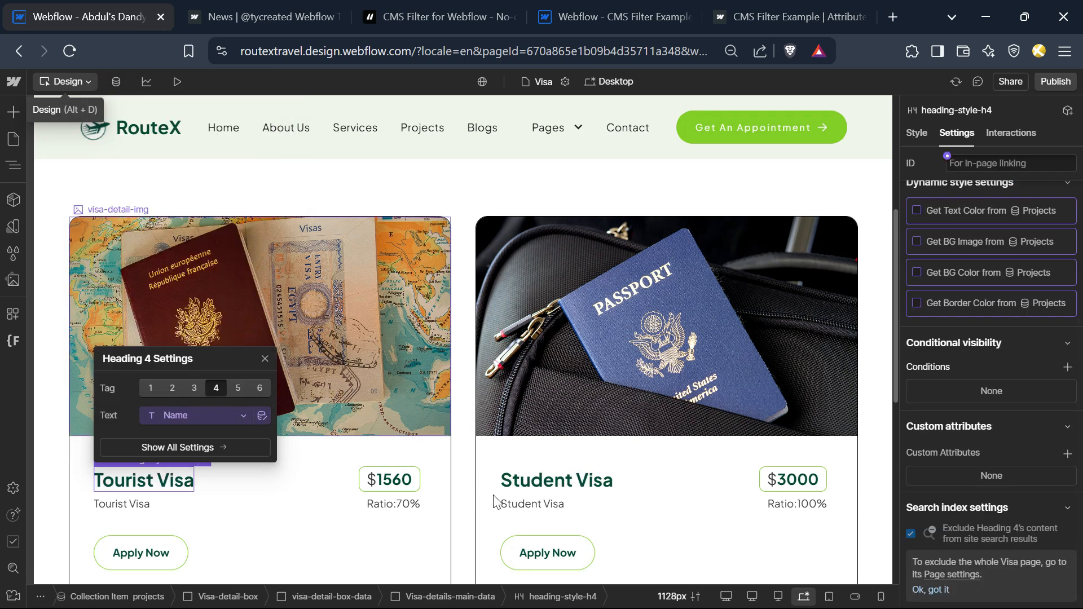
Select the projects Collection Item, switch to the Finsweet CMS Filter page and copy the script from Step #1.
{"action": "left_click", "coordinate": [116, 596]}
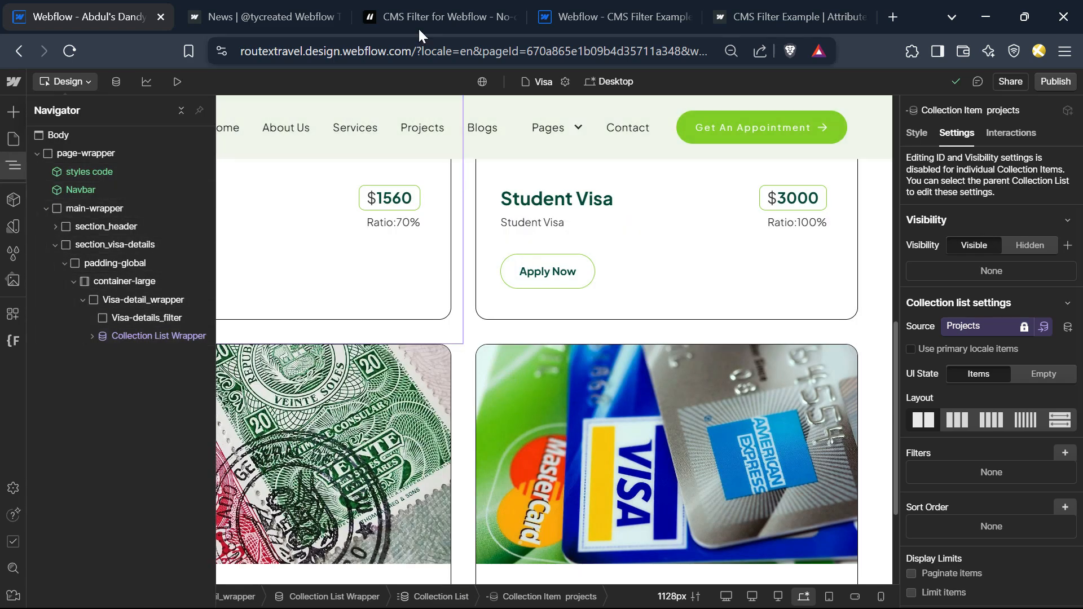
{"action": "left_click", "coordinate": [424, 12]}
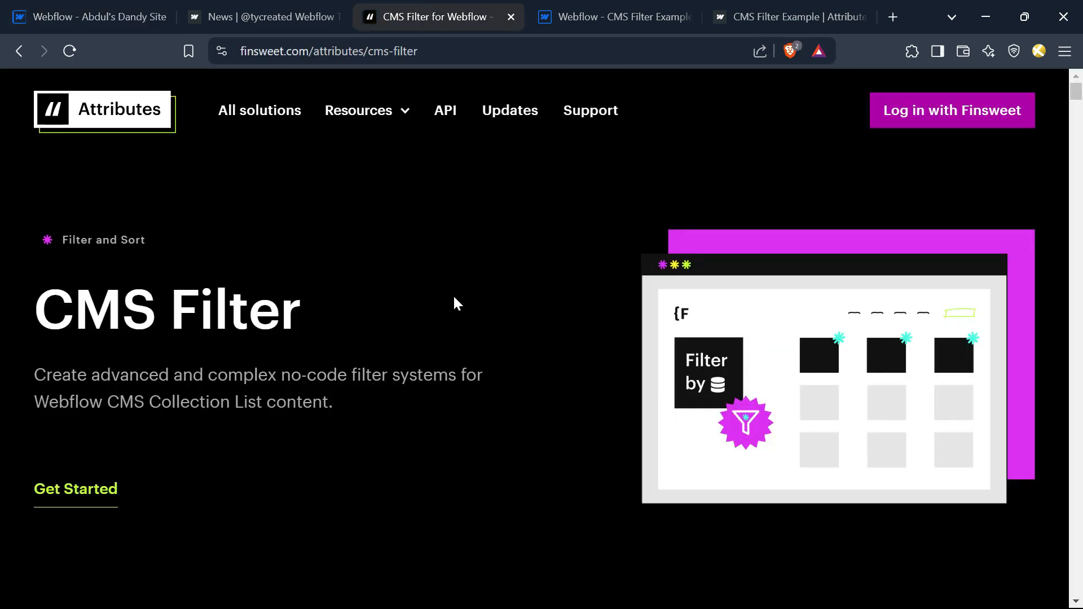
{"action": "scroll", "coordinate": [453, 293], "scroll_direction": "down", "scroll_amount": 10}
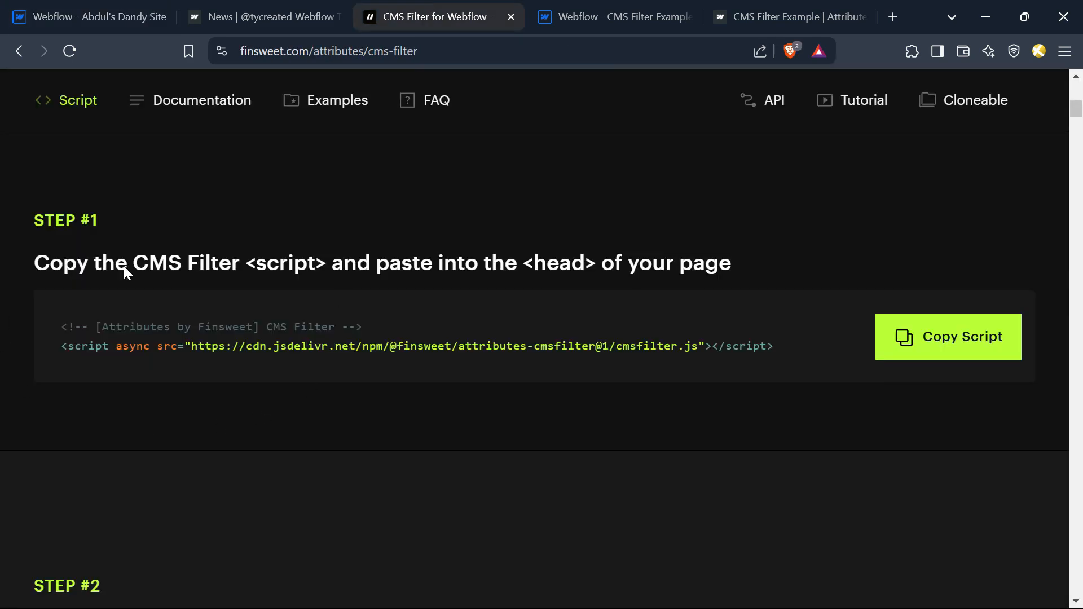
{"action": "left_click", "coordinate": [932, 349]}
Back in Webflow, check the Visa page's head custom code for the CMS Filter script, close its settings and show the element structure.
{"action": "left_click", "coordinate": [91, 12]}
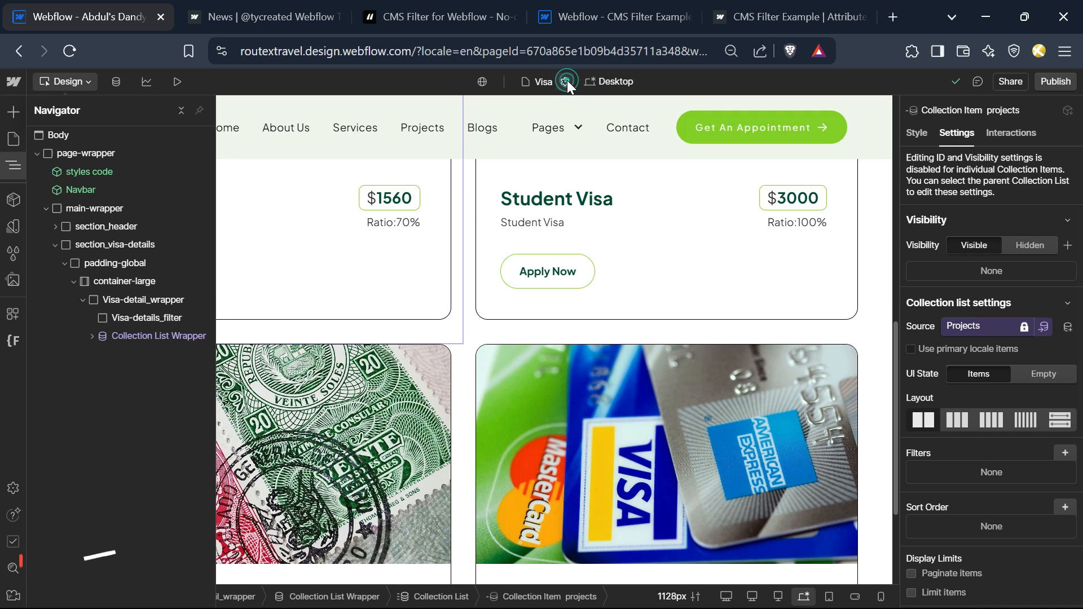
{"action": "left_click", "coordinate": [566, 80]}
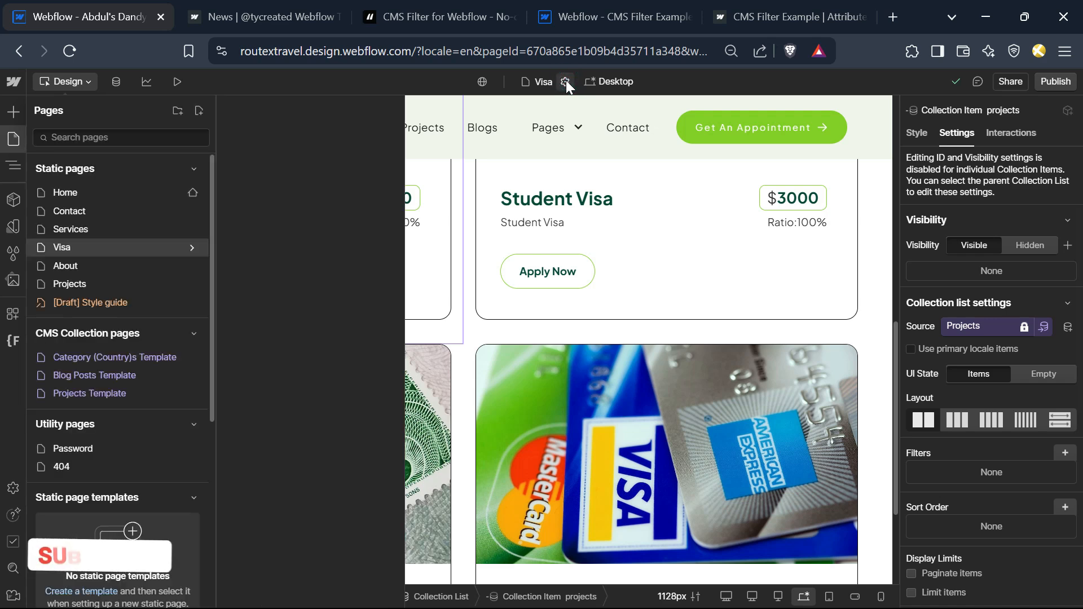
{"action": "scroll", "coordinate": [381, 380], "scroll_direction": "down", "scroll_amount": 15}
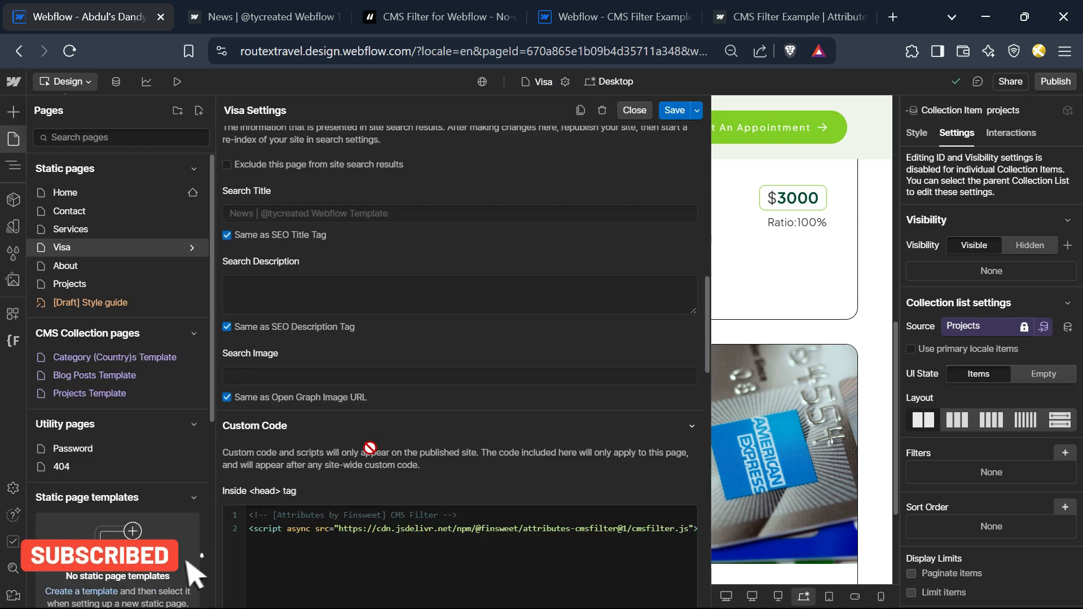
{"action": "scroll", "coordinate": [370, 447], "scroll_direction": "up", "scroll_amount": 6}
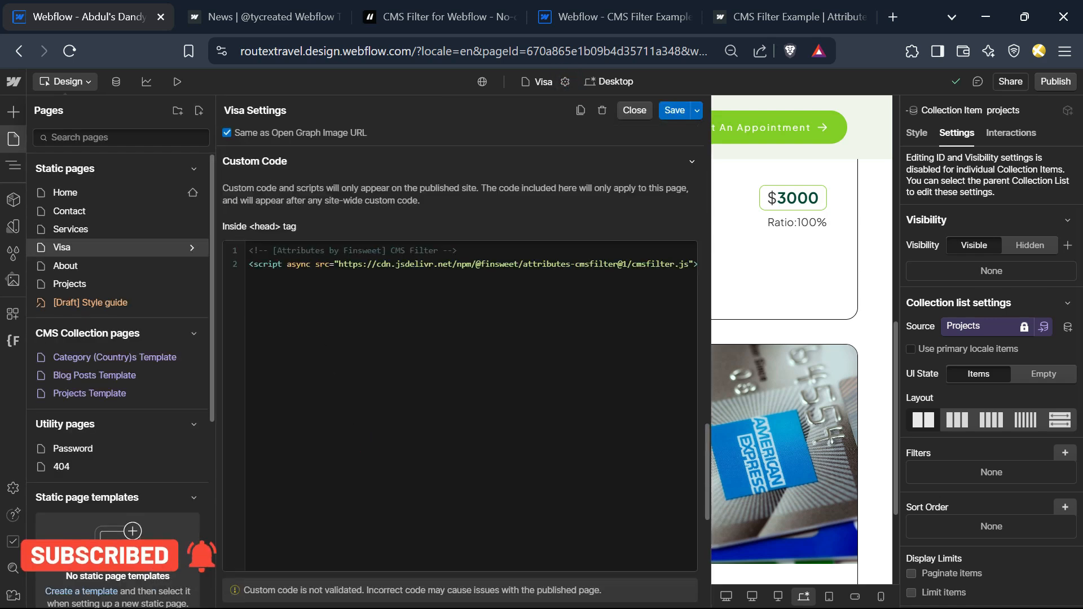
{"action": "left_click", "coordinate": [634, 110]}
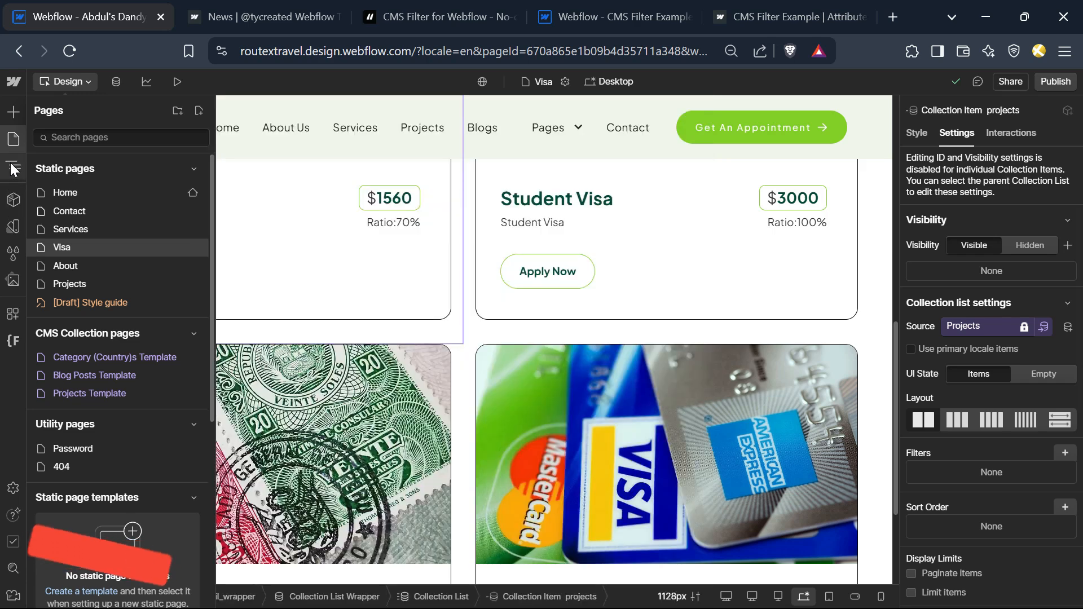
{"action": "left_click", "coordinate": [11, 168]}
Switch to the Finsweet CMS Filter page, expand the LIST entry under the minimum setup and copy its attribute name fs-cmsfilter-element.
{"action": "left_click", "coordinate": [395, 16]}
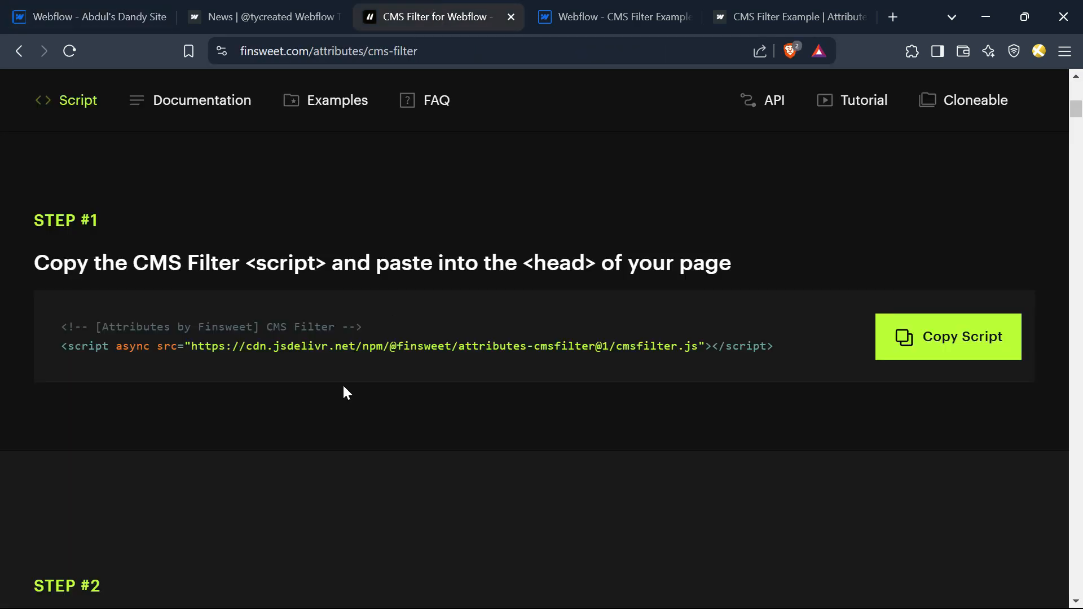
{"action": "scroll", "coordinate": [343, 384], "scroll_direction": "down", "scroll_amount": 5}
{"action": "scroll", "coordinate": [111, 375], "scroll_direction": "down", "scroll_amount": 5}
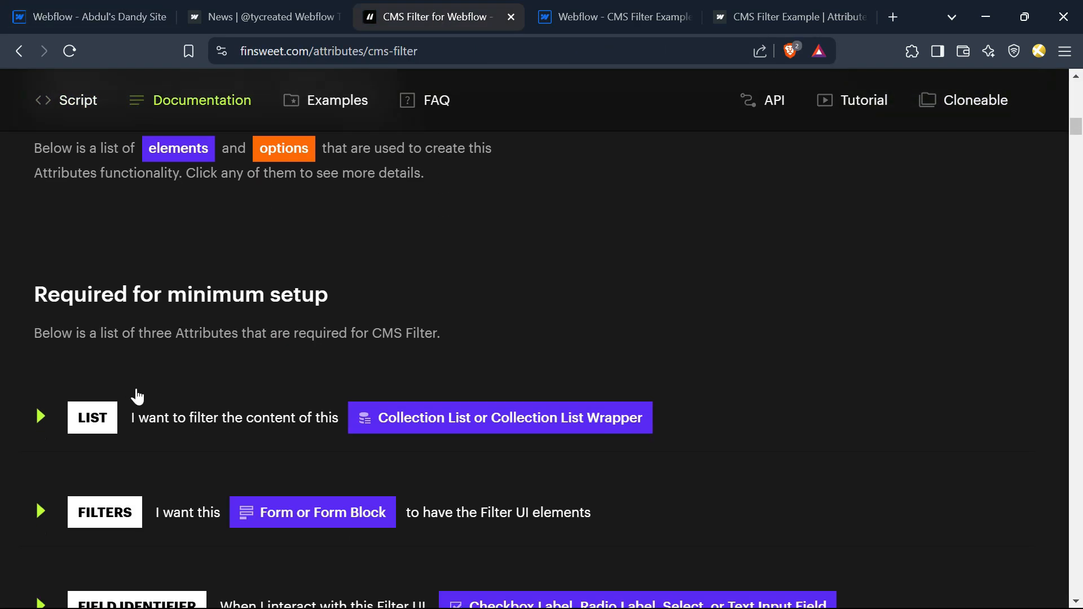
{"action": "scroll", "coordinate": [178, 418], "scroll_direction": "down", "scroll_amount": 5}
{"action": "scroll", "coordinate": [151, 458], "scroll_direction": "up", "scroll_amount": 3}
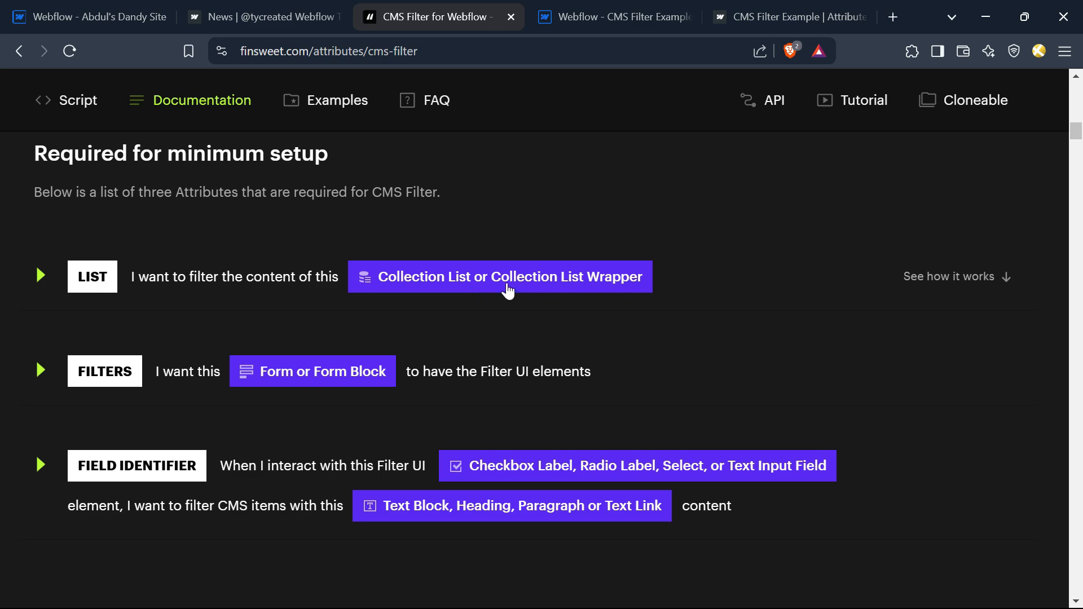
{"action": "left_click", "coordinate": [40, 277]}
{"action": "scroll", "coordinate": [186, 339], "scroll_direction": "down", "scroll_amount": 3}
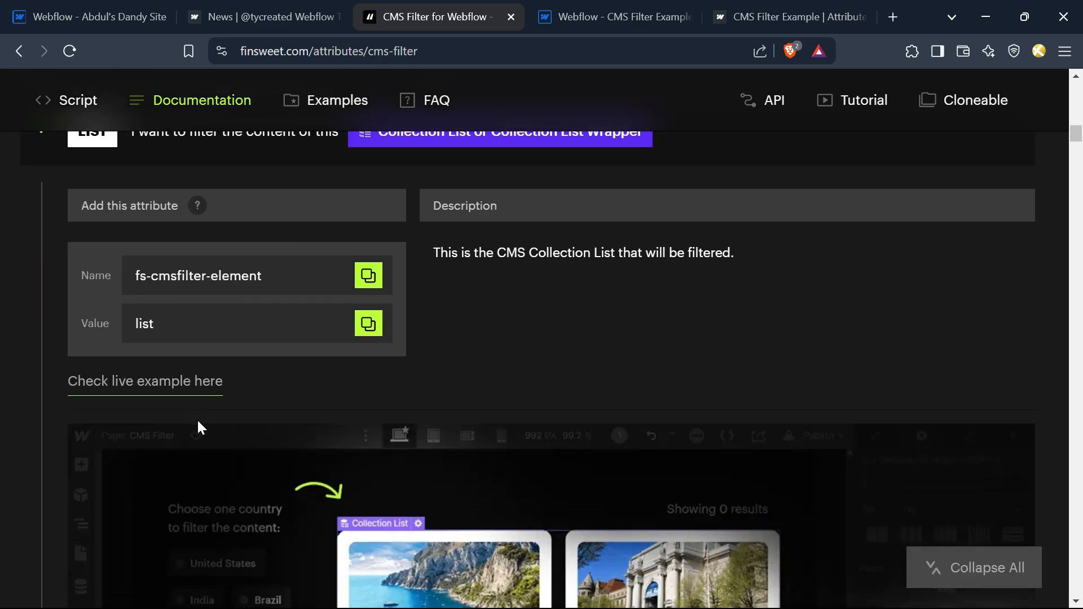
{"action": "scroll", "coordinate": [299, 440], "scroll_direction": "down", "scroll_amount": 5}
{"action": "scroll", "coordinate": [261, 396], "scroll_direction": "up", "scroll_amount": 5}
{"action": "left_click", "coordinate": [370, 285]}
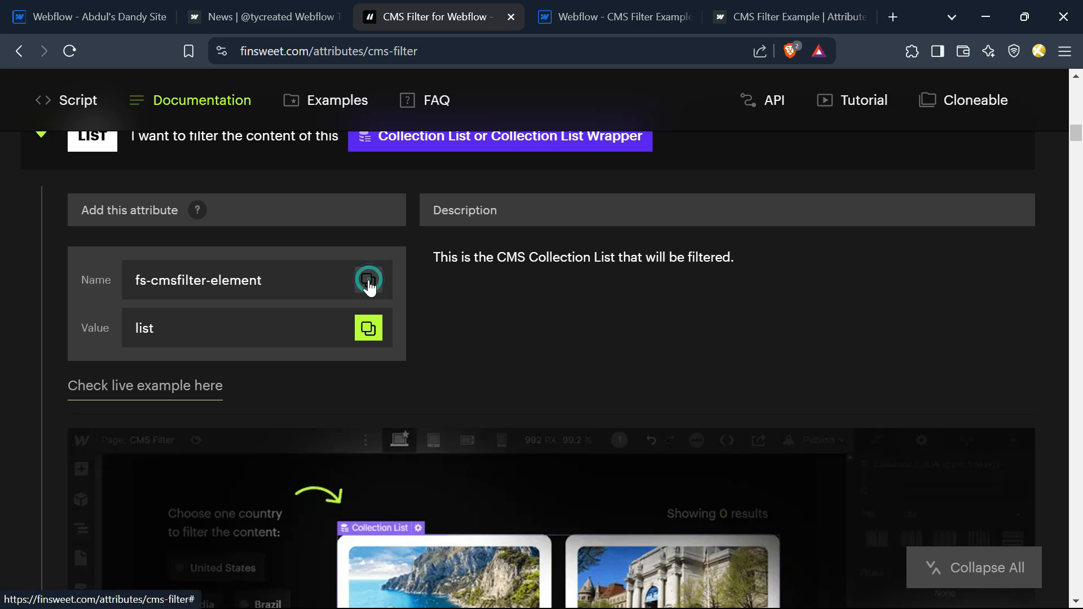
Back in Webflow, select the Collection List inside the Collection List Wrapper and add a custom attribute named fs-cmsfilter-element.
{"action": "left_click", "coordinate": [114, 7]}
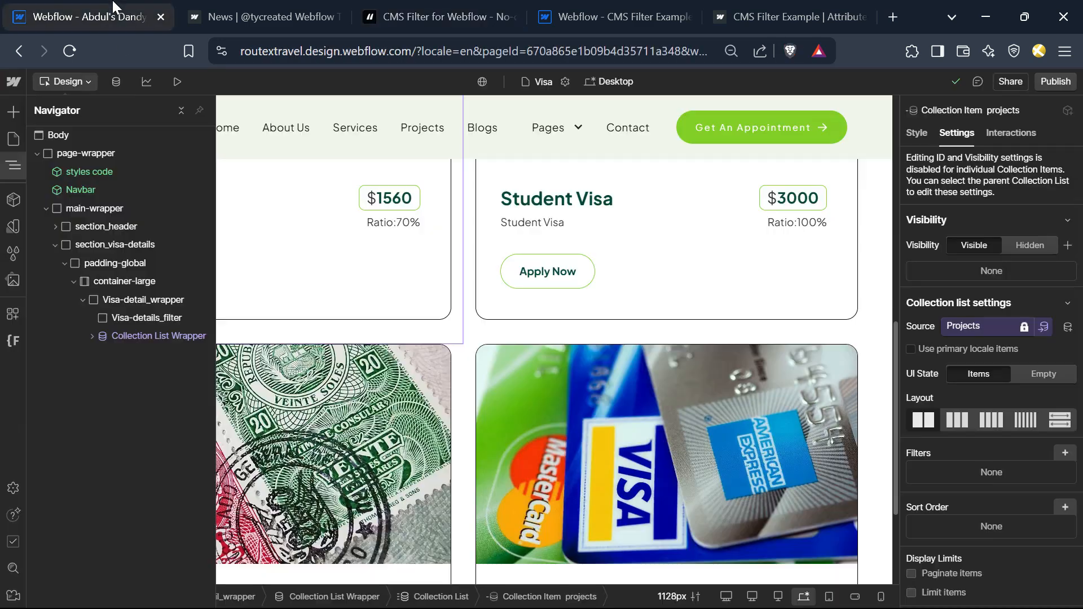
{"action": "left_click", "coordinate": [91, 337]}
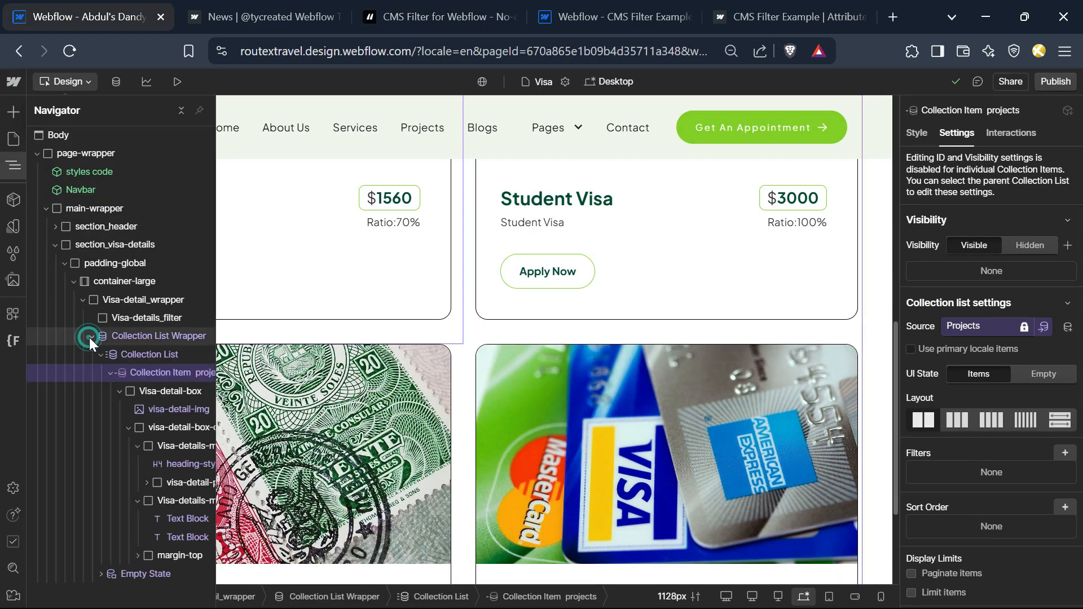
{"action": "left_click", "coordinate": [148, 354]}
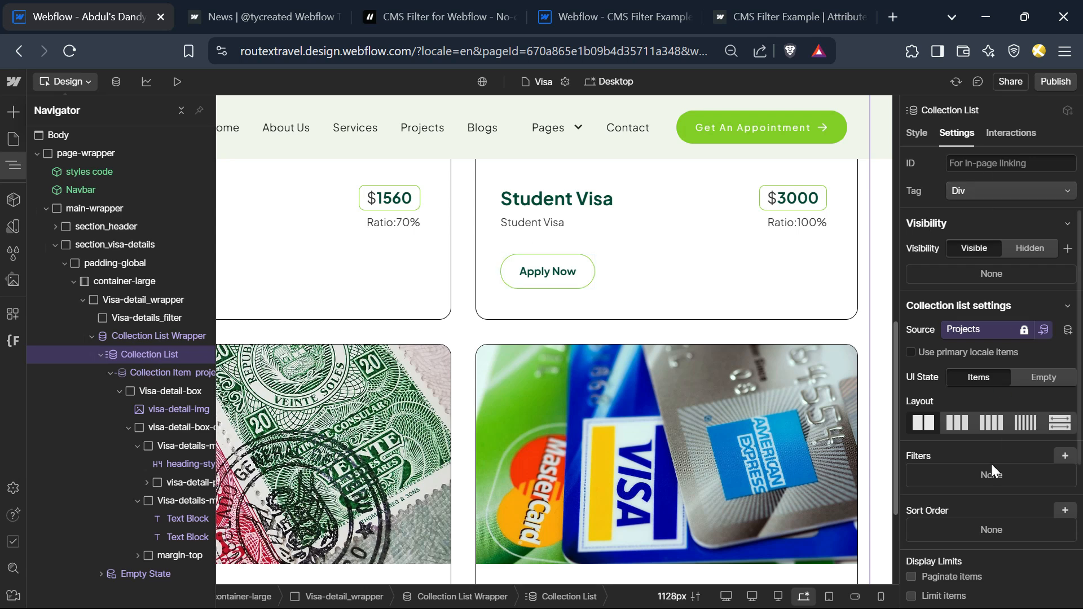
{"action": "scroll", "coordinate": [991, 468], "scroll_direction": "down", "scroll_amount": 4}
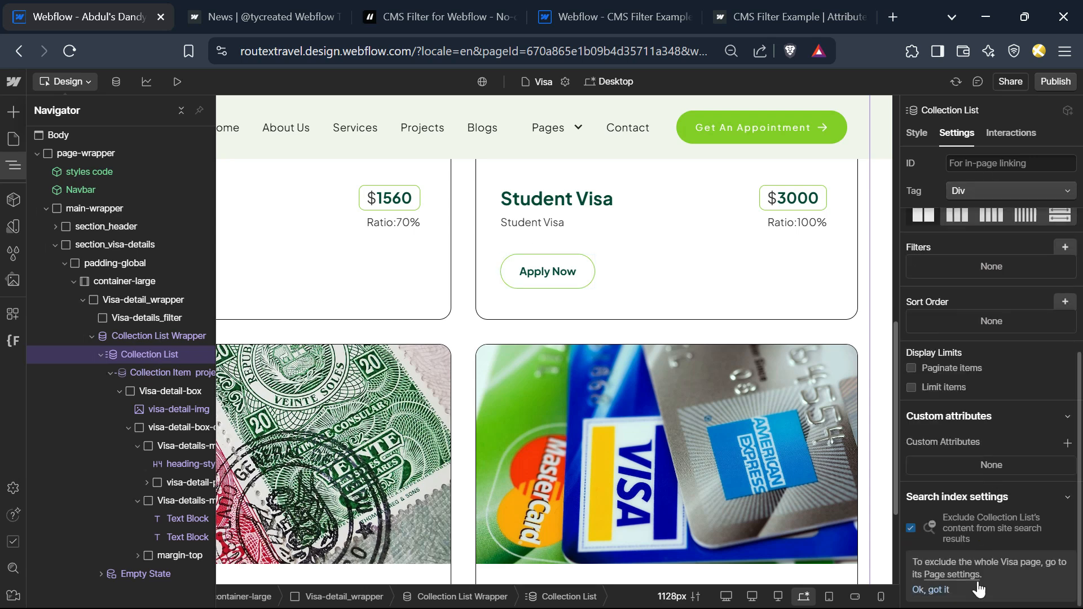
{"action": "left_click", "coordinate": [1067, 443]}
{"action": "key", "text": "ctrl+v"}
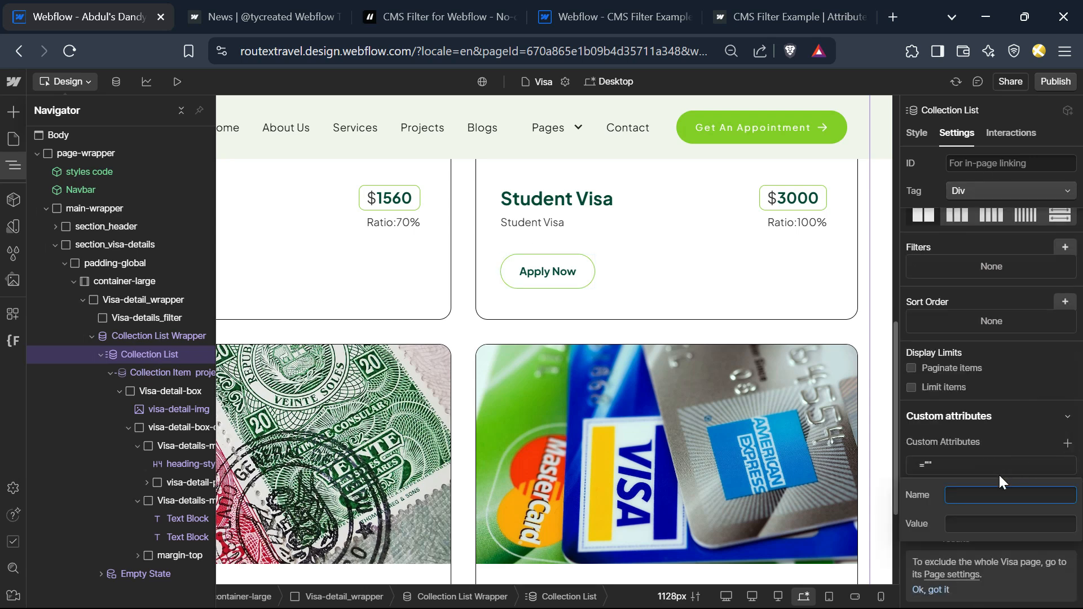
Copy the LIST attribute's value from the Finsweet page and set the Collection List's fs-cmsfilter-element attribute to list.
{"action": "left_click", "coordinate": [429, 15]}
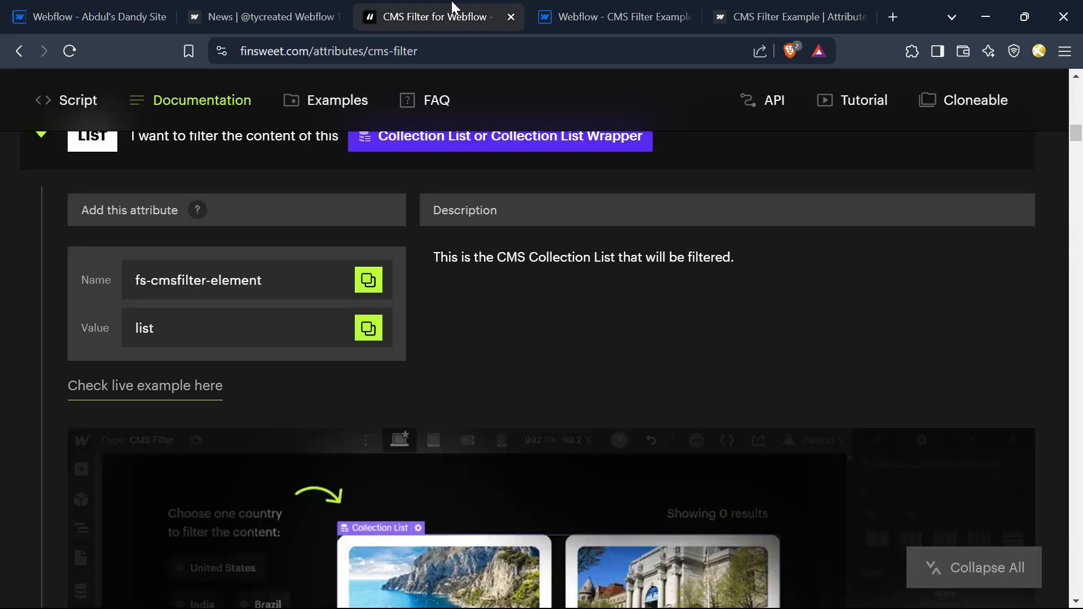
{"action": "left_click", "coordinate": [368, 329]}
{"action": "left_click", "coordinate": [101, 16]}
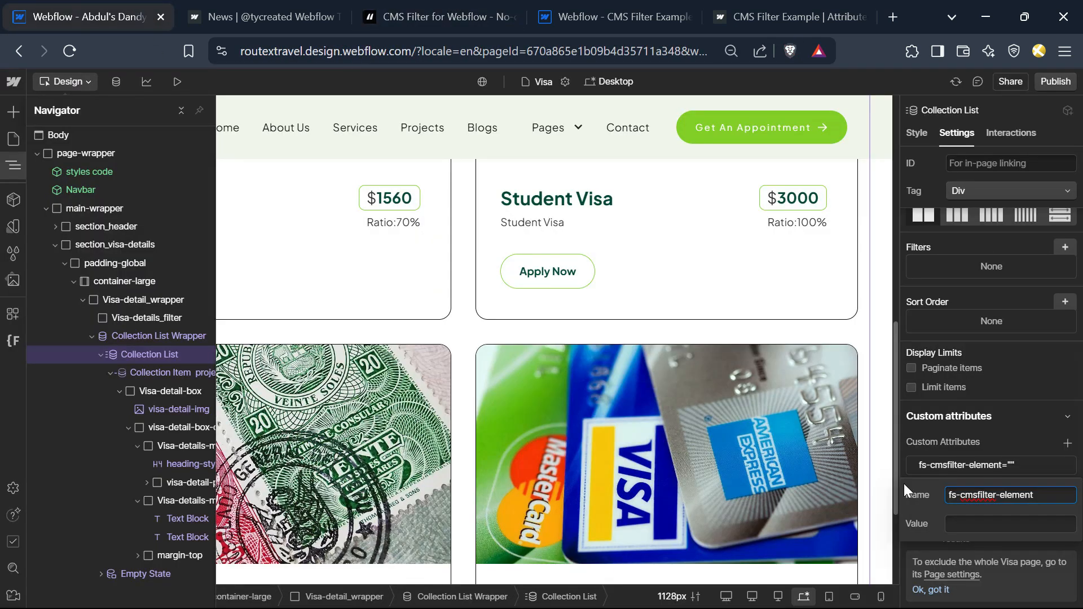
{"action": "left_click", "coordinate": [1010, 524]}
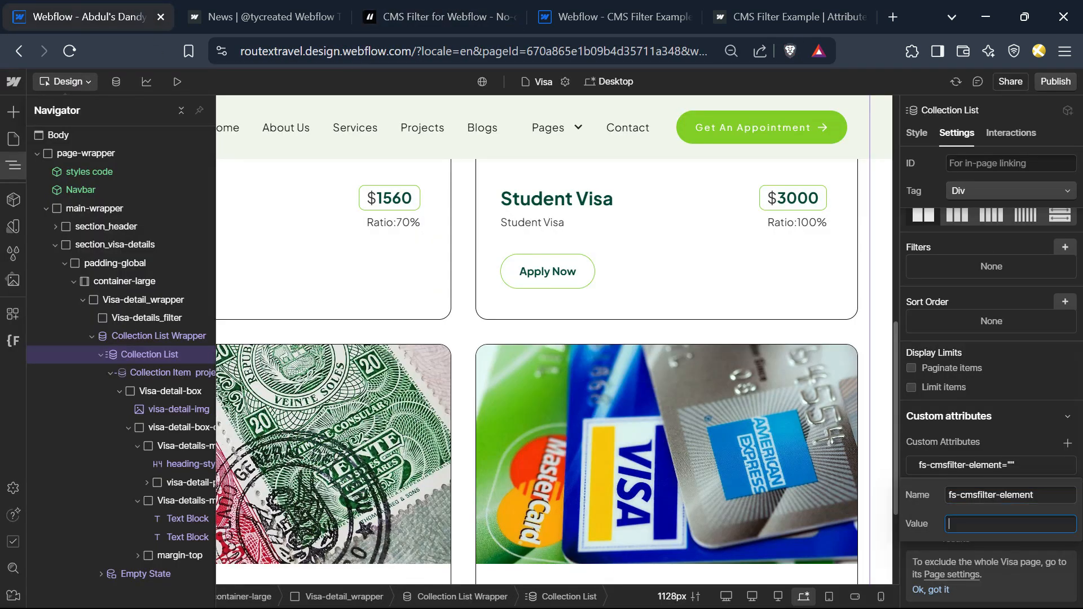
{"action": "left_click", "coordinate": [1013, 458]}
On the Finsweet page, expand the FILTERS entry and examine its attribute, form description and example layout.
{"action": "left_click", "coordinate": [430, 17]}
{"action": "scroll", "coordinate": [228, 346], "scroll_direction": "down", "scroll_amount": 2}
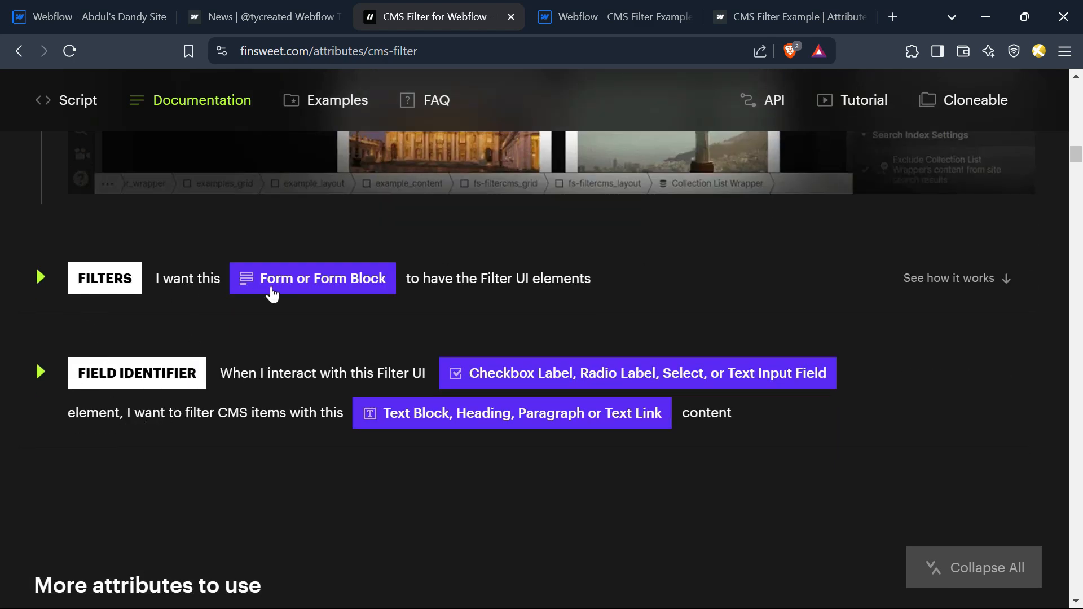
{"action": "left_click", "coordinate": [43, 277]}
{"action": "scroll", "coordinate": [294, 356], "scroll_direction": "down", "scroll_amount": 4}
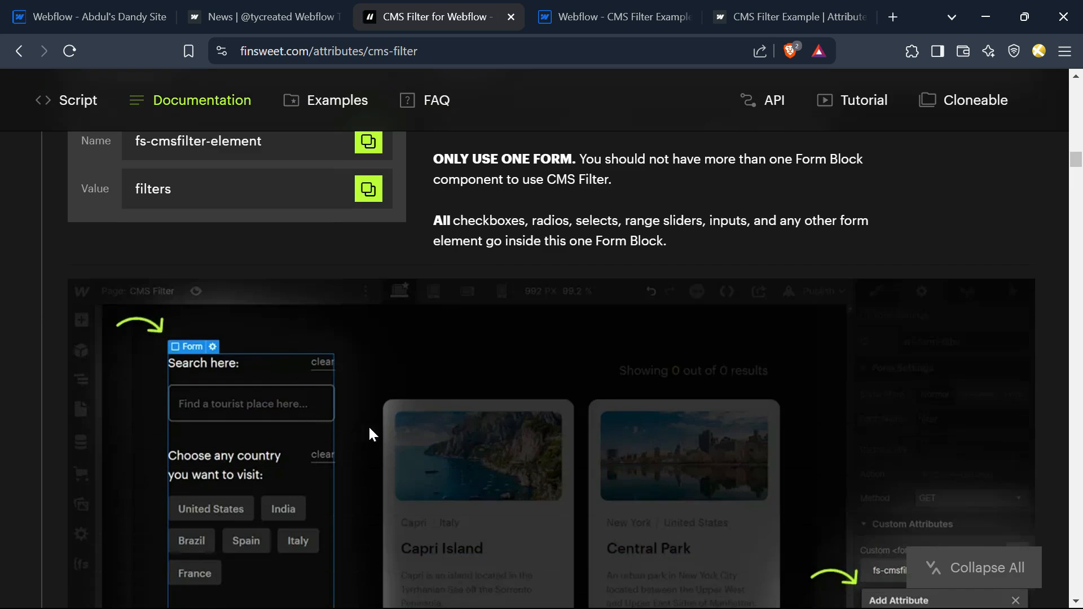
{"action": "scroll", "coordinate": [378, 429], "scroll_direction": "down", "scroll_amount": 2}
{"action": "scroll", "coordinate": [299, 492], "scroll_direction": "up", "scroll_amount": 4}
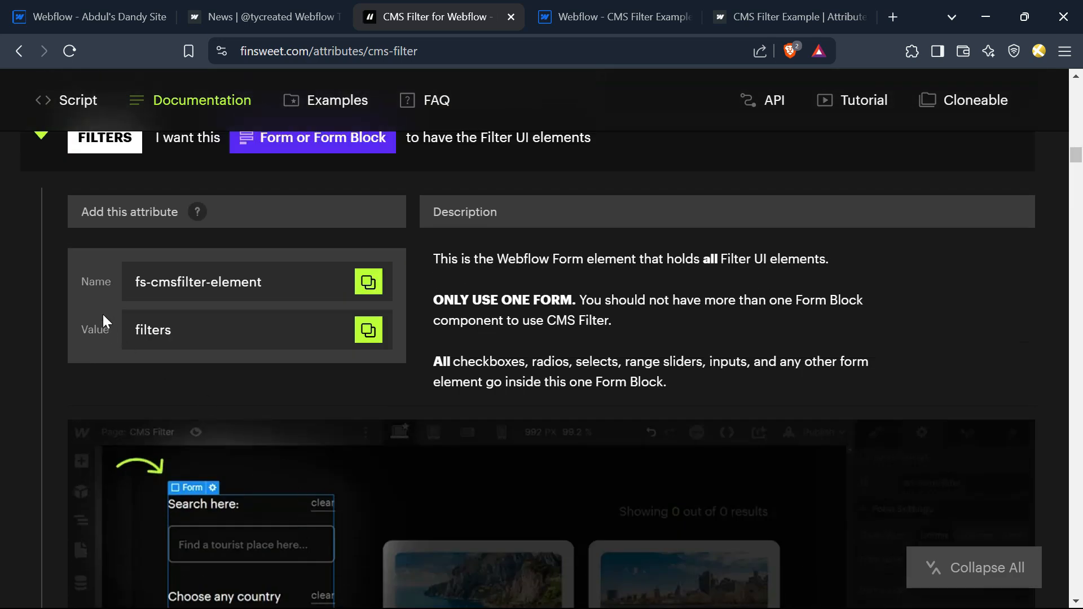
{"action": "scroll", "coordinate": [384, 503], "scroll_direction": "down", "scroll_amount": 5}
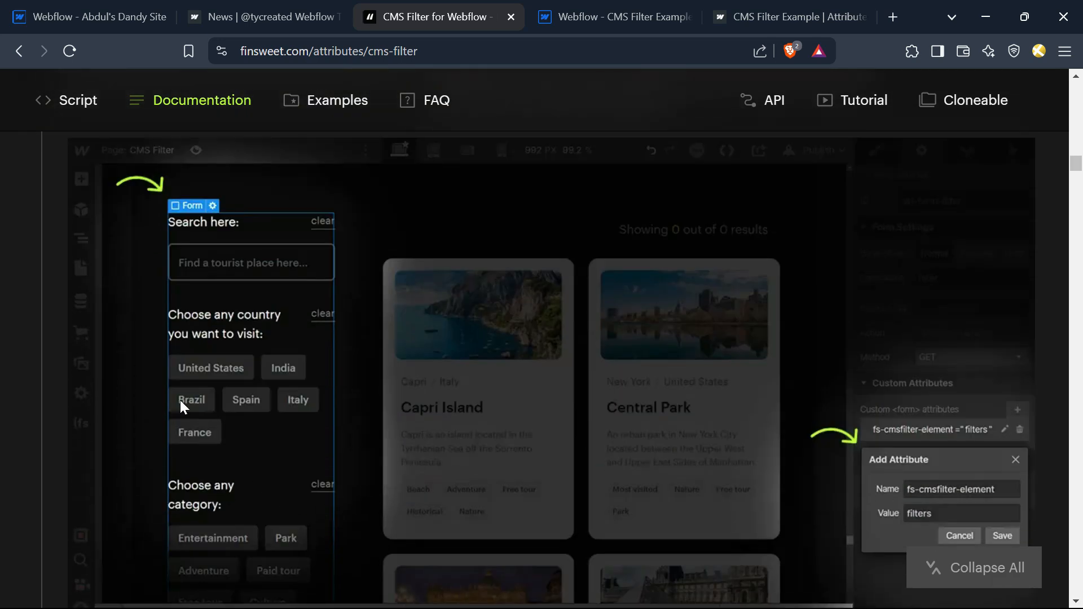
{"action": "scroll", "coordinate": [269, 461], "scroll_direction": "down", "scroll_amount": 3}
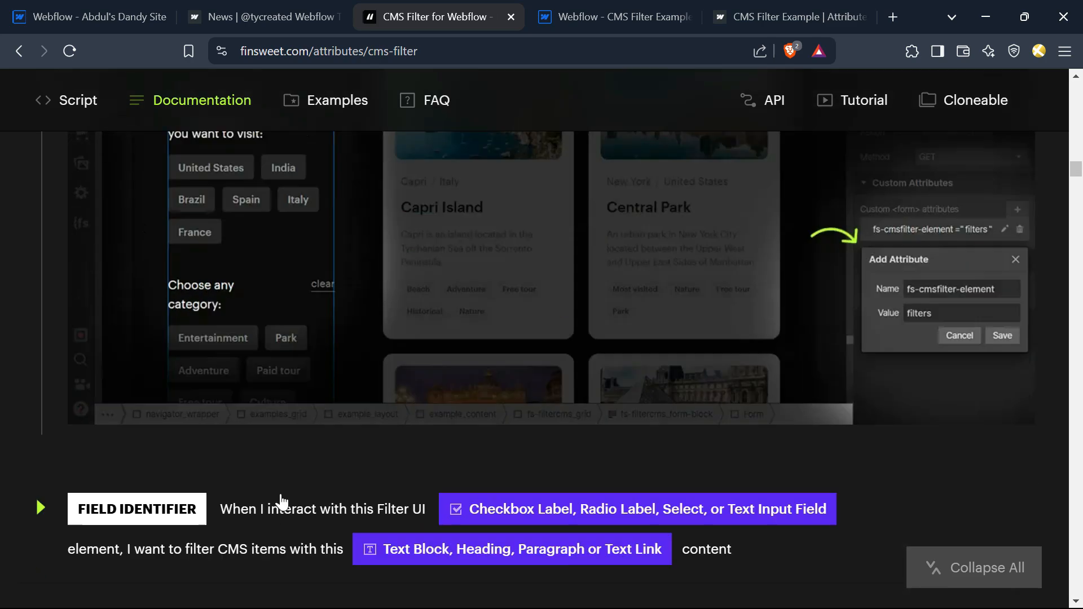
{"action": "scroll", "coordinate": [269, 458], "scroll_direction": "up", "scroll_amount": 9}
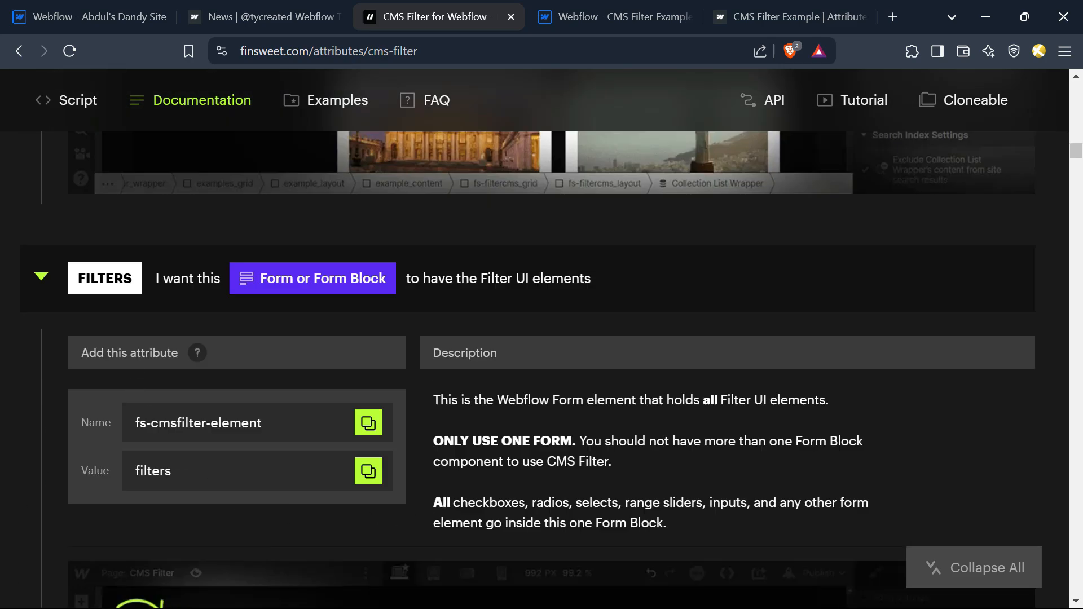
Back in Webflow, insert a Form Block inside the Visa-details_filter div.
{"action": "left_click", "coordinate": [134, 12]}
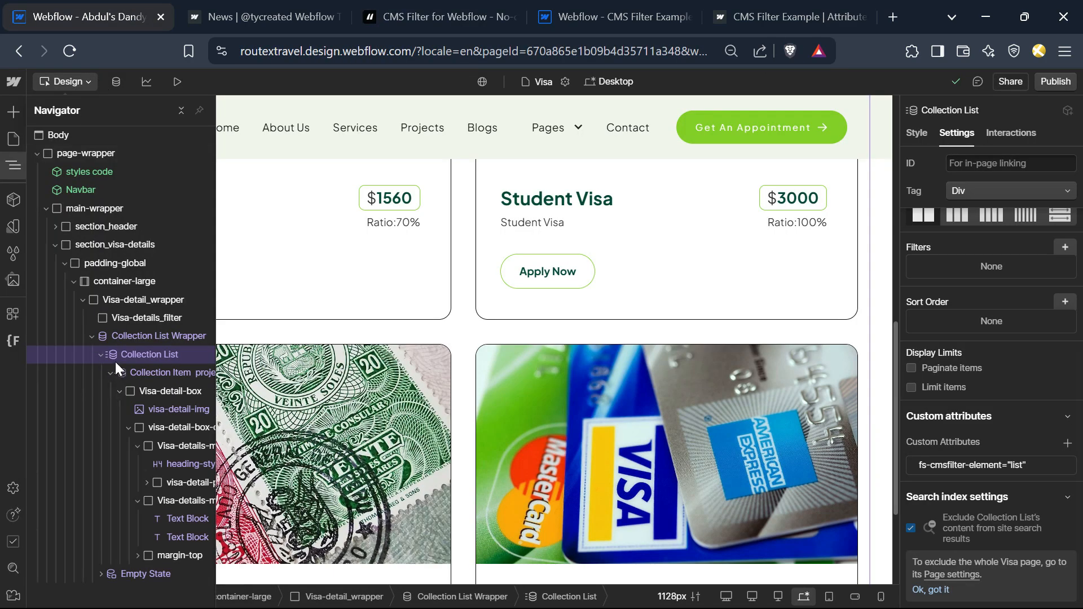
{"action": "left_click", "coordinate": [91, 336]}
{"action": "left_click", "coordinate": [166, 317]}
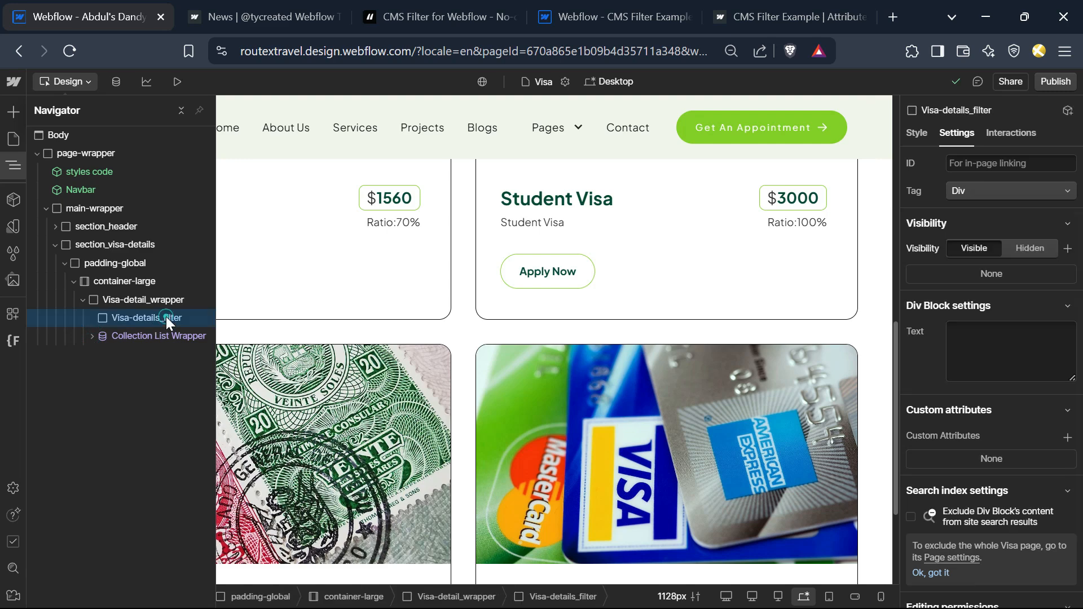
{"action": "key", "text": "ctrl+k"}
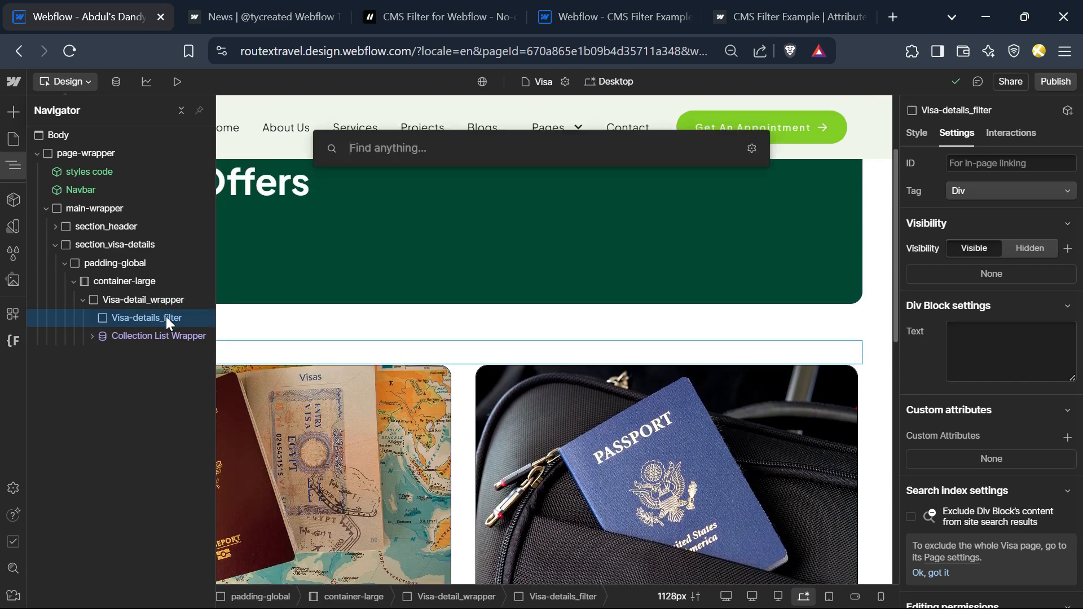
{"action": "type", "text": "fo"}
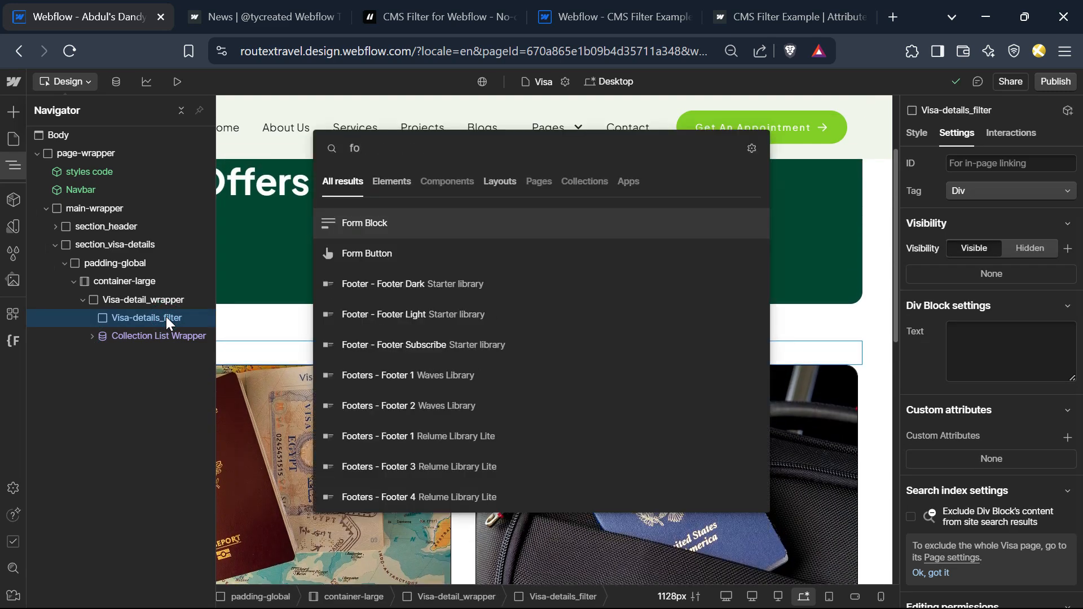
{"action": "key", "text": "Return"}
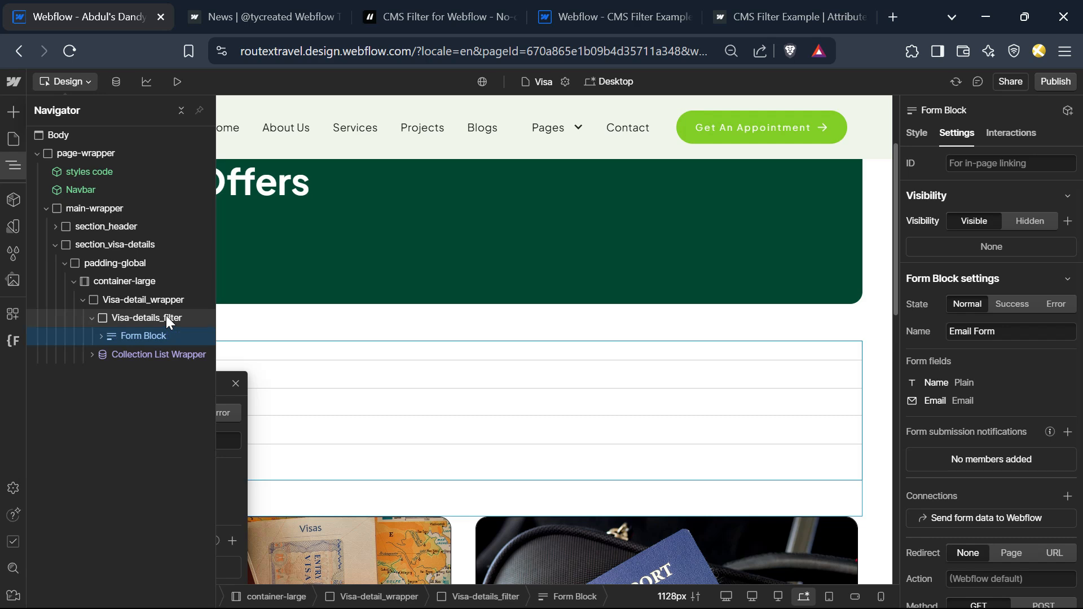
Copy the FILTERS attribute name from the Finsweet page and add a custom attribute named fs-cmsfilter-element to the Form Block.
{"action": "left_click", "coordinate": [421, 15]}
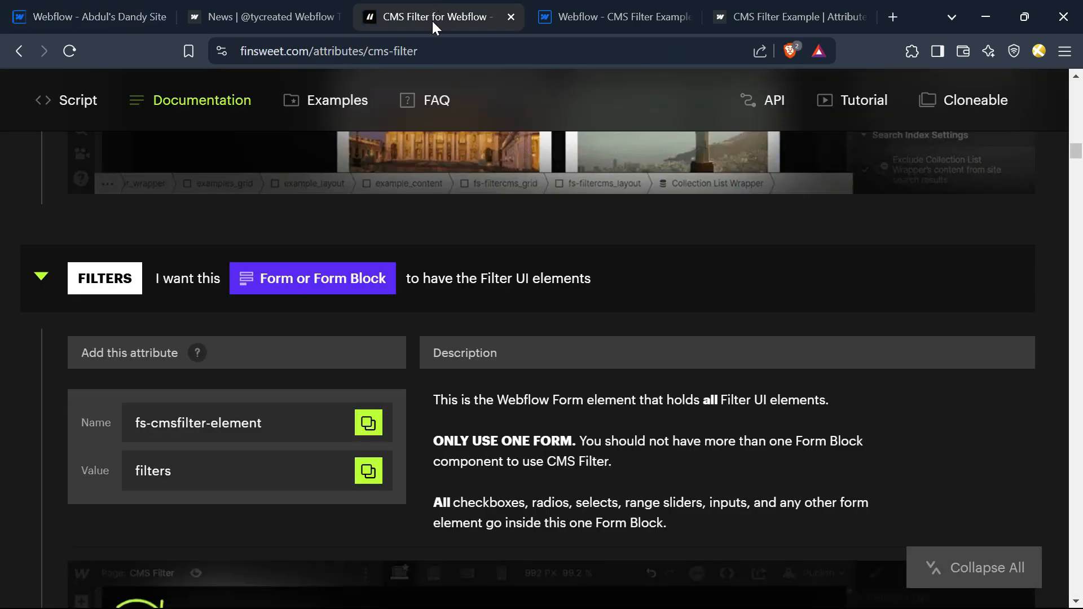
{"action": "left_click", "coordinate": [367, 425]}
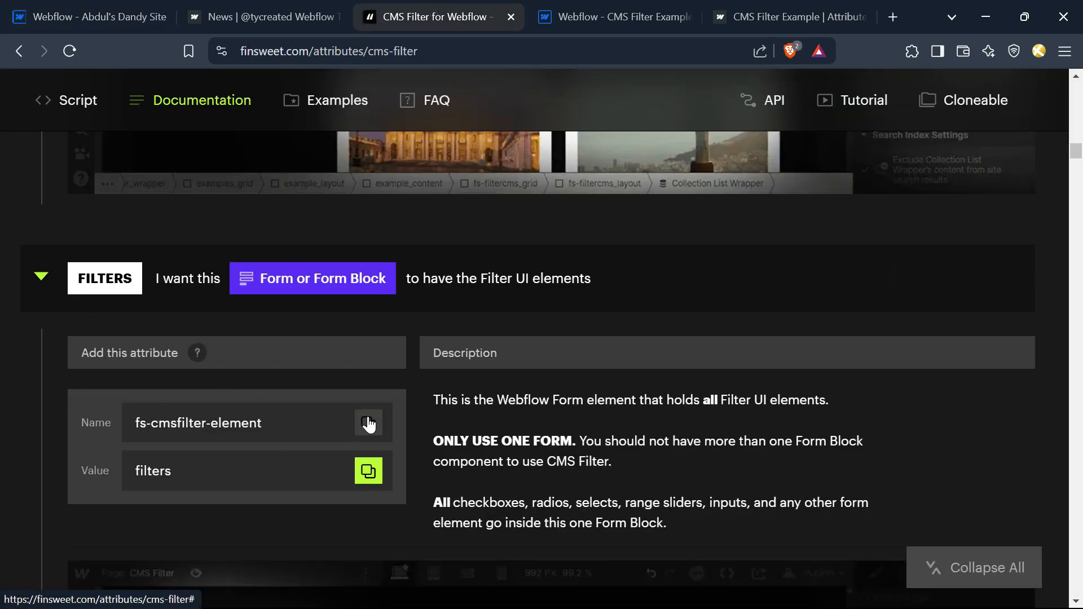
{"action": "left_click", "coordinate": [136, 11]}
{"action": "scroll", "coordinate": [996, 485], "scroll_direction": "down", "scroll_amount": 4}
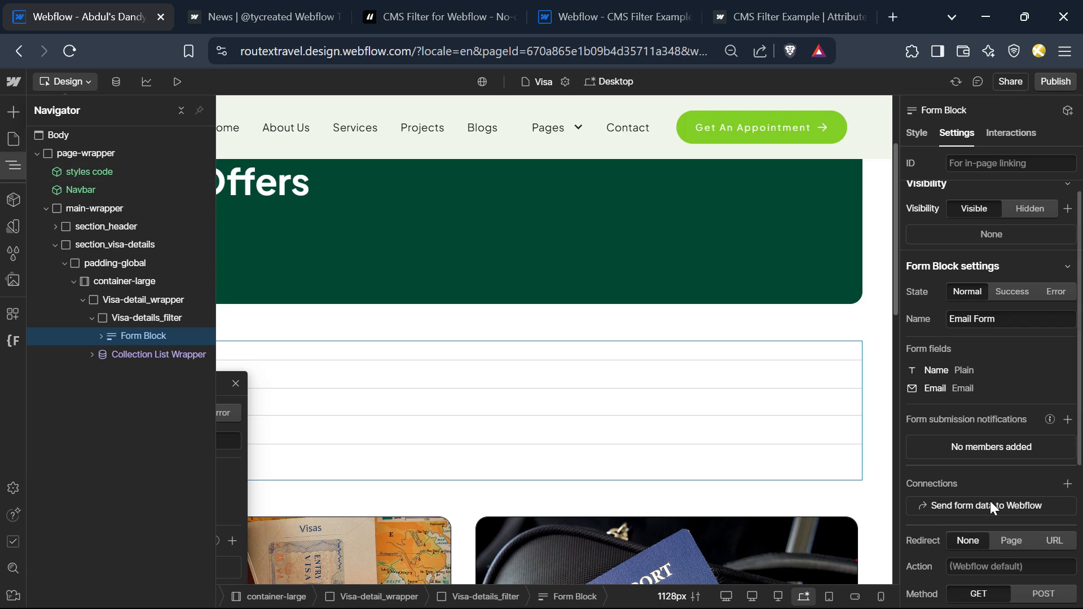
{"action": "left_click", "coordinate": [1067, 455]}
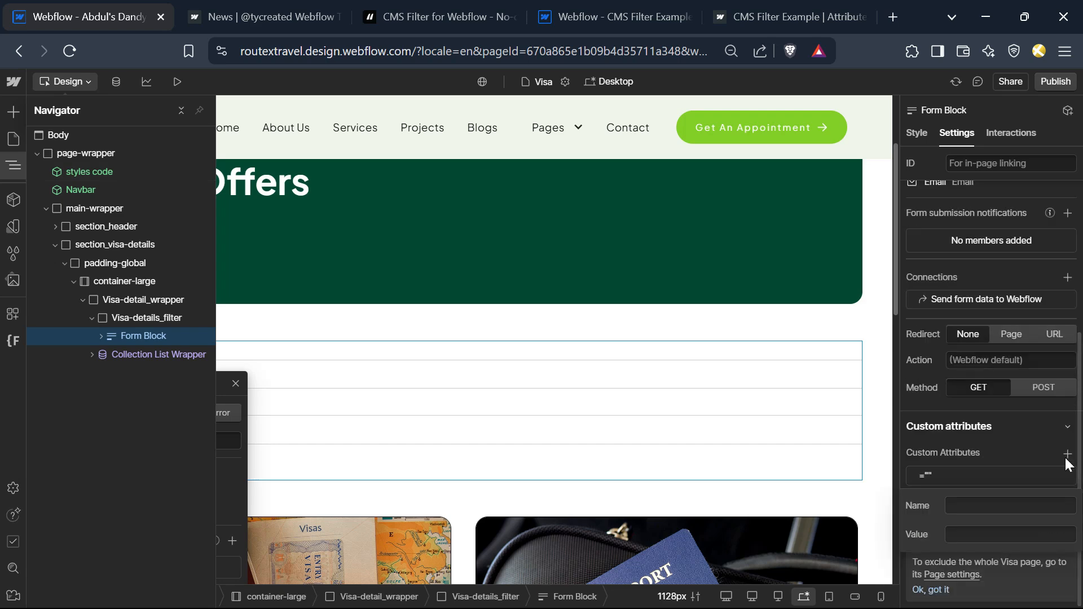
{"action": "key", "text": "ctrl+v"}
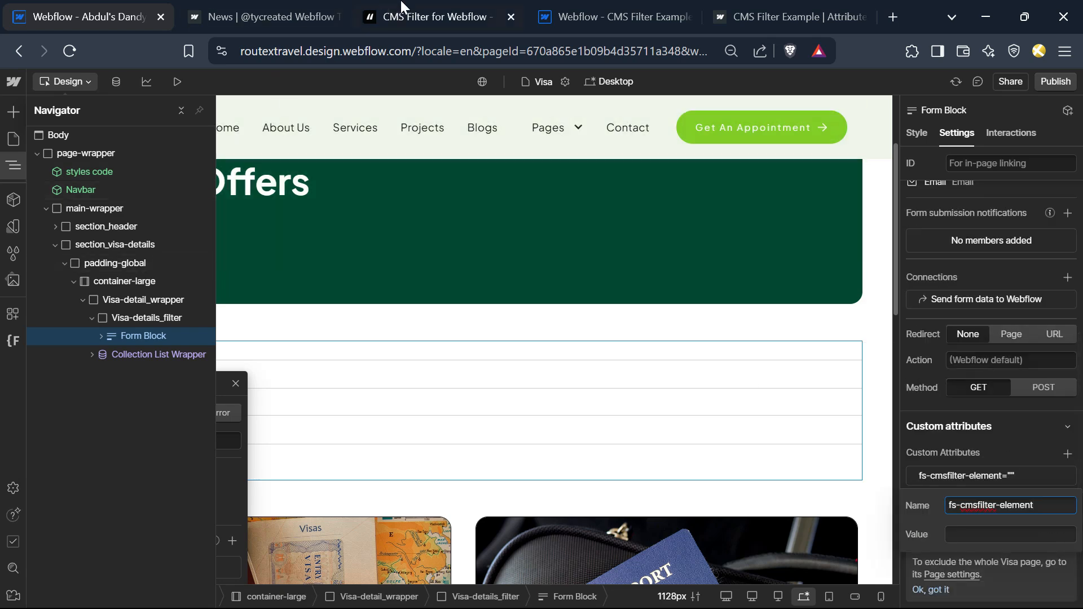
Copy the FILTERS attribute's value from the Finsweet page and set the Form Block's fs-cmsfilter-element attribute to filters.
{"action": "left_click", "coordinate": [428, 17]}
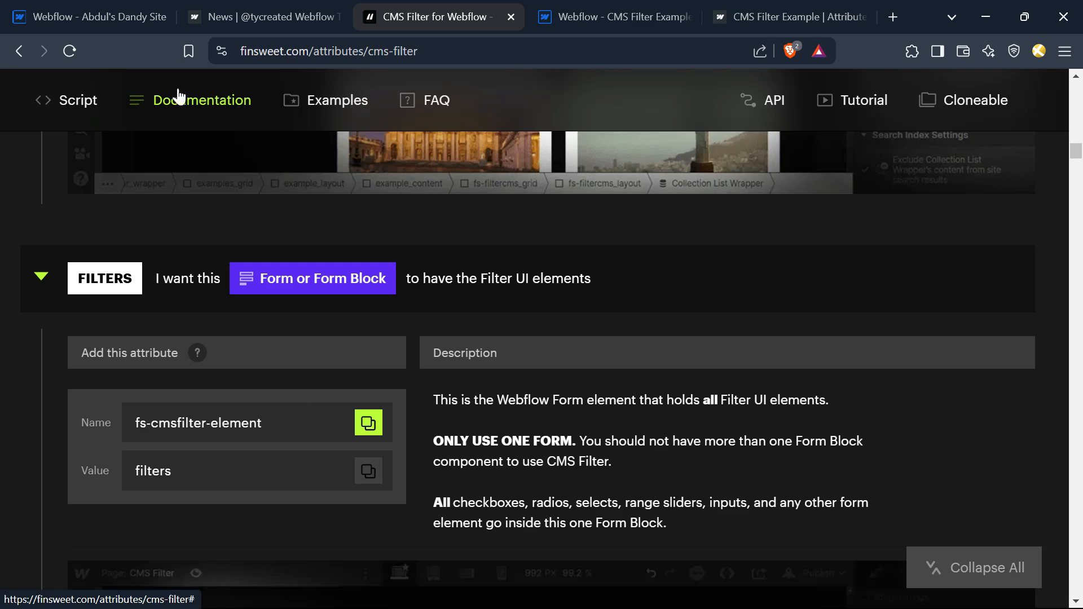
{"action": "left_click", "coordinate": [90, 17]}
{"action": "left_click", "coordinate": [950, 534]}
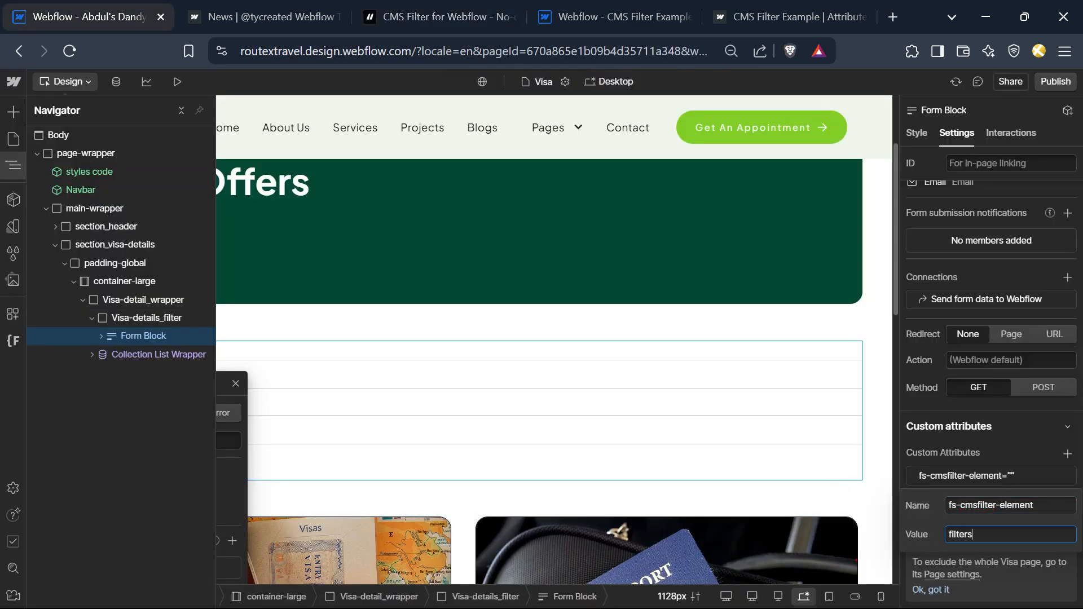
Return to the Finsweet page and review the FILTERS form example and the FIELD IDENTIFIER requirement below it.
{"action": "left_click", "coordinate": [429, 16]}
{"action": "scroll", "coordinate": [260, 448], "scroll_direction": "down", "scroll_amount": 6}
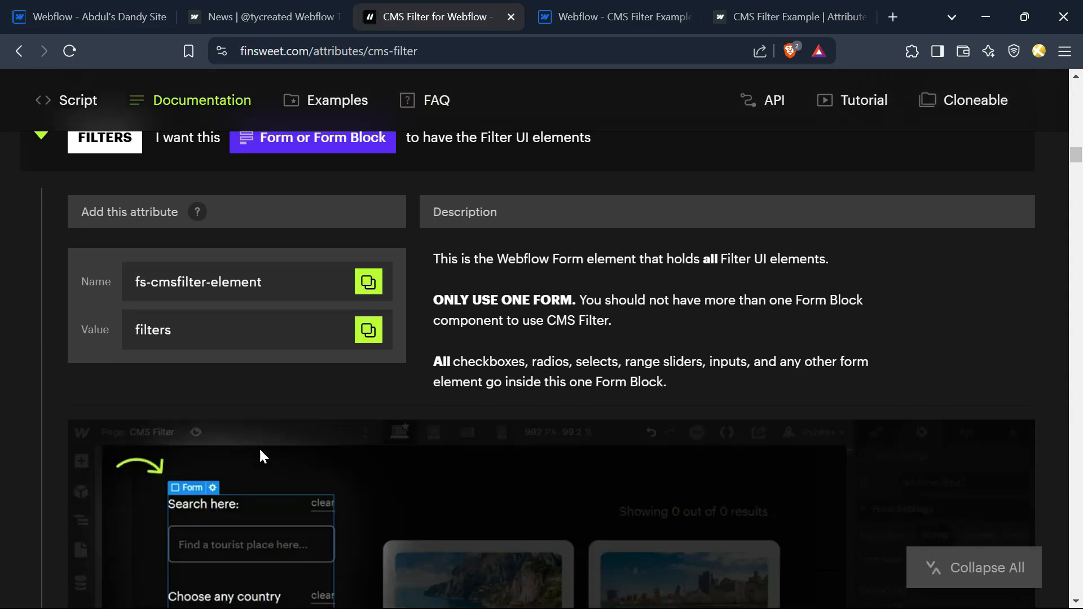
{"action": "scroll", "coordinate": [259, 448], "scroll_direction": "down", "scroll_amount": 7}
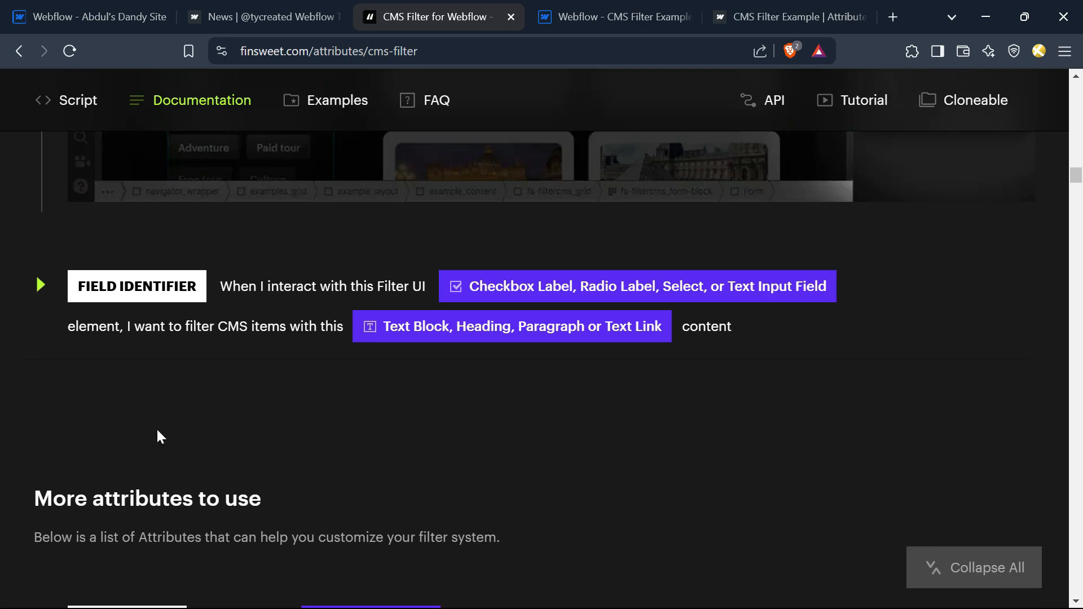
{"action": "scroll", "coordinate": [157, 435], "scroll_direction": "up", "scroll_amount": 2}
{"action": "scroll", "coordinate": [181, 506], "scroll_direction": "up", "scroll_amount": 4}
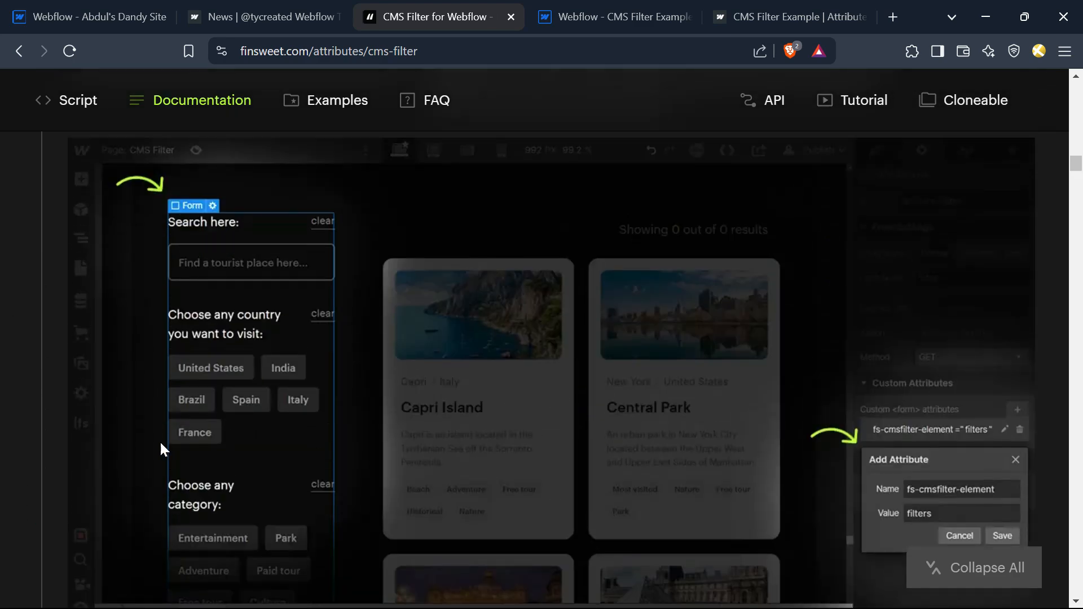
{"action": "scroll", "coordinate": [651, 400], "scroll_direction": "down", "scroll_amount": 4}
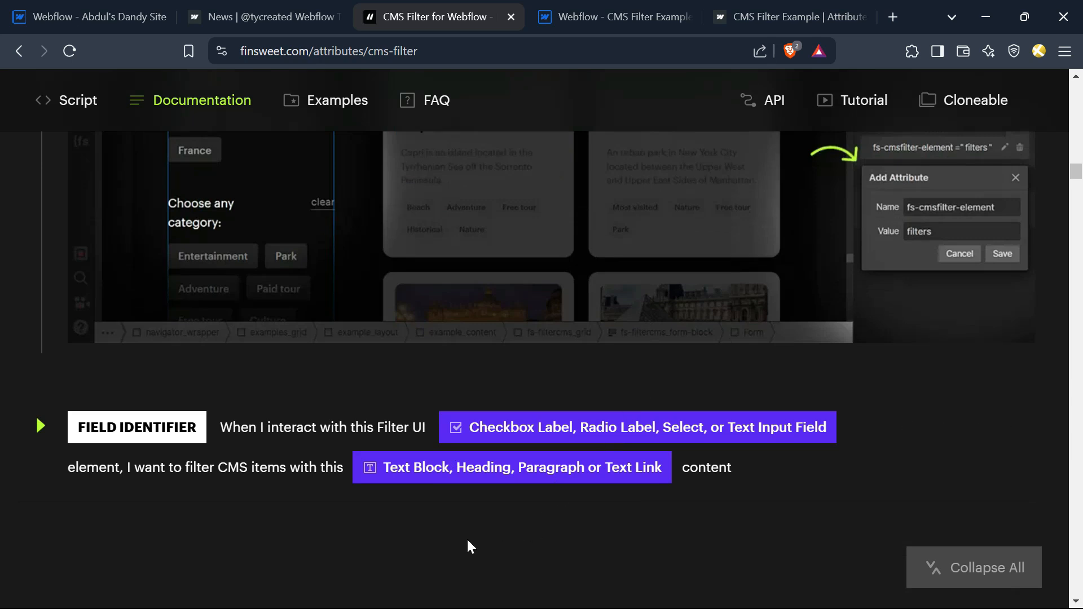
Expand the FIELD IDENTIFIER requirement on the Finsweet page and read its attribute name, value and description.
{"action": "scroll", "coordinate": [131, 460], "scroll_direction": "down", "scroll_amount": 2}
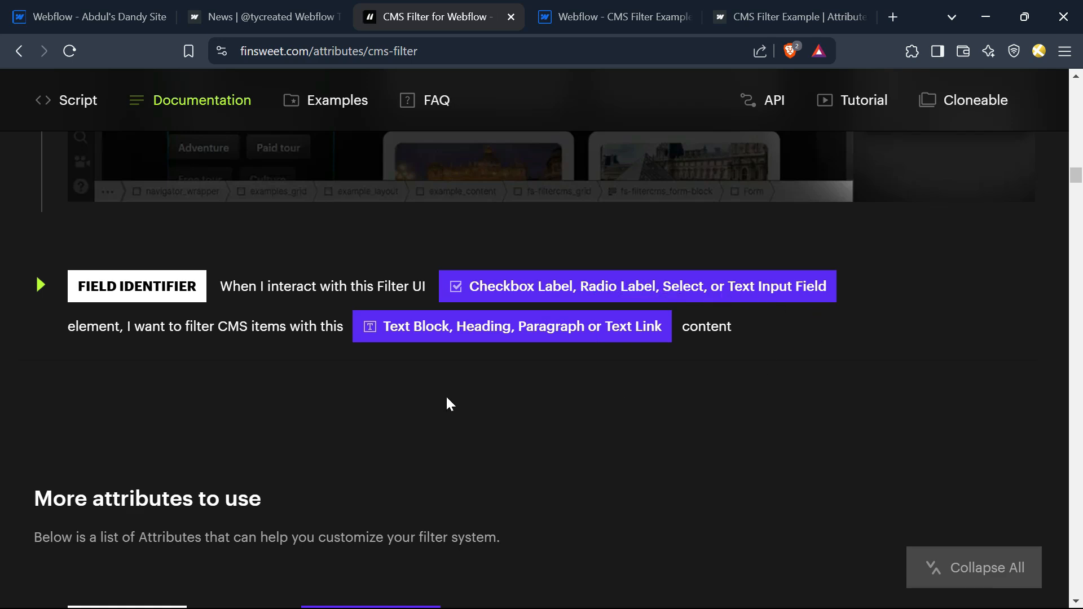
{"action": "left_click", "coordinate": [38, 285]}
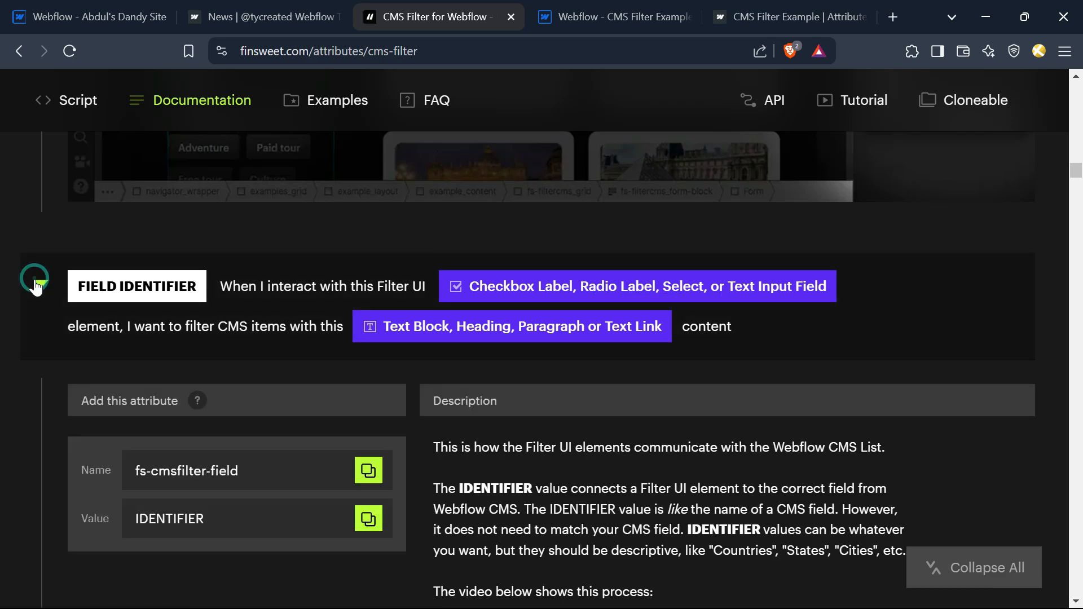
{"action": "scroll", "coordinate": [104, 400], "scroll_direction": "down", "scroll_amount": 3}
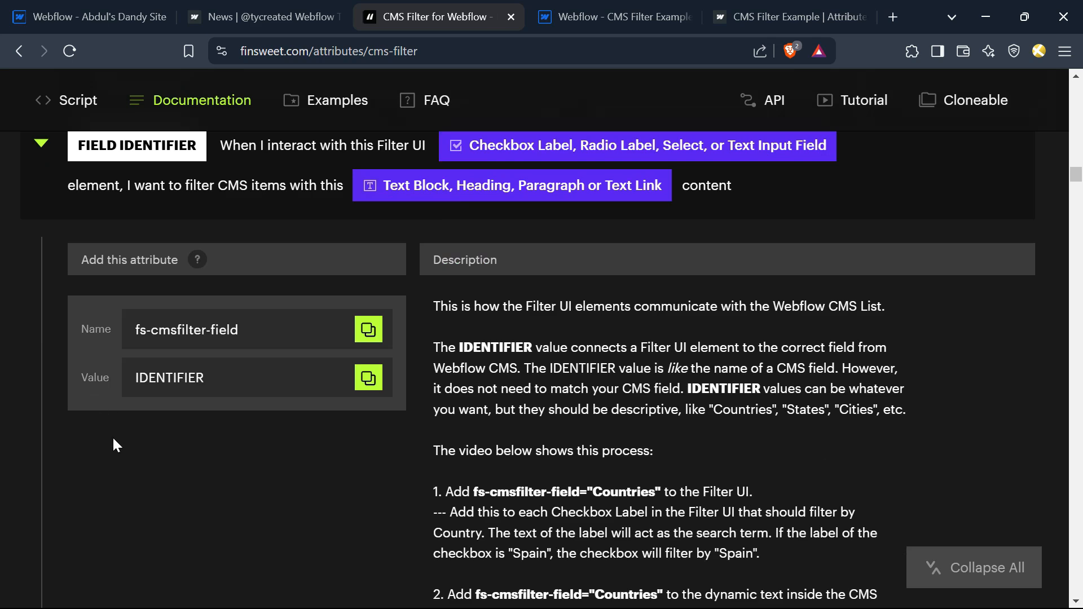
{"action": "scroll", "coordinate": [261, 309], "scroll_direction": "up", "scroll_amount": 7}
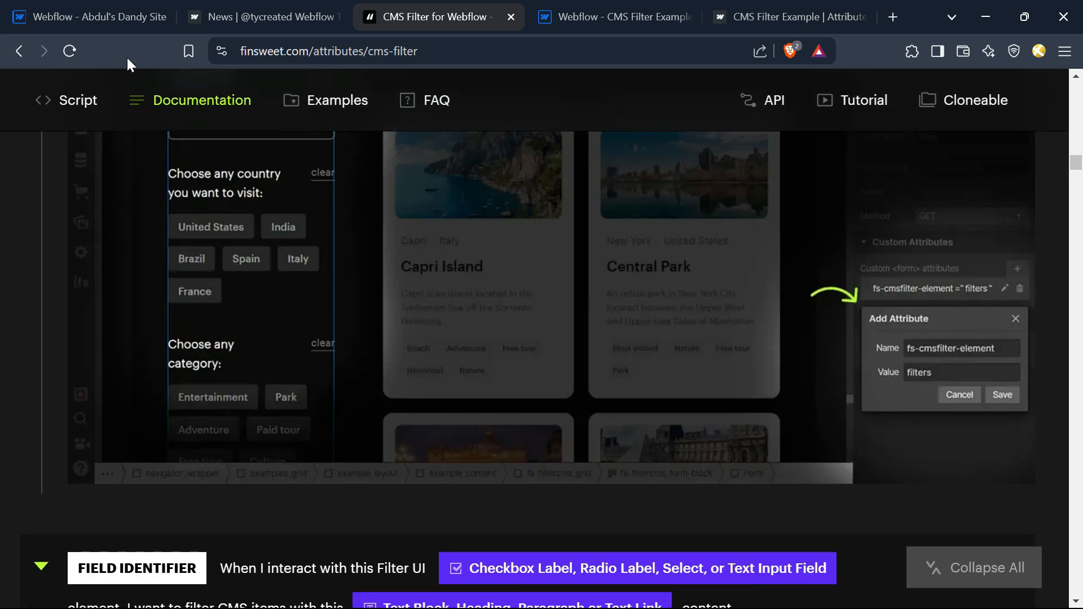
Switch back to Webflow and delete both field labels, both text fields and the submit button from the Form Block's form.
{"action": "left_click", "coordinate": [121, 8]}
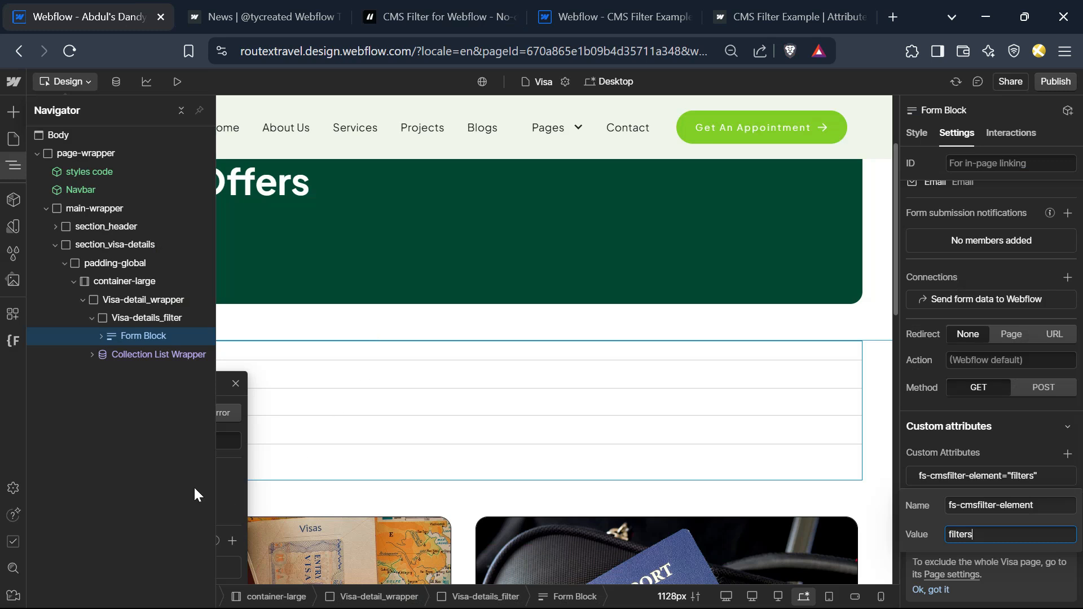
{"action": "left_click", "coordinate": [101, 337]}
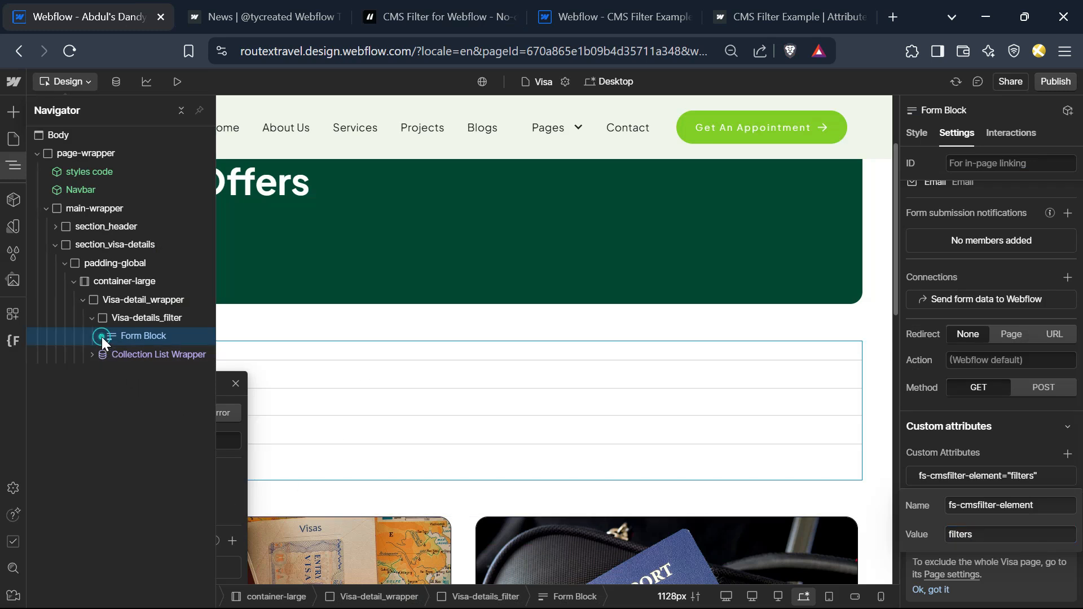
{"action": "left_click", "coordinate": [110, 356]}
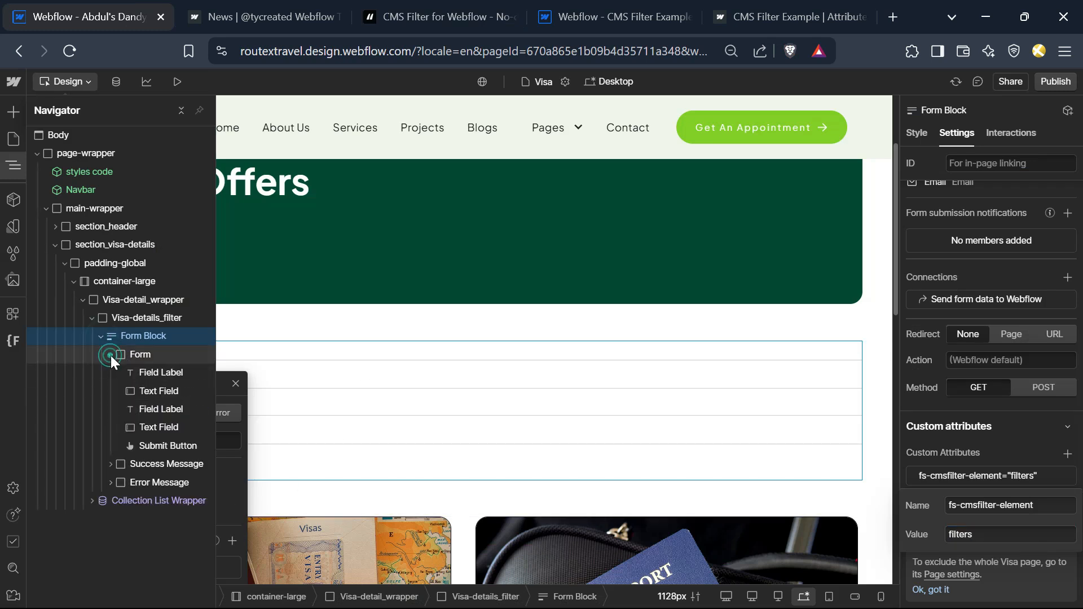
{"action": "left_click", "coordinate": [158, 377]}
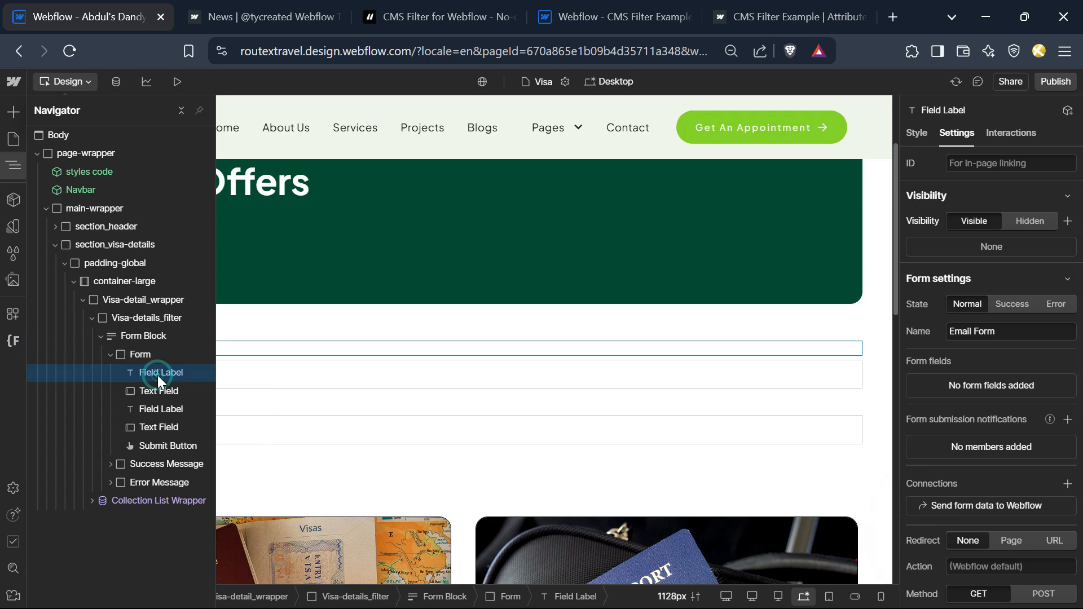
{"action": "key", "text": "Delete"}
{"action": "key", "text": "Delete"}
{"action": "key", "text": "Delete"}
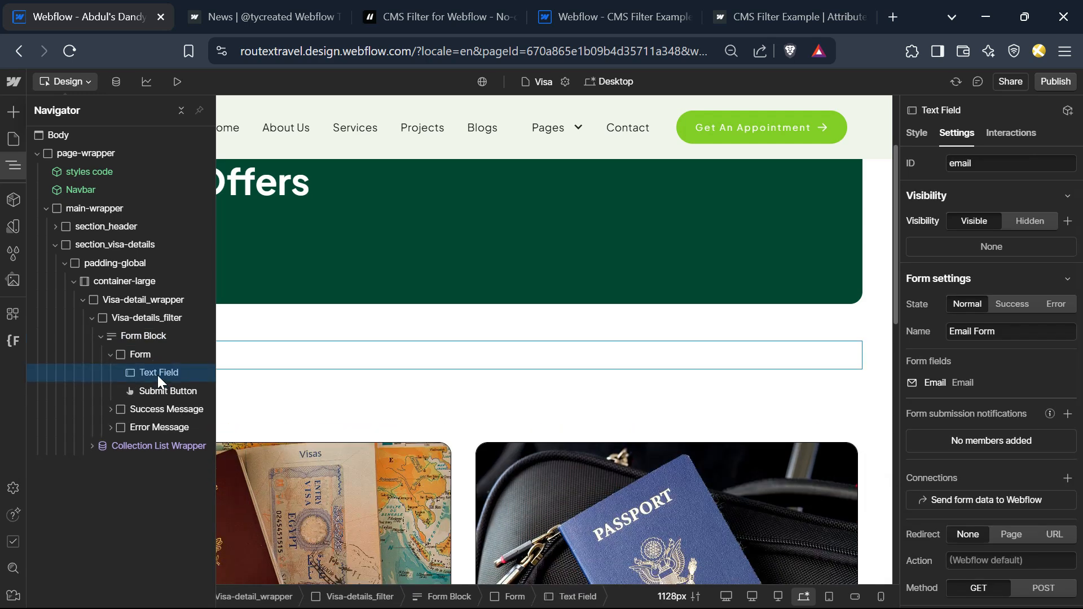
{"action": "key", "text": "Delete"}
{"action": "key", "text": "Delete"}
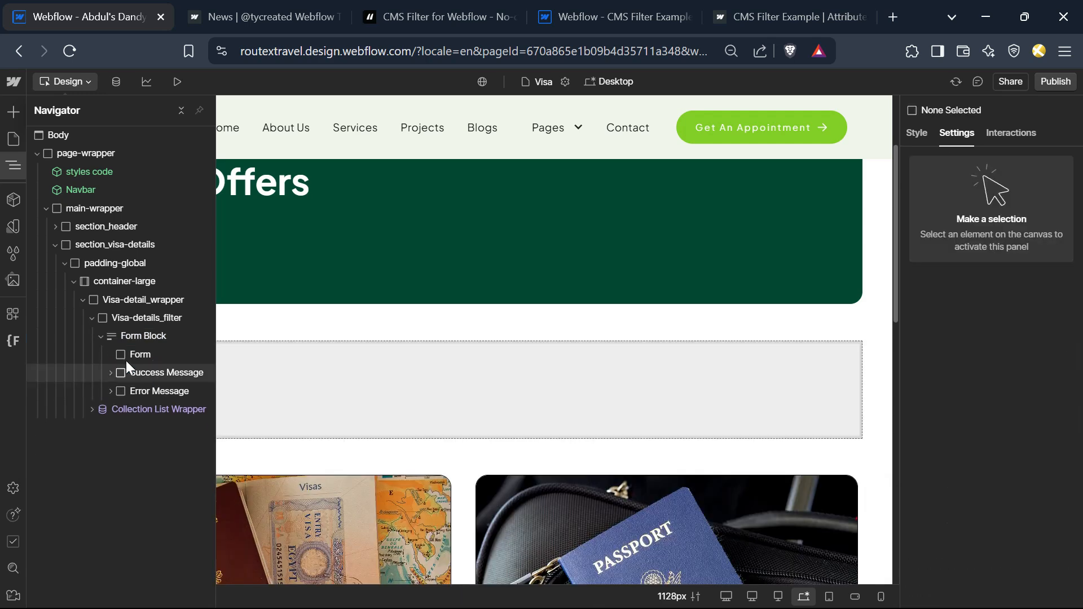
Insert a Collection List inside the emptied Form element of the Form Block.
{"action": "left_click", "coordinate": [137, 356]}
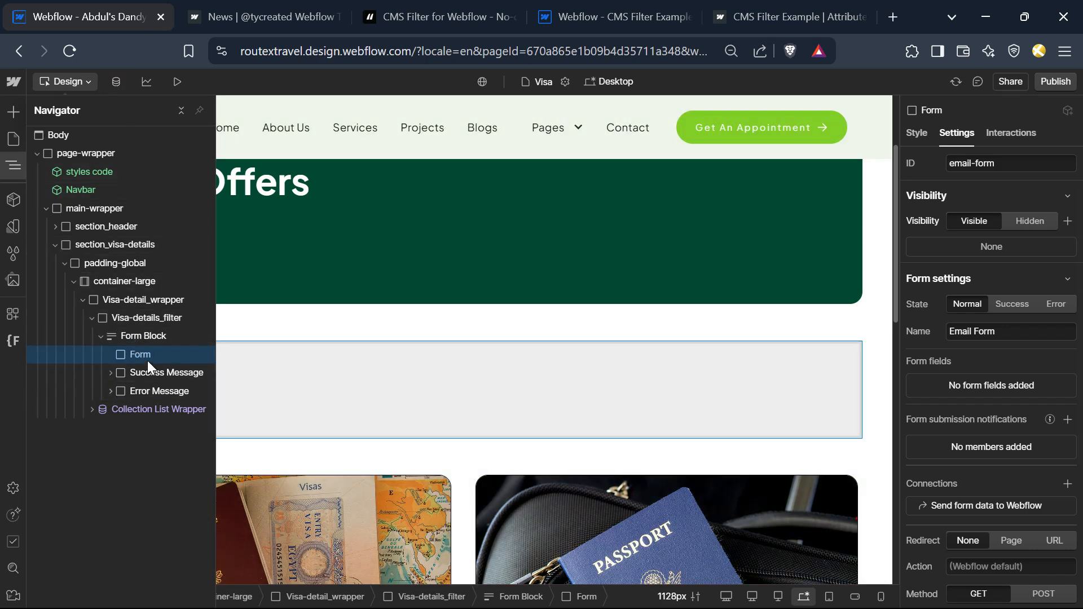
{"action": "key", "text": "ctrl+k"}
{"action": "type", "text": "c"}
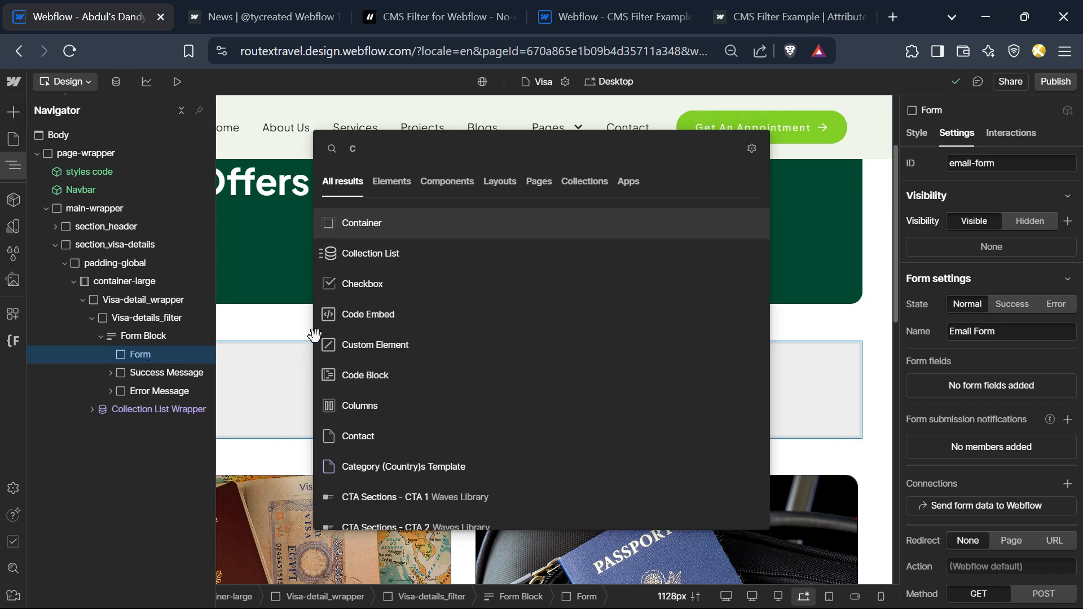
{"action": "left_click", "coordinate": [367, 258]}
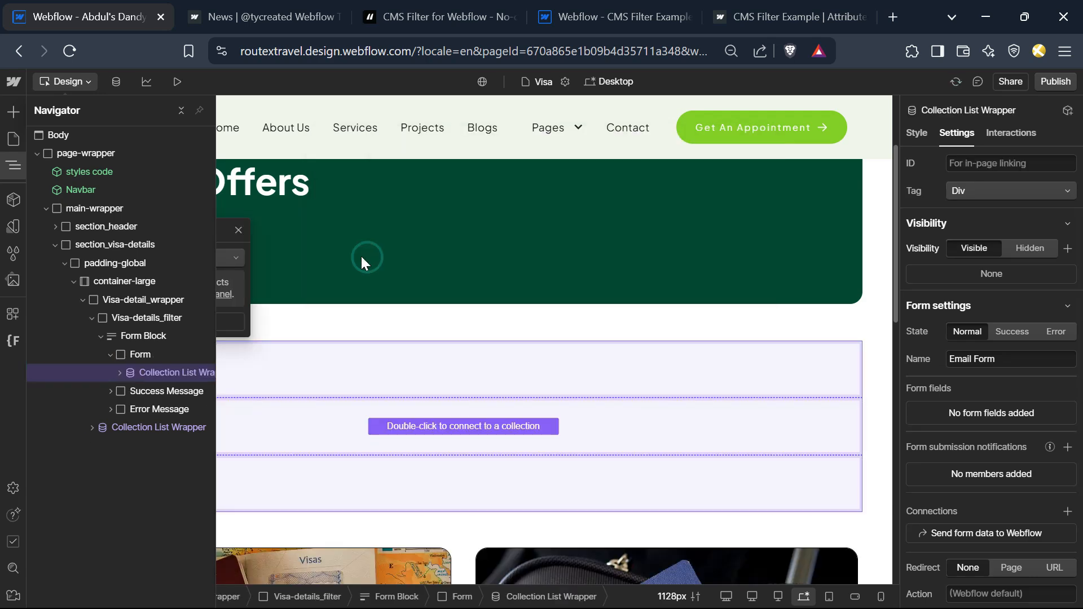
Connect the form's collection list to the Category (Country)s collection and give it the 6-column layout.
{"action": "left_click", "coordinate": [13, 166]}
{"action": "left_click", "coordinate": [194, 257]}
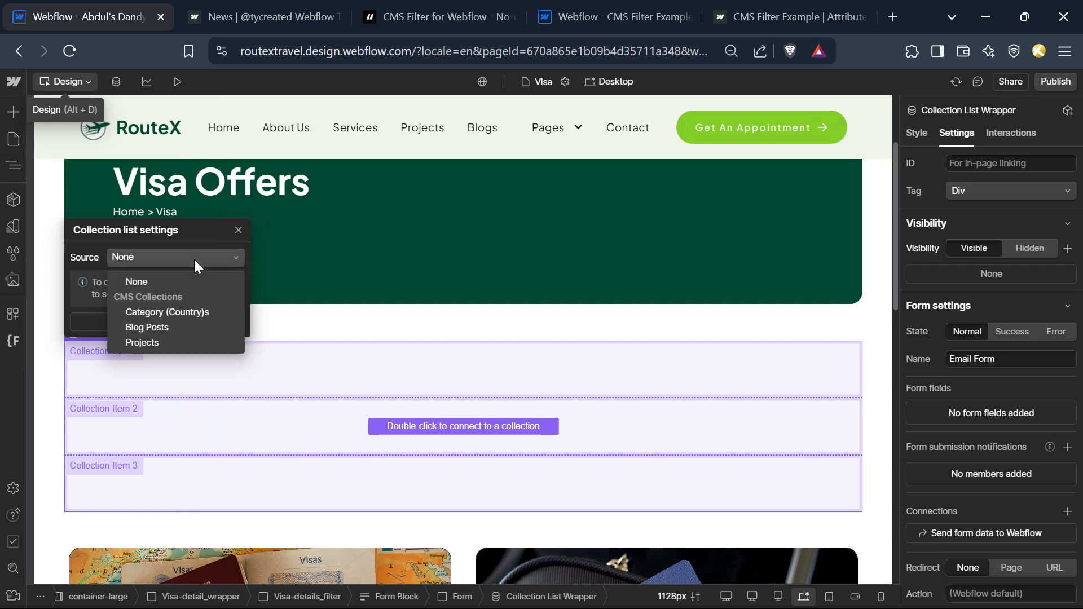
{"action": "left_click", "coordinate": [195, 311]}
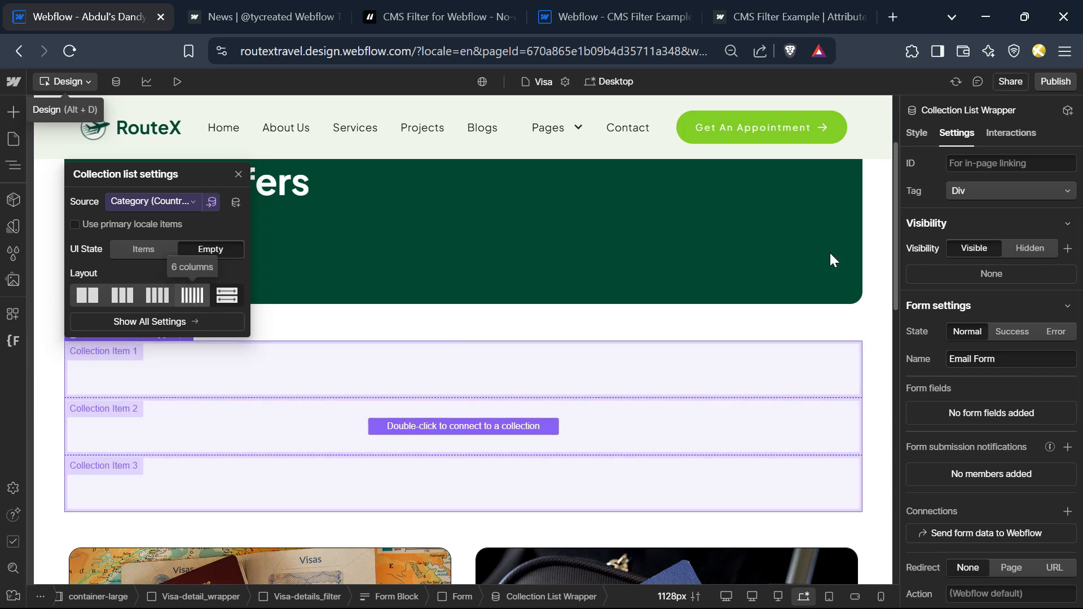
{"action": "left_click", "coordinate": [915, 133]}
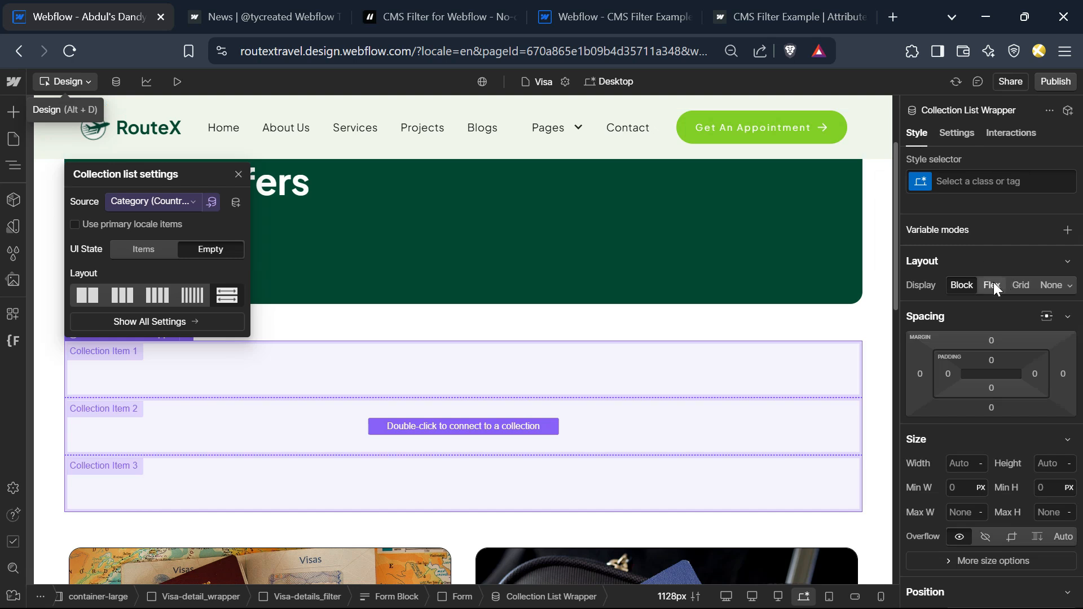
{"action": "left_click", "coordinate": [204, 292]}
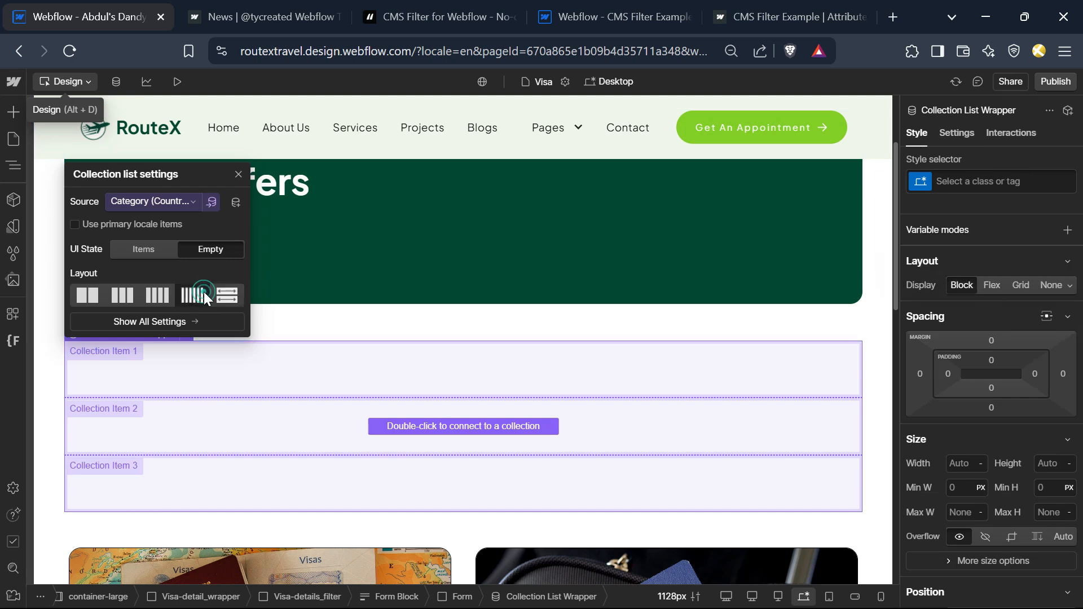
{"action": "left_click", "coordinate": [195, 297]}
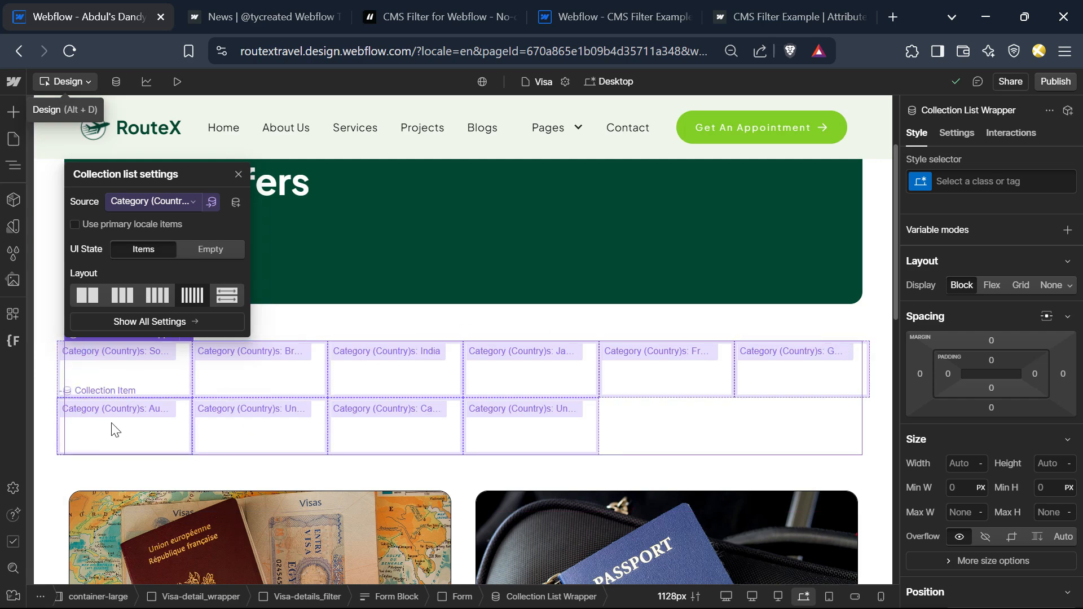
Check which Filter UI elements the FIELD IDENTIFIER requirement on the Finsweet page accepts, and return to Webflow.
{"action": "key", "text": "ctrl+Tab"}
{"action": "key", "text": "ctrl+Tab"}
{"action": "scroll", "coordinate": [466, 409], "scroll_direction": "down", "scroll_amount": 10}
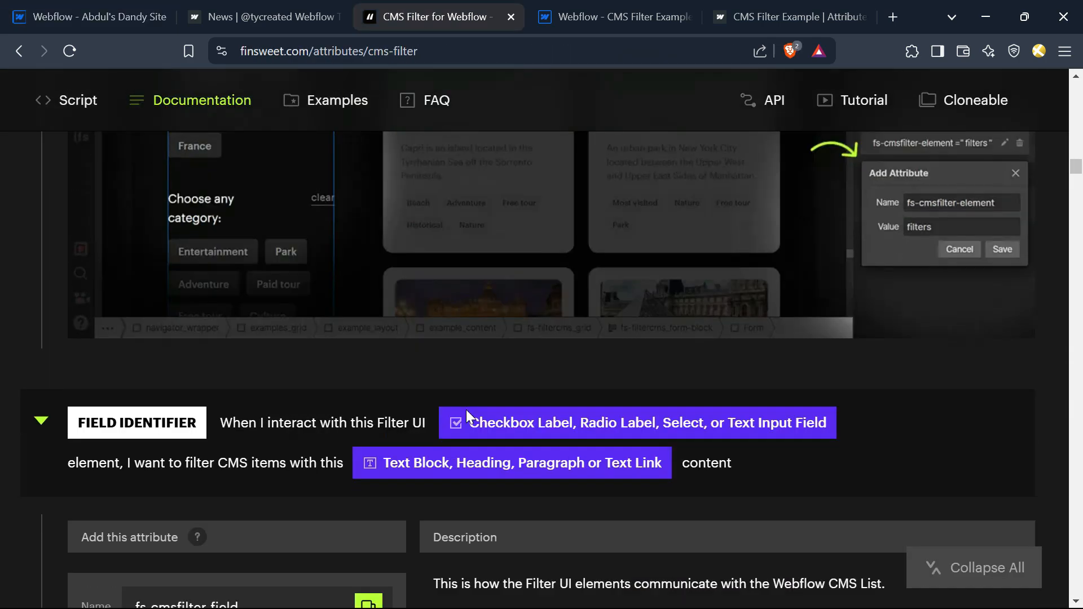
{"action": "left_click", "coordinate": [55, 2]}
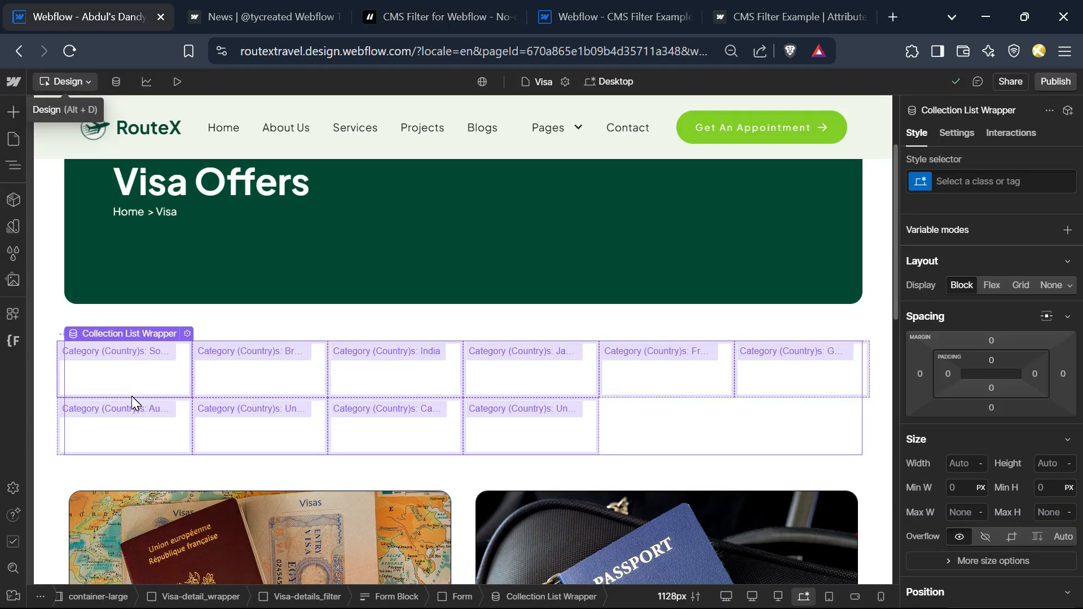
Try to insert a Checkbox directly into the form's Collection List Wrapper.
{"action": "key", "text": "ctrl+k"}
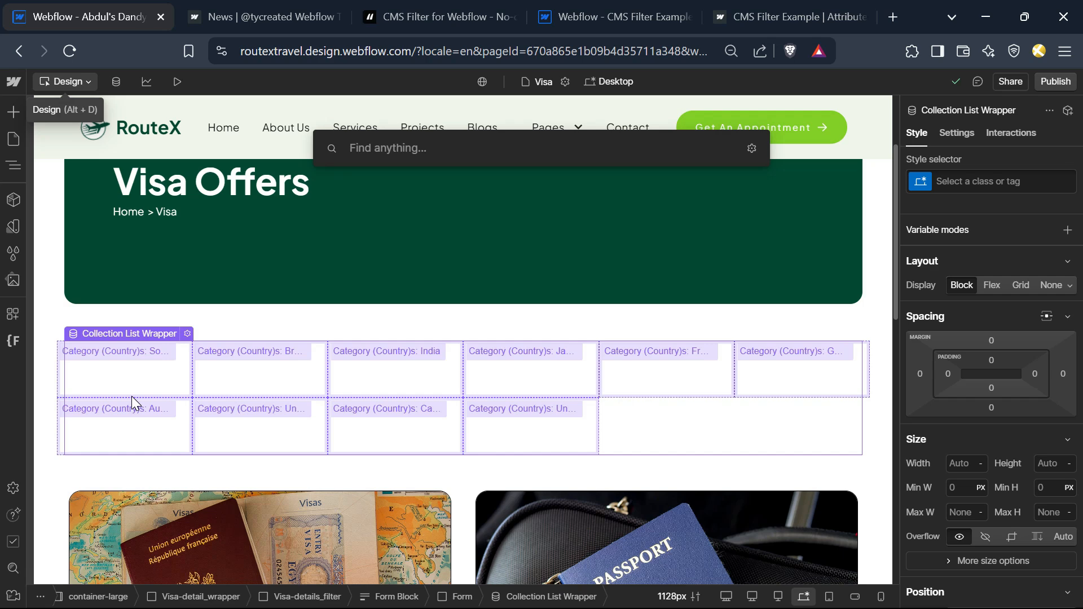
{"action": "type", "text": "che"}
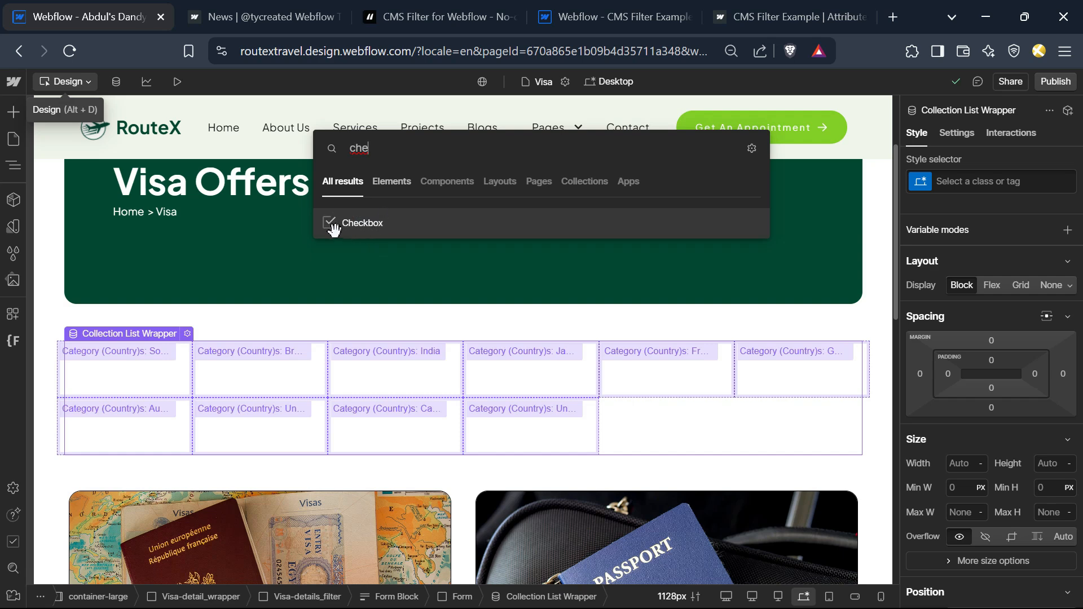
{"action": "left_click", "coordinate": [12, 169]}
{"action": "left_click", "coordinate": [12, 168]}
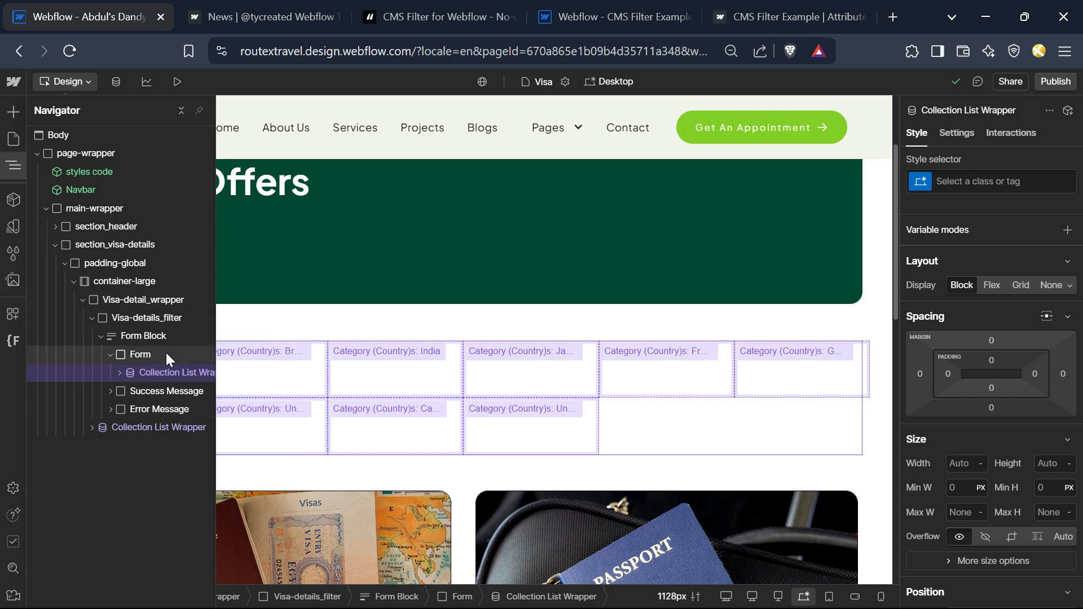
{"action": "left_click", "coordinate": [7, 171]}
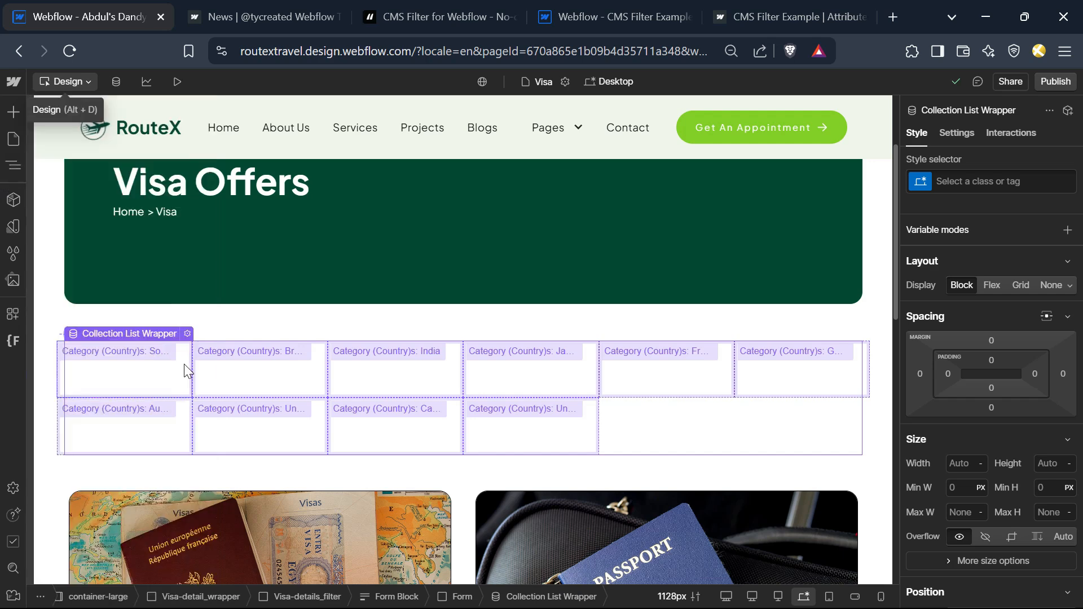
{"action": "key", "text": "ctrl+k"}
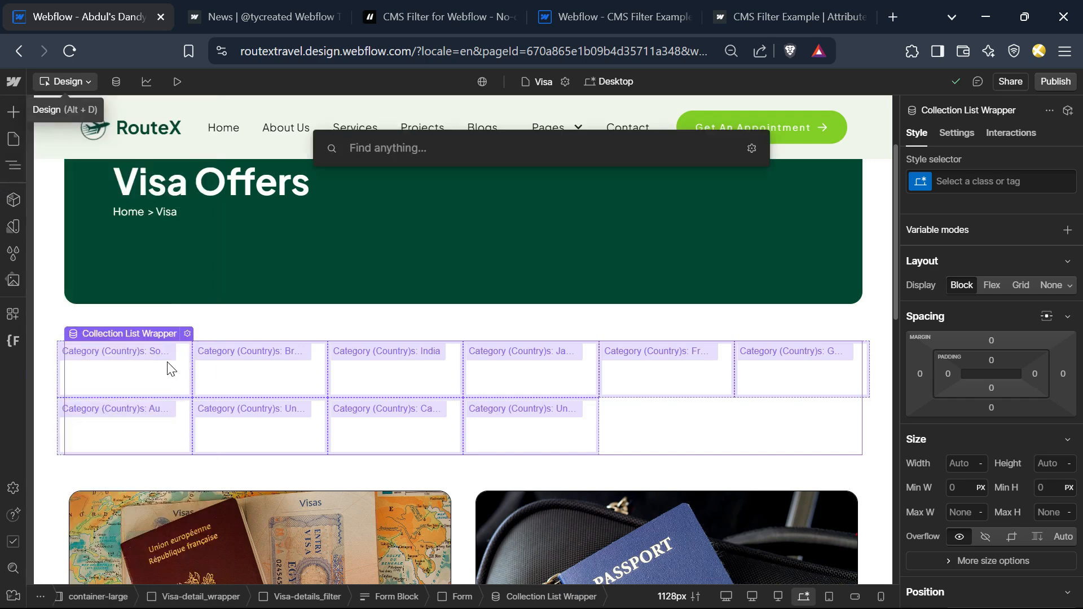
{"action": "type", "text": "che"}
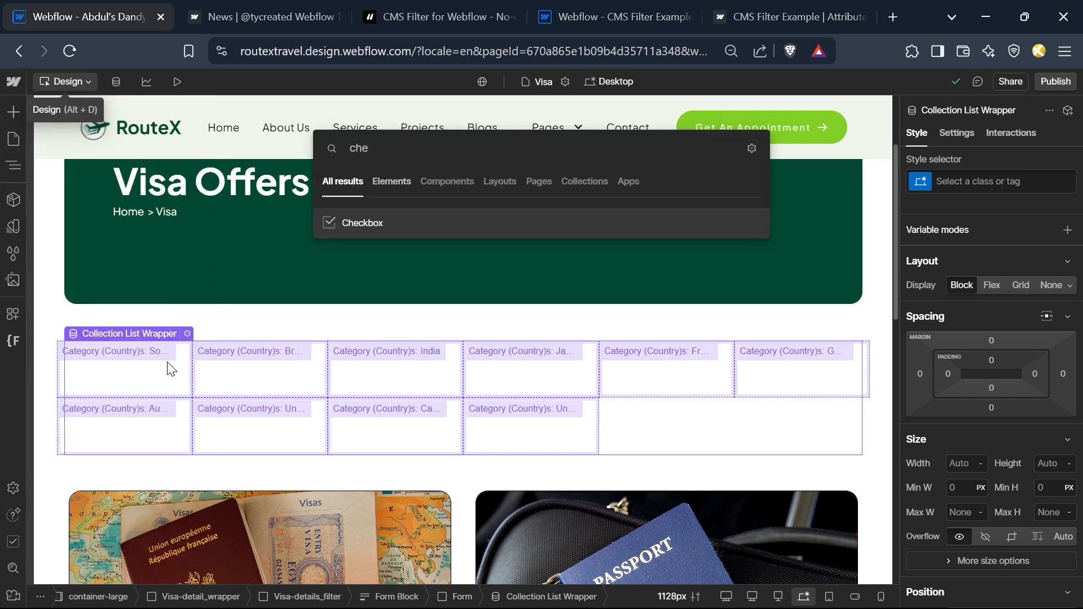
{"action": "left_click", "coordinate": [365, 228]}
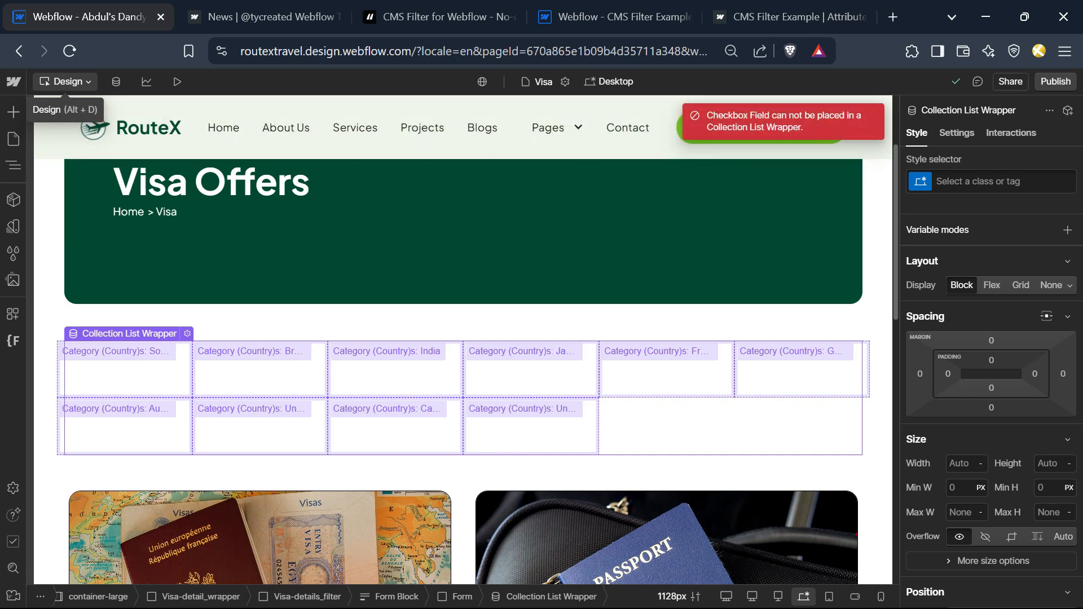
Insert a Checkbox inside the Collection Item of the form's collection list, keeping its default field settings.
{"action": "left_click", "coordinate": [10, 167]}
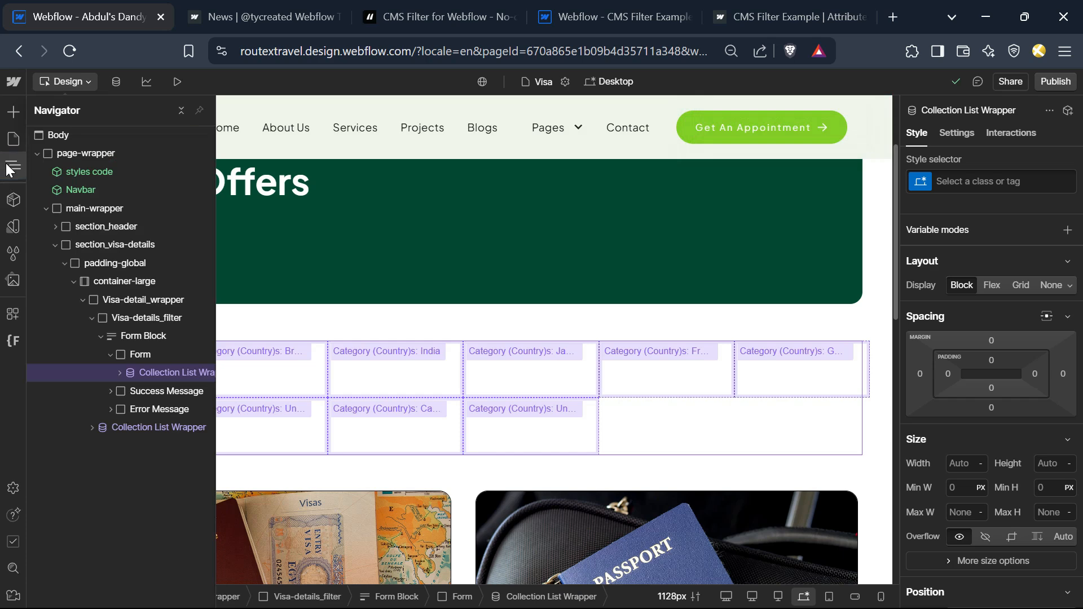
{"action": "left_click", "coordinate": [117, 371]}
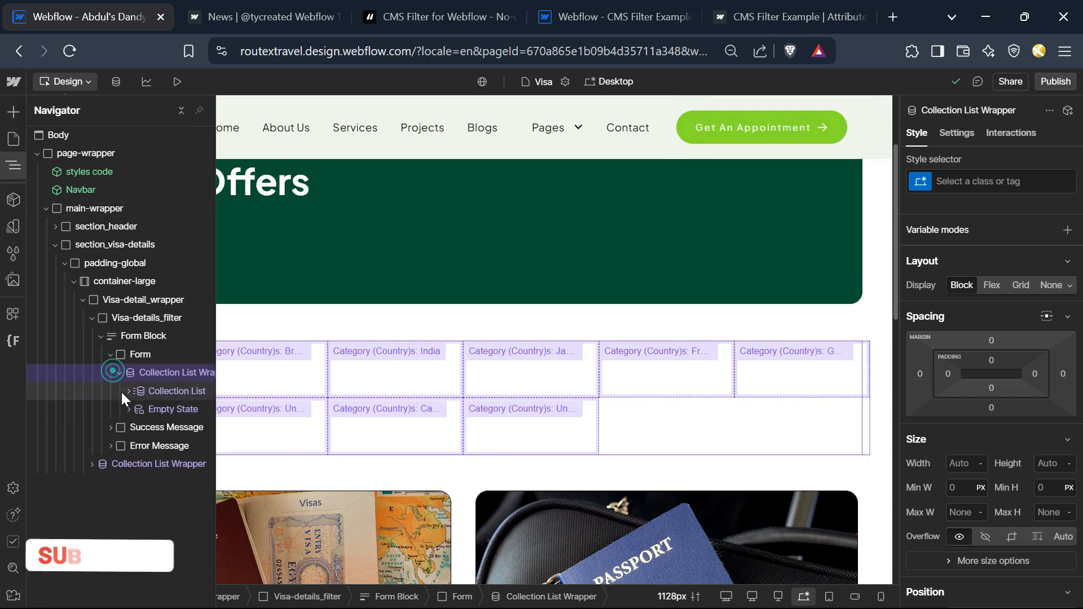
{"action": "left_click", "coordinate": [128, 391]}
{"action": "left_click", "coordinate": [172, 407]}
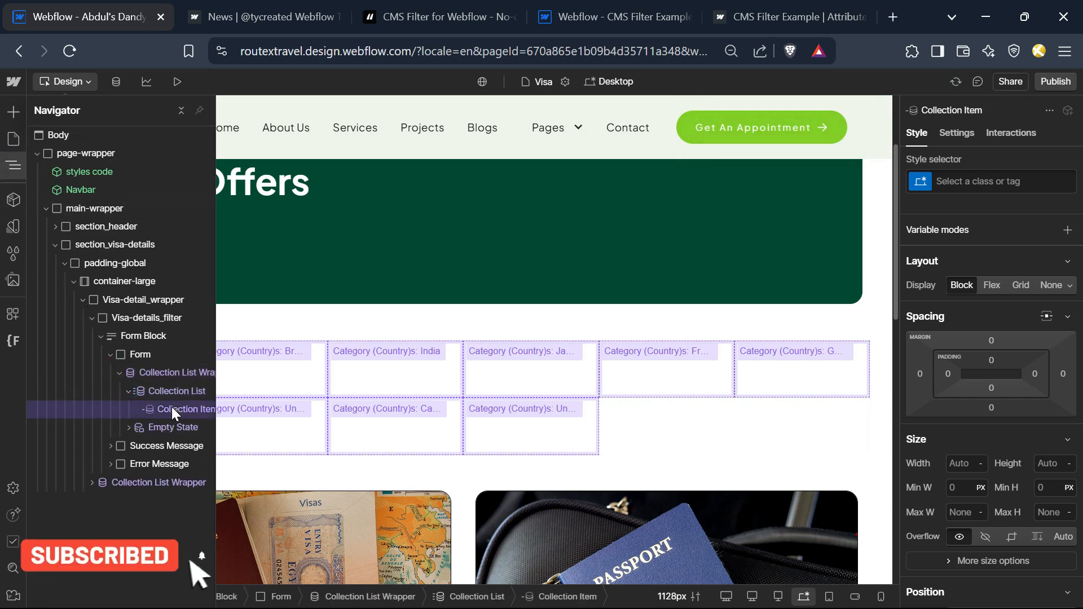
{"action": "key", "text": "ctrl+k"}
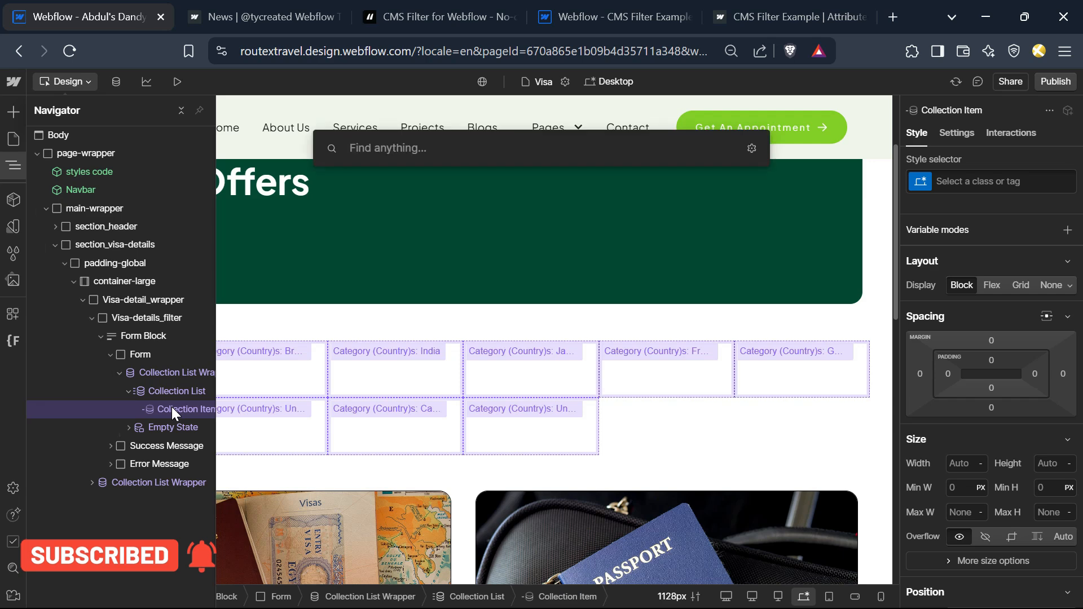
{"action": "type", "text": "ch"}
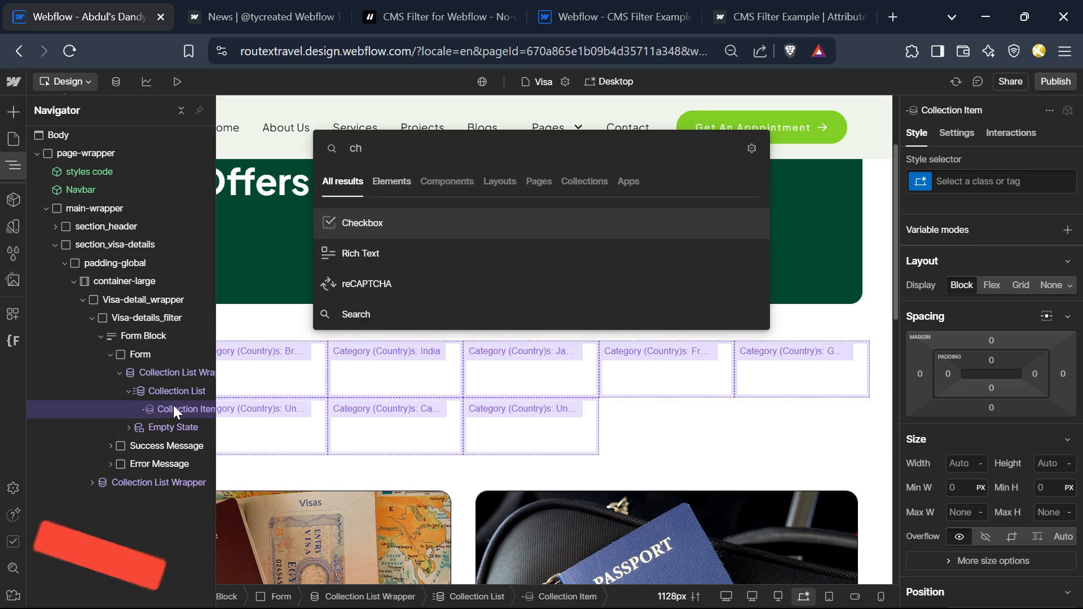
{"action": "left_click", "coordinate": [337, 229]}
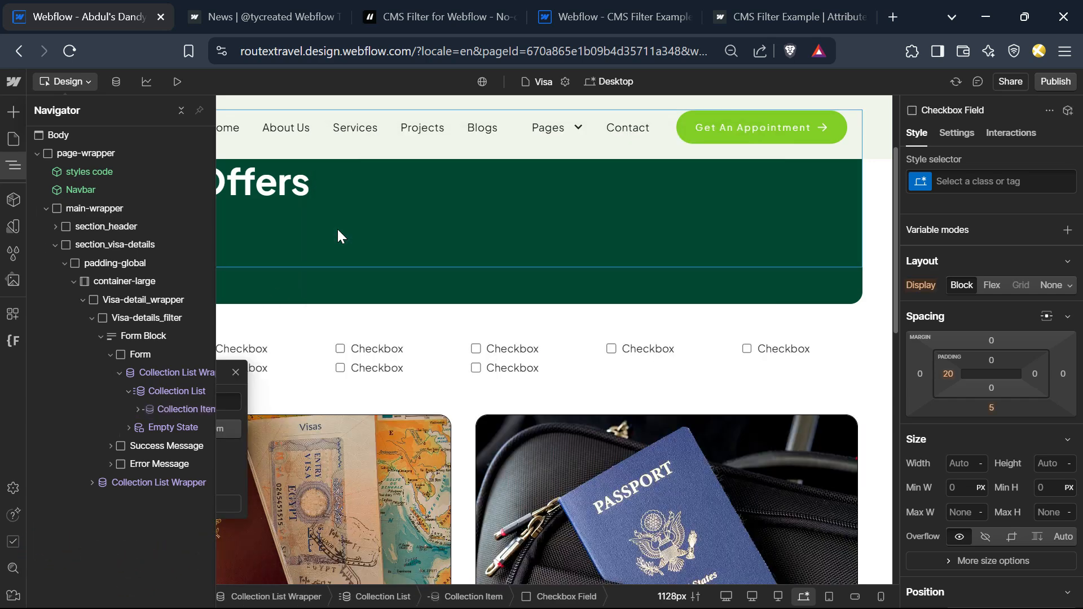
{"action": "left_click", "coordinate": [4, 168]}
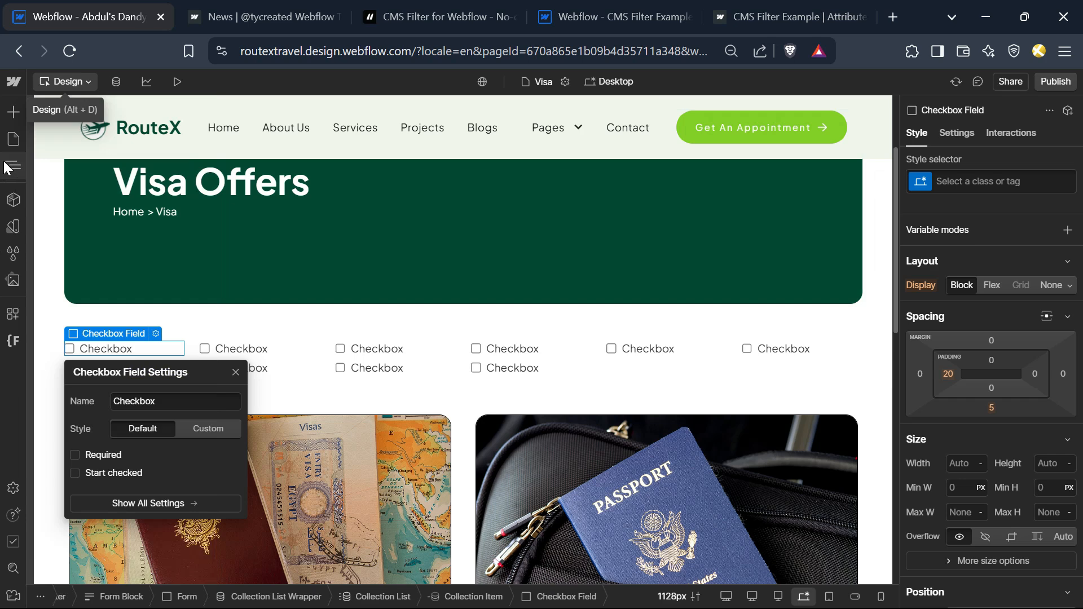
{"action": "left_click", "coordinate": [231, 369]}
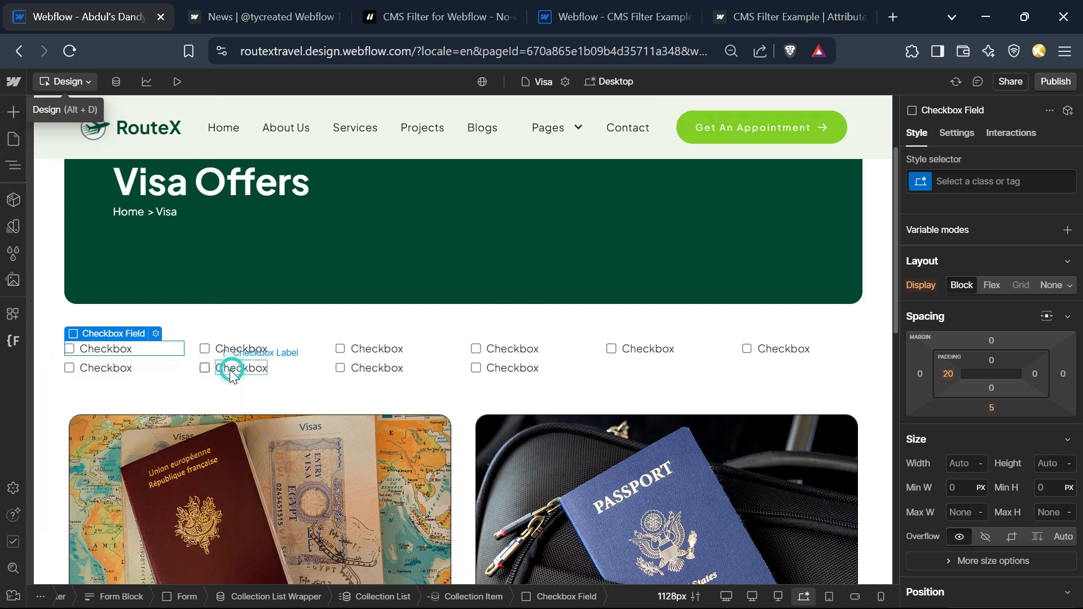
Connect the Checkbox Label's text in the form's collection list to the country field of Category (Country)s.
{"action": "left_click", "coordinate": [113, 350]}
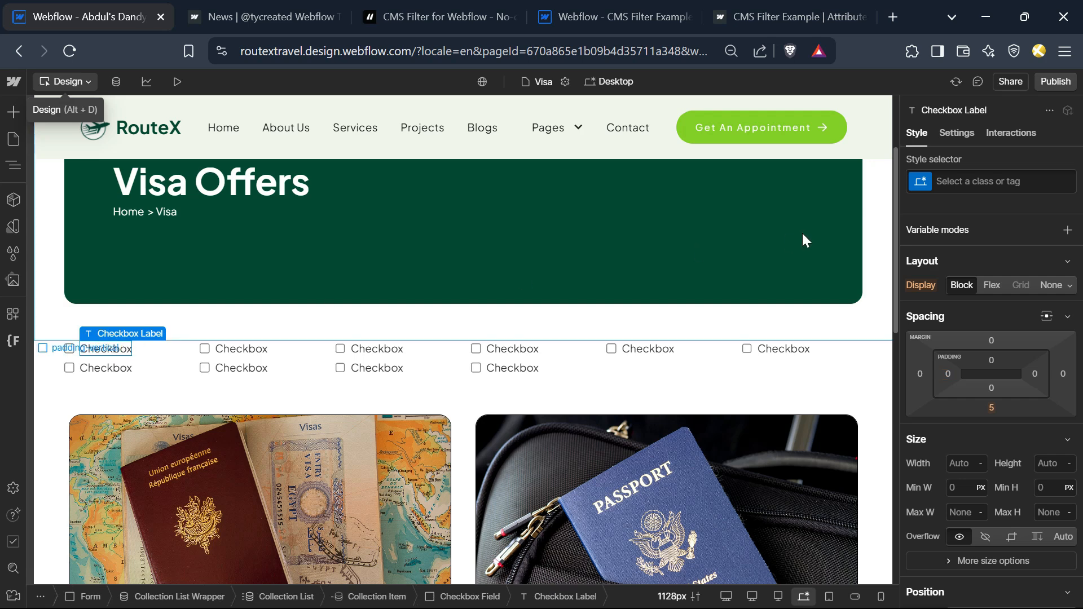
{"action": "left_click", "coordinate": [956, 134]}
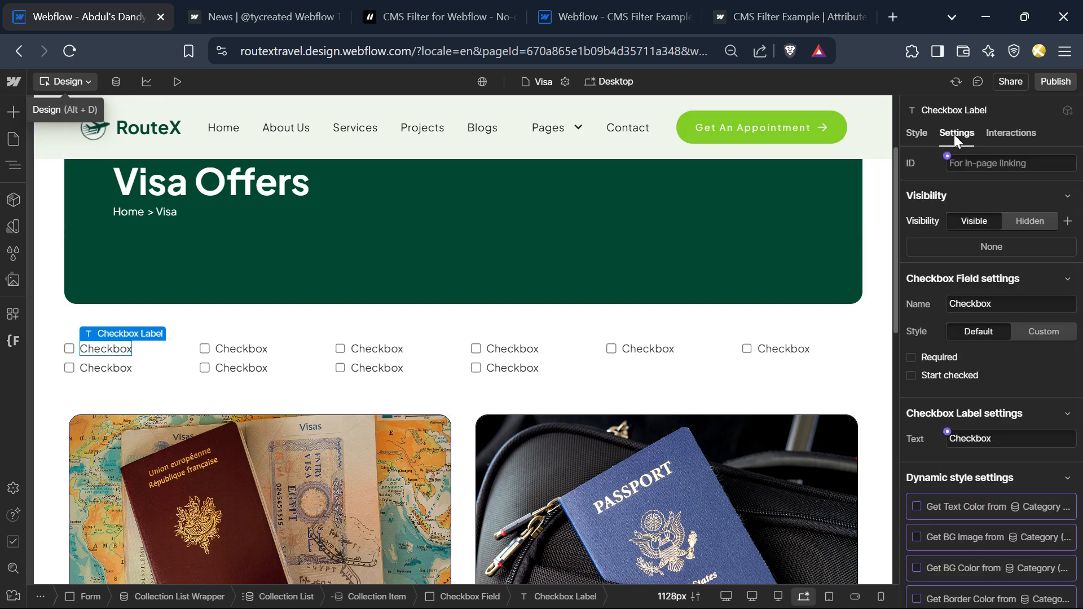
{"action": "left_click", "coordinate": [947, 433]}
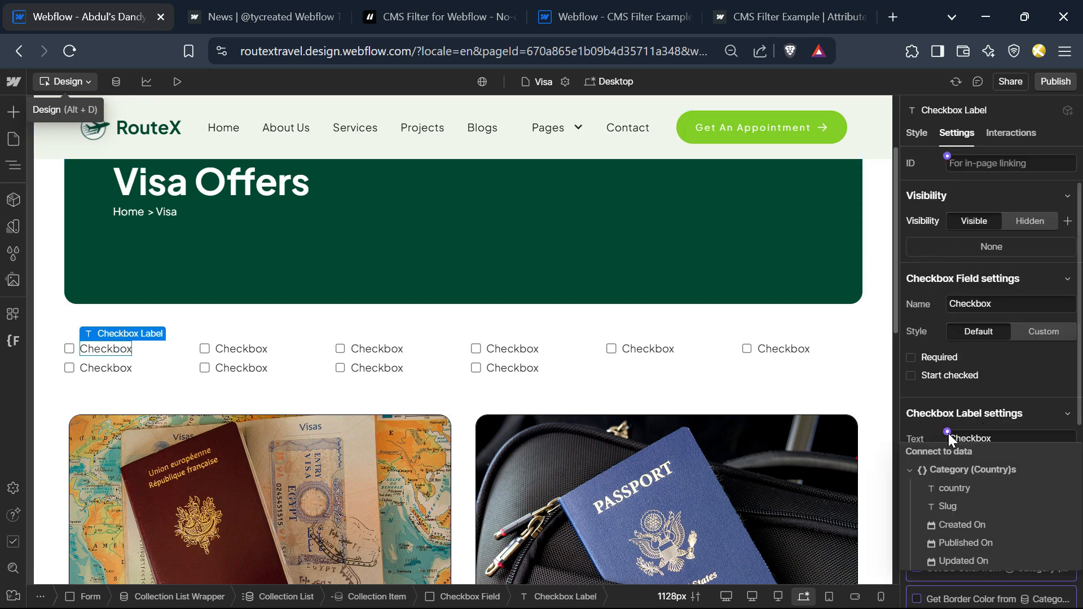
{"action": "left_click", "coordinate": [967, 493]}
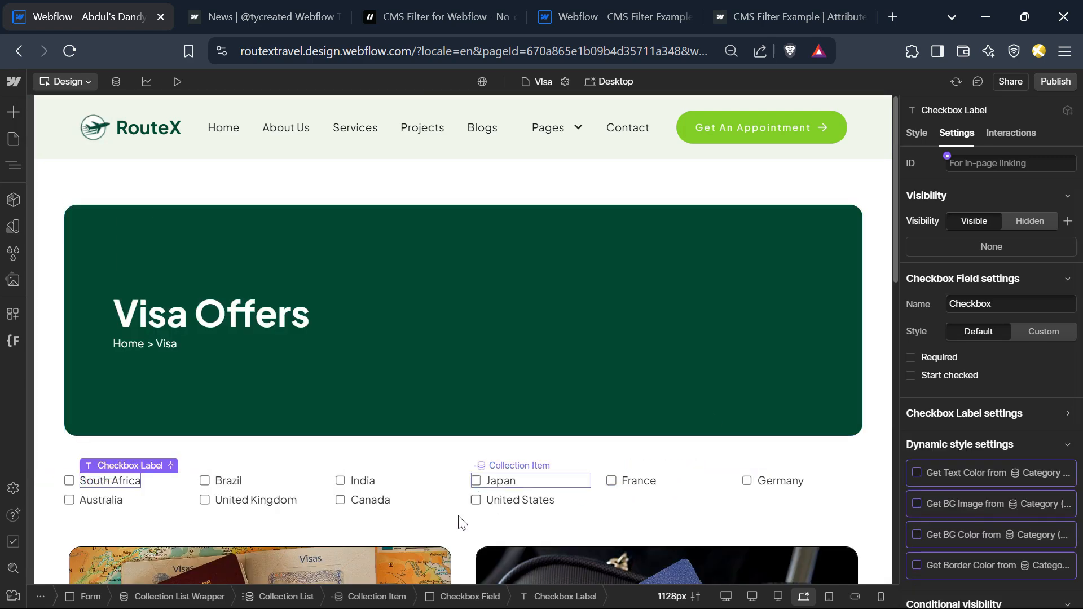
Copy the field identifier attribute name from the Finsweet page and add it to the Checkbox Label as custom attribute fs-cmsfilter-field.
{"action": "key", "text": "ctrl+3"}
{"action": "left_click", "coordinate": [123, 17]}
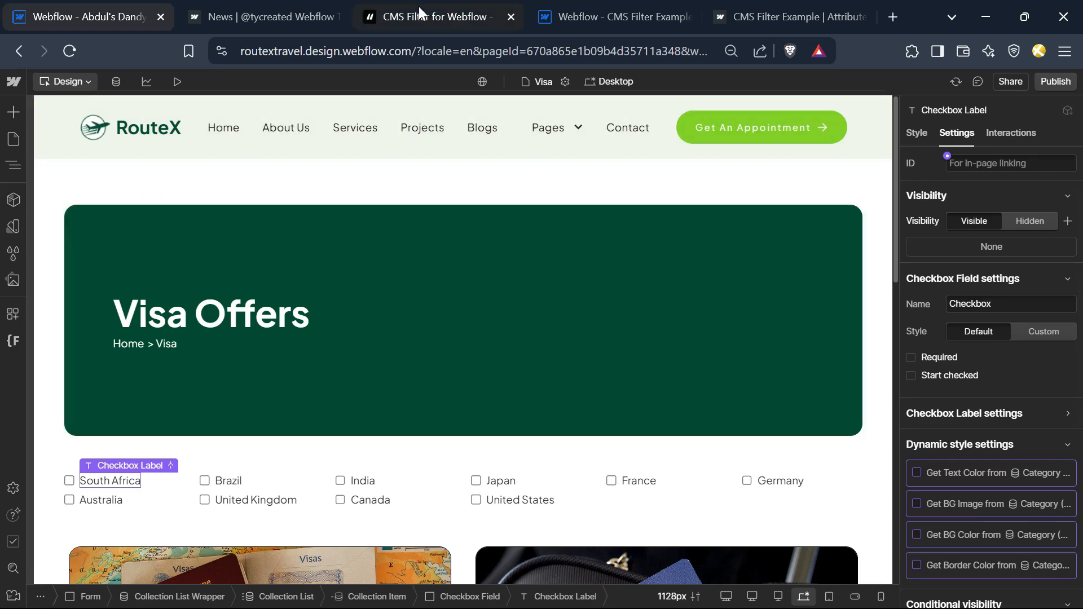
{"action": "left_click", "coordinate": [419, 11]}
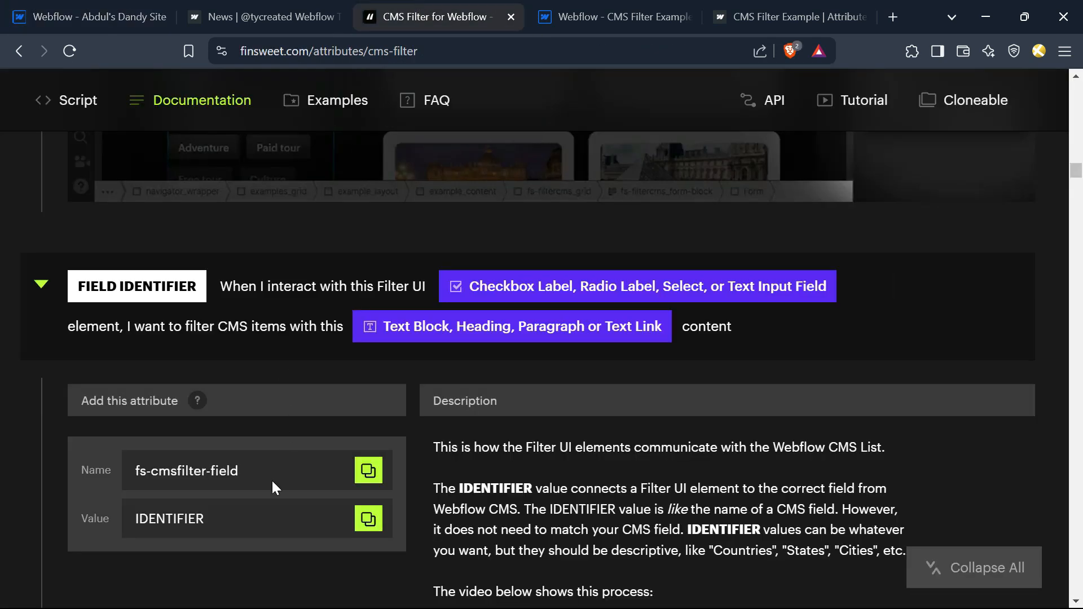
{"action": "left_click", "coordinate": [368, 471]}
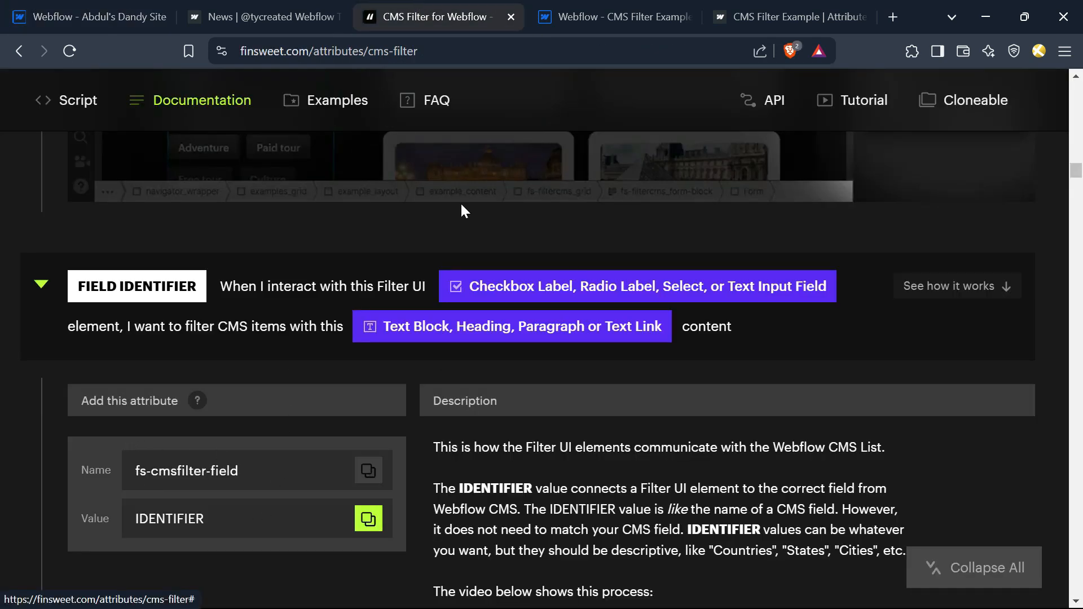
{"action": "left_click", "coordinate": [120, 11]}
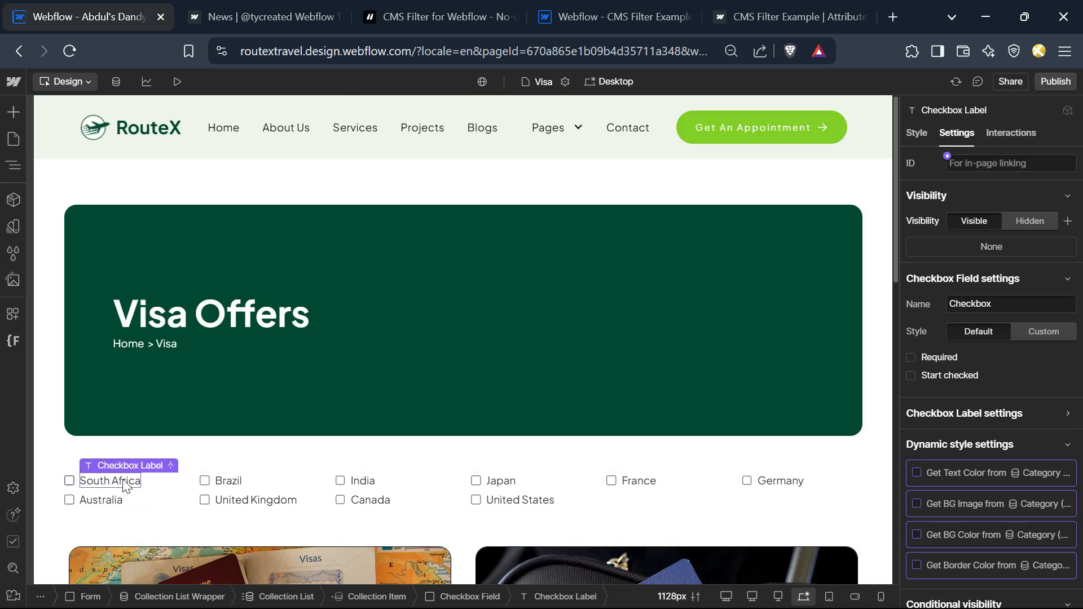
{"action": "scroll", "coordinate": [1009, 429], "scroll_direction": "down", "scroll_amount": 5}
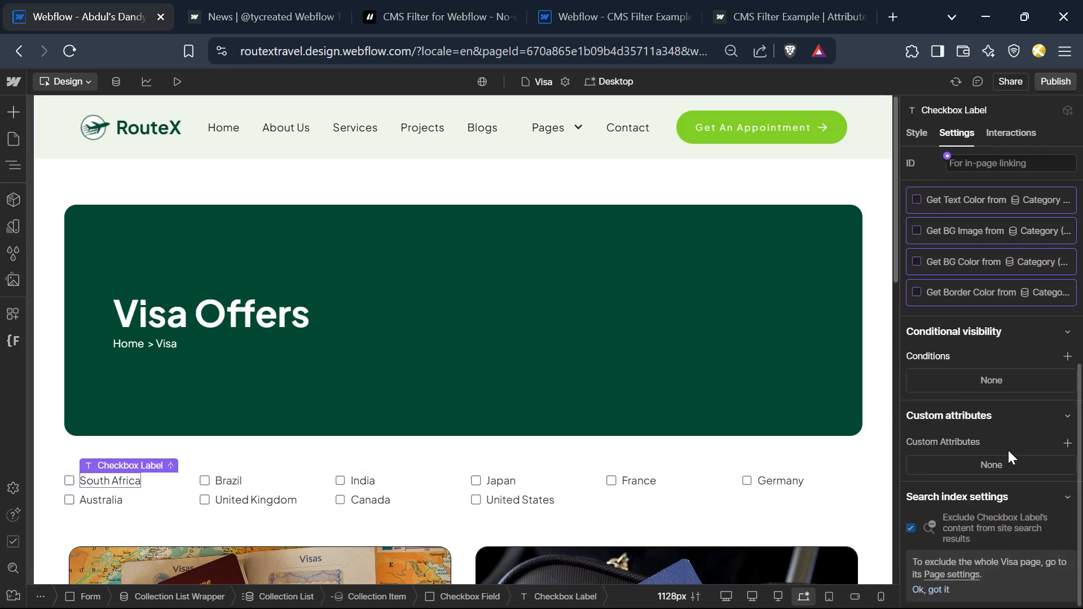
{"action": "left_click", "coordinate": [1067, 443]}
{"action": "key", "text": "ctrl+v"}
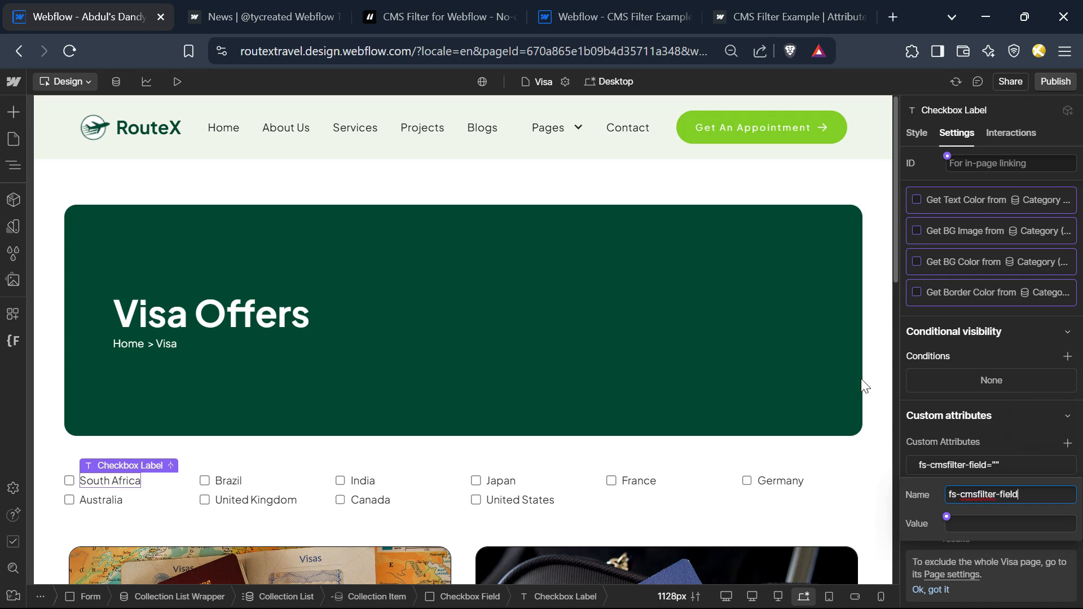
Set the value of the Checkbox Label's fs-cmsfilter-field attribute to Place.
{"action": "left_click", "coordinate": [440, 16]}
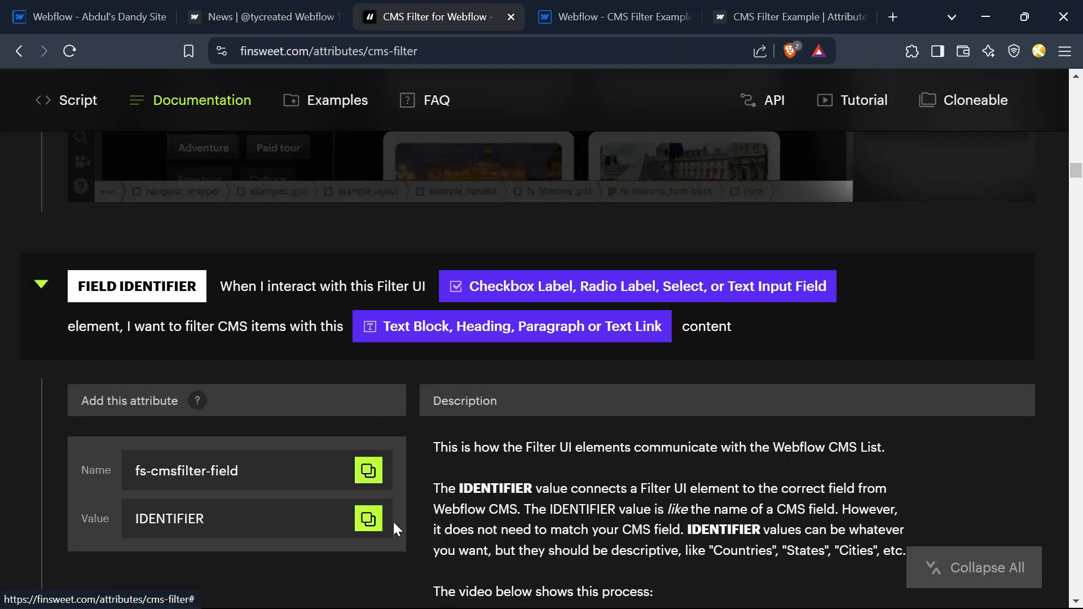
{"action": "left_click", "coordinate": [140, 11]}
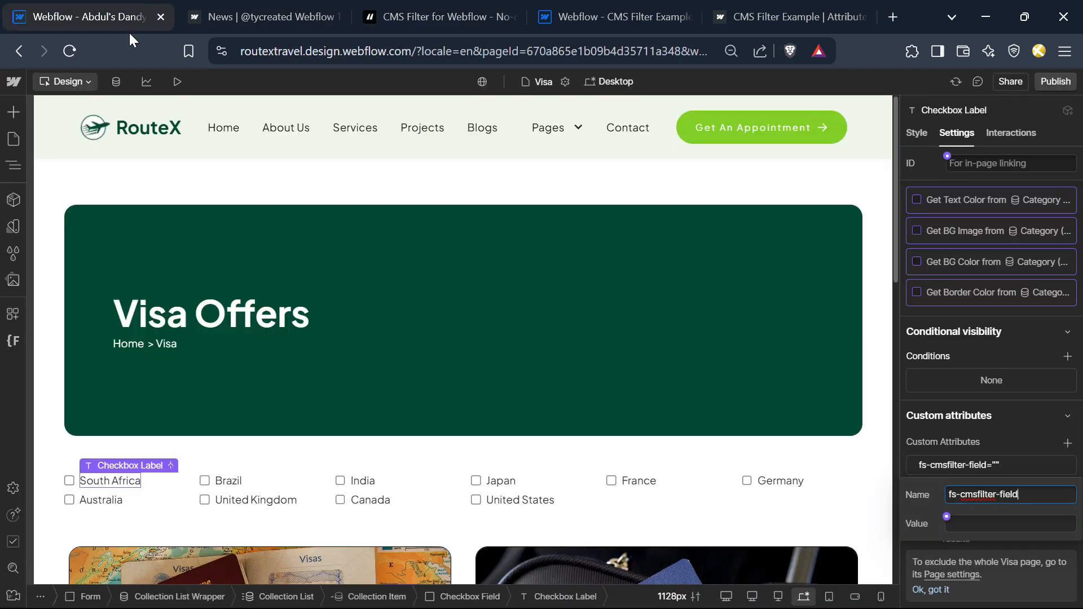
{"action": "scroll", "coordinate": [157, 510], "scroll_direction": "down", "scroll_amount": 2}
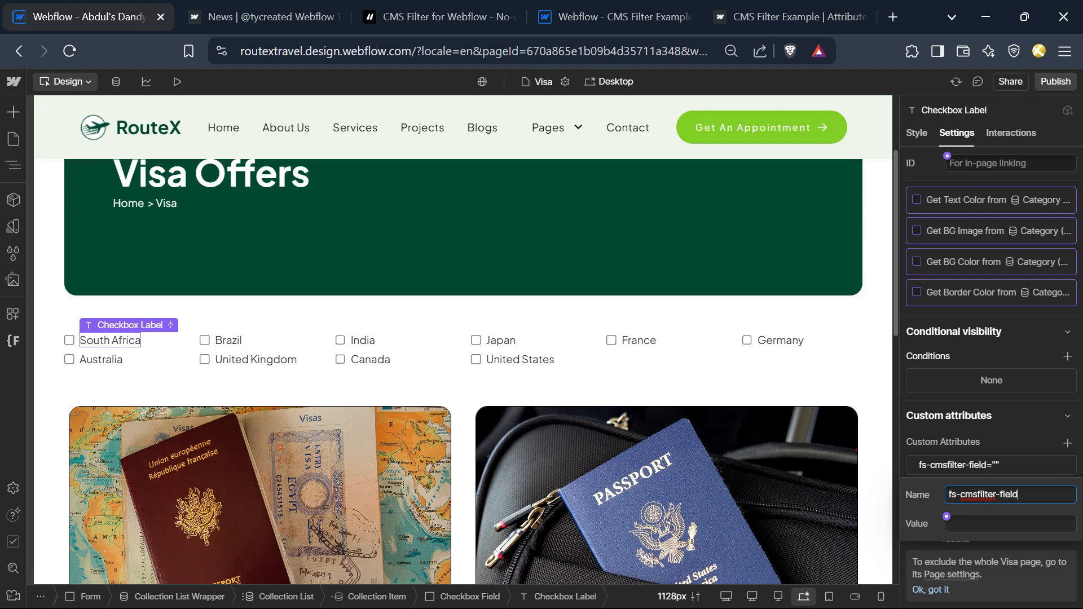
{"action": "left_click", "coordinate": [1009, 524]}
{"action": "type", "text": "Place"}
{"action": "left_click", "coordinate": [983, 464]}
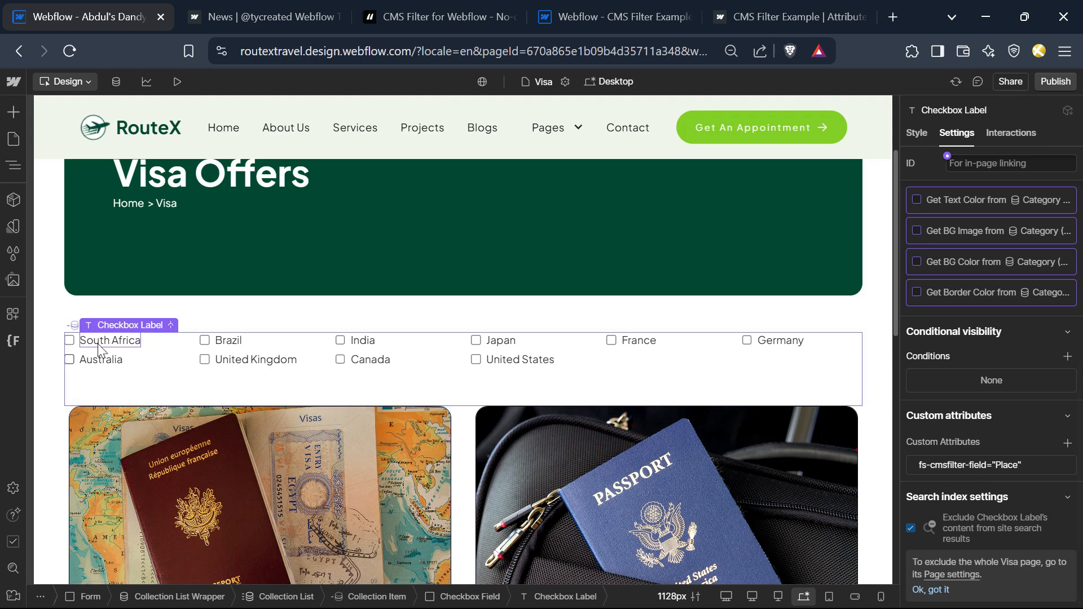
Connect the visa card's H4 heading text to the country field inside the Projects collection's countries reference.
{"action": "scroll", "coordinate": [69, 452], "scroll_direction": "down", "scroll_amount": 5}
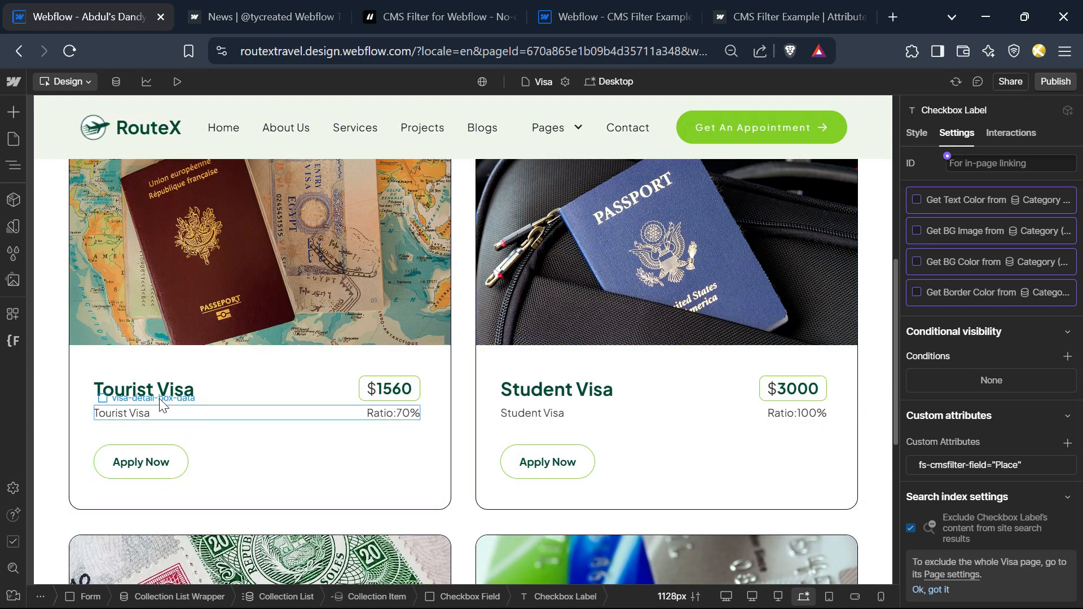
{"action": "left_click", "coordinate": [127, 392]}
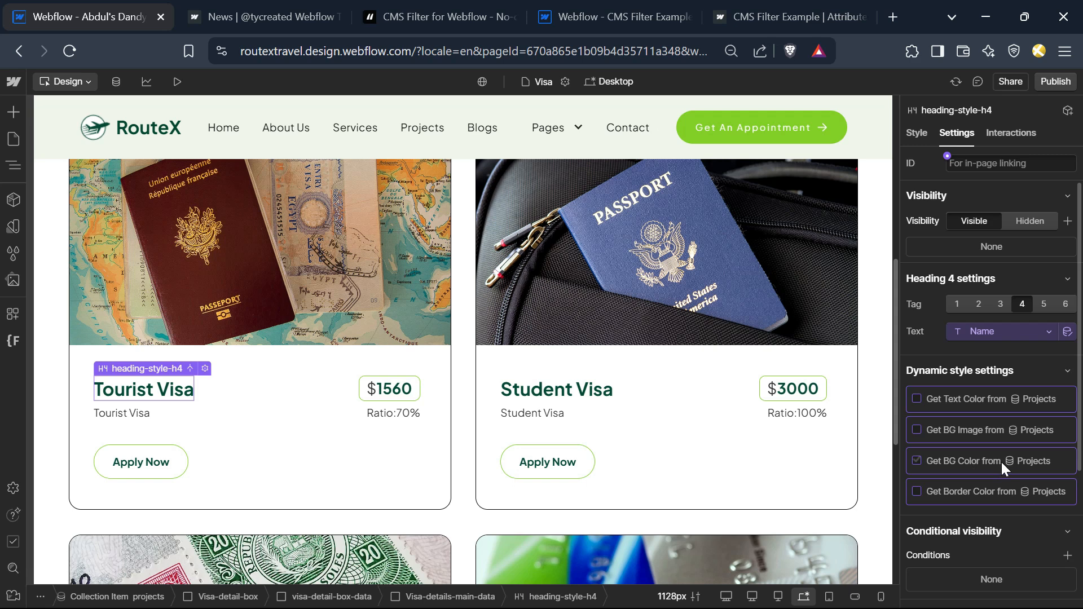
{"action": "left_click", "coordinate": [1012, 331]}
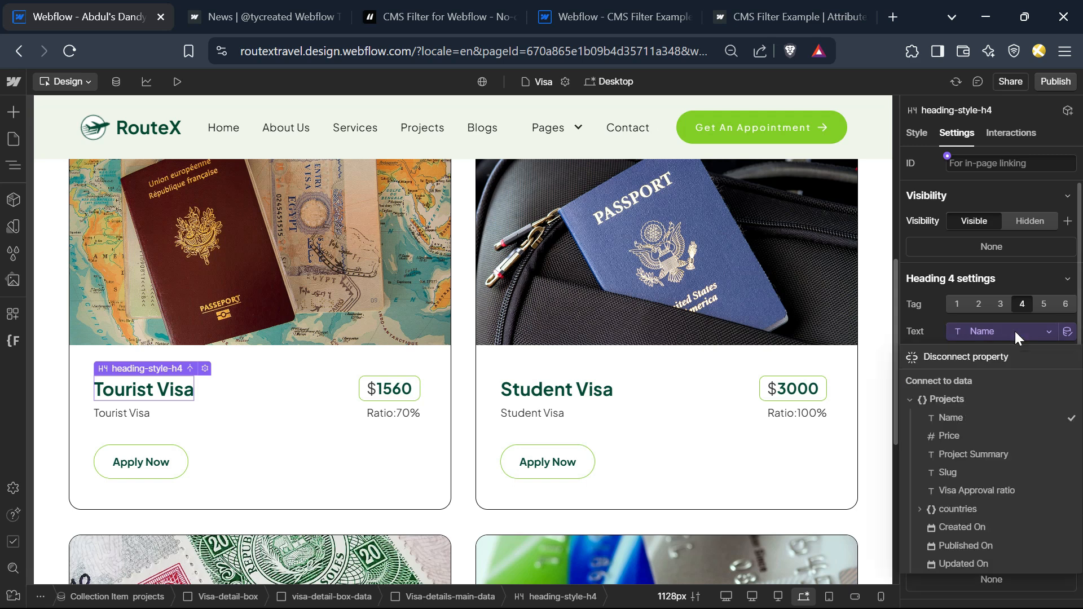
{"action": "left_click", "coordinate": [919, 508]}
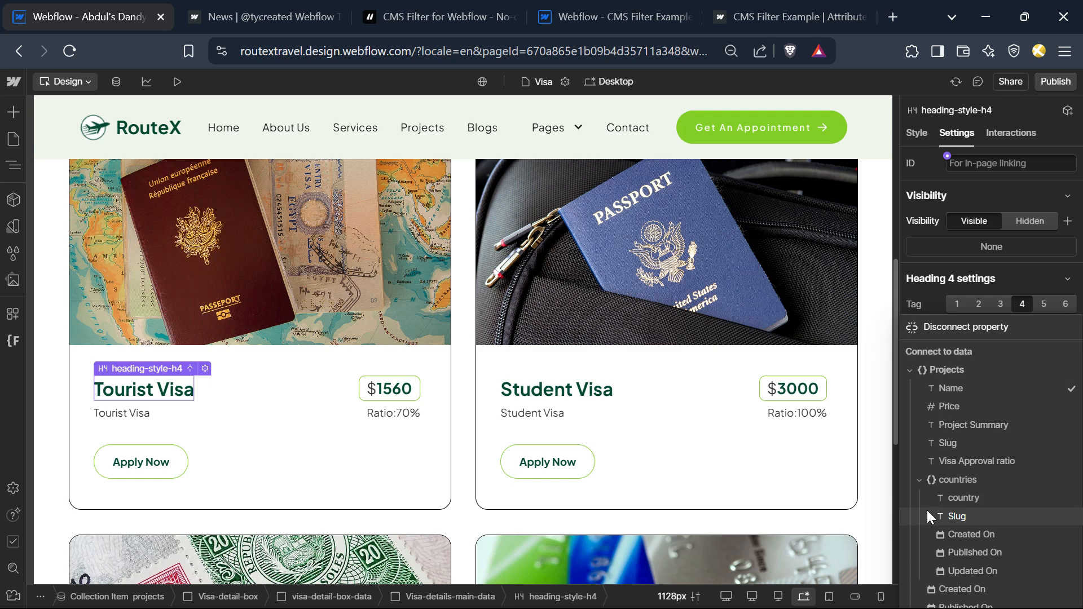
{"action": "left_click", "coordinate": [969, 498]}
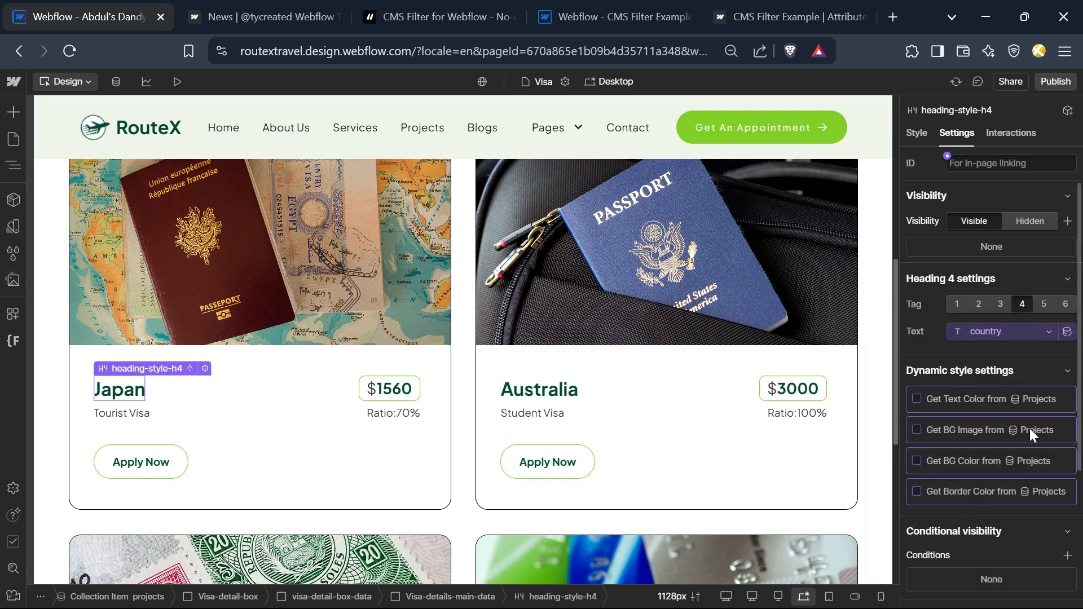
Add the custom attribute fs-cmsfilter-field with value Place to the visa card's H4 heading.
{"action": "scroll", "coordinate": [1030, 428], "scroll_direction": "down", "scroll_amount": 3}
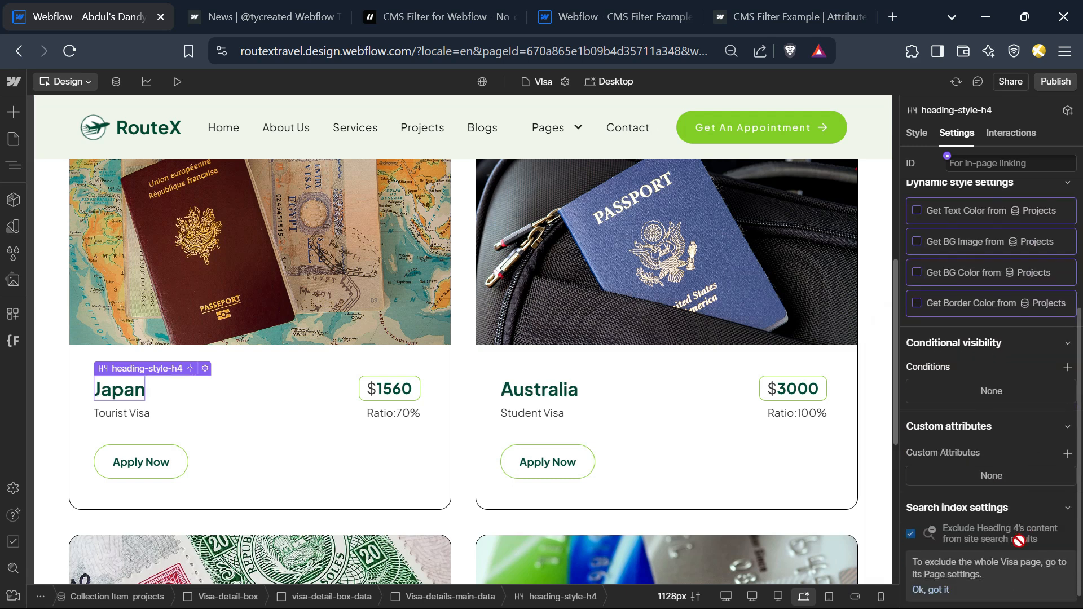
{"action": "left_click", "coordinate": [1067, 454]}
{"action": "type", "text": "fs-cmsfilter-field"}
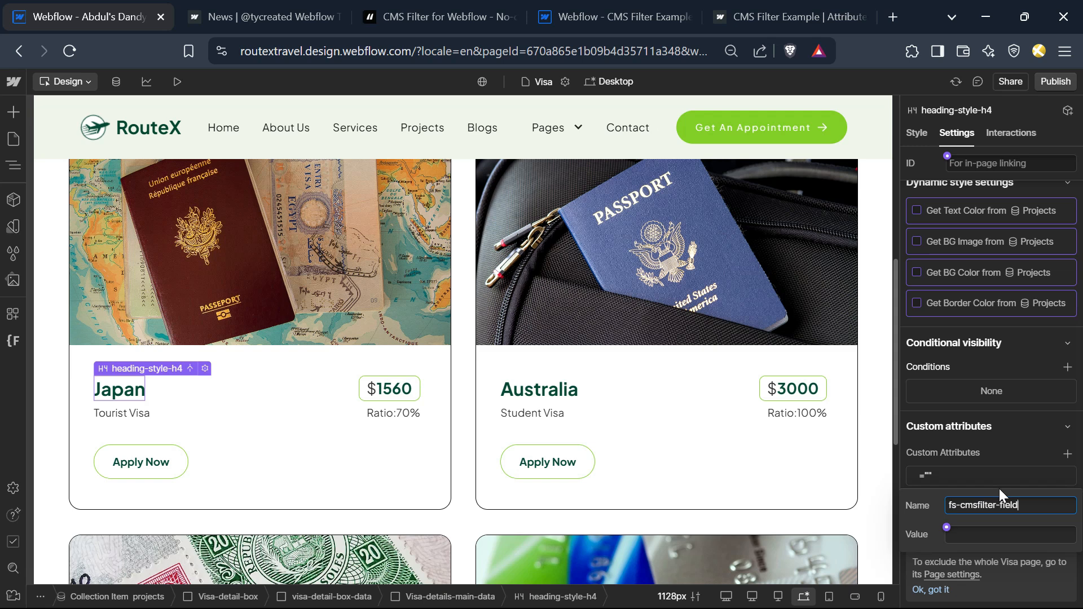
{"action": "left_click", "coordinate": [984, 534]}
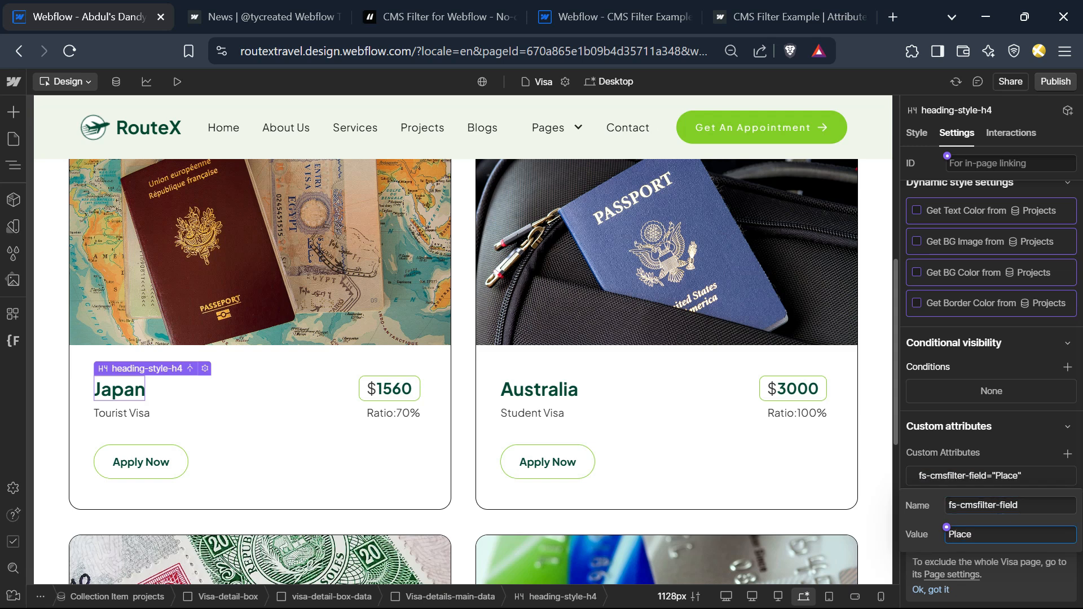
{"action": "left_click", "coordinate": [967, 474]}
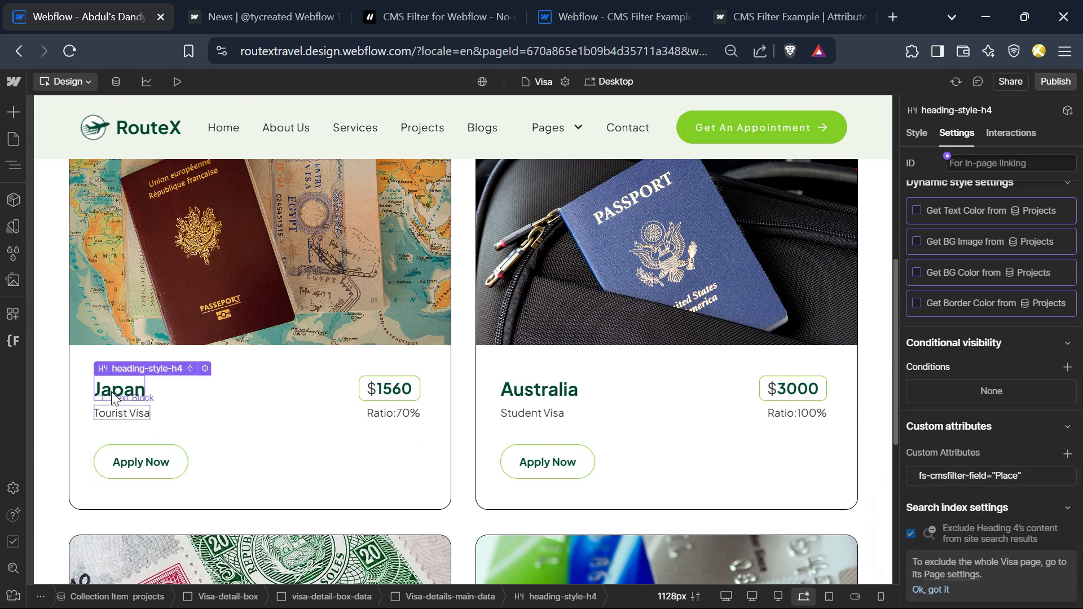
Compare the checkbox labels with the visa card headings, then publish the site.
{"action": "scroll", "coordinate": [110, 392], "scroll_direction": "up", "scroll_amount": 5}
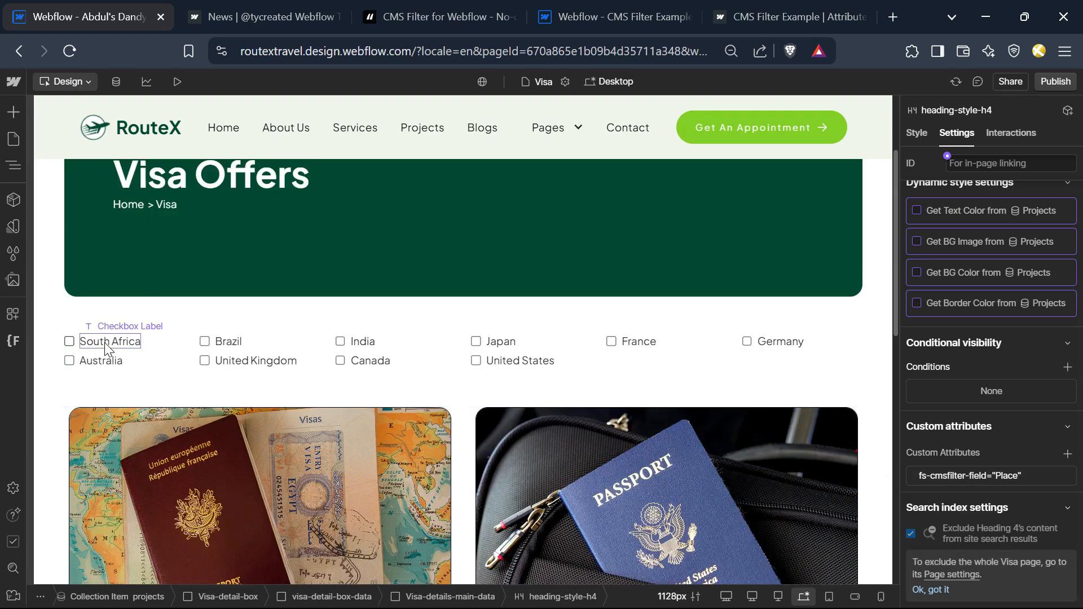
{"action": "scroll", "coordinate": [49, 450], "scroll_direction": "down", "scroll_amount": 5}
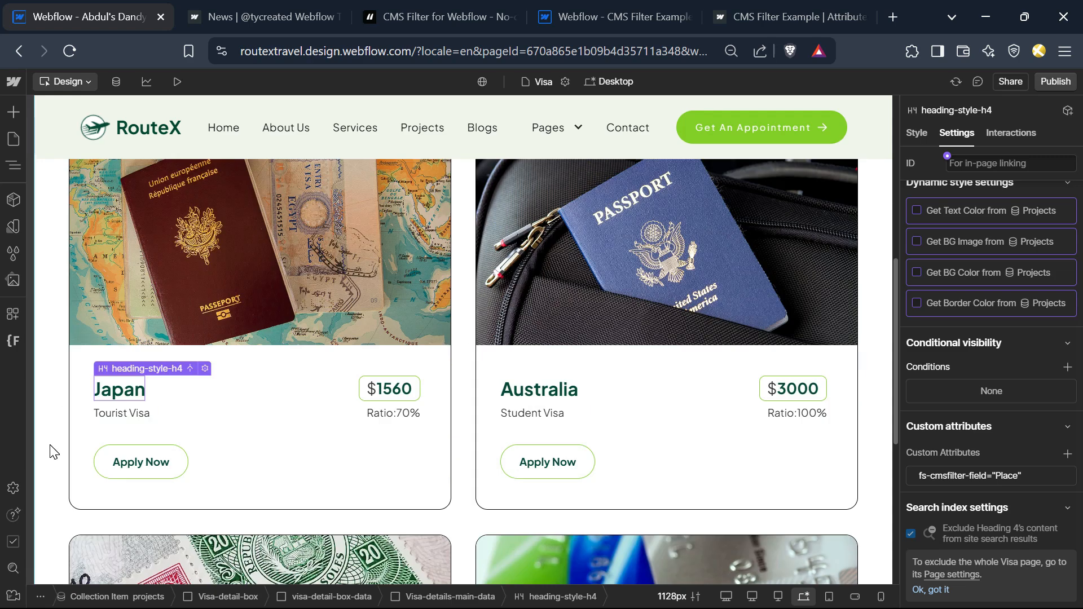
{"action": "left_click", "coordinate": [50, 451]}
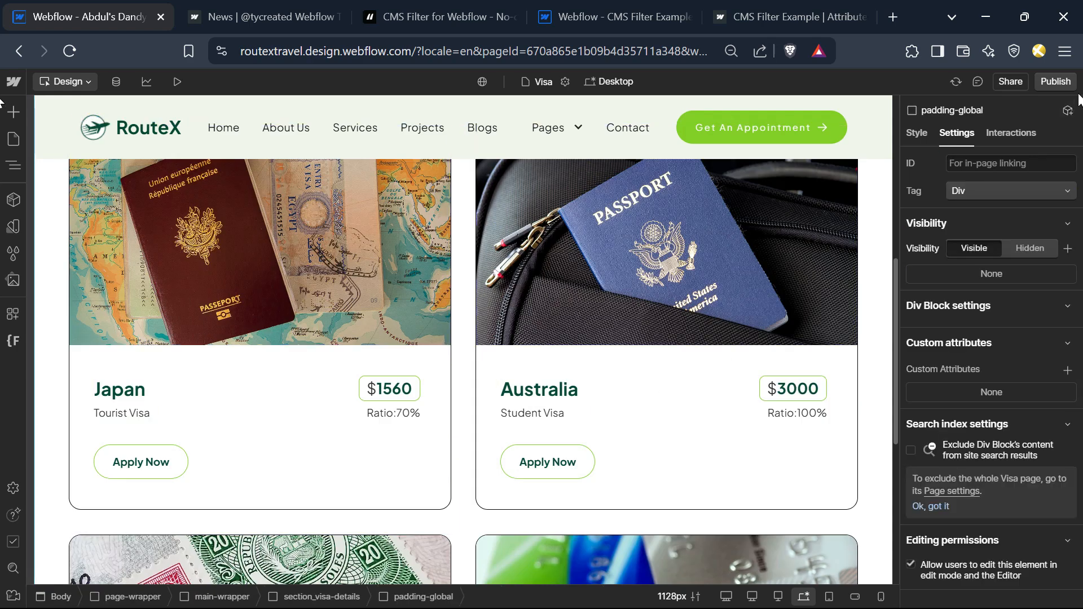
{"action": "left_click", "coordinate": [1054, 82]}
{"action": "left_click", "coordinate": [990, 287]}
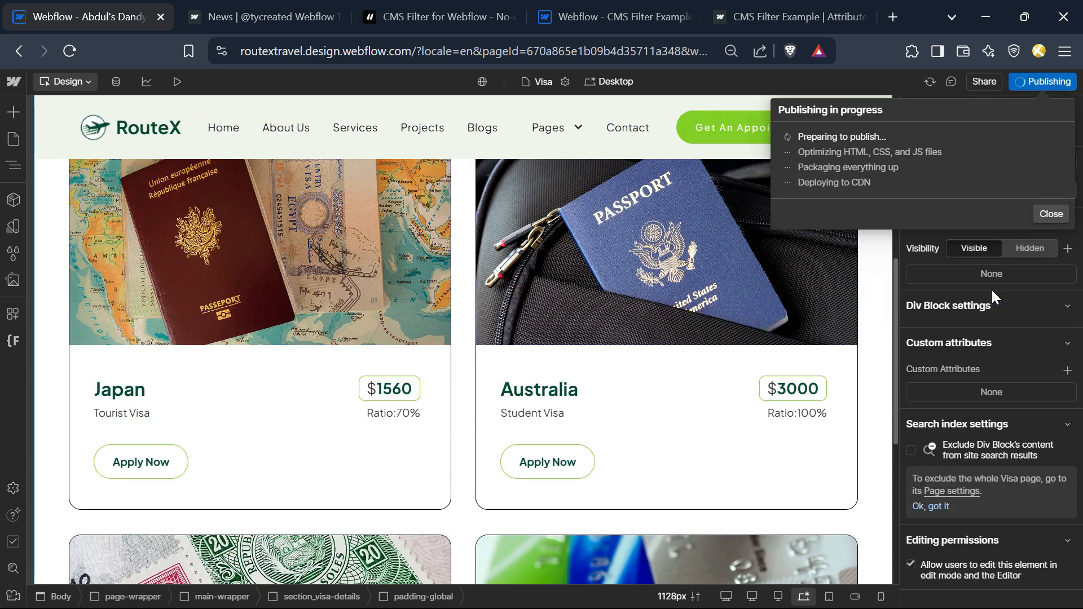
Switch to the published visa-details page and examine the country checkboxes and the country headings on the visa cards.
{"action": "key", "text": "ctrl+Tab"}
{"action": "scroll", "coordinate": [12, 271], "scroll_direction": "down", "scroll_amount": 7}
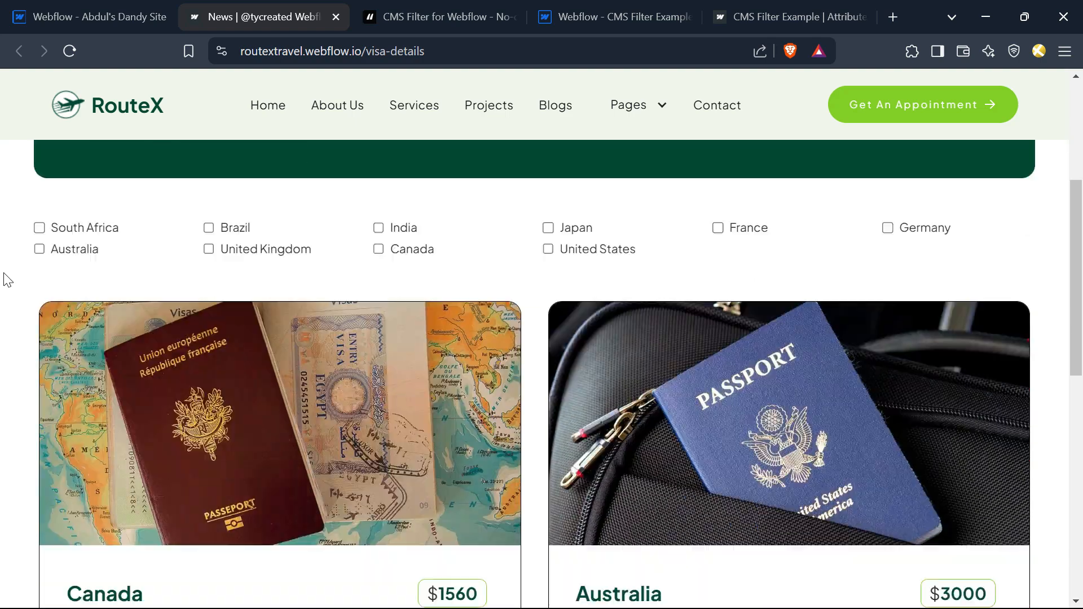
{"action": "scroll", "coordinate": [192, 431], "scroll_direction": "down", "scroll_amount": 7}
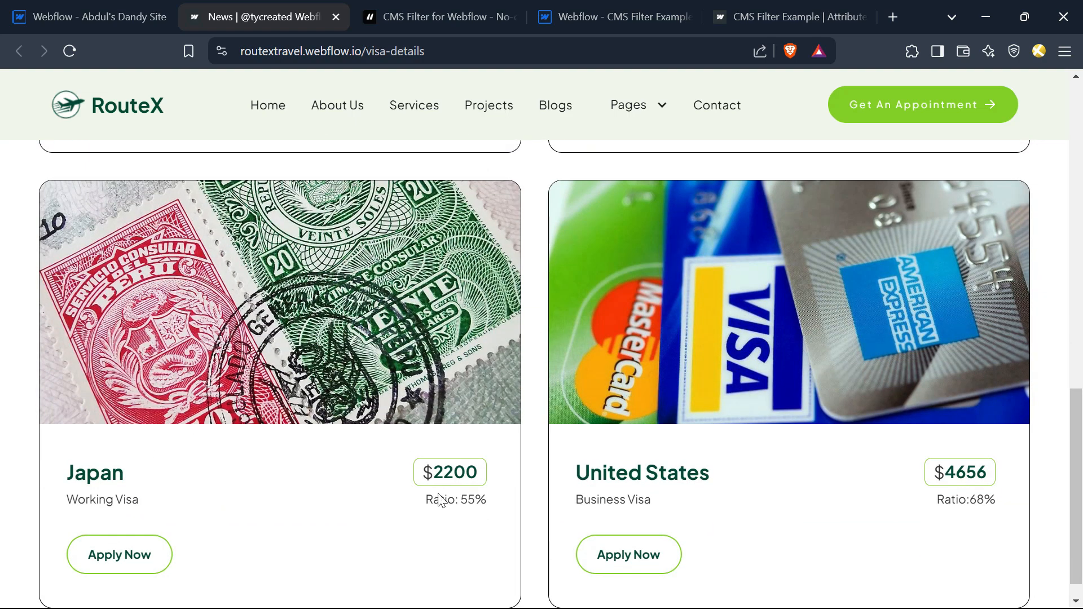
{"action": "scroll", "coordinate": [423, 501], "scroll_direction": "up", "scroll_amount": 3}
{"action": "scroll", "coordinate": [387, 508], "scroll_direction": "up", "scroll_amount": 5}
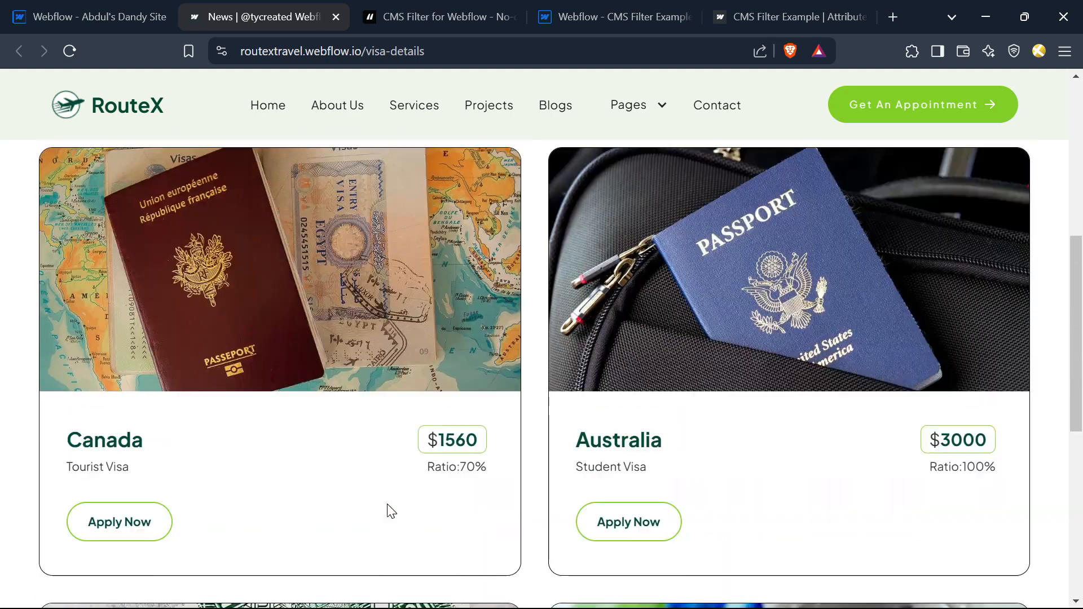
{"action": "scroll", "coordinate": [137, 341], "scroll_direction": "down", "scroll_amount": 3}
{"action": "scroll", "coordinate": [636, 265], "scroll_direction": "down", "scroll_amount": 3}
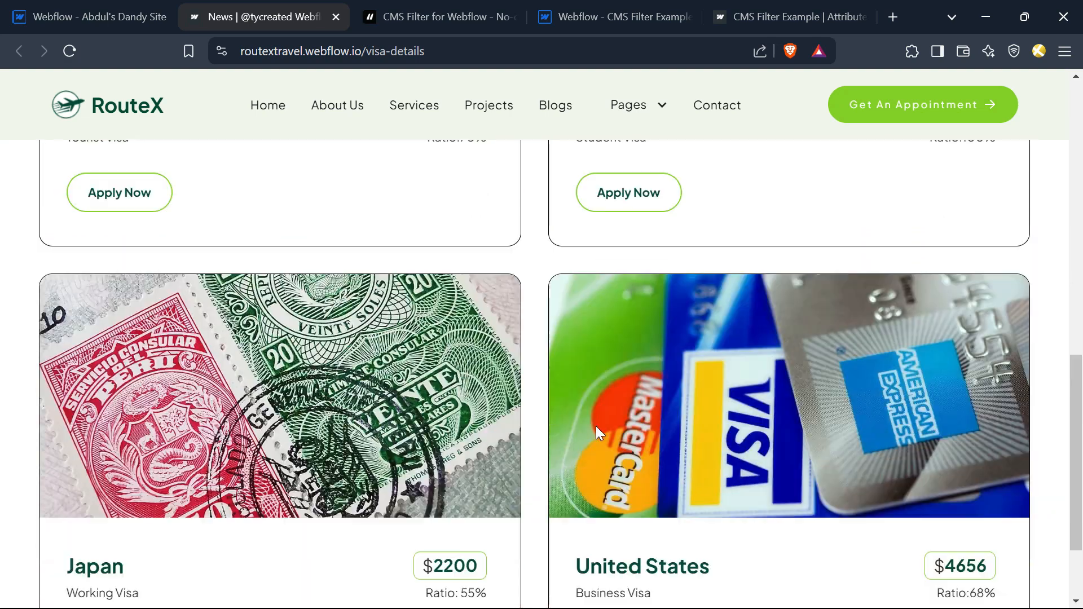
Test the published country filter by selecting Germany, clearing it, and selecting United States.
{"action": "scroll", "coordinate": [595, 425], "scroll_direction": "up", "scroll_amount": 12}
{"action": "scroll", "coordinate": [360, 485], "scroll_direction": "down", "scroll_amount": 3}
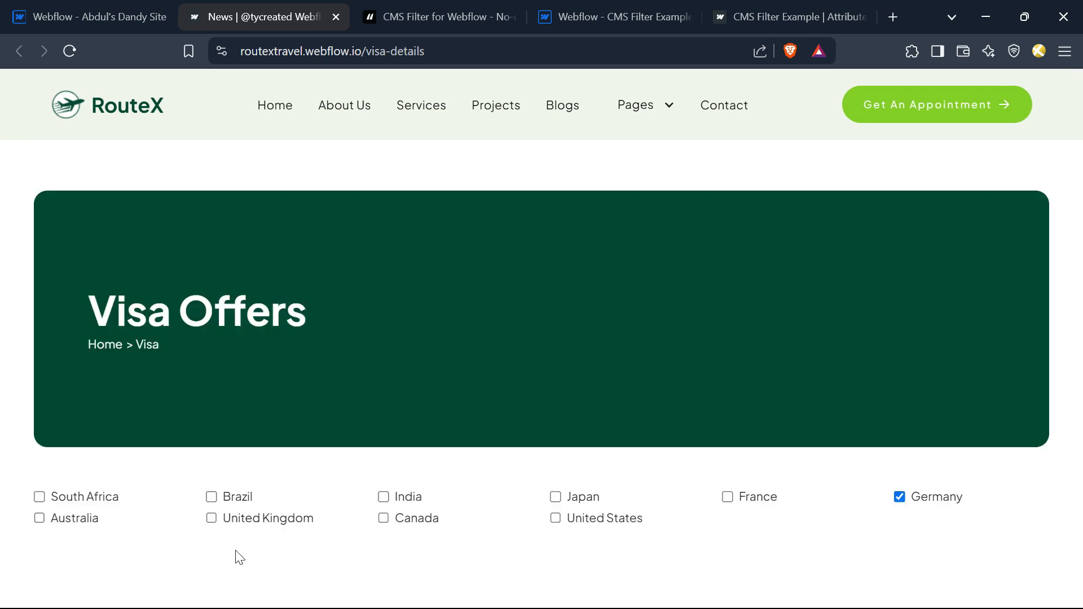
{"action": "left_click", "coordinate": [900, 496]}
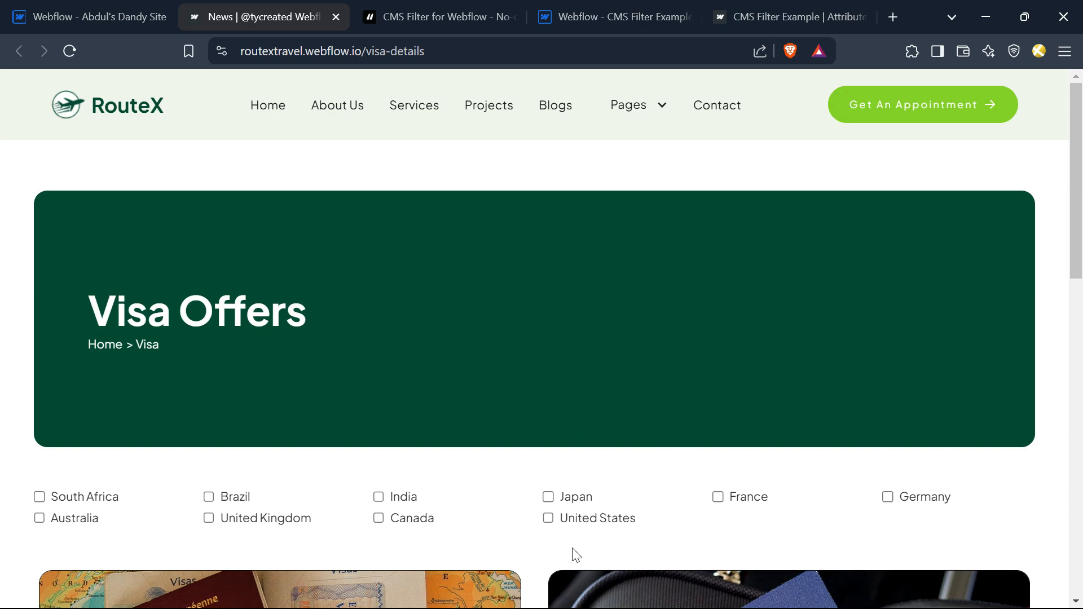
{"action": "scroll", "coordinate": [495, 471], "scroll_direction": "down", "scroll_amount": 7}
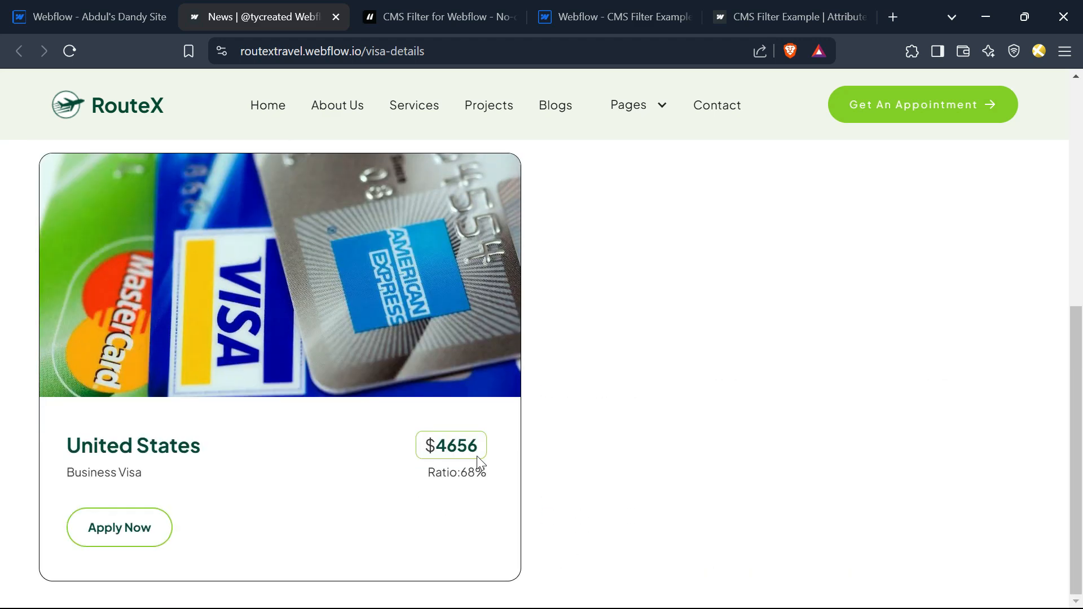
{"action": "scroll", "coordinate": [501, 442], "scroll_direction": "up", "scroll_amount": 5}
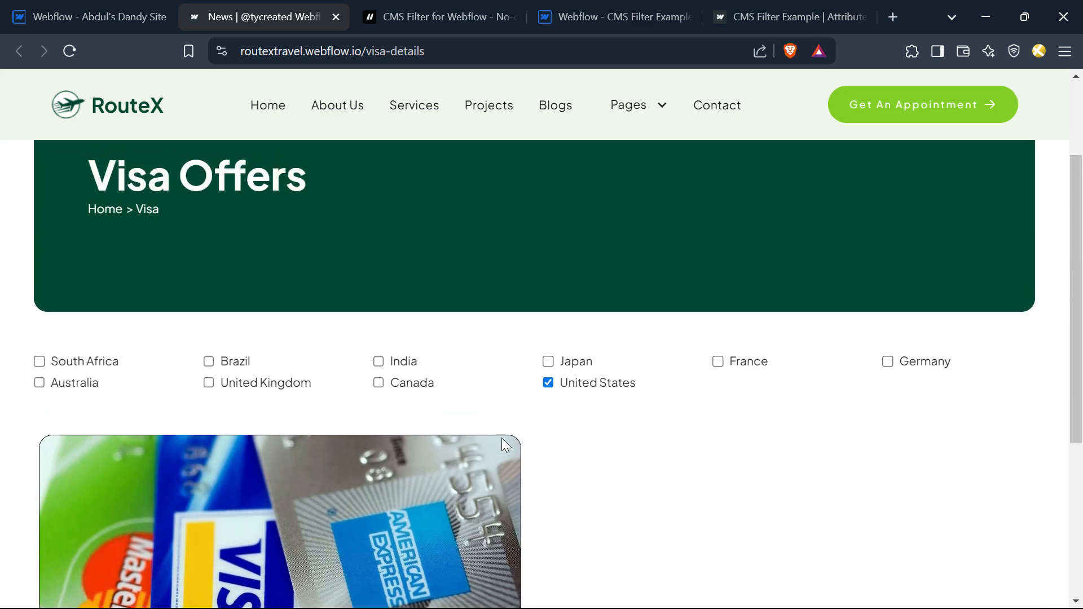
Add Canada and Japan to the selected United States filter and examine the visa cards listed for the three countries.
{"action": "left_click", "coordinate": [378, 383]}
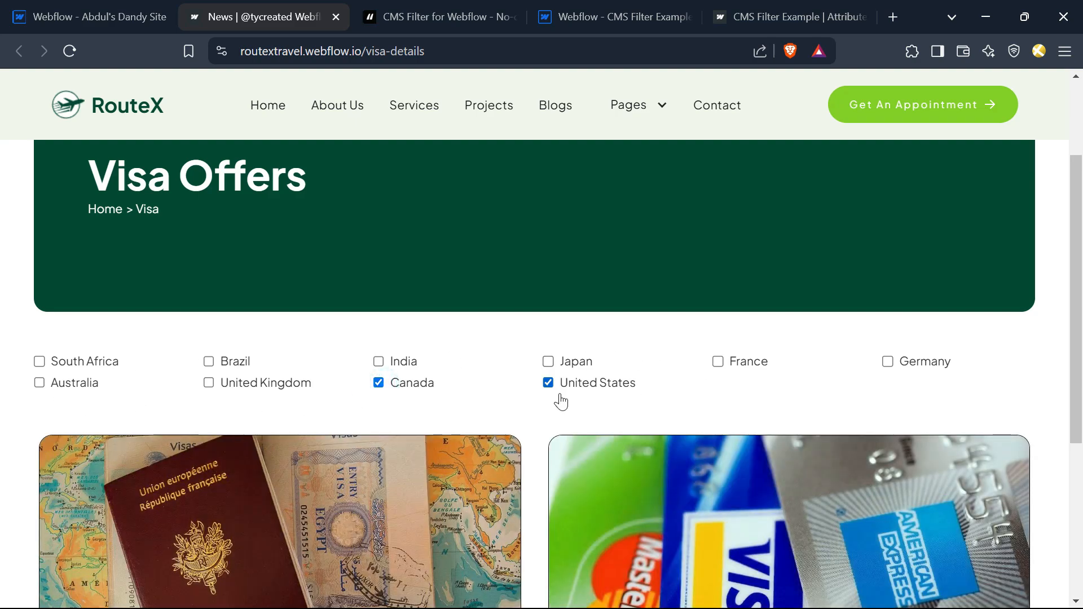
{"action": "left_click", "coordinate": [547, 362]}
{"action": "scroll", "coordinate": [525, 379], "scroll_direction": "down", "scroll_amount": 10}
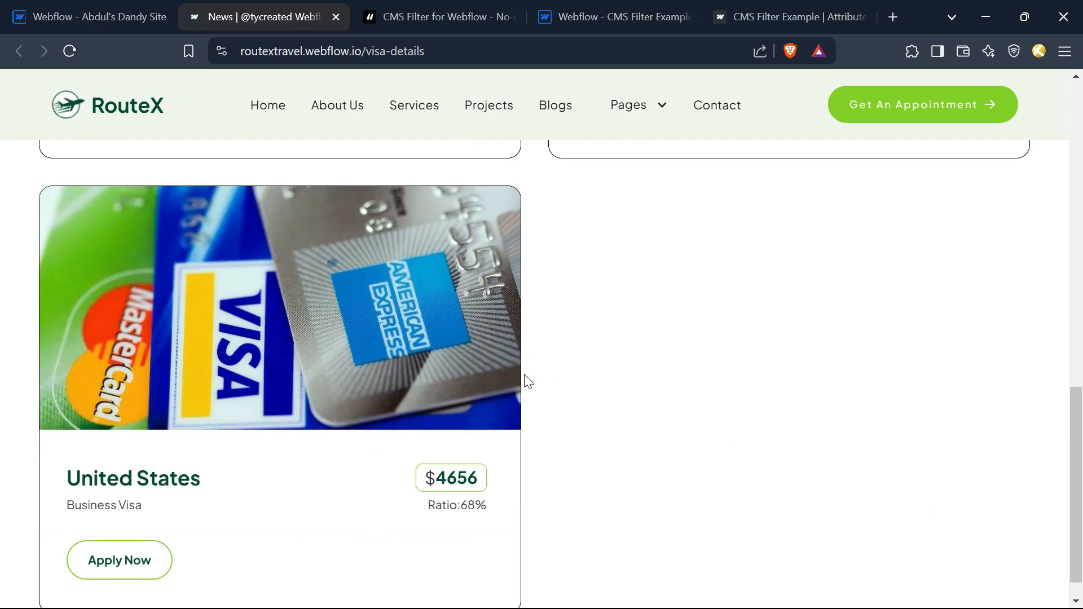
{"action": "scroll", "coordinate": [192, 402], "scroll_direction": "up", "scroll_amount": 6}
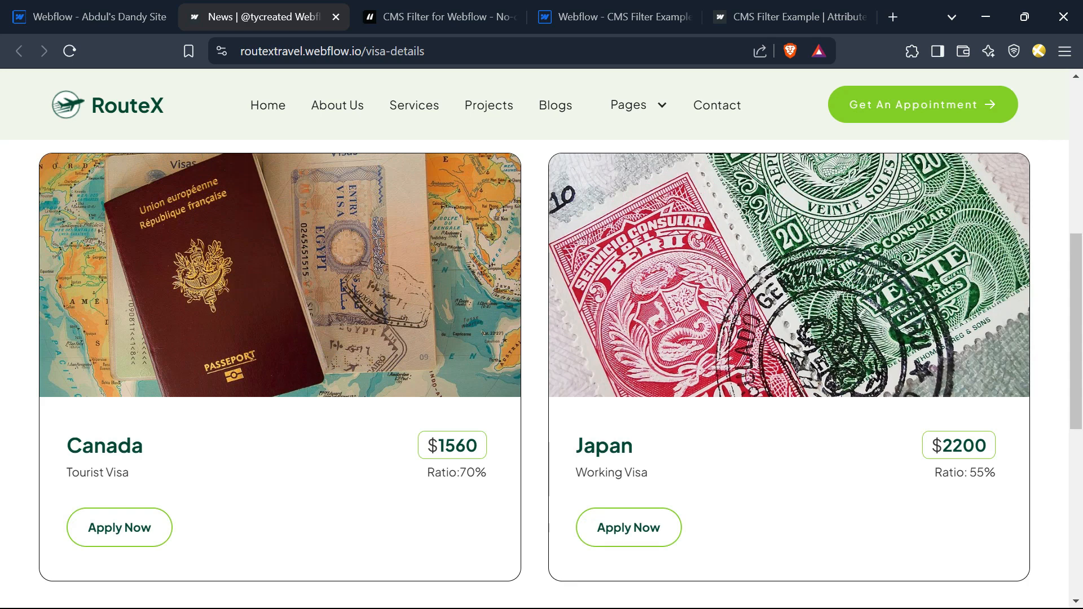
{"action": "scroll", "coordinate": [414, 450], "scroll_direction": "down", "scroll_amount": 7}
{"action": "scroll", "coordinate": [405, 426], "scroll_direction": "up", "scroll_amount": 12}
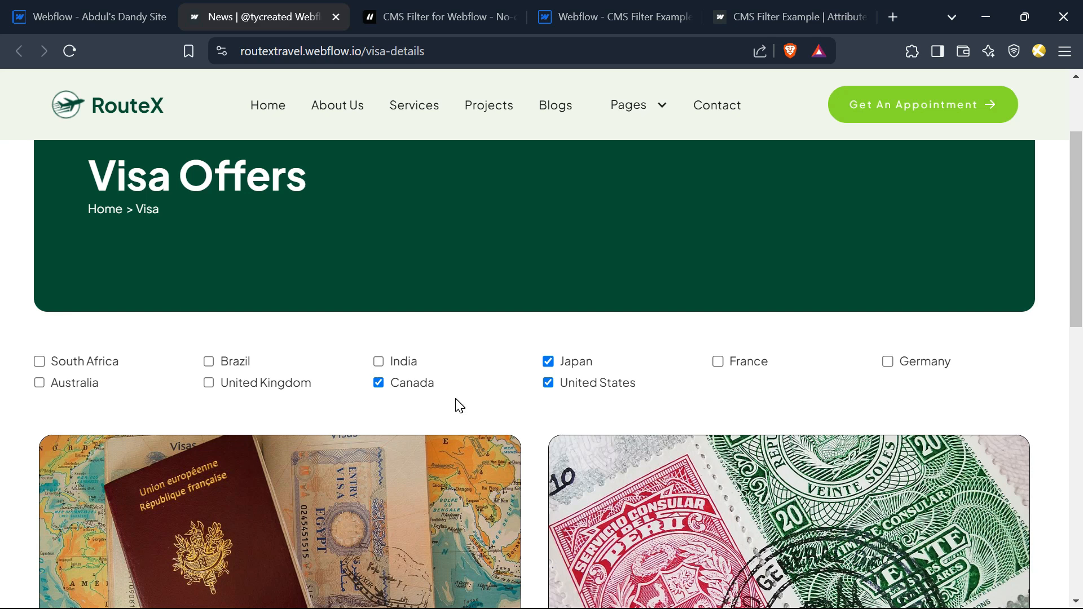
Test removing filters by clearing Canada, United States and Japan, then select and clear Japan once more.
{"action": "left_click", "coordinate": [378, 383]}
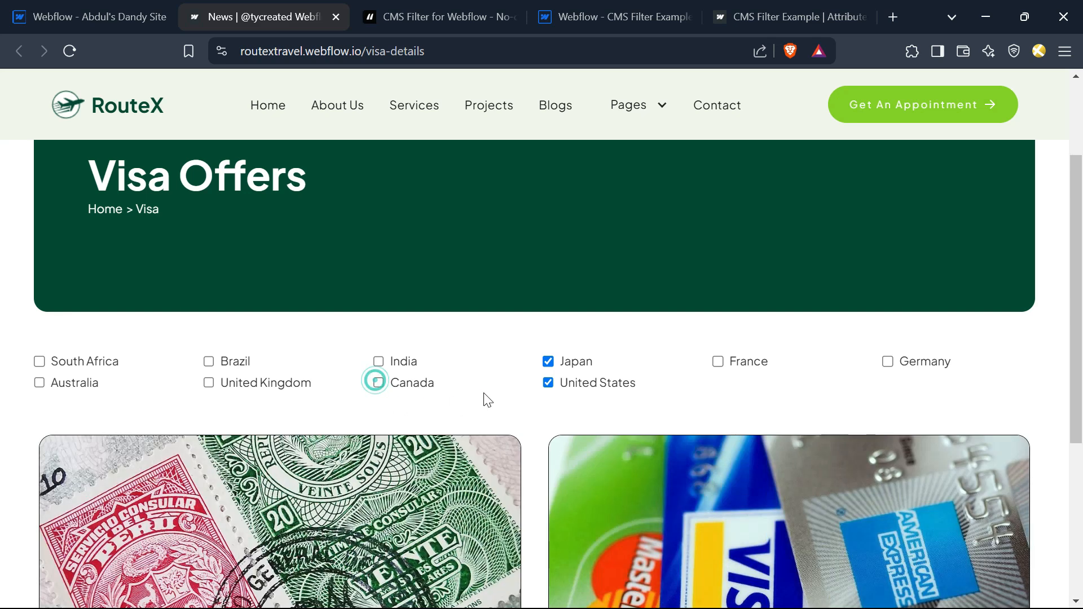
{"action": "left_click", "coordinate": [548, 383]}
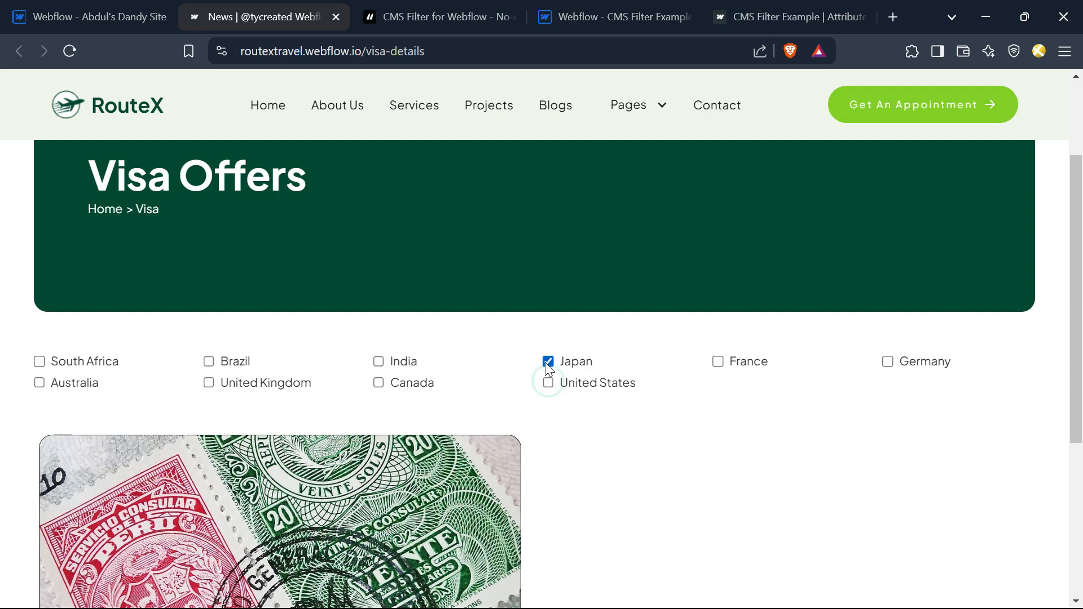
{"action": "left_click", "coordinate": [548, 362]}
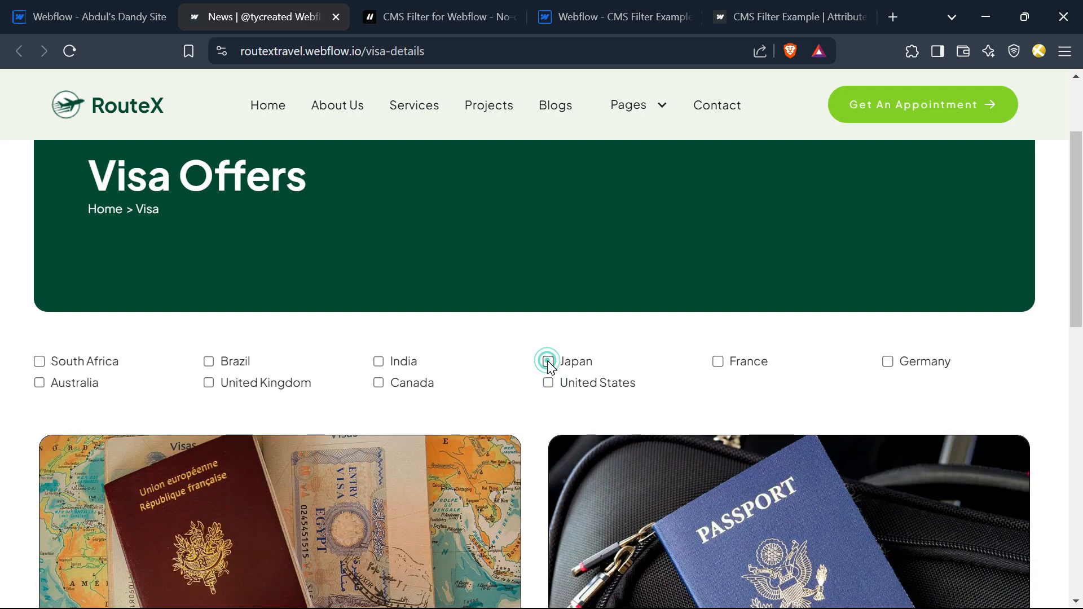
{"action": "left_click", "coordinate": [548, 361]}
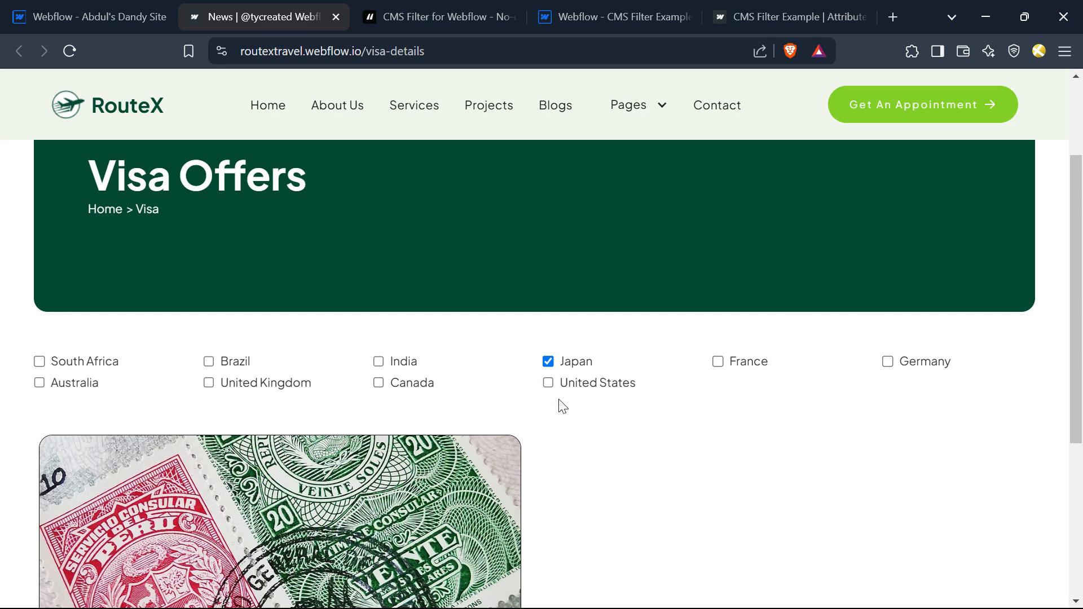
{"action": "left_click", "coordinate": [549, 362]}
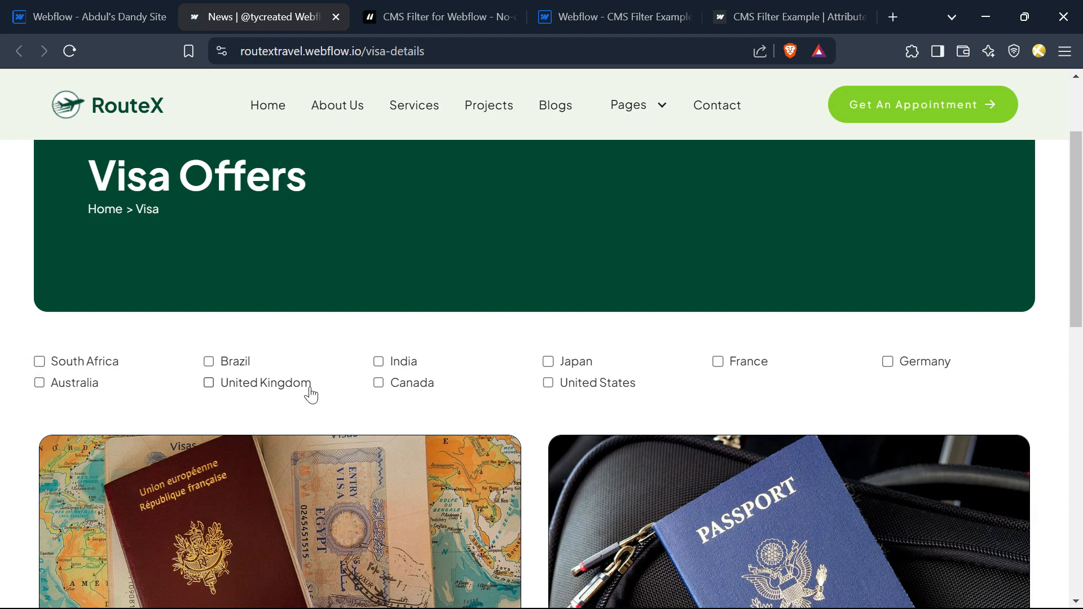
Switch back to the Webflow Designer and apply the existing class hide to the checkbox in the country filter.
{"action": "left_click", "coordinate": [90, 16]}
{"action": "scroll", "coordinate": [452, 361], "scroll_direction": "up", "scroll_amount": 3}
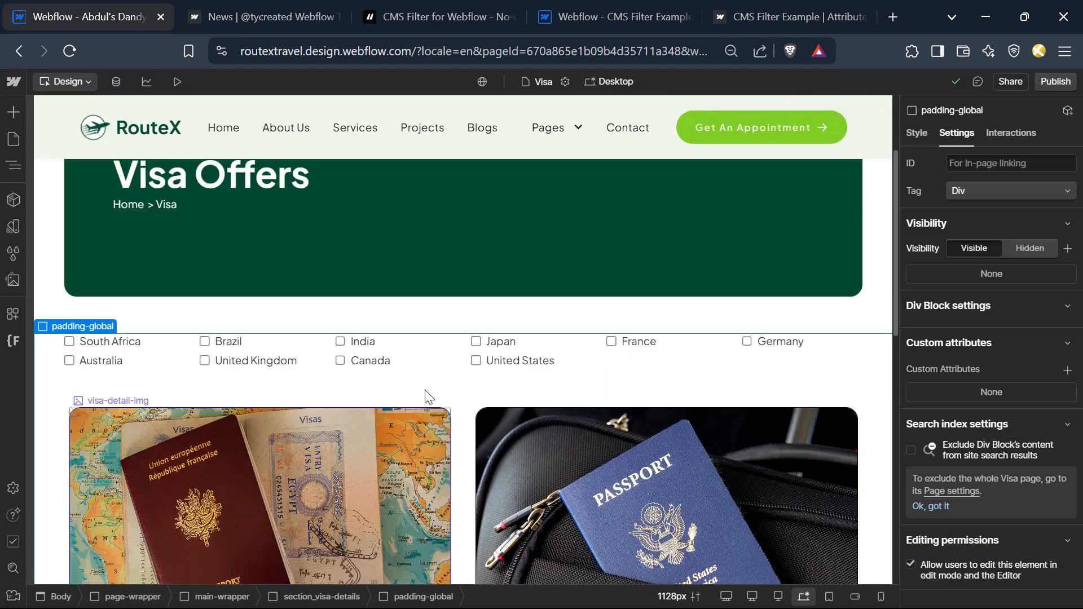
{"action": "left_click", "coordinate": [364, 342]}
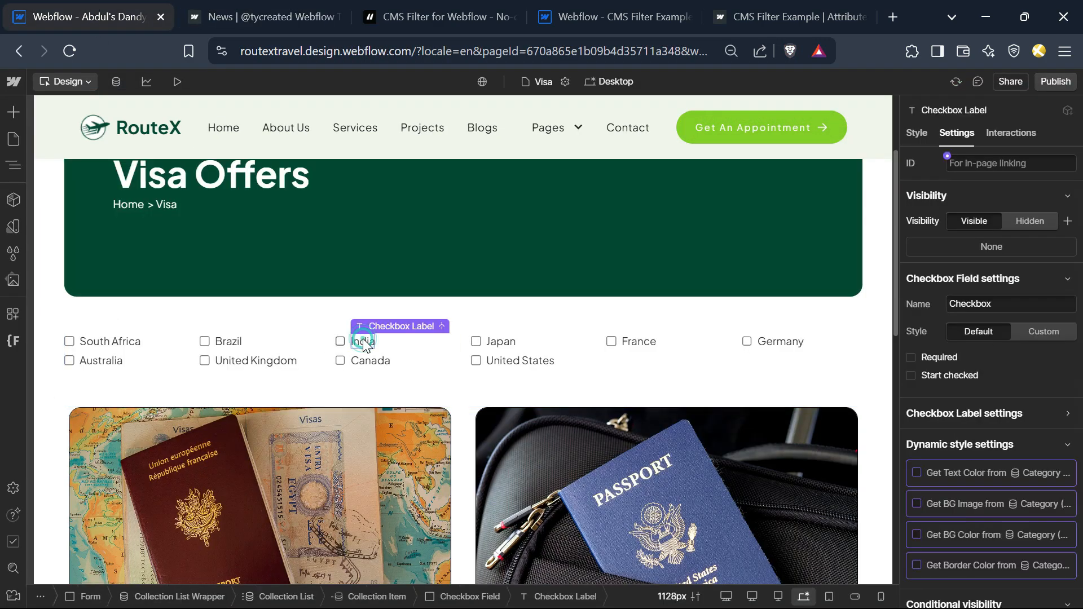
{"action": "left_click", "coordinate": [342, 342]}
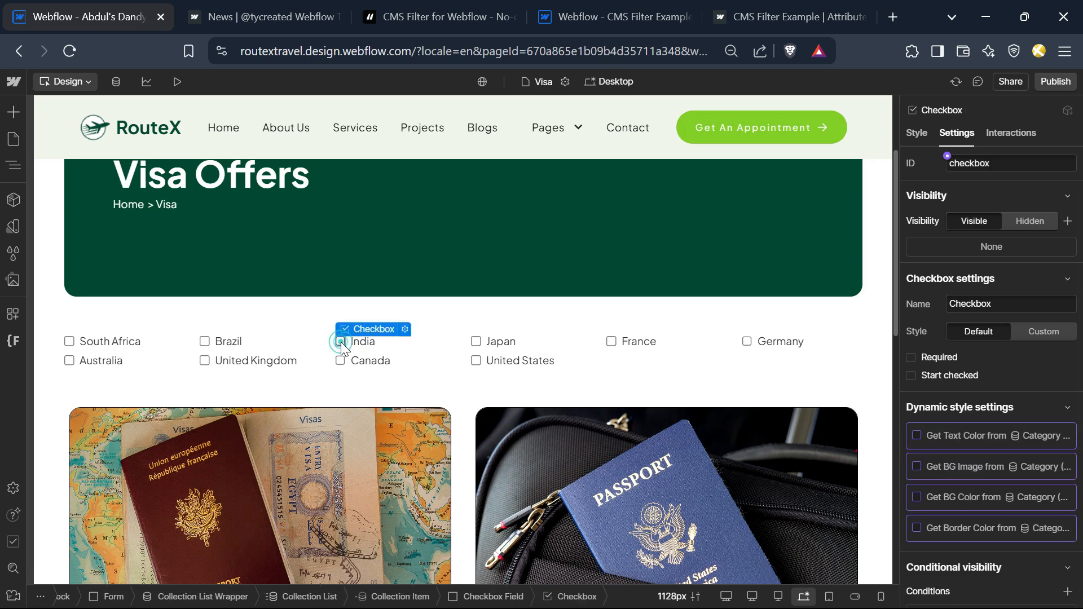
{"action": "left_click", "coordinate": [918, 134]}
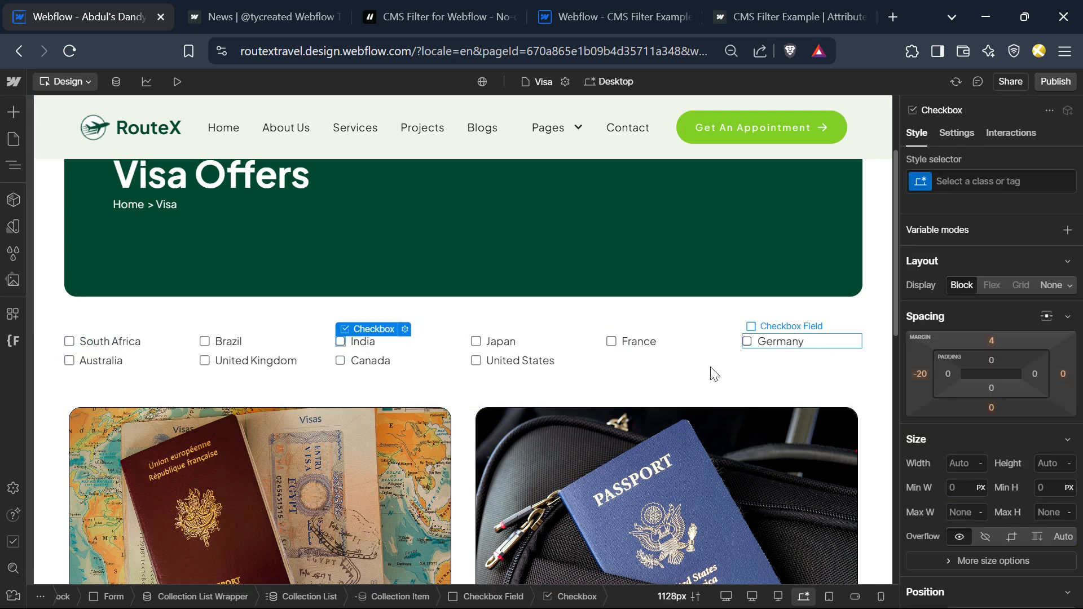
{"action": "left_click", "coordinate": [959, 181]}
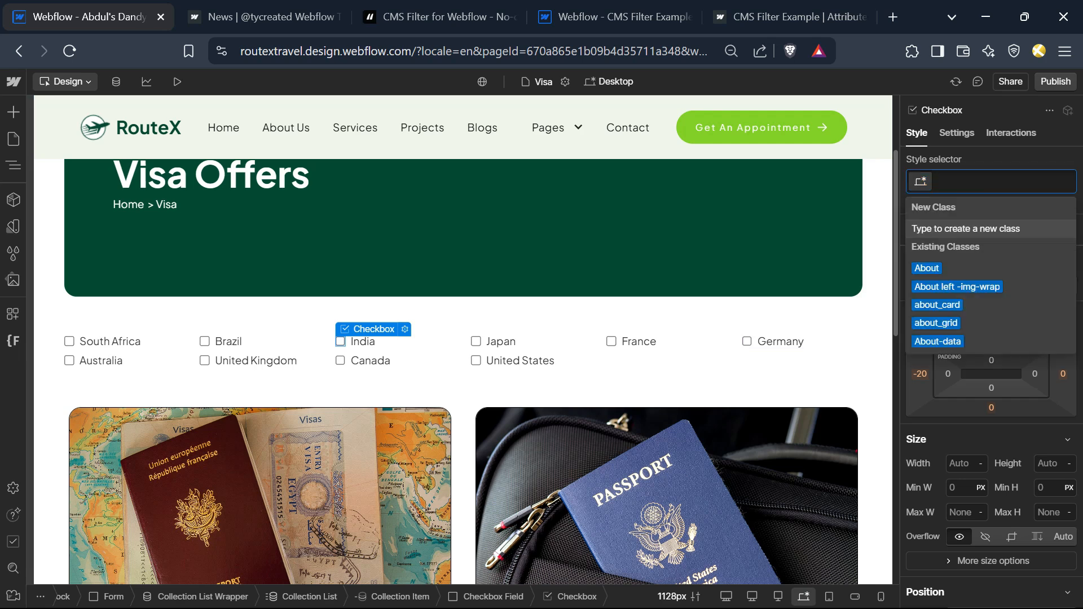
{"action": "type", "text": "hide"}
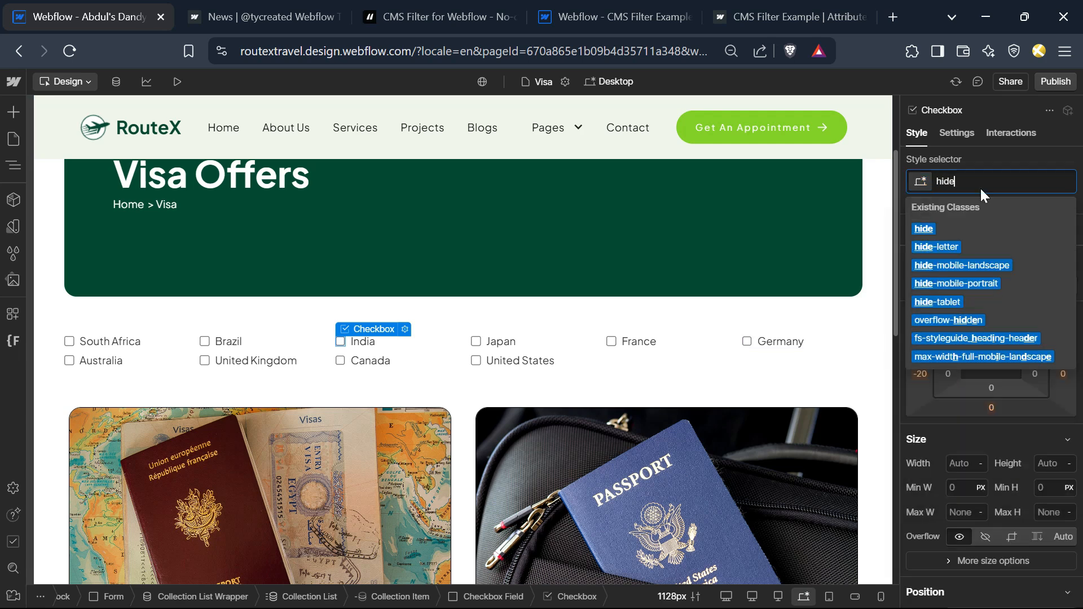
{"action": "key", "text": "Return"}
{"action": "key", "text": "Escape"}
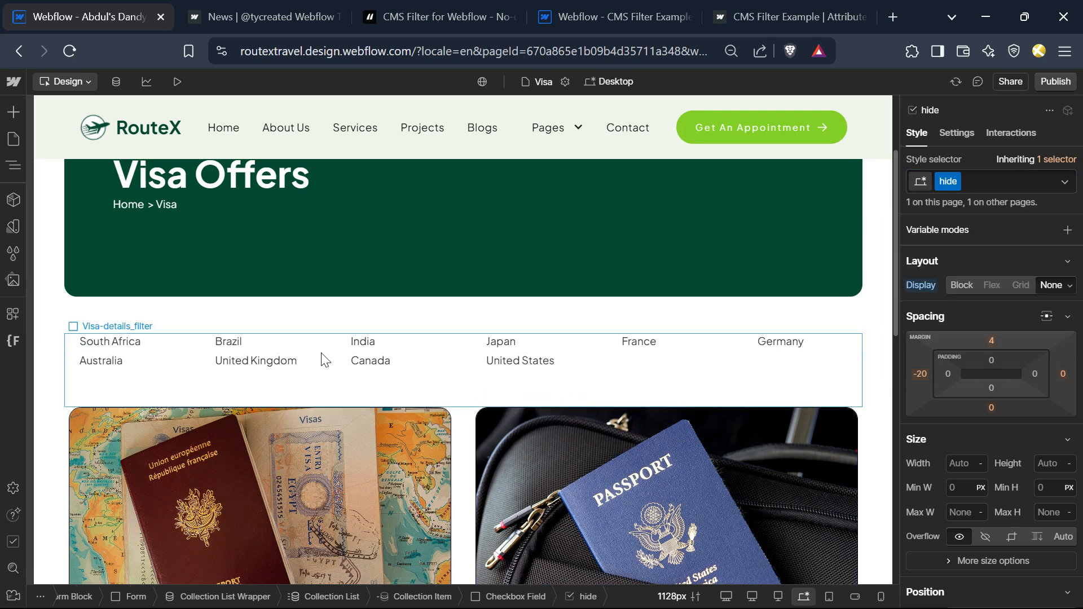
Give the country checkbox label 10 px padding on all sides.
{"action": "left_click", "coordinate": [367, 343]}
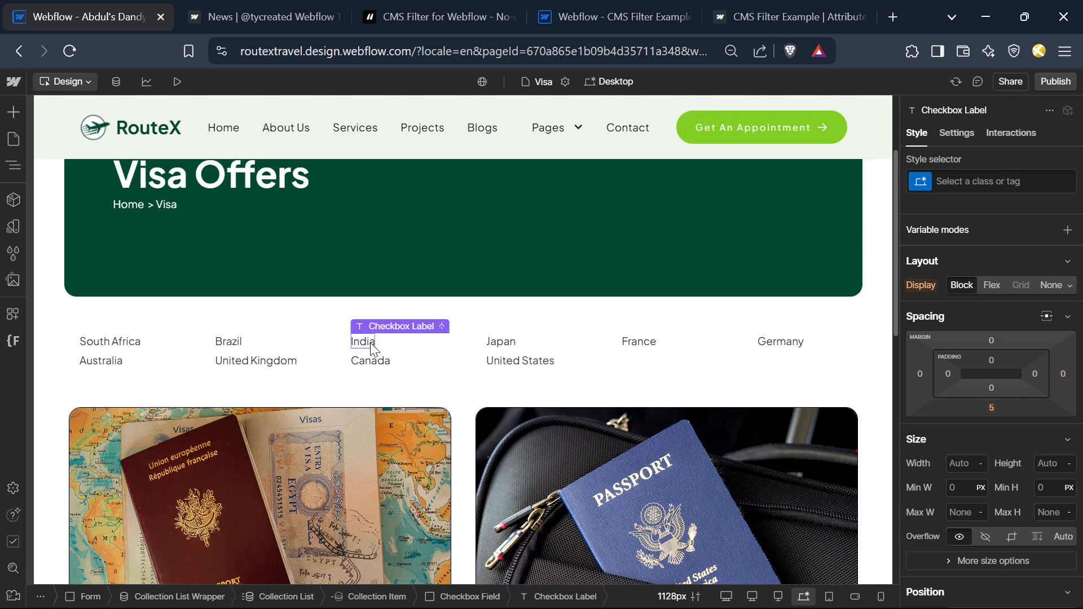
{"action": "left_click", "coordinate": [947, 375]}
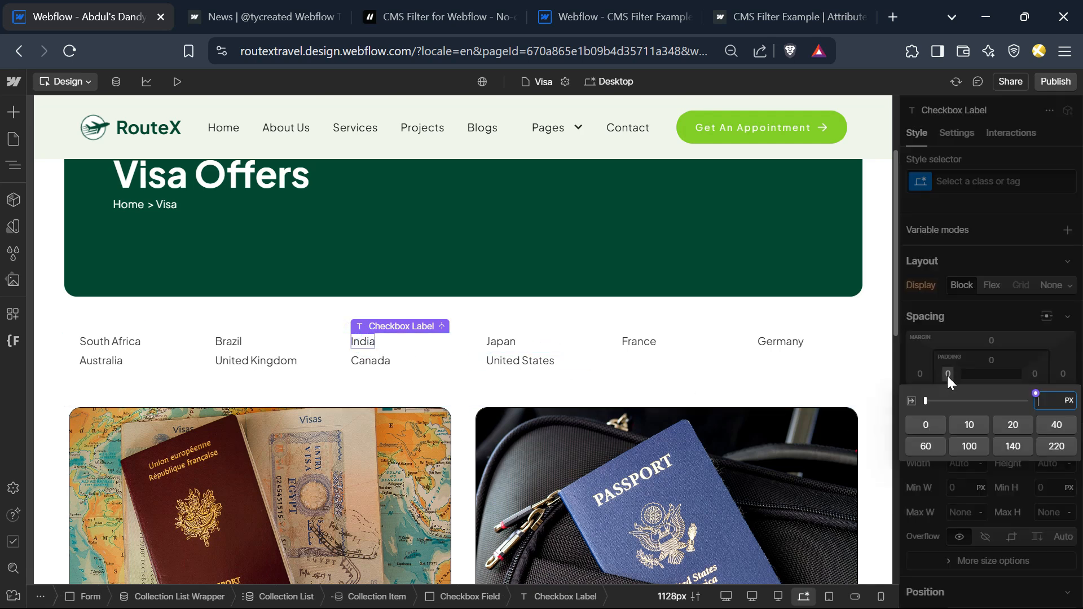
{"action": "left_click", "coordinate": [970, 425], "text": "shift"}
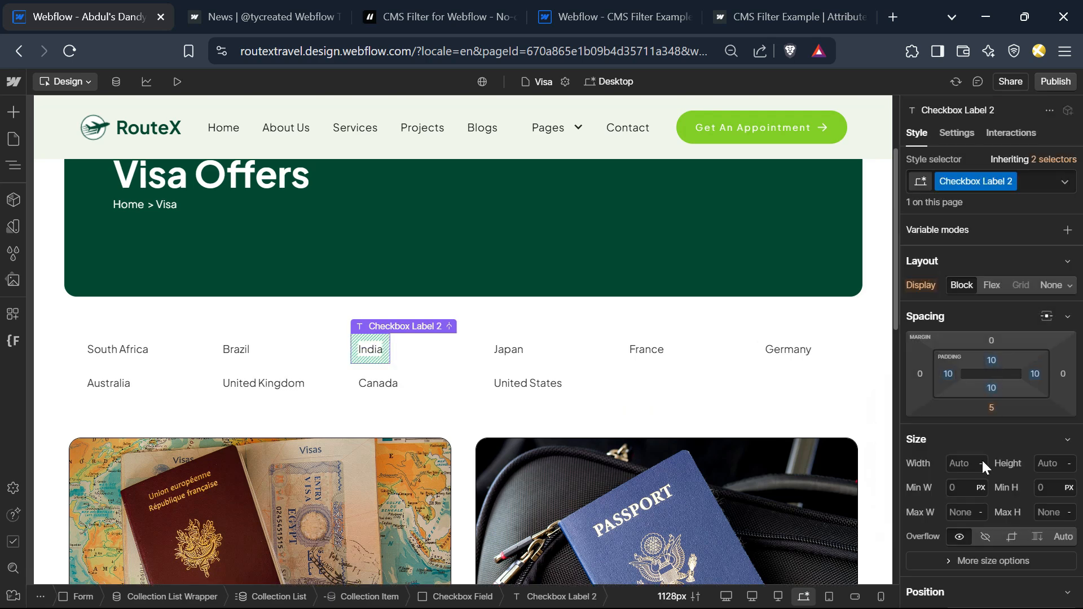
Give the country label a 2 rem corner radius and a solid 1 px border in the main green colour variable.
{"action": "scroll", "coordinate": [981, 459], "scroll_direction": "down", "scroll_amount": 5}
{"action": "scroll", "coordinate": [959, 482], "scroll_direction": "down", "scroll_amount": 5}
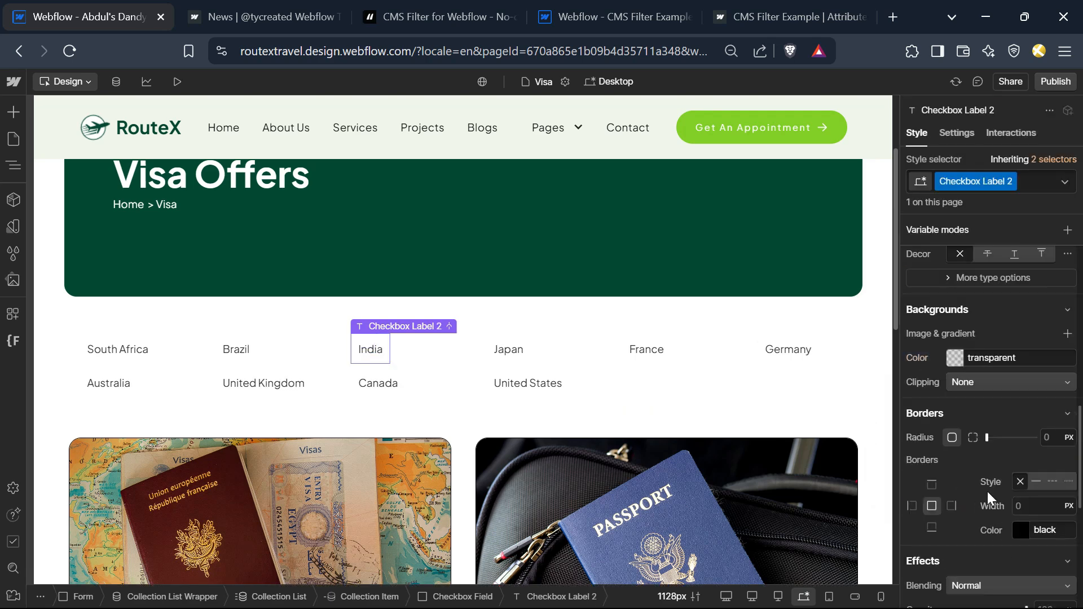
{"action": "left_click", "coordinate": [1048, 438]}
{"action": "type", "text": "2rem"}
{"action": "key", "text": "Return"}
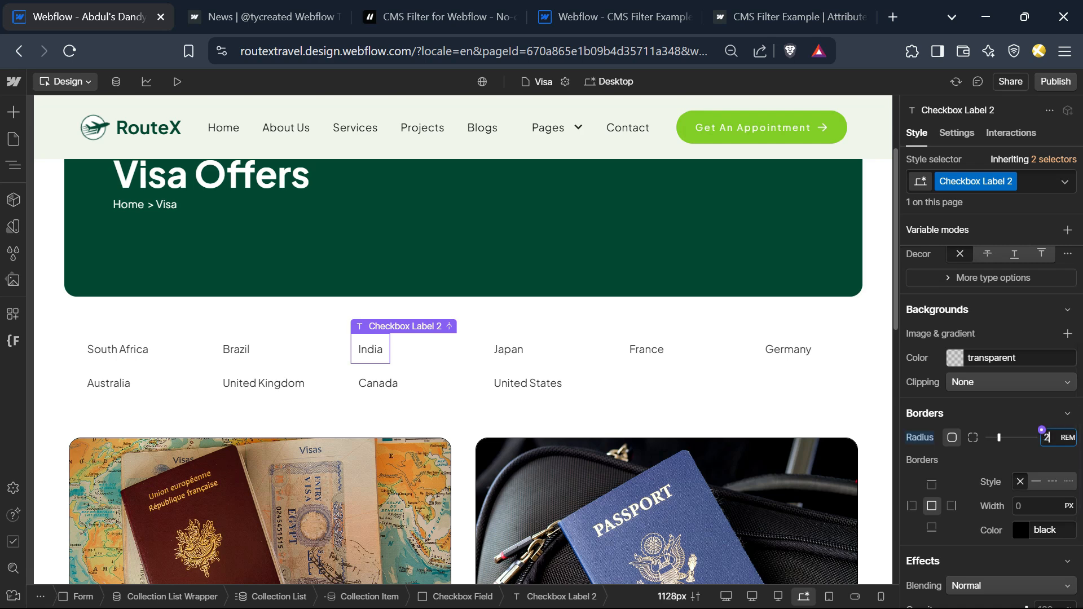
{"action": "left_click", "coordinate": [1036, 481]}
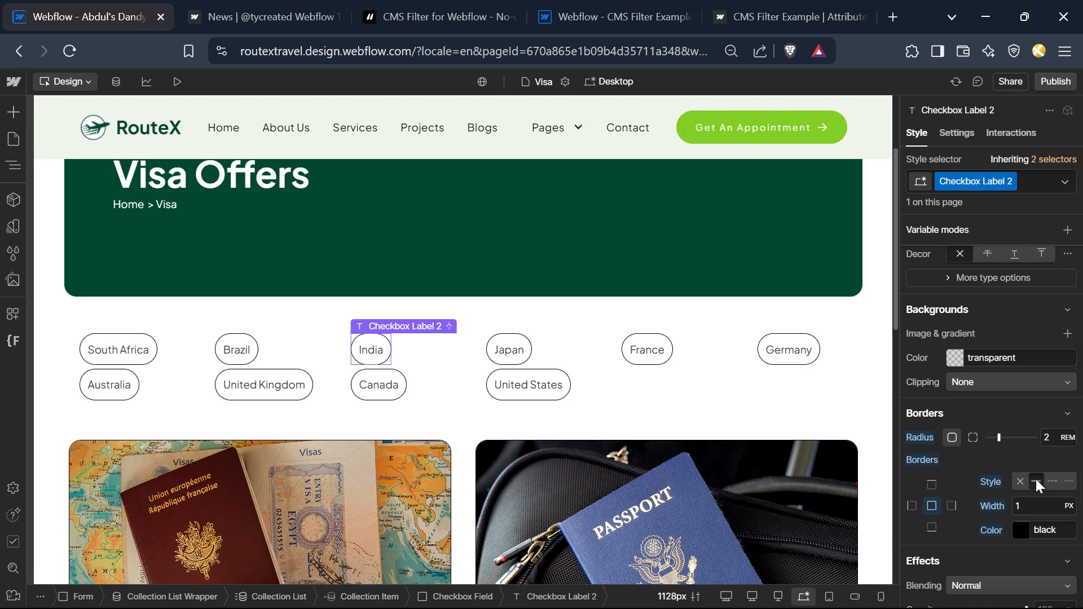
{"action": "left_click", "coordinate": [1014, 522]}
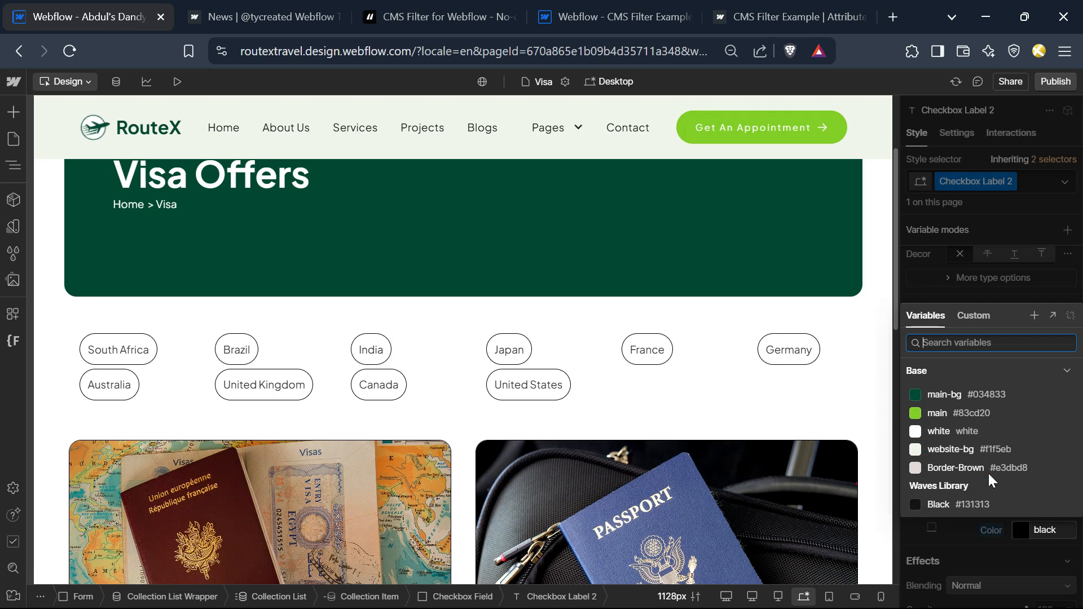
{"action": "left_click", "coordinate": [963, 412]}
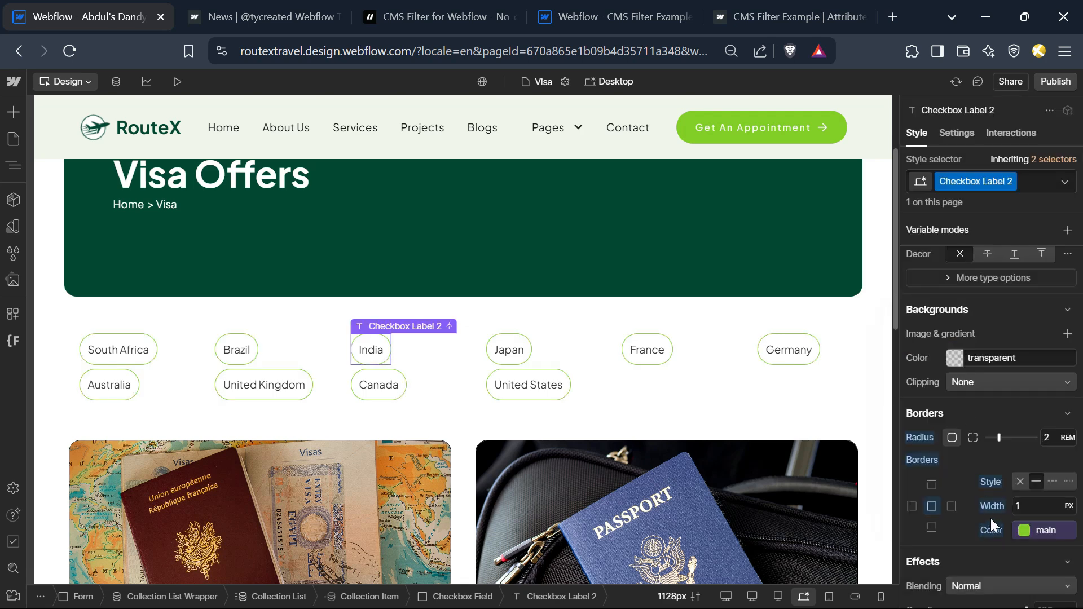
Increase the country label's left and right padding to 20 px.
{"action": "scroll", "coordinate": [991, 519], "scroll_direction": "up", "scroll_amount": 10}
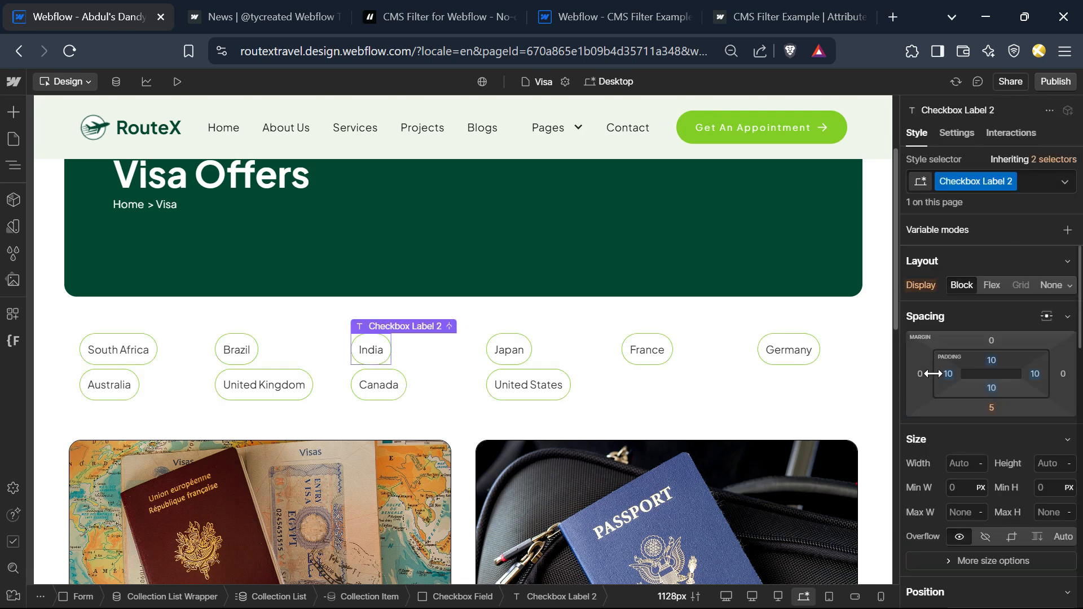
{"action": "left_click", "coordinate": [949, 374]}
{"action": "left_click", "coordinate": [1012, 426]}
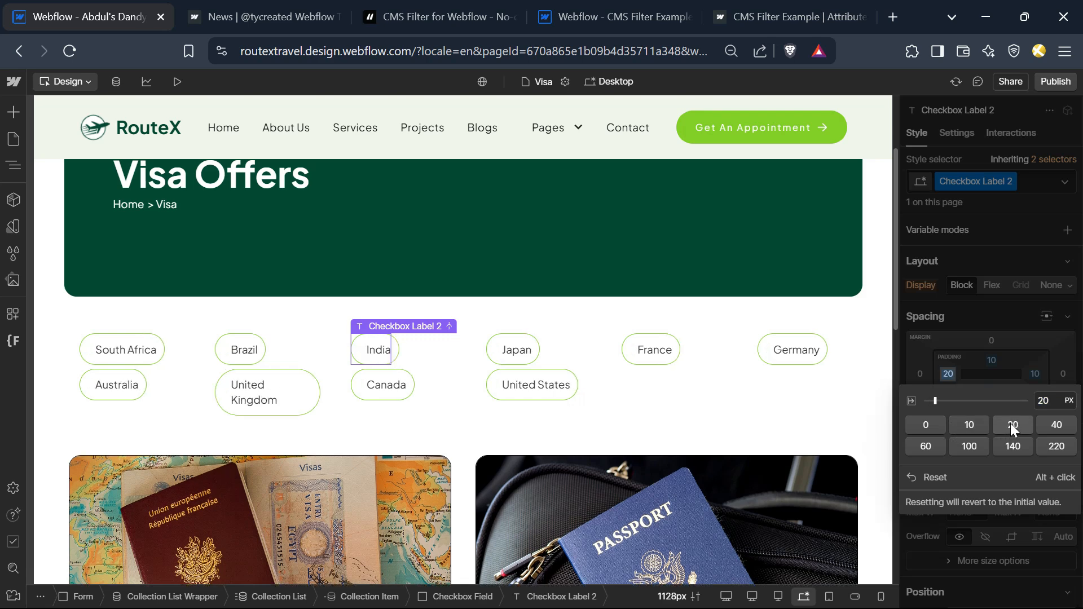
{"action": "left_click", "coordinate": [1035, 373]}
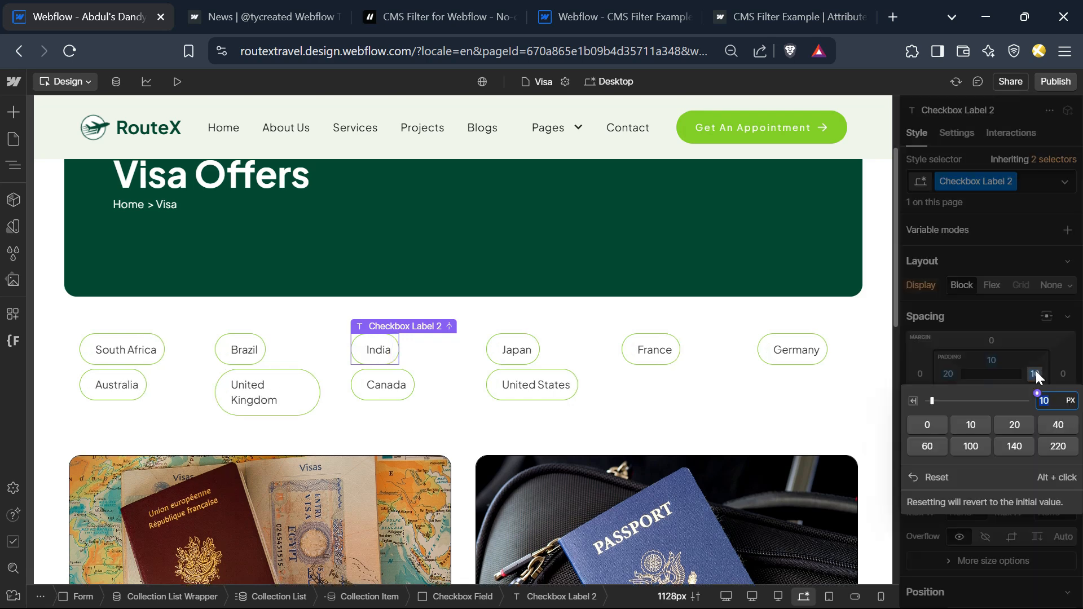
{"action": "left_click", "coordinate": [1021, 425]}
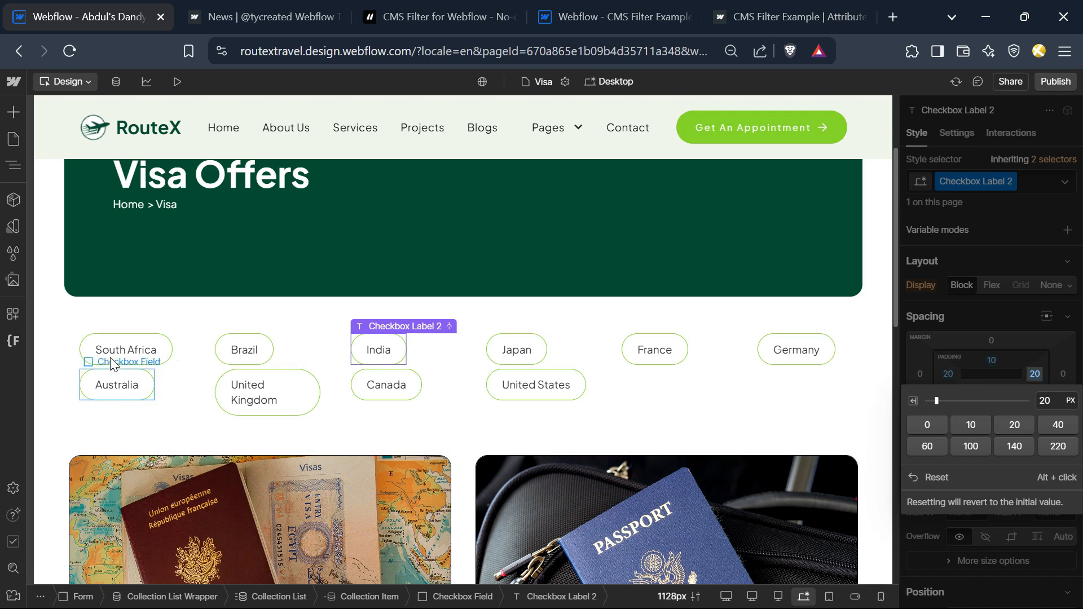
Set the country filter's Collection List to a horizontal flex layout aligned to the top left.
{"action": "left_click", "coordinate": [280, 596]}
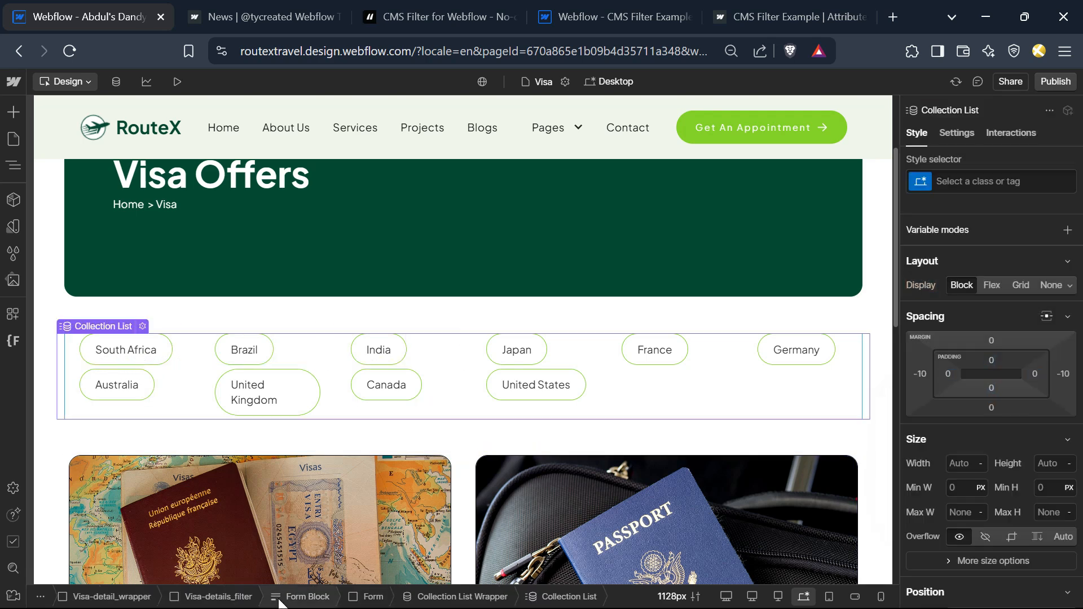
{"action": "left_click", "coordinate": [993, 285]}
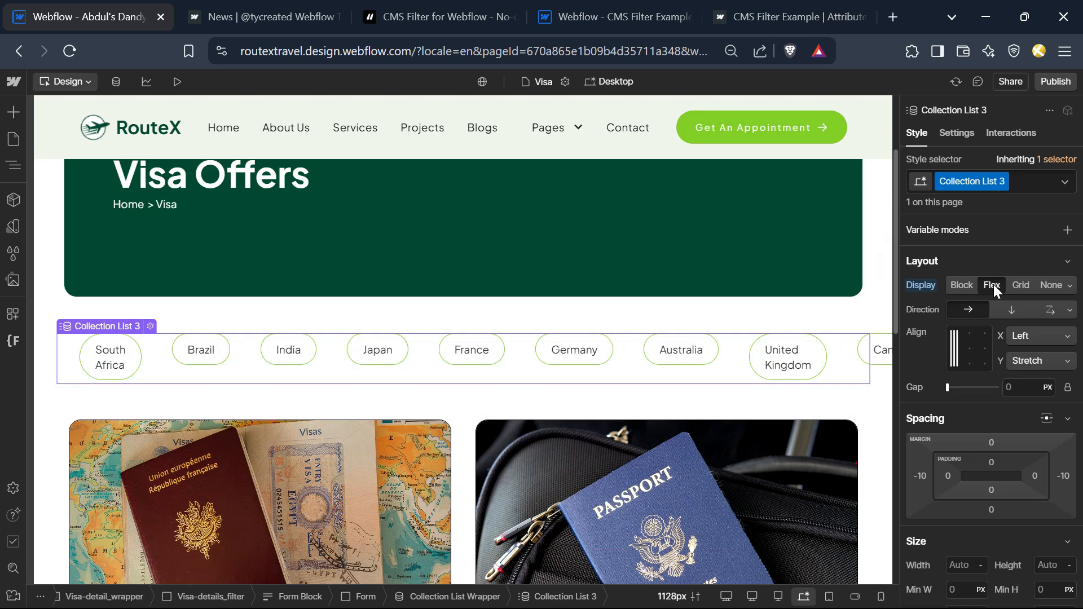
{"action": "left_click", "coordinate": [951, 334]}
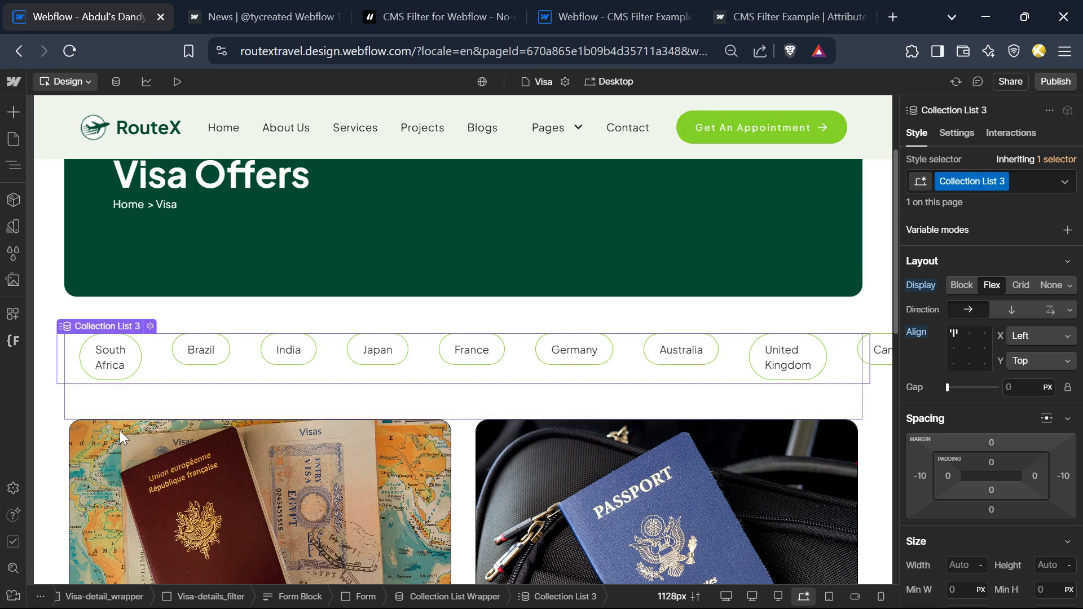
Set the country label width to 9 rem and make the Collection List's flex layout wrap.
{"action": "left_click", "coordinate": [127, 366]}
{"action": "left_click", "coordinate": [959, 463]}
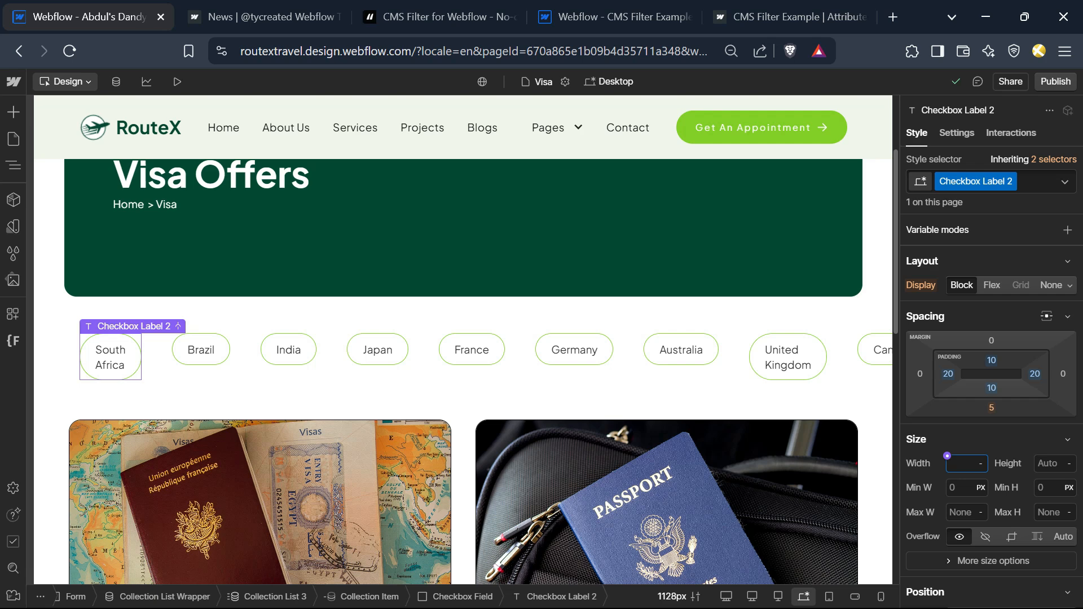
{"action": "type", "text": "9rem"}
{"action": "key", "text": "Return"}
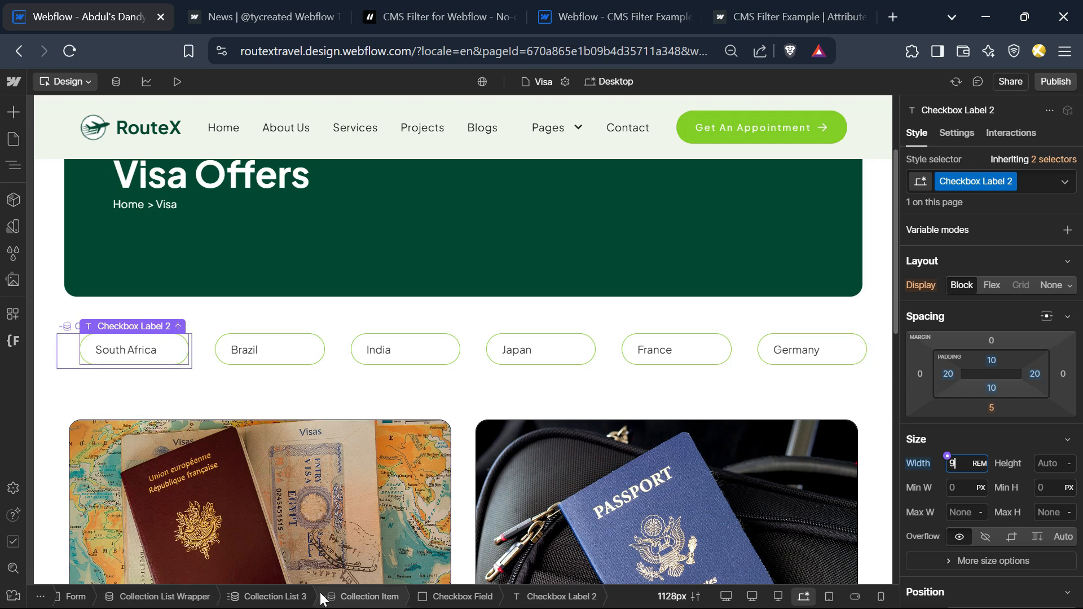
{"action": "left_click", "coordinate": [276, 596]}
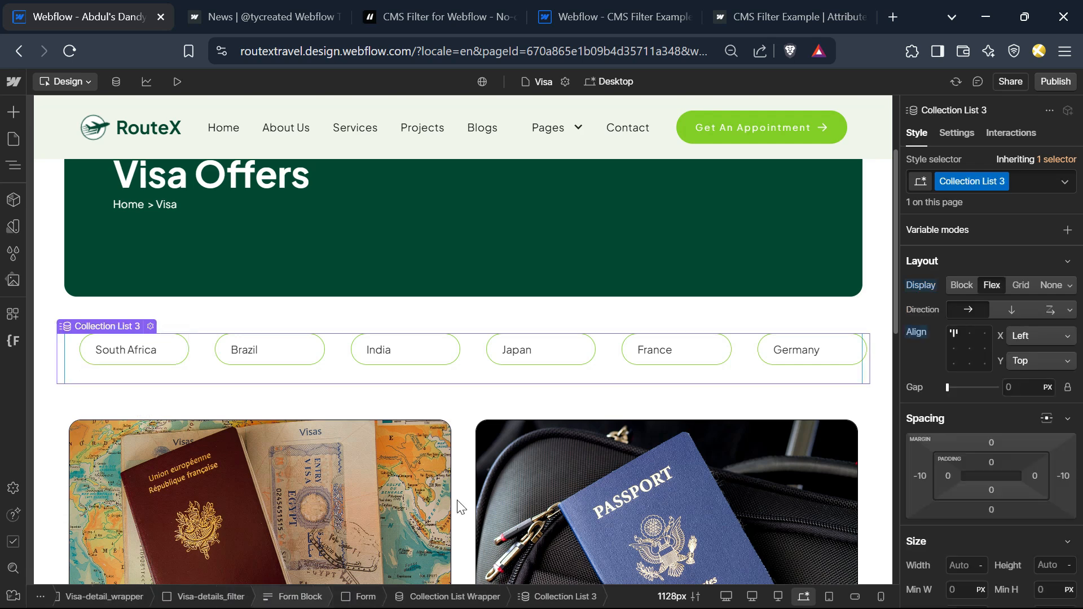
{"action": "left_click", "coordinate": [1047, 311]}
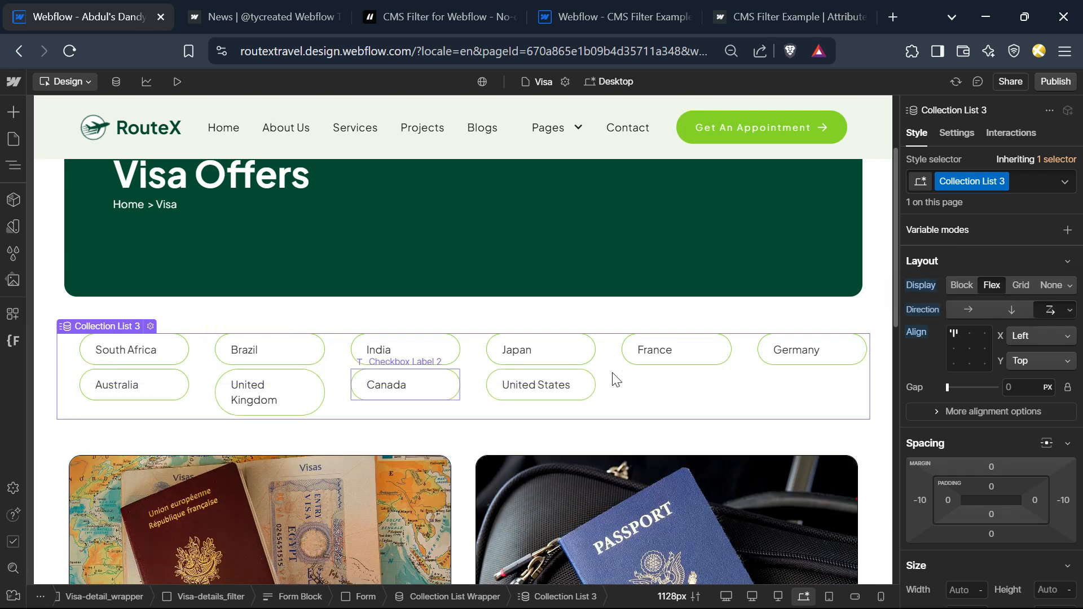
Increase the country label's width to 10 rem.
{"action": "left_click", "coordinate": [291, 392]}
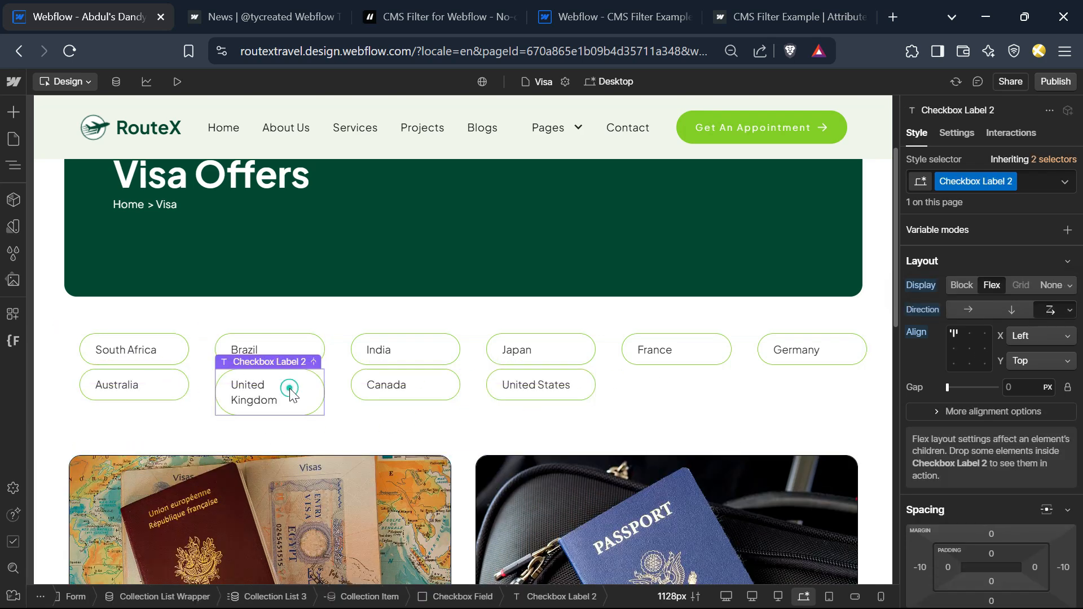
{"action": "left_click", "coordinate": [974, 471]}
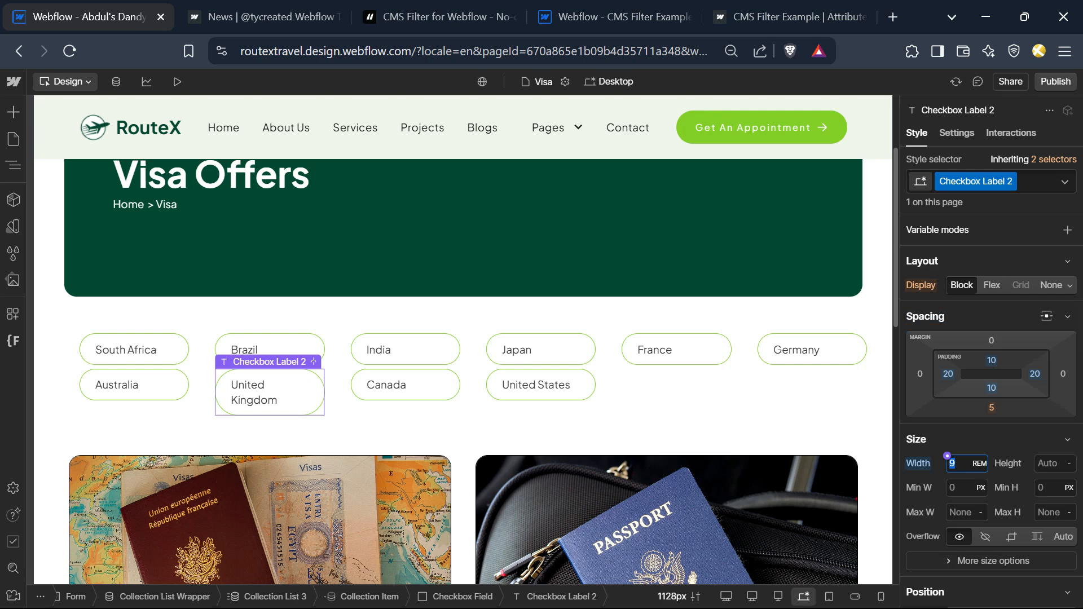
{"action": "type", "text": "10"}
{"action": "key", "text": "Return"}
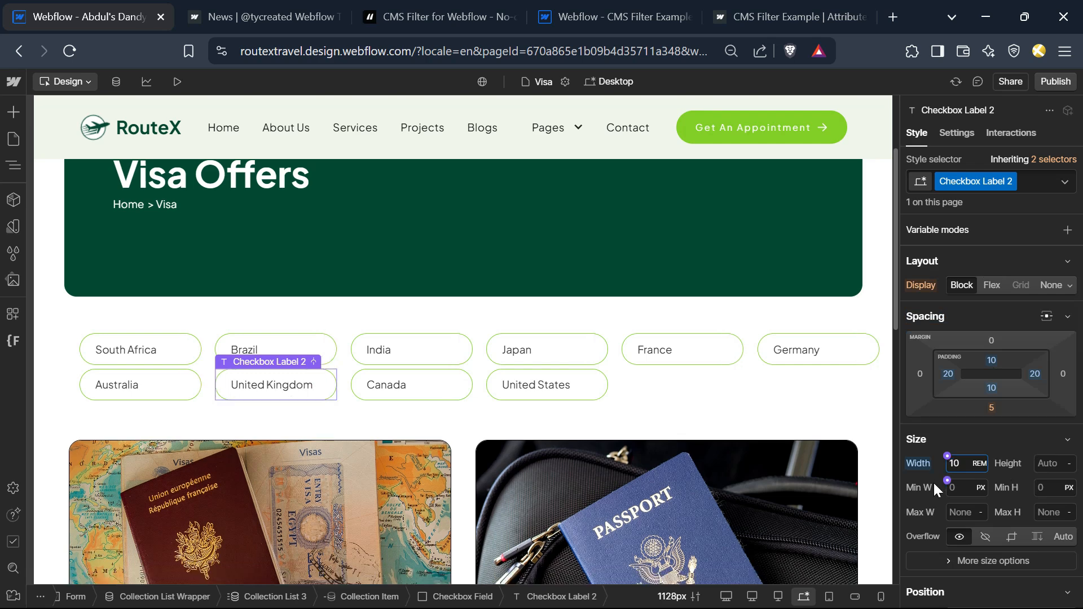
Centre the country label's text both ways with a flex layout and set the label's bottom margin to 10 px.
{"action": "left_click", "coordinate": [183, 359]}
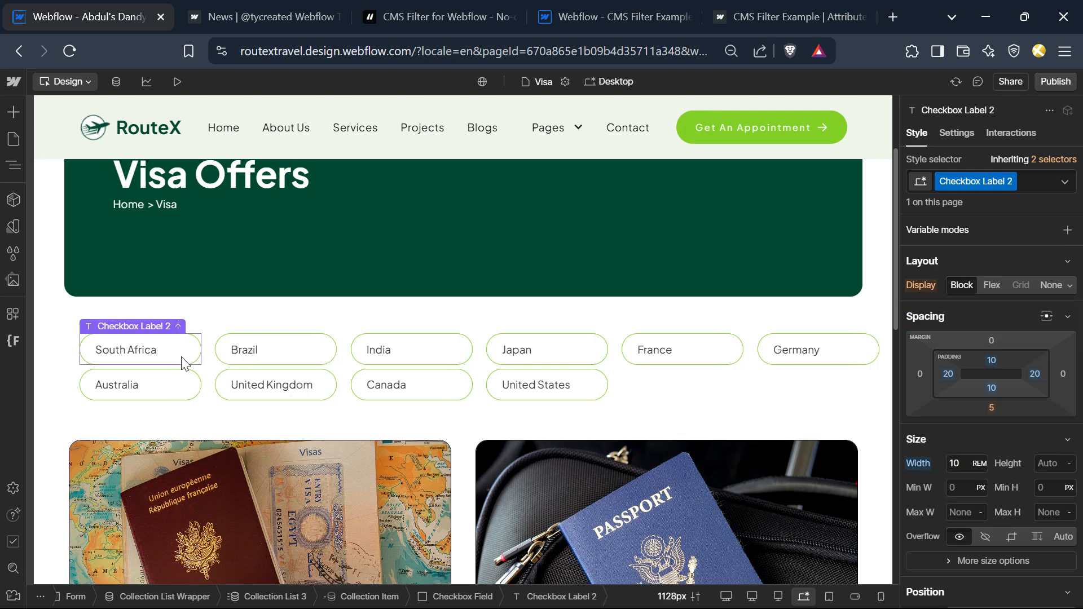
{"action": "left_click", "coordinate": [993, 286]}
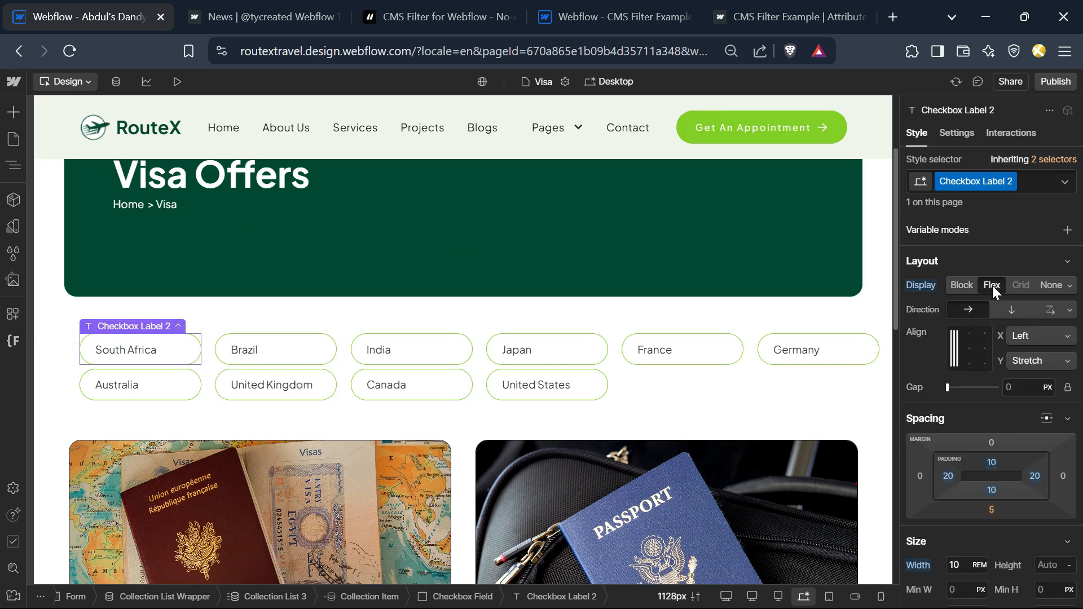
{"action": "left_click", "coordinate": [970, 348]}
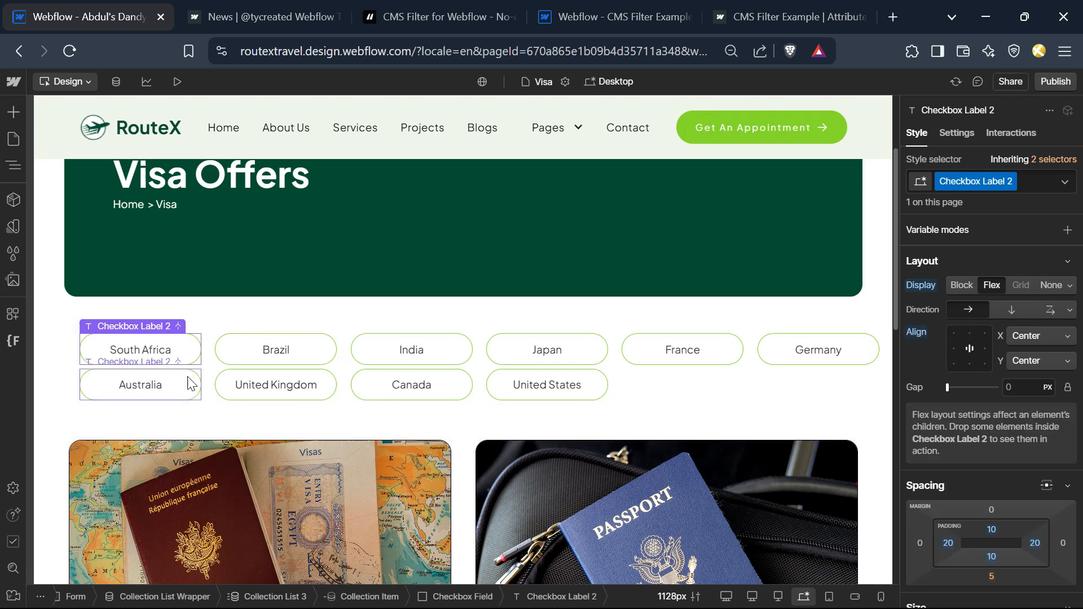
{"action": "left_click", "coordinate": [992, 576]}
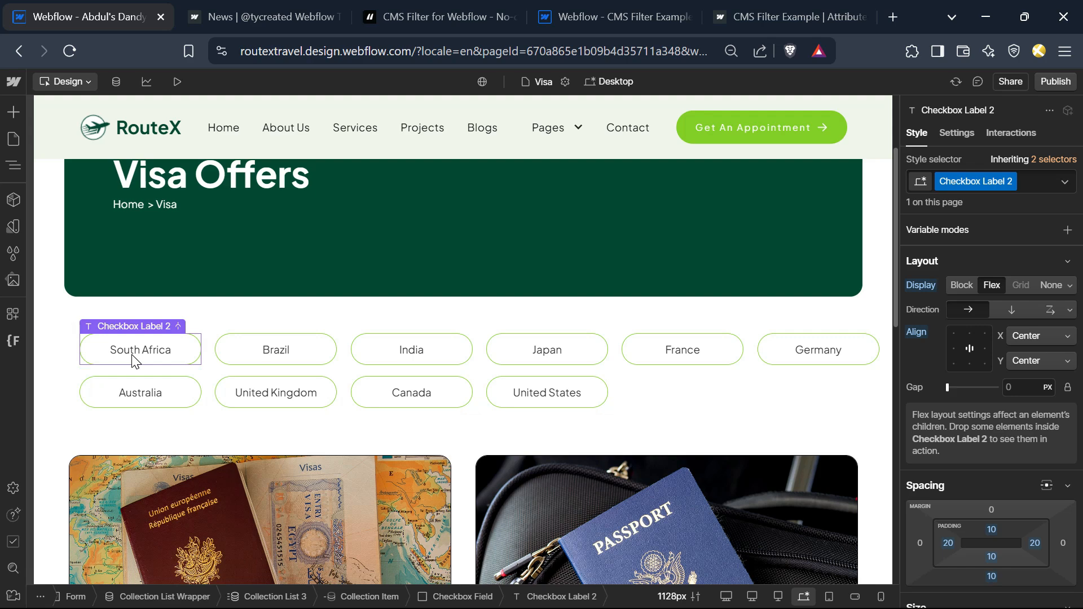
Review the additional attributes in the Finsweet CMS Filter documentation and the filter layout on the CMS Filter Example site.
{"action": "key", "text": "ctrl+3"}
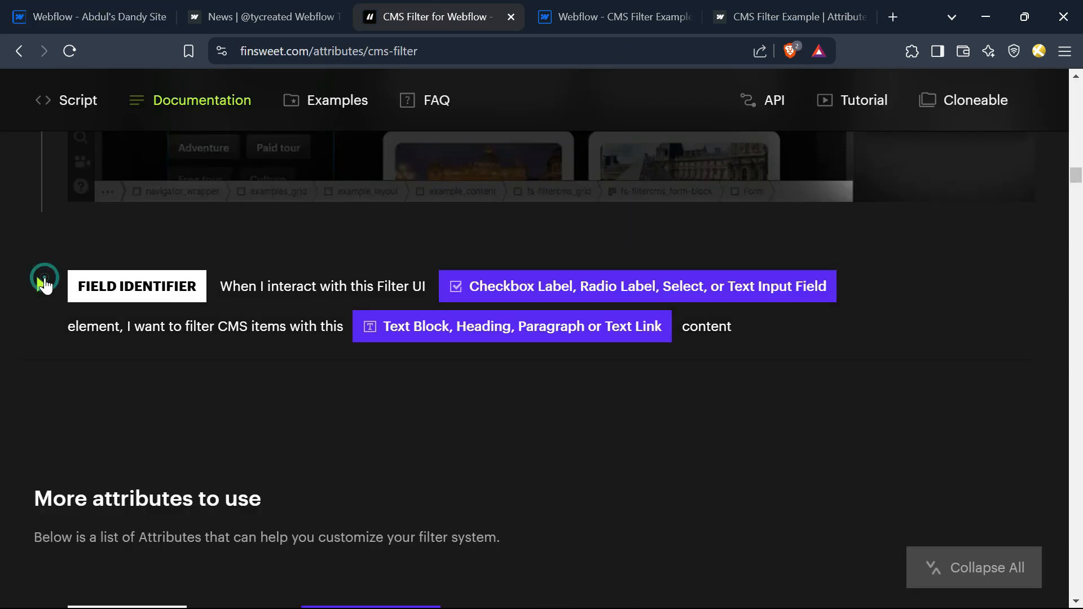
{"action": "left_click", "coordinate": [44, 280]}
{"action": "scroll", "coordinate": [36, 323], "scroll_direction": "down", "scroll_amount": 3}
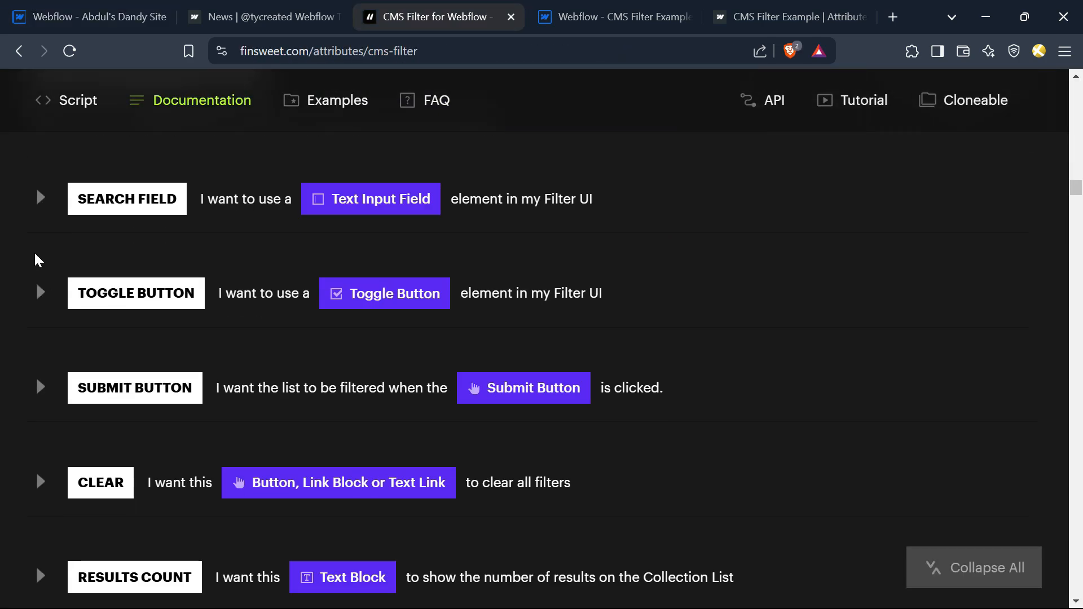
{"action": "scroll", "coordinate": [36, 259], "scroll_direction": "down", "scroll_amount": 5}
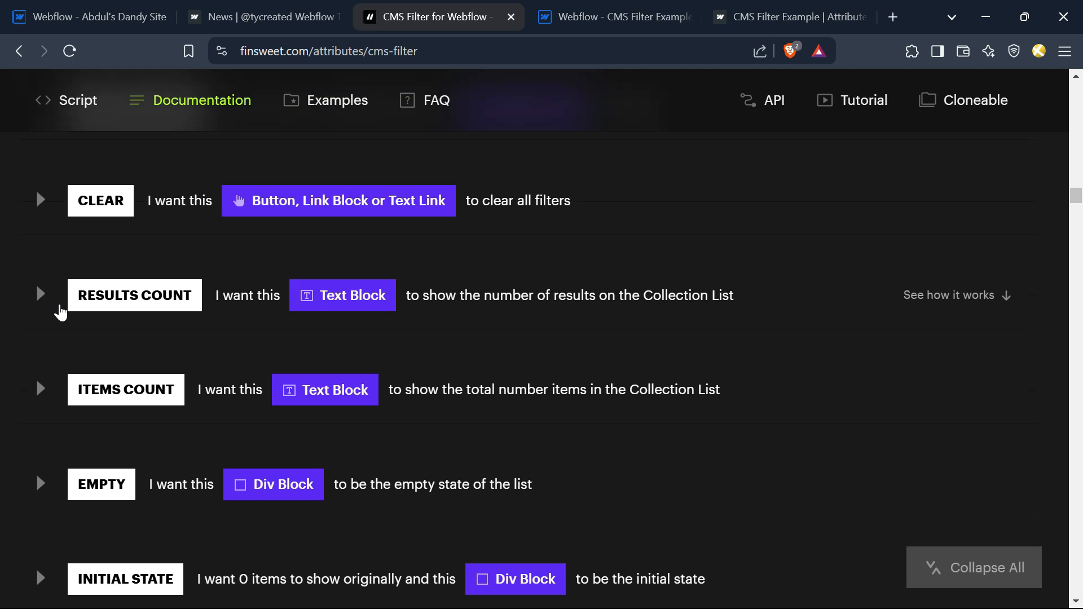
{"action": "left_click", "coordinate": [816, 8]}
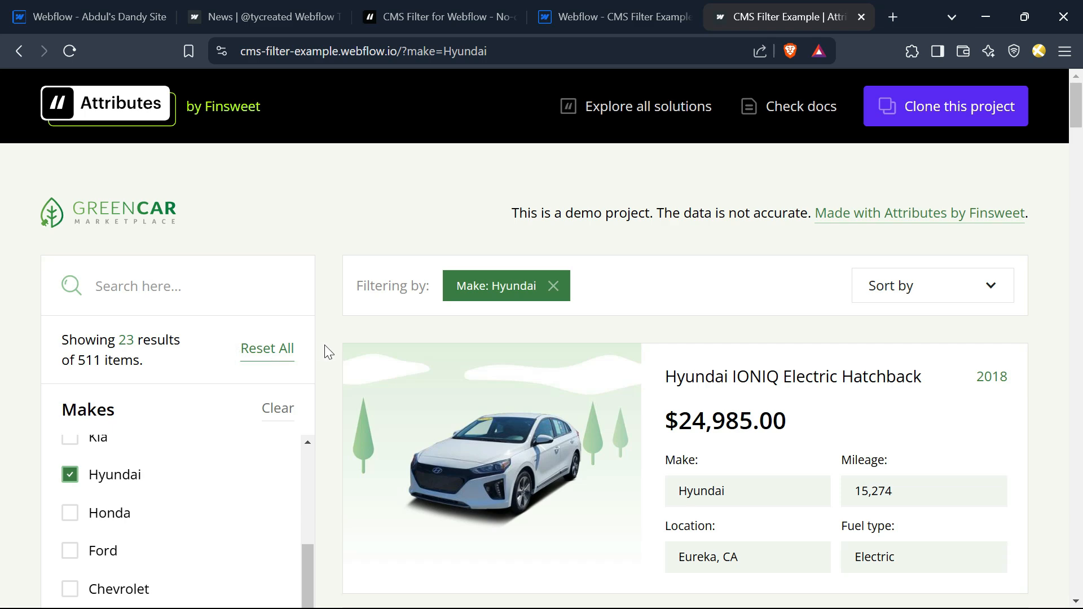
{"action": "left_click", "coordinate": [102, 14]}
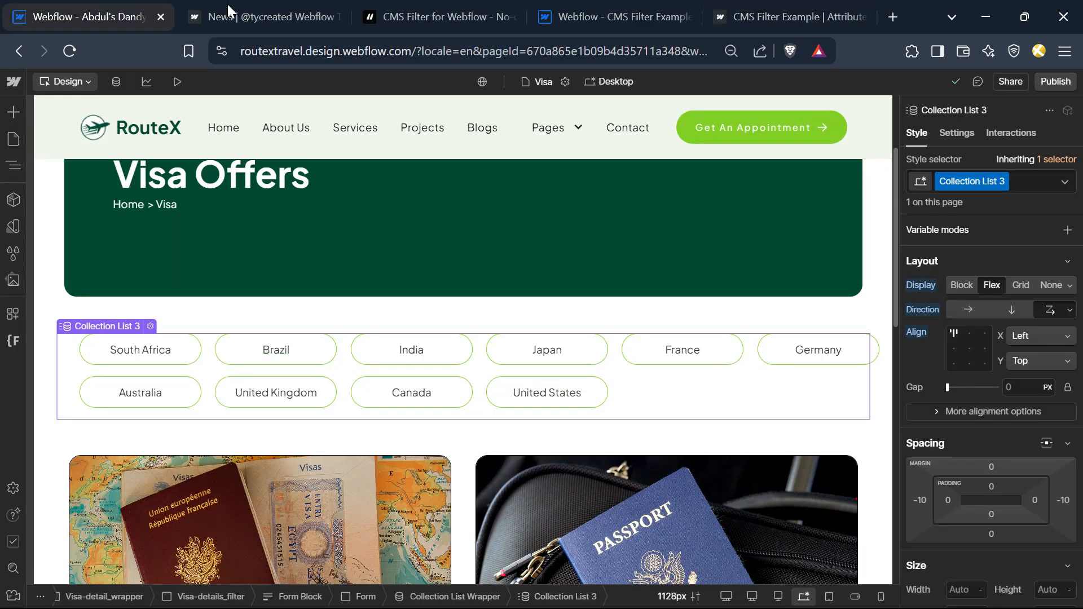
Read the Results Count section of the Finsweet CMS Filter documentation, including its attribute name, value and example.
{"action": "left_click", "coordinate": [453, 8]}
{"action": "scroll", "coordinate": [186, 457], "scroll_direction": "down", "scroll_amount": 3}
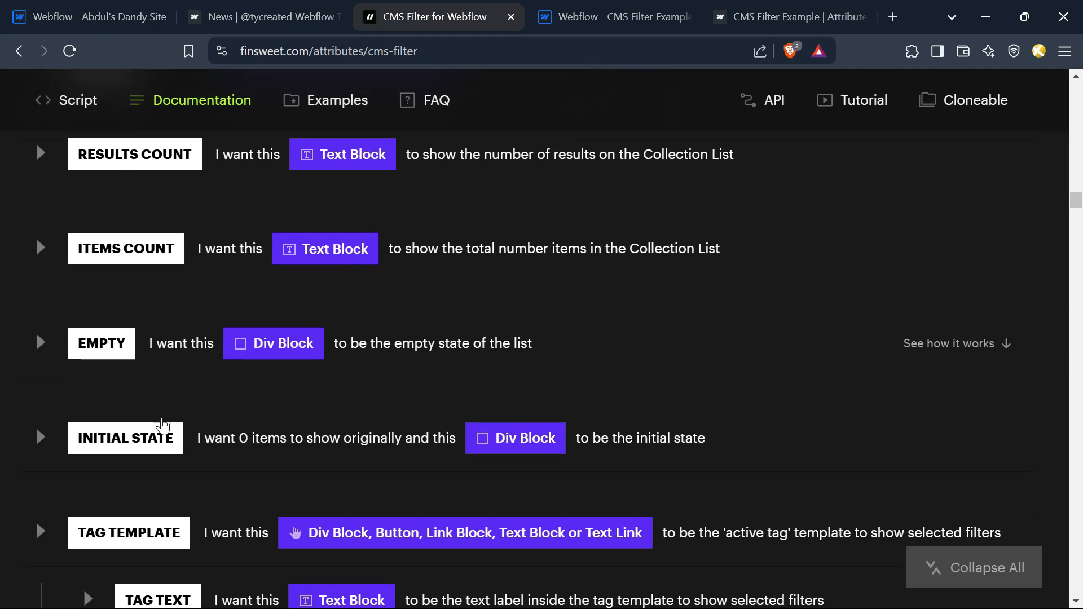
{"action": "scroll", "coordinate": [149, 345], "scroll_direction": "up", "scroll_amount": 2}
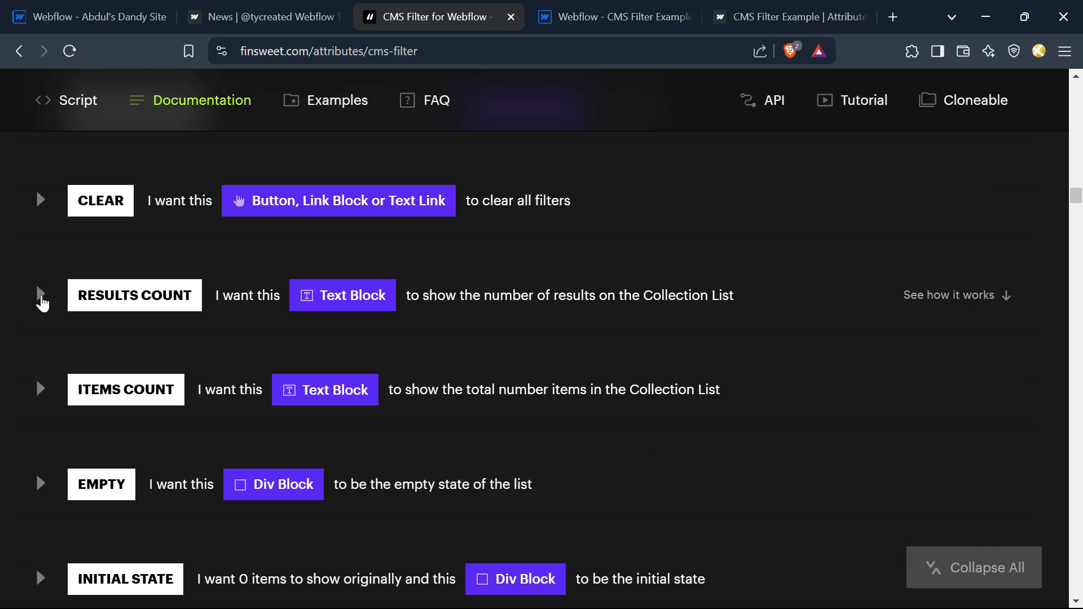
{"action": "left_click", "coordinate": [42, 299]}
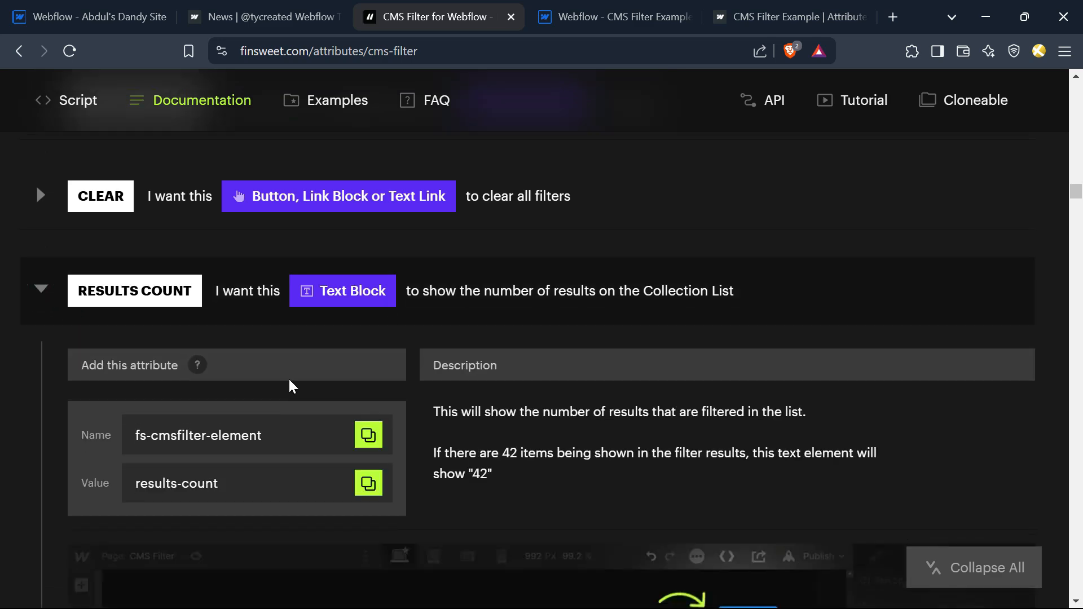
{"action": "scroll", "coordinate": [289, 381], "scroll_direction": "down", "scroll_amount": 5}
{"action": "scroll", "coordinate": [414, 444], "scroll_direction": "up", "scroll_amount": 2}
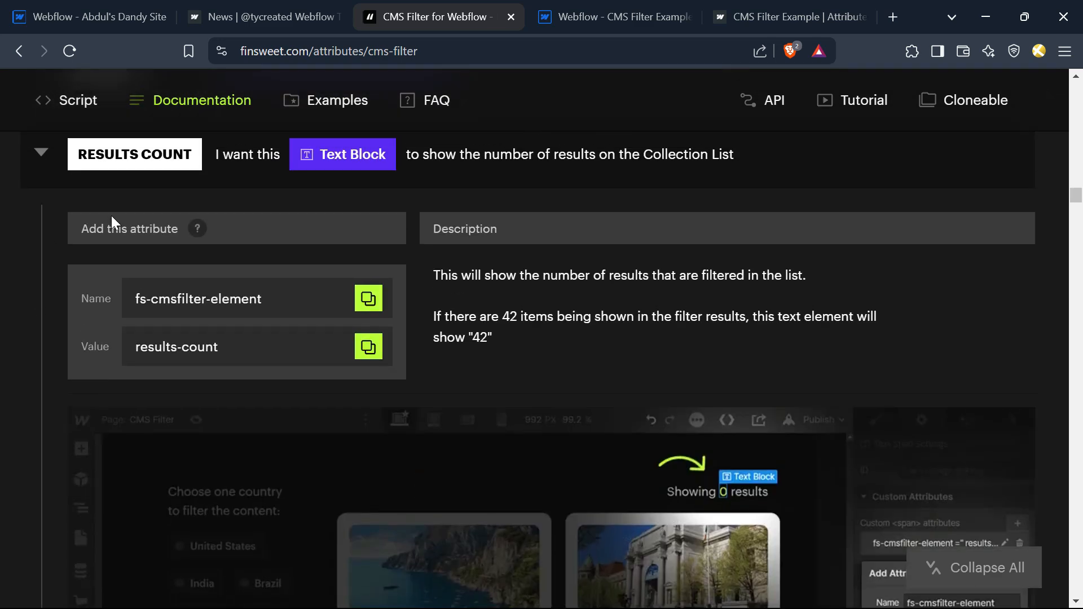
{"action": "scroll", "coordinate": [646, 493], "scroll_direction": "down", "scroll_amount": 4}
{"action": "scroll", "coordinate": [472, 452], "scroll_direction": "up", "scroll_amount": 6}
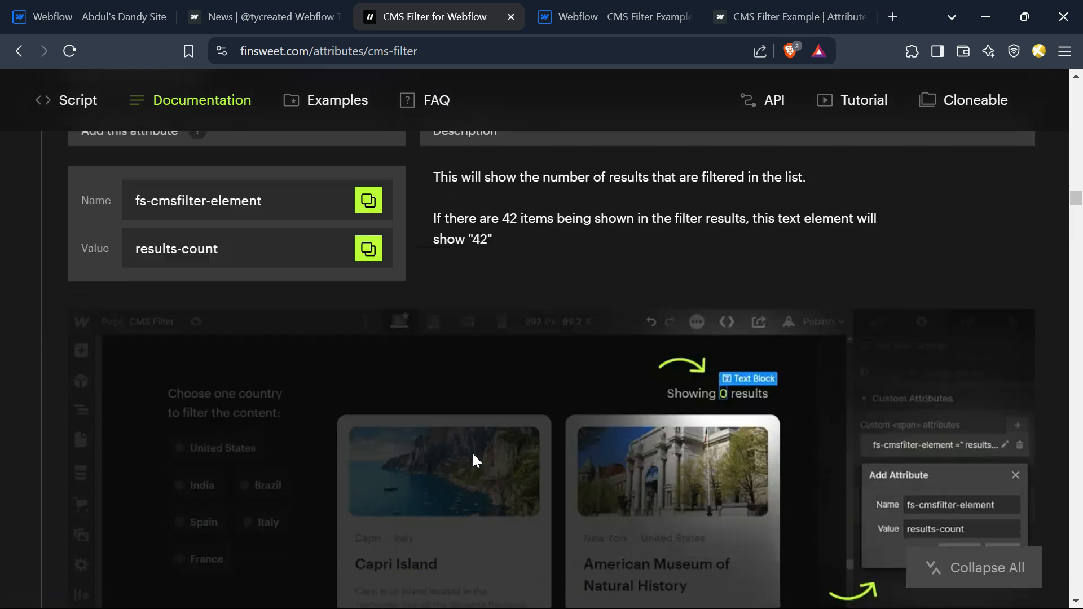
Back in Webflow, add a field label to the filter's Form element and set its text to "Countries".
{"action": "left_click", "coordinate": [88, 16]}
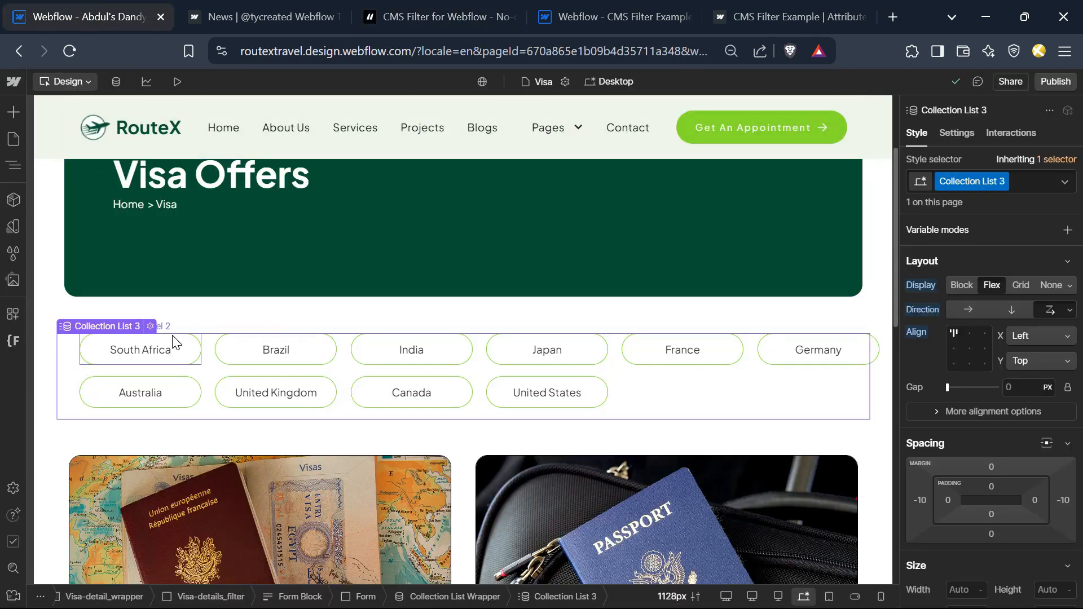
{"action": "left_click", "coordinate": [364, 597]}
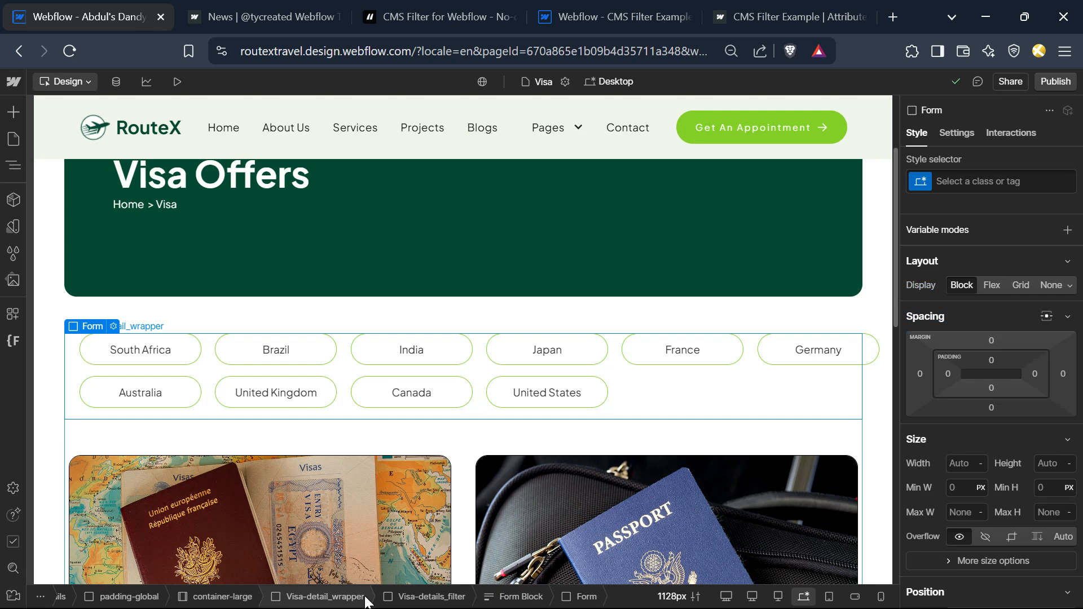
{"action": "key", "text": "ctrl+k"}
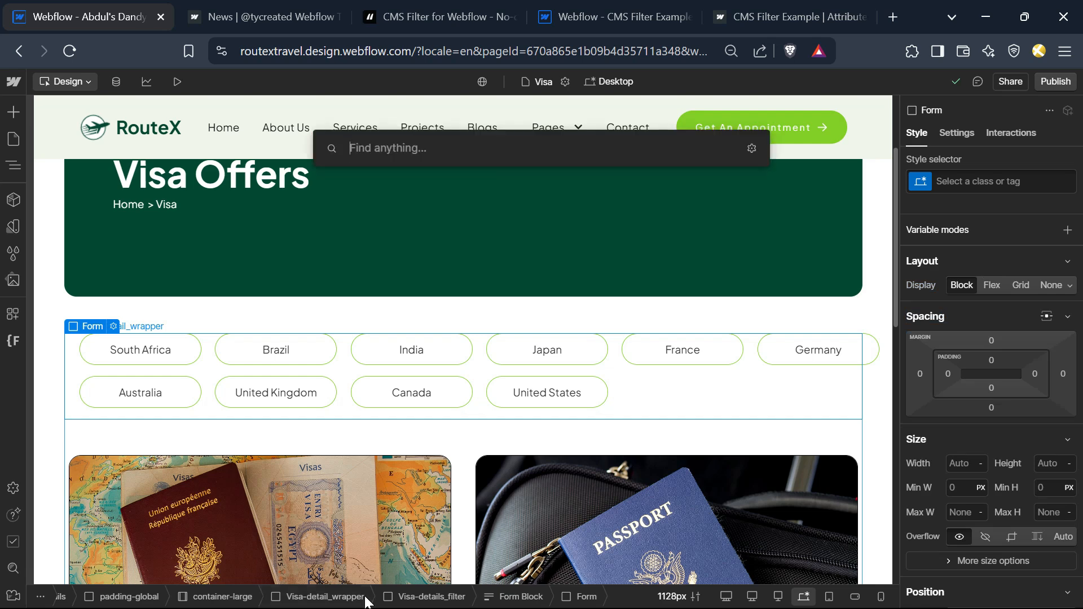
{"action": "type", "text": "label"}
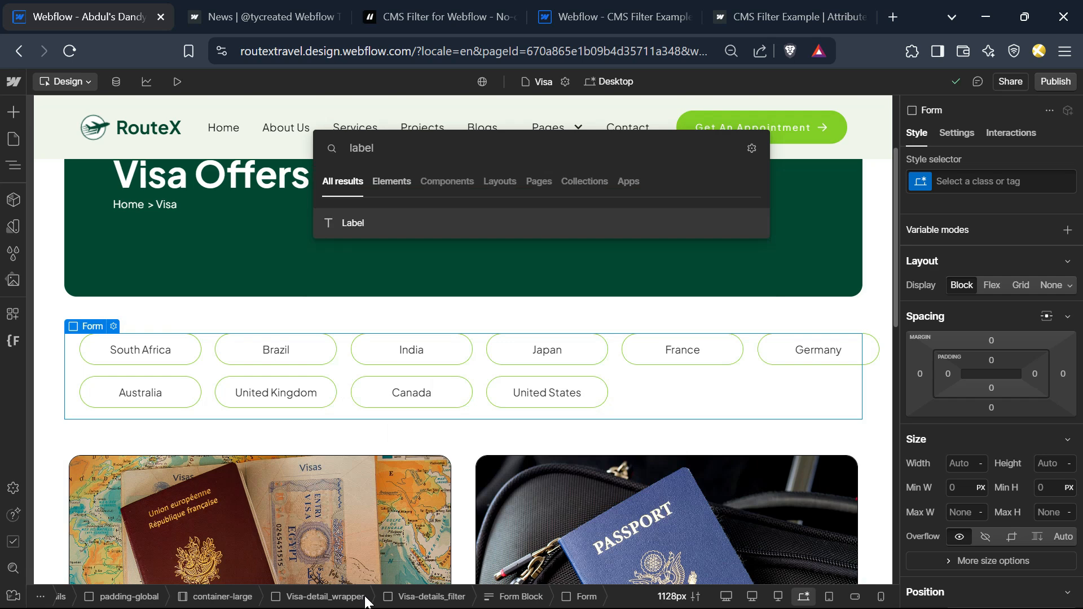
{"action": "key", "text": "Return"}
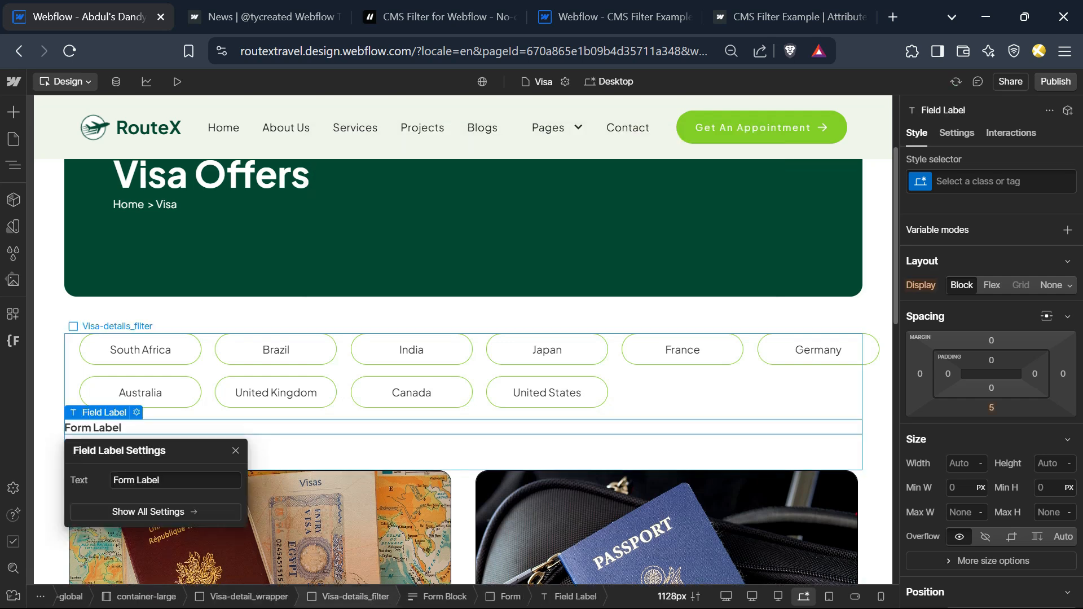
{"action": "left_click", "coordinate": [957, 134]}
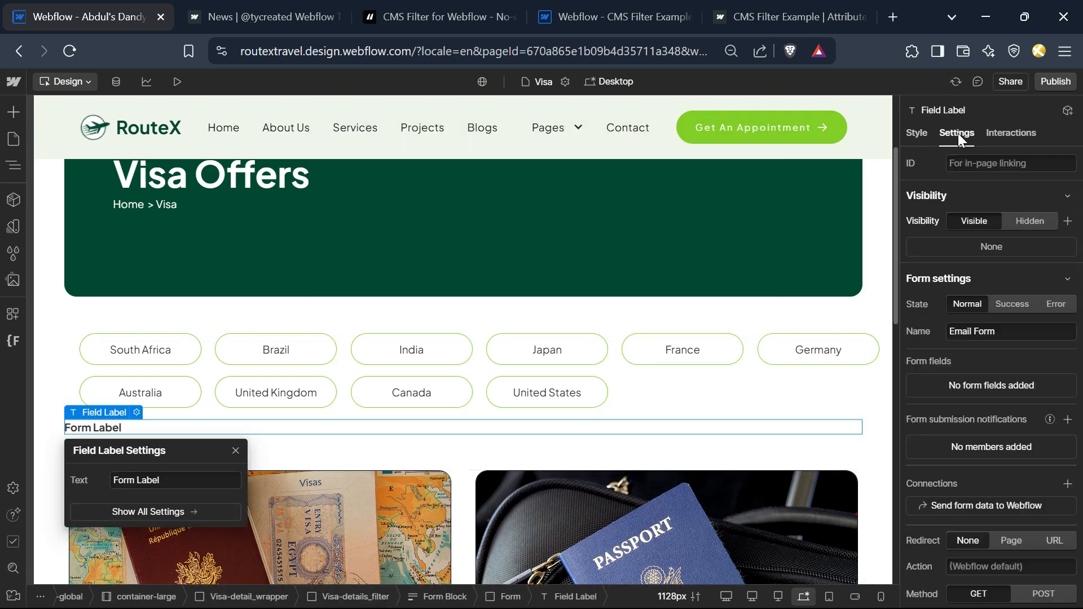
{"action": "scroll", "coordinate": [987, 539], "scroll_direction": "down", "scroll_amount": 5}
{"action": "triple_click", "coordinate": [992, 322]}
{"action": "type", "text": "Countries"}
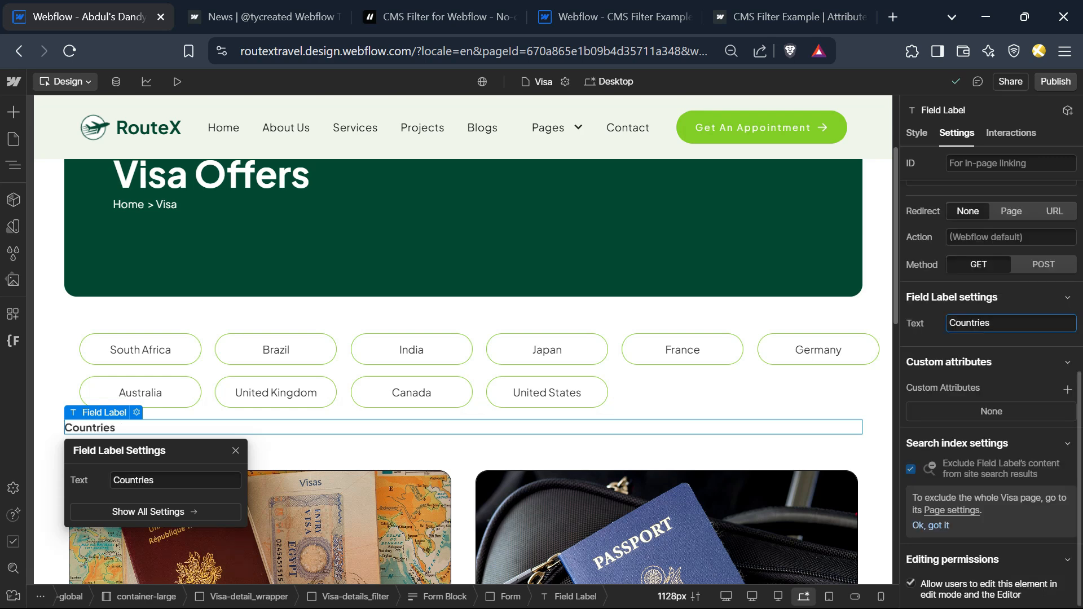
Move the Countries field label above the Collection List Wrapper inside the form and wrap it in a Div Block.
{"action": "left_click", "coordinate": [119, 409]}
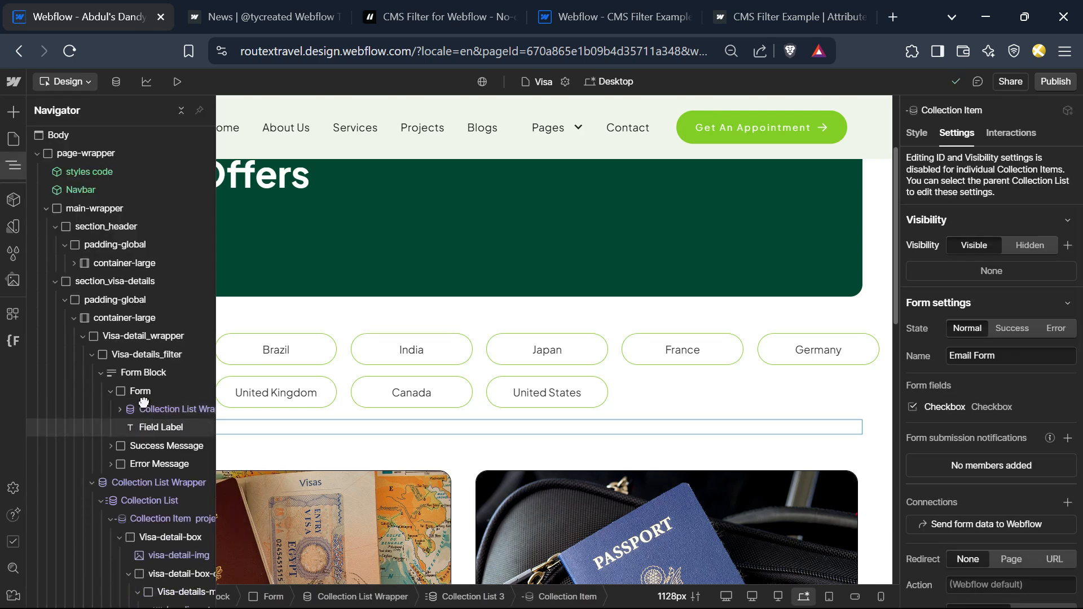
{"action": "left_click_drag", "start_coordinate": [140, 428], "coordinate": [144, 402]}
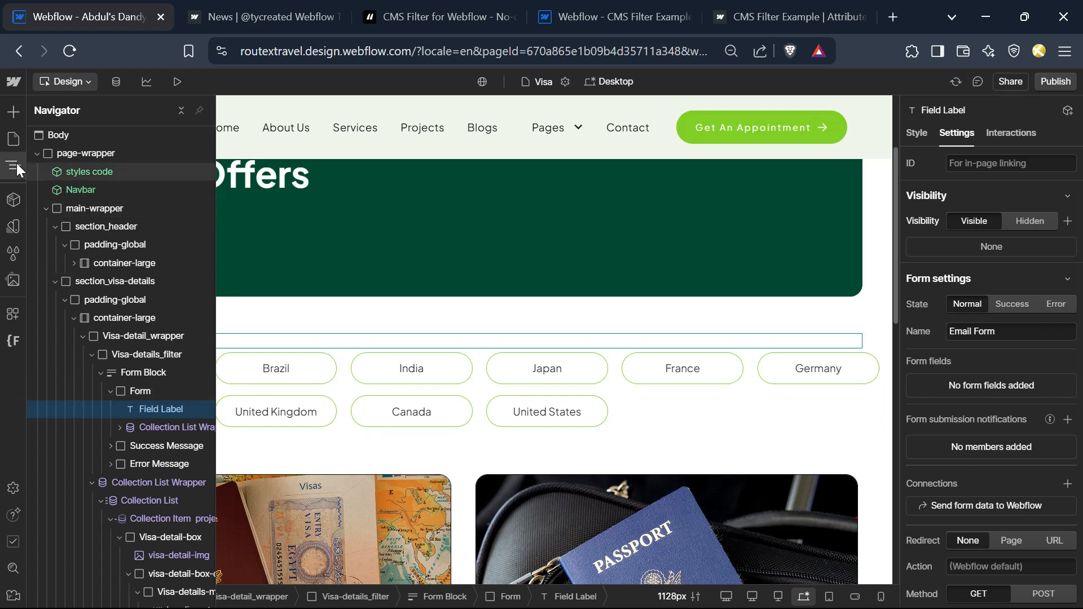
{"action": "right_click", "coordinate": [172, 411]}
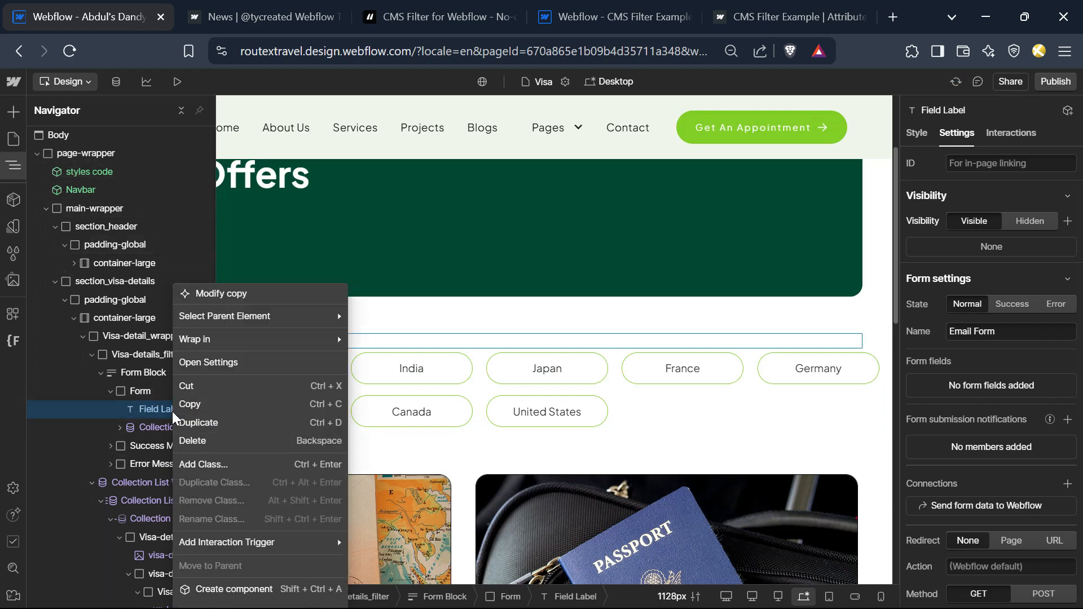
{"action": "mouse_move", "coordinate": [310, 336]}
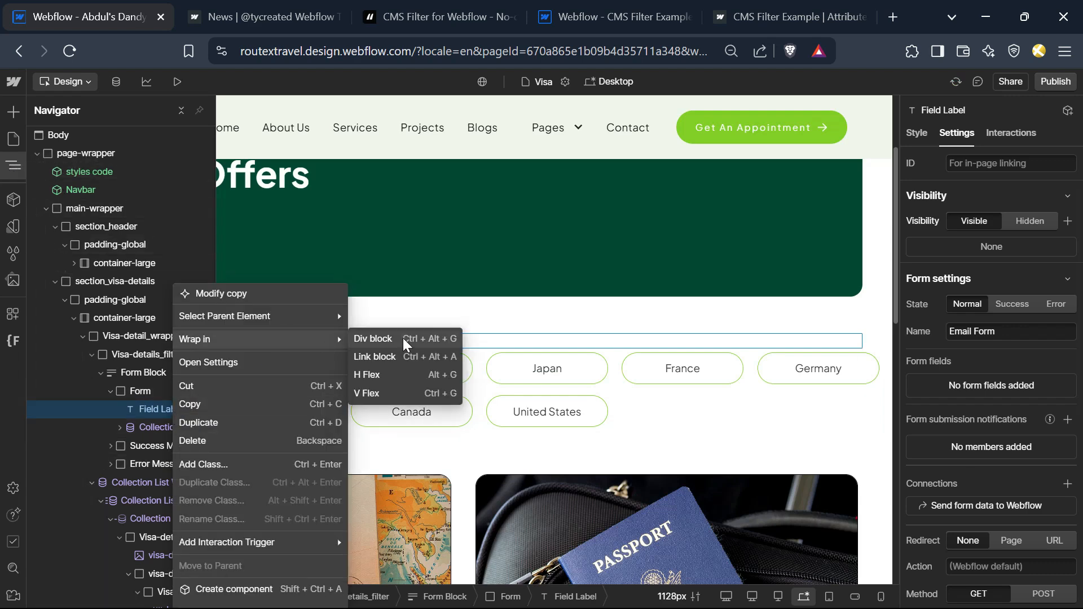
{"action": "left_click", "coordinate": [403, 338]}
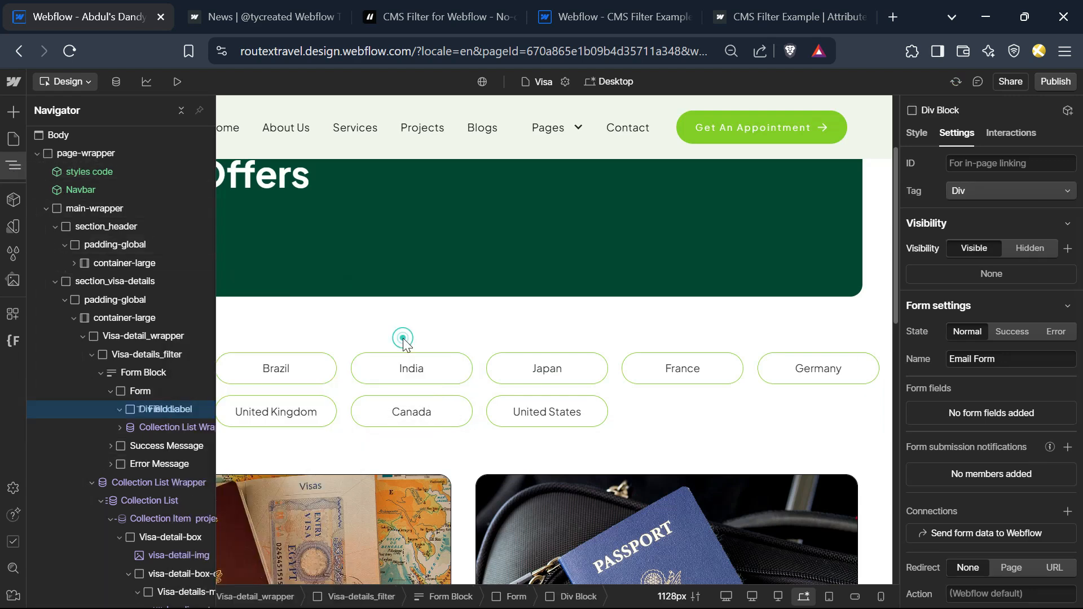
Assign the new class "Visa- filter-header" to the Div Block around the Countries label.
{"action": "left_click", "coordinate": [919, 139]}
{"action": "left_click", "coordinate": [993, 181]}
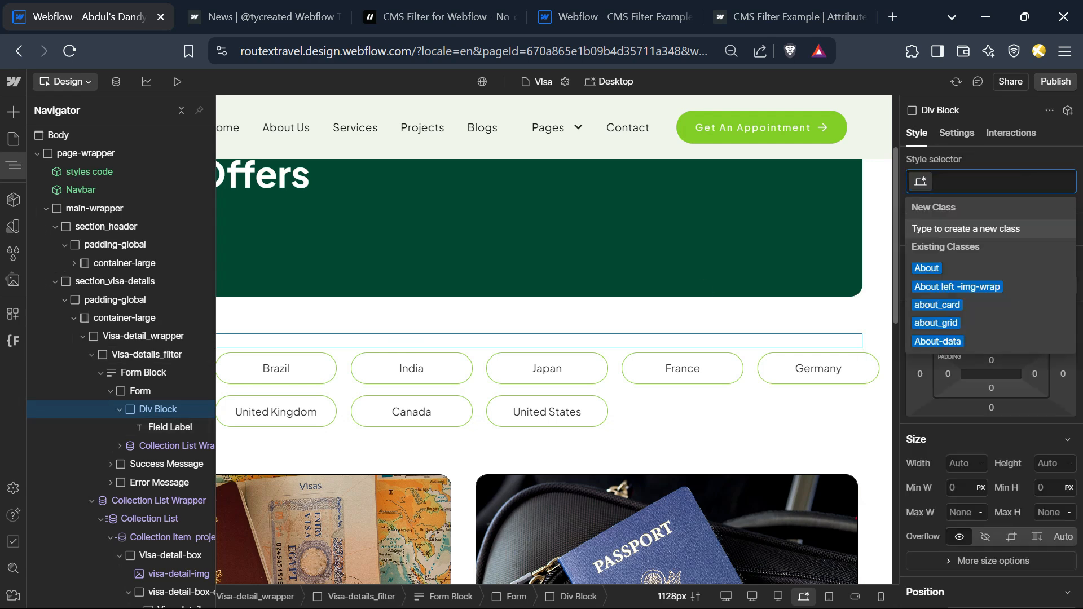
{"action": "type", "text": "Visa- filter-header"}
{"action": "key", "text": "Return"}
Set the filter header div to a horizontal flex layout with its children spaced between.
{"action": "left_click", "coordinate": [837, 331]}
{"action": "left_click", "coordinate": [993, 289]}
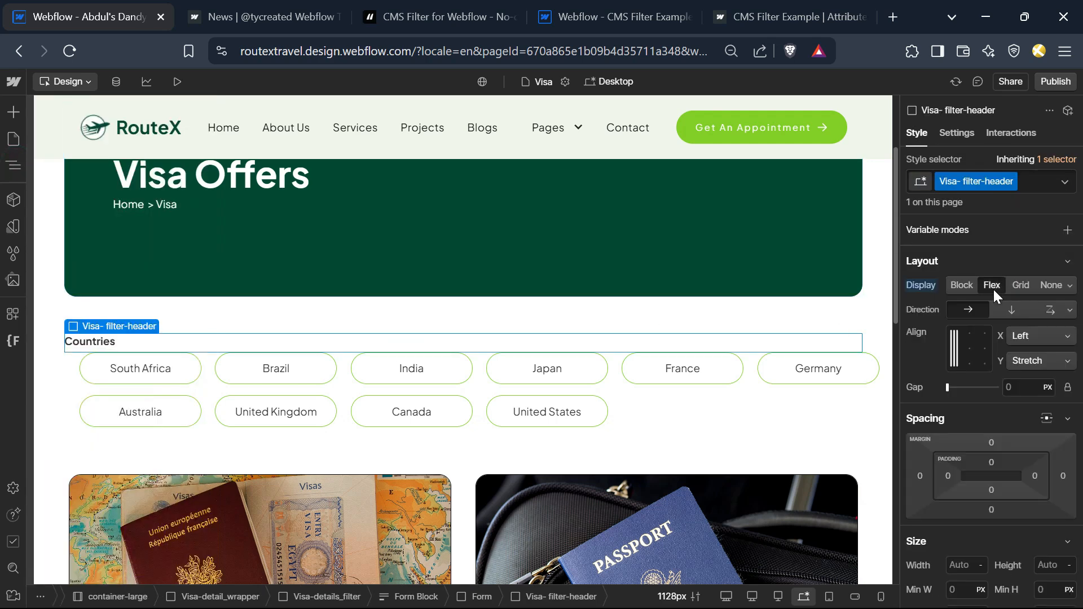
{"action": "left_click", "coordinate": [1069, 336]}
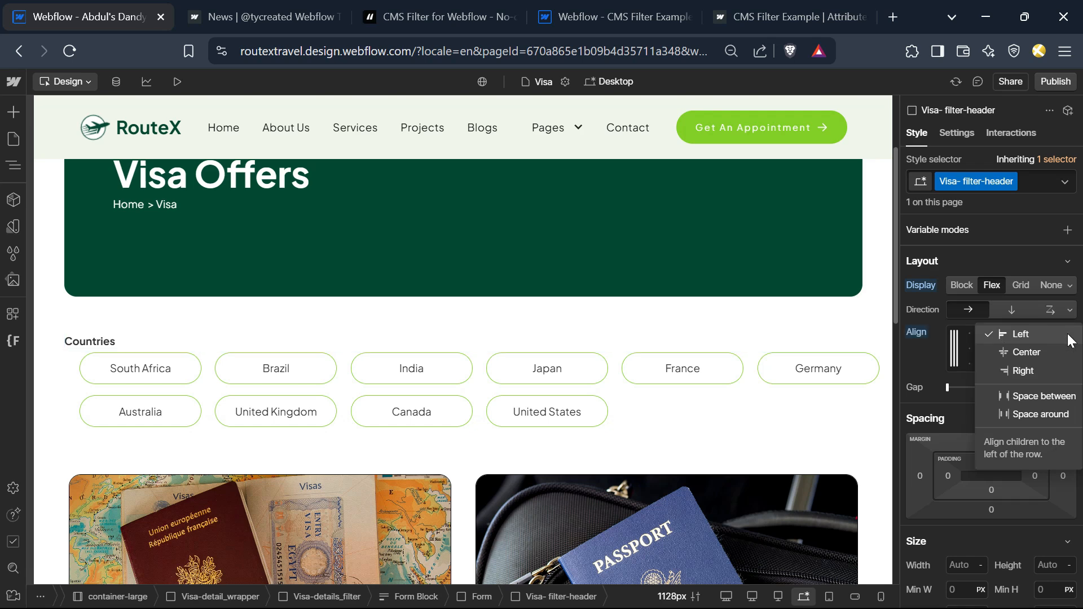
{"action": "left_click", "coordinate": [1053, 398]}
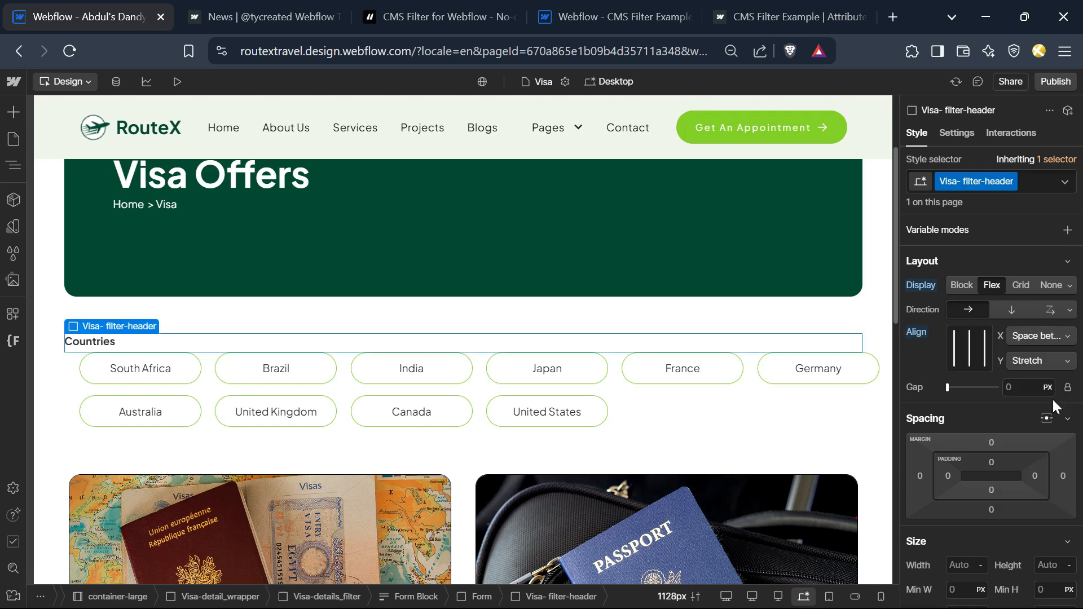
Add a Text Block inside the Visa- filter-header div.
{"action": "key", "text": "ctrl+k"}
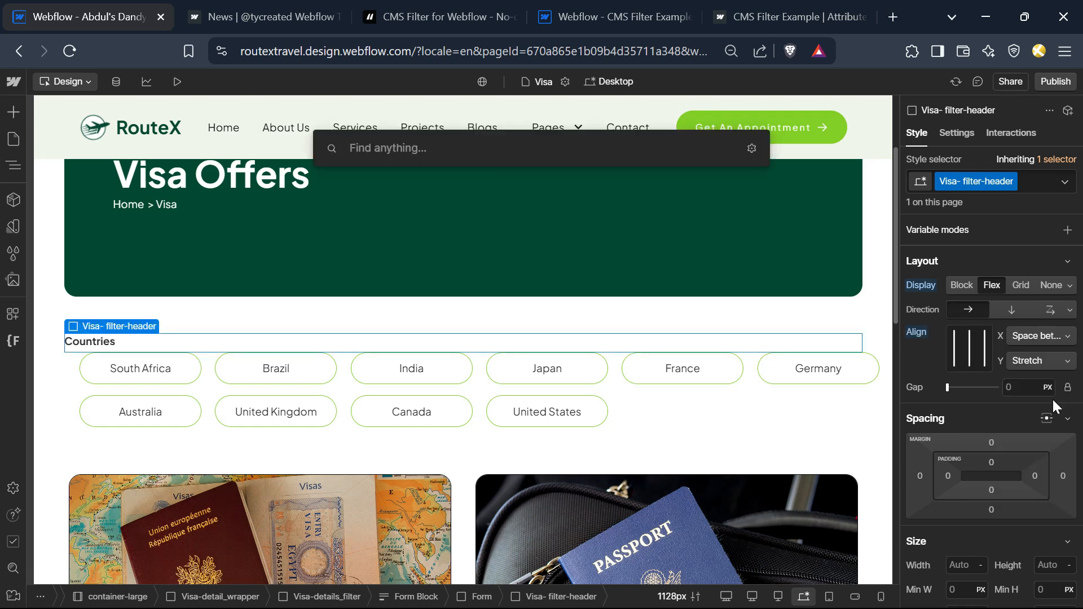
{"action": "type", "text": "tex"}
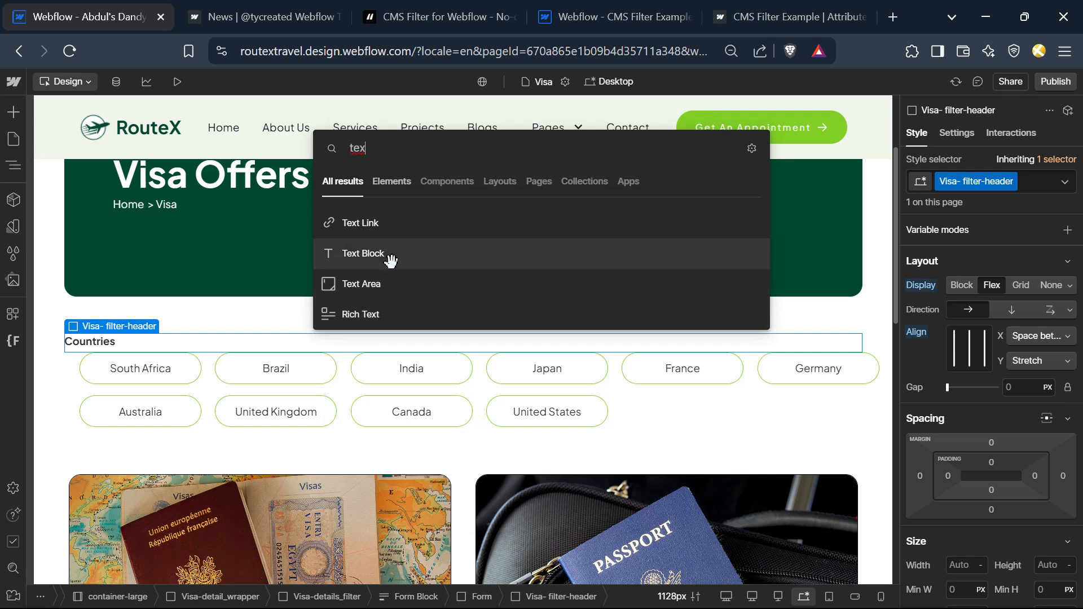
{"action": "left_click", "coordinate": [389, 264]}
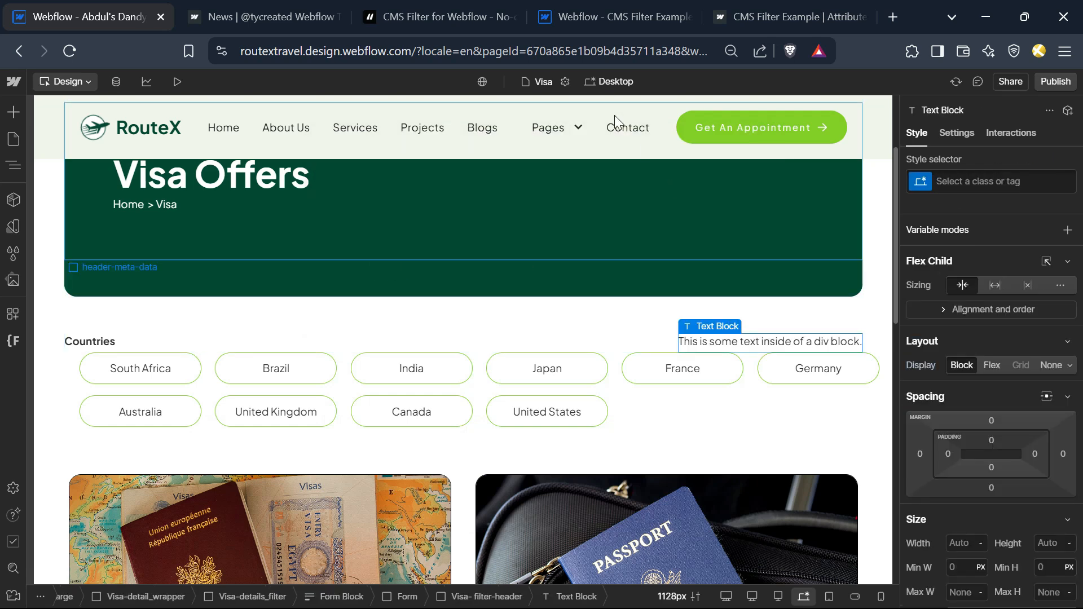
Copy the results sentence from the CMS Filter Example page and set the Webflow text block to "Showing 23 results of 511 items." on one line.
{"action": "left_click", "coordinate": [750, 5]}
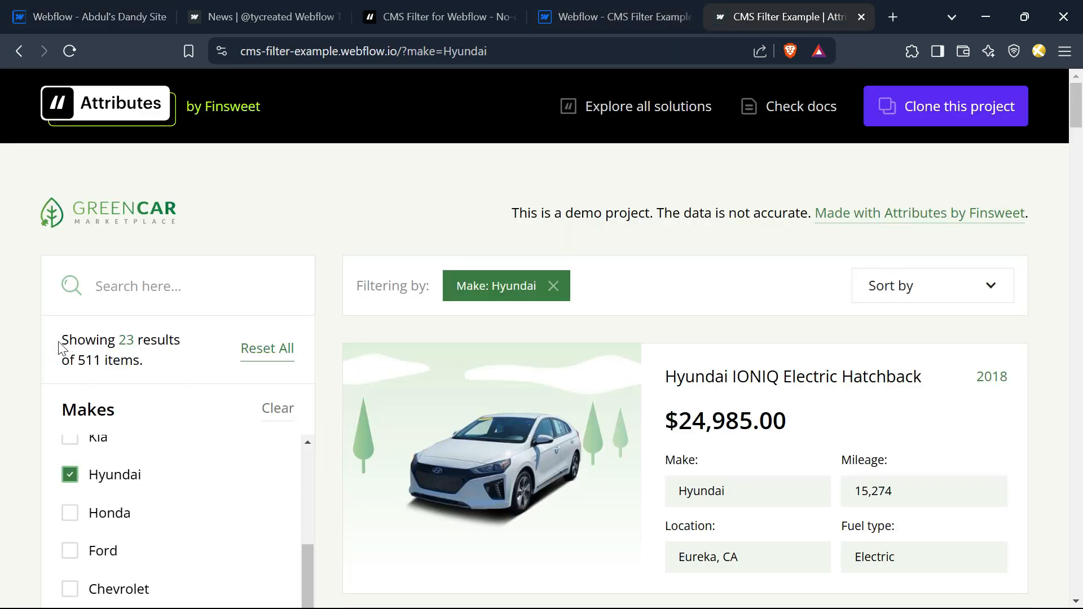
{"action": "left_click_drag", "start_coordinate": [99, 339], "coordinate": [148, 364]}
{"action": "key", "text": "ctrl+c"}
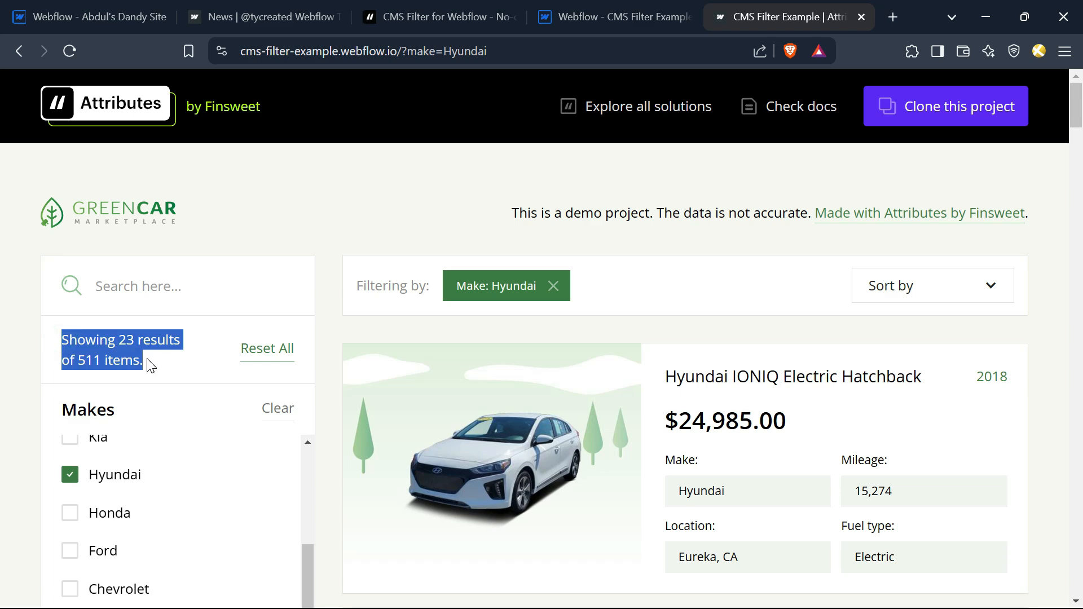
{"action": "left_click", "coordinate": [83, 10]}
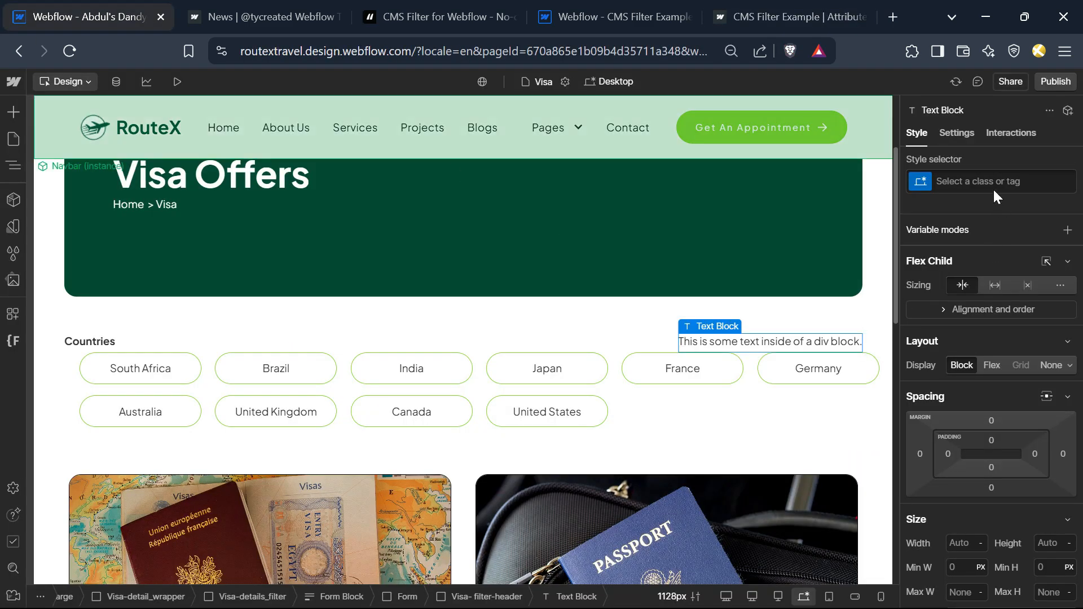
{"action": "left_click", "coordinate": [959, 130]}
{"action": "scroll", "coordinate": [965, 508], "scroll_direction": "down", "scroll_amount": 5}
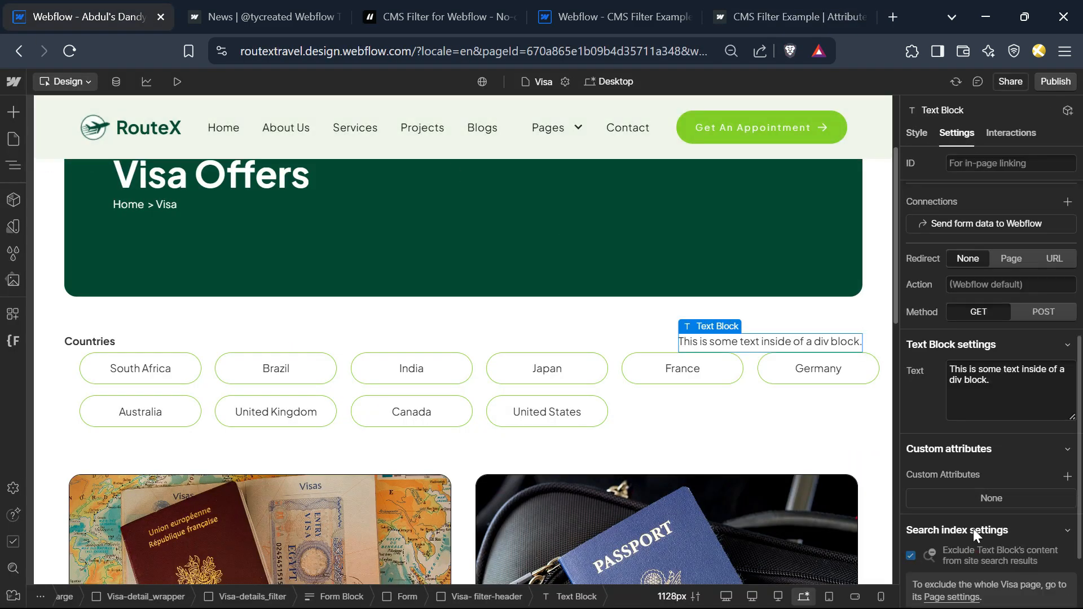
{"action": "triple_click", "coordinate": [970, 389]}
{"action": "key", "text": "ctrl+v"}
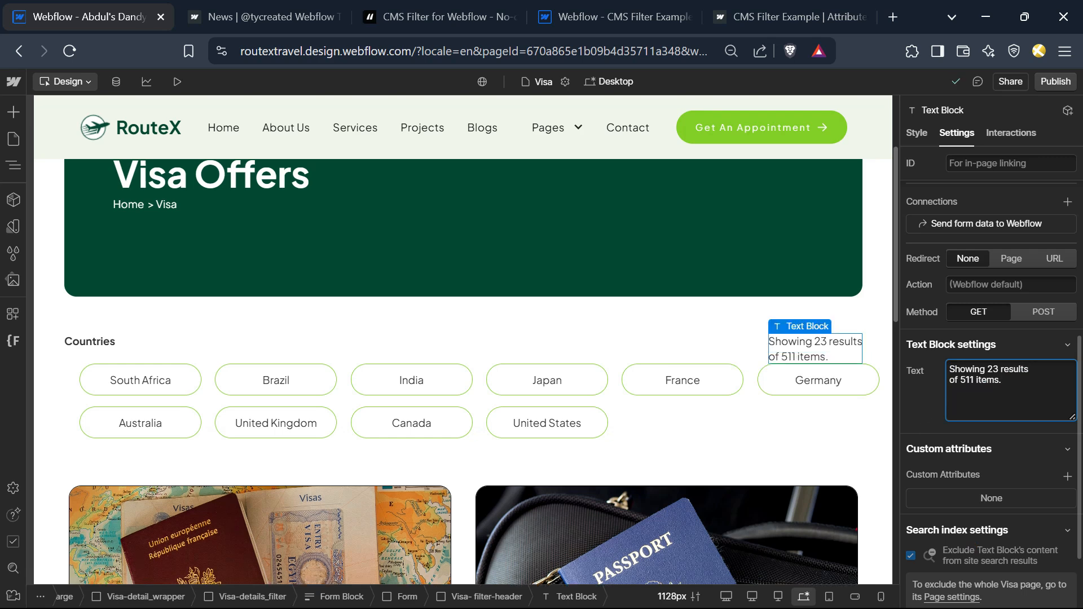
{"action": "key", "text": "BackSpace"}
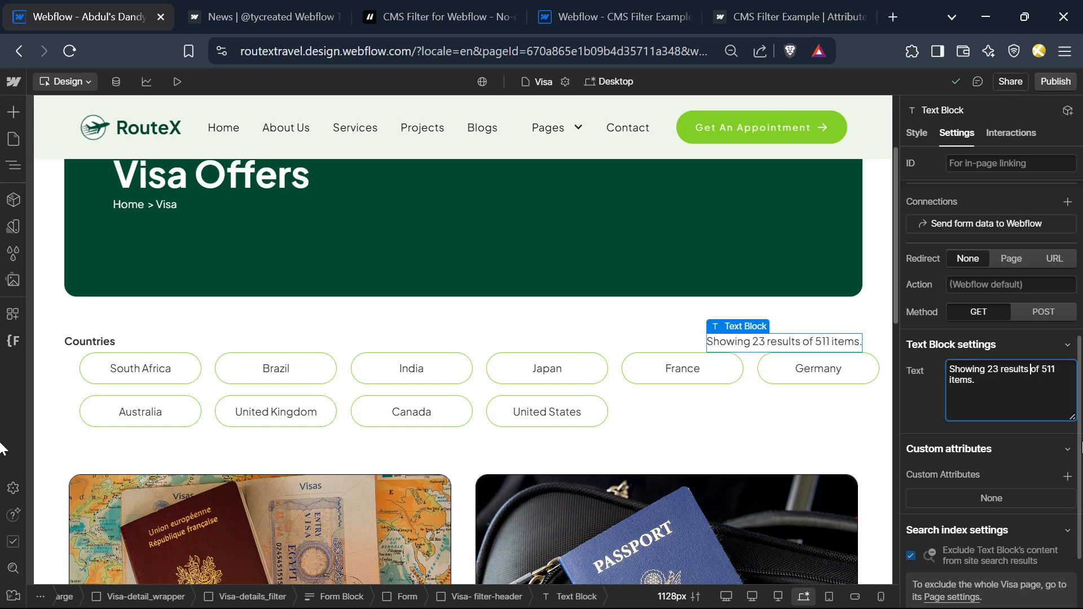
Set the bottom padding of the Visa- filter-header div to 2rem.
{"action": "left_click", "coordinate": [239, 347]}
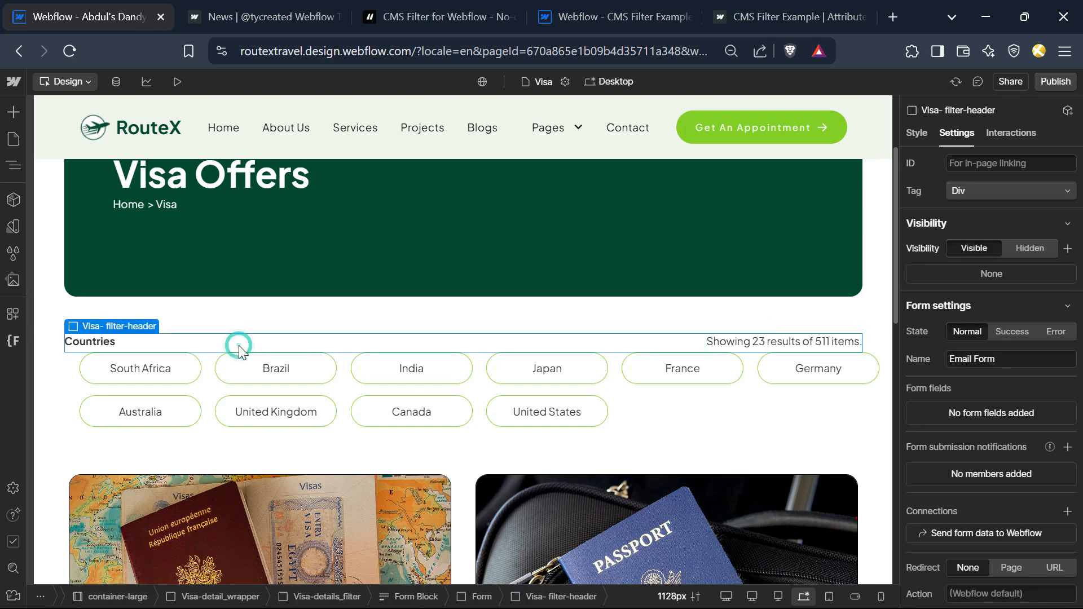
{"action": "left_click", "coordinate": [917, 136]}
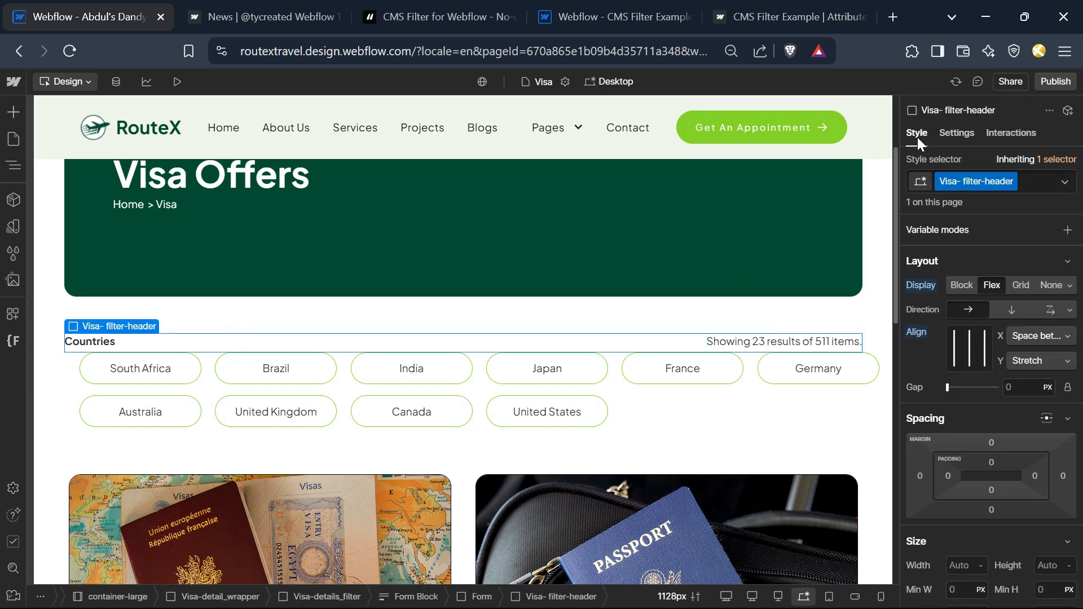
{"action": "left_click", "coordinate": [992, 489]}
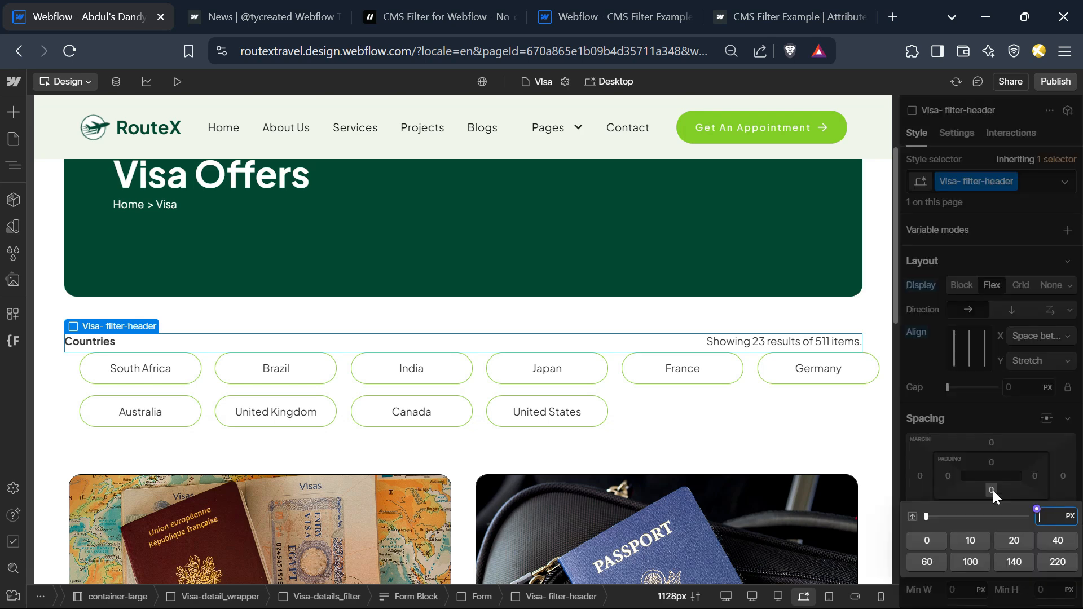
{"action": "type", "text": "2rem"}
{"action": "key", "text": "Return"}
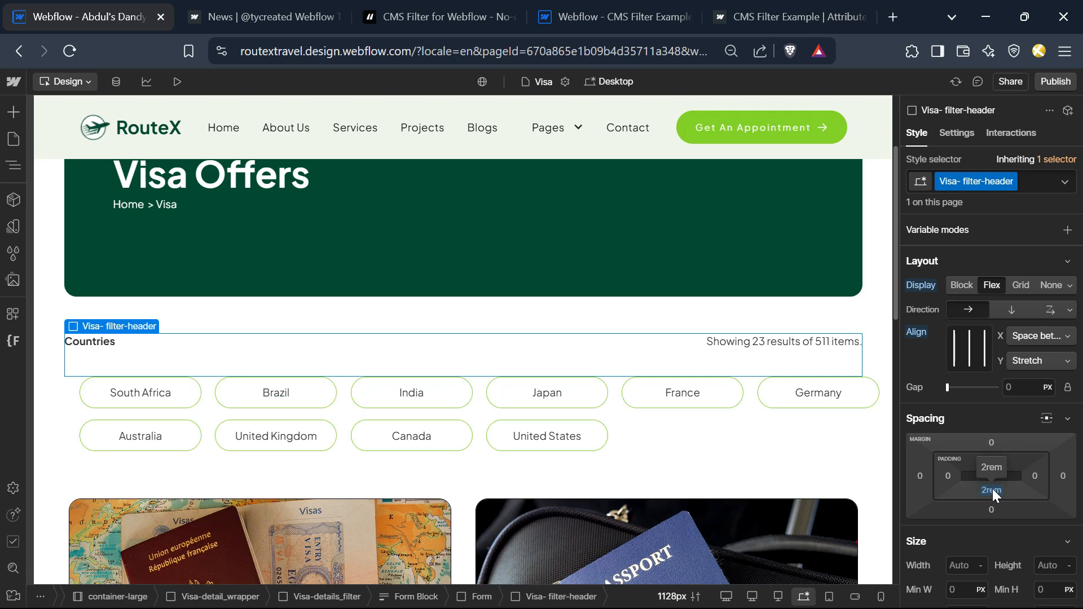
Wrap the number 23 in the results text in a text span and give it the new class "span bhai".
{"action": "left_click", "coordinate": [759, 350]}
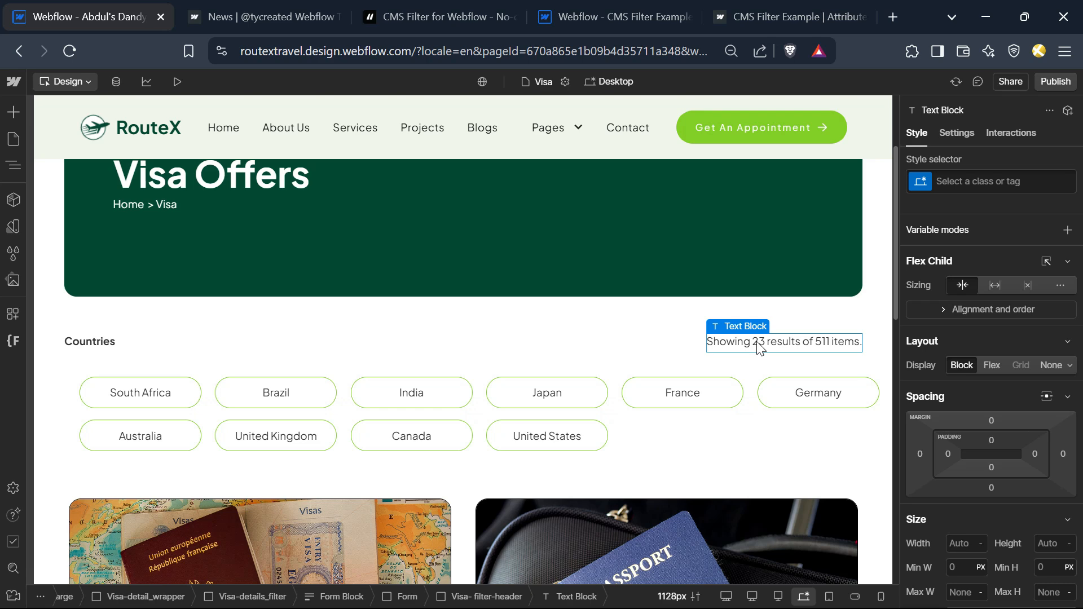
{"action": "double_click", "coordinate": [758, 345]}
{"action": "key", "text": "shift+Left"}
{"action": "key", "text": "shift+Left"}
{"action": "key", "text": "shift+Left"}
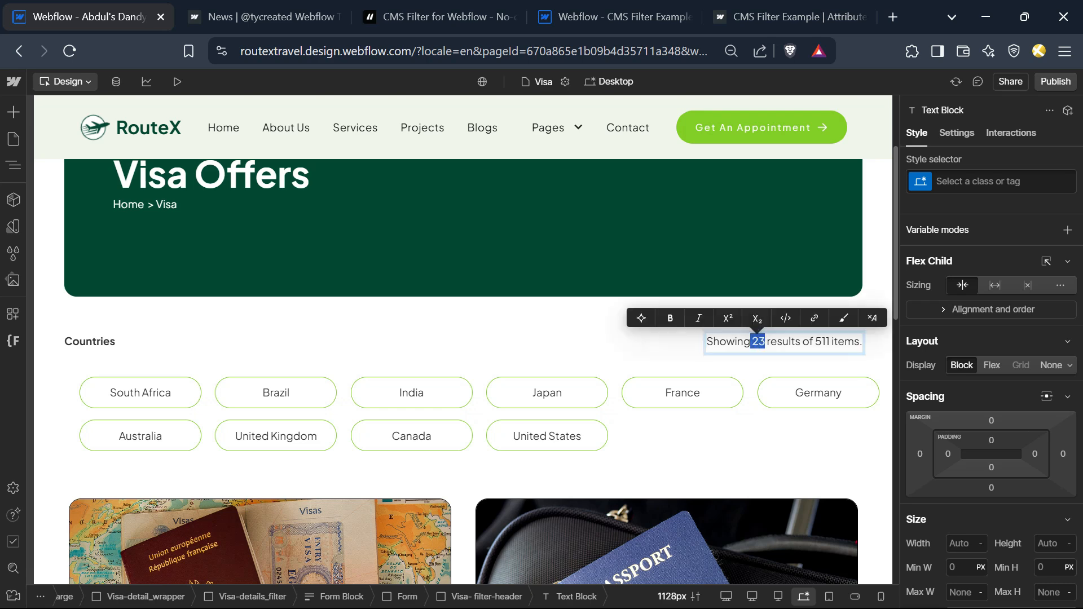
{"action": "left_click", "coordinate": [839, 314]}
{"action": "left_click", "coordinate": [959, 182]}
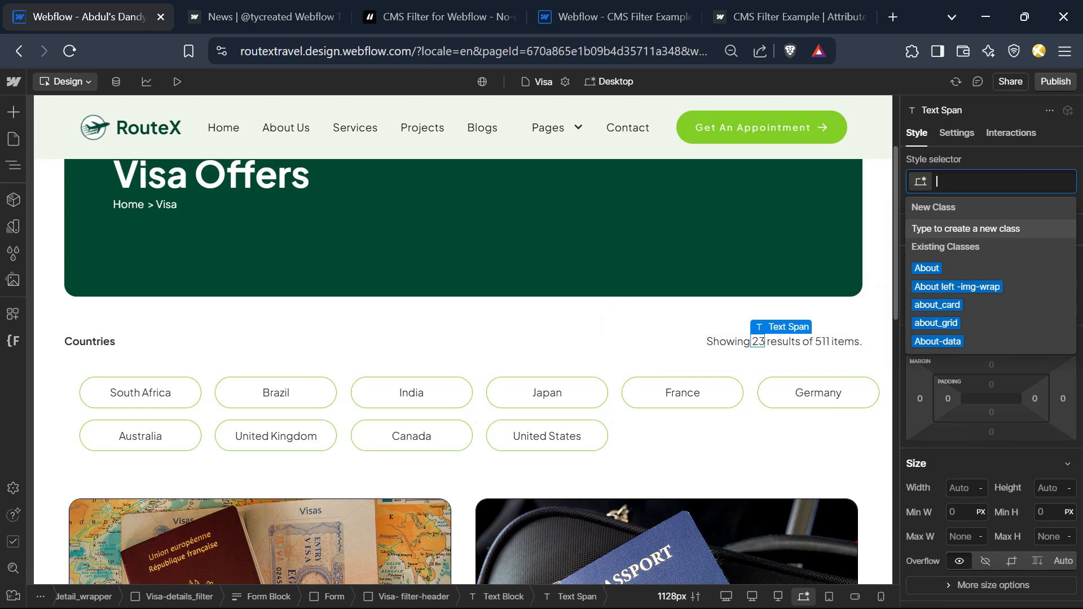
{"action": "type", "text": "span bhai"}
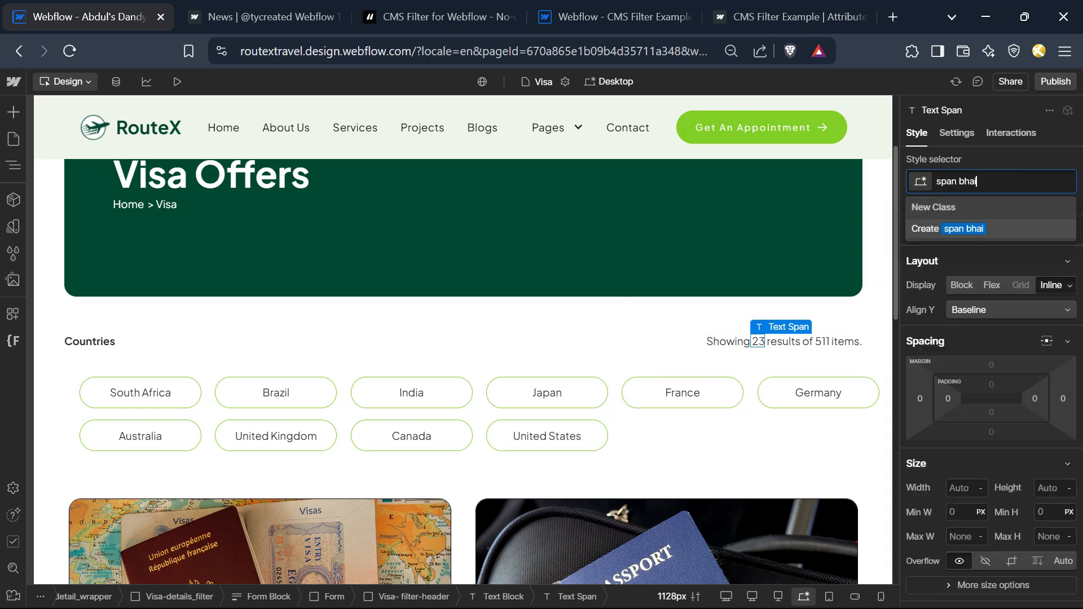
{"action": "key", "text": "Return"}
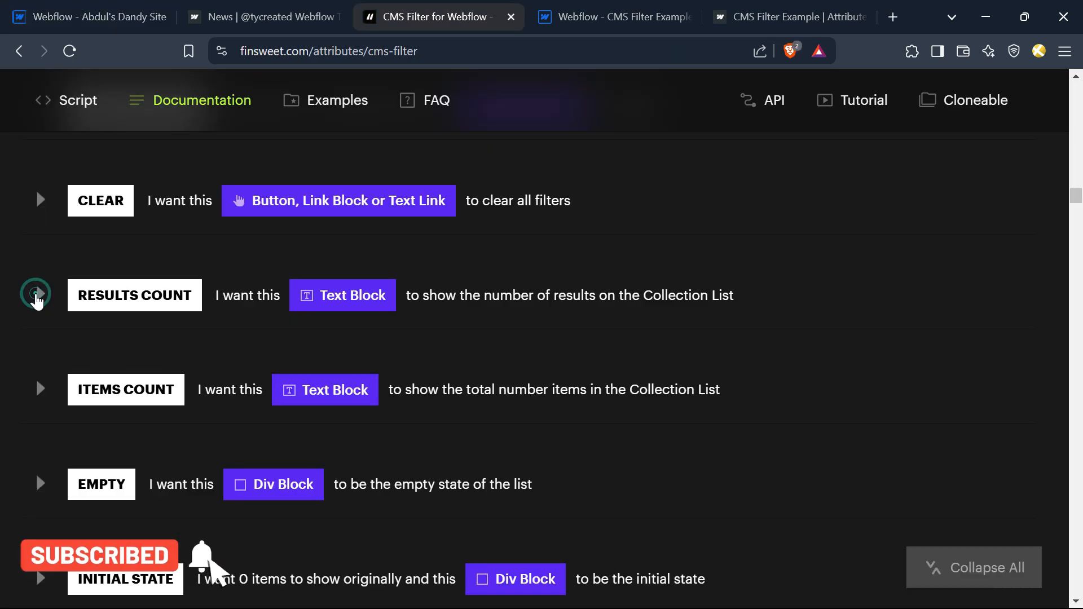
Examine the Results Count and Items Count attribute instructions in the Finsweet CMS Filter documentation.
{"action": "left_click", "coordinate": [36, 296]}
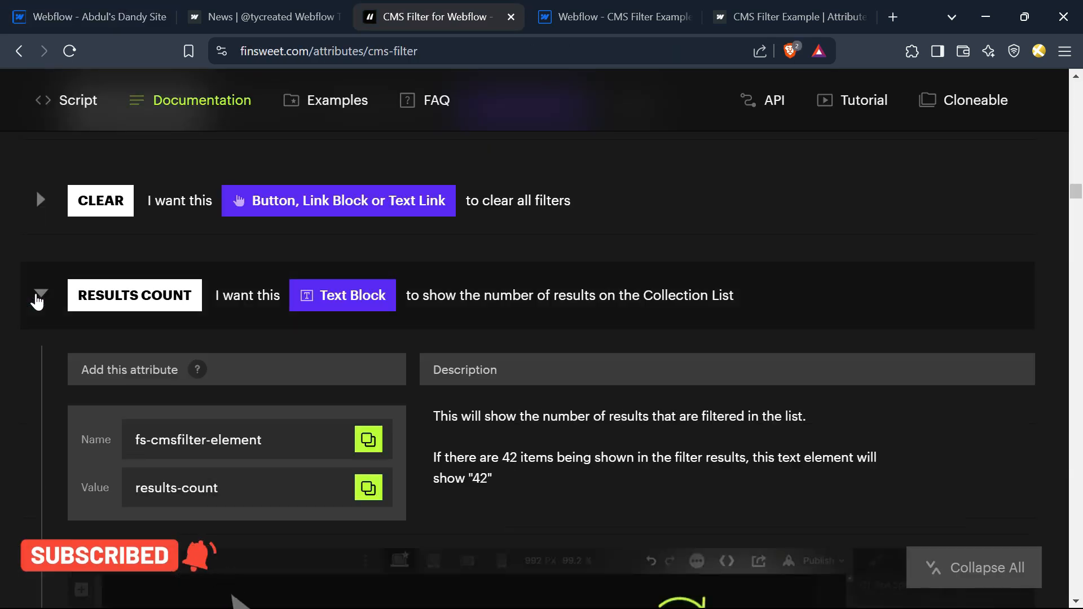
{"action": "scroll", "coordinate": [113, 340], "scroll_direction": "down", "scroll_amount": 2}
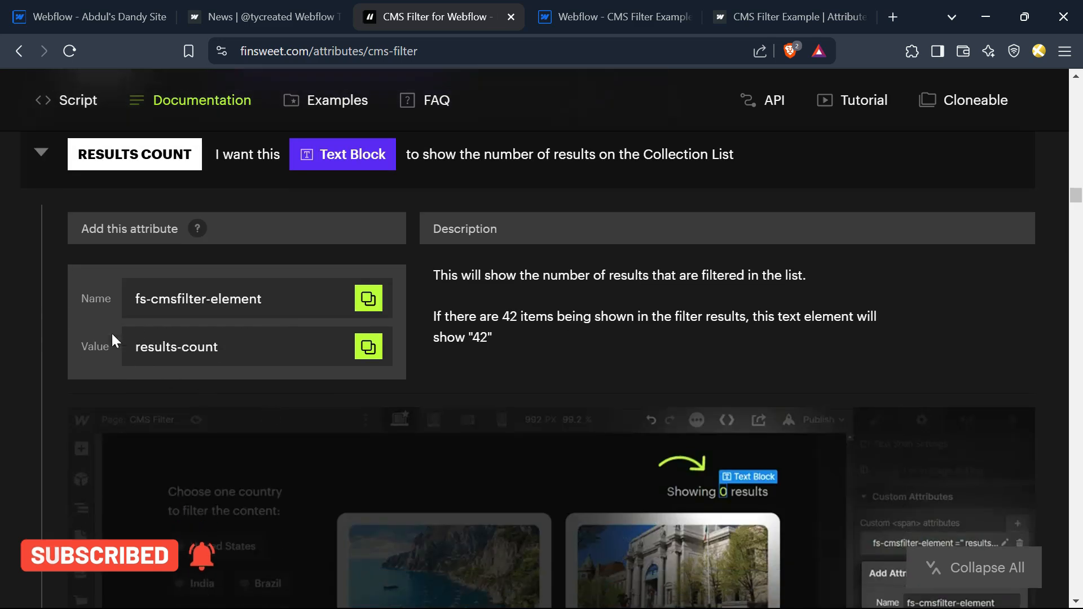
{"action": "scroll", "coordinate": [130, 334], "scroll_direction": "down", "scroll_amount": 8}
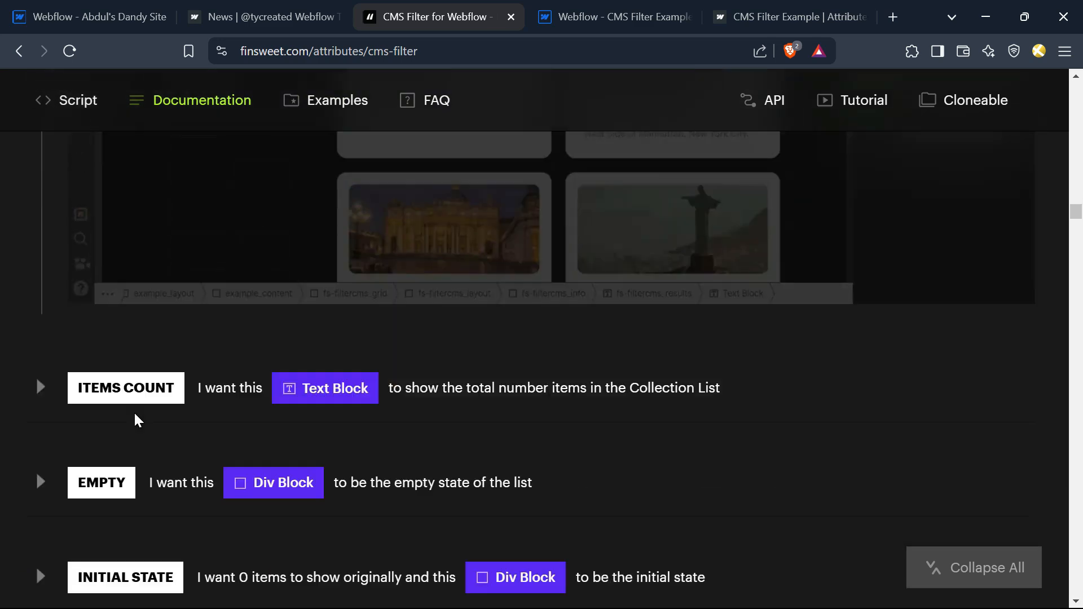
{"action": "scroll", "coordinate": [137, 420], "scroll_direction": "down", "scroll_amount": 2}
{"action": "left_click", "coordinate": [40, 274]}
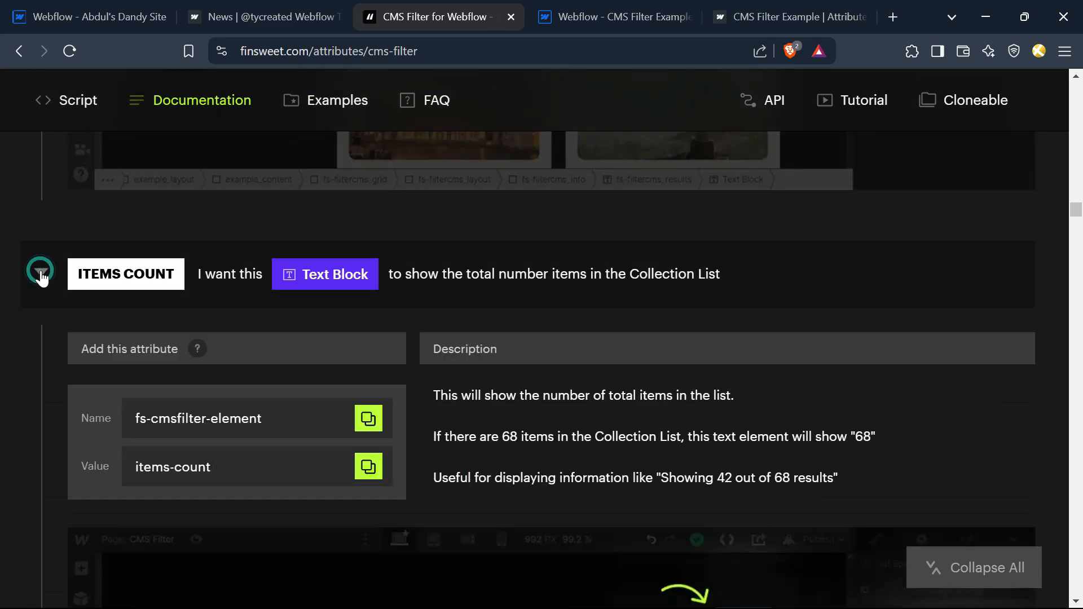
{"action": "scroll", "coordinate": [414, 476], "scroll_direction": "down", "scroll_amount": 4}
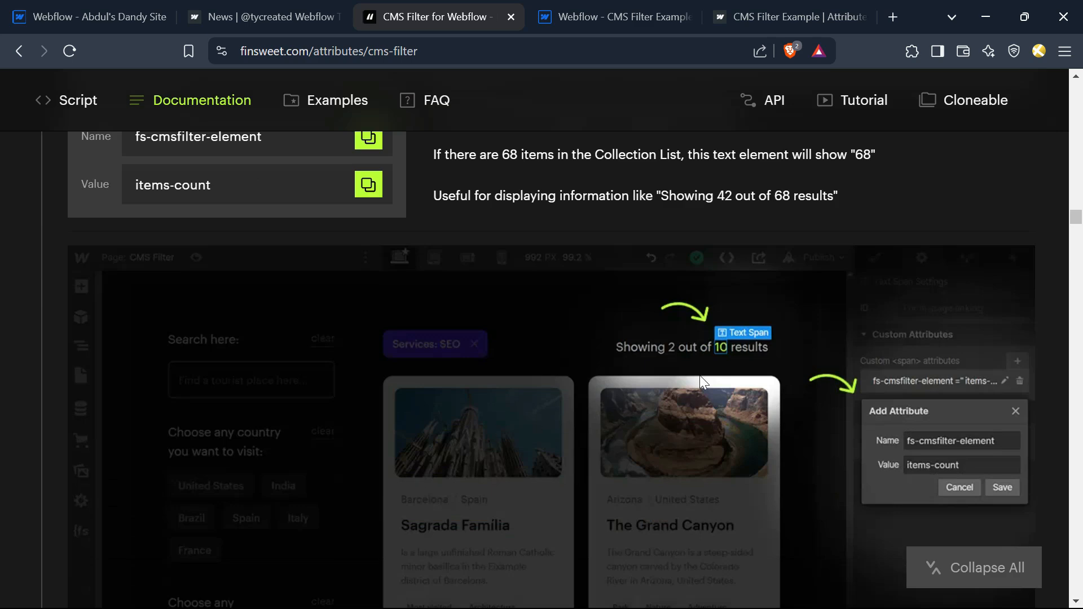
{"action": "scroll", "coordinate": [338, 460], "scroll_direction": "up", "scroll_amount": 6}
{"action": "scroll", "coordinate": [237, 451], "scroll_direction": "down", "scroll_amount": 15}
{"action": "scroll", "coordinate": [186, 423], "scroll_direction": "up", "scroll_amount": 4}
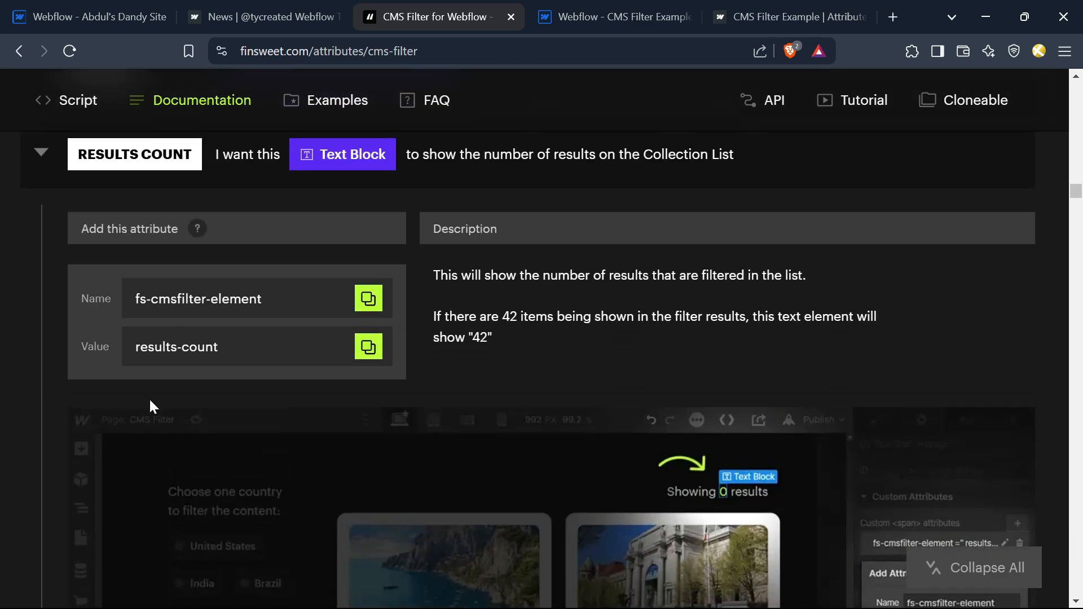
Copy the Results Count attribute name from the documentation and add a custom attribute named fs-cmsfilter-element to the 23 span in Webflow.
{"action": "scroll", "coordinate": [122, 337], "scroll_direction": "up", "scroll_amount": 3}
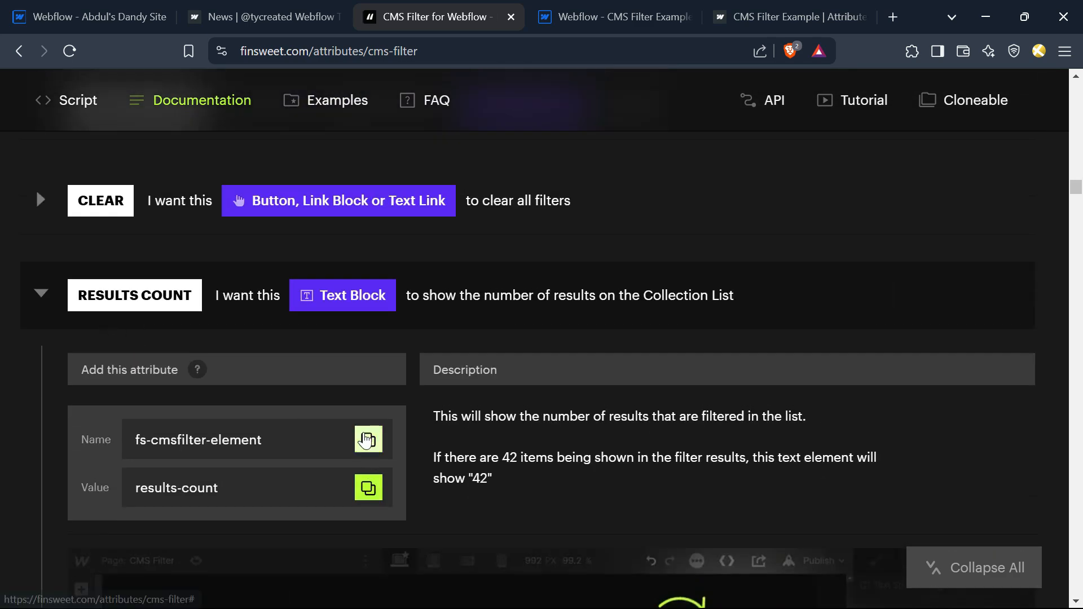
{"action": "left_click", "coordinate": [367, 439]}
{"action": "key", "text": "ctrl+1"}
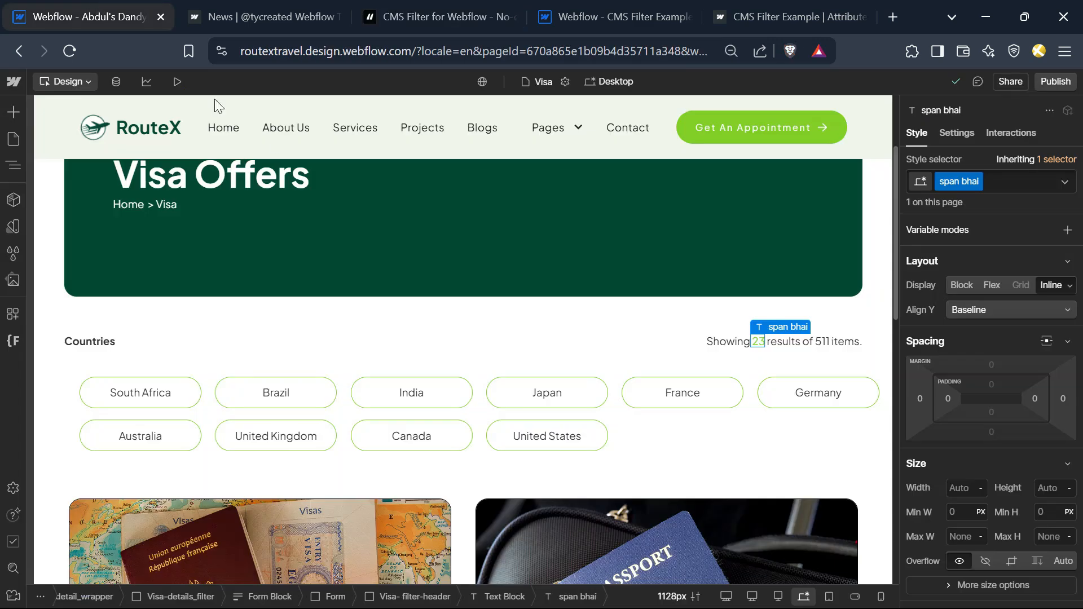
{"action": "double_click", "coordinate": [764, 342]}
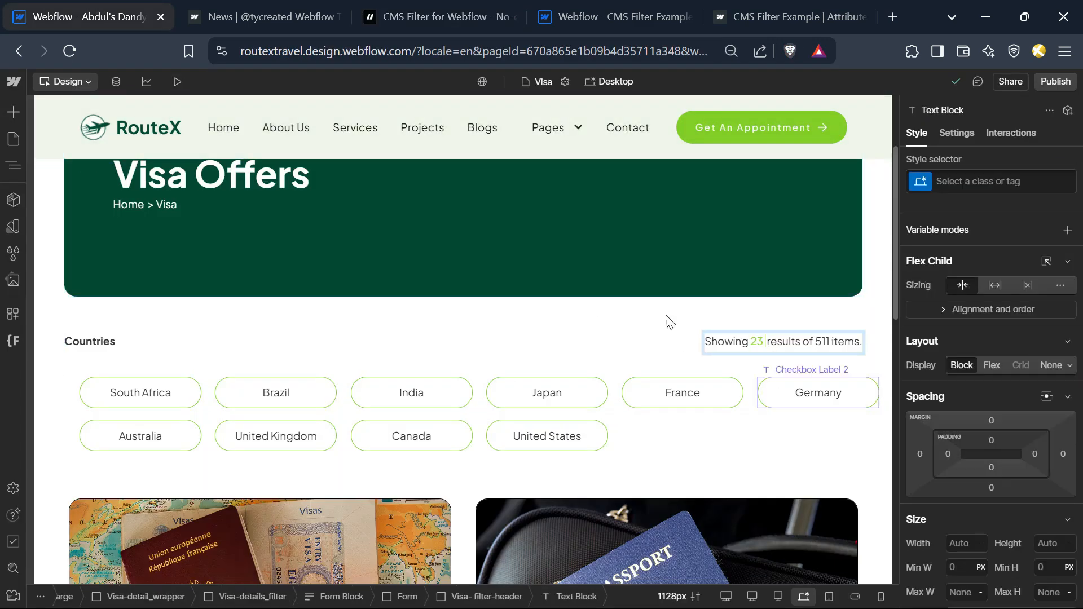
{"action": "left_click", "coordinate": [957, 130]}
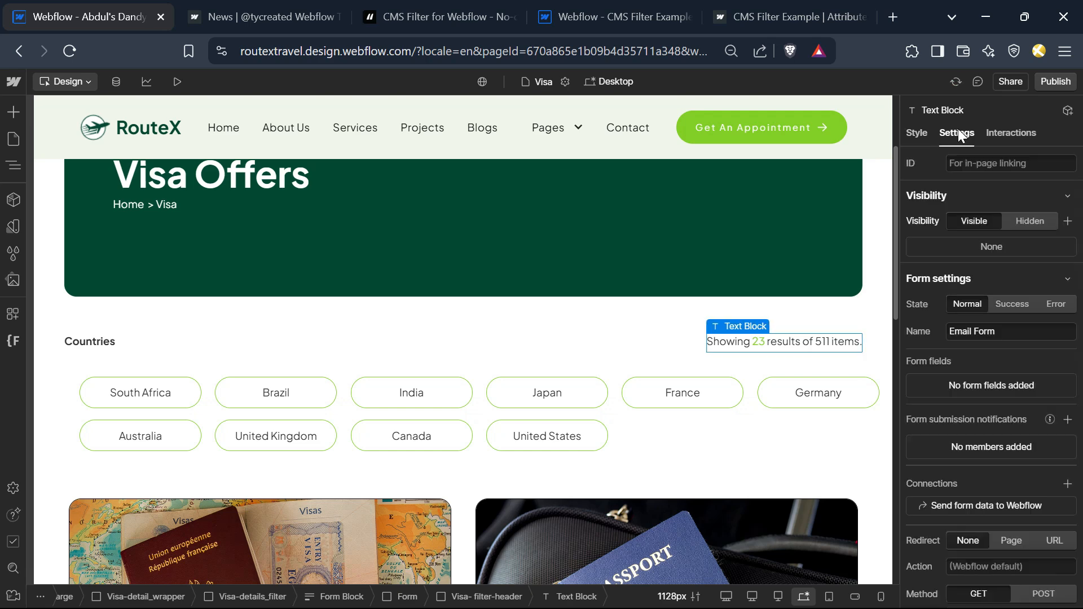
{"action": "left_click", "coordinate": [760, 345]}
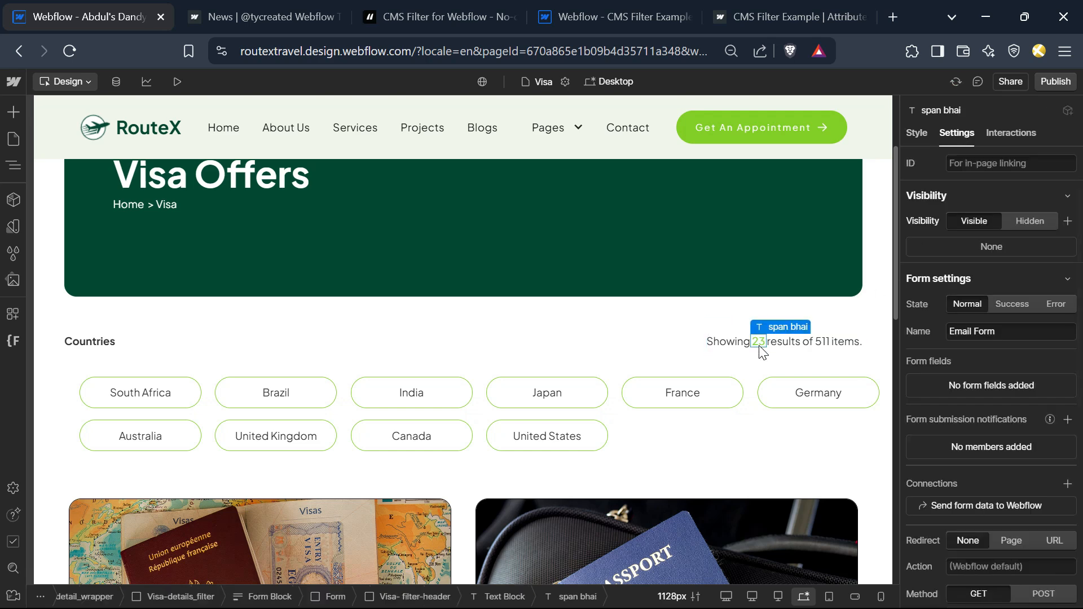
{"action": "scroll", "coordinate": [1033, 458], "scroll_direction": "down", "scroll_amount": 4}
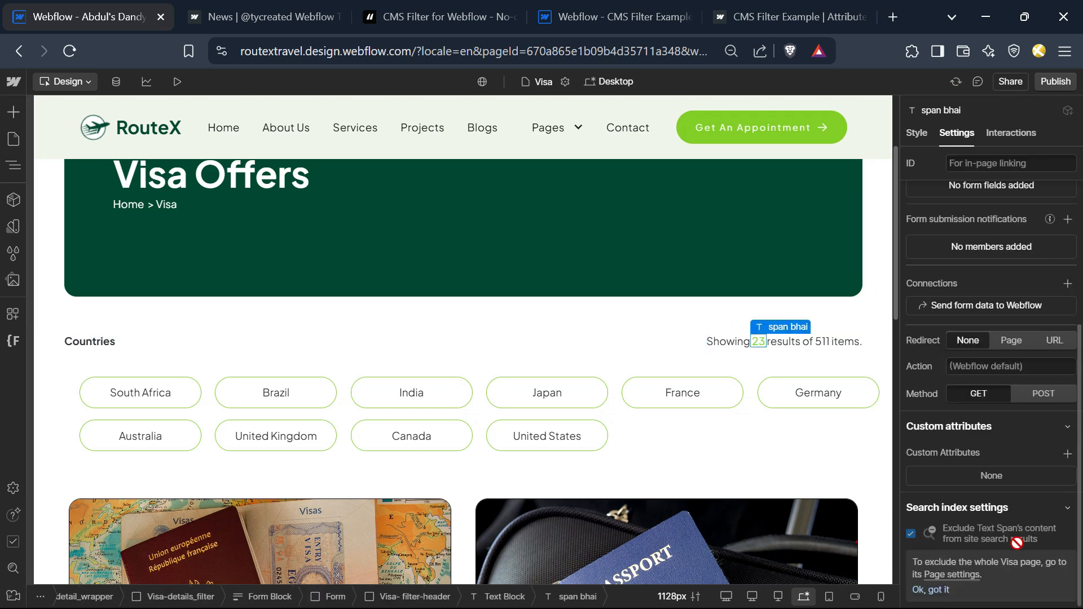
{"action": "left_click", "coordinate": [1067, 454]}
{"action": "key", "text": "ctrl+v"}
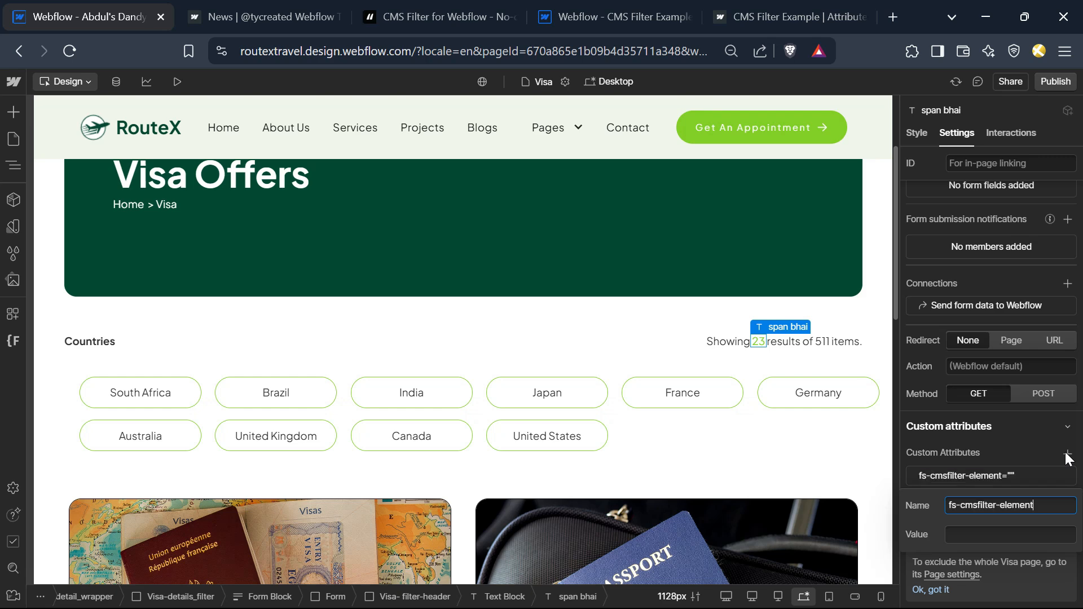
Copy the Results Count value from the Finsweet documentation and set the 23 span's fs-cmsfilter-element attribute to results-count in Webflow.
{"action": "left_click", "coordinate": [406, 10]}
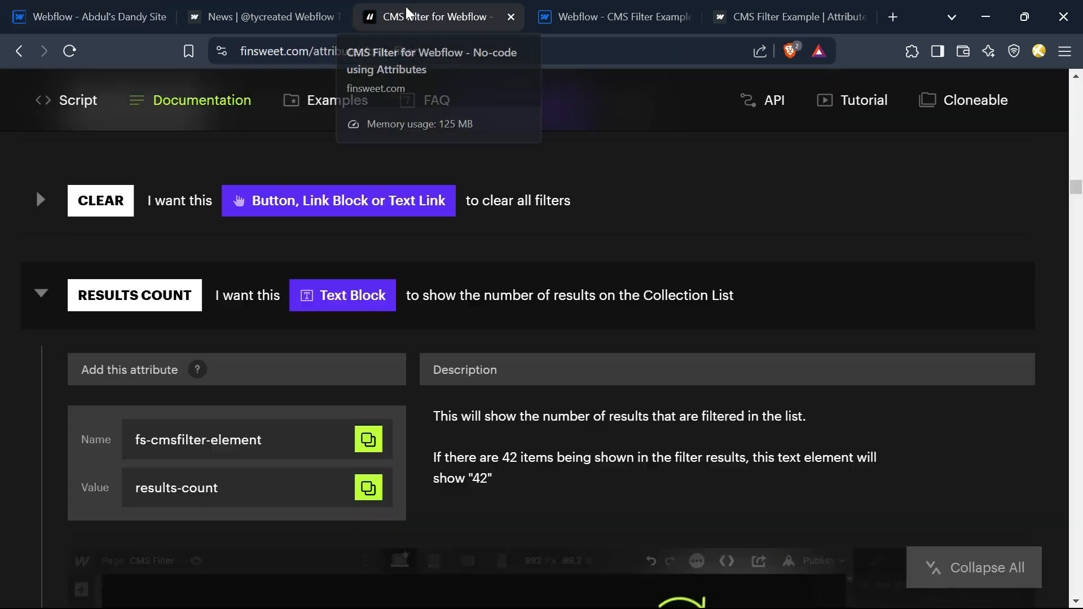
{"action": "left_click", "coordinate": [368, 488]}
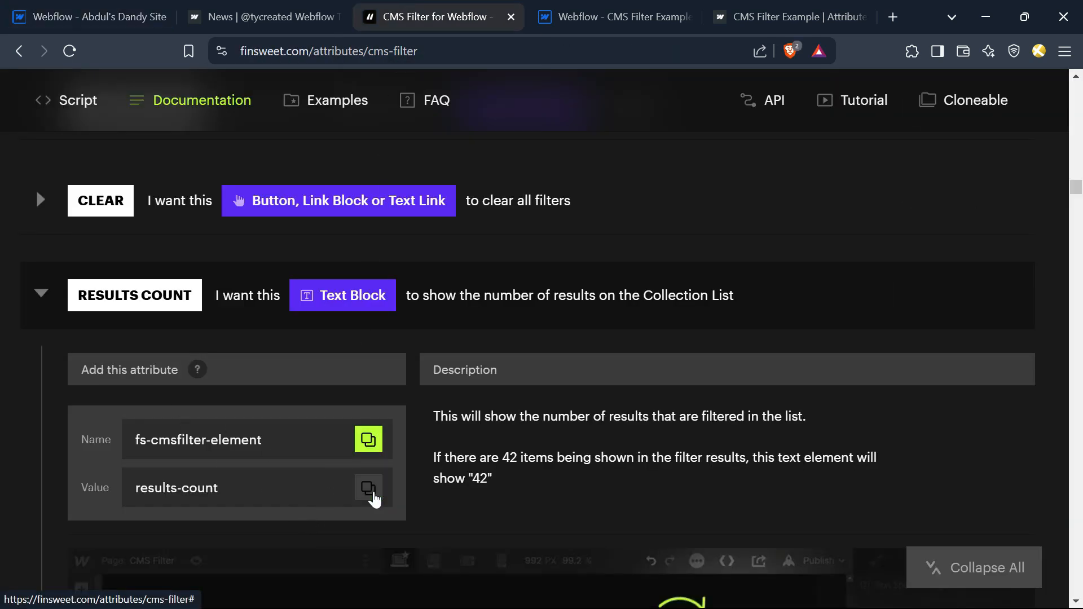
{"action": "left_click", "coordinate": [67, 16]}
{"action": "left_click", "coordinate": [998, 534]}
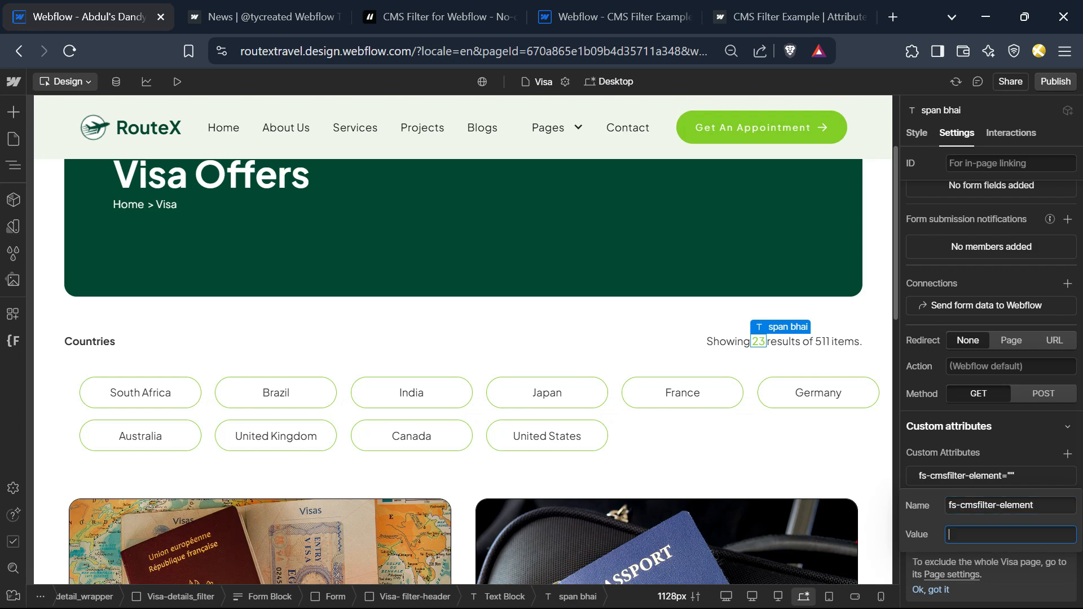
{"action": "key", "text": "ctrl+v"}
{"action": "left_click", "coordinate": [1008, 456]}
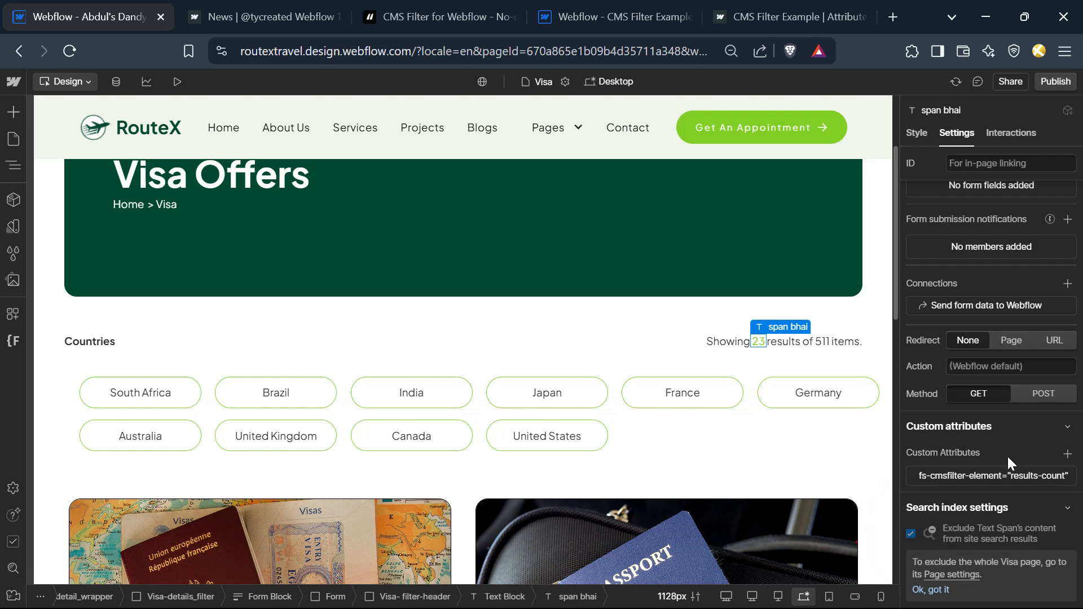
Wrap the number 511 in the results text in its own text span and select that span.
{"action": "left_click", "coordinate": [822, 344]}
{"action": "double_click", "coordinate": [822, 342]}
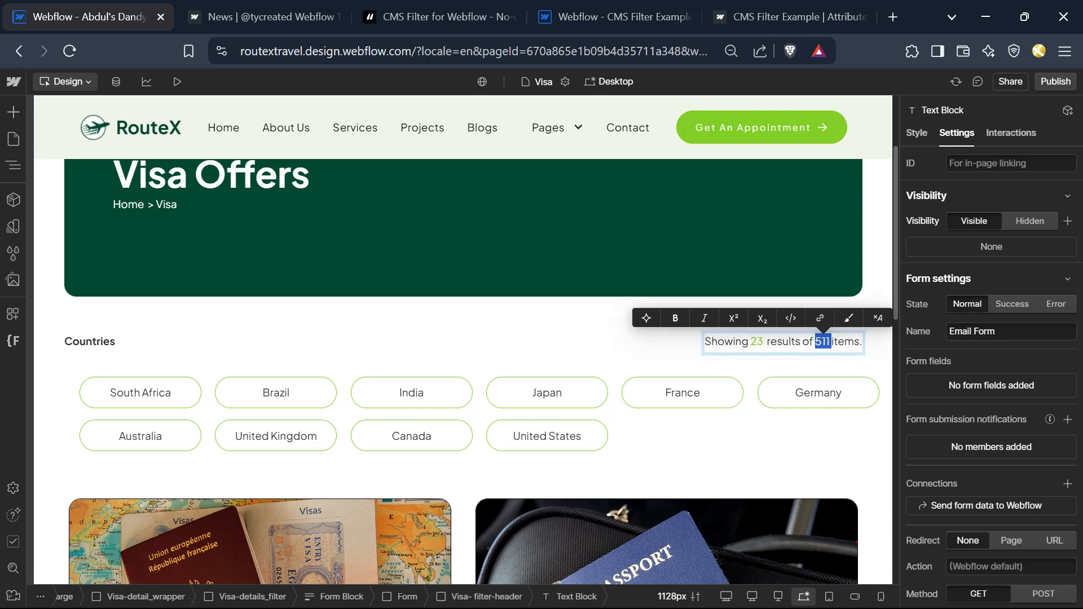
{"action": "left_click", "coordinate": [858, 317]}
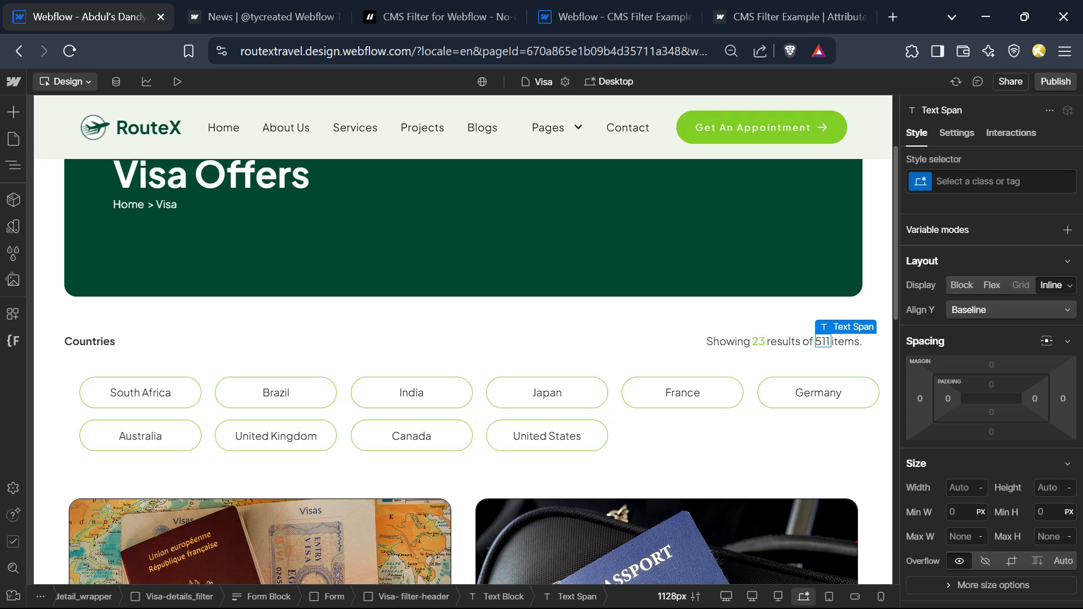
{"action": "key", "text": "Escape"}
{"action": "key", "text": "Escape"}
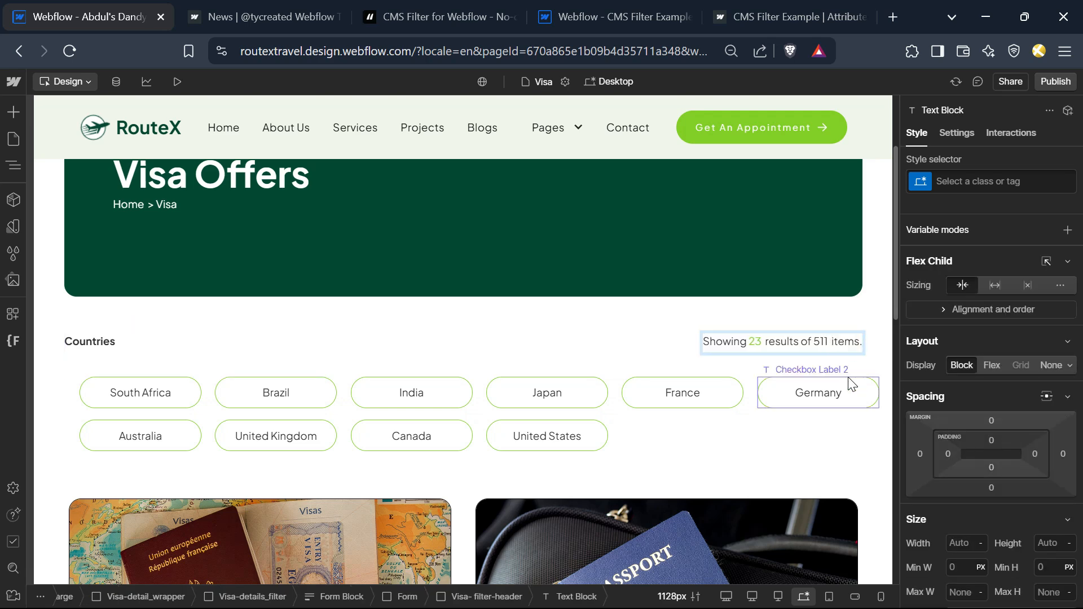
{"action": "left_click", "coordinate": [12, 165]}
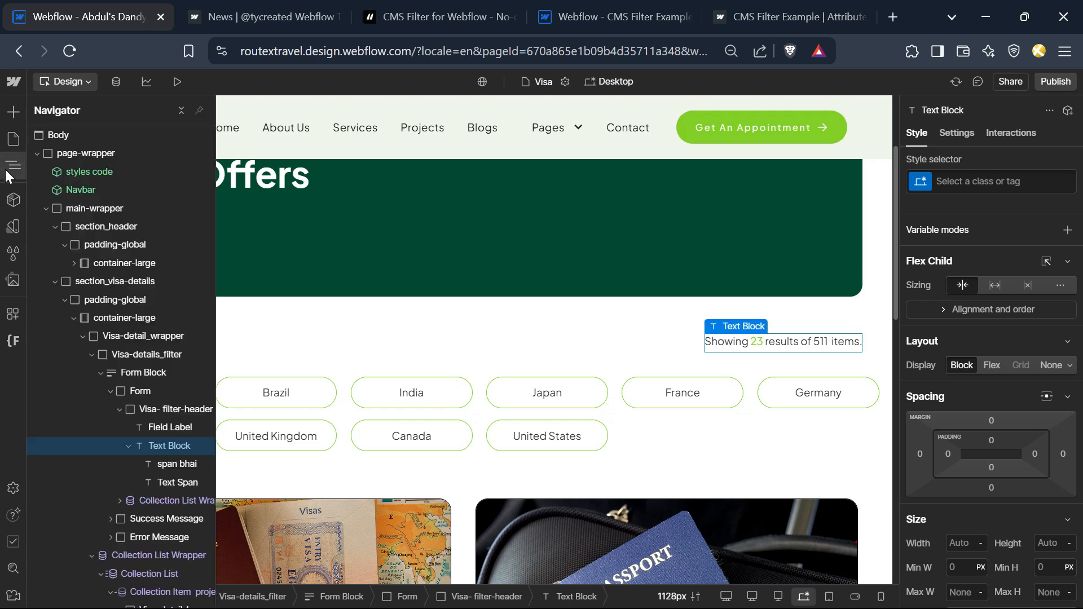
{"action": "left_click", "coordinate": [169, 480]}
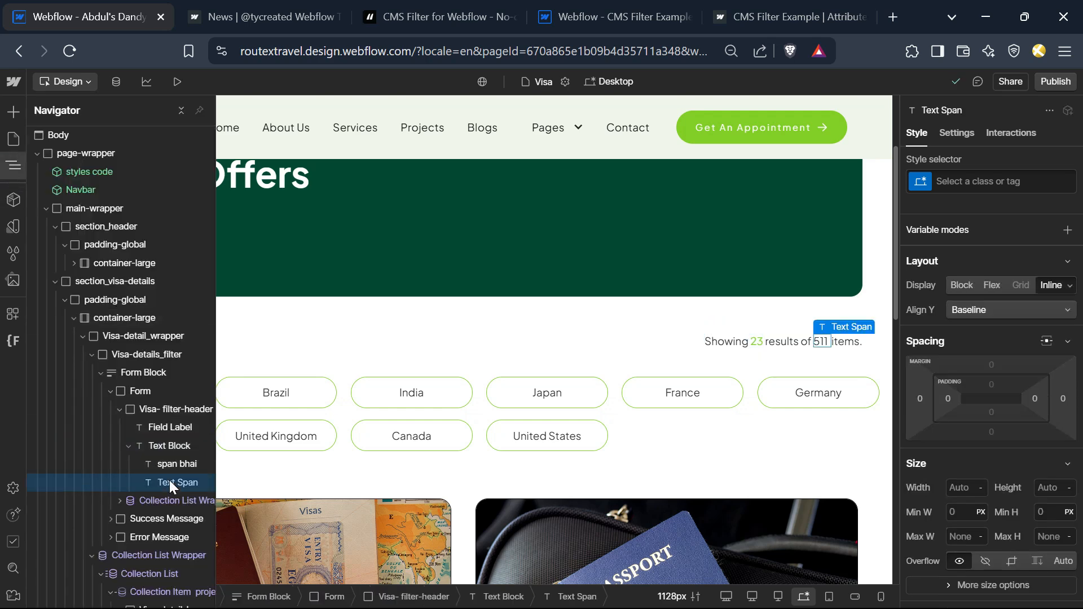
Copy the Items Count attribute name from the Finsweet documentation and add a custom attribute named fs-cmsfilter-element to the 511 span in Webflow.
{"action": "left_click", "coordinate": [425, 14]}
{"action": "left_click", "coordinate": [42, 292]}
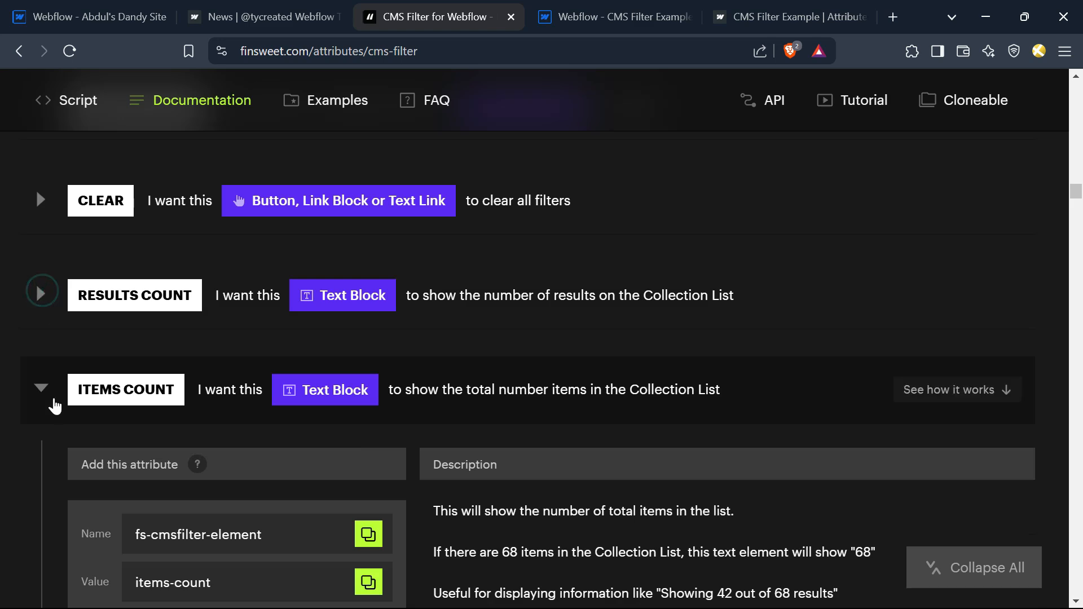
{"action": "scroll", "coordinate": [150, 394], "scroll_direction": "down", "scroll_amount": 5}
{"action": "left_click", "coordinate": [368, 258]}
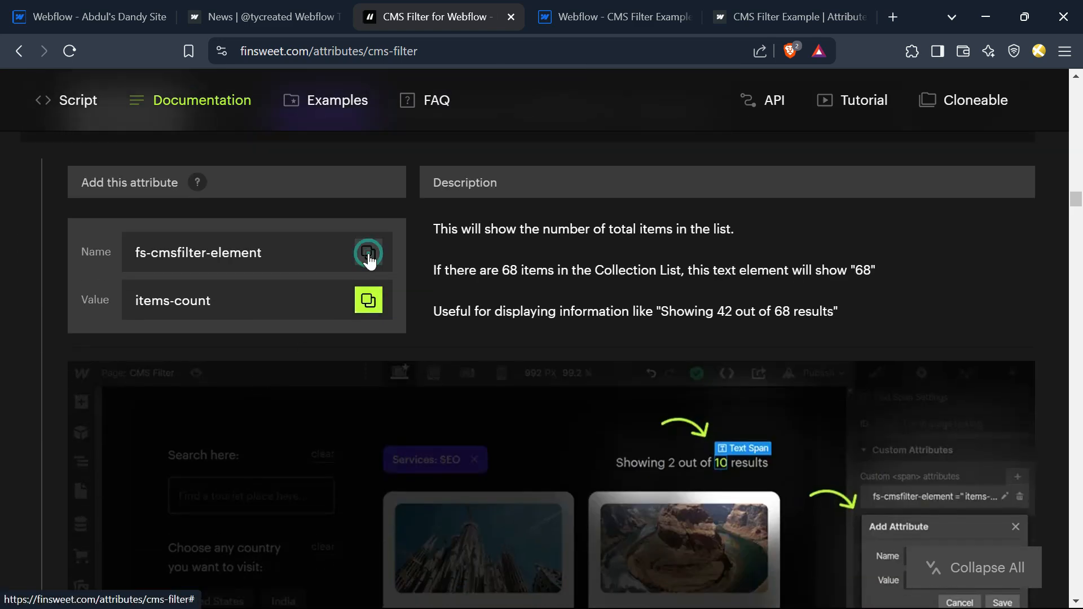
{"action": "left_click", "coordinate": [96, 16]}
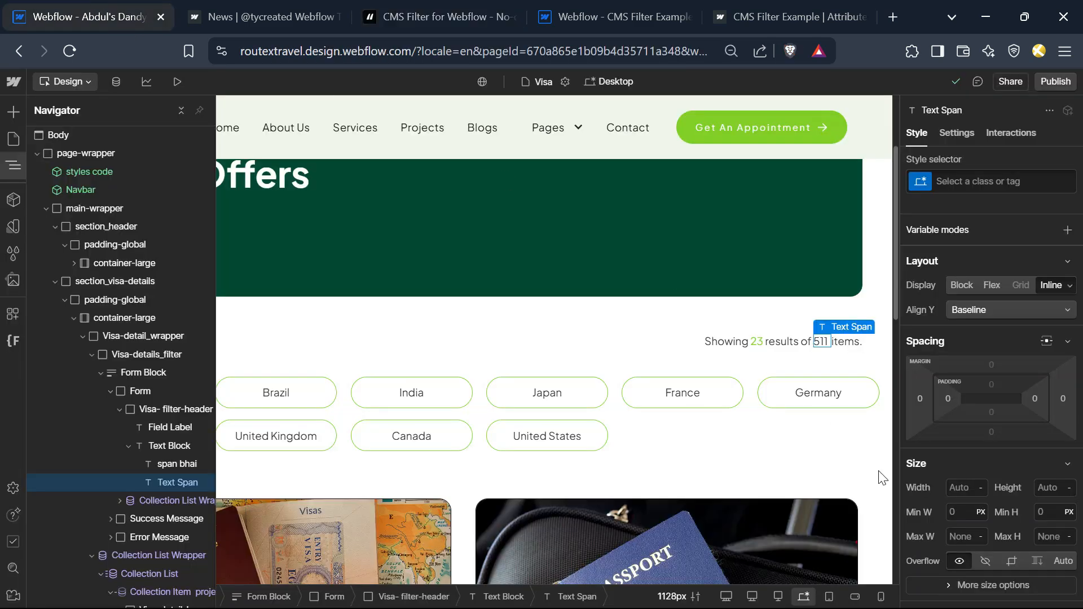
{"action": "left_click", "coordinate": [964, 133]}
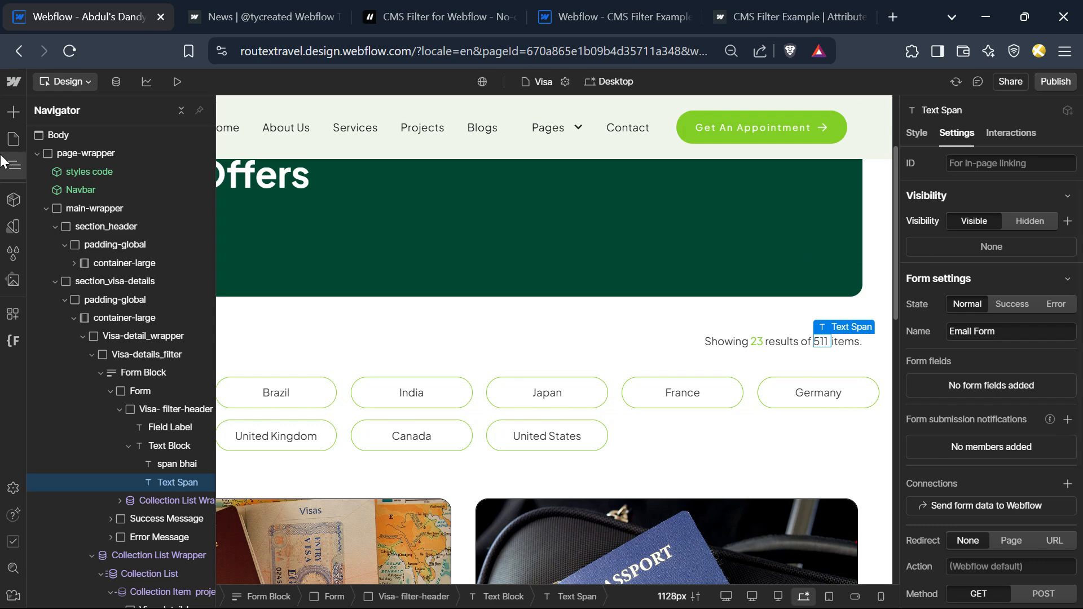
{"action": "key", "text": "z"}
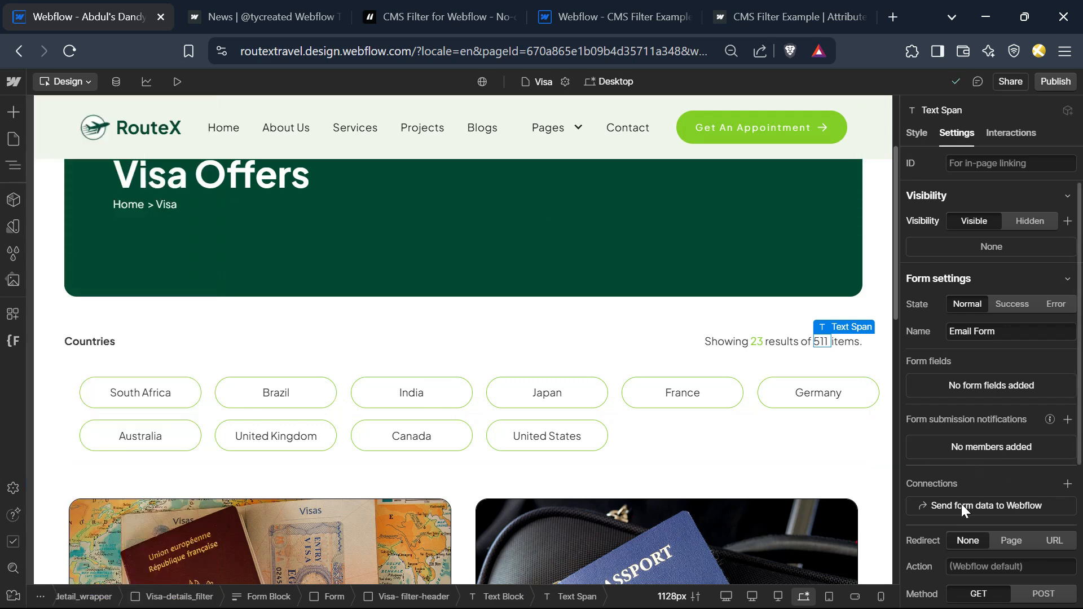
{"action": "scroll", "coordinate": [961, 503], "scroll_direction": "down", "scroll_amount": 5}
{"action": "left_click", "coordinate": [1068, 454]}
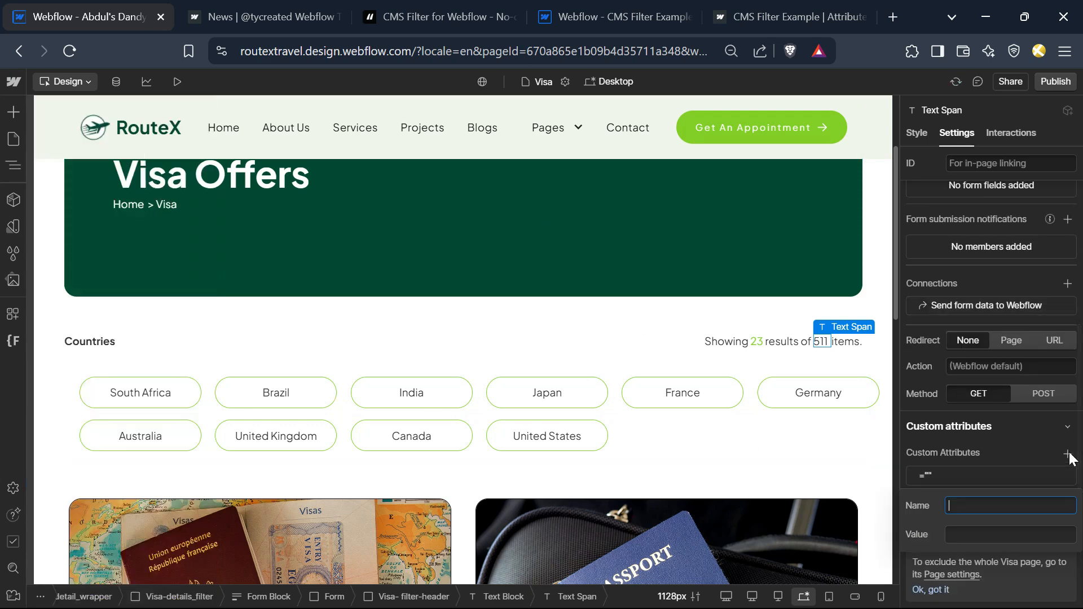
{"action": "key", "text": "ctrl+v"}
Copy the Items Count value from the Finsweet documentation and set the 511 span's attribute value to items-count in Webflow.
{"action": "left_click", "coordinate": [429, 16]}
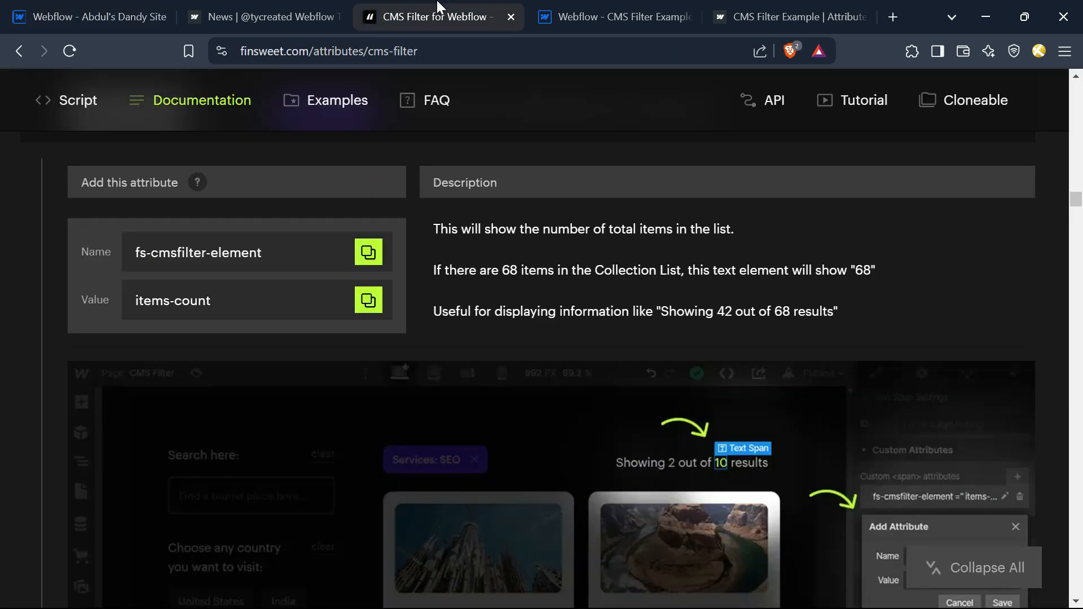
{"action": "left_click", "coordinate": [368, 301]}
{"action": "key", "text": "ctrl+1"}
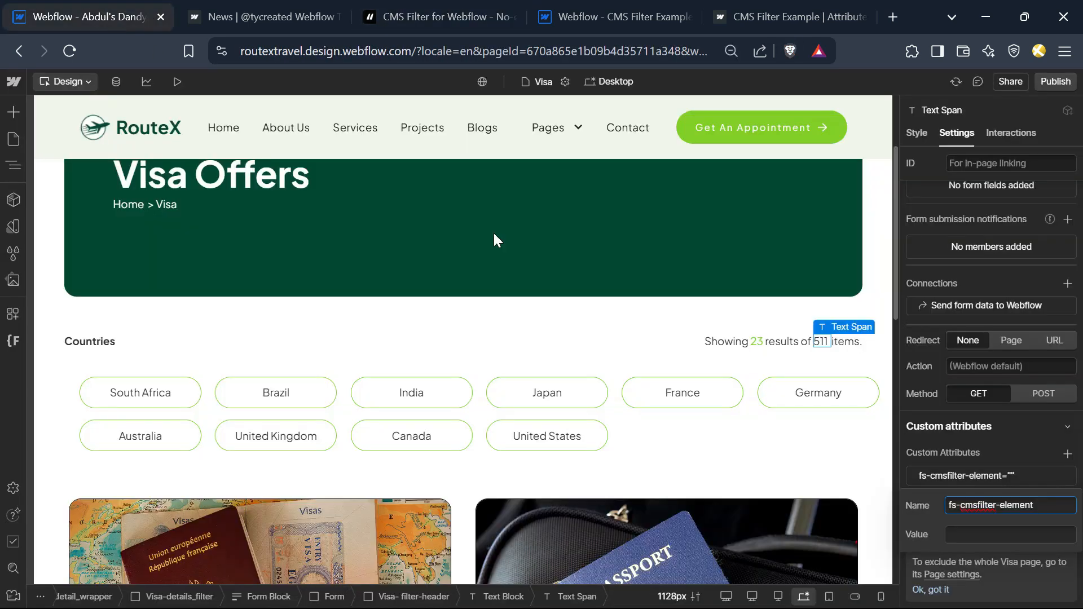
{"action": "left_click", "coordinate": [1009, 535]}
{"action": "key", "text": "ctrl+v"}
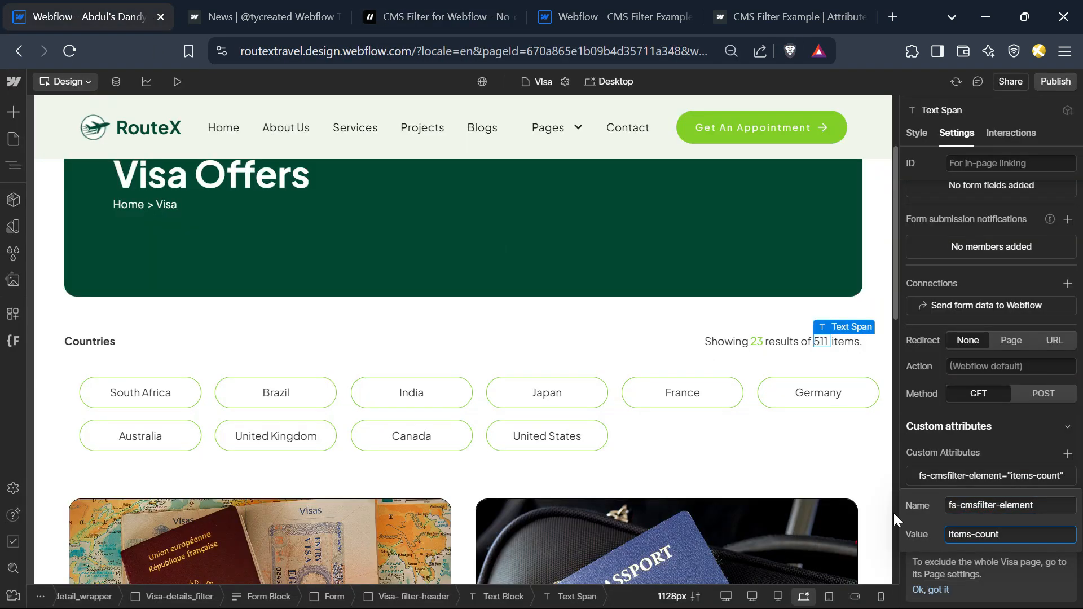
{"action": "left_click", "coordinate": [1008, 472]}
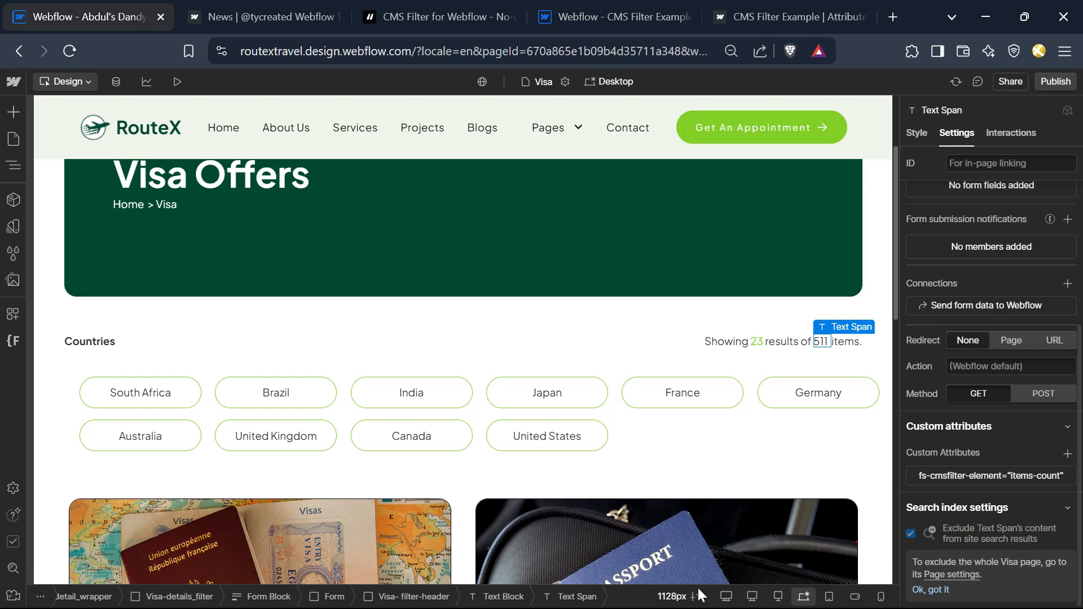
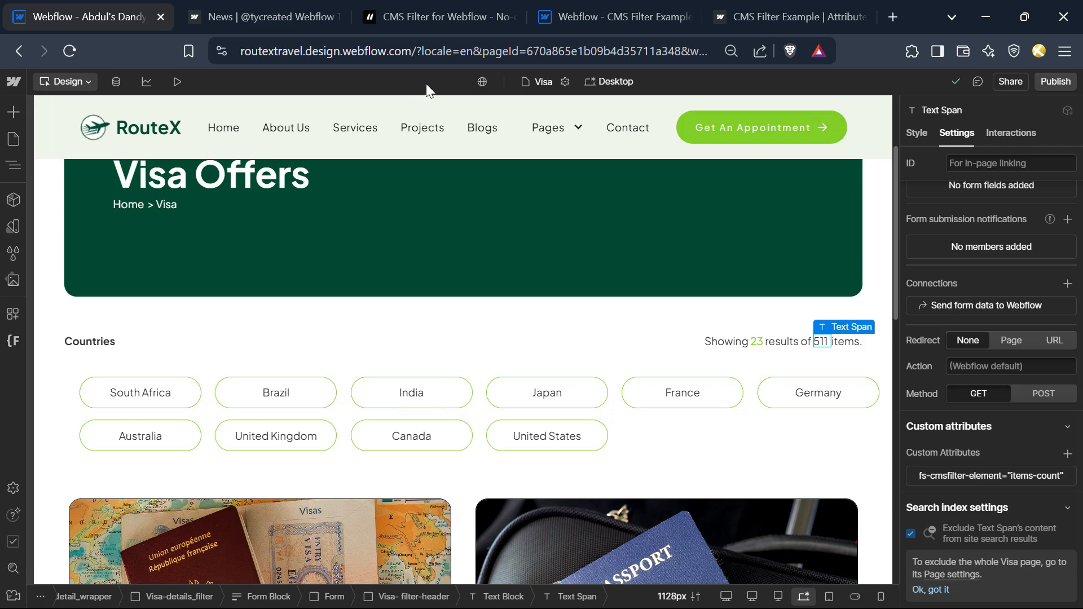
Review the Clear section of the Finsweet CMS Filter documentation and copy its attribute name, fs-cmsfilter-element.
{"action": "left_click", "coordinate": [437, 8]}
{"action": "scroll", "coordinate": [368, 338], "scroll_direction": "up", "scroll_amount": 4}
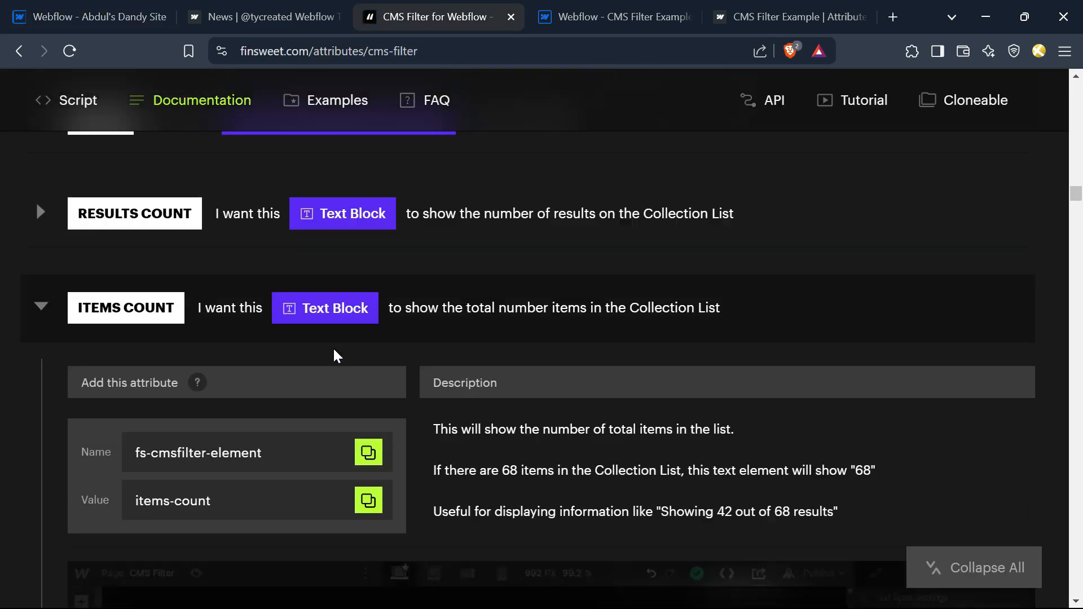
{"action": "scroll", "coordinate": [333, 355], "scroll_direction": "up", "scroll_amount": 1}
{"action": "left_click", "coordinate": [28, 386]}
{"action": "scroll", "coordinate": [169, 378], "scroll_direction": "up", "scroll_amount": 2}
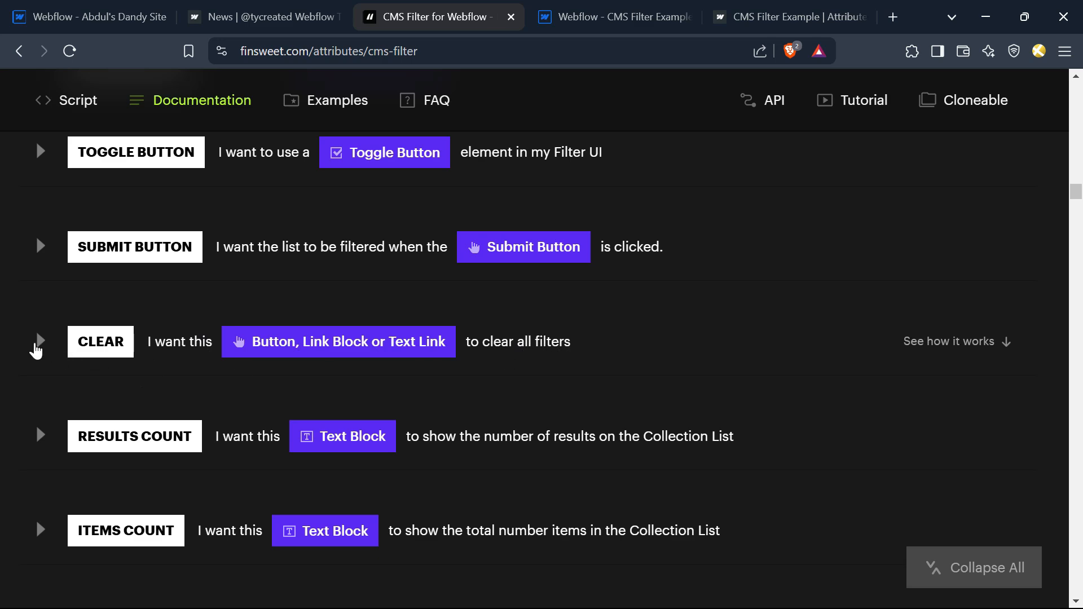
{"action": "left_click", "coordinate": [36, 342]}
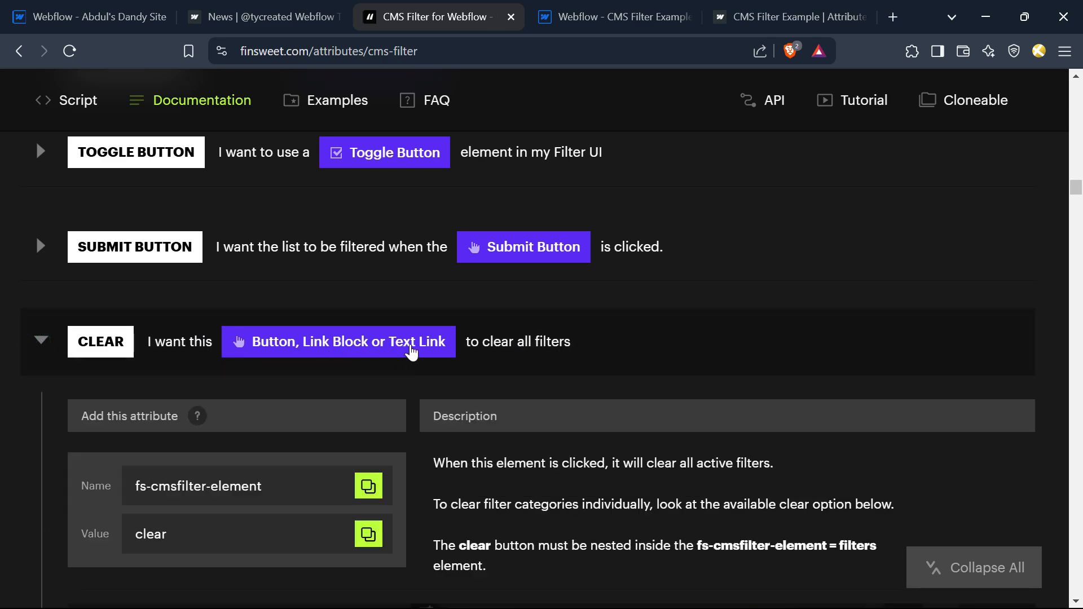
{"action": "scroll", "coordinate": [454, 350], "scroll_direction": "down", "scroll_amount": 3}
{"action": "scroll", "coordinate": [488, 443], "scroll_direction": "down", "scroll_amount": 3}
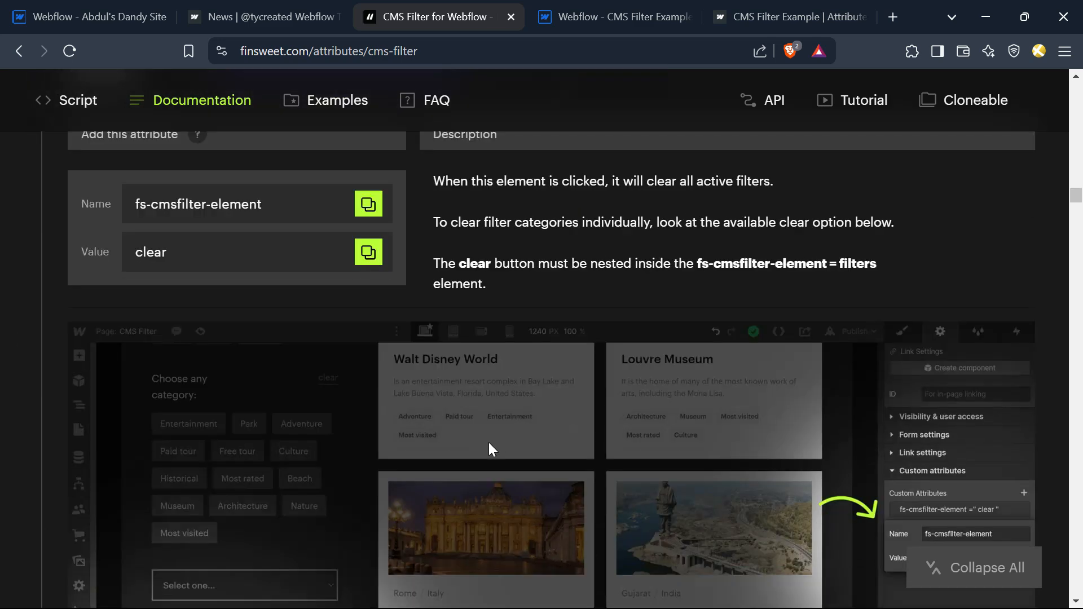
{"action": "scroll", "coordinate": [482, 446], "scroll_direction": "up", "scroll_amount": 3}
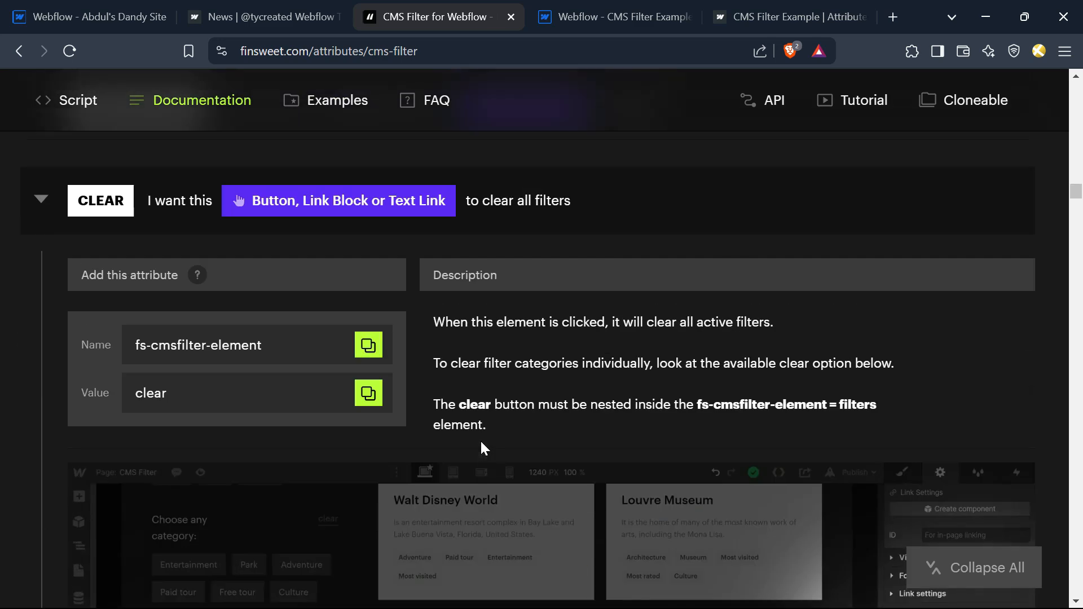
{"action": "left_click", "coordinate": [368, 346]}
Return to the Webflow Visa page and add a Text Block inside the country filter Form.
{"action": "left_click", "coordinate": [138, 8]}
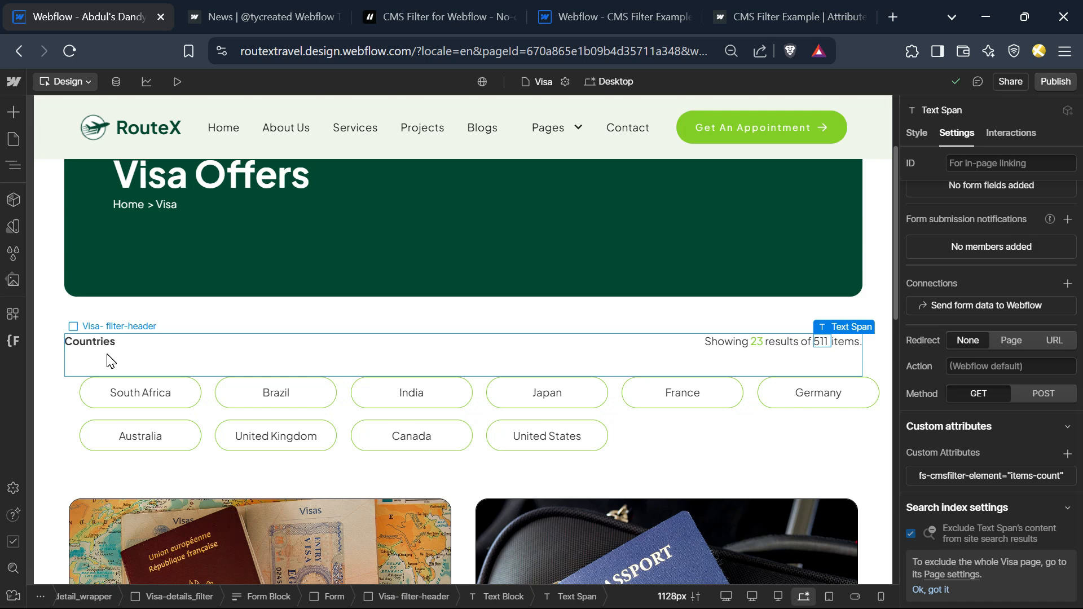
{"action": "left_click", "coordinate": [333, 597]}
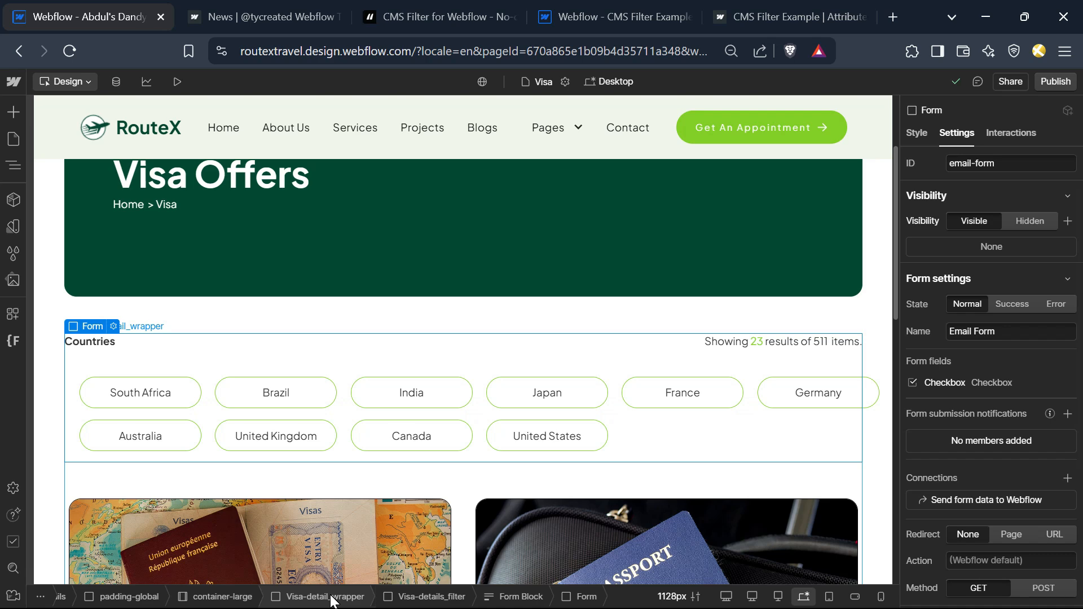
{"action": "key", "text": "ctrl+k"}
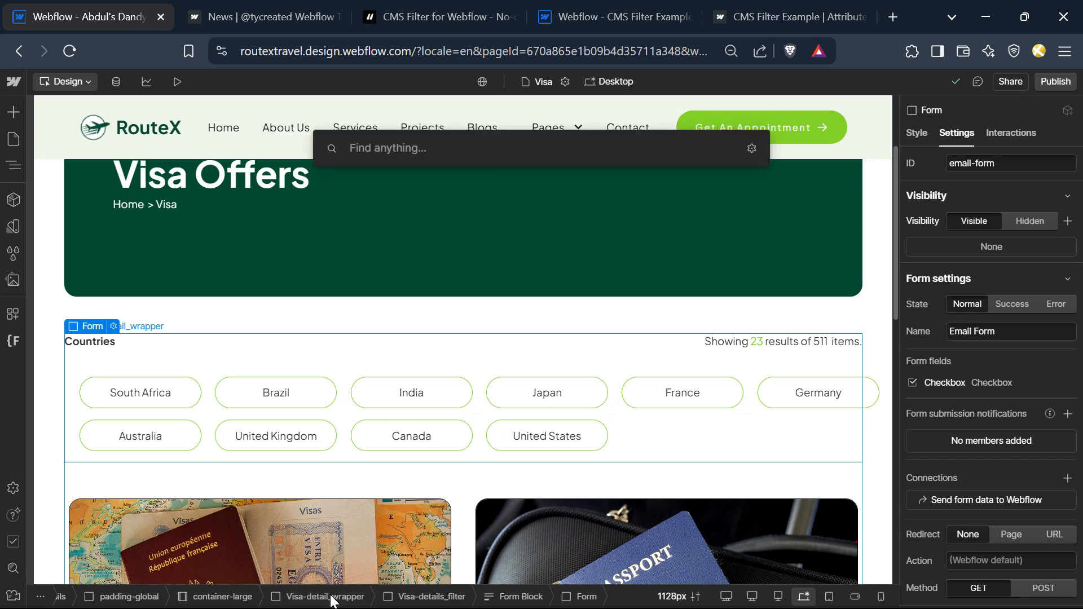
{"action": "type", "text": "tex"}
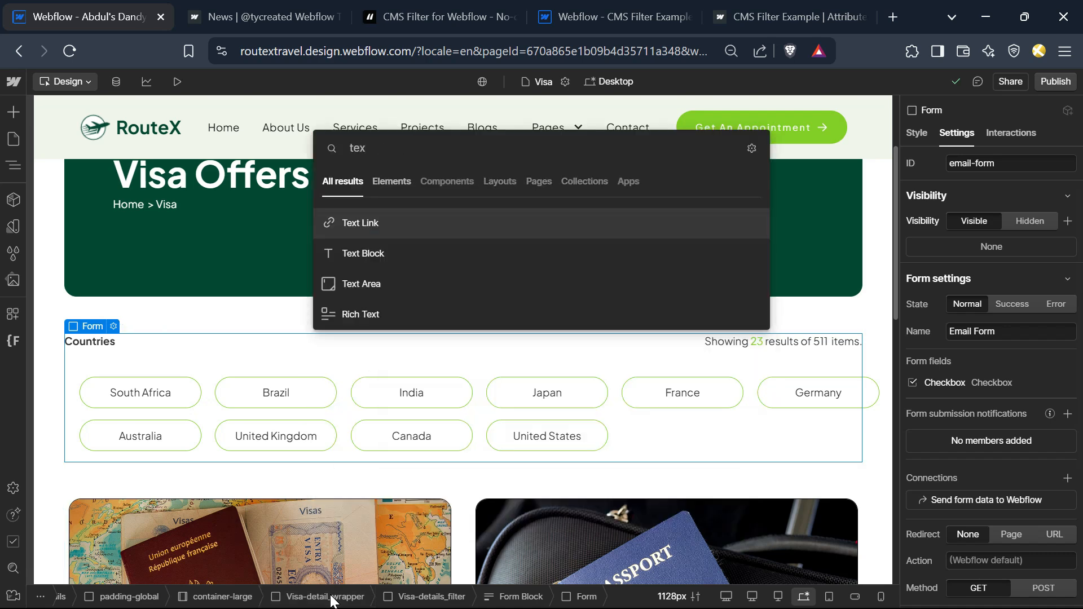
{"action": "key", "text": "Down"}
{"action": "key", "text": "Return"}
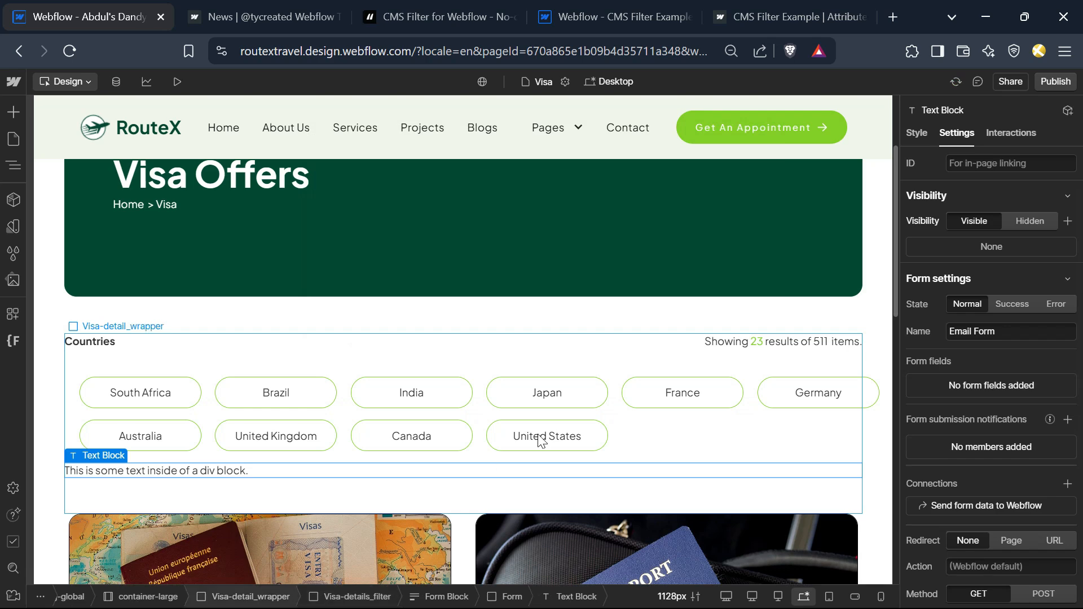
Create the class Filter-clear on the new text block.
{"action": "left_click", "coordinate": [914, 133]}
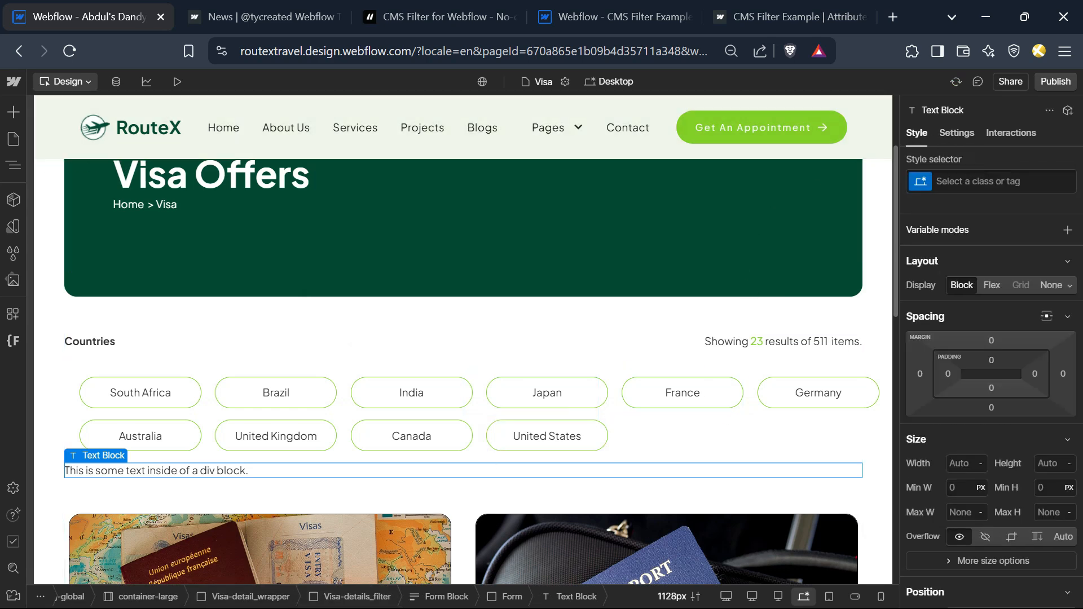
{"action": "key", "text": "ctrl+Return"}
{"action": "type", "text": "Fil"}
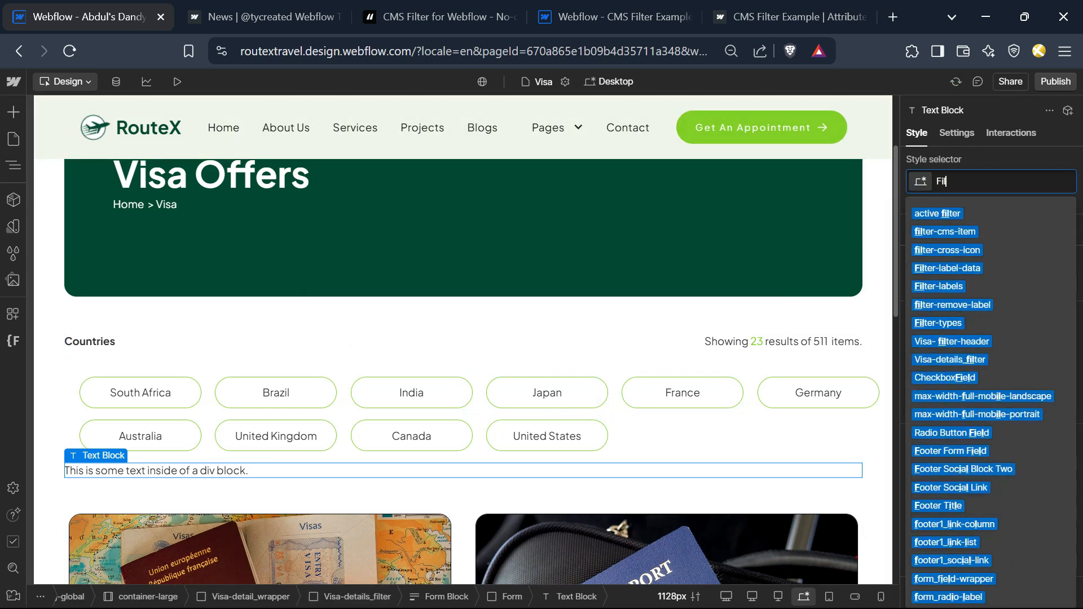
{"action": "type", "text": "ter-"}
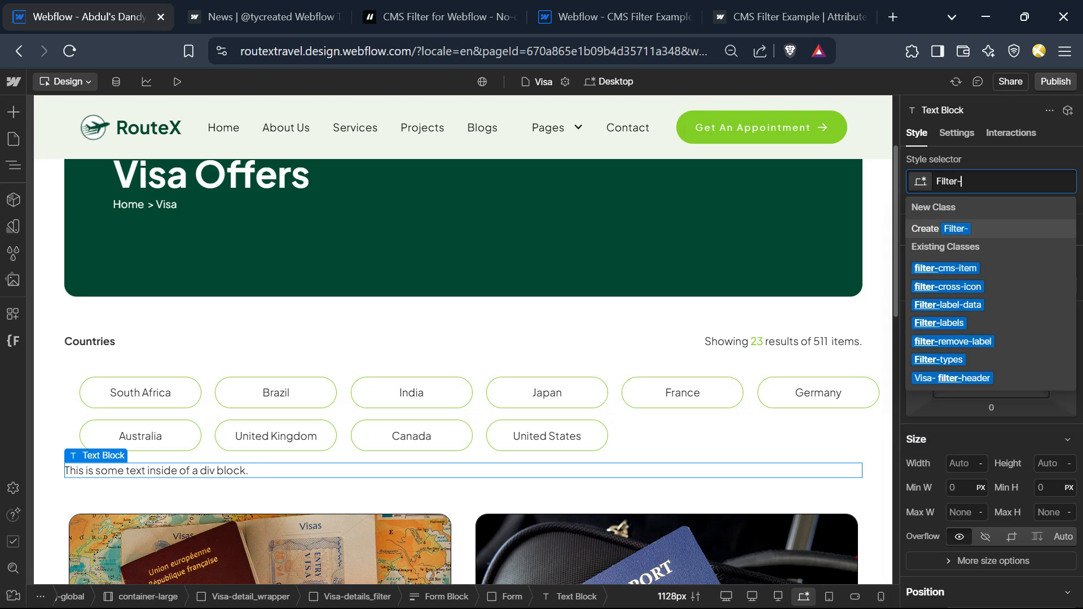
{"action": "type", "text": "data"}
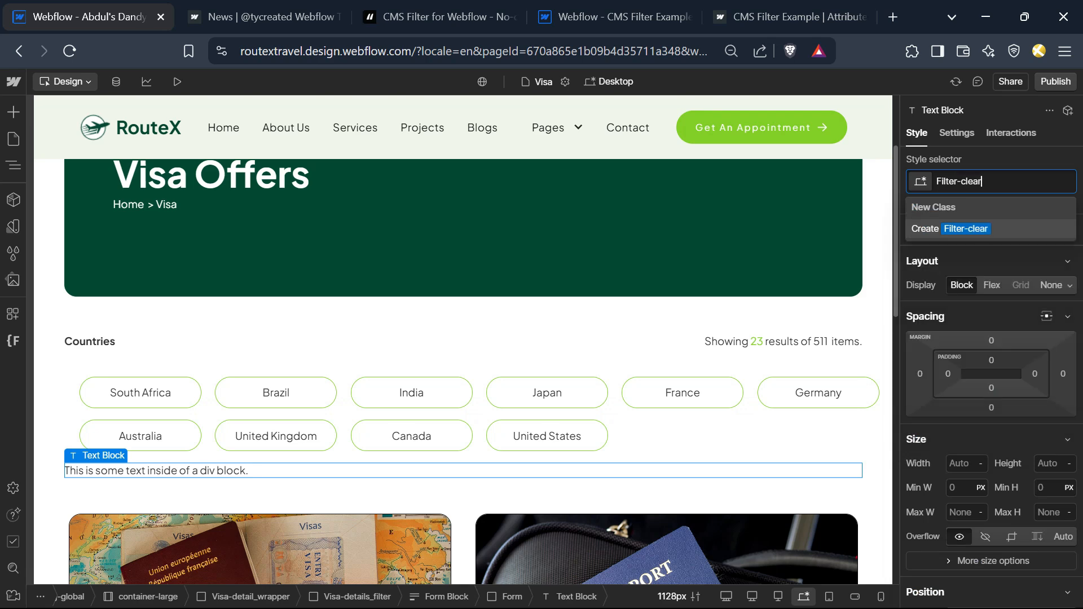
{"action": "key", "text": "ctrl+a"}
{"action": "key", "text": "BackSpace"}
{"action": "type", "text": "Filter-clear"}
{"action": "key", "text": "Return"}
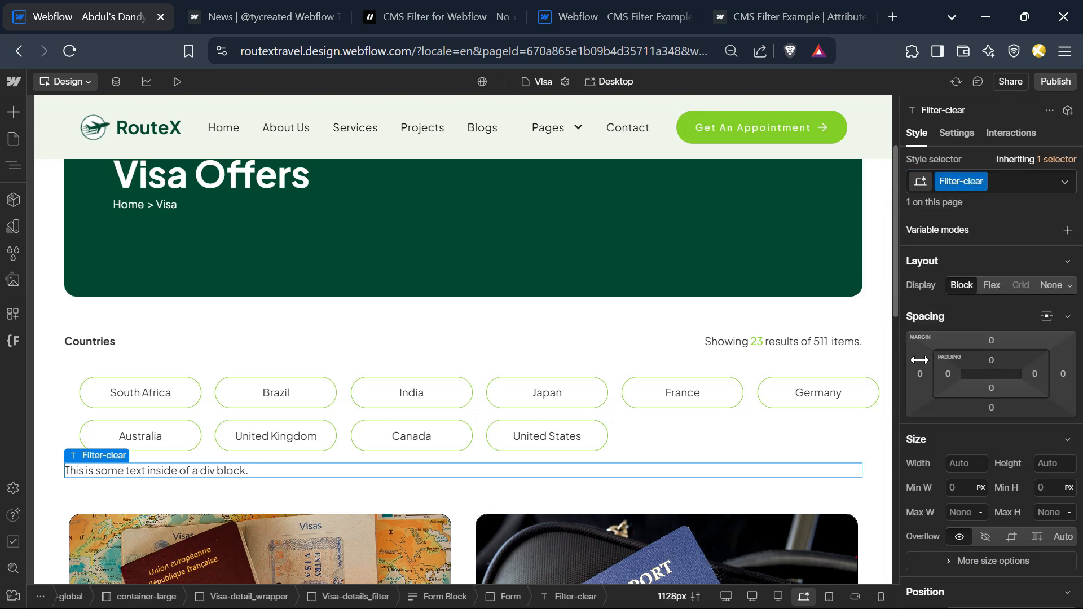
Replace the Filter-clear text block's placeholder text with "Clear All x".
{"action": "double_click", "coordinate": [151, 471]}
{"action": "key", "text": "Escape"}
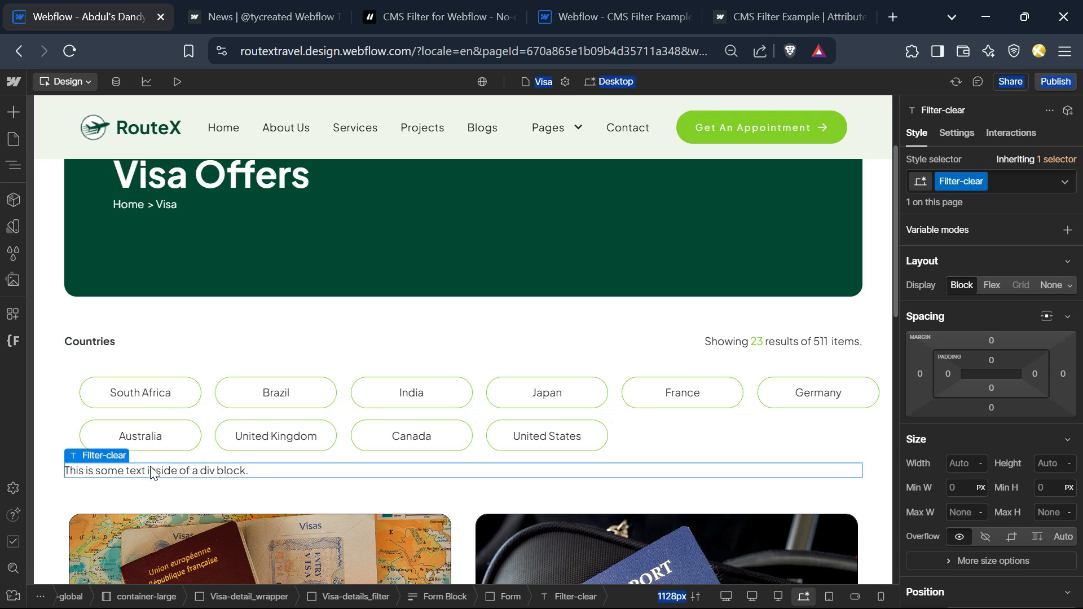
{"action": "left_click", "coordinate": [955, 132]}
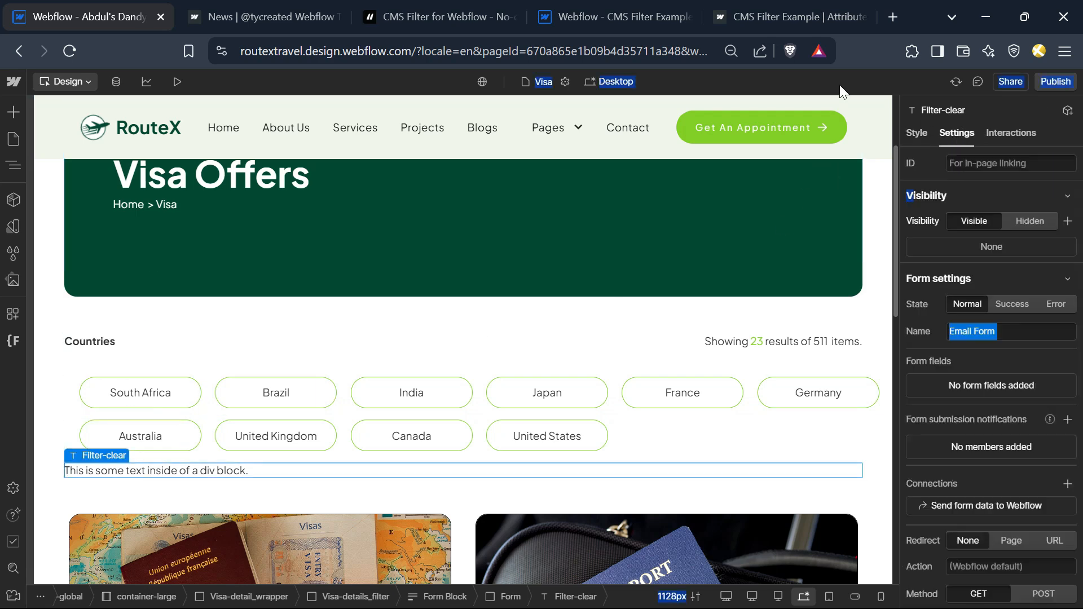
{"action": "scroll", "coordinate": [975, 479], "scroll_direction": "down", "scroll_amount": 5}
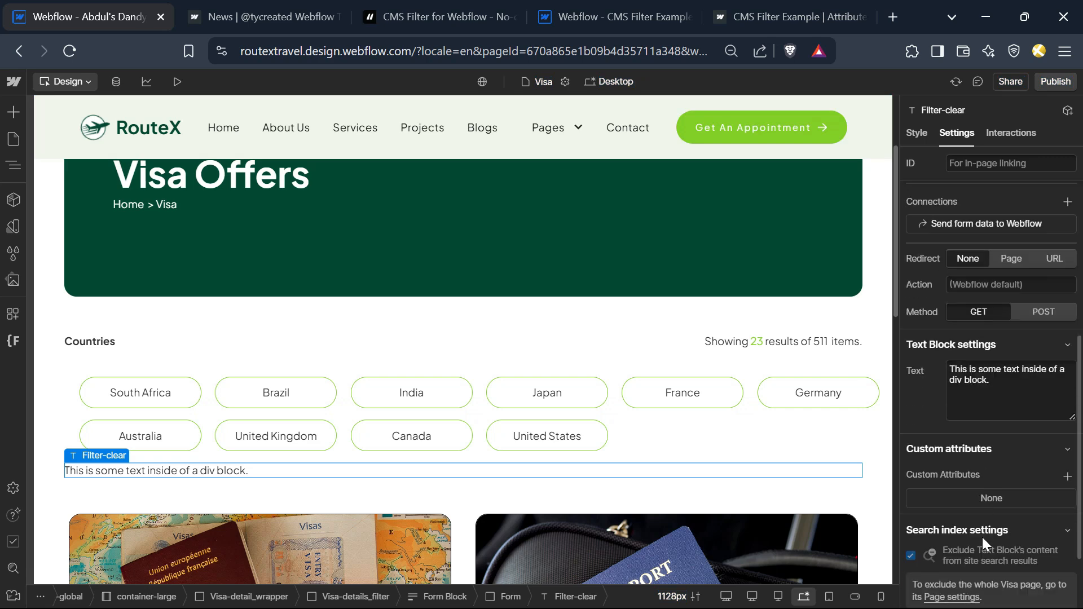
{"action": "triple_click", "coordinate": [992, 375]}
{"action": "key", "text": "BackSpace"}
{"action": "type", "text": "Cl"}
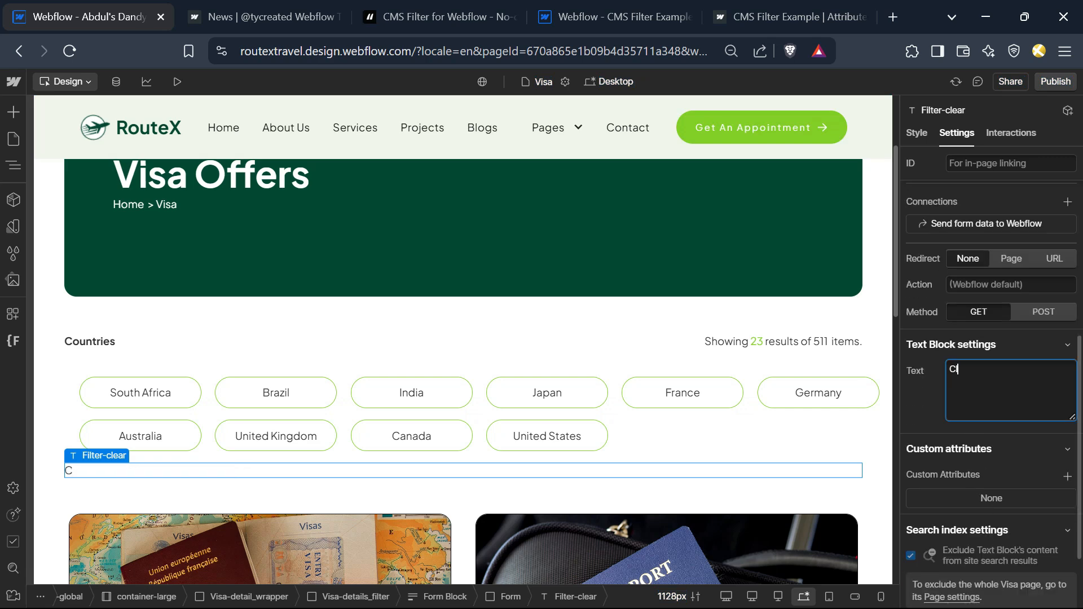
{"action": "type", "text": "ear All"}
{"action": "left_click", "coordinate": [926, 397]}
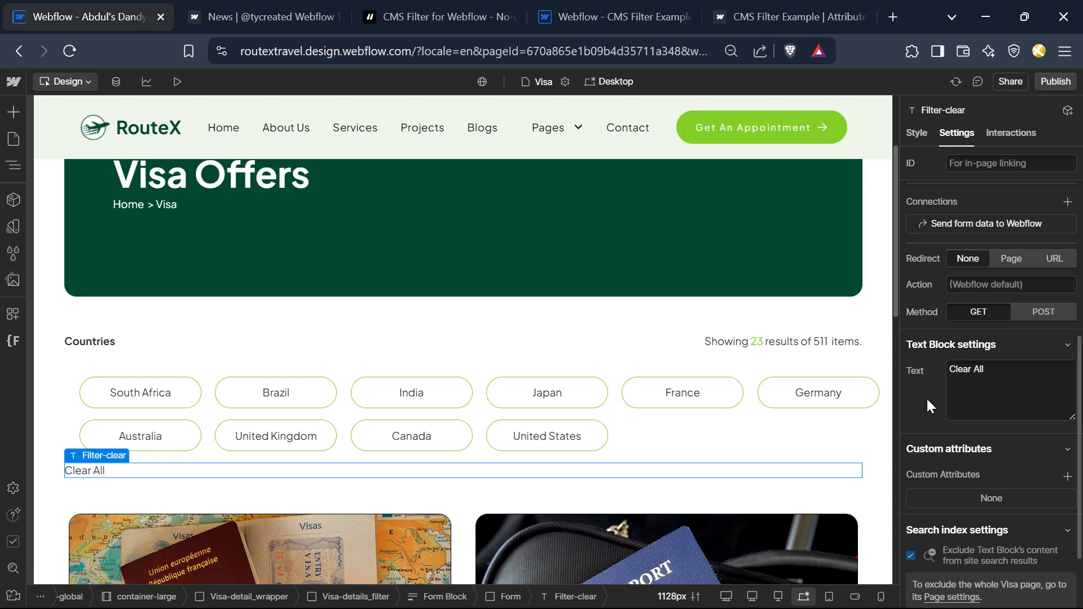
{"action": "left_click", "coordinate": [996, 377]}
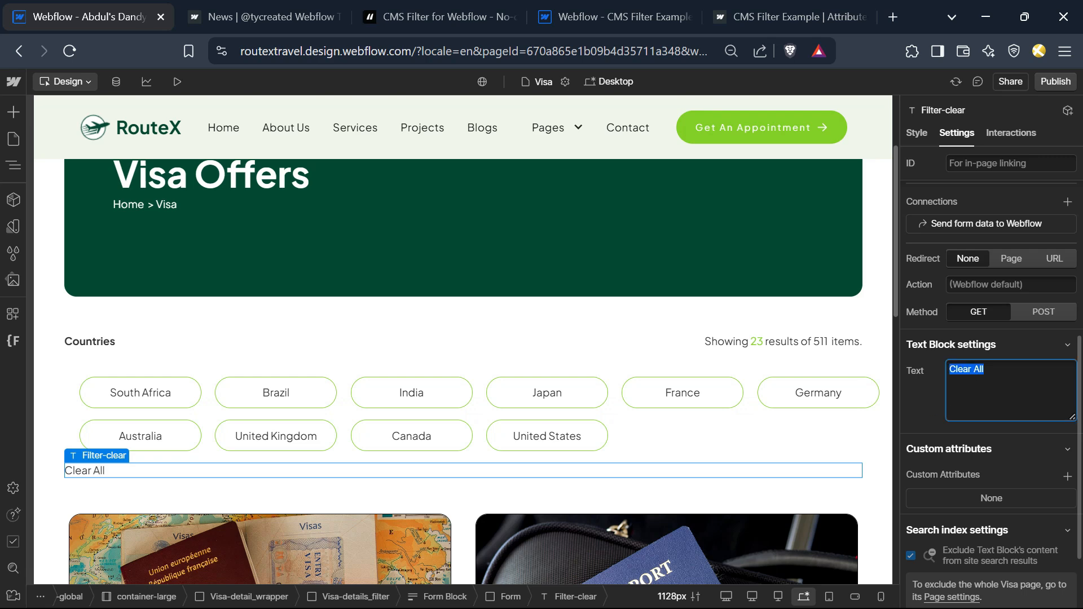
{"action": "left_click", "coordinate": [995, 376]}
Wrap the x after "Clear All" in its own text span and create the class cross on it.
{"action": "left_click", "coordinate": [111, 476]}
{"action": "double_click", "coordinate": [111, 470]}
{"action": "double_click", "coordinate": [111, 470]}
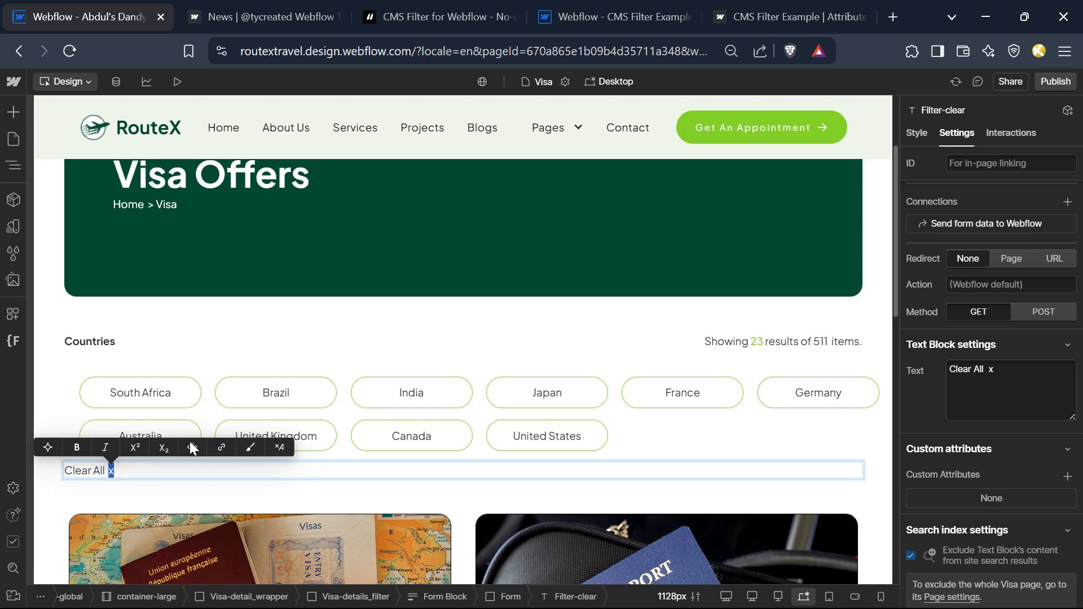
{"action": "left_click", "coordinate": [247, 445]}
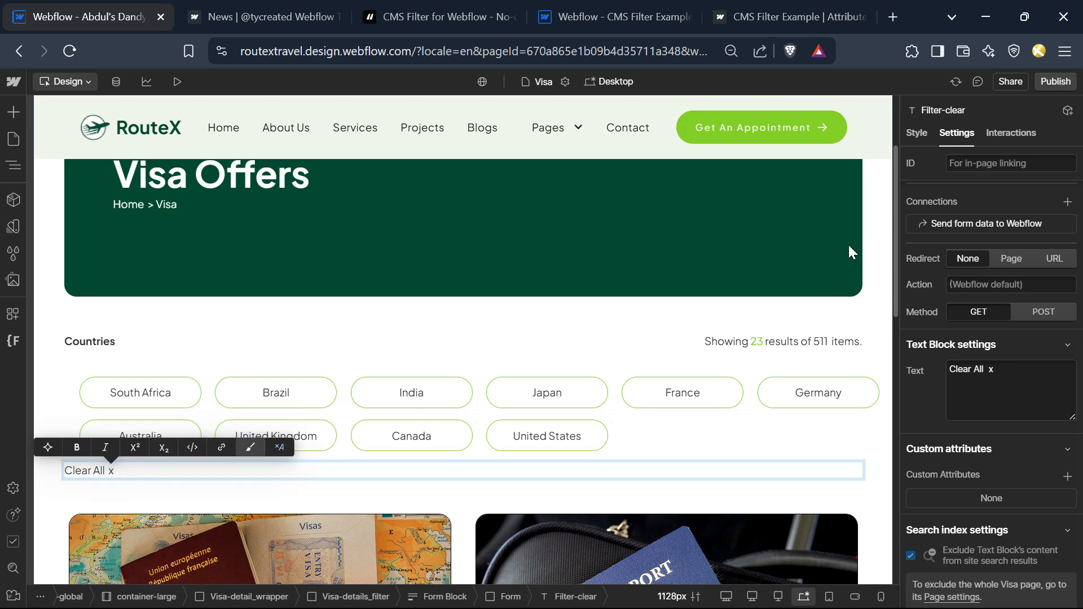
{"action": "left_click", "coordinate": [919, 133]}
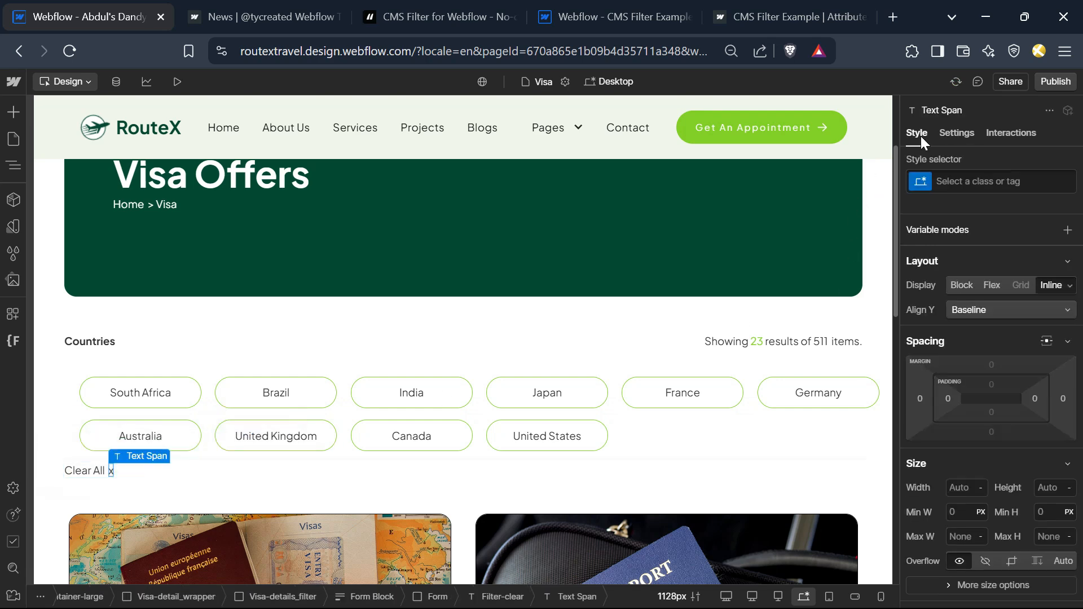
{"action": "left_click", "coordinate": [953, 181]}
{"action": "type", "text": "cross"}
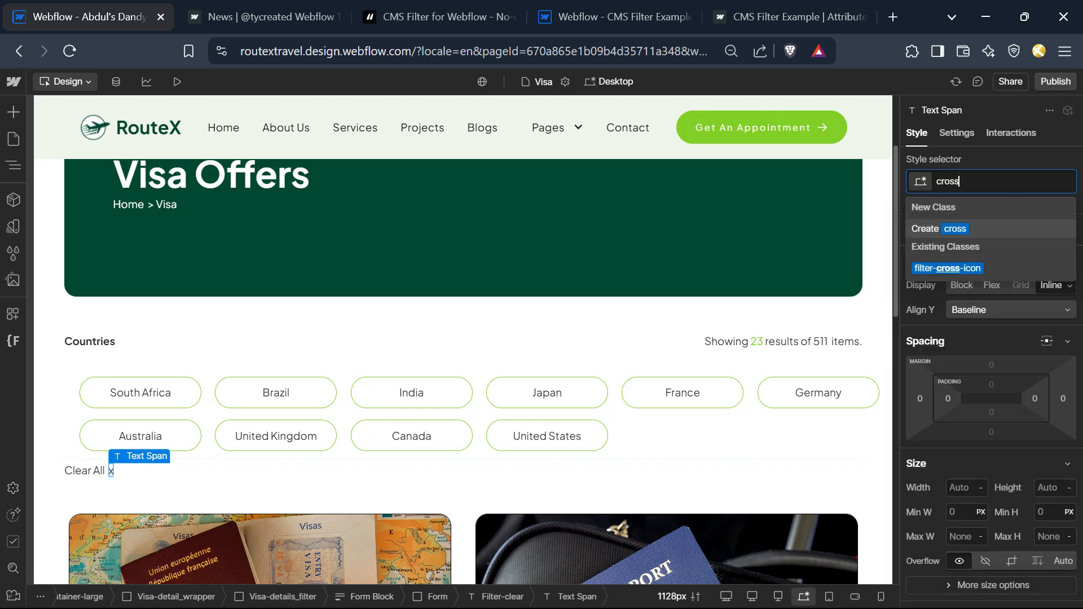
{"action": "key", "text": "Return"}
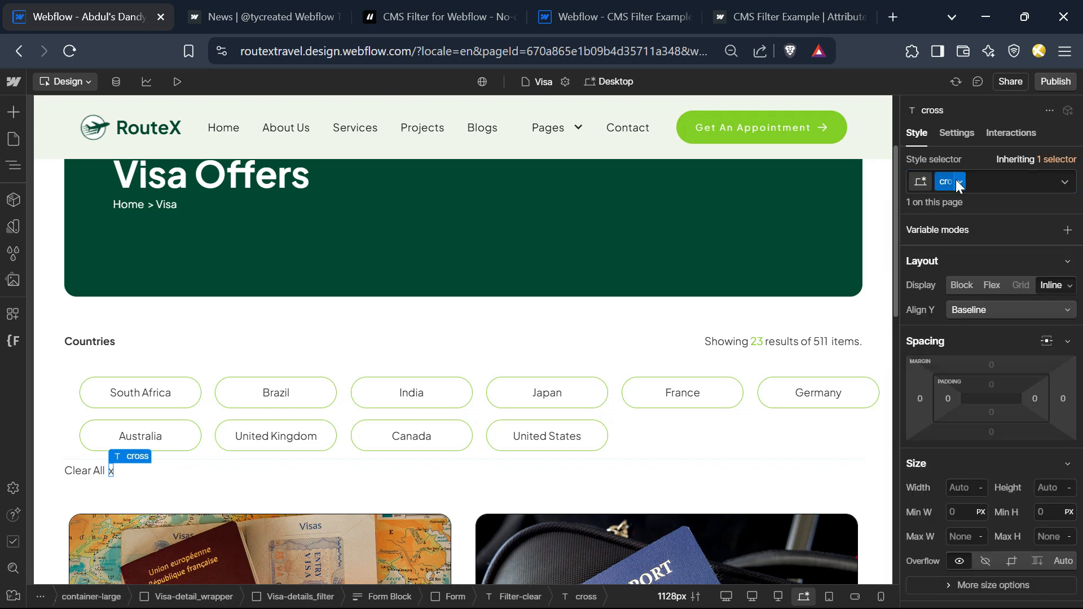
Style the cross span with the red text color #d00000 and a font size of 1 rem.
{"action": "scroll", "coordinate": [996, 507], "scroll_direction": "down", "scroll_amount": 3}
{"action": "scroll", "coordinate": [996, 508], "scroll_direction": "down", "scroll_amount": 5}
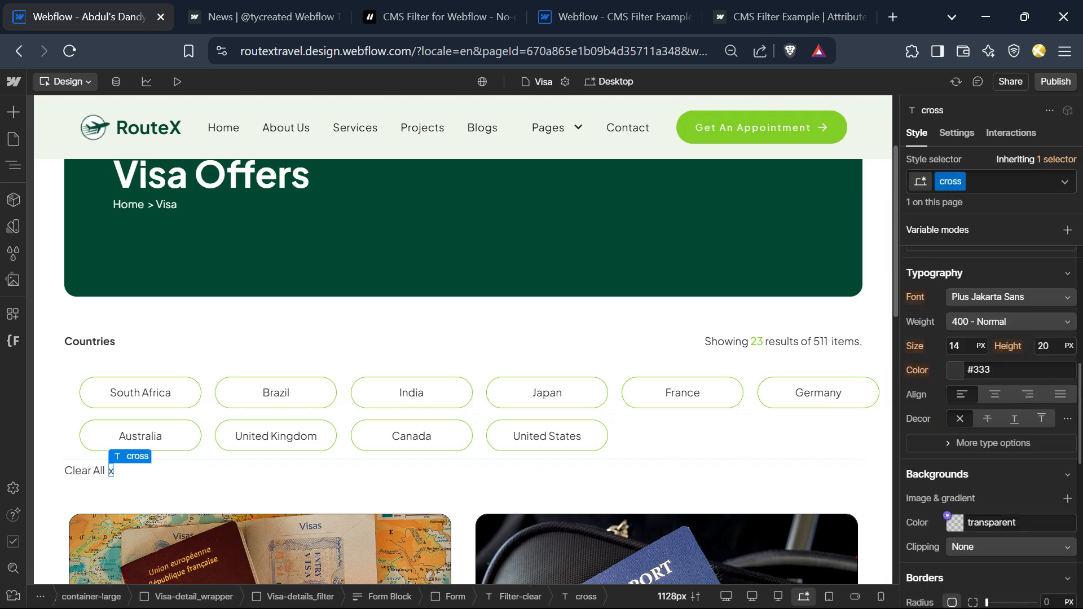
{"action": "left_click", "coordinate": [957, 369]}
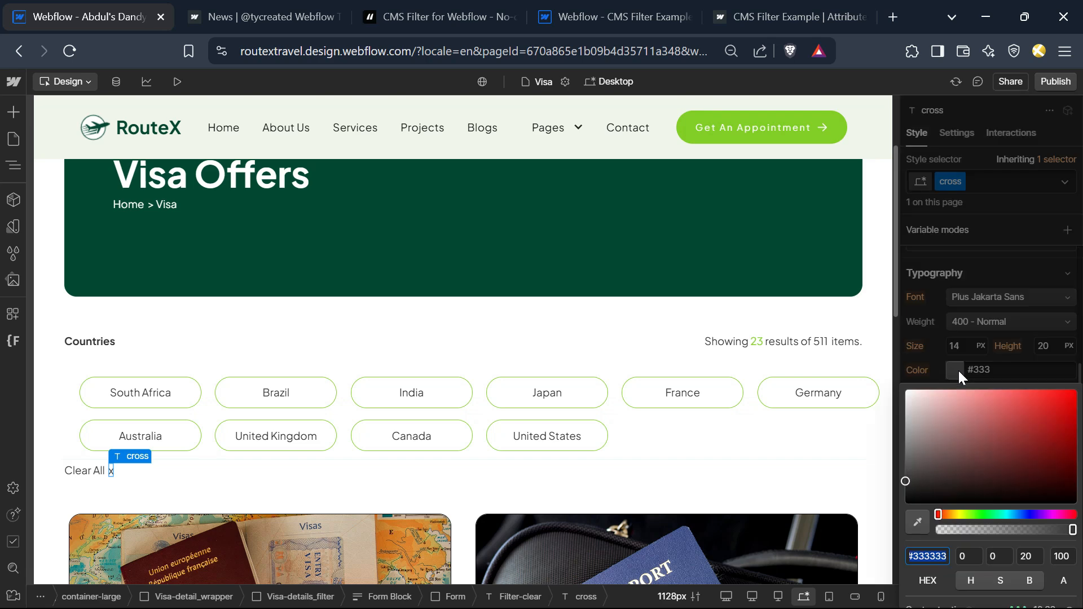
{"action": "left_click_drag", "start_coordinate": [1025, 415], "coordinate": [1076, 411]}
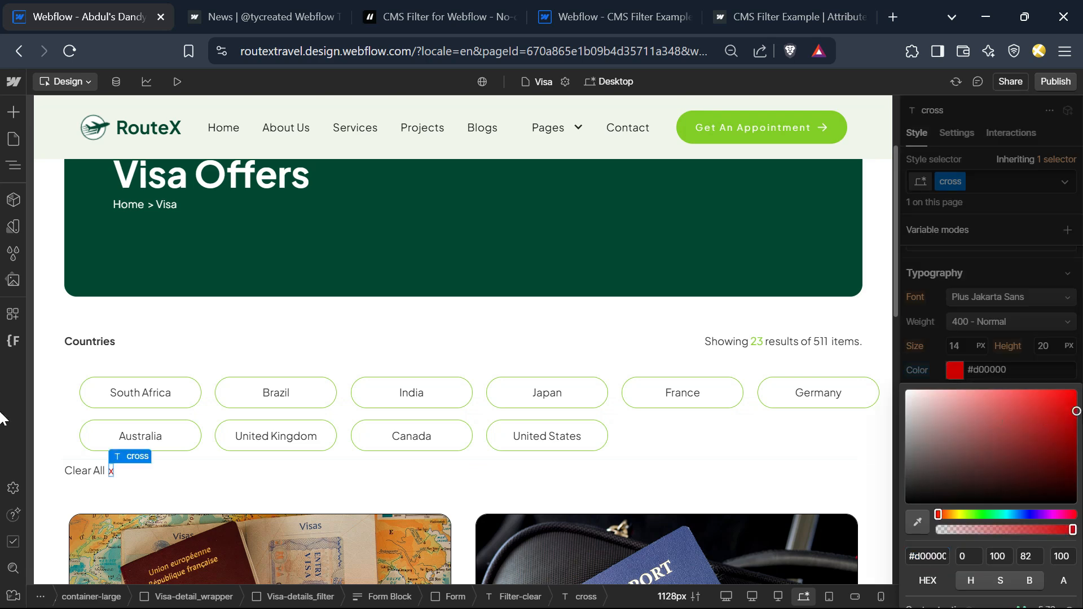
{"action": "left_click", "coordinate": [929, 373]}
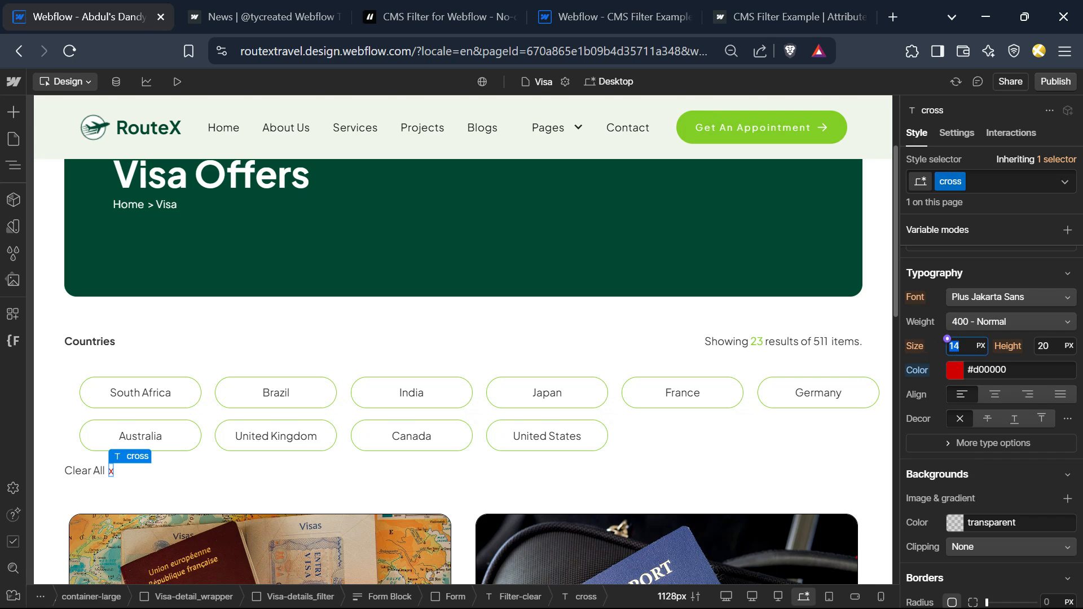
{"action": "type", "text": "1rem"}
{"action": "key", "text": "Return"}
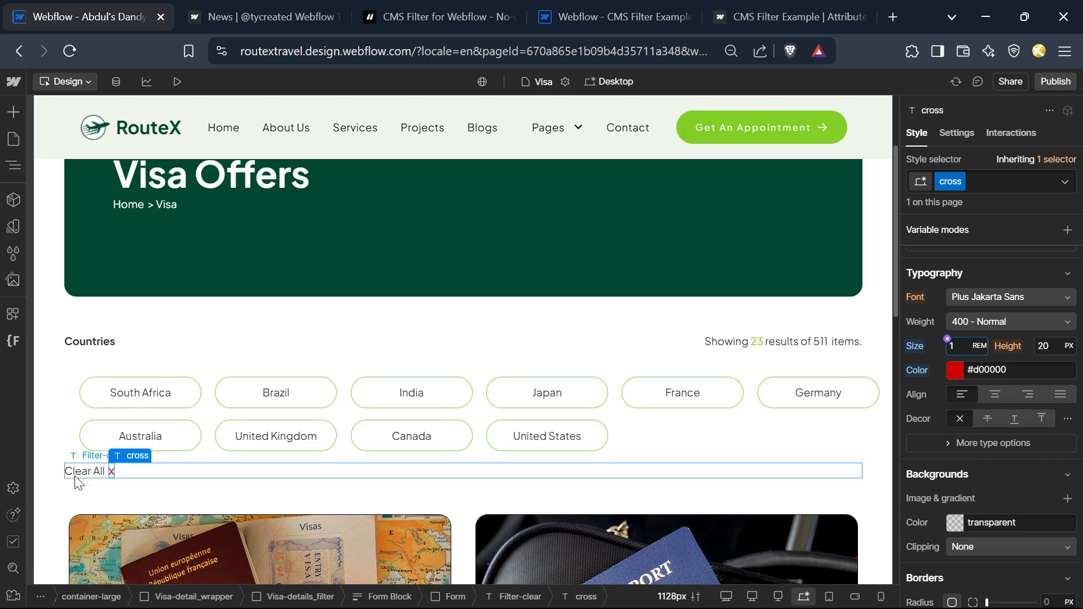
Copy the Clear attribute name from the Finsweet documentation and add fs-cmsfilter-element as a custom attribute name on the Filter-clear text block in Webflow.
{"action": "left_click", "coordinate": [424, 18]}
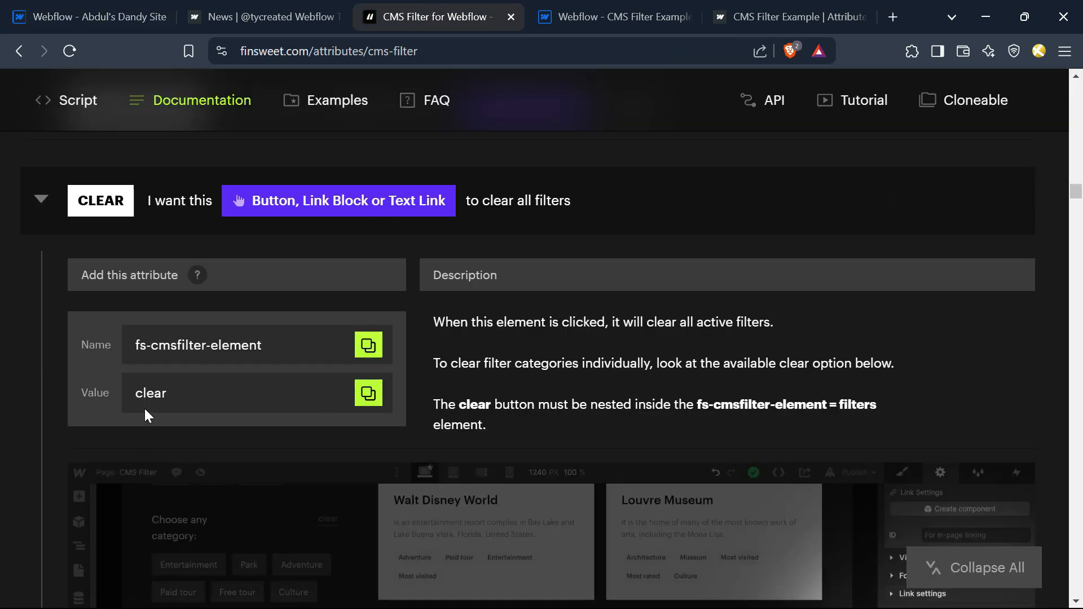
{"action": "left_click", "coordinate": [368, 345]}
{"action": "left_click", "coordinate": [113, 17]}
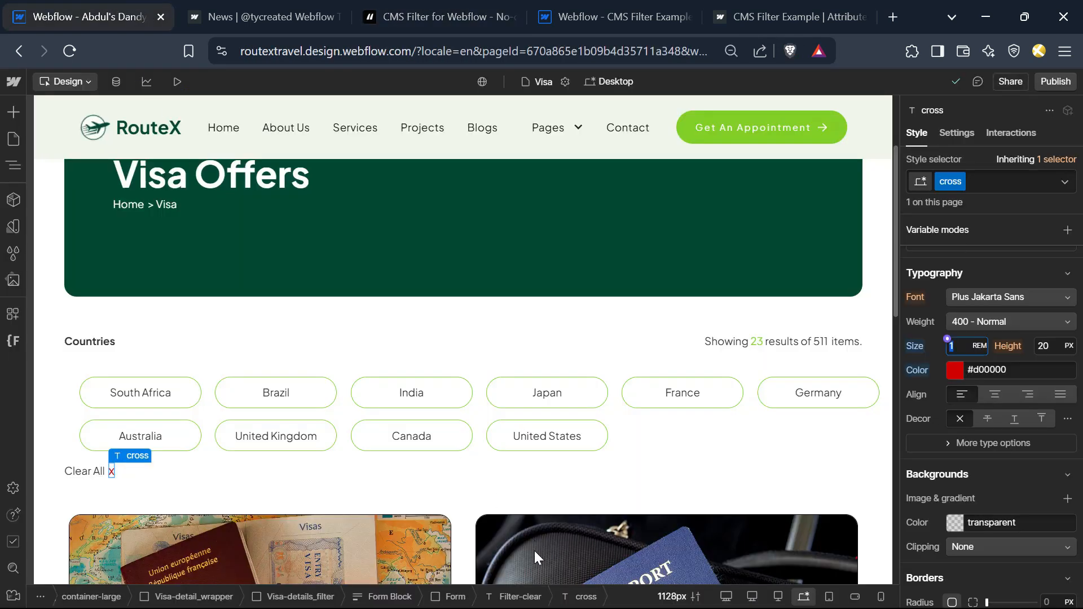
{"action": "left_click", "coordinate": [89, 474]}
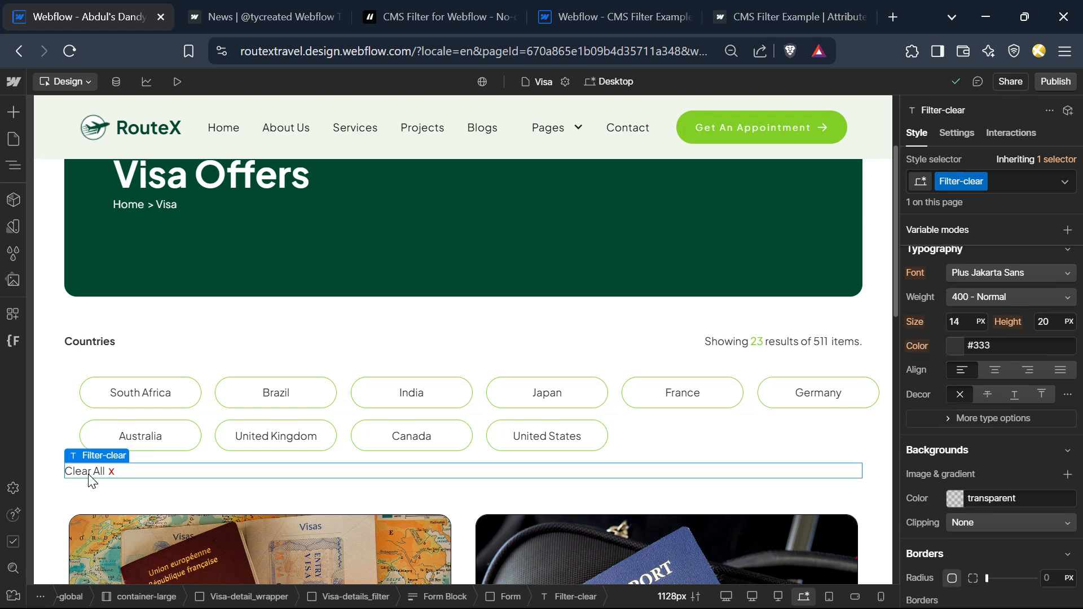
{"action": "left_click", "coordinate": [955, 133]}
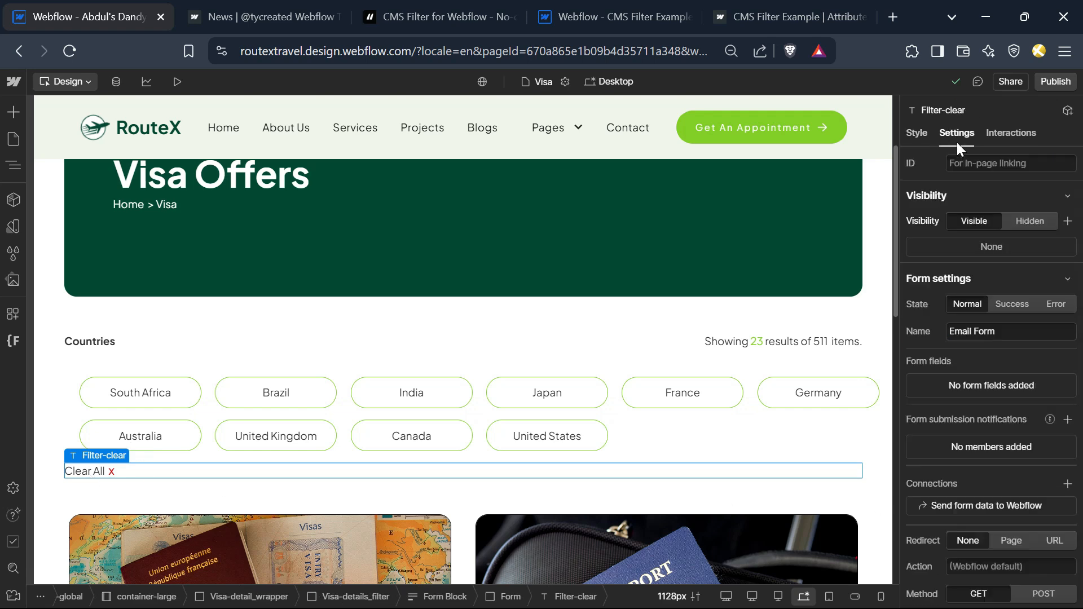
{"action": "scroll", "coordinate": [970, 205], "scroll_direction": "down", "scroll_amount": 6}
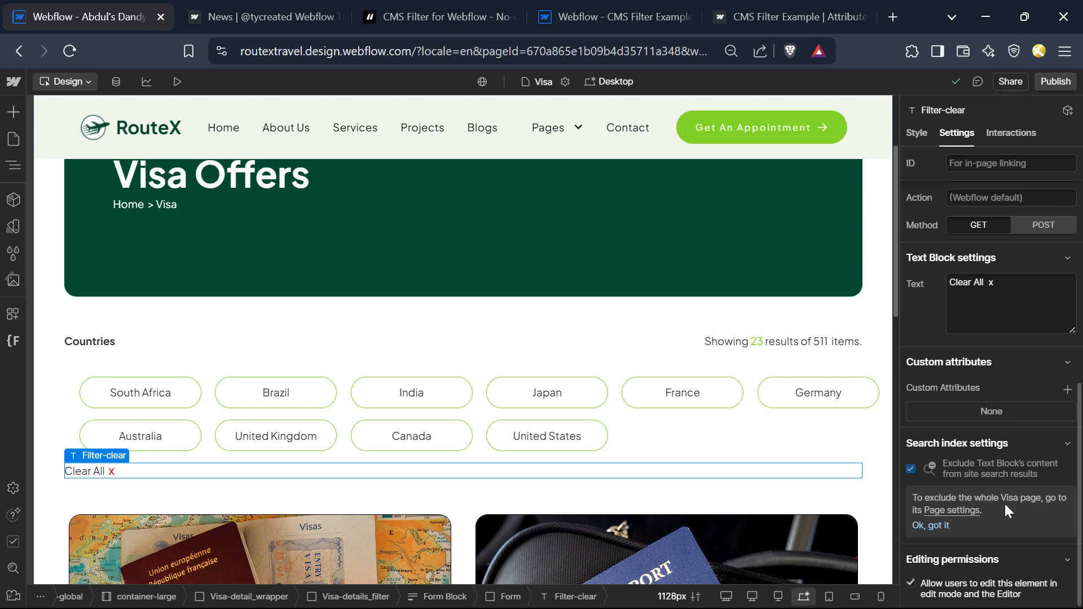
{"action": "left_click", "coordinate": [1067, 390]}
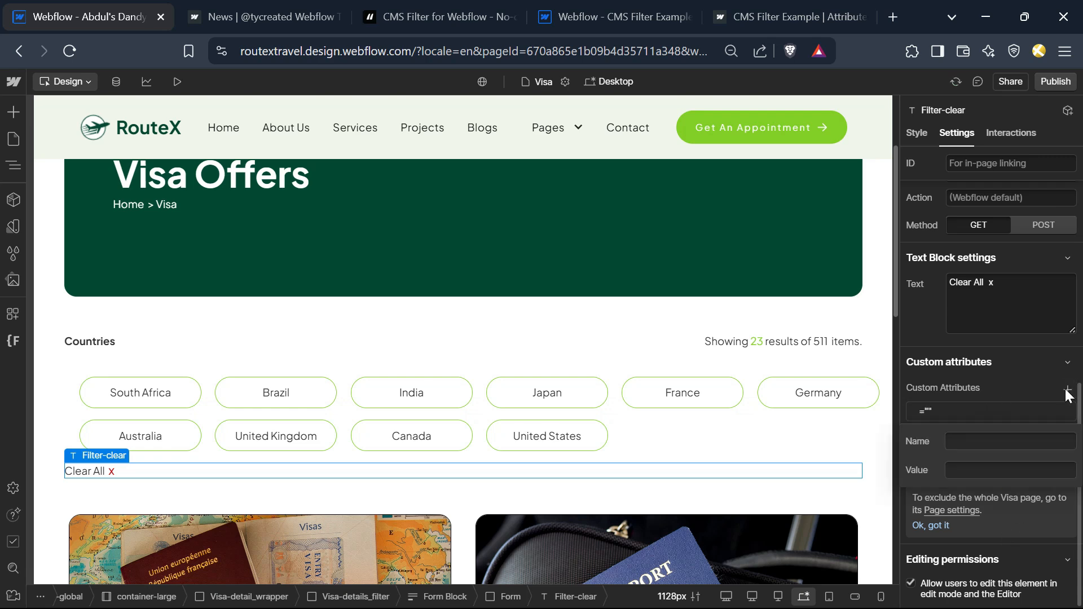
{"action": "key", "text": "ctrl+v"}
Copy the Clear value from the Finsweet documentation and set the Filter-clear attribute's value to clear in Webflow.
{"action": "left_click", "coordinate": [434, 18]}
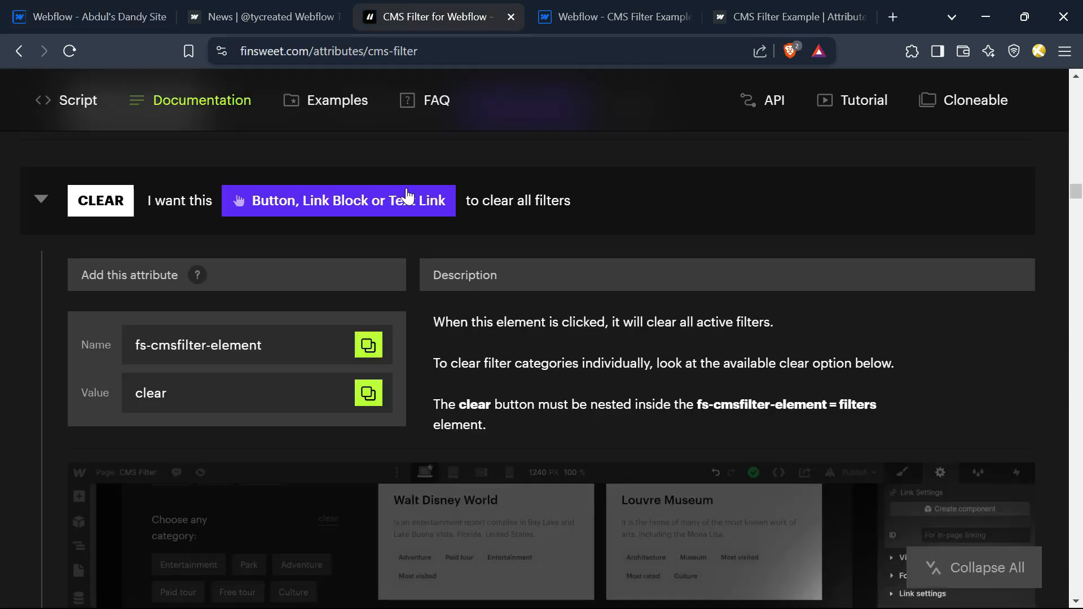
{"action": "left_click", "coordinate": [368, 394]}
{"action": "left_click", "coordinate": [107, 16]}
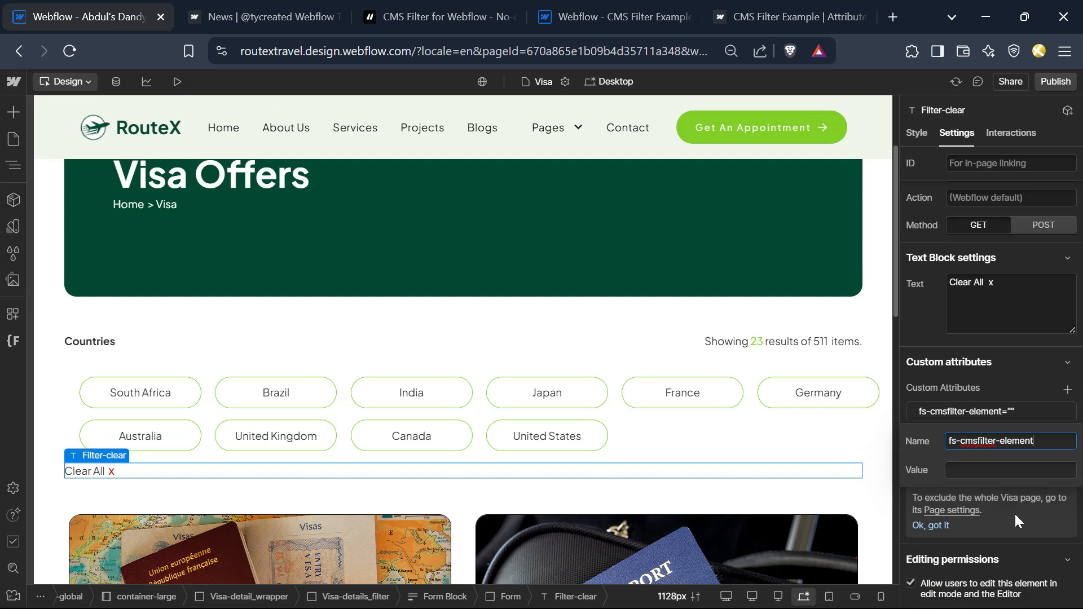
{"action": "left_click", "coordinate": [1009, 470]}
{"action": "key", "text": "ctrl+v"}
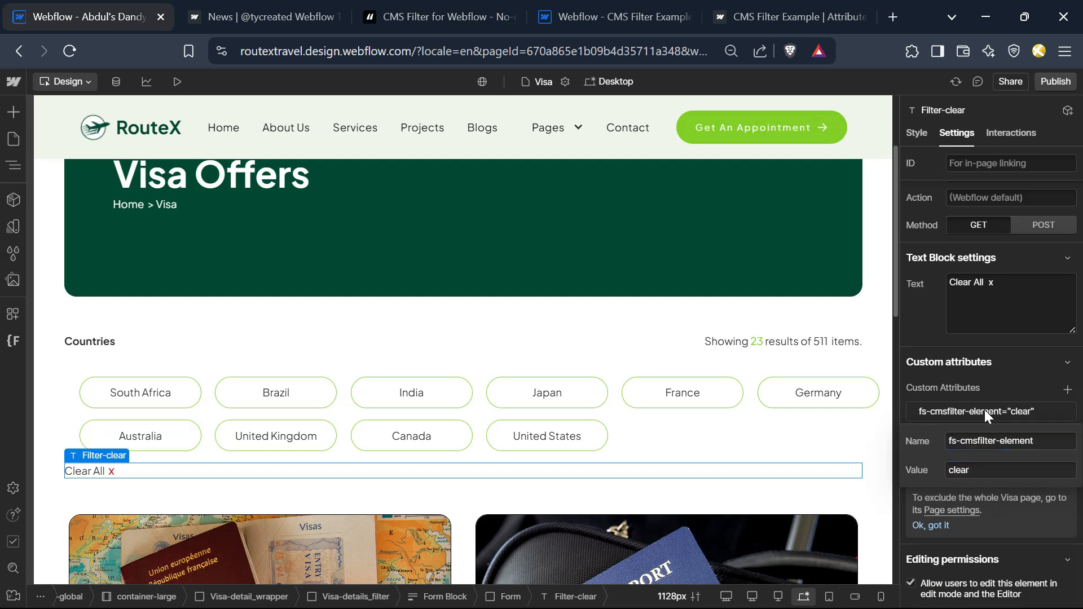
{"action": "left_click", "coordinate": [984, 410]}
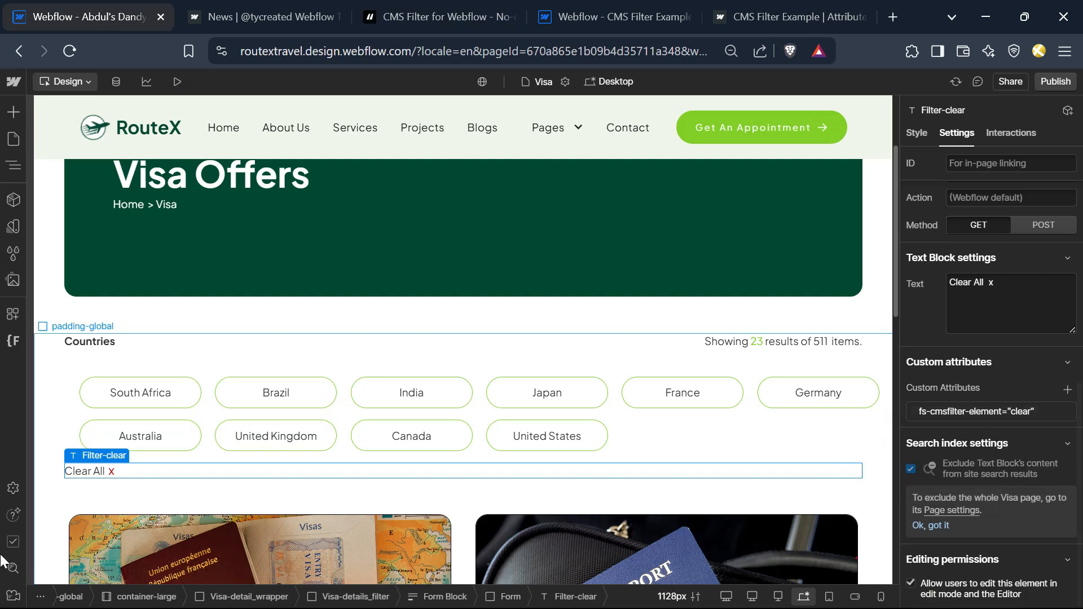
Set the Filter-clear text block's cursor style to pointer.
{"action": "left_click", "coordinate": [916, 133]}
{"action": "scroll", "coordinate": [984, 459], "scroll_direction": "down", "scroll_amount": 5}
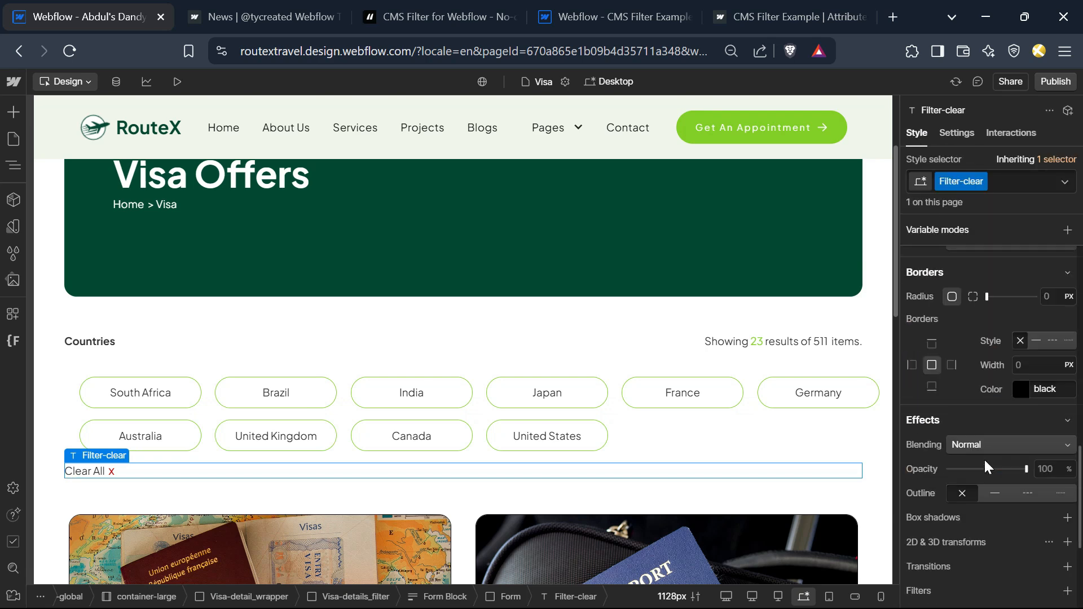
{"action": "scroll", "coordinate": [984, 466], "scroll_direction": "down", "scroll_amount": 4}
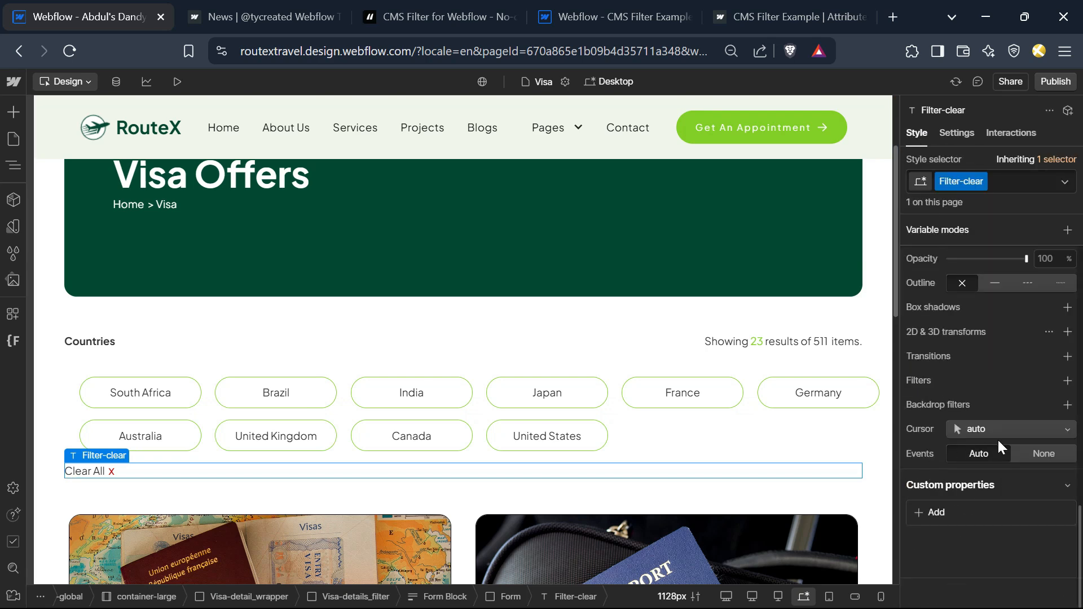
{"action": "left_click", "coordinate": [1028, 429]}
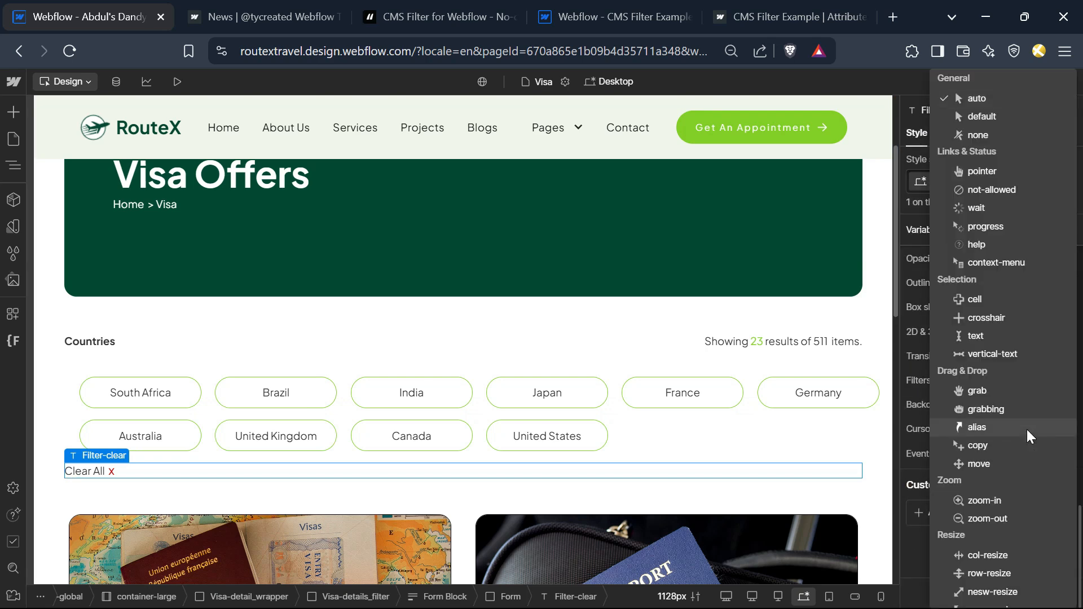
{"action": "left_click", "coordinate": [985, 169]}
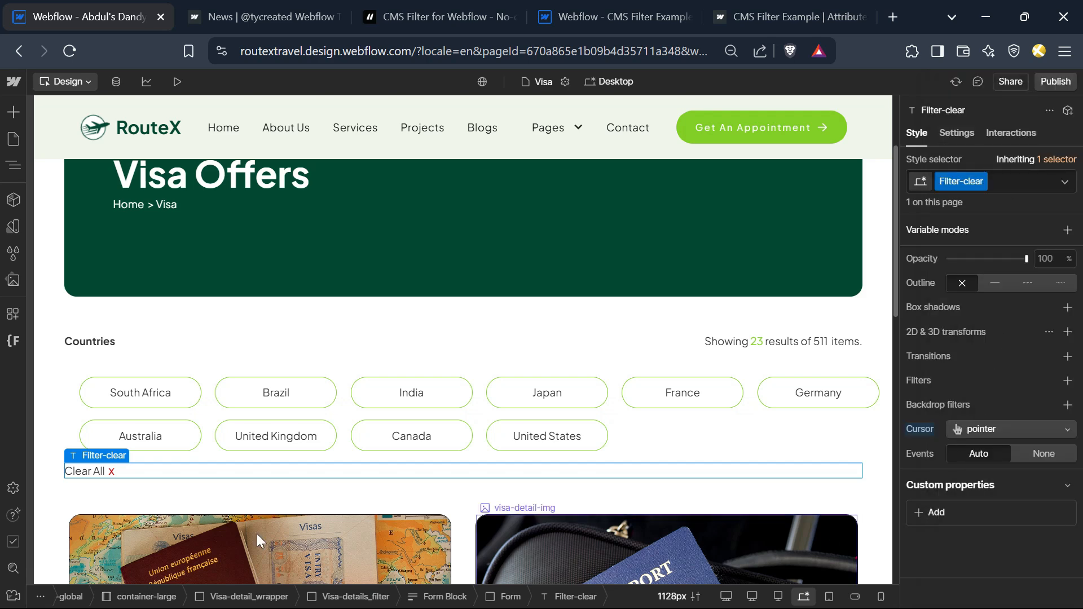
Set the Filter-clear text block's display to inline-block and give it a top margin of 20 px.
{"action": "scroll", "coordinate": [997, 392], "scroll_direction": "up", "scroll_amount": 5}
{"action": "scroll", "coordinate": [998, 394], "scroll_direction": "up", "scroll_amount": 3}
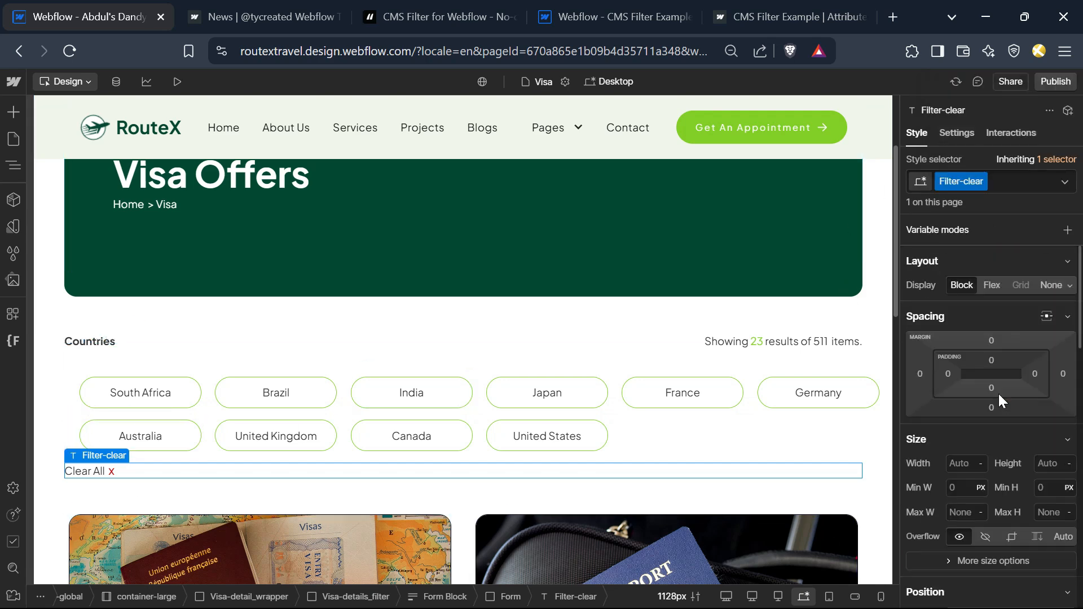
{"action": "left_click", "coordinate": [1056, 284]}
{"action": "left_click", "coordinate": [1040, 312]}
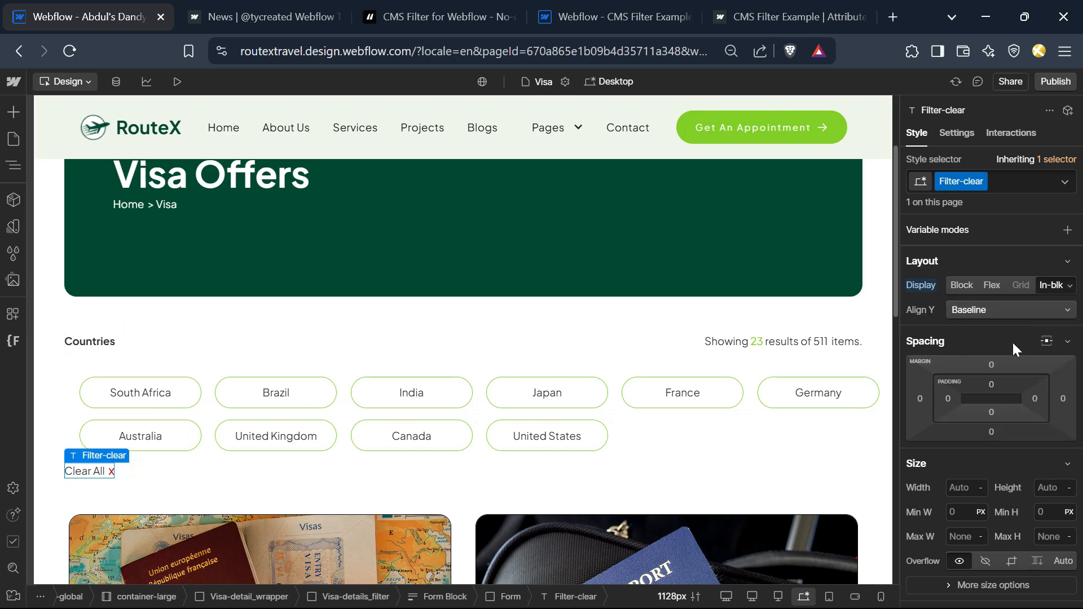
{"action": "left_click", "coordinate": [991, 364]}
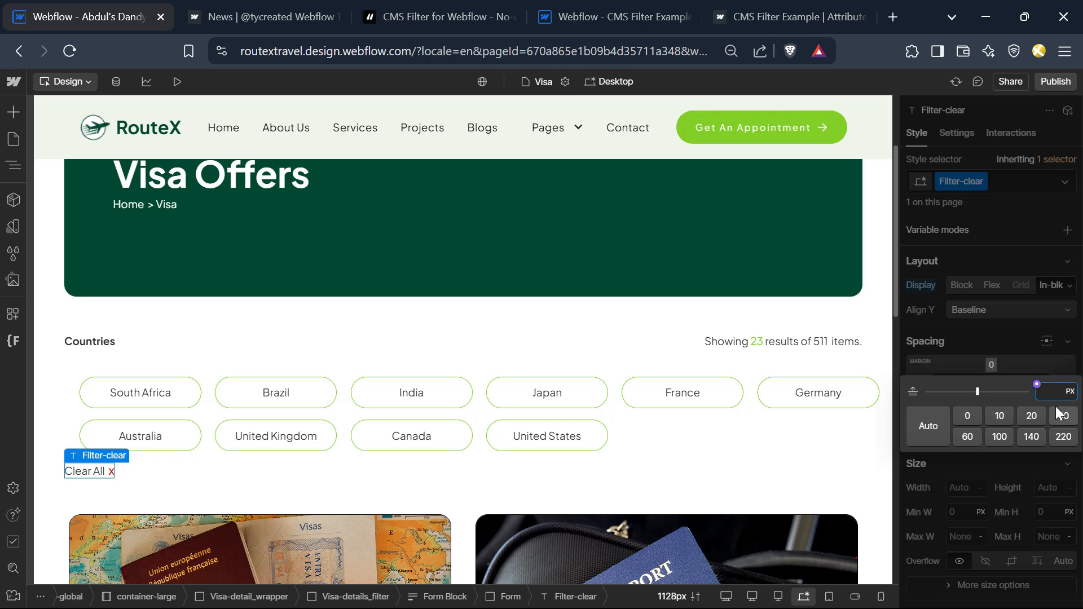
{"action": "left_click", "coordinate": [1027, 415]}
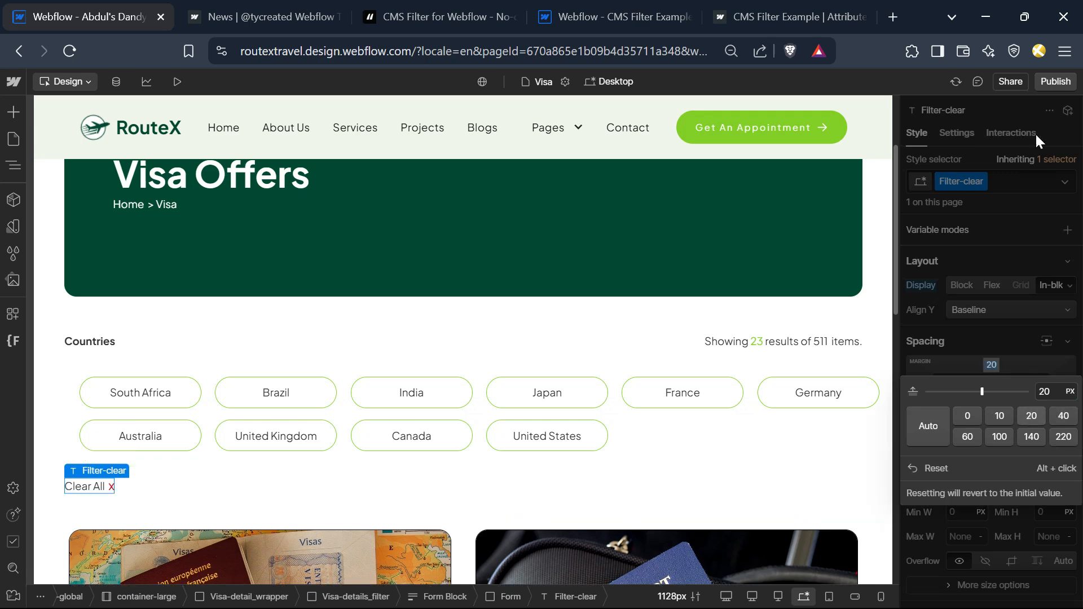
Publish the site to the staging domain routextravel.webflow.io.
{"action": "left_click", "coordinate": [1053, 83]}
{"action": "left_click", "coordinate": [1000, 296]}
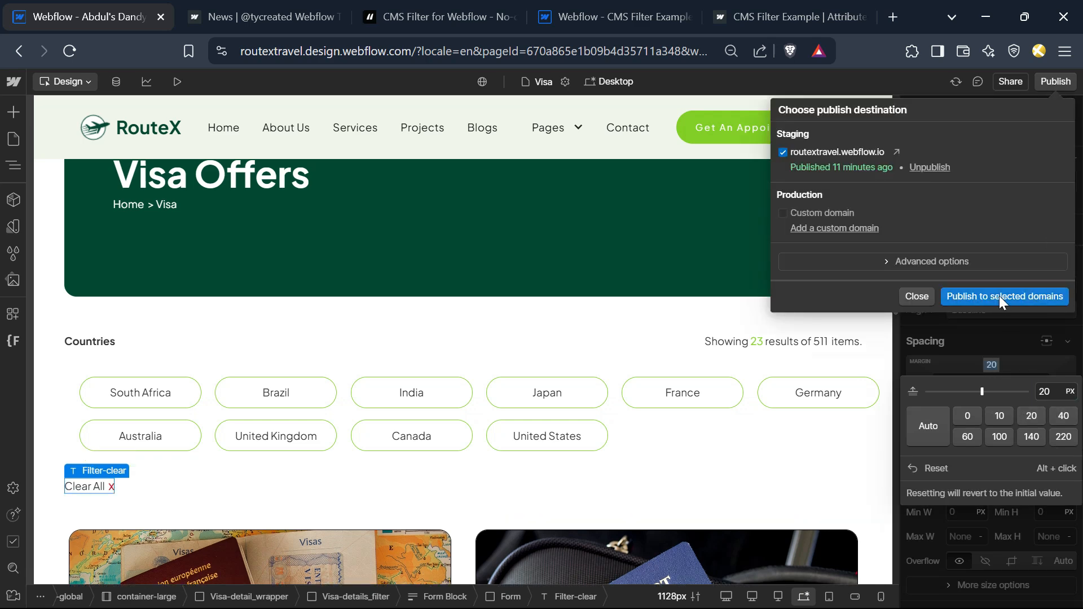
Switch to the published Visa page, reload it and look over the visa listing.
{"action": "left_click", "coordinate": [1051, 215]}
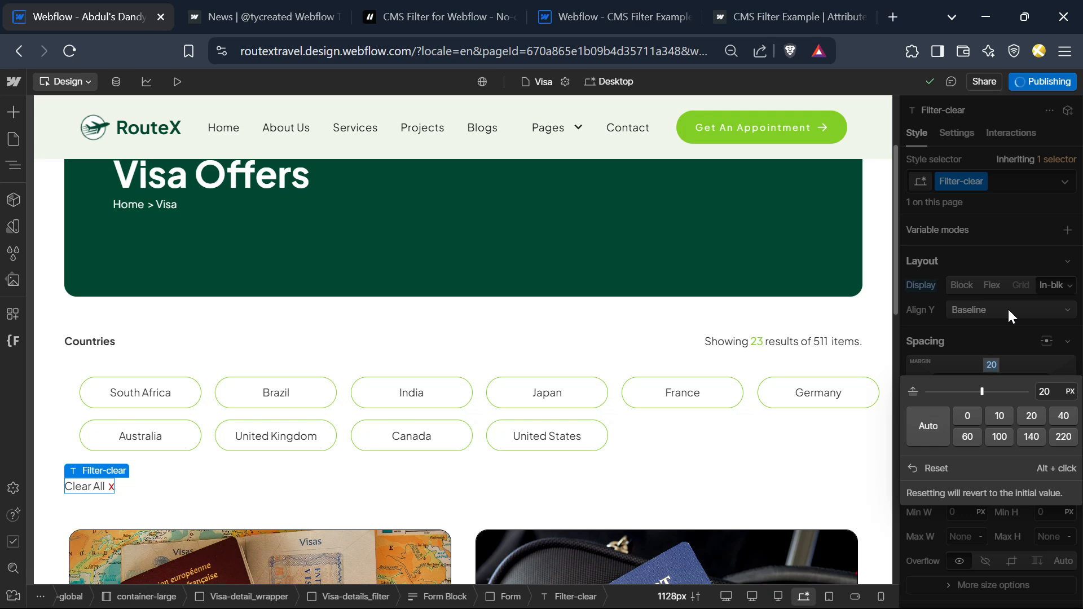
{"action": "left_click", "coordinate": [288, 7]}
{"action": "left_click", "coordinate": [67, 49]}
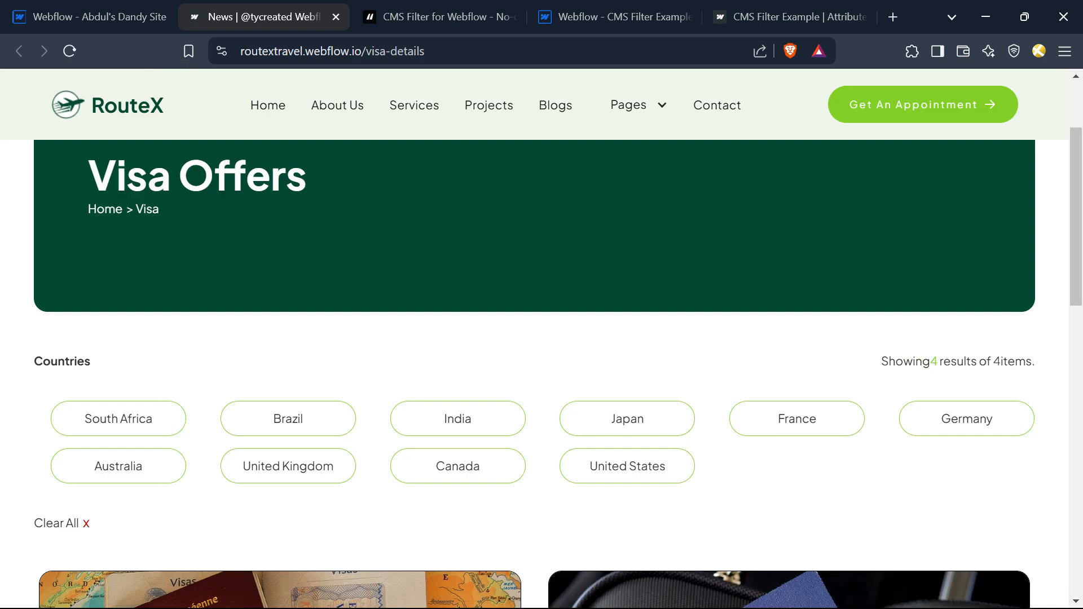
{"action": "scroll", "coordinate": [211, 361], "scroll_direction": "down", "scroll_amount": 5}
{"action": "scroll", "coordinate": [223, 401], "scroll_direction": "up", "scroll_amount": 5}
Test the published filters by selecting Japan, United States and Canada, and reset them with Clear All.
{"action": "left_click", "coordinate": [629, 423]}
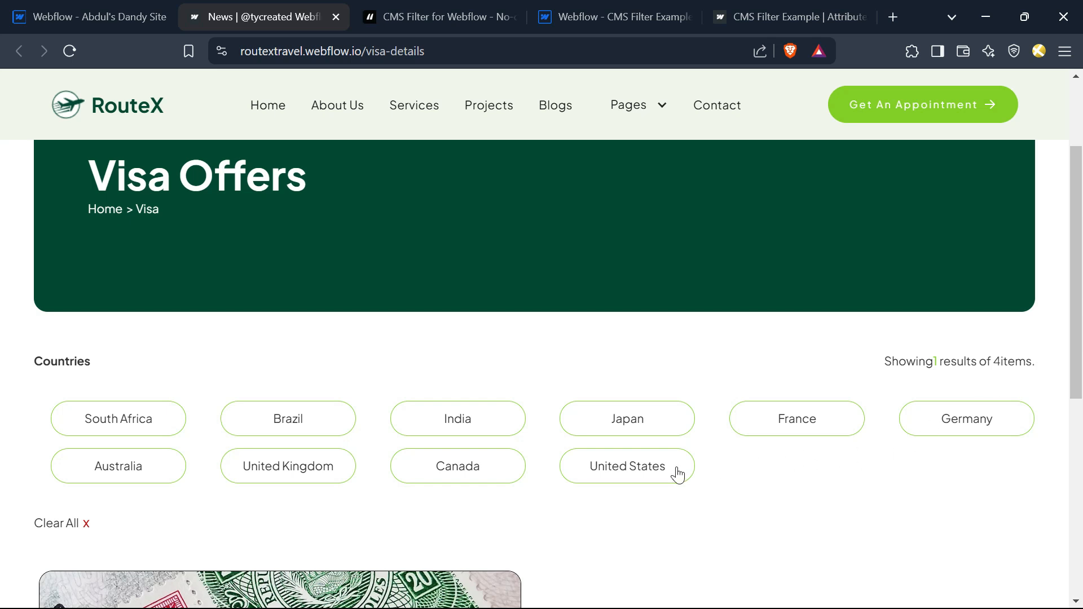
{"action": "left_click", "coordinate": [638, 474]}
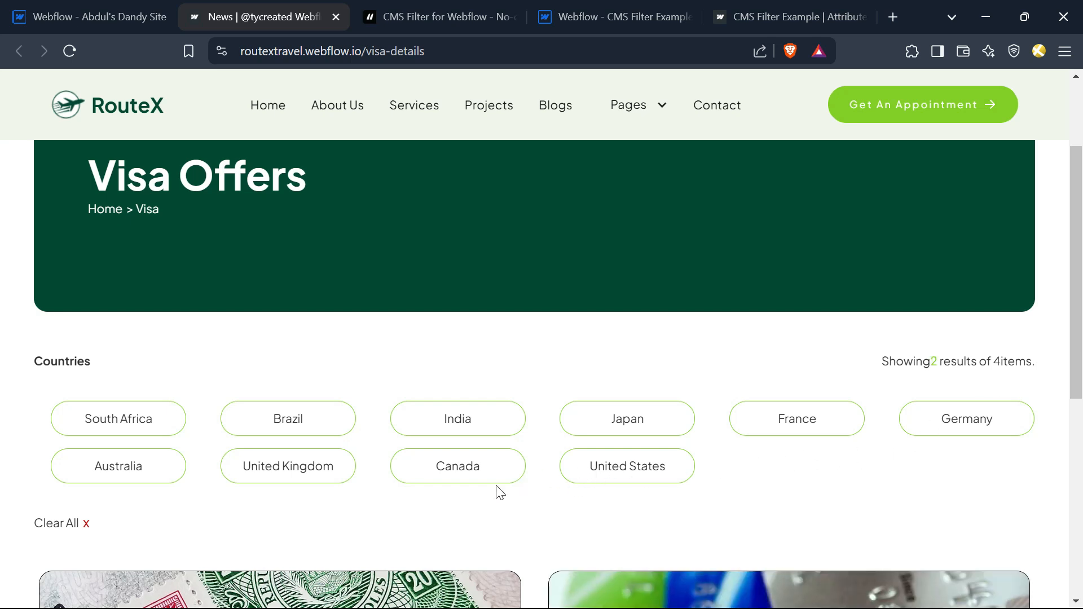
{"action": "left_click", "coordinate": [476, 475]}
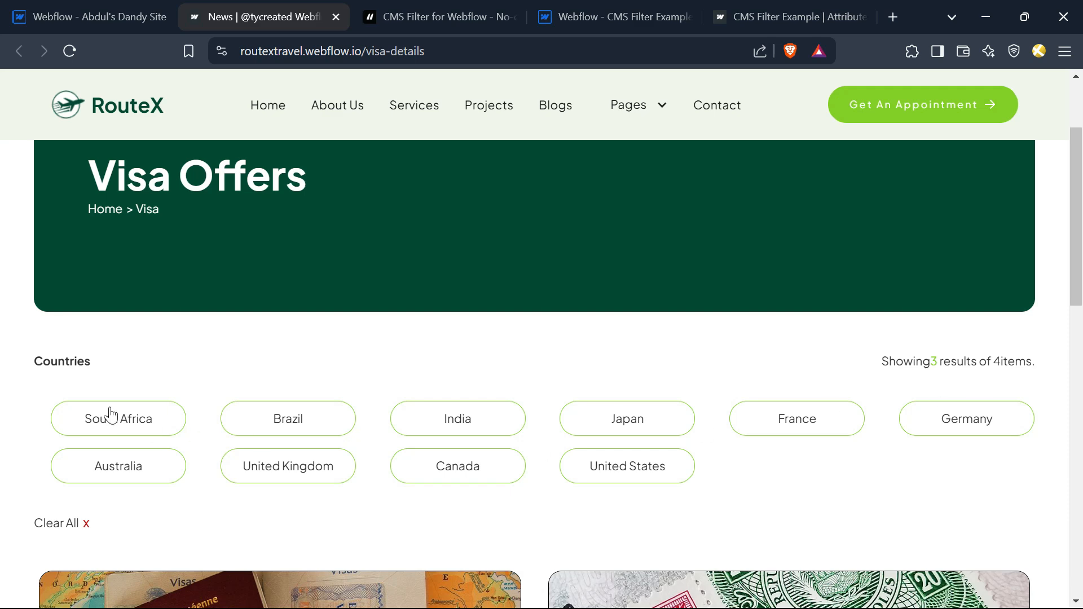
{"action": "scroll", "coordinate": [110, 415], "scroll_direction": "down", "scroll_amount": 2}
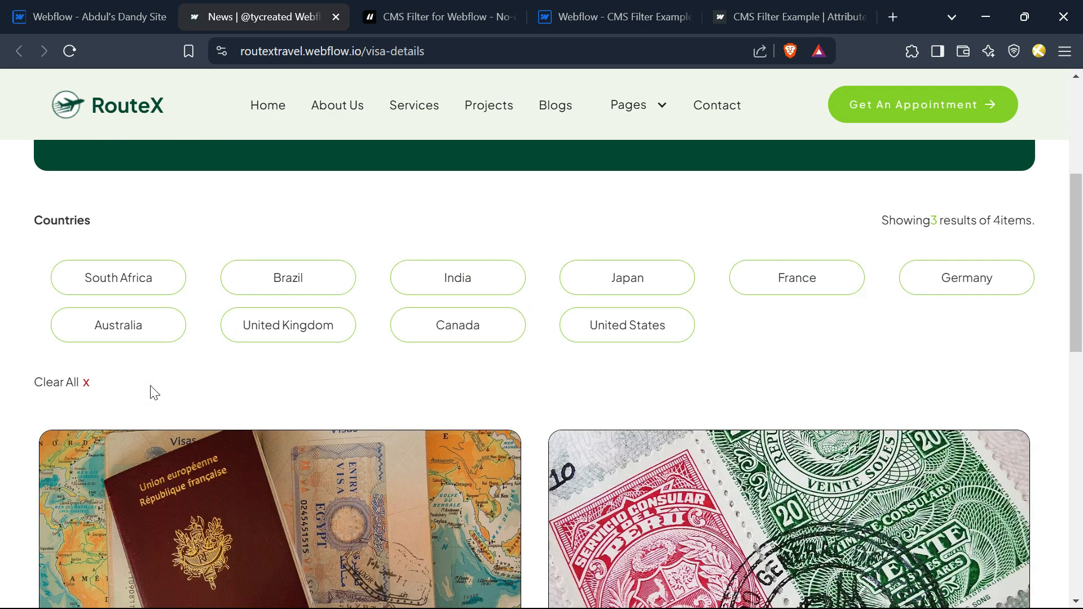
{"action": "left_click", "coordinate": [85, 383]}
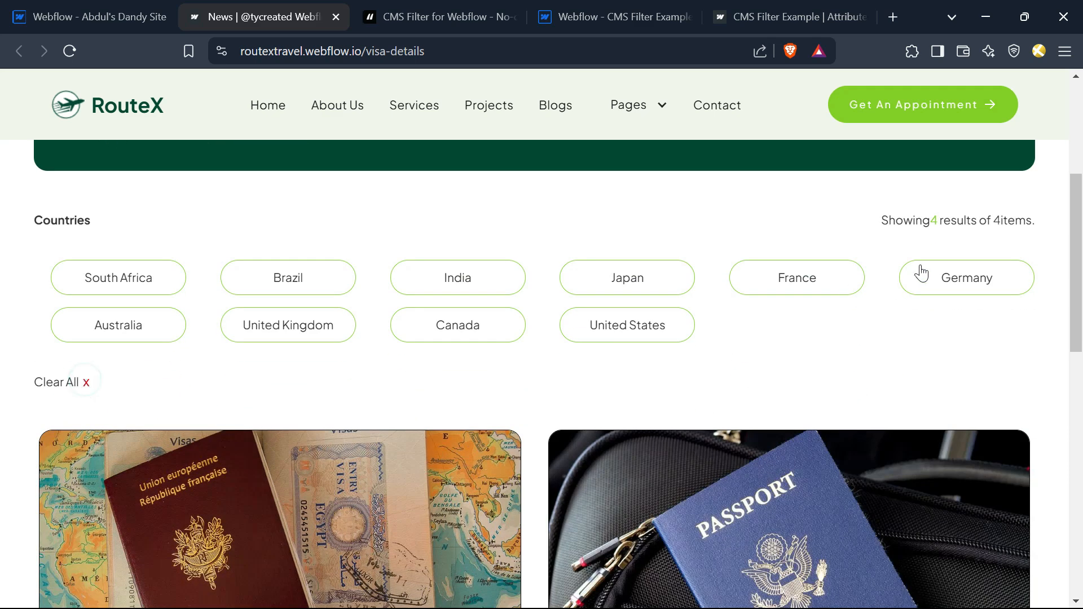
{"action": "scroll", "coordinate": [285, 540], "scroll_direction": "up", "scroll_amount": 2}
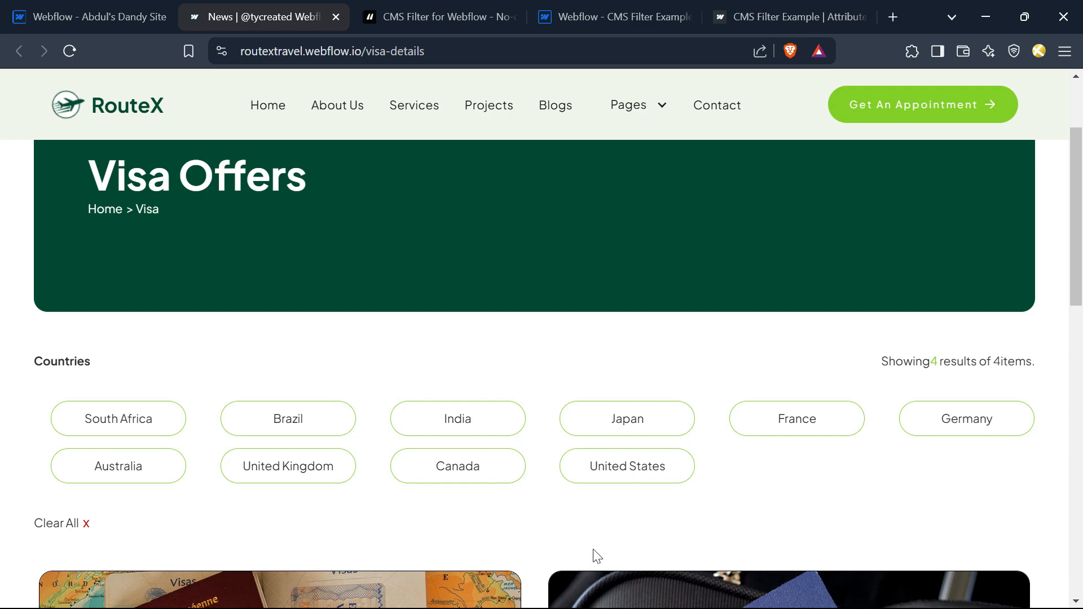
In the Finsweet CMS Filter documentation, collapse the Clear section and read the Active Class option's attribute, description and example.
{"action": "left_click", "coordinate": [425, 18]}
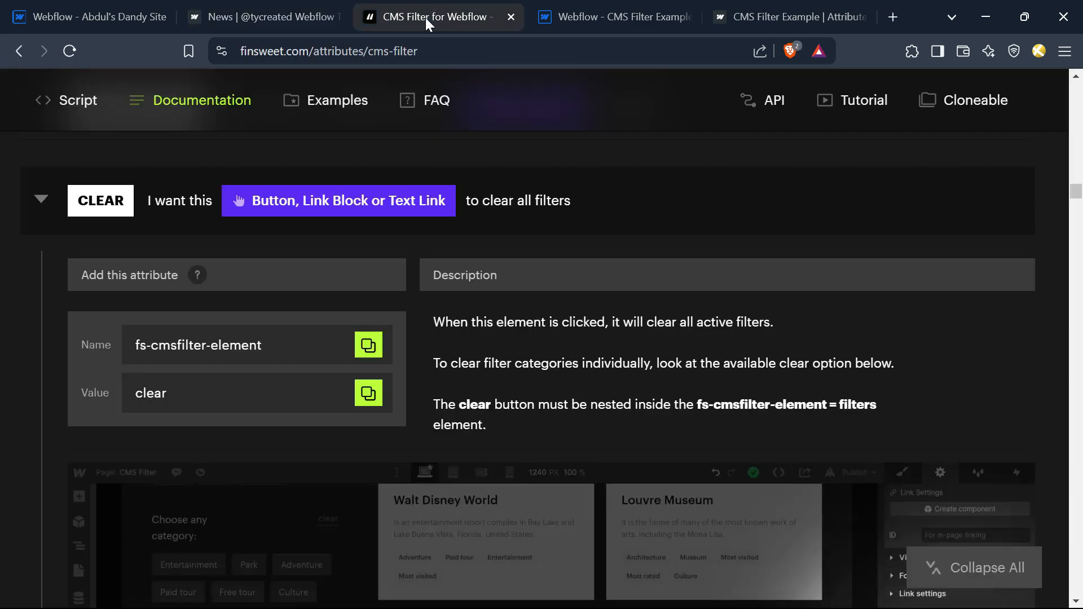
{"action": "left_click", "coordinate": [39, 200]}
{"action": "scroll", "coordinate": [3, 430], "scroll_direction": "down", "scroll_amount": 8}
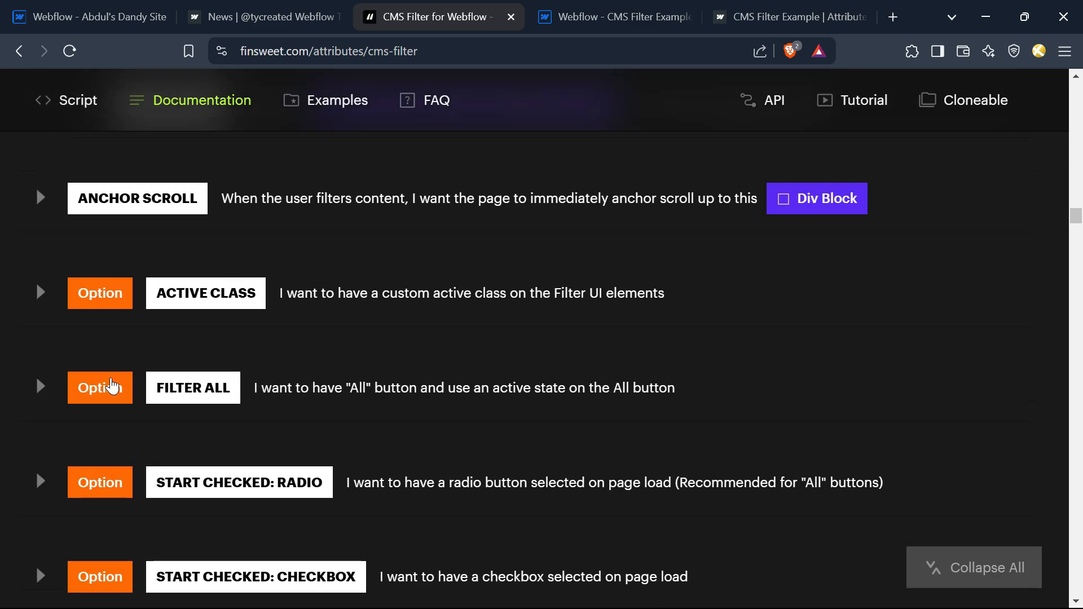
{"action": "left_click", "coordinate": [38, 290]}
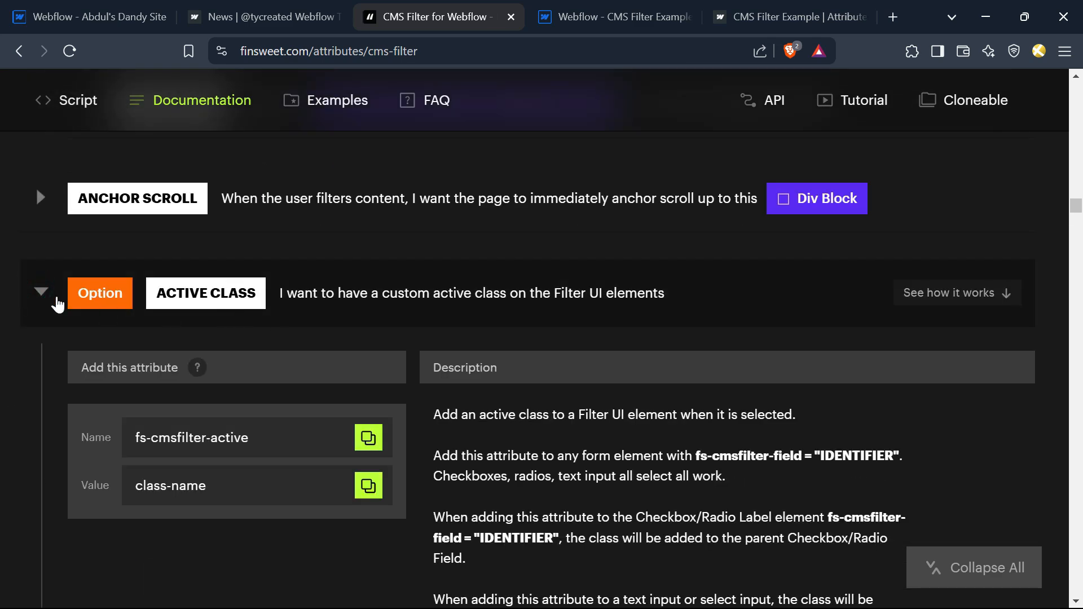
{"action": "scroll", "coordinate": [546, 333], "scroll_direction": "down", "scroll_amount": 5}
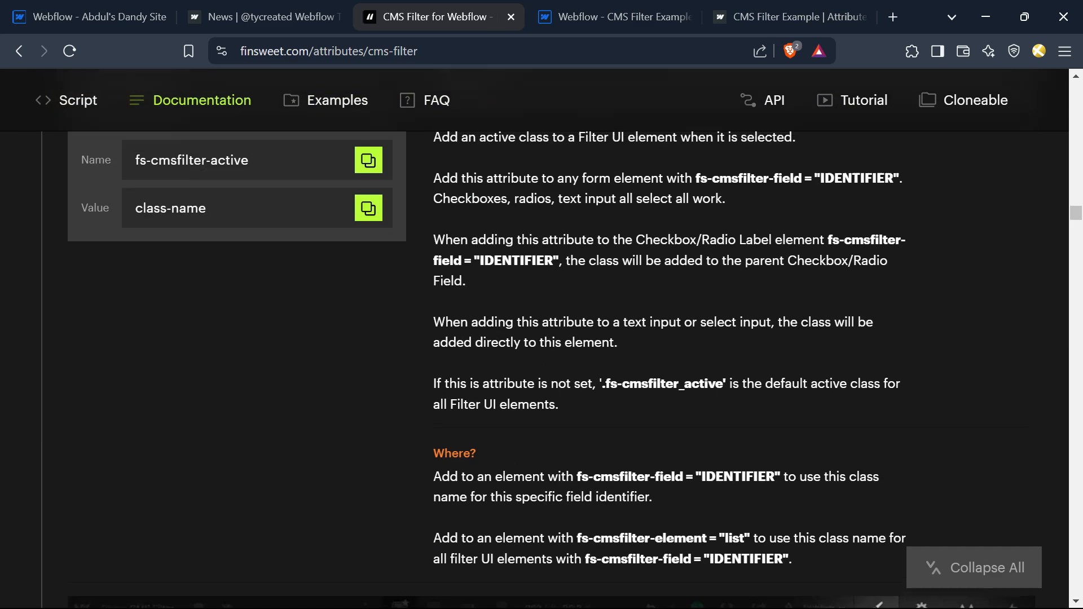
{"action": "scroll", "coordinate": [533, 367], "scroll_direction": "up", "scroll_amount": 5}
{"action": "scroll", "coordinate": [520, 400], "scroll_direction": "down", "scroll_amount": 3}
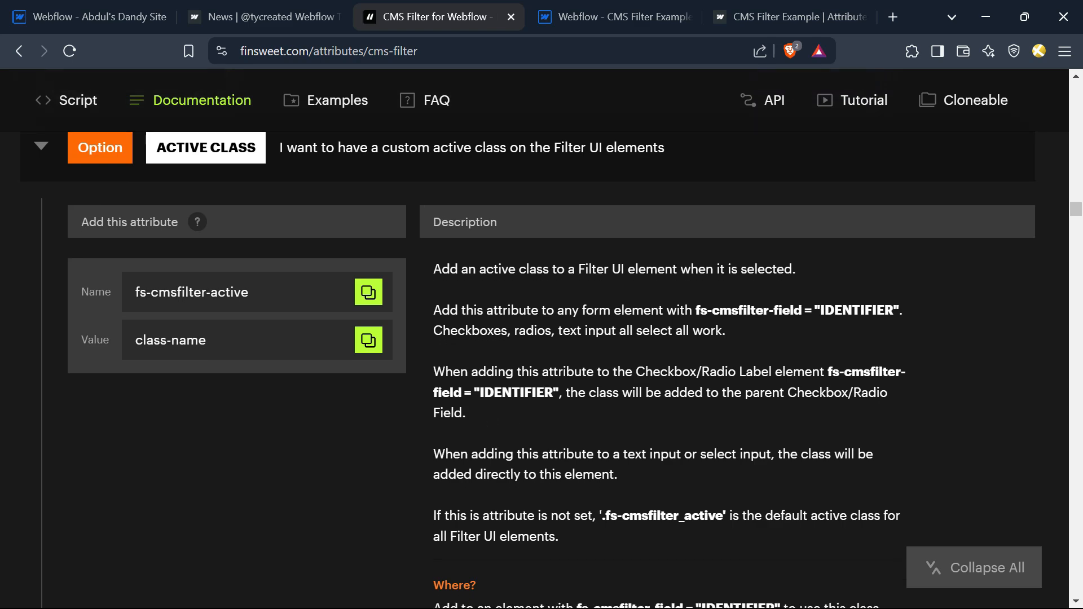
{"action": "scroll", "coordinate": [168, 293], "scroll_direction": "down", "scroll_amount": 8}
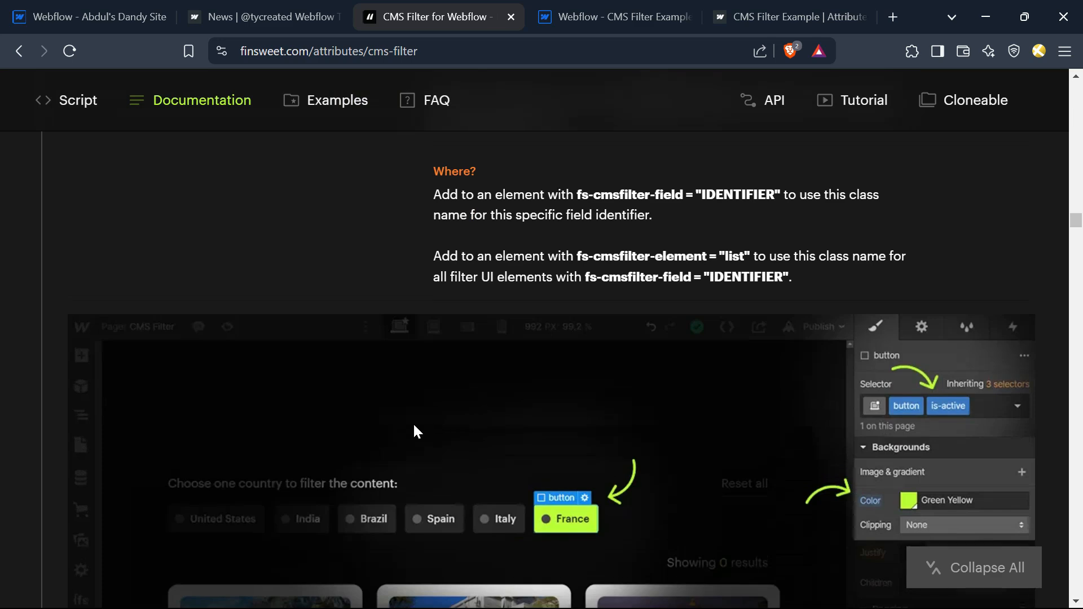
{"action": "scroll", "coordinate": [412, 422], "scroll_direction": "up", "scroll_amount": 8}
Back in the Webflow Designer, set the width of the Checkbox Field around the Japan label to 100%.
{"action": "left_click", "coordinate": [76, 8]}
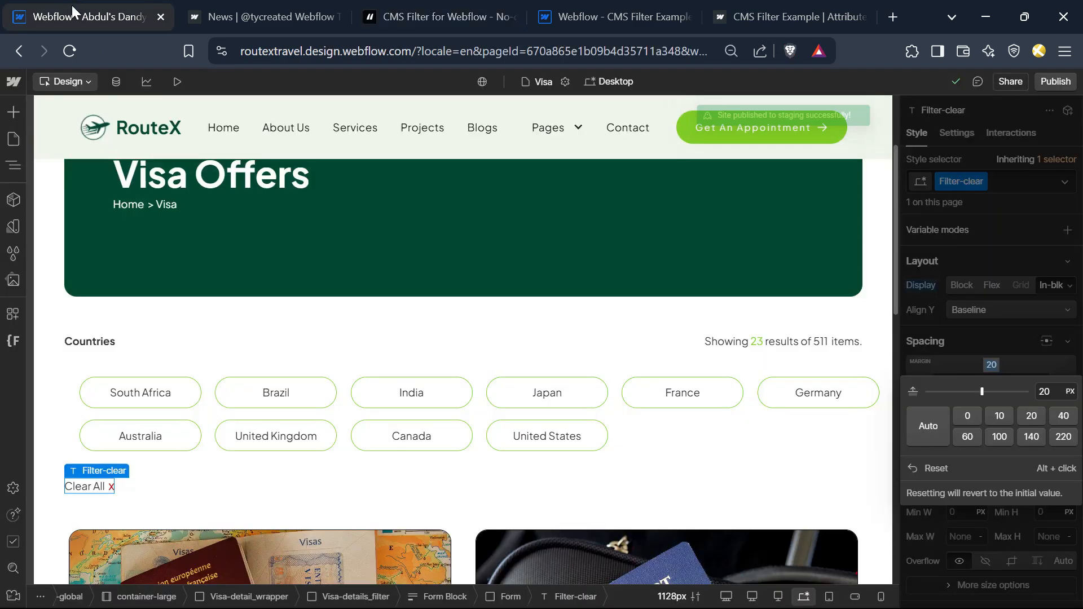
{"action": "left_click", "coordinate": [594, 410]}
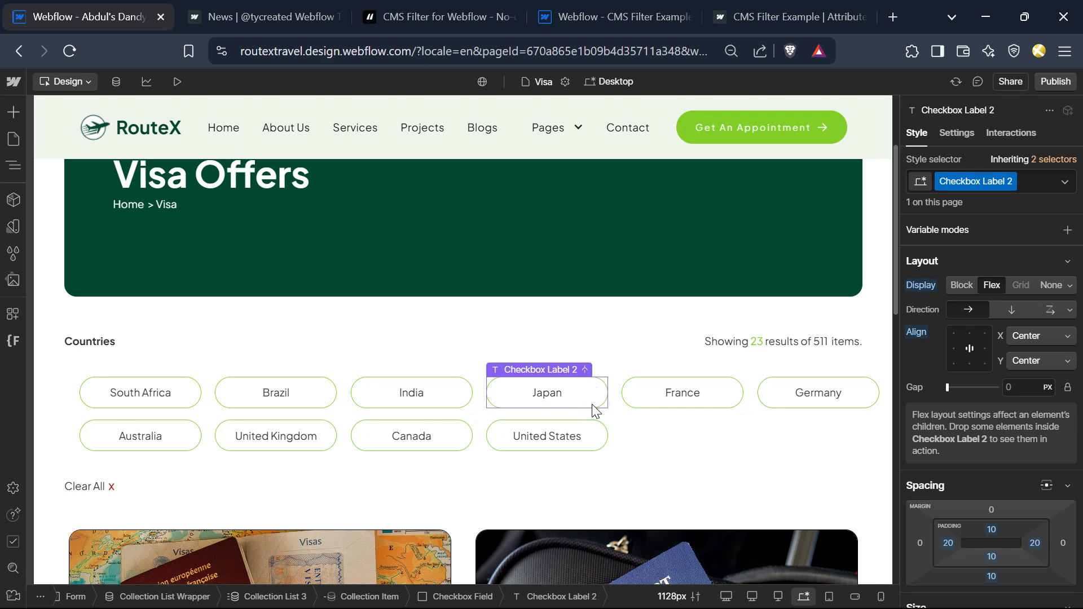
{"action": "left_click", "coordinate": [460, 597]}
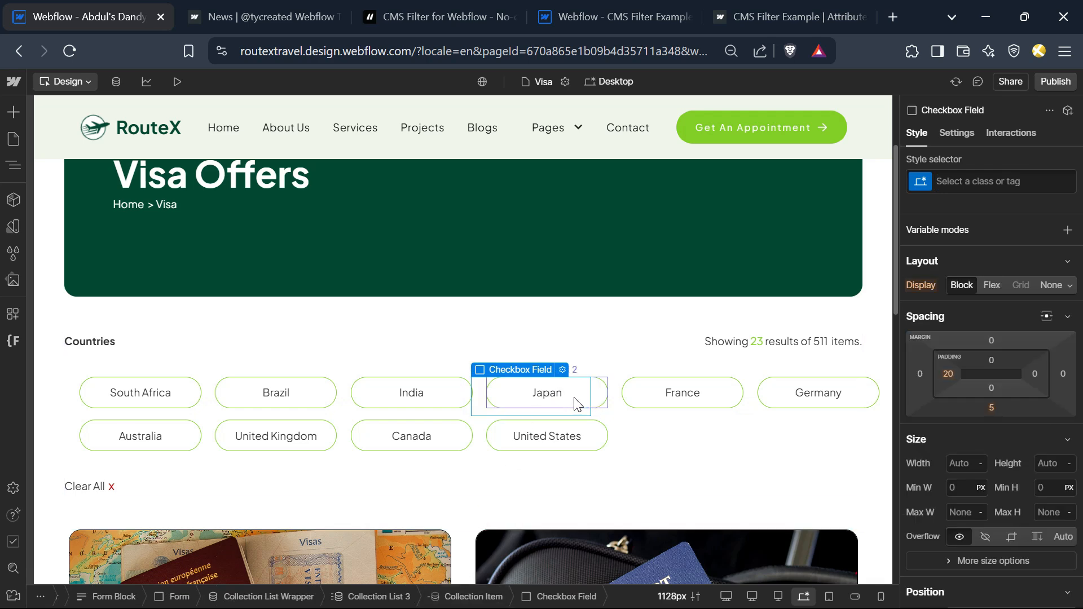
{"action": "left_click", "coordinate": [959, 463]}
{"action": "type", "text": "100"}
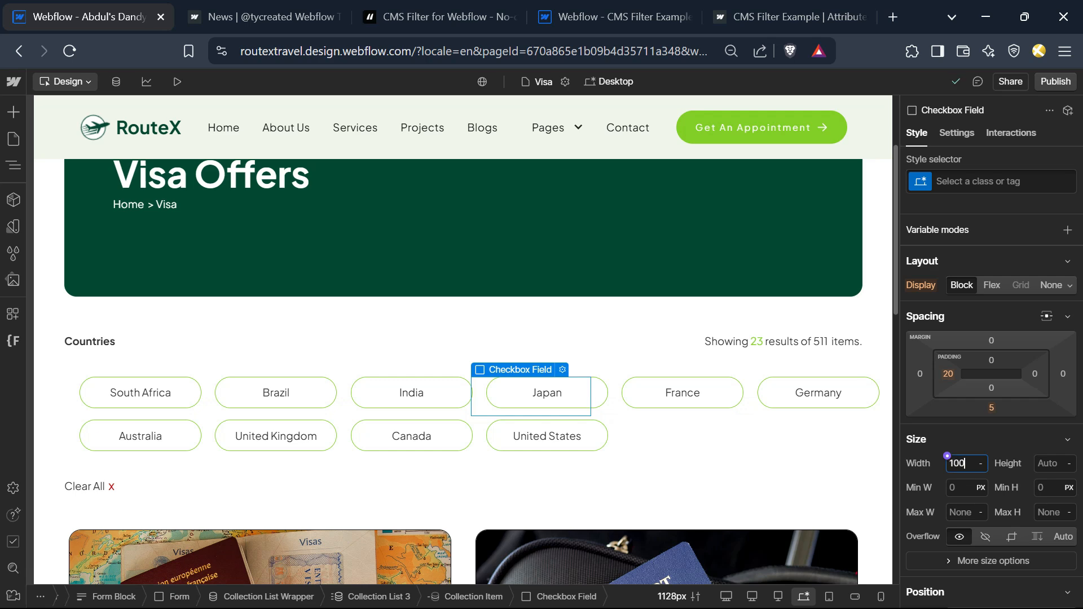
{"action": "type", "text": "%"}
{"action": "key", "text": "Return"}
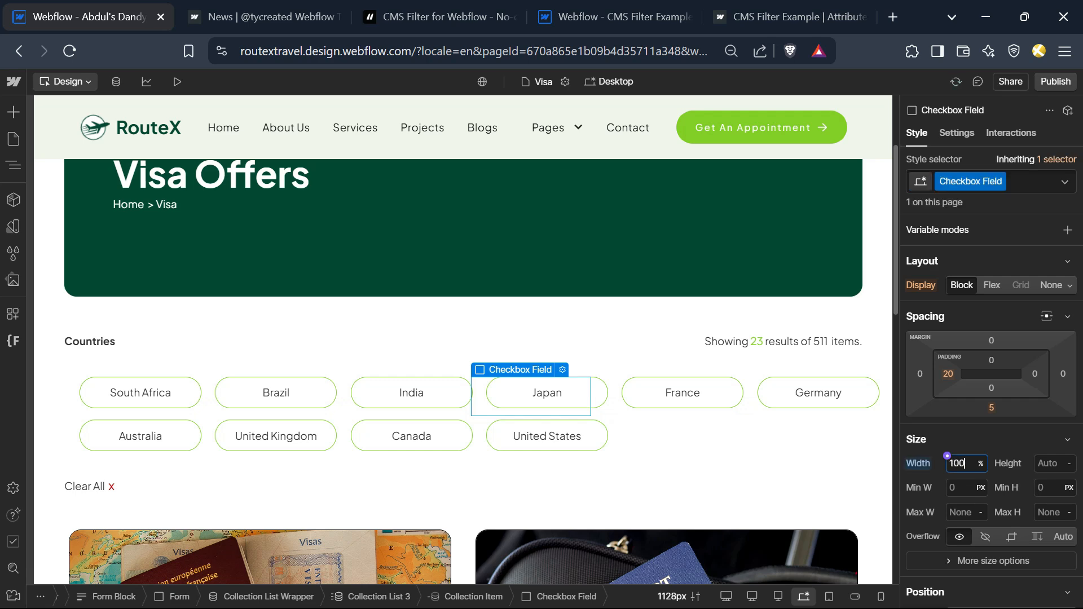
Set the Checkbox Field's left padding and bottom margin to 0.
{"action": "left_click", "coordinate": [948, 373]}
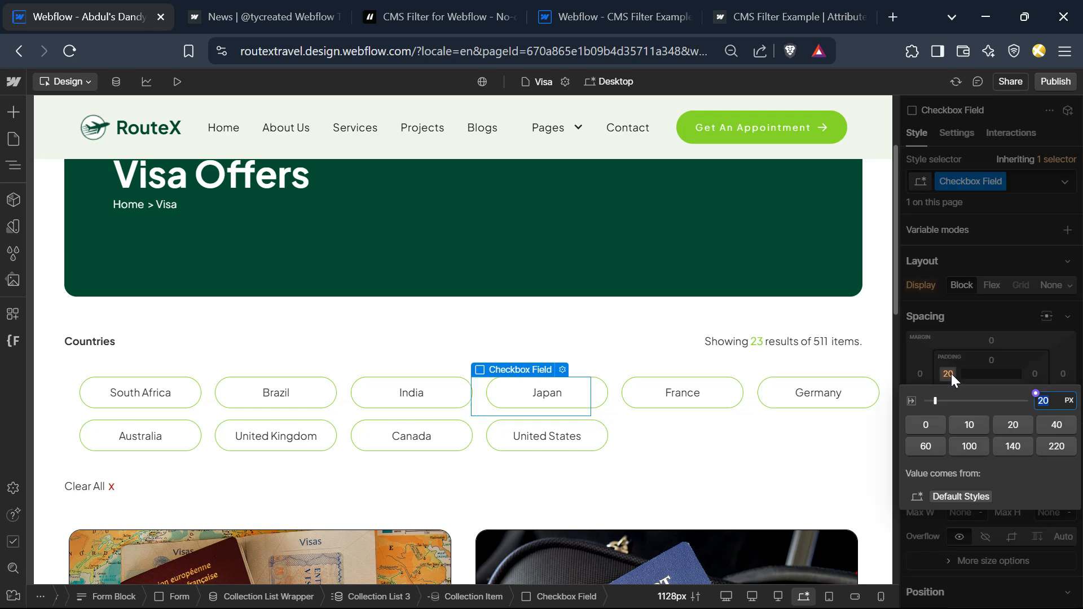
{"action": "left_click", "coordinate": [927, 424]}
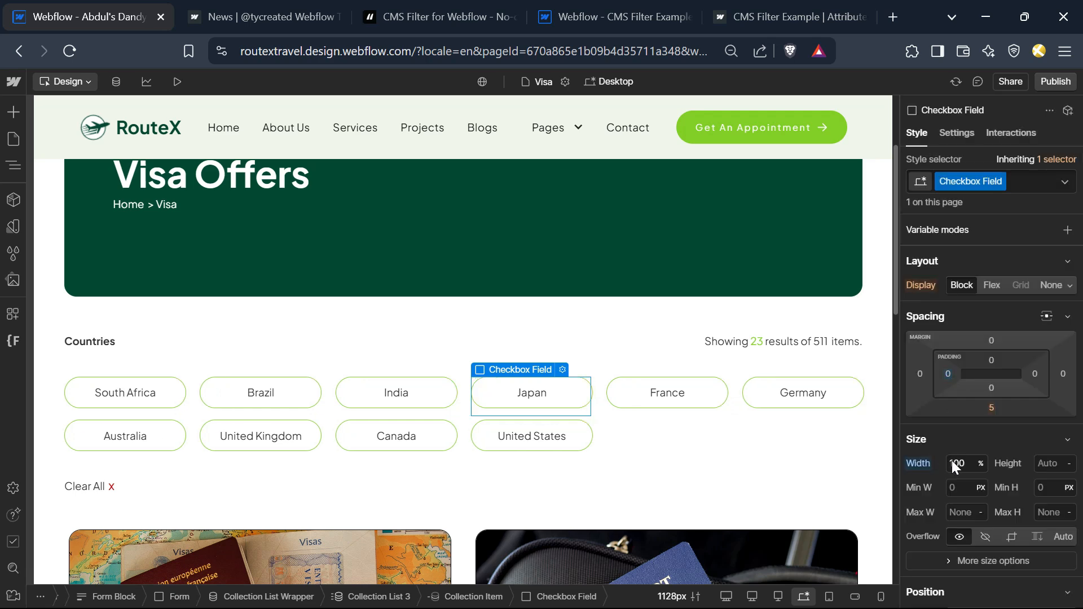
{"action": "left_click", "coordinate": [990, 408]}
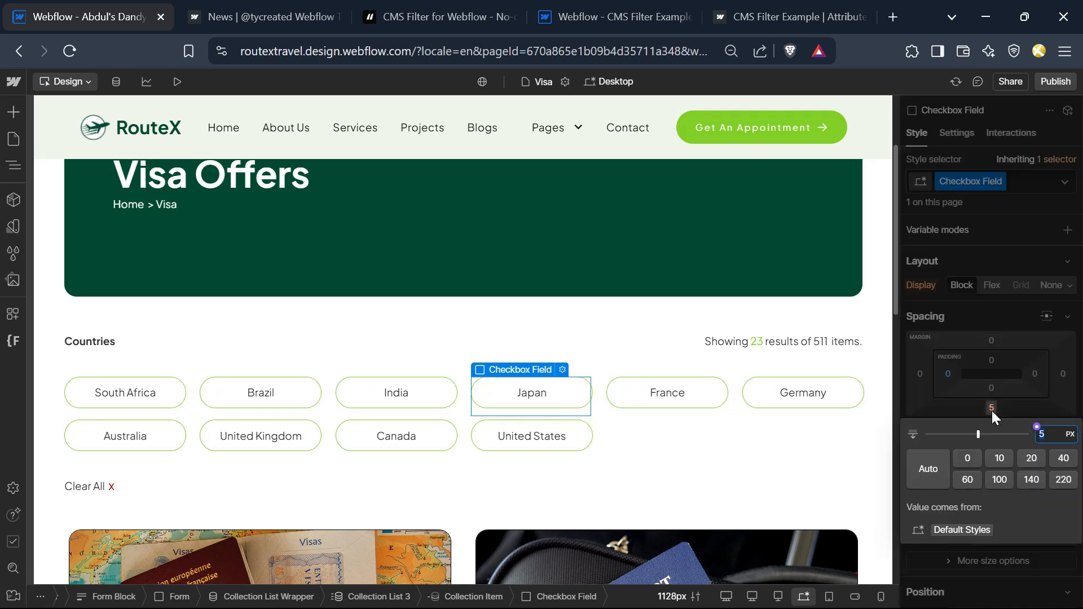
{"action": "left_click", "coordinate": [967, 458]}
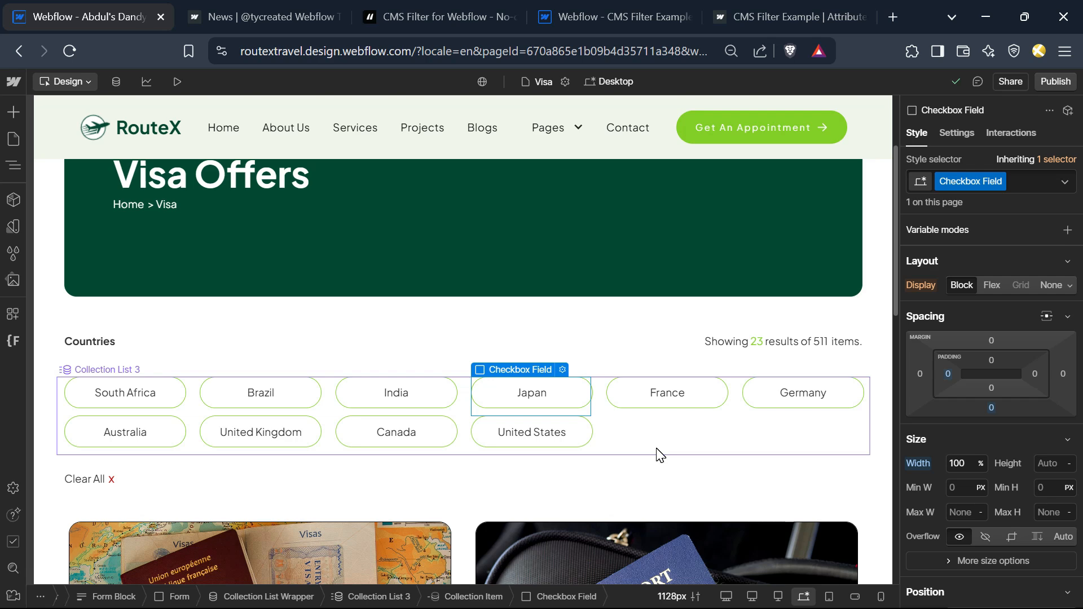
Set the bottom margin of the Checkbox Label 2 element to 0.
{"action": "left_click", "coordinate": [561, 401]}
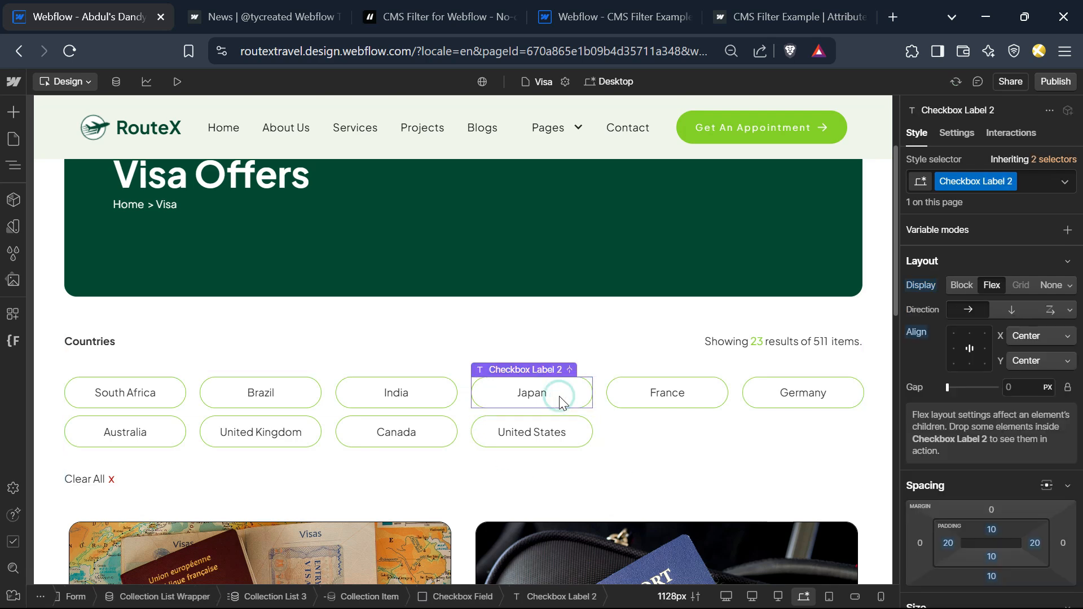
{"action": "left_click", "coordinate": [993, 579]}
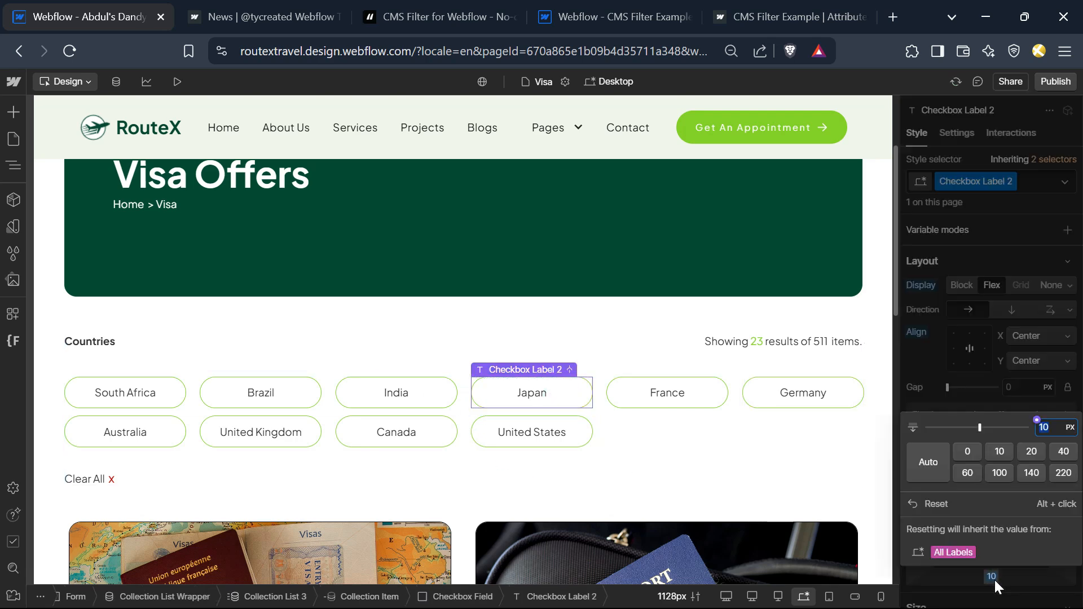
{"action": "left_click", "coordinate": [966, 450]}
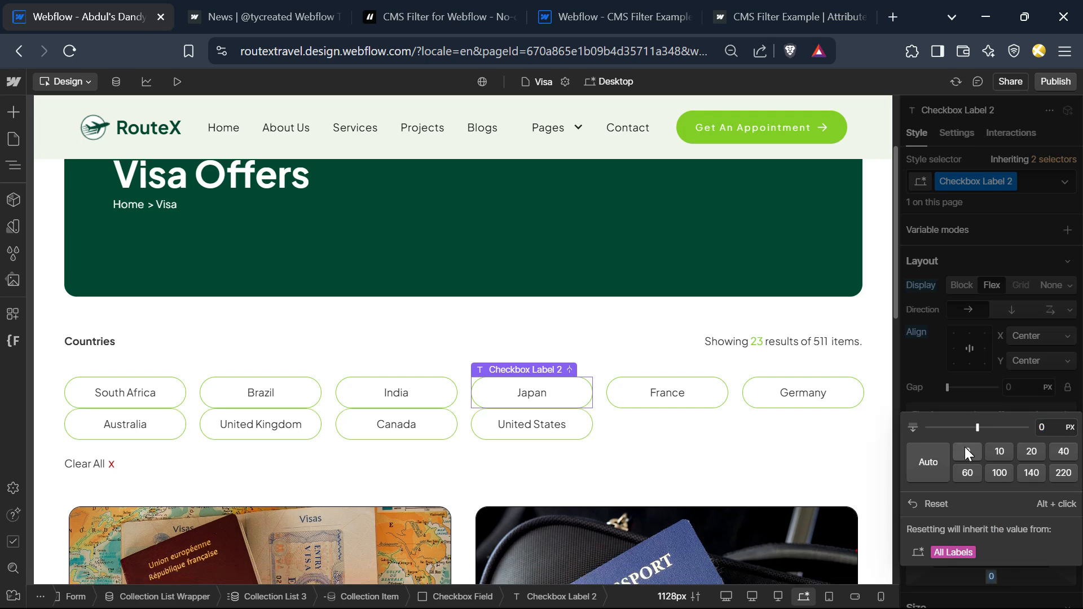
Give the Collection Item holding the country checkbox a bottom margin of 20 px.
{"action": "left_click", "coordinate": [399, 600]}
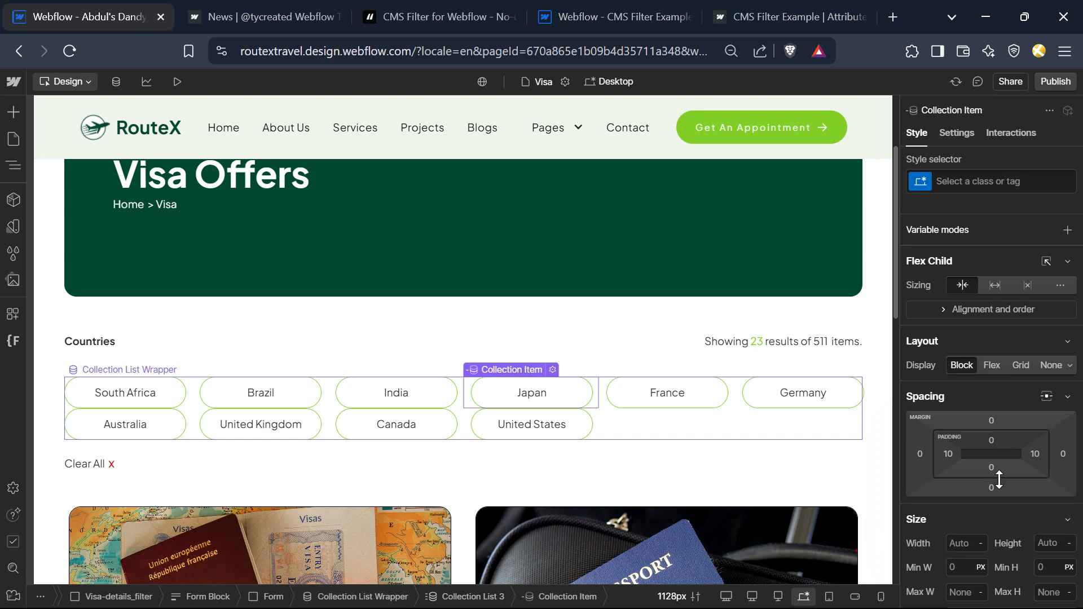
{"action": "left_click", "coordinate": [991, 489]}
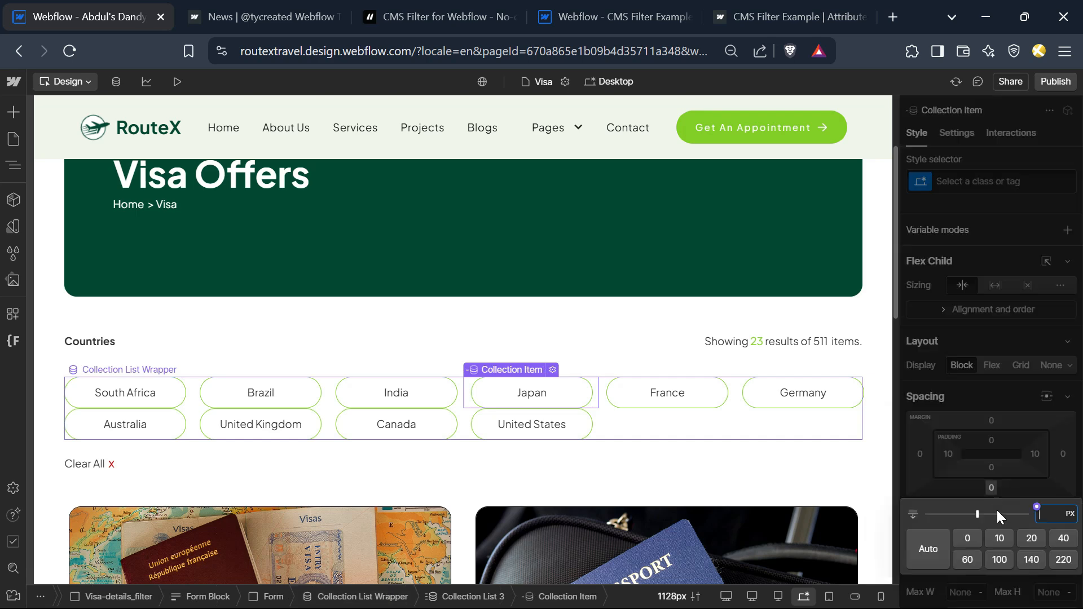
{"action": "left_click", "coordinate": [997, 539]}
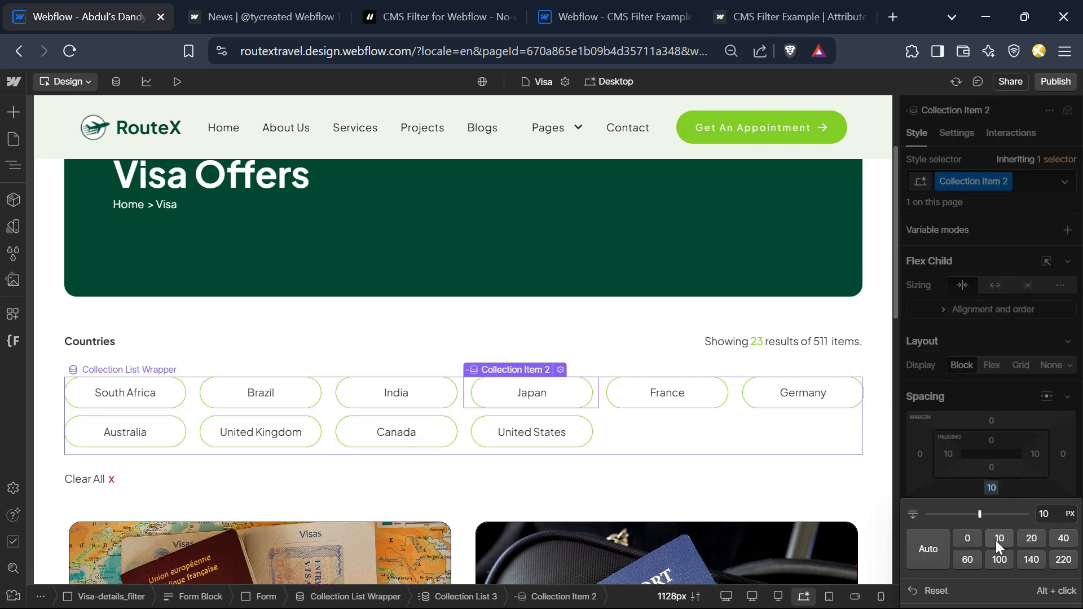
{"action": "left_click", "coordinate": [1035, 538]}
Add a new combo class named is-active to the Checkbox Field.
{"action": "left_click", "coordinate": [575, 406]}
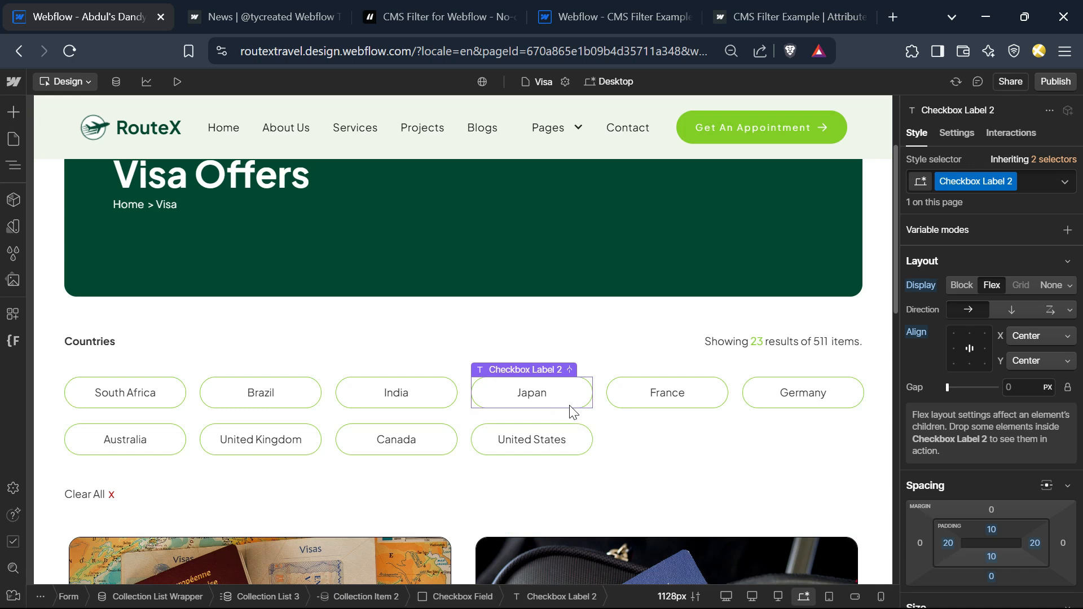
{"action": "left_click", "coordinate": [475, 600]}
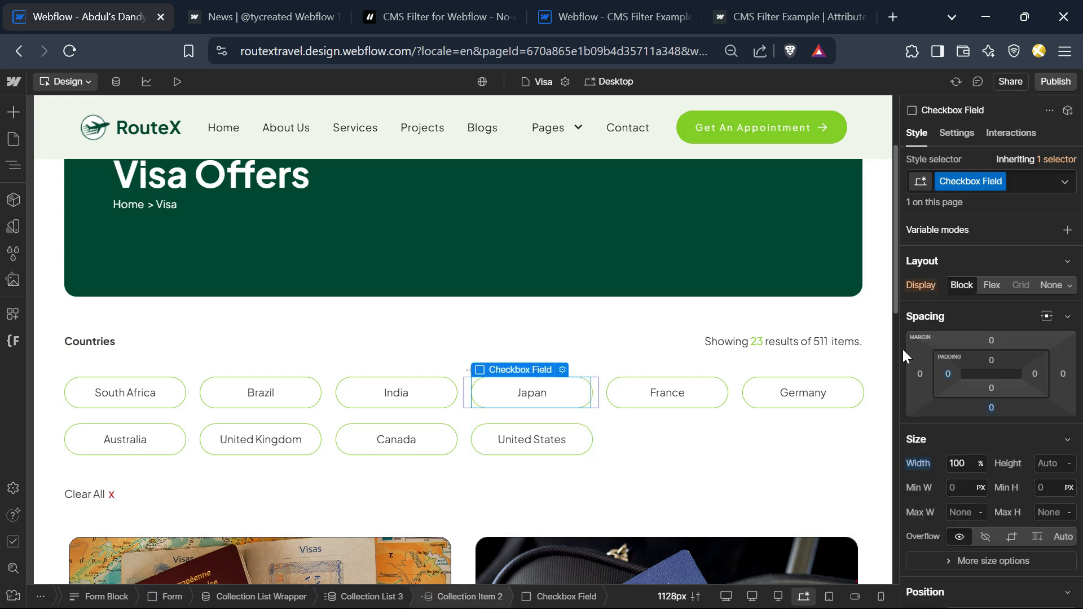
{"action": "left_click", "coordinate": [1017, 181]}
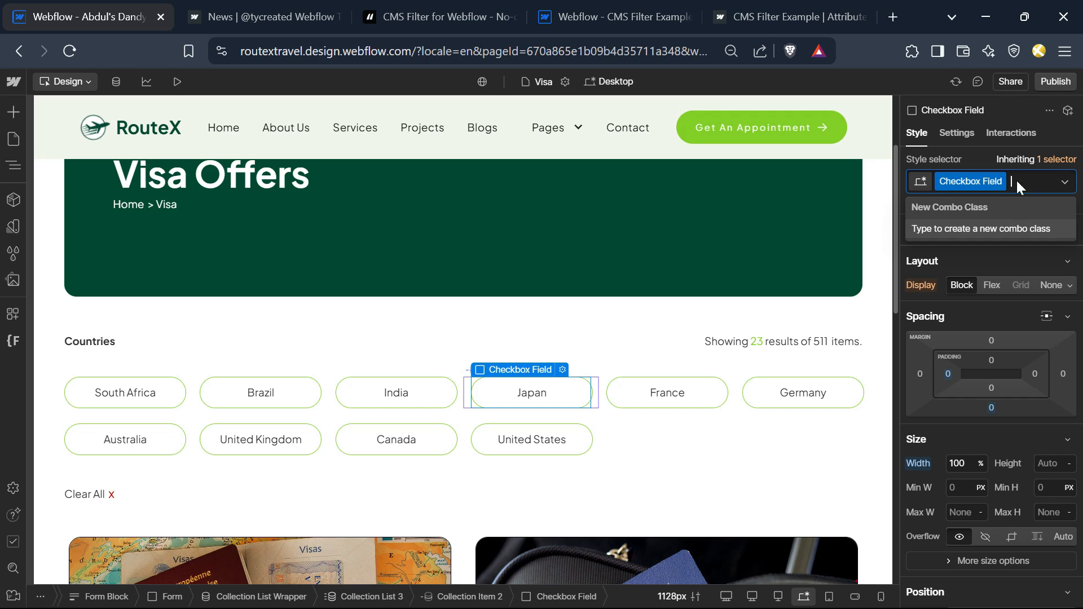
{"action": "type", "text": "is"}
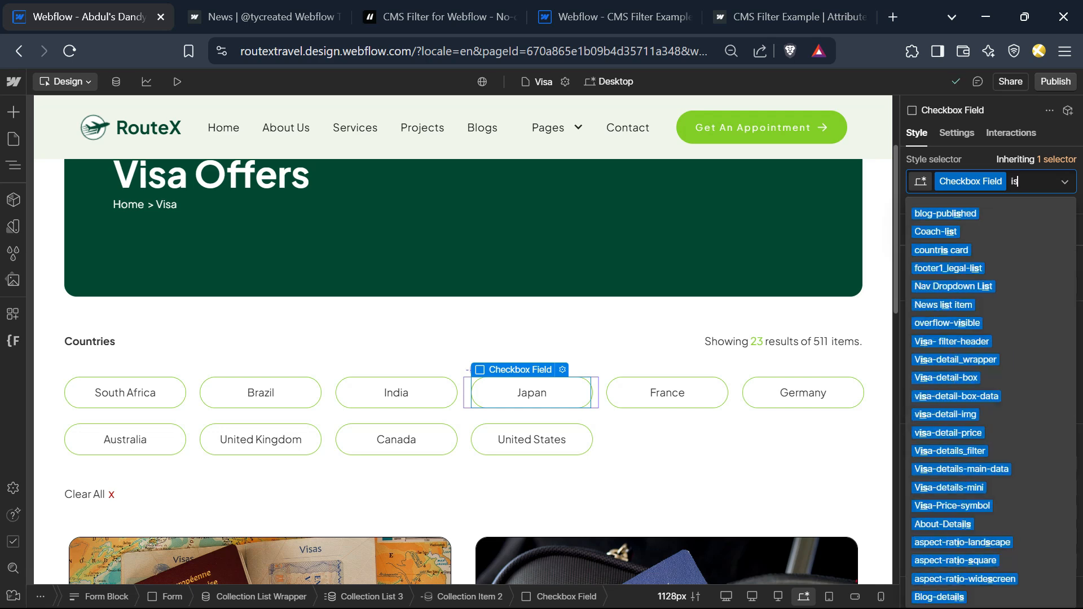
{"action": "type", "text": "-active"}
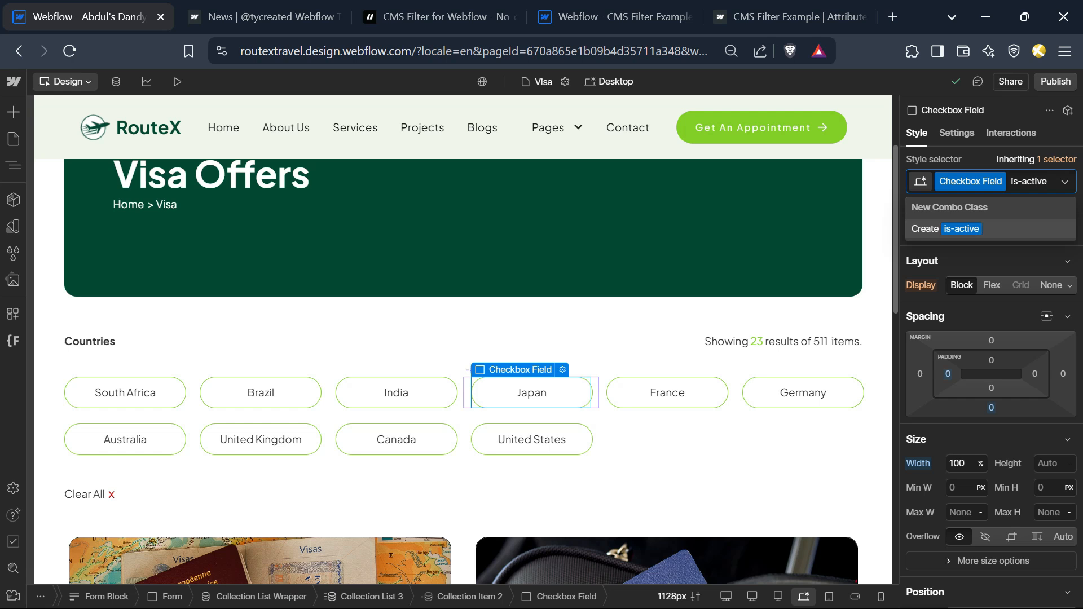
{"action": "key", "text": "ctrl+a"}
{"action": "key", "text": "BackSpace"}
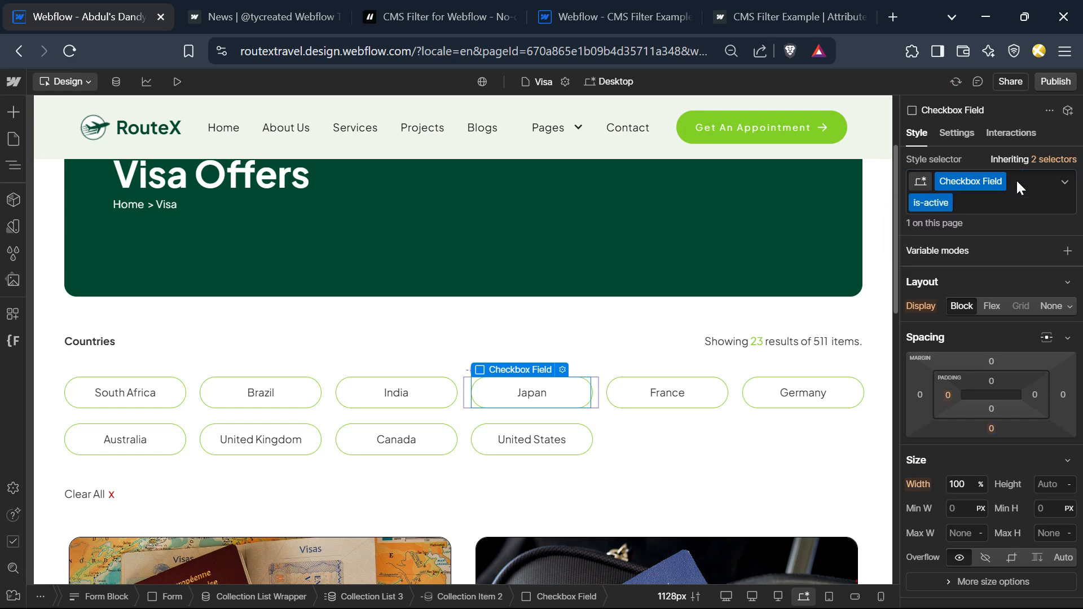
Give the Checkbox Field's is-active class the main background color and a 2 rem corner radius.
{"action": "scroll", "coordinate": [1015, 489], "scroll_direction": "down", "scroll_amount": 10}
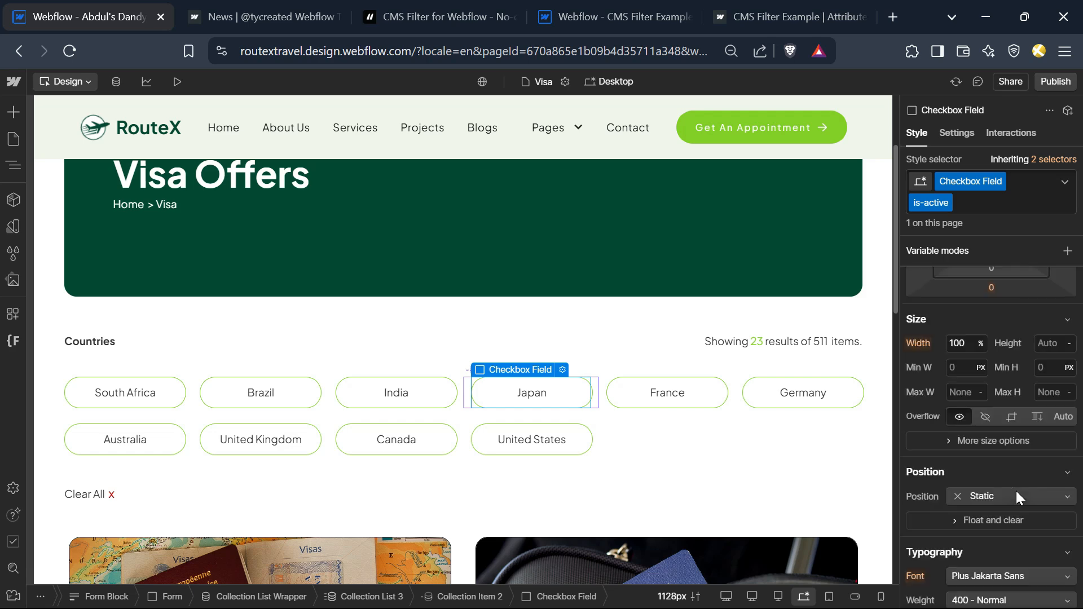
{"action": "left_click", "coordinate": [953, 378]}
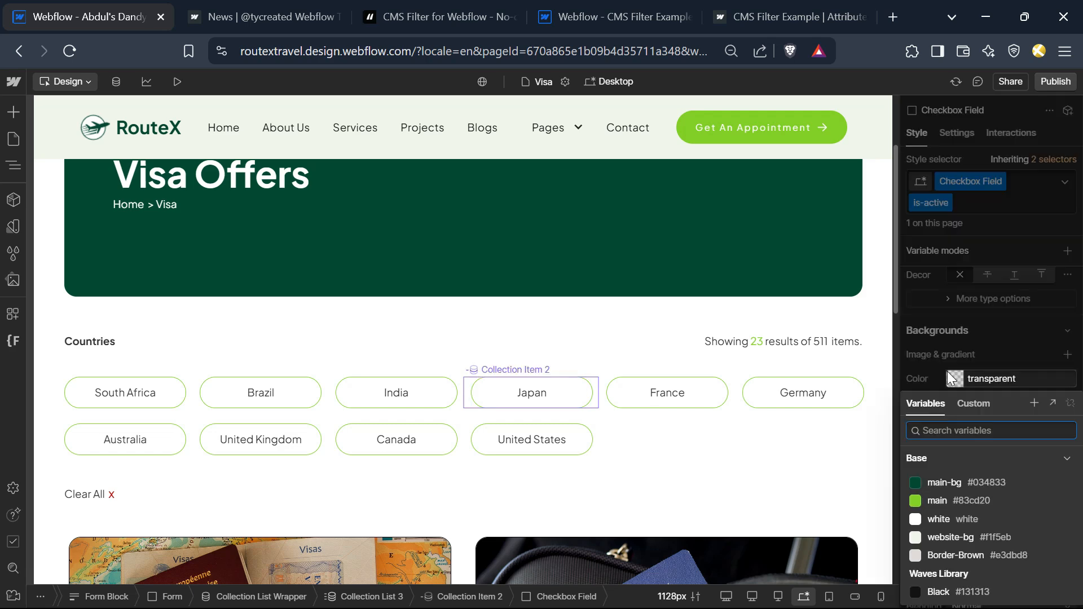
{"action": "left_click", "coordinate": [942, 500]}
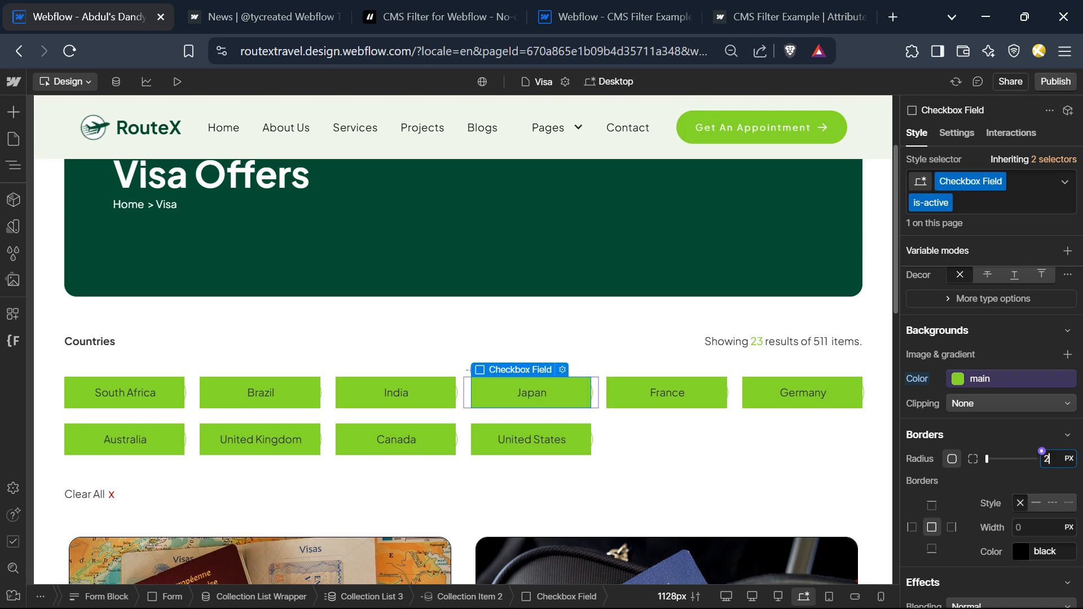
{"action": "type", "text": "em"}
{"action": "key", "text": "Return"}
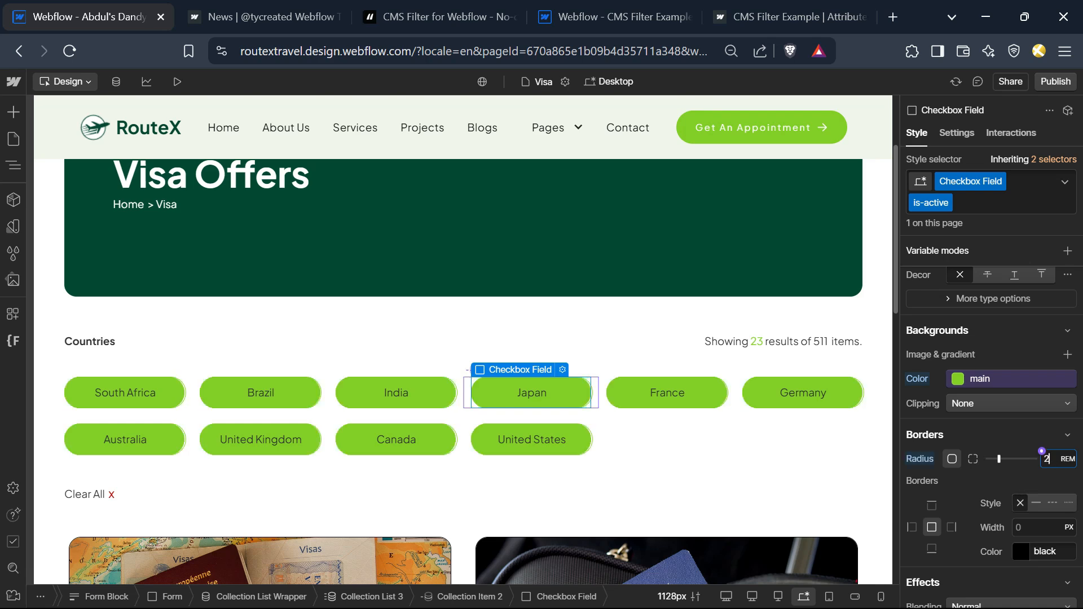
Set the display of the is-active Checkbox Field around the country label to Flex.
{"action": "left_click", "coordinate": [586, 409]}
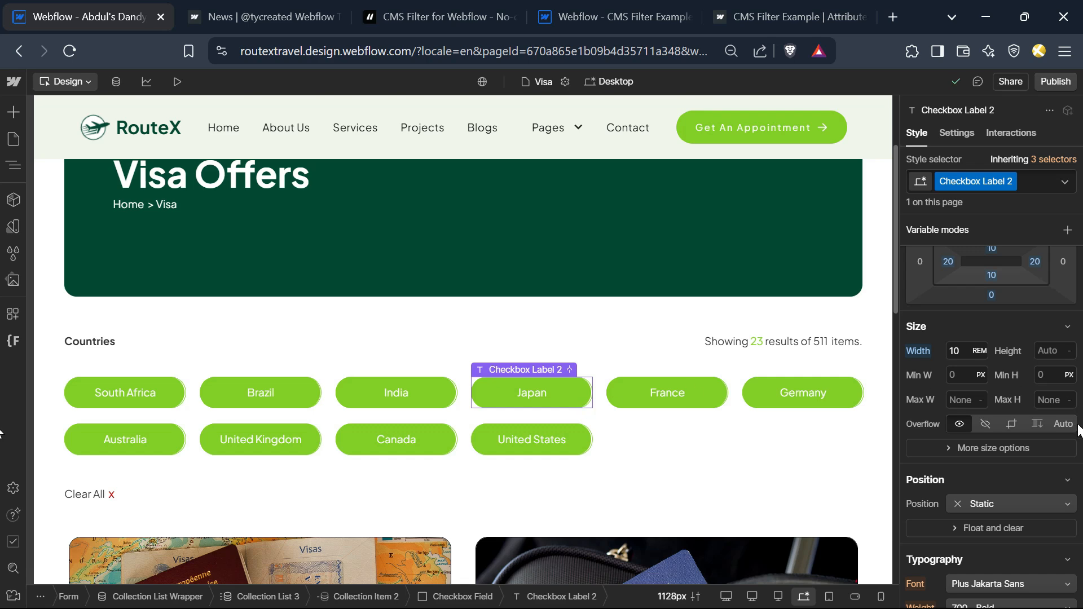
{"action": "scroll", "coordinate": [985, 537], "scroll_direction": "down", "scroll_amount": 10}
{"action": "scroll", "coordinate": [959, 537], "scroll_direction": "up", "scroll_amount": 5}
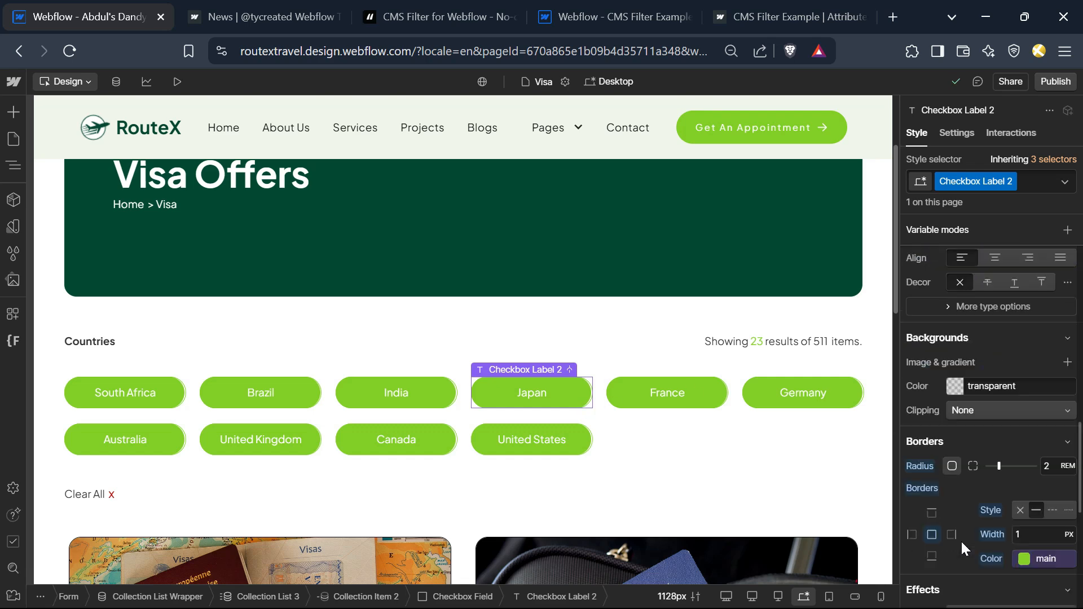
{"action": "key", "text": "Up"}
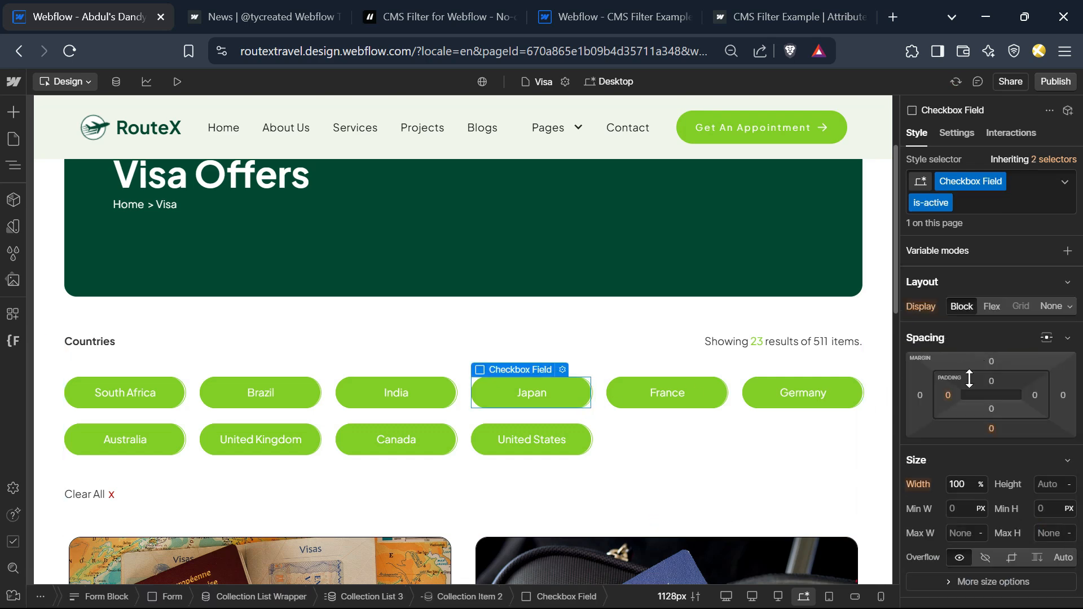
{"action": "left_click", "coordinate": [990, 305]}
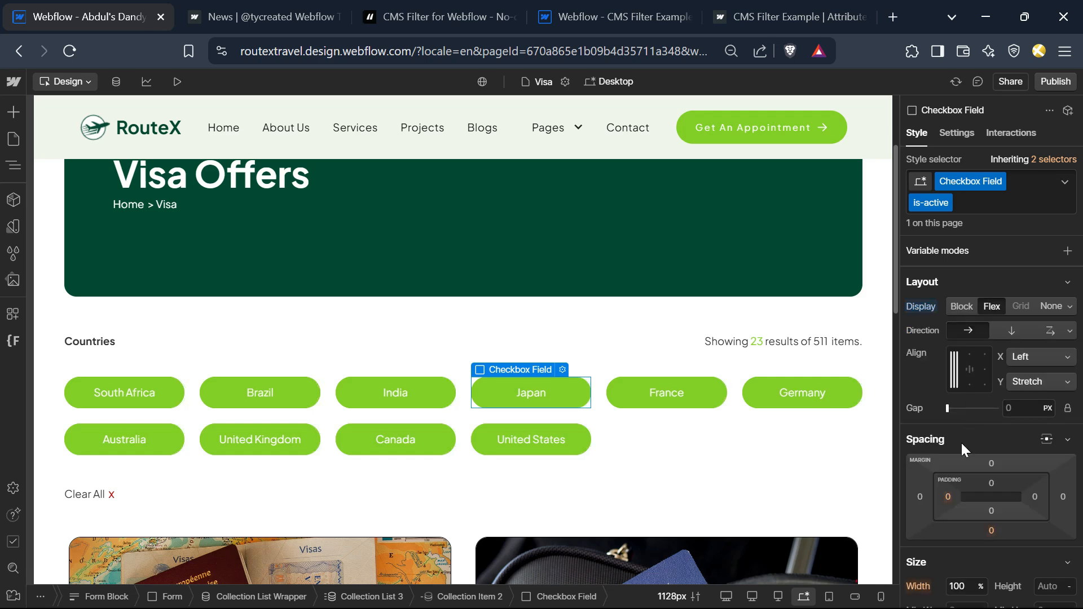
Copy the fs-cmsfilter-active attribute name from the Finsweet CMS Filter documentation and return to the Webflow project.
{"action": "left_click", "coordinate": [435, 17]}
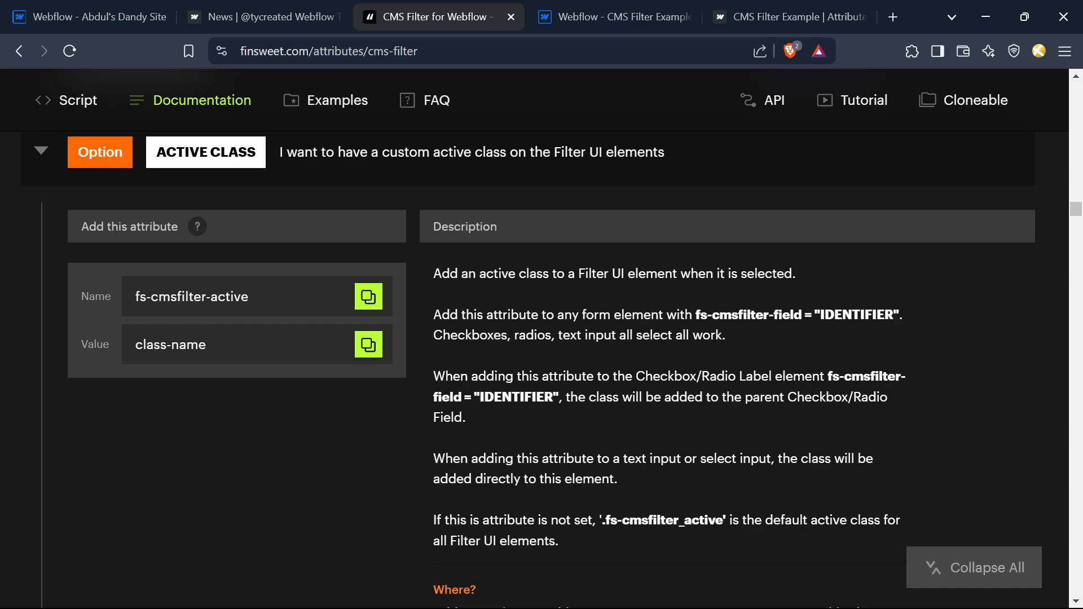
{"action": "left_click", "coordinate": [368, 296]}
{"action": "left_click", "coordinate": [99, 3]}
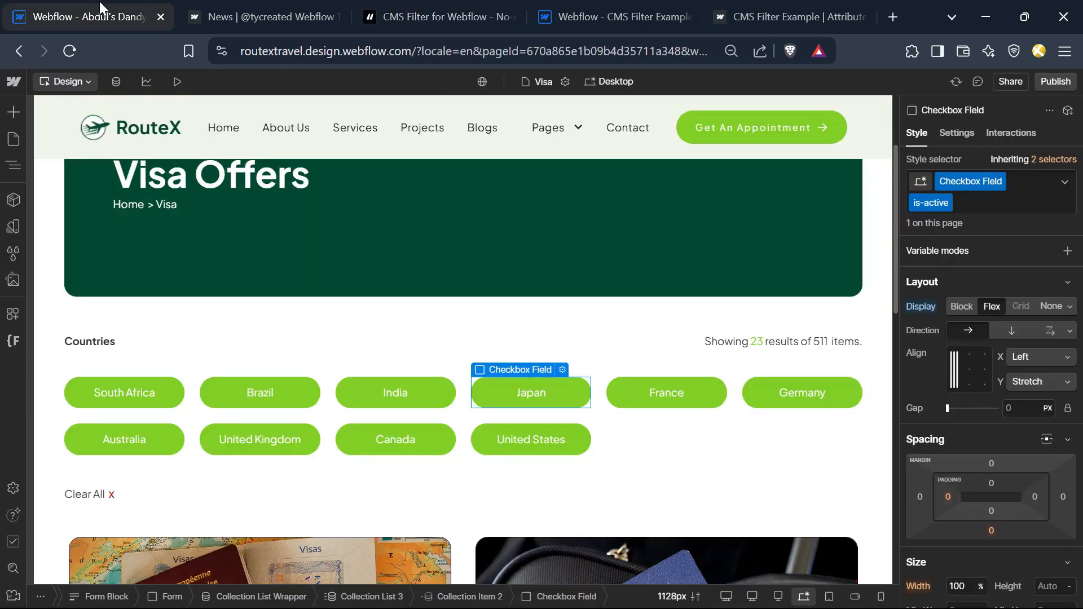
Add the custom attribute fs-cmsfilter-active with the value is-active to the Checkbox Label 2 element.
{"action": "left_click", "coordinate": [566, 399]}
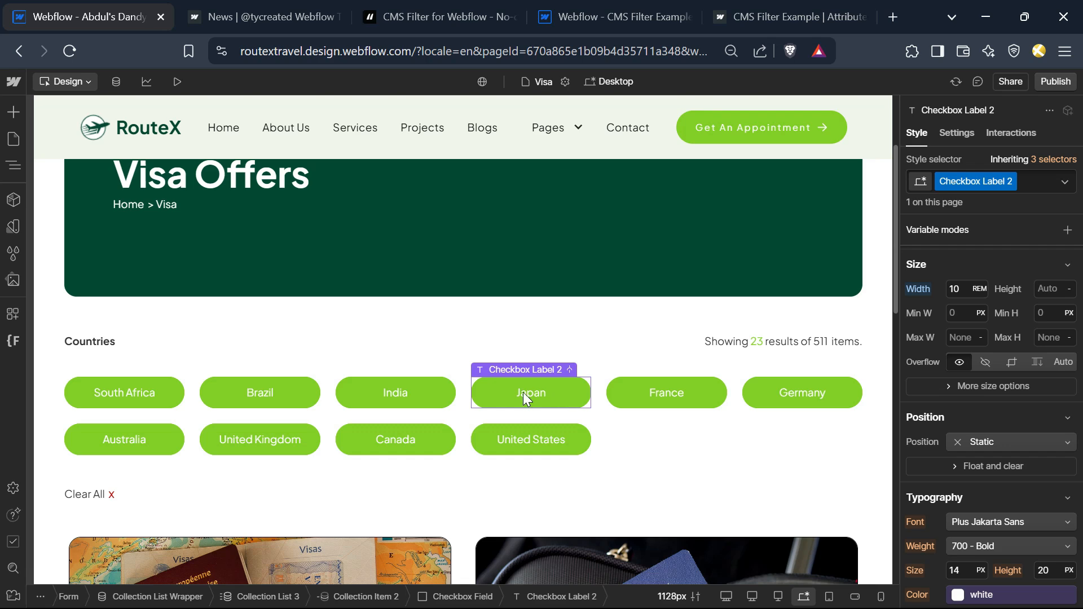
{"action": "left_click", "coordinate": [957, 128]}
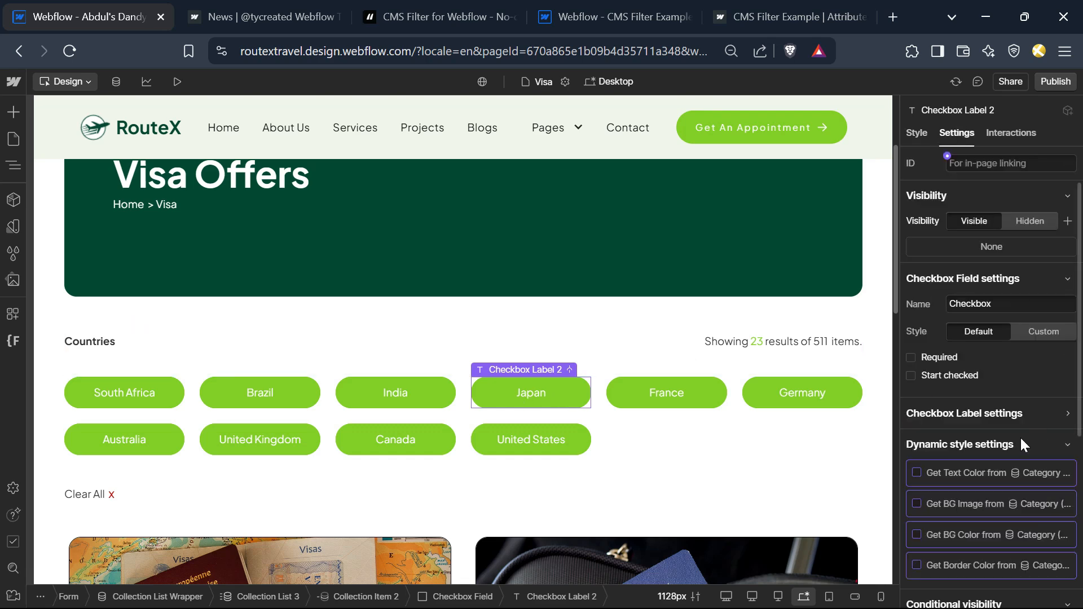
{"action": "scroll", "coordinate": [1020, 435], "scroll_direction": "down", "scroll_amount": 5}
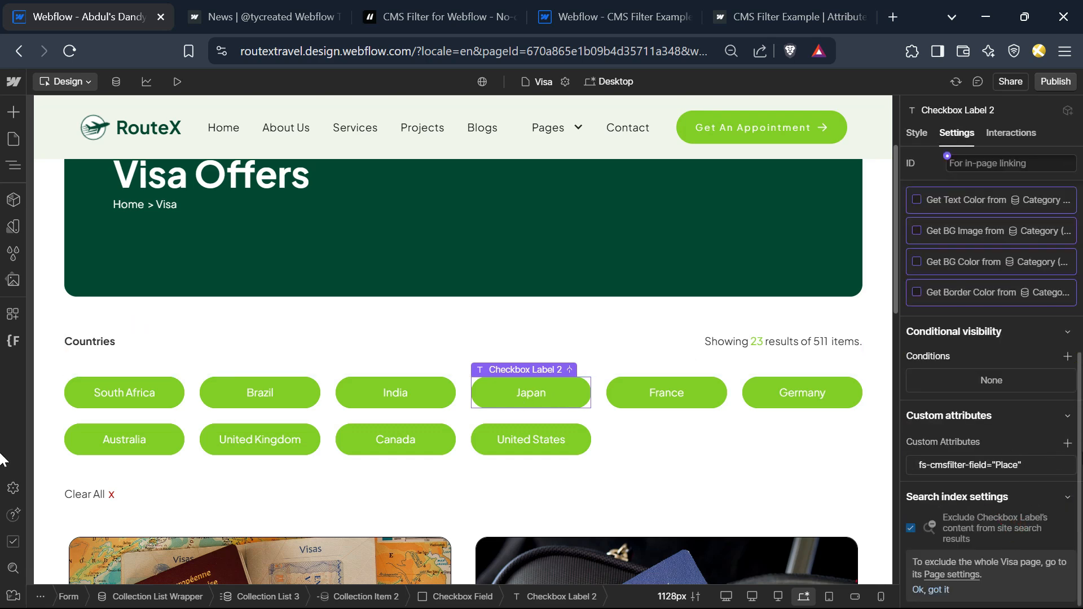
{"action": "left_click", "coordinate": [1068, 443]}
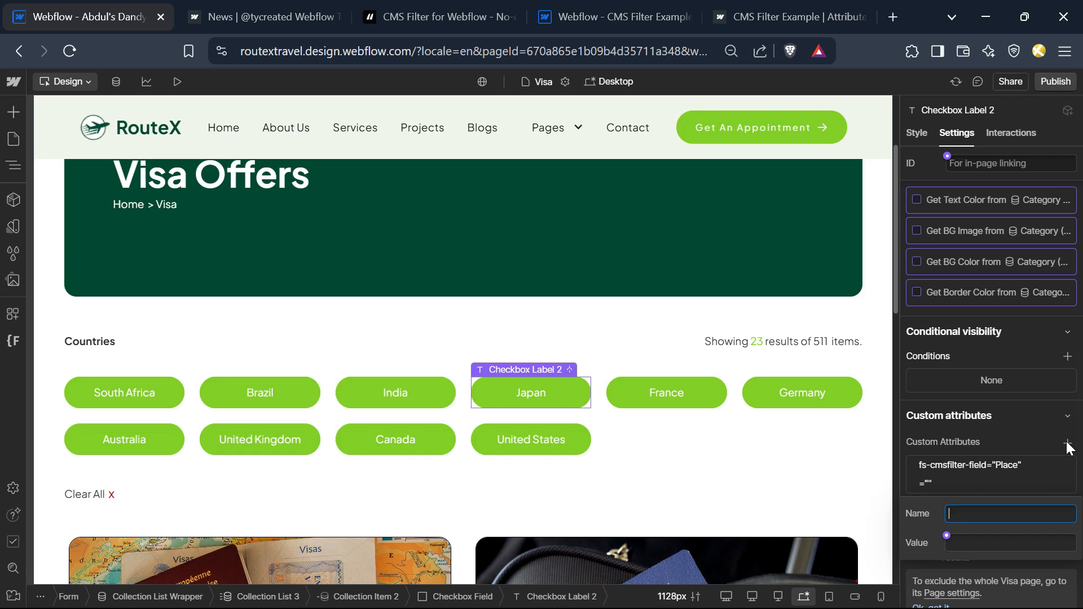
{"action": "key", "text": "ctrl+v"}
{"action": "left_click", "coordinate": [1010, 543]}
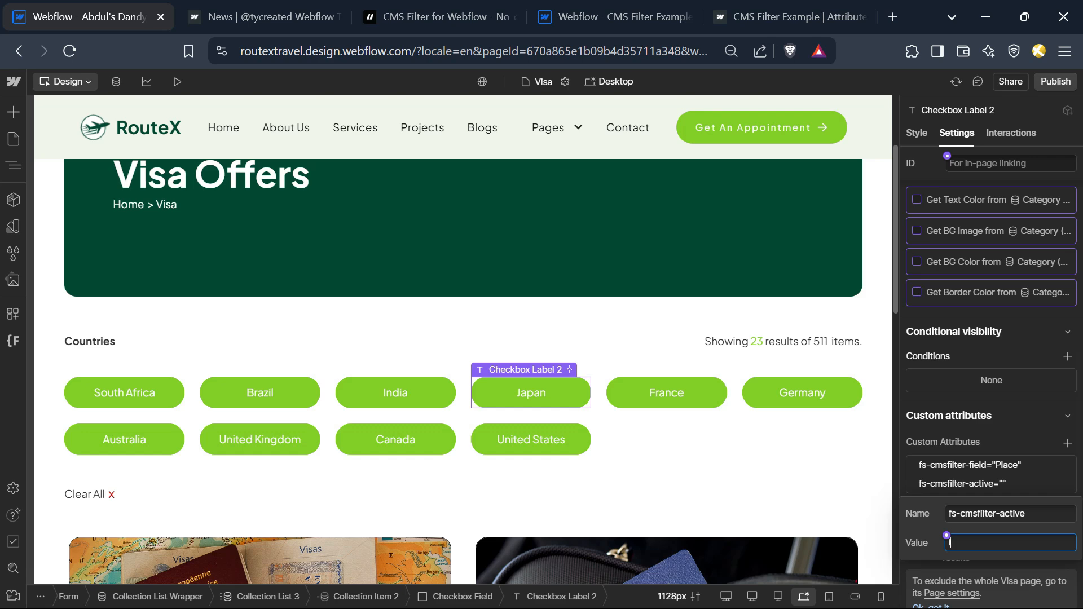
{"action": "type", "text": "is-active"}
{"action": "left_click", "coordinate": [1040, 435]}
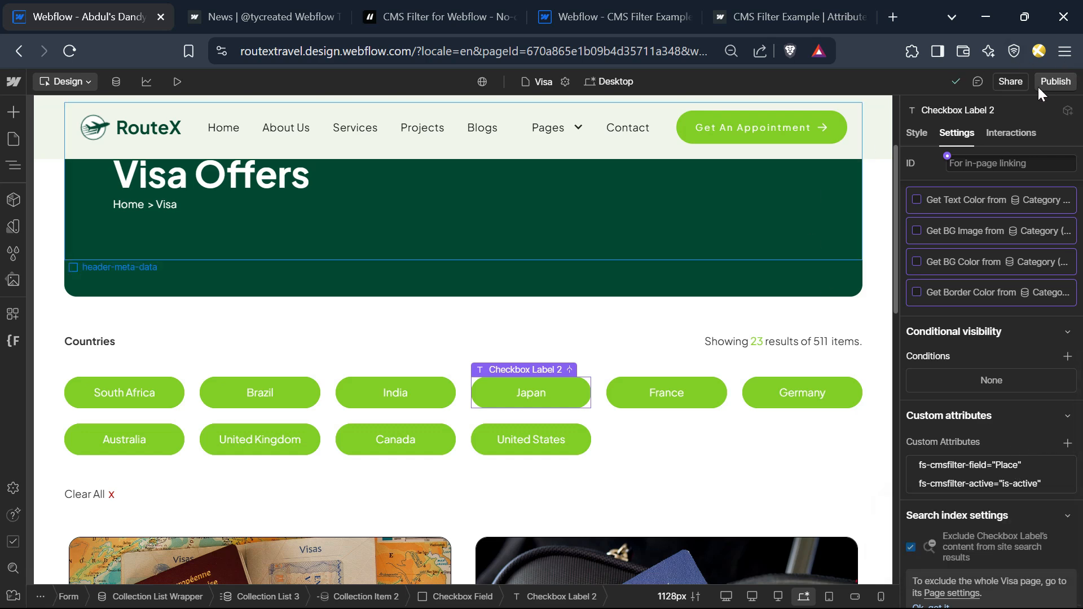
Publish the site to the routextravel.webflow.io staging domain and reload the live Visa page.
{"action": "left_click", "coordinate": [1054, 84]}
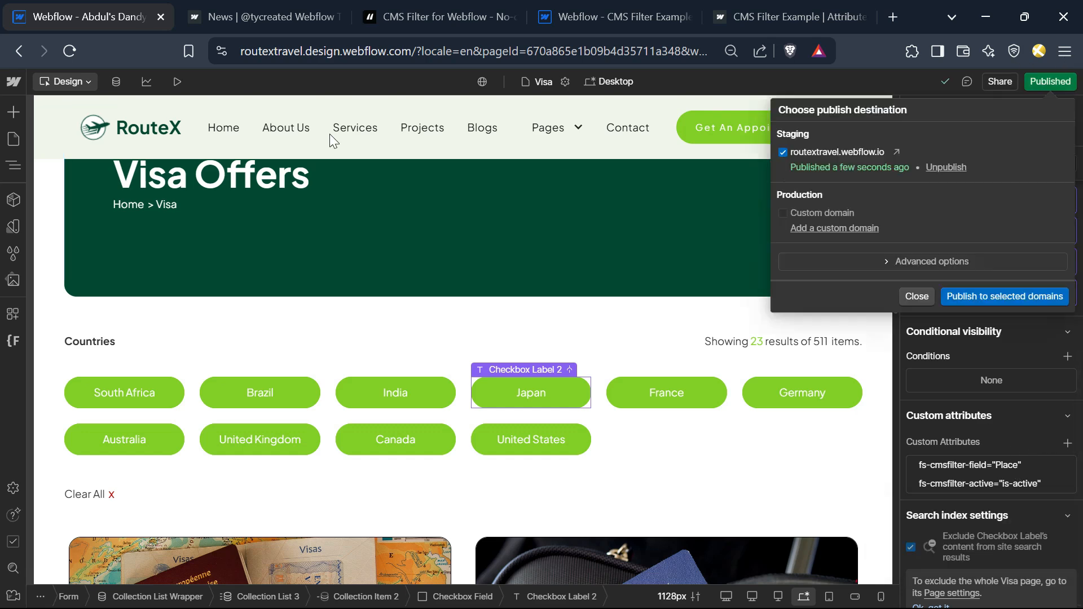
{"action": "left_click", "coordinate": [253, 7]}
{"action": "left_click", "coordinate": [70, 51]}
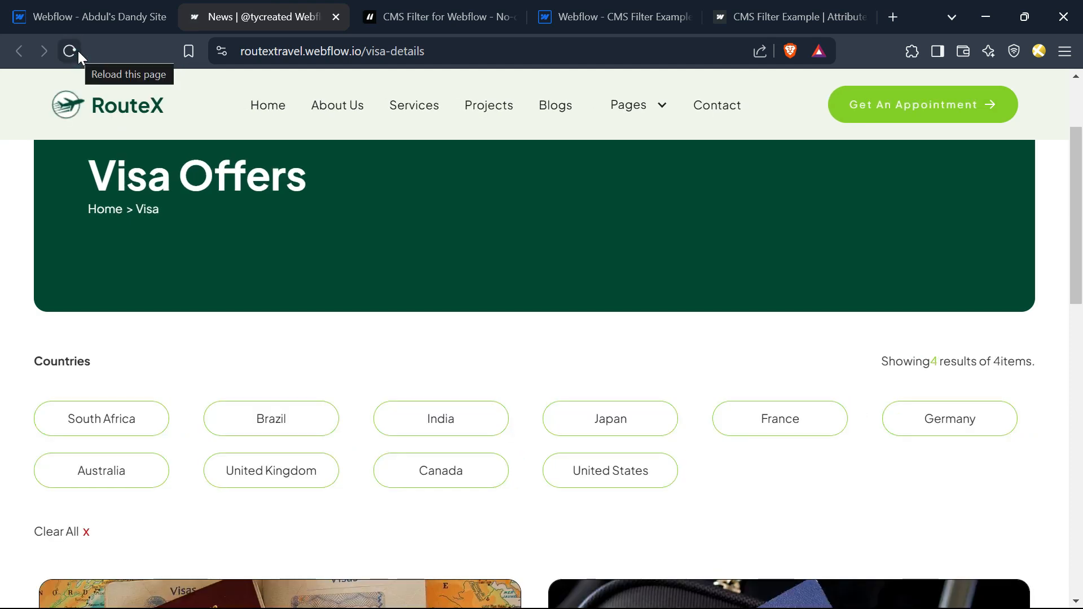
Test the live country filters by selecting Japan, United States and United Kingdom, and clear all selections.
{"action": "scroll", "coordinate": [565, 248], "scroll_direction": "up", "scroll_amount": 3}
{"action": "scroll", "coordinate": [567, 251], "scroll_direction": "down", "scroll_amount": 5}
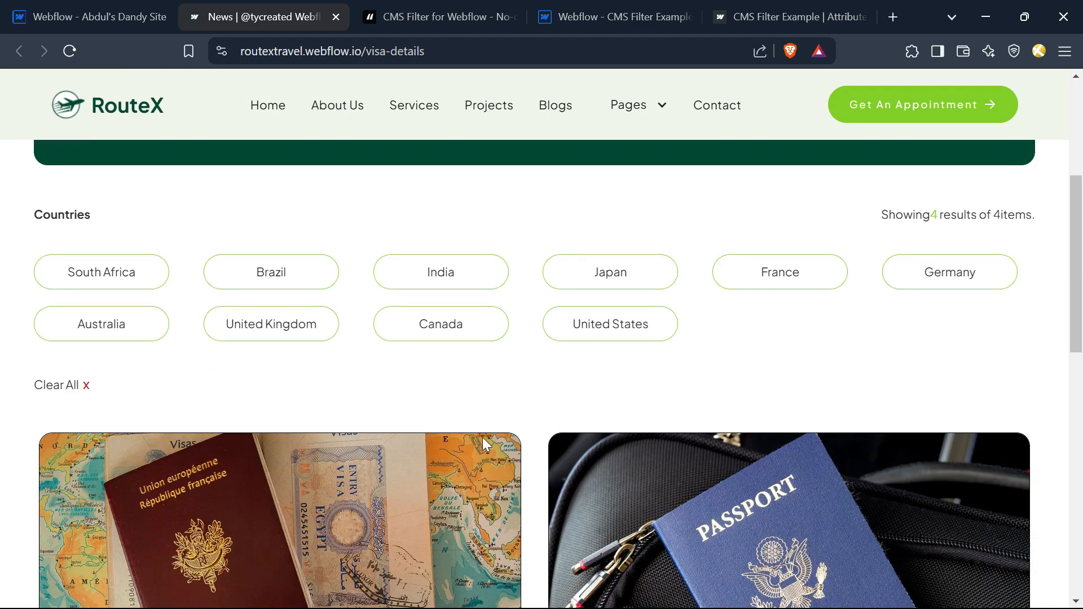
{"action": "left_click", "coordinate": [603, 277]}
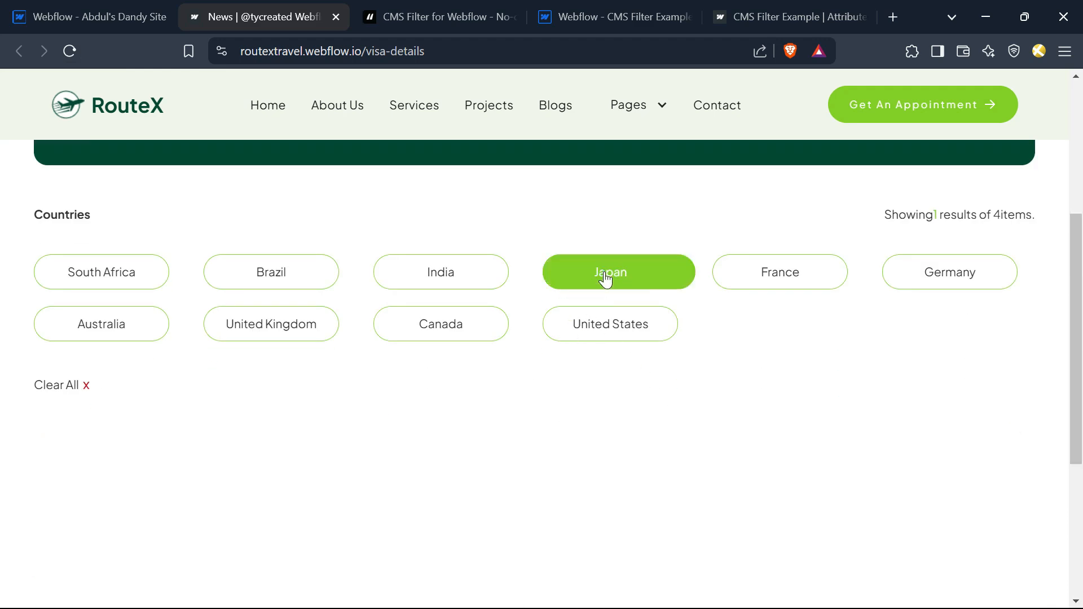
{"action": "left_click", "coordinate": [601, 337]}
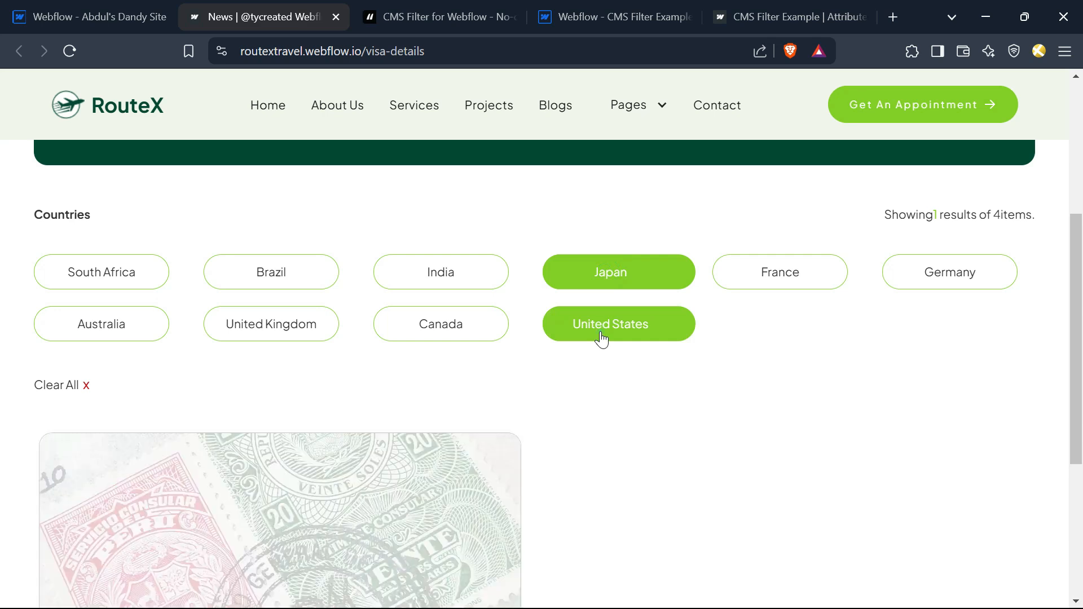
{"action": "left_click", "coordinate": [227, 329]}
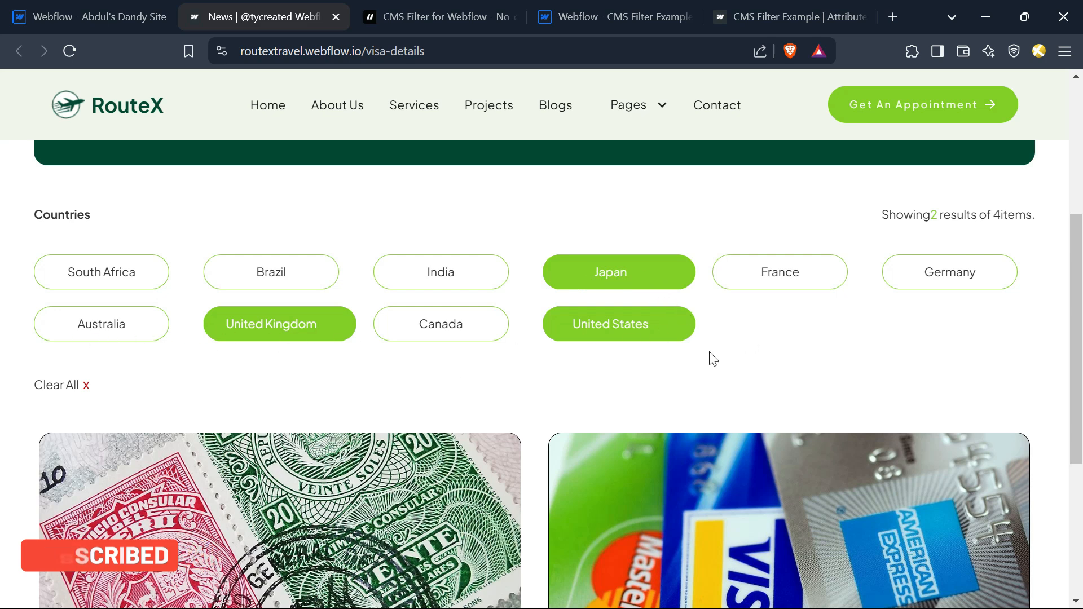
{"action": "left_click", "coordinate": [74, 388]}
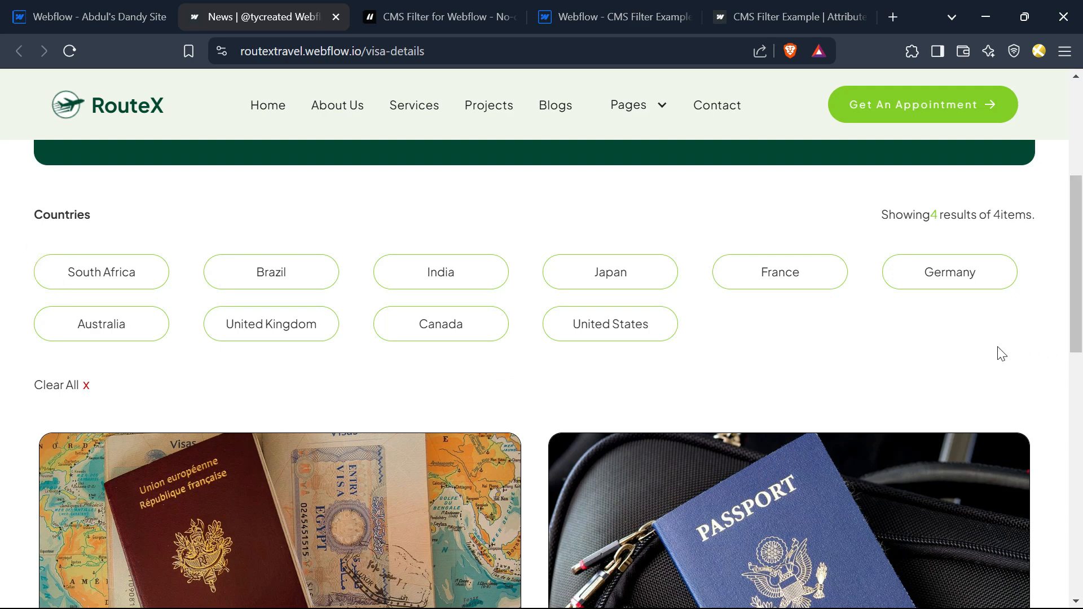
Look over the live visa cards, filter by Japan and United States again, and clear the filters.
{"action": "scroll", "coordinate": [784, 383], "scroll_direction": "down", "scroll_amount": 2}
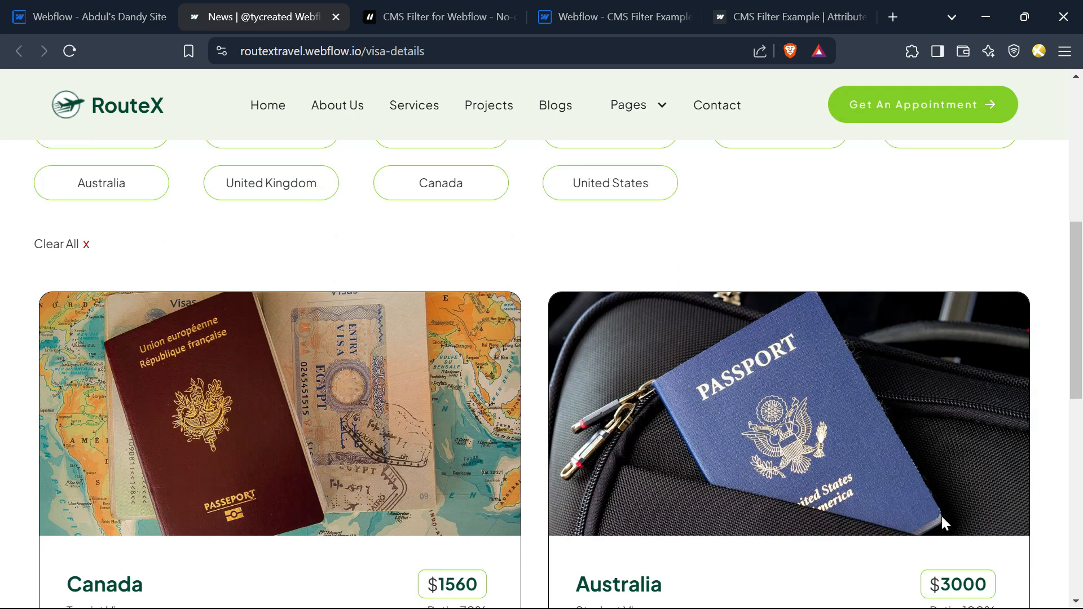
{"action": "scroll", "coordinate": [1079, 337], "scroll_direction": "up", "scroll_amount": 2}
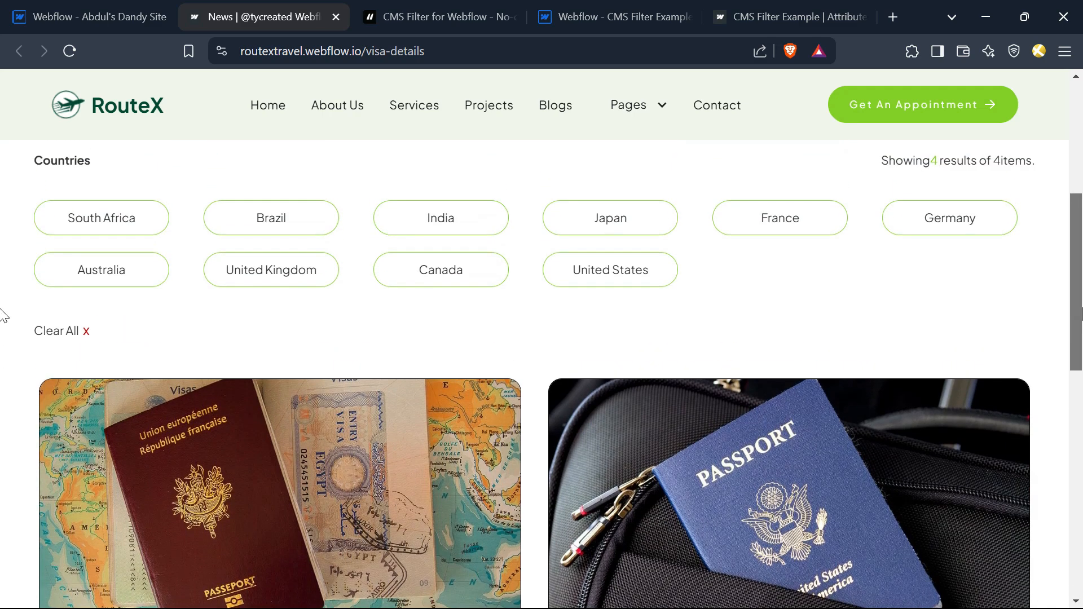
{"action": "scroll", "coordinate": [564, 476], "scroll_direction": "down", "scroll_amount": 5}
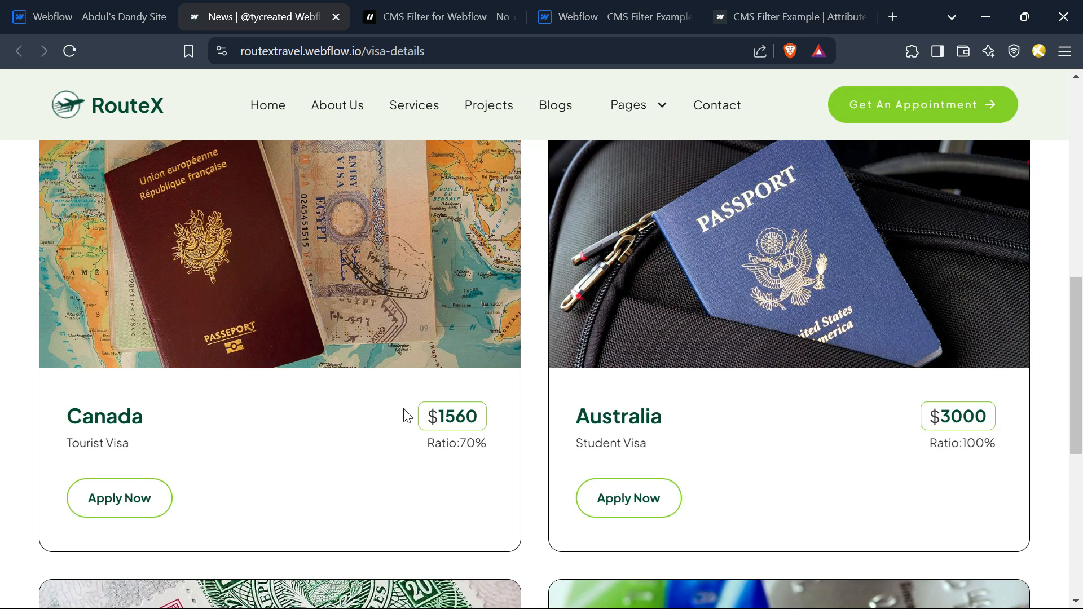
{"action": "scroll", "coordinate": [406, 416], "scroll_direction": "up", "scroll_amount": 10}
{"action": "scroll", "coordinate": [463, 460], "scroll_direction": "down", "scroll_amount": 2}
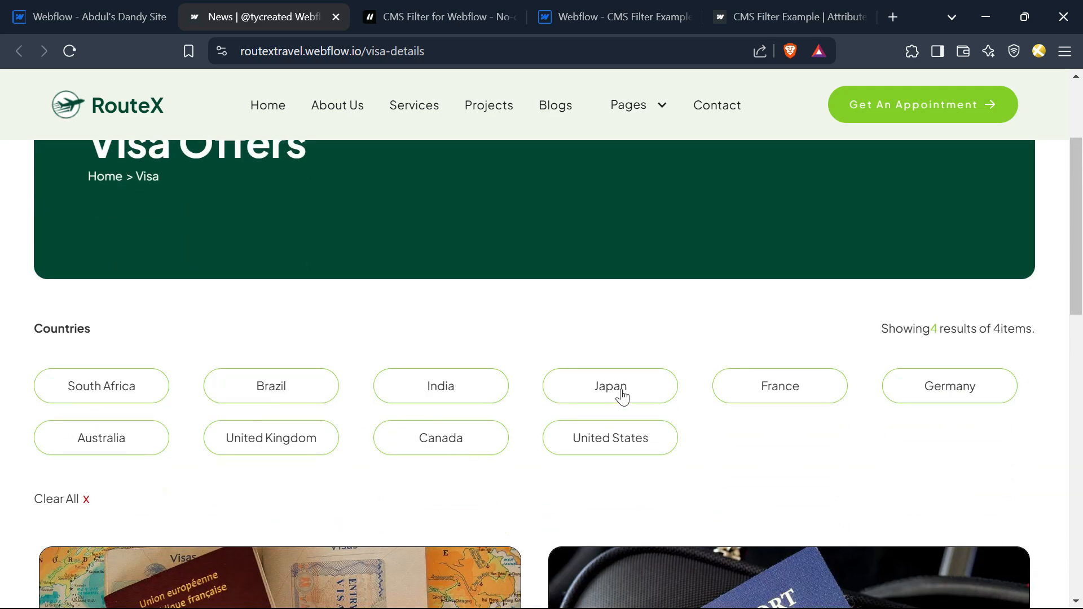
{"action": "left_click", "coordinate": [620, 390]}
{"action": "left_click", "coordinate": [598, 439]}
{"action": "left_click", "coordinate": [71, 500]}
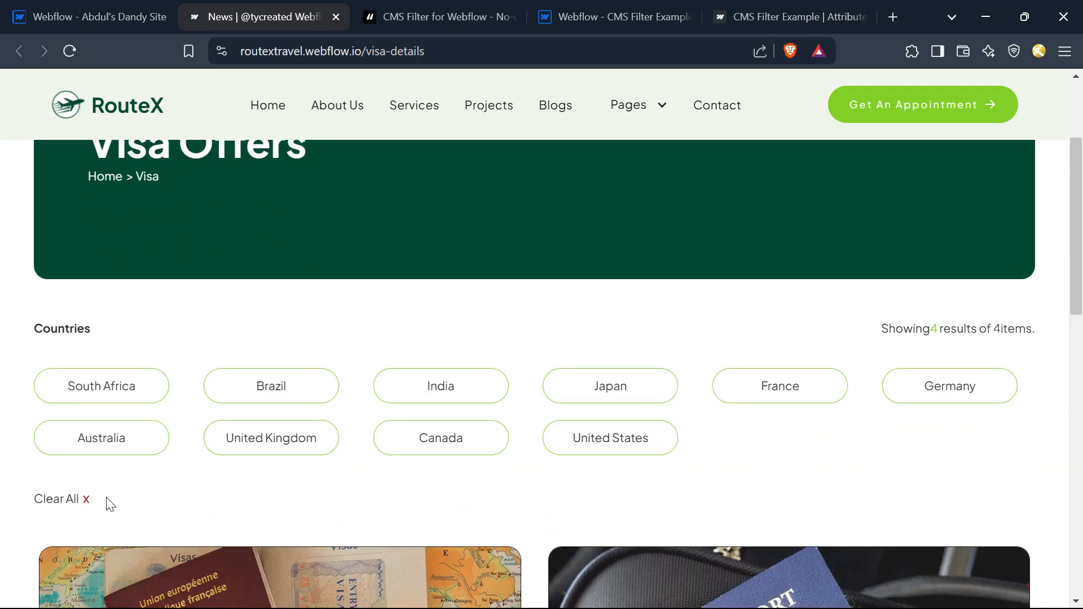
In the Webflow project, center the content of the is-active Checkbox Field on both the X and Y axes.
{"action": "left_click", "coordinate": [92, 8]}
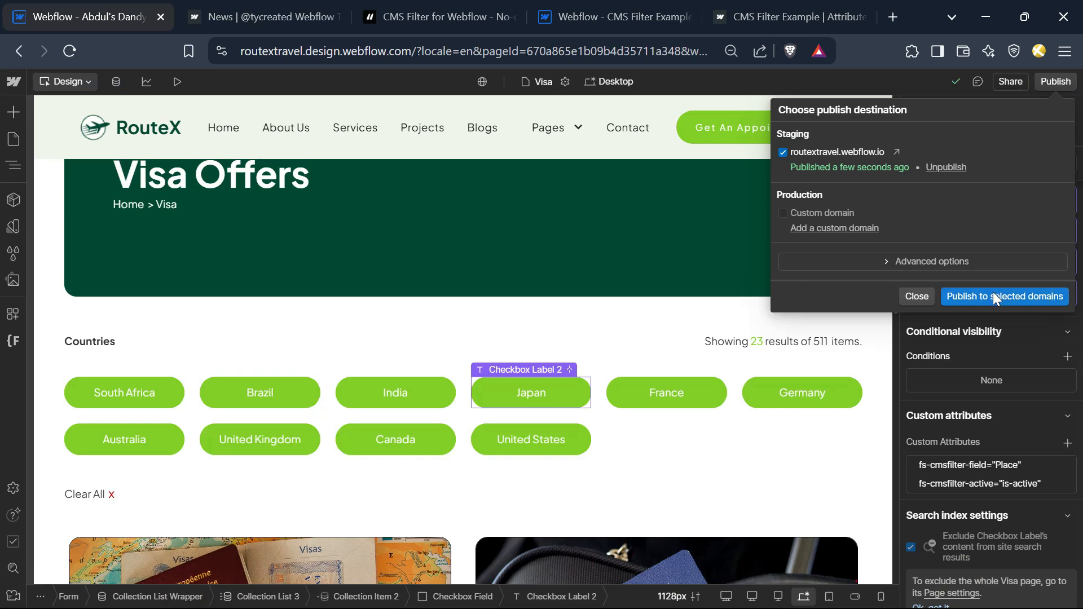
{"action": "key", "text": "Escape"}
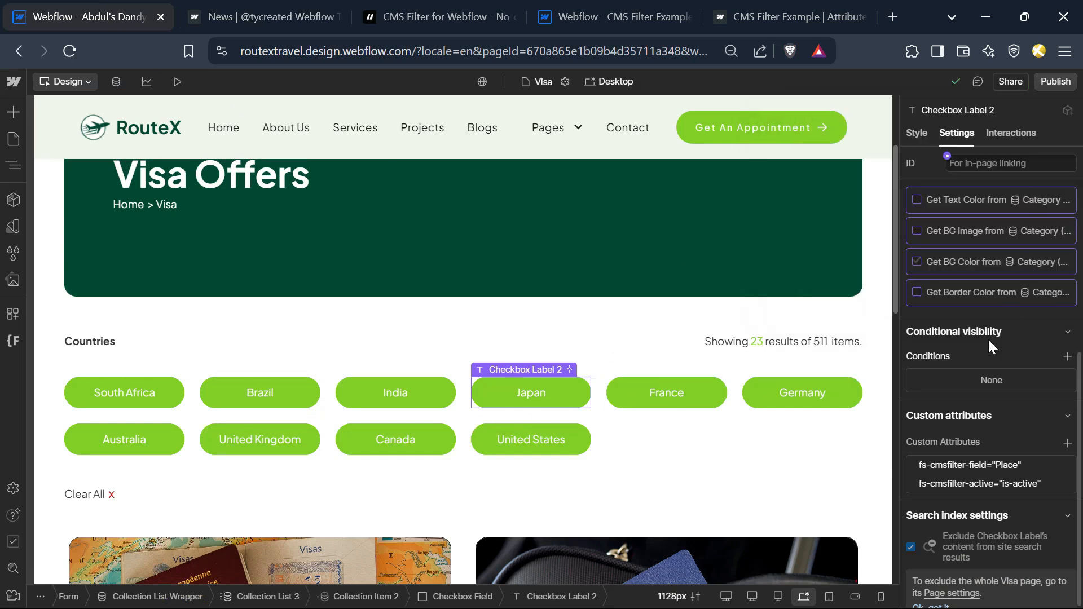
{"action": "scroll", "coordinate": [987, 337], "scroll_direction": "up", "scroll_amount": 5}
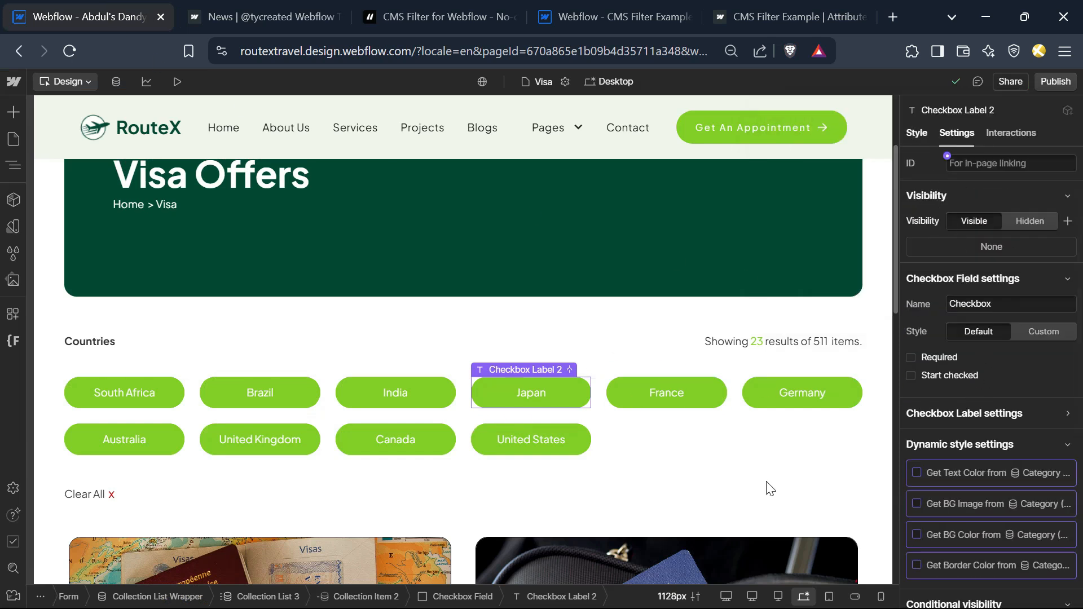
{"action": "left_click", "coordinate": [916, 133]}
{"action": "left_click", "coordinate": [461, 597]}
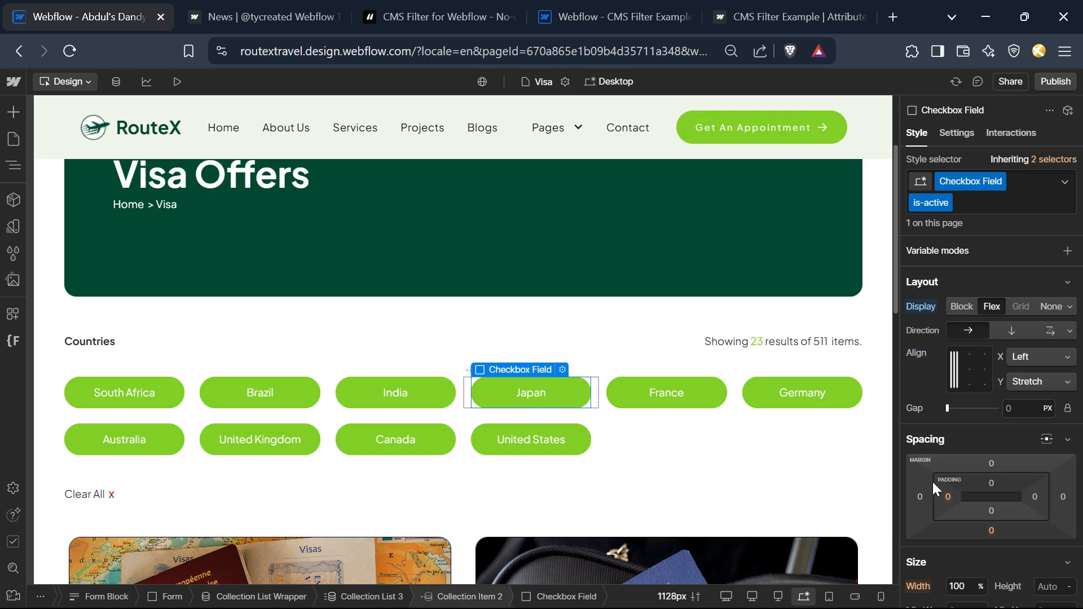
{"action": "left_click", "coordinate": [968, 370]}
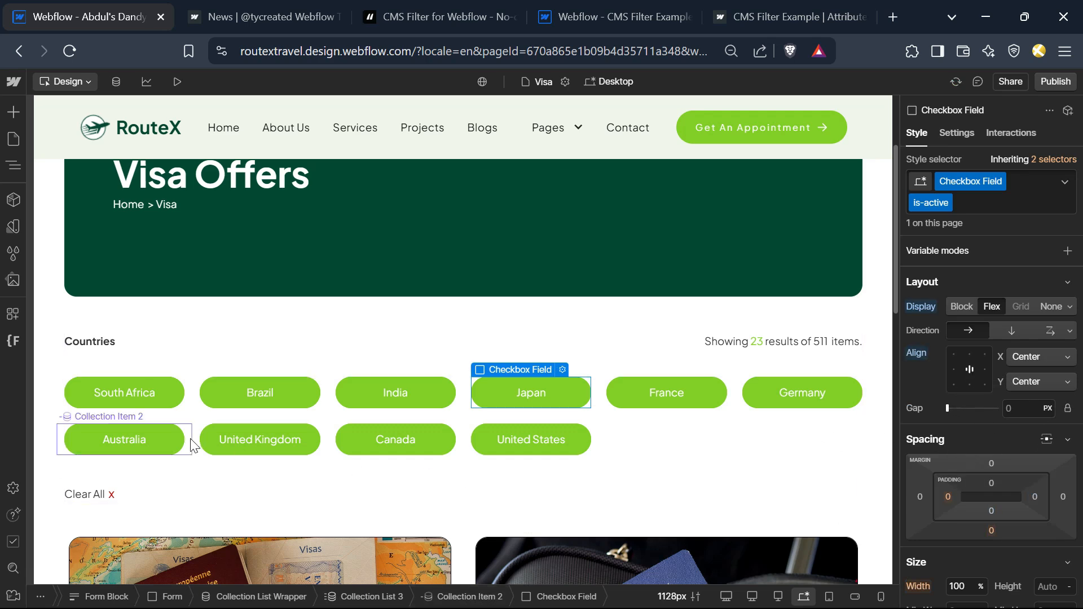
Add a Collection List inside the country filter's Form and connect it to the Projects collection.
{"action": "left_click", "coordinate": [103, 476]}
{"action": "key", "text": "z"}
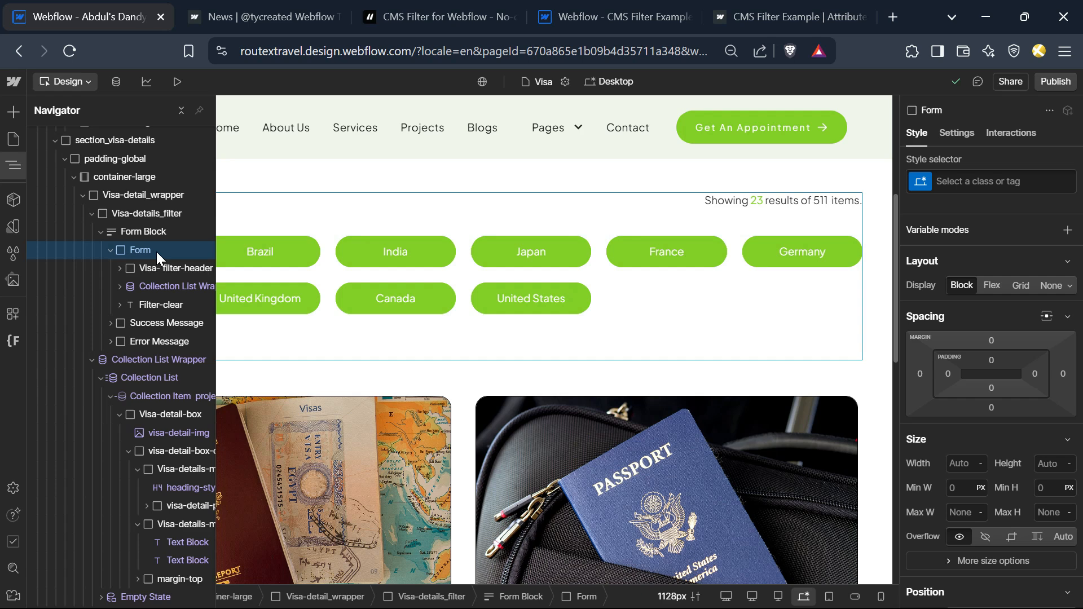
{"action": "key", "text": "ctrl+k"}
{"action": "type", "text": "co"}
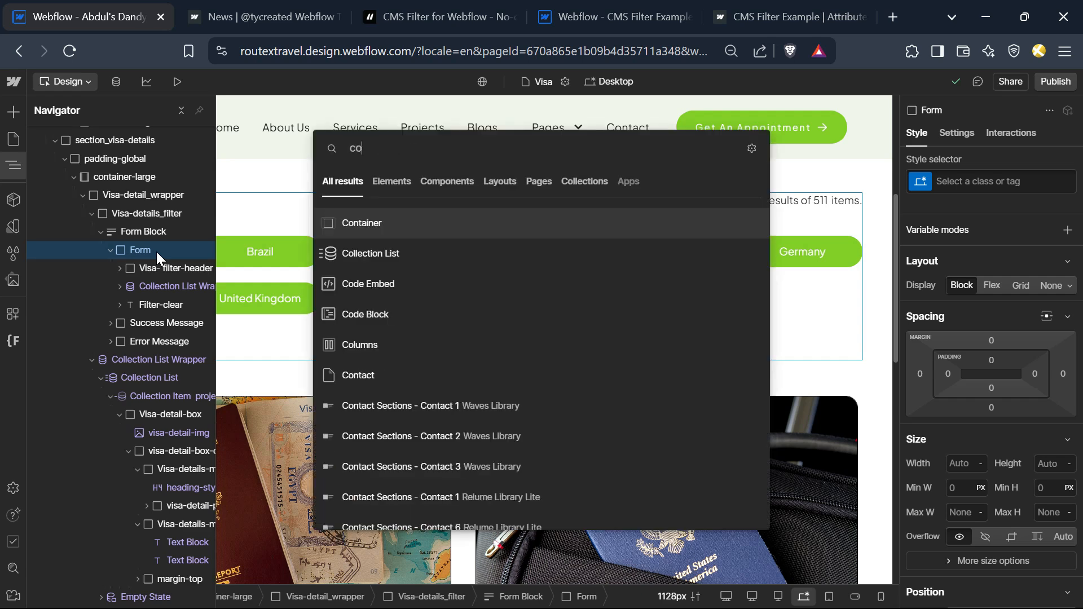
{"action": "left_click", "coordinate": [353, 256]}
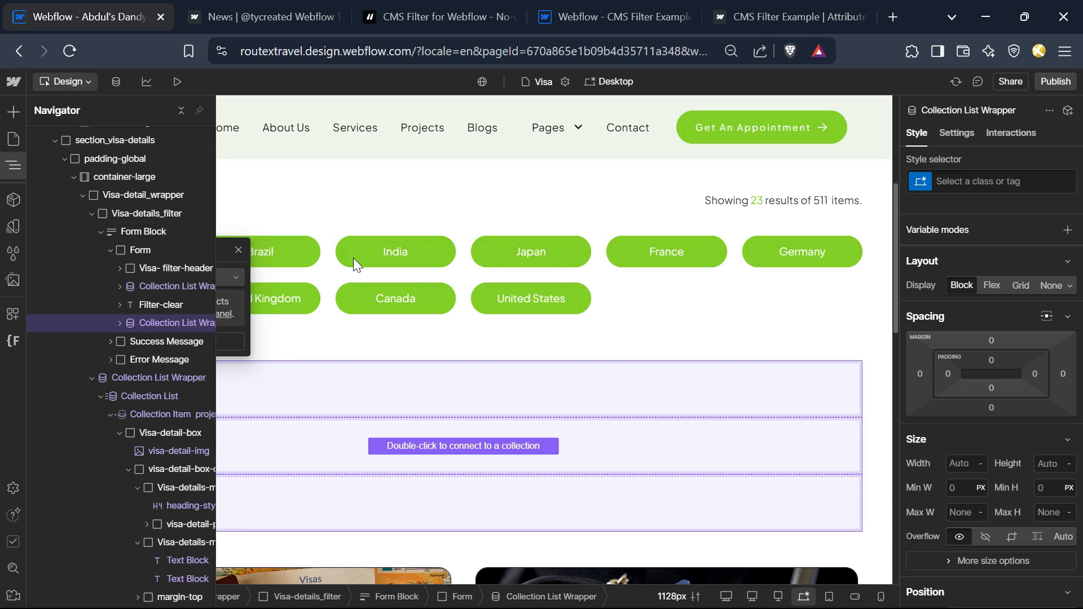
{"action": "left_click", "coordinate": [12, 165]}
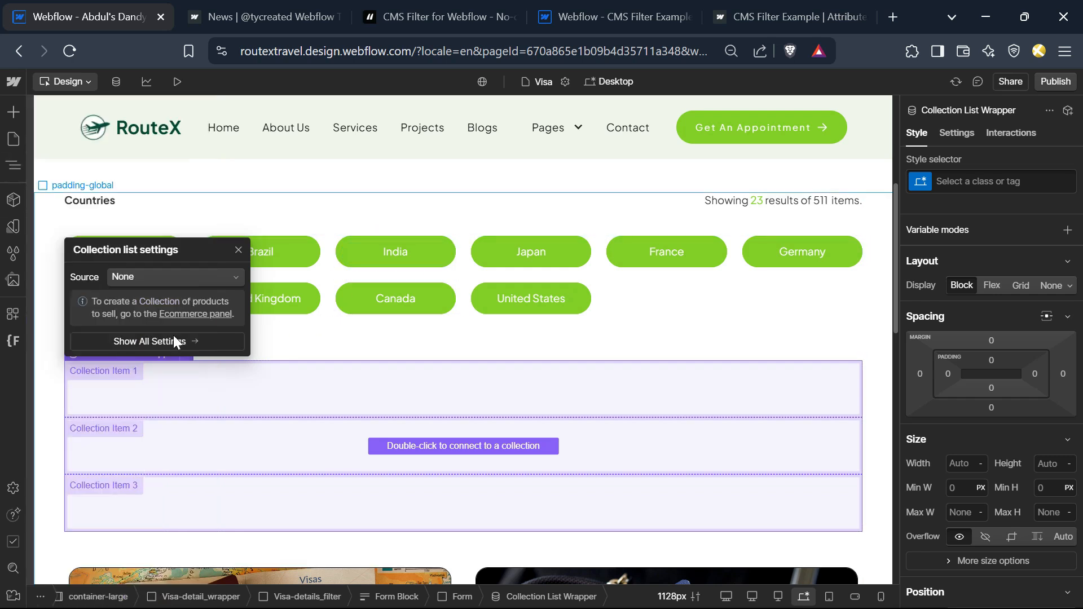
{"action": "left_click", "coordinate": [223, 277]}
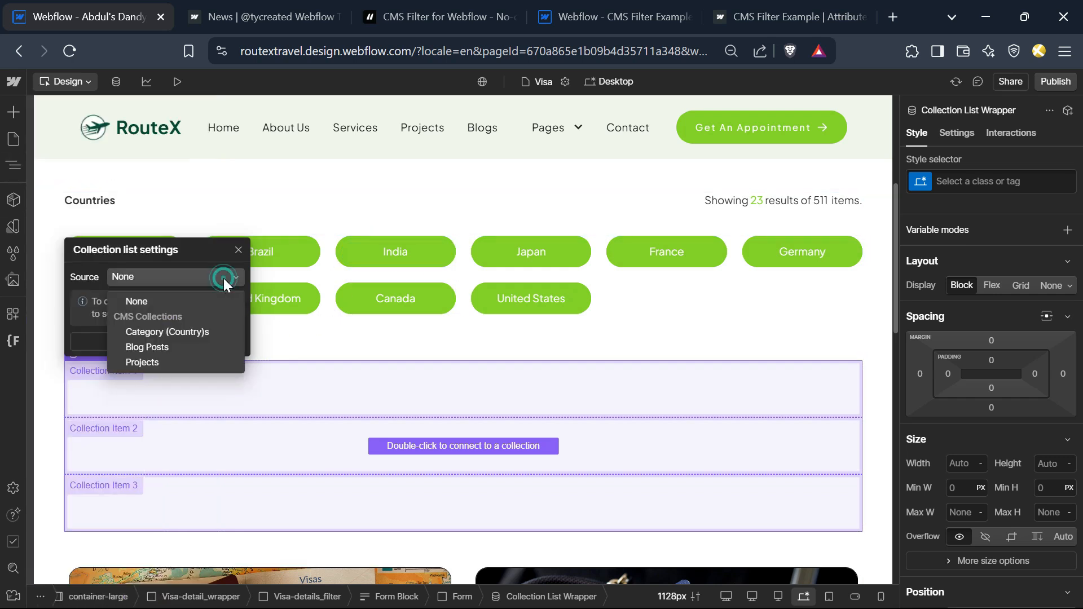
{"action": "left_click", "coordinate": [175, 360]}
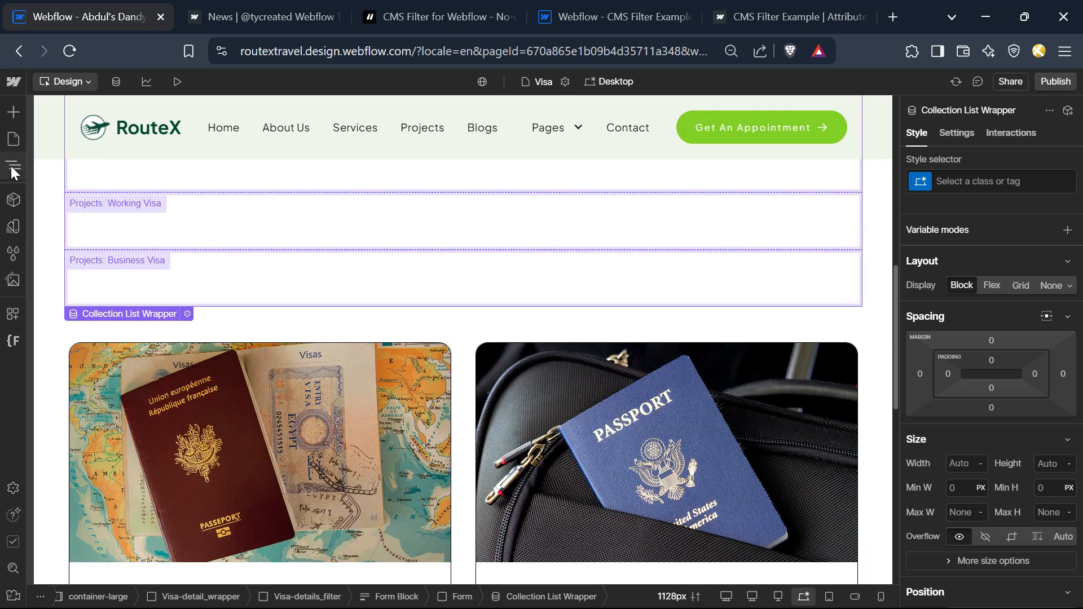
Insert a Radio Button into the Collection Item of the new Projects list, keeping its default field settings.
{"action": "left_click", "coordinate": [14, 172]}
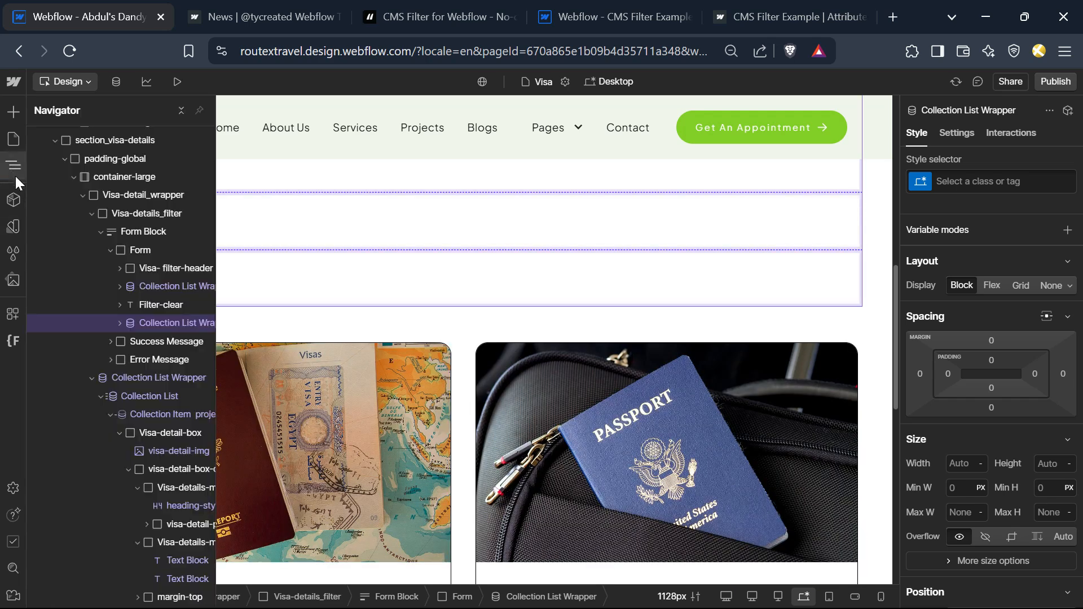
{"action": "left_click", "coordinate": [118, 323]}
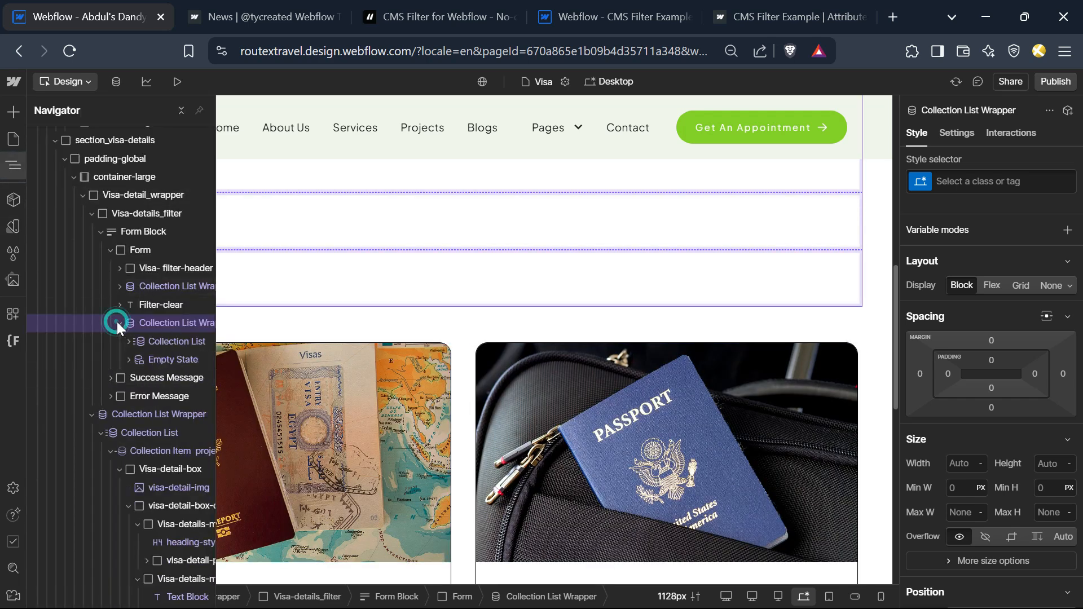
{"action": "left_click", "coordinate": [125, 341]}
{"action": "left_click", "coordinate": [164, 360]}
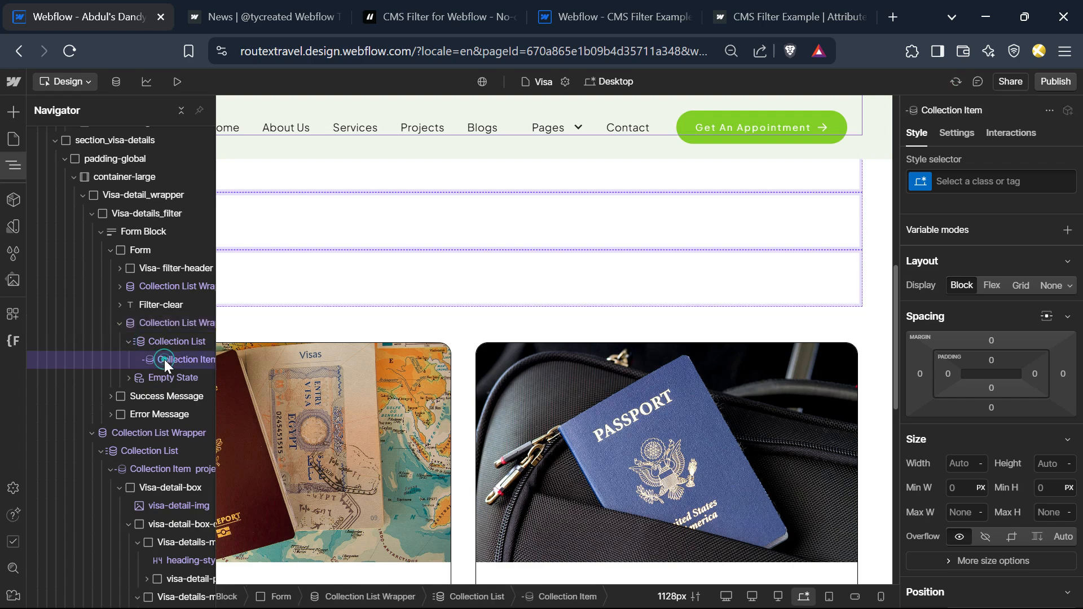
{"action": "key", "text": "ctrl+e"}
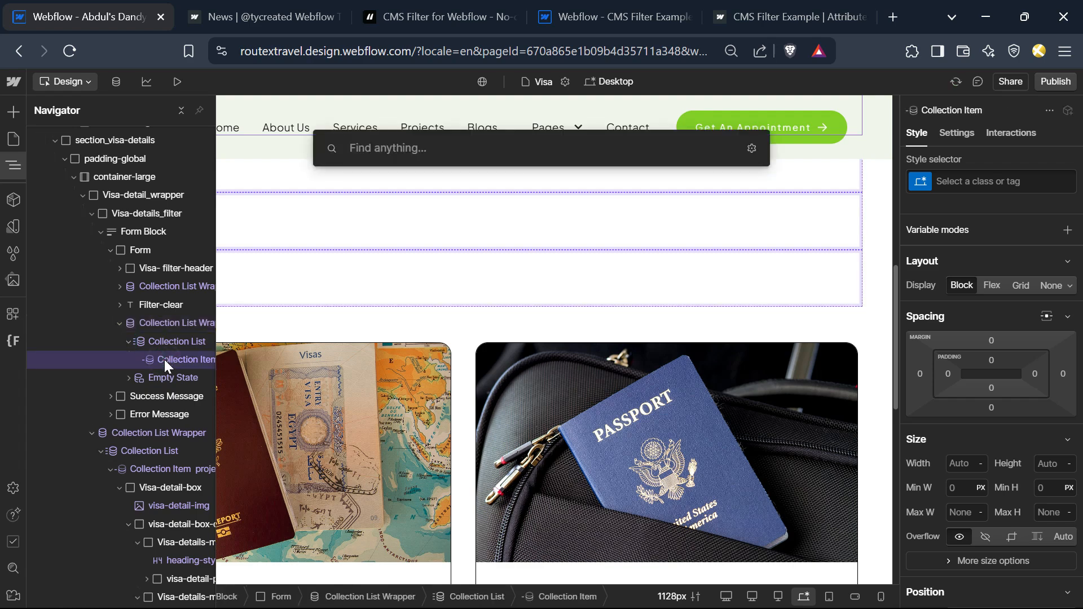
{"action": "type", "text": "rad"}
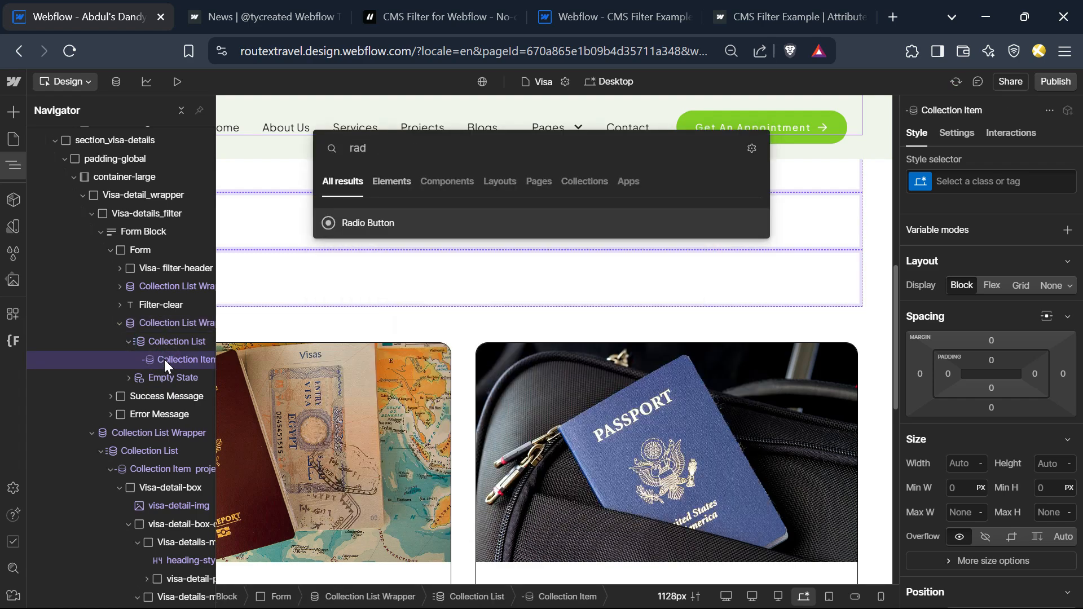
{"action": "key", "text": "Return"}
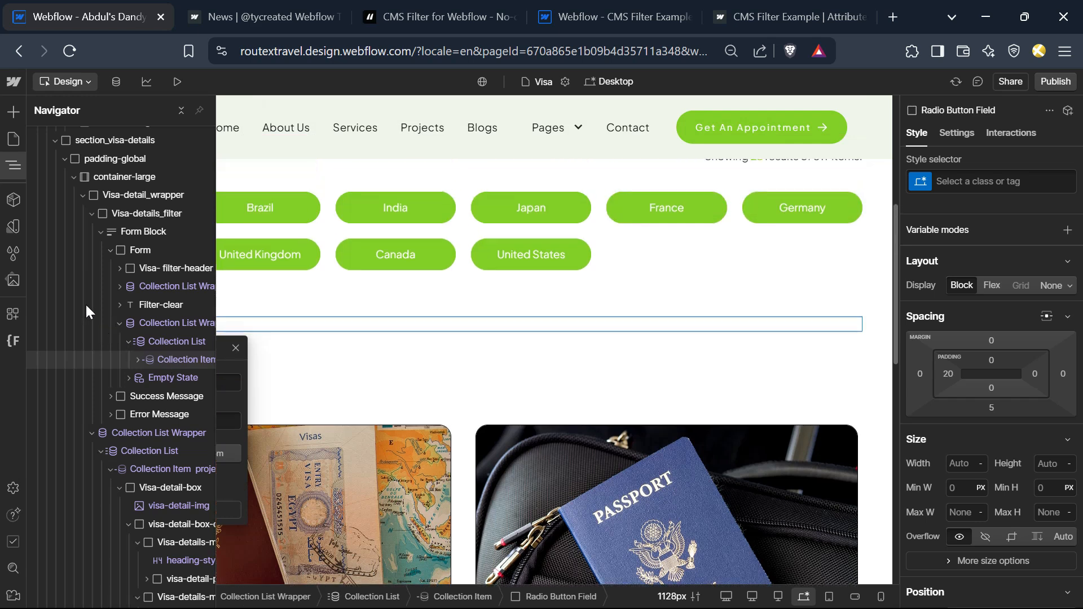
{"action": "left_click", "coordinate": [11, 166]}
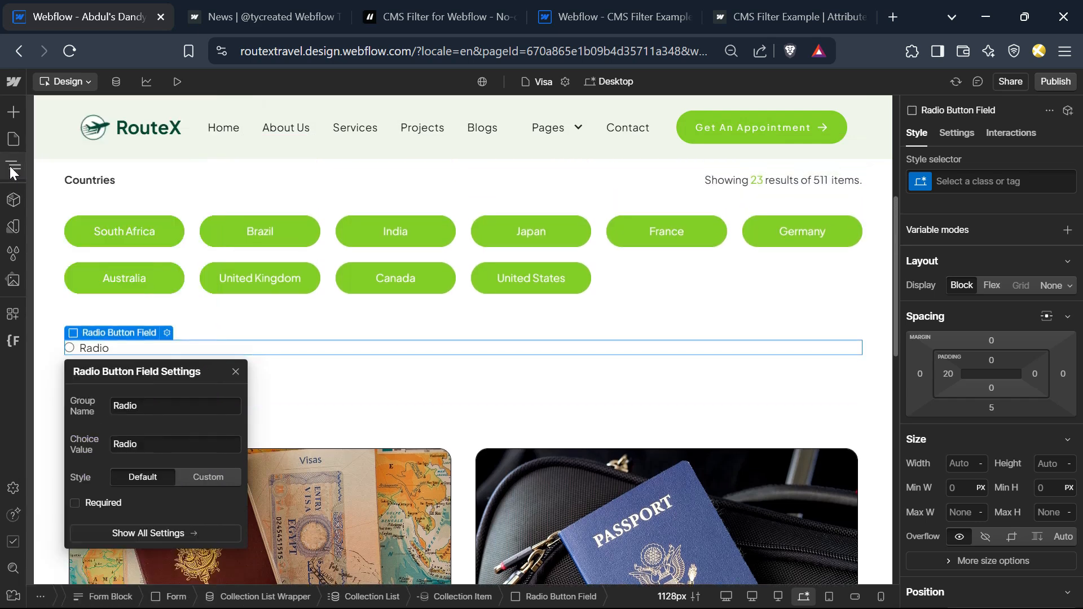
{"action": "left_click", "coordinate": [236, 372]}
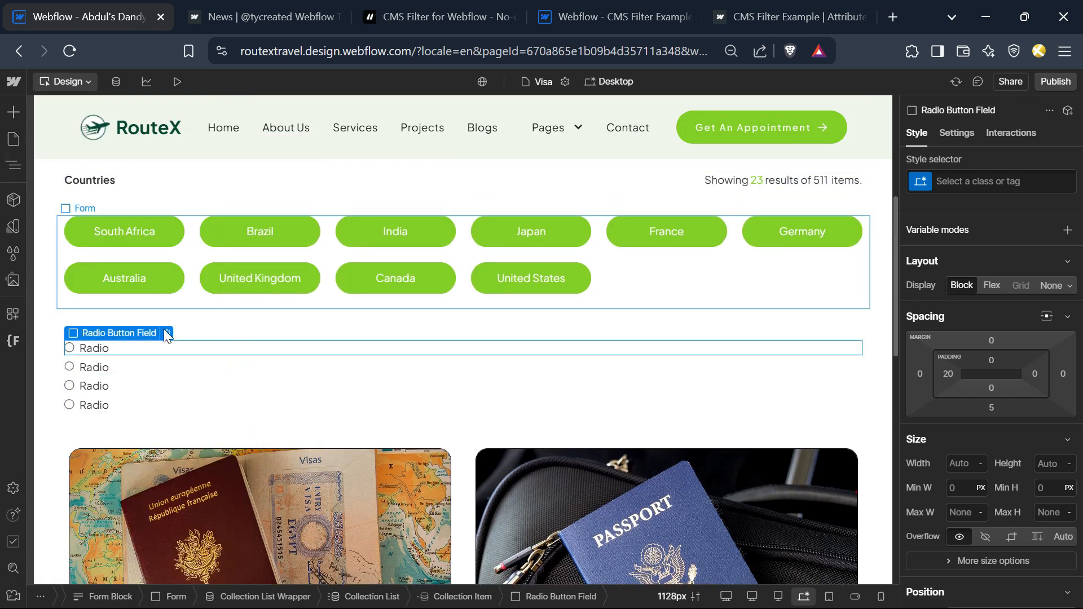
Bind the Radio Button Label's text to the Visa Approval ratio field of Projects and compare it with the visa cards.
{"action": "left_click", "coordinate": [97, 350]}
{"action": "left_click", "coordinate": [956, 133]}
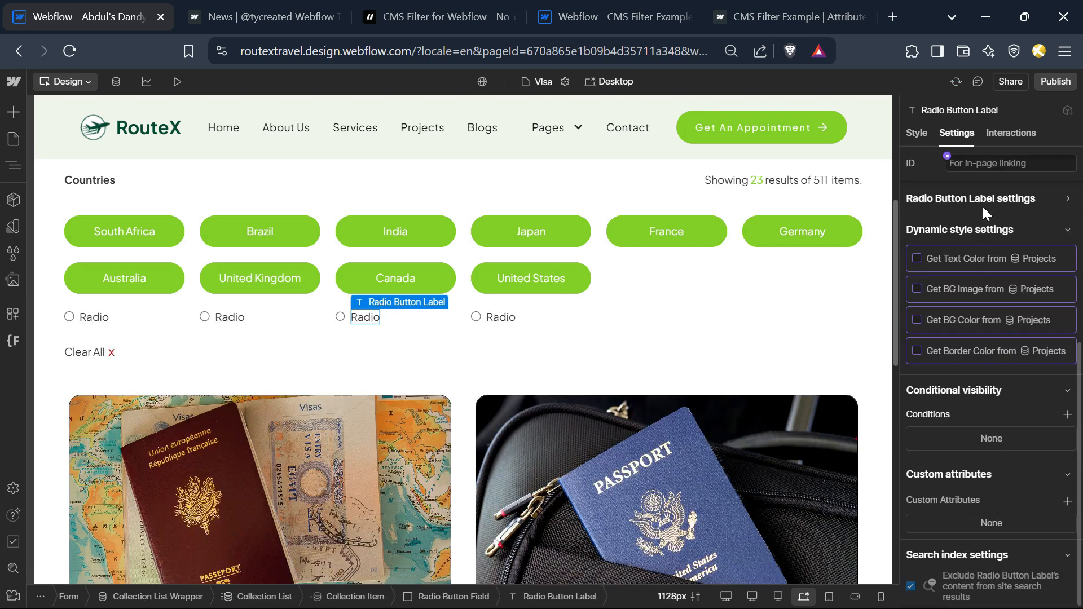
{"action": "left_click", "coordinate": [983, 202]}
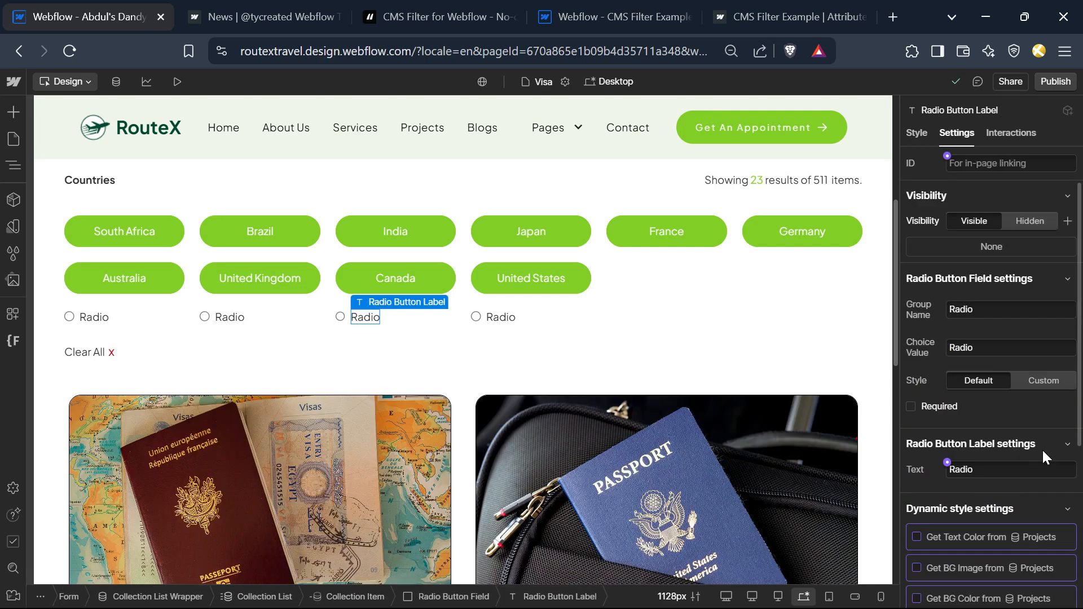
{"action": "left_click", "coordinate": [949, 465]}
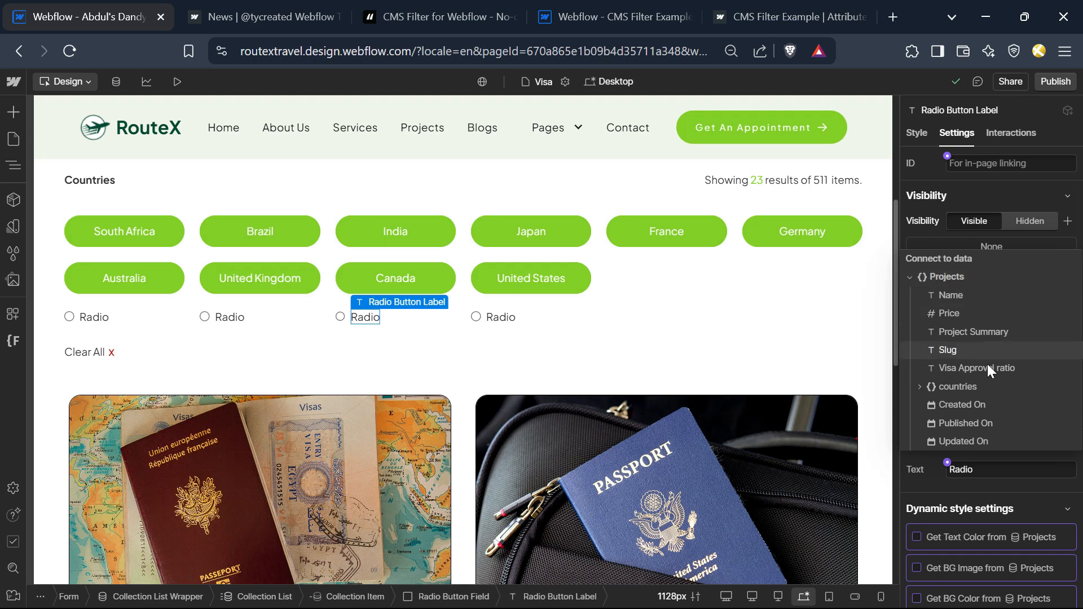
{"action": "left_click", "coordinate": [967, 368]}
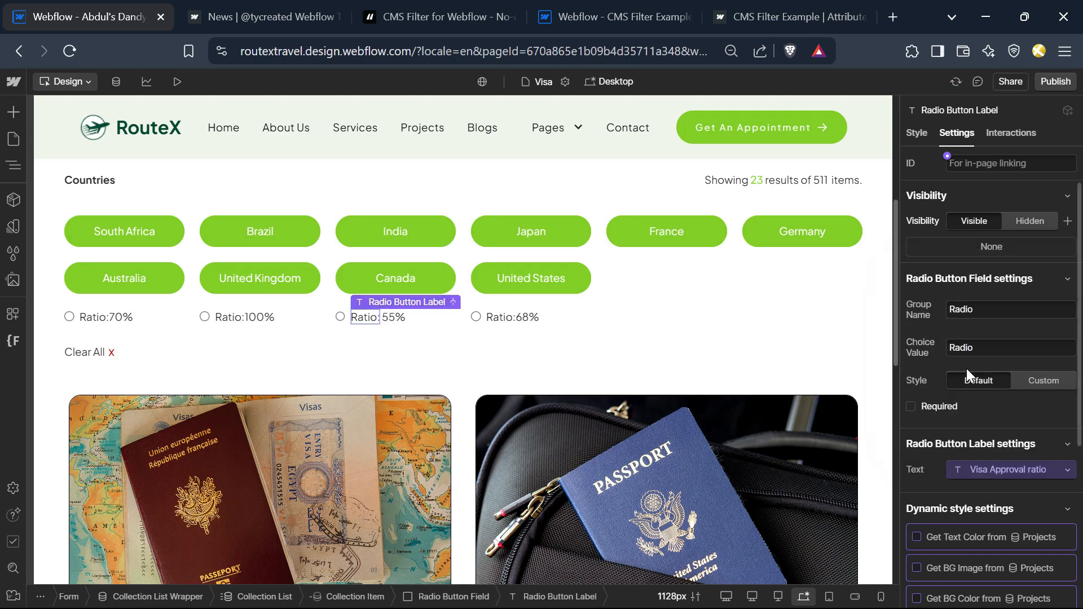
{"action": "scroll", "coordinate": [418, 456], "scroll_direction": "down", "scroll_amount": 8}
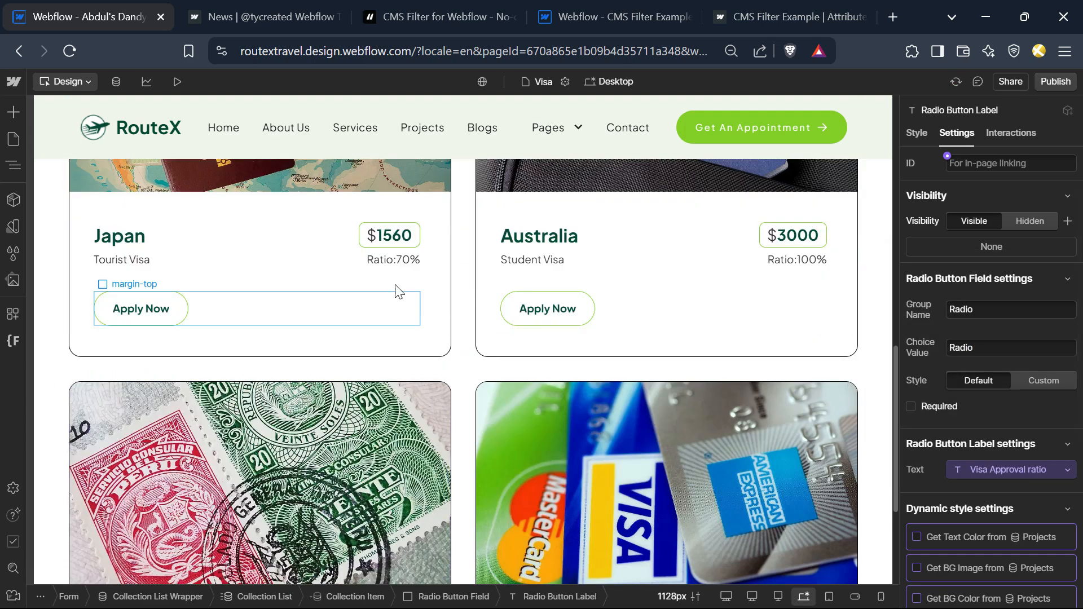
{"action": "scroll", "coordinate": [379, 354], "scroll_direction": "up", "scroll_amount": 5}
{"action": "scroll", "coordinate": [373, 350], "scroll_direction": "up", "scroll_amount": 3}
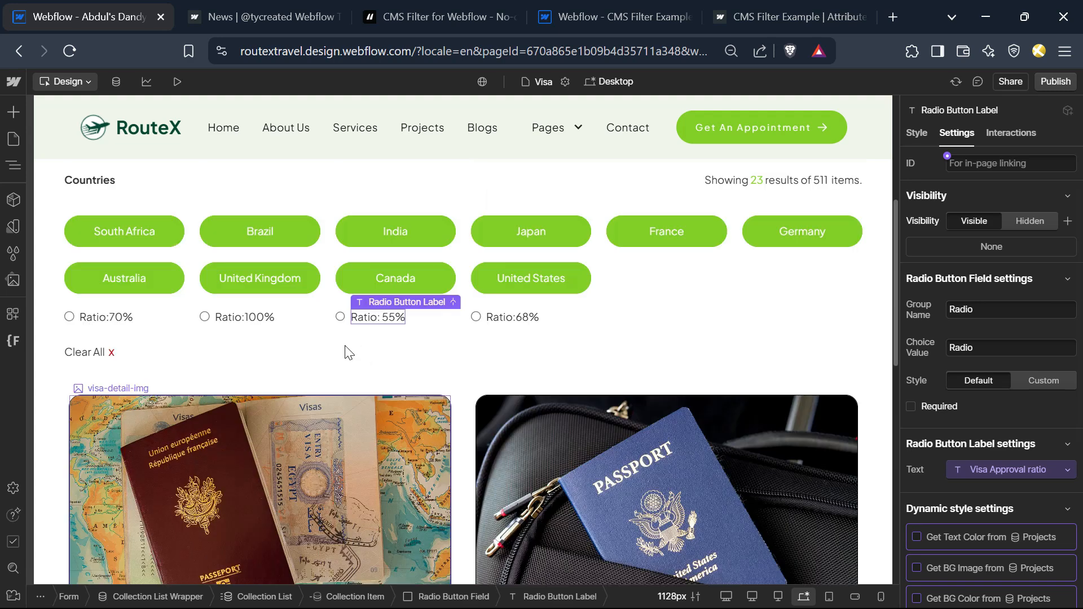
Switch to the Finsweet CMS Filter documentation and copy the Field Identifier attribute name fs-cmsfilter-field.
{"action": "left_click", "coordinate": [418, 7]}
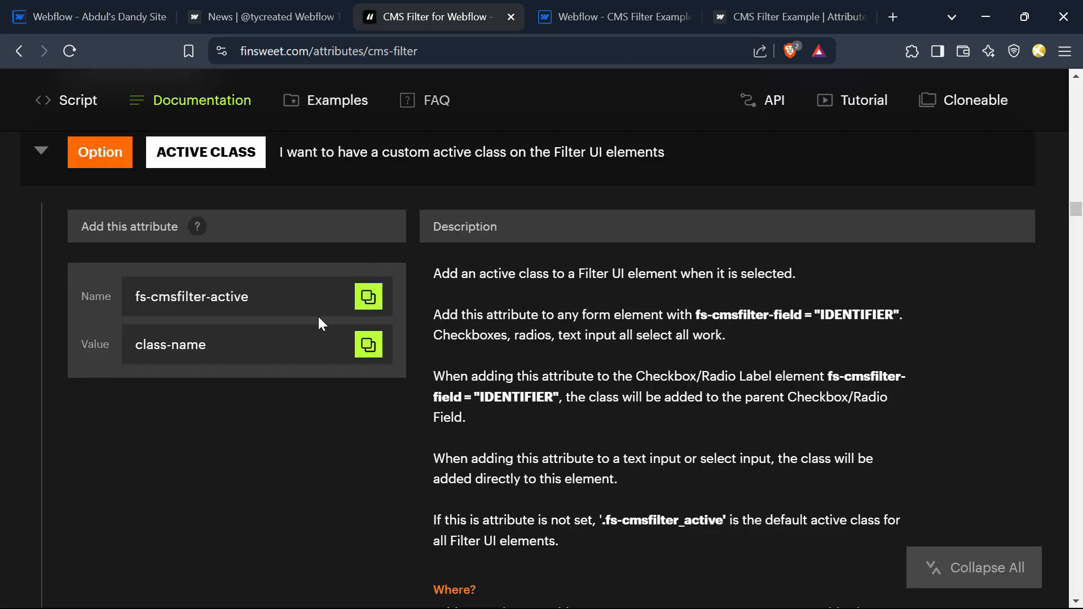
{"action": "scroll", "coordinate": [241, 316], "scroll_direction": "up", "scroll_amount": 20}
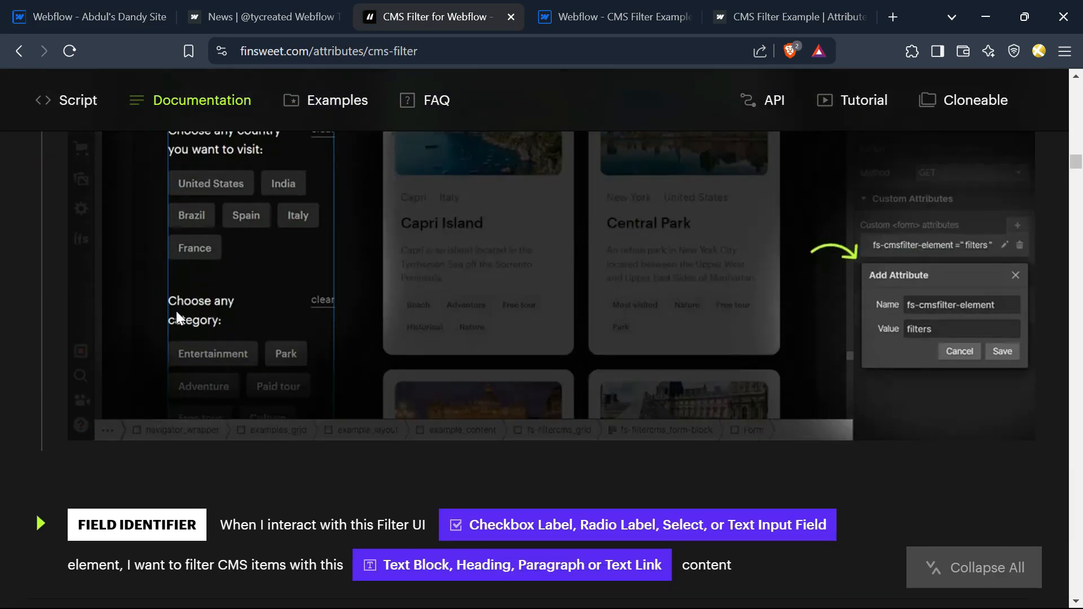
{"action": "scroll", "coordinate": [176, 295], "scroll_direction": "down", "scroll_amount": 6}
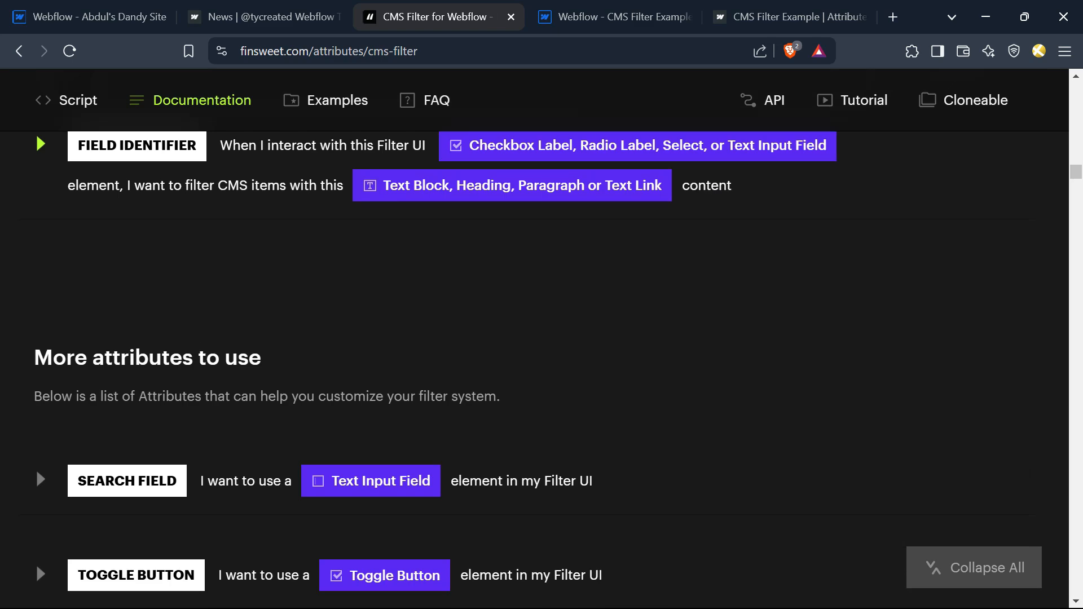
{"action": "scroll", "coordinate": [36, 282], "scroll_direction": "up", "scroll_amount": 2}
{"action": "left_click", "coordinate": [35, 287]}
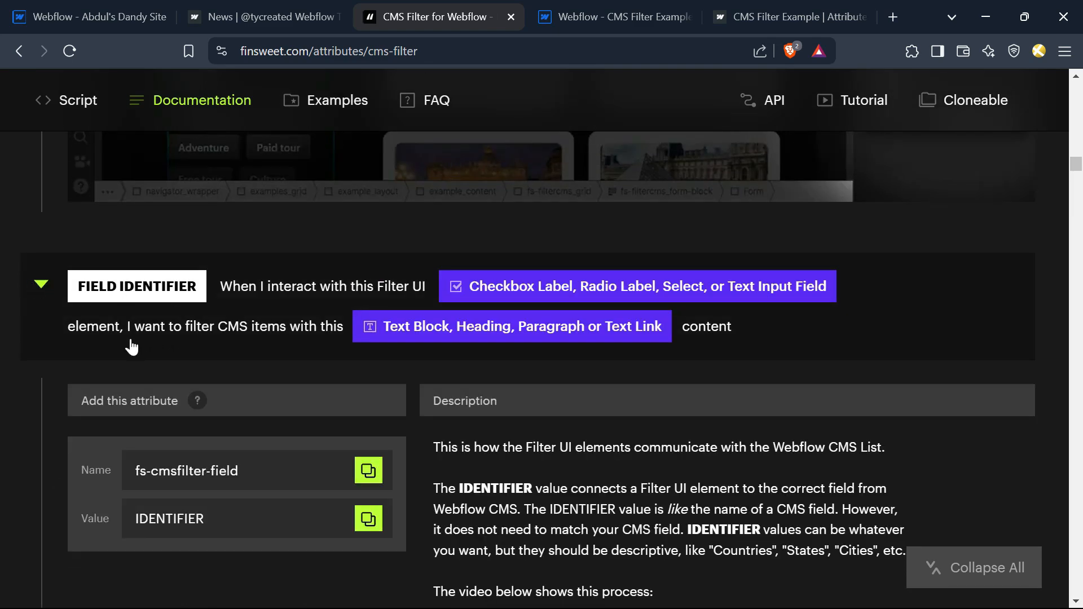
{"action": "scroll", "coordinate": [262, 344], "scroll_direction": "down", "scroll_amount": 2}
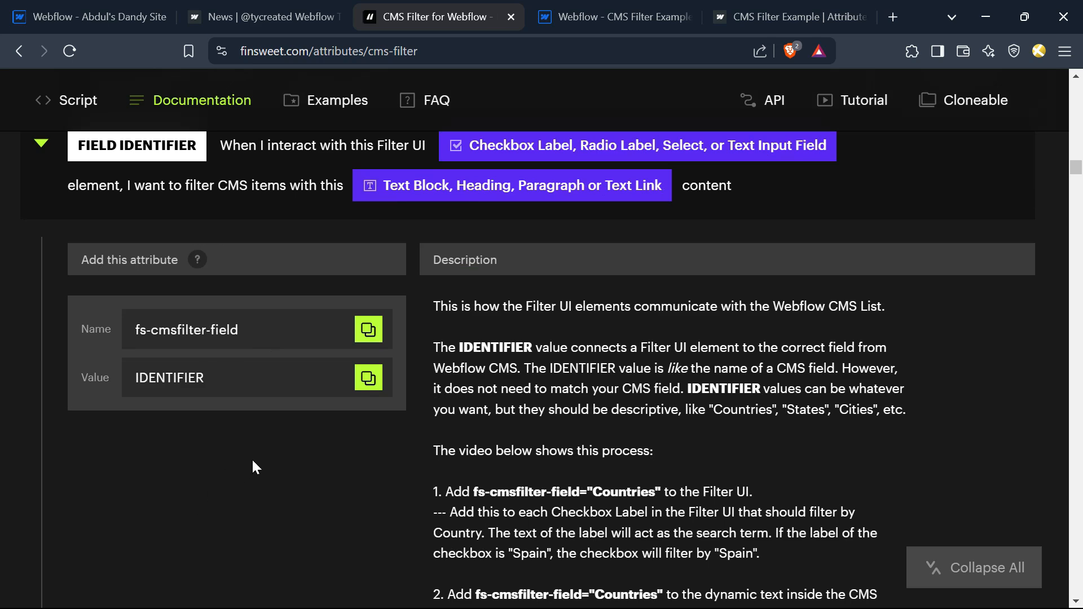
{"action": "left_click", "coordinate": [368, 330]}
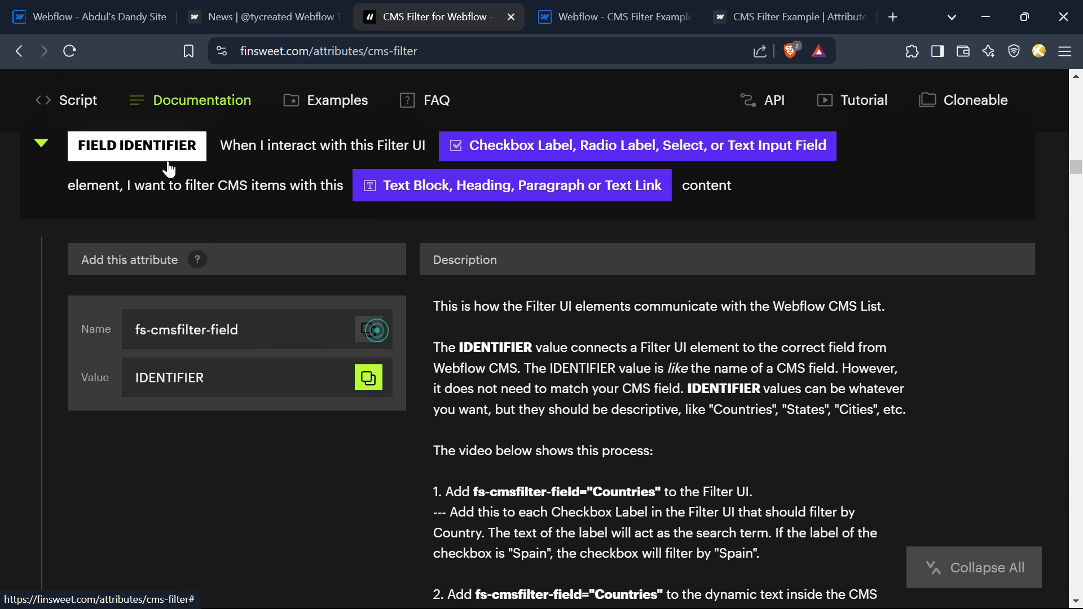
Back in the Webflow project, add the custom attribute fs-cmsfilter-field with value Ratio to the Radio Button Label.
{"action": "left_click", "coordinate": [103, 7]}
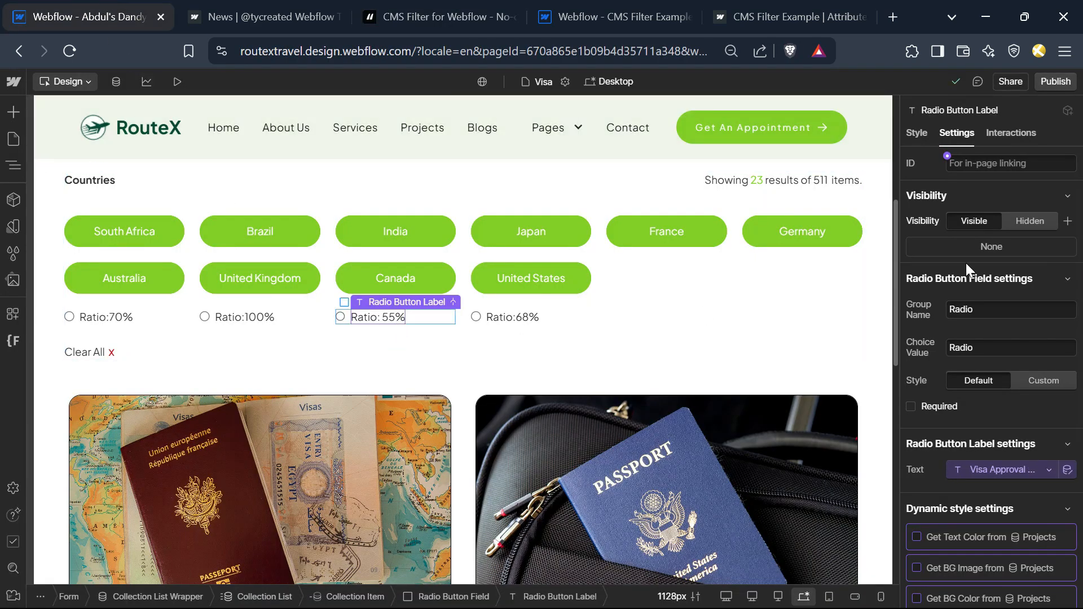
{"action": "scroll", "coordinate": [1060, 516], "scroll_direction": "down", "scroll_amount": 5}
{"action": "scroll", "coordinate": [1061, 497], "scroll_direction": "down", "scroll_amount": 1}
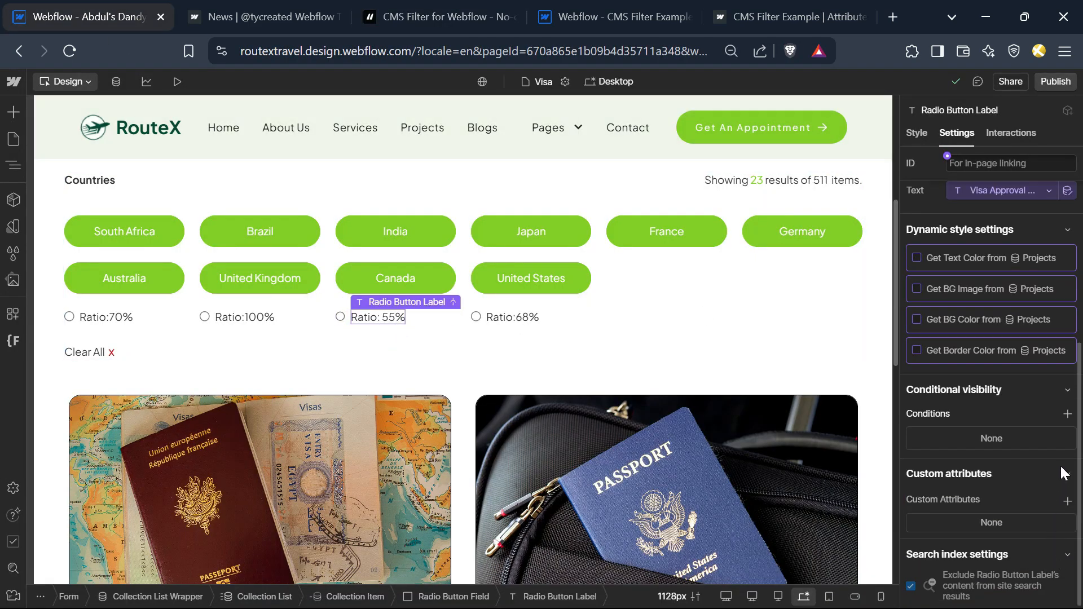
{"action": "left_click", "coordinate": [1068, 502]}
{"action": "key", "text": "ctrl+v"}
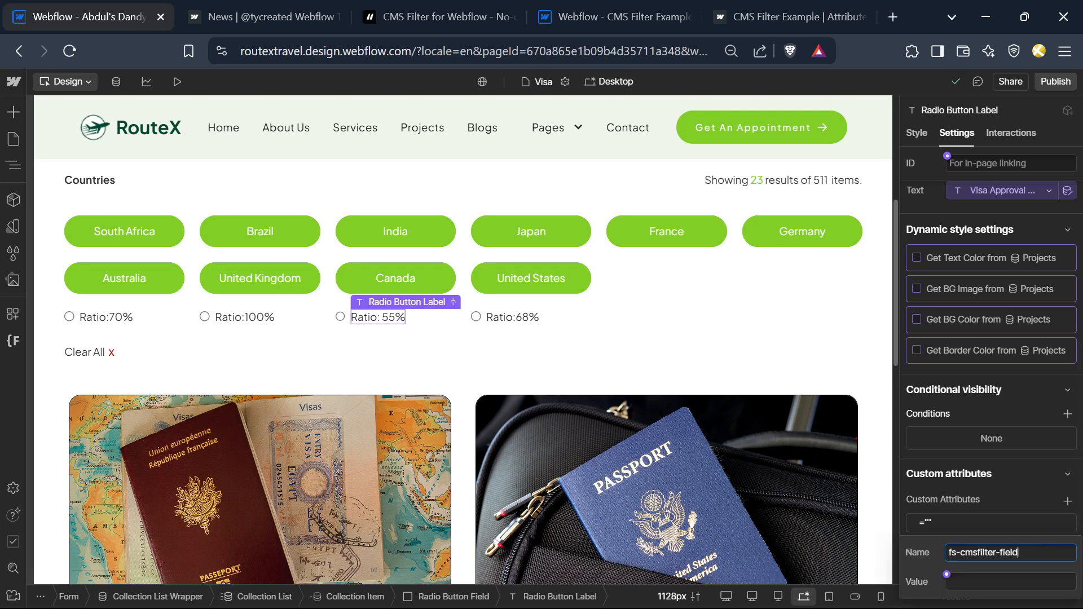
{"action": "left_click", "coordinate": [1009, 582]}
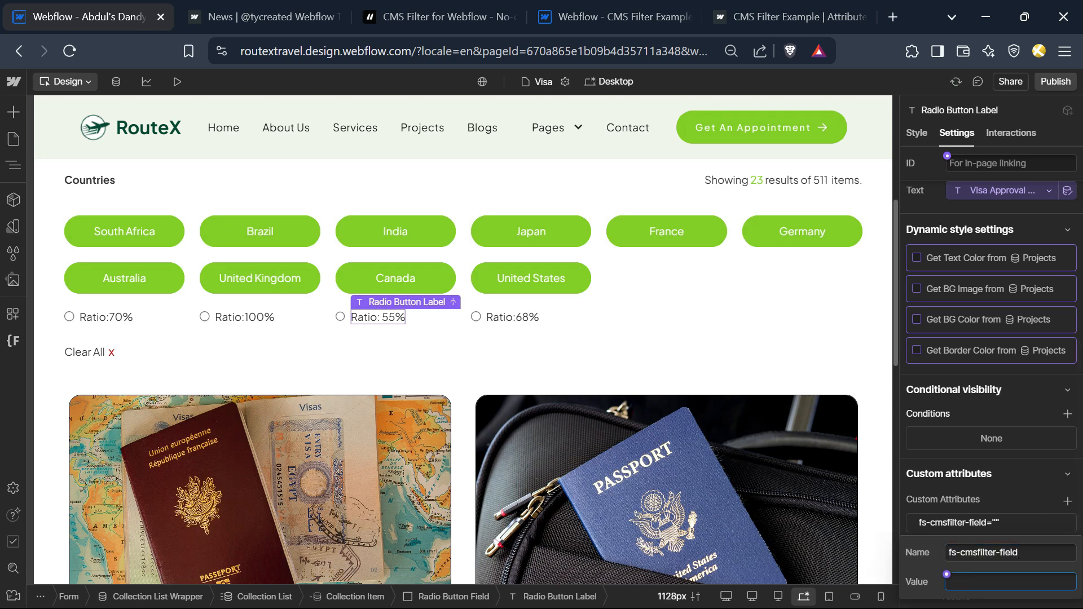
{"action": "type", "text": "Ratio"}
{"action": "key", "text": "Return"}
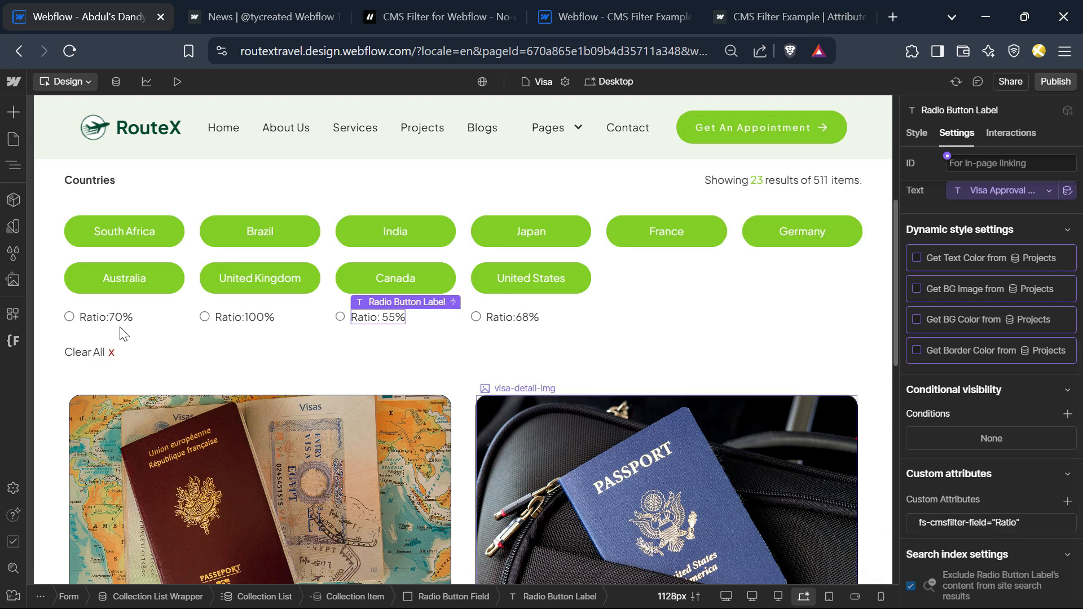
Add the custom attribute fs-cmsfilter-field with value Ratio to the approval ratio Text Block in the first visa card.
{"action": "scroll", "coordinate": [154, 326], "scroll_direction": "down", "scroll_amount": 5}
{"action": "left_click", "coordinate": [392, 401]}
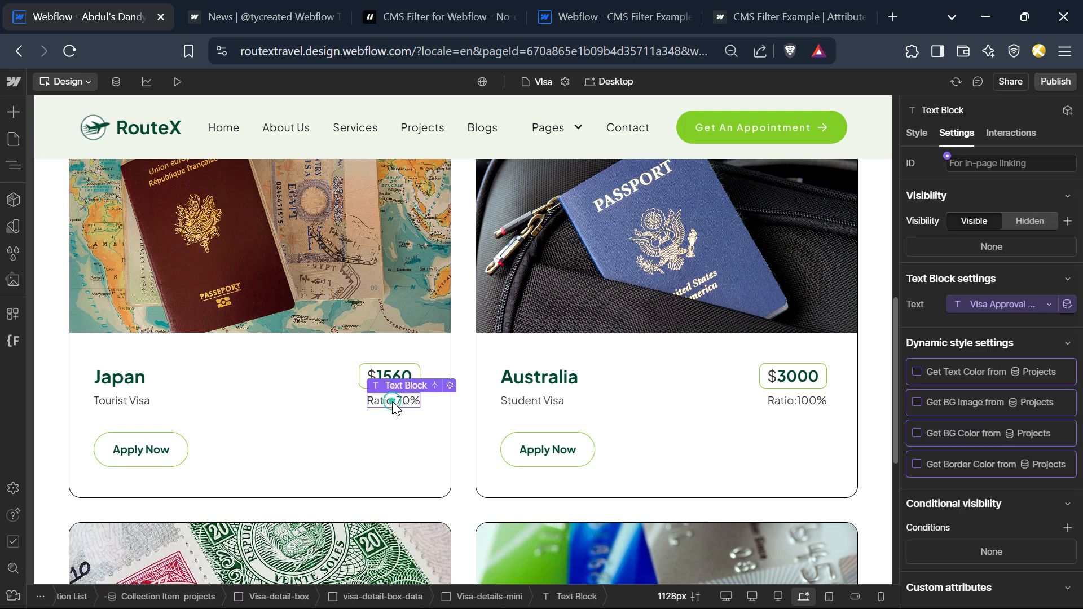
{"action": "scroll", "coordinate": [1008, 491], "scroll_direction": "down", "scroll_amount": 2}
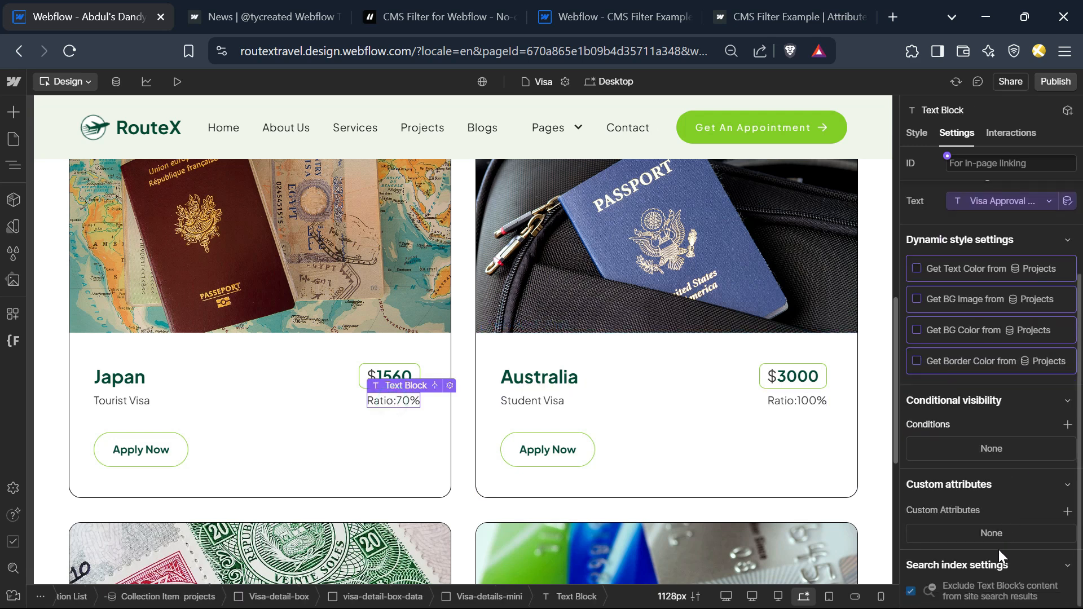
{"action": "left_click", "coordinate": [1068, 513]}
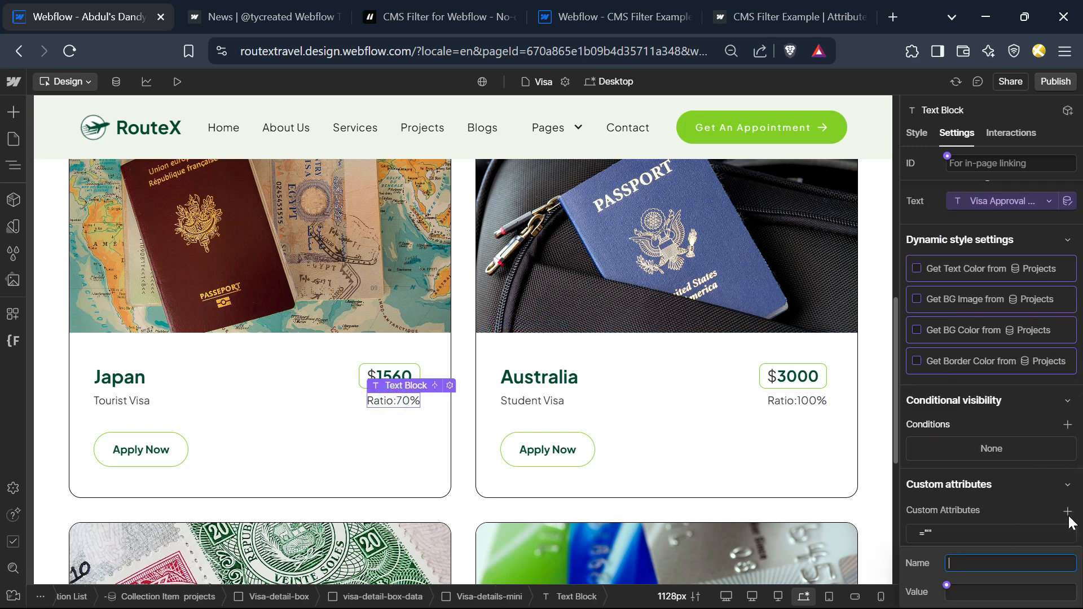
{"action": "key", "text": "ctrl+v"}
{"action": "key", "text": "Tab"}
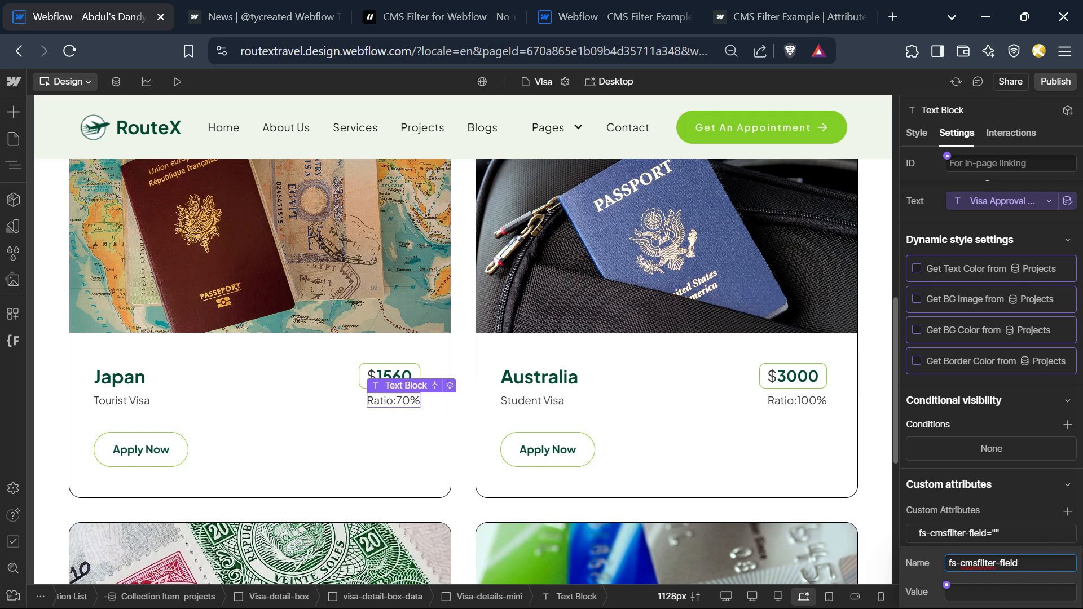
{"action": "type", "text": "Ratio"}
{"action": "key", "text": "Return"}
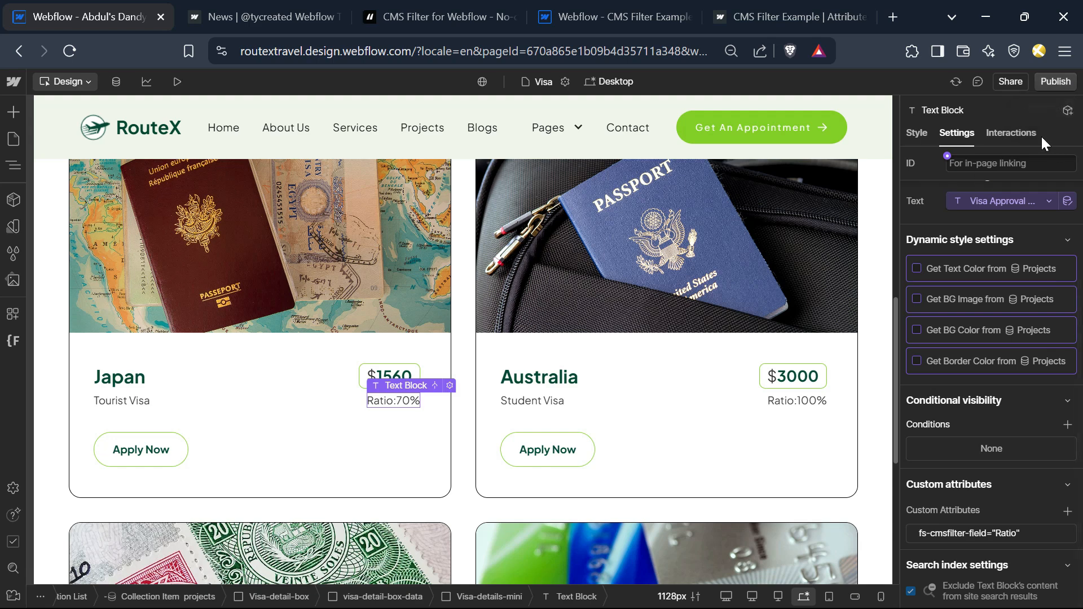
Switch to the published Visa page and test the 55%, 68% and 100% ratio radio filters against the visa cards.
{"action": "key", "text": "ctrl+Tab"}
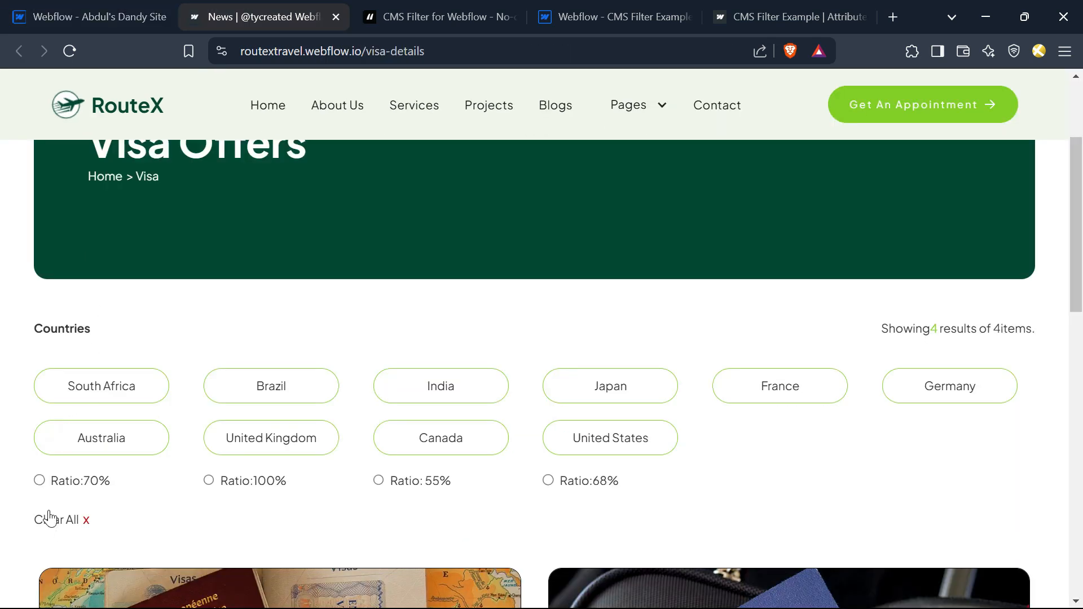
{"action": "scroll", "coordinate": [138, 407], "scroll_direction": "down", "scroll_amount": 5}
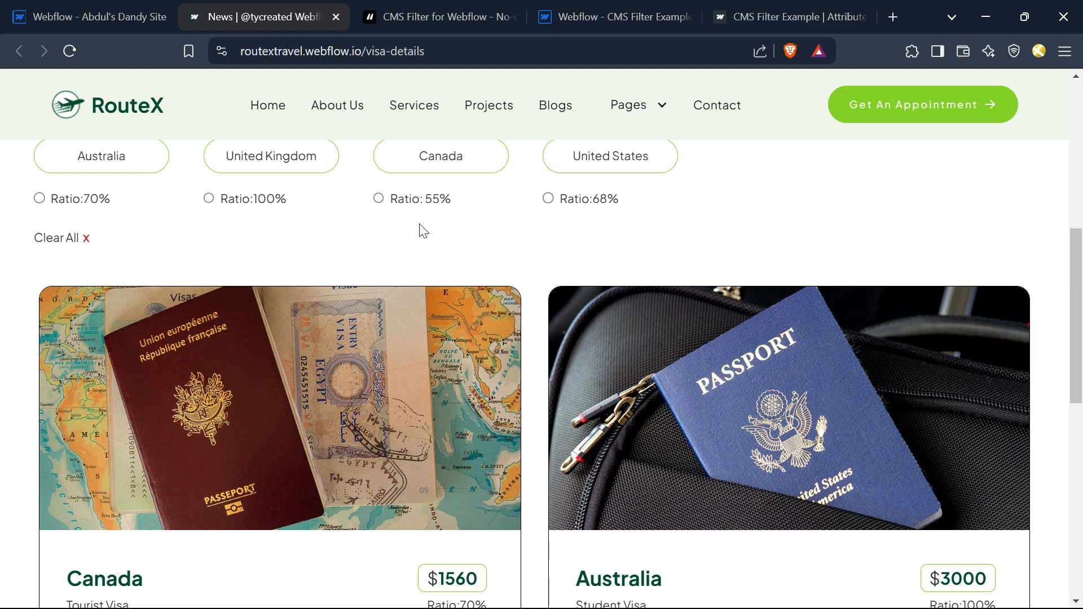
{"action": "left_click", "coordinate": [378, 198]}
{"action": "scroll", "coordinate": [275, 452], "scroll_direction": "down", "scroll_amount": 2}
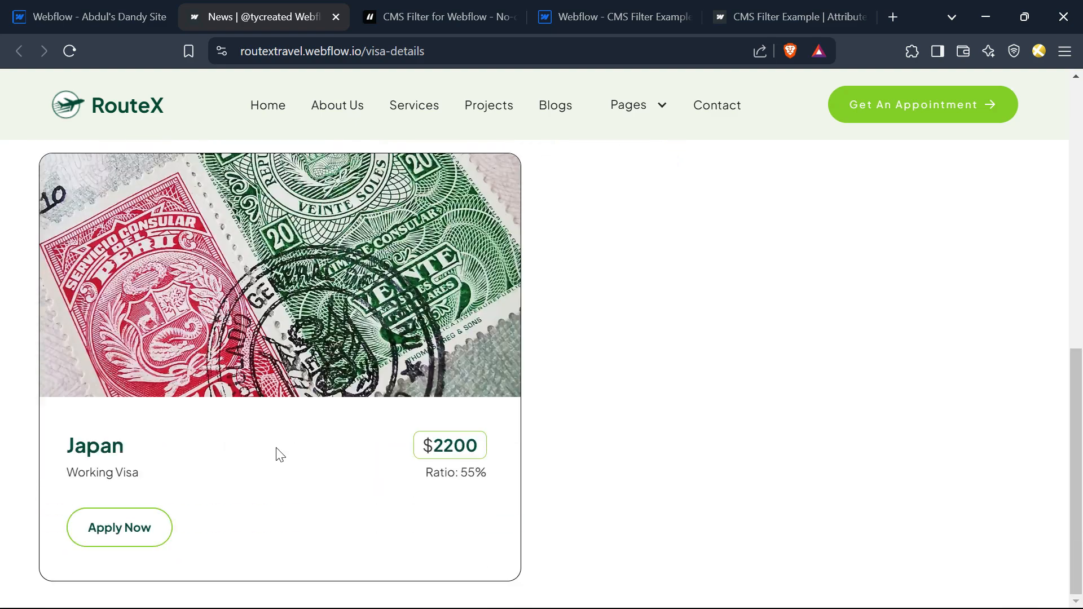
{"action": "scroll", "coordinate": [322, 493], "scroll_direction": "up", "scroll_amount": 5}
{"action": "left_click", "coordinate": [547, 348]}
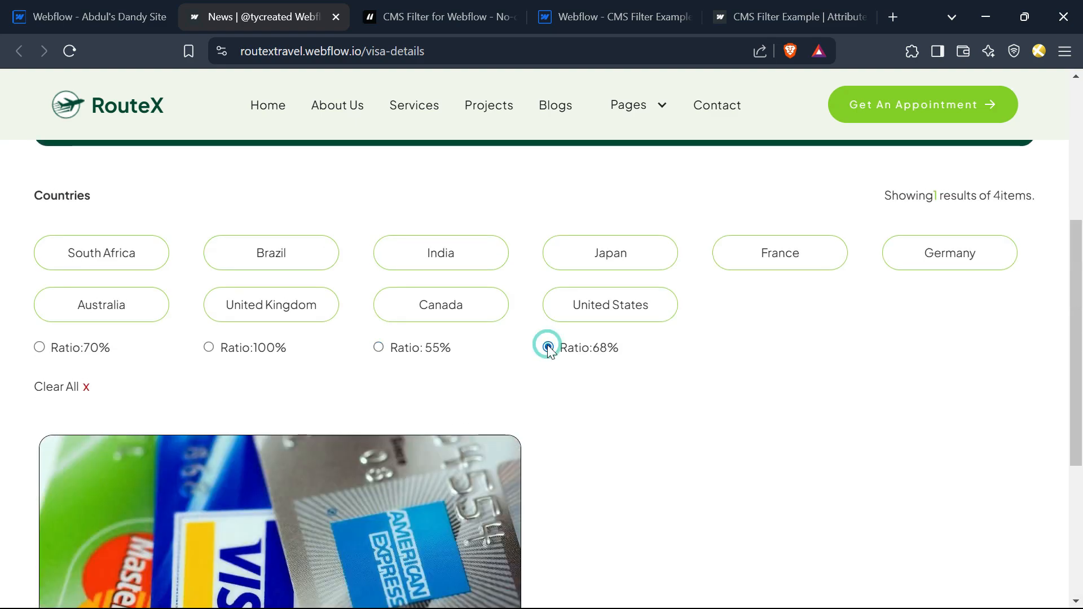
{"action": "scroll", "coordinate": [327, 476], "scroll_direction": "down", "scroll_amount": 4}
{"action": "scroll", "coordinate": [323, 478], "scroll_direction": "up", "scroll_amount": 1}
{"action": "scroll", "coordinate": [324, 478], "scroll_direction": "up", "scroll_amount": 5}
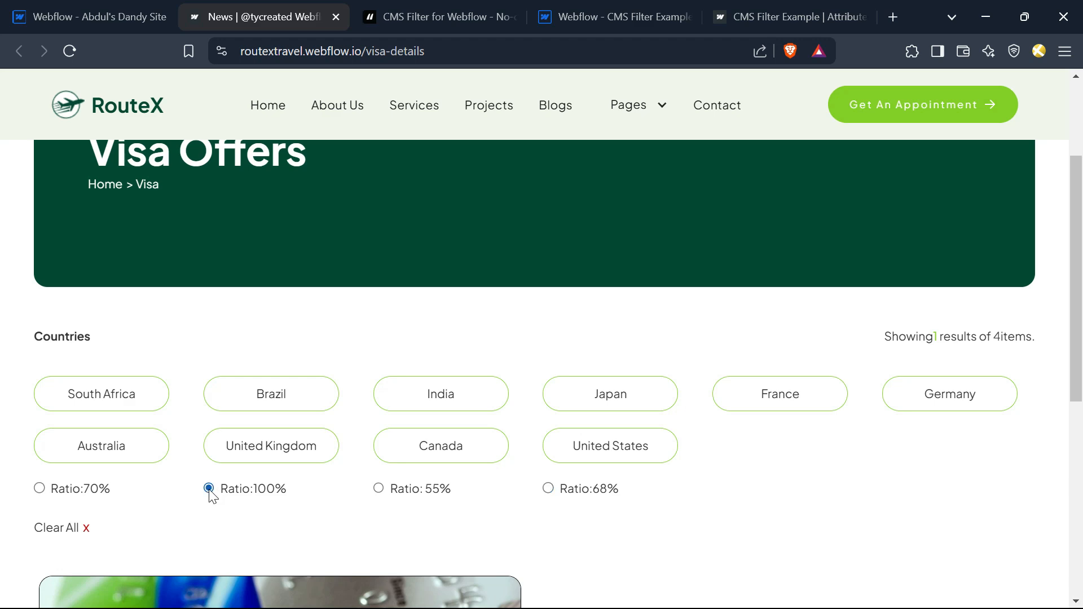
{"action": "scroll", "coordinate": [262, 474], "scroll_direction": "down", "scroll_amount": 7}
{"action": "scroll", "coordinate": [263, 474], "scroll_direction": "up", "scroll_amount": 7}
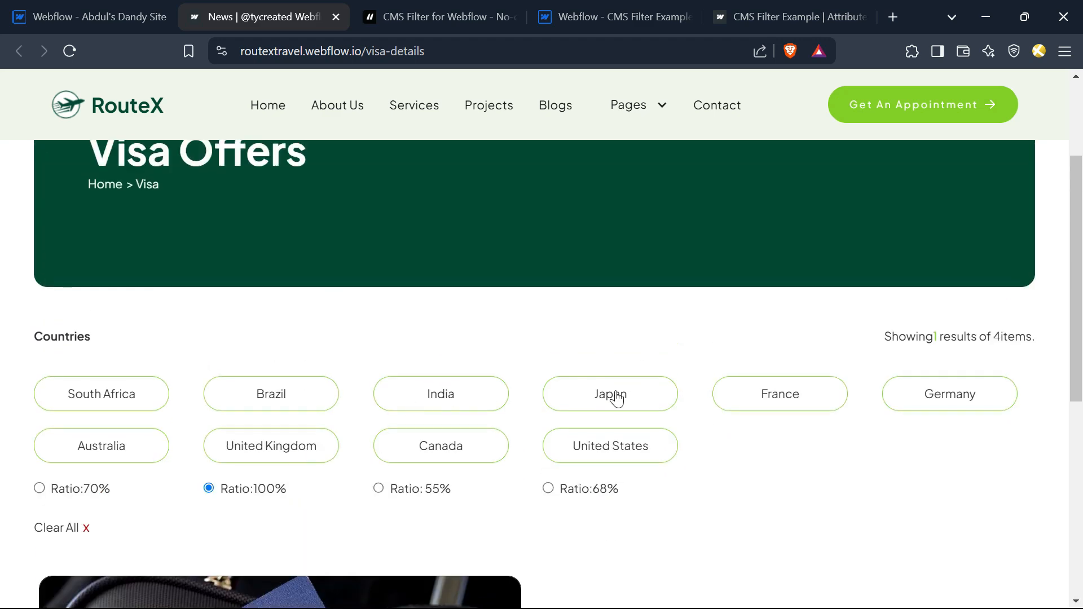
Test the United States, Canada and Australia filters combined with the 100% ratio, and reset everything with Clear All.
{"action": "left_click", "coordinate": [597, 449]}
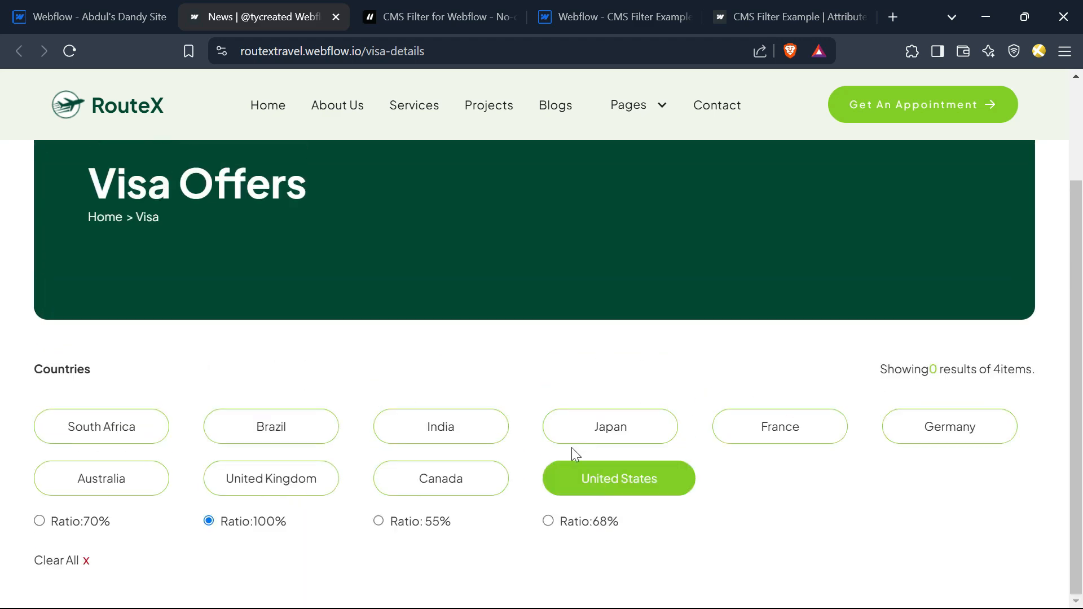
{"action": "left_click", "coordinate": [418, 488]}
{"action": "left_click", "coordinate": [118, 485]}
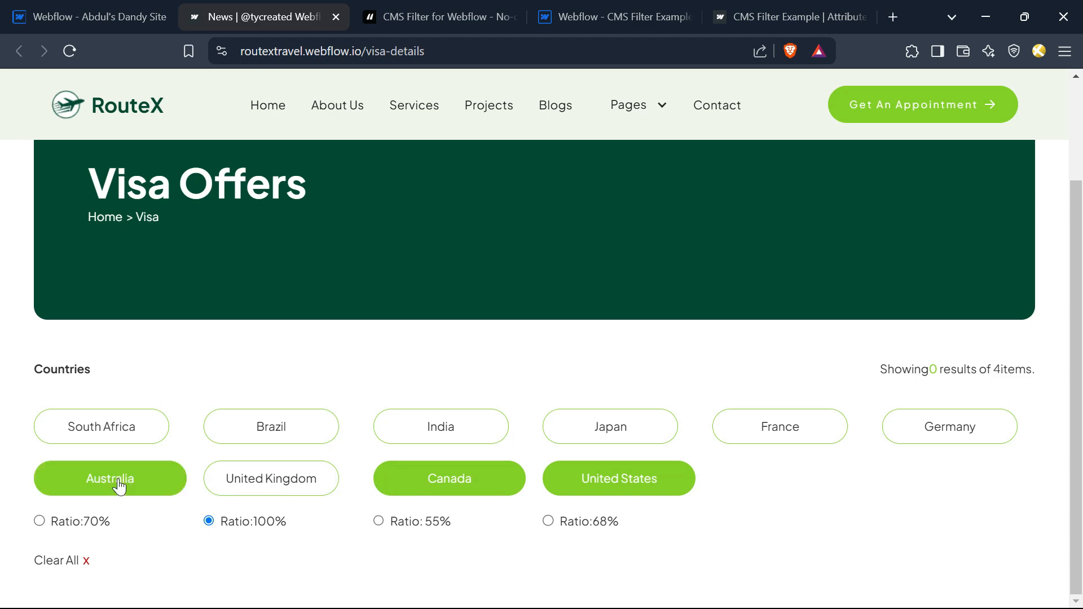
{"action": "scroll", "coordinate": [235, 446], "scroll_direction": "down", "scroll_amount": 4}
{"action": "scroll", "coordinate": [314, 422], "scroll_direction": "up", "scroll_amount": 1}
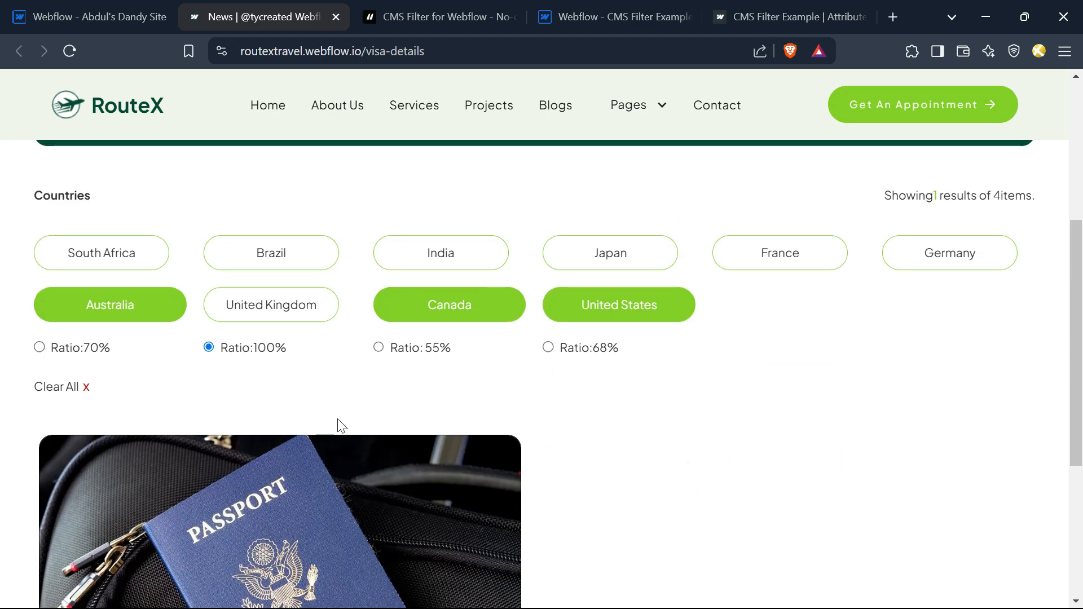
{"action": "left_click", "coordinate": [209, 347]}
{"action": "scroll", "coordinate": [780, 476], "scroll_direction": "up", "scroll_amount": 2}
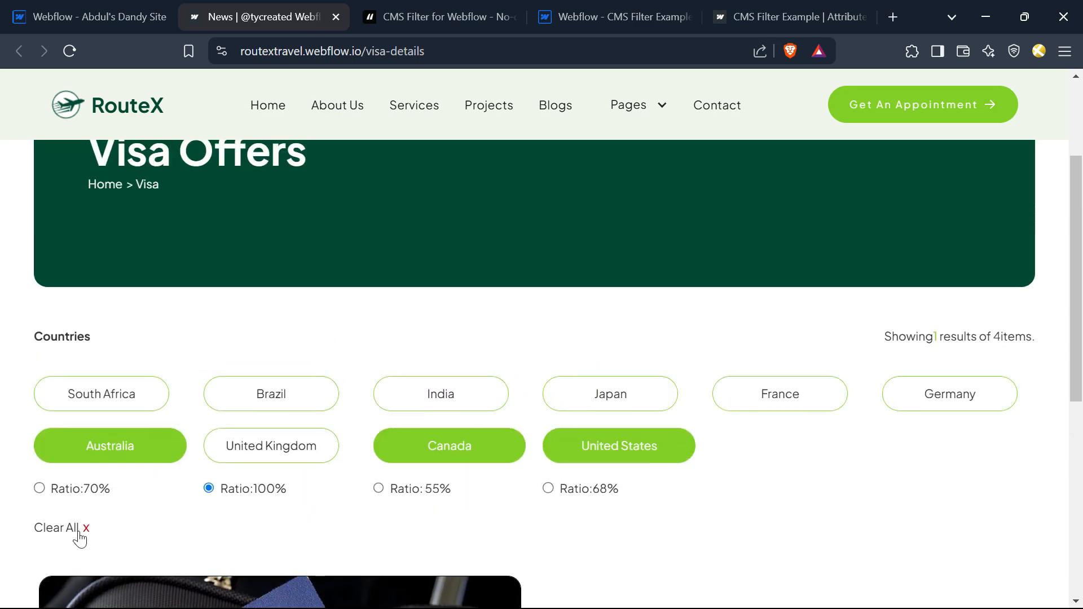
{"action": "left_click", "coordinate": [79, 539]}
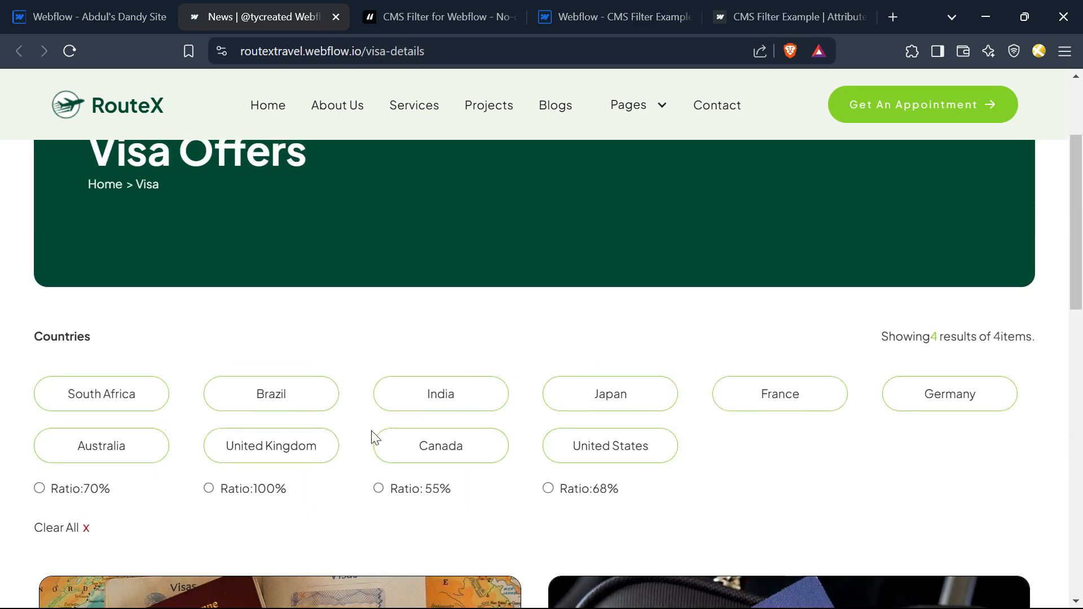
Test the United States, Canada and Australia filters without a ratio, and reset them with Clear All.
{"action": "left_click", "coordinate": [611, 446]}
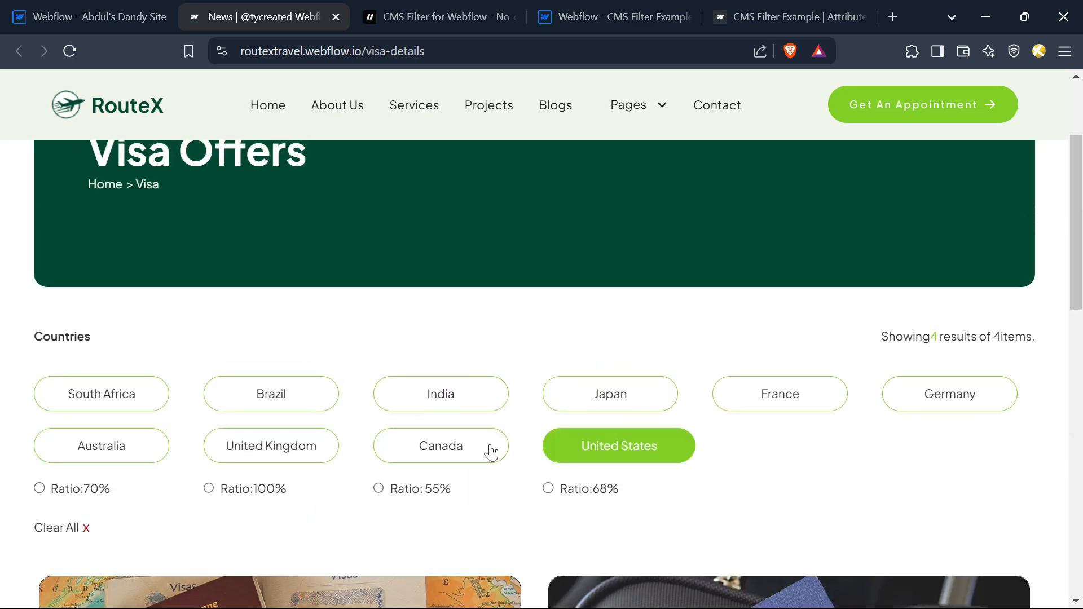
{"action": "left_click", "coordinate": [416, 449]}
{"action": "left_click", "coordinate": [124, 456]}
{"action": "scroll", "coordinate": [315, 423], "scroll_direction": "down", "scroll_amount": 5}
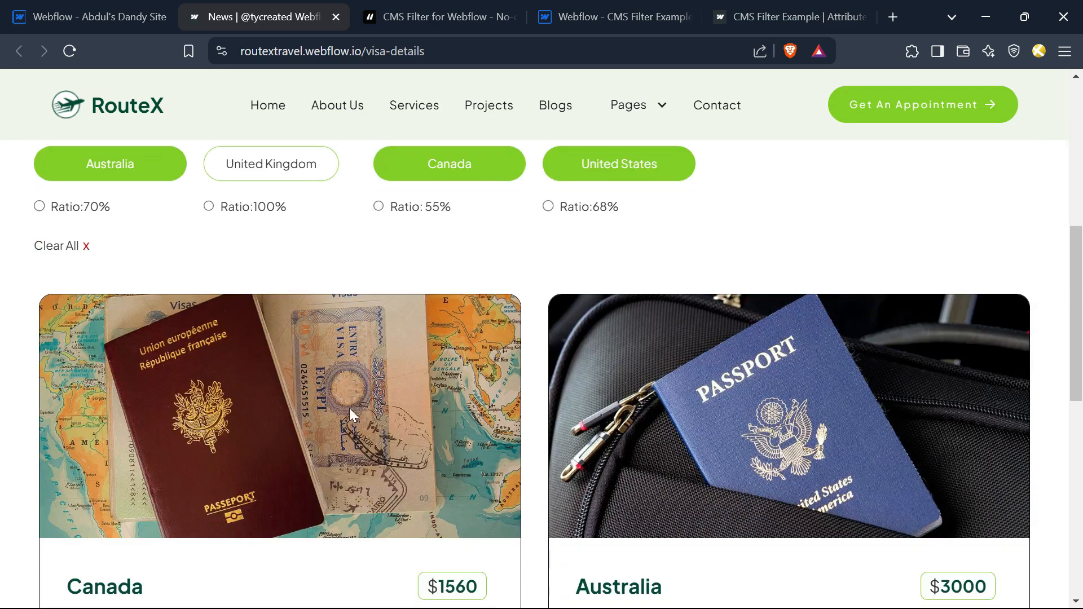
{"action": "scroll", "coordinate": [408, 478], "scroll_direction": "up", "scroll_amount": 5}
{"action": "scroll", "coordinate": [489, 519], "scroll_direction": "down", "scroll_amount": 1}
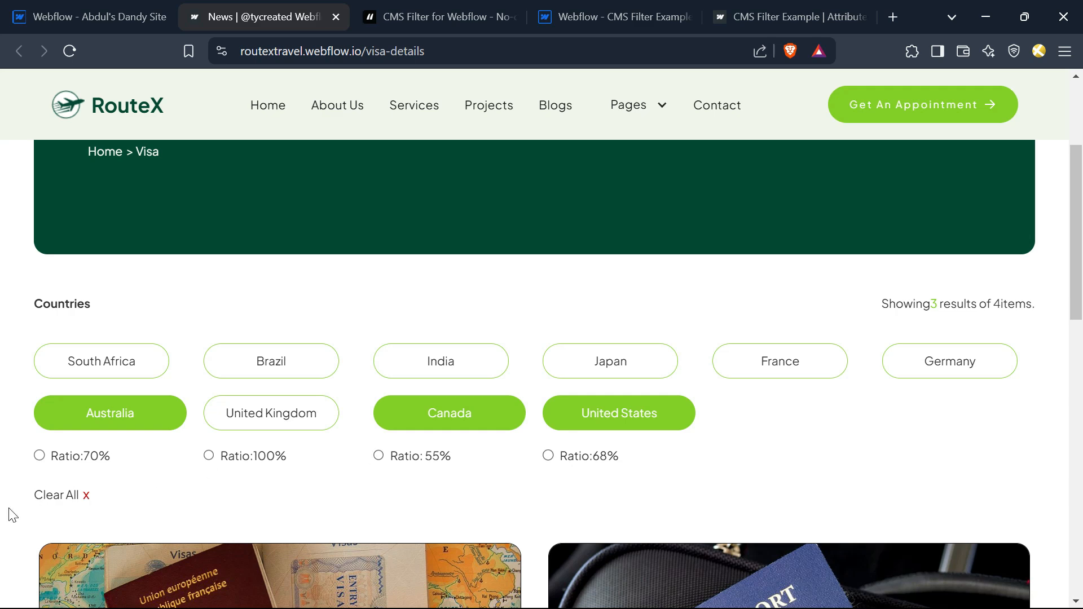
{"action": "left_click", "coordinate": [79, 499]}
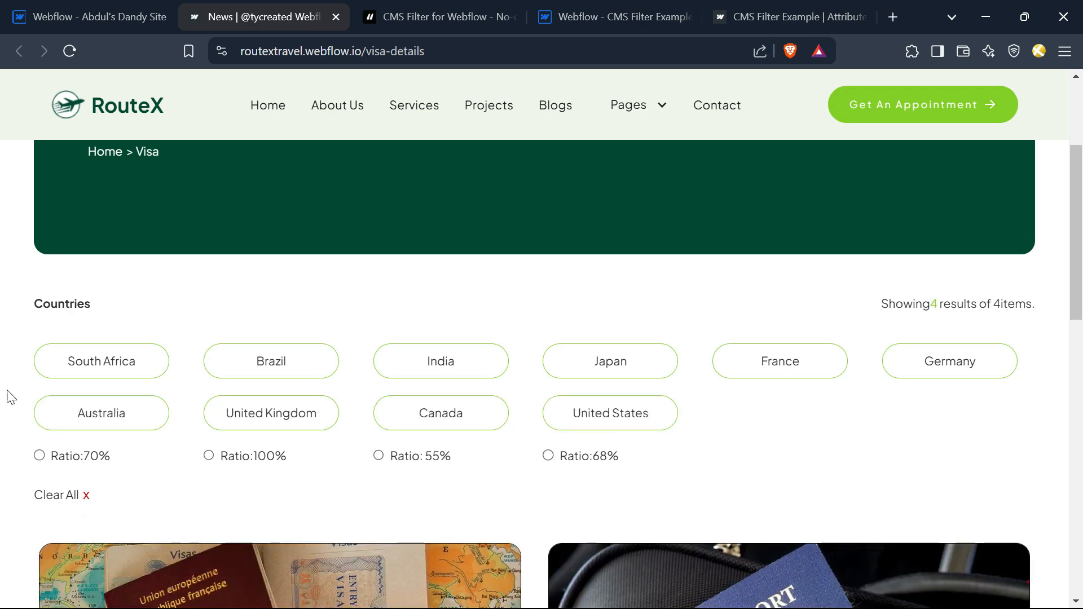
Look through the Finsweet CMS Filter documentation and the live GreenCar example for a way to clear a single filter category.
{"action": "left_click", "coordinate": [393, 13]}
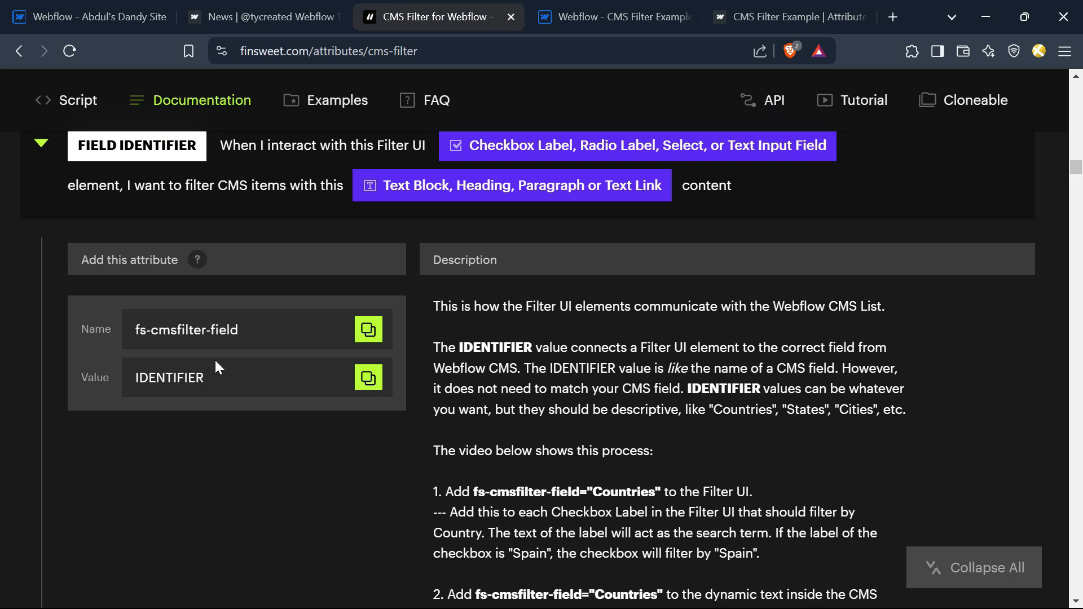
{"action": "scroll", "coordinate": [596, 413], "scroll_direction": "down", "scroll_amount": 5}
{"action": "scroll", "coordinate": [581, 415], "scroll_direction": "down", "scroll_amount": 5}
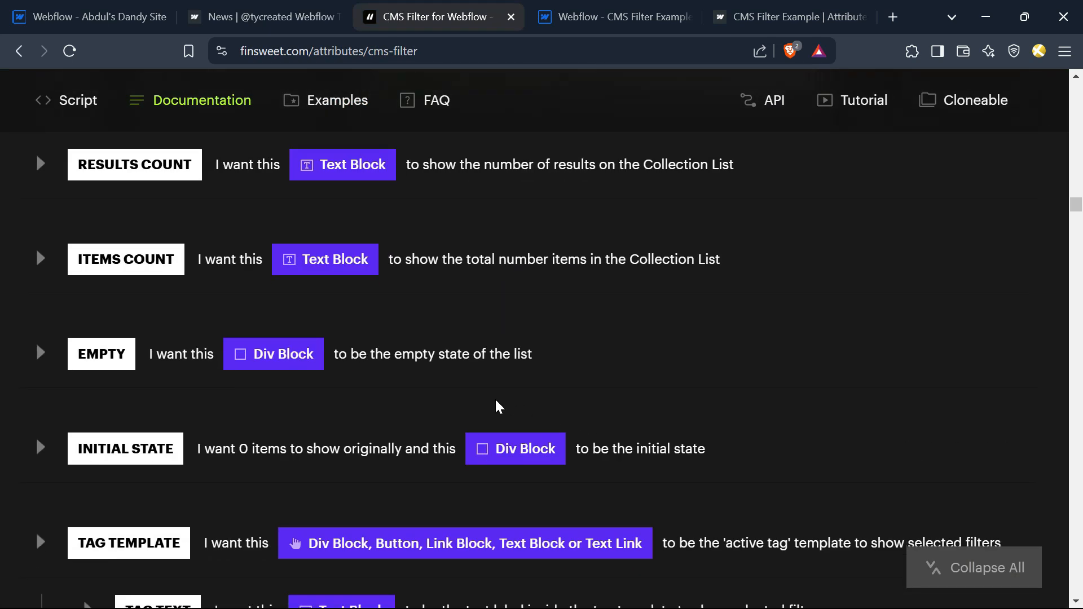
{"action": "scroll", "coordinate": [455, 405], "scroll_direction": "up", "scroll_amount": 5}
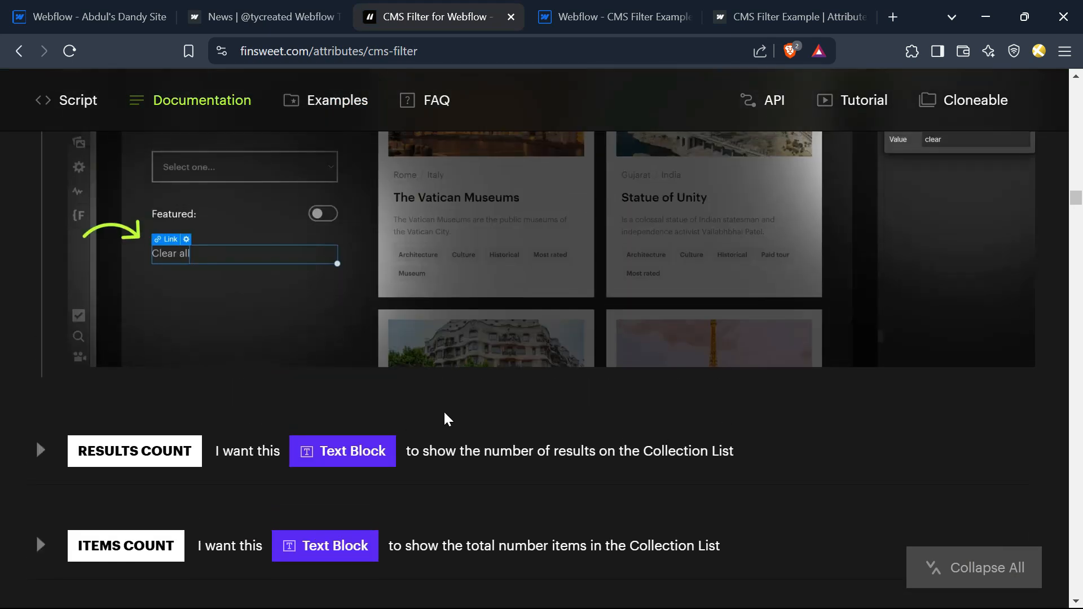
{"action": "scroll", "coordinate": [444, 414], "scroll_direction": "up", "scroll_amount": 5}
{"action": "left_click", "coordinate": [767, 8]}
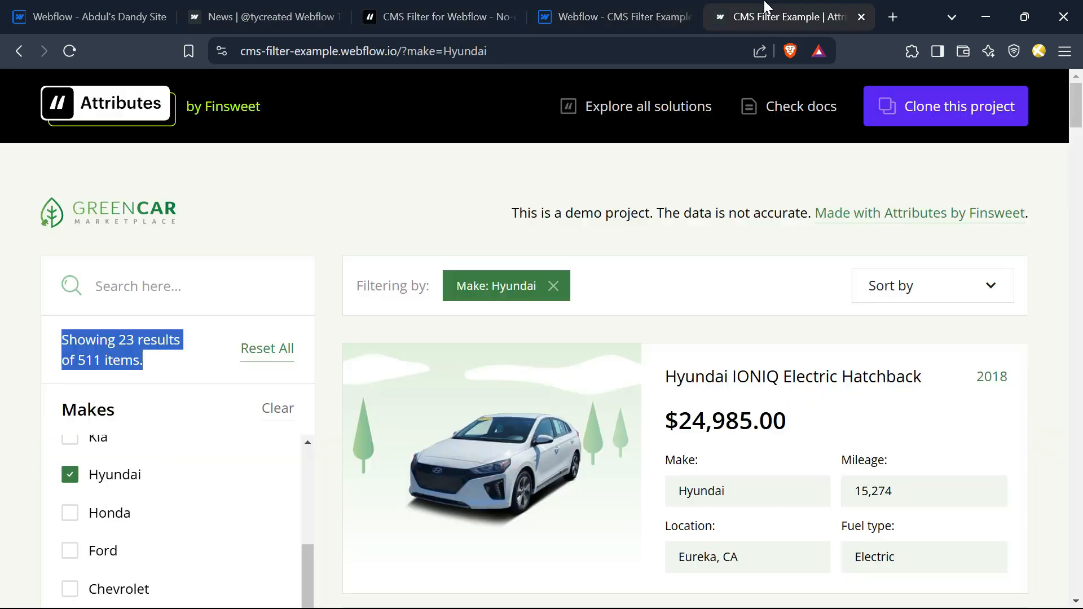
{"action": "left_click", "coordinate": [55, 395]}
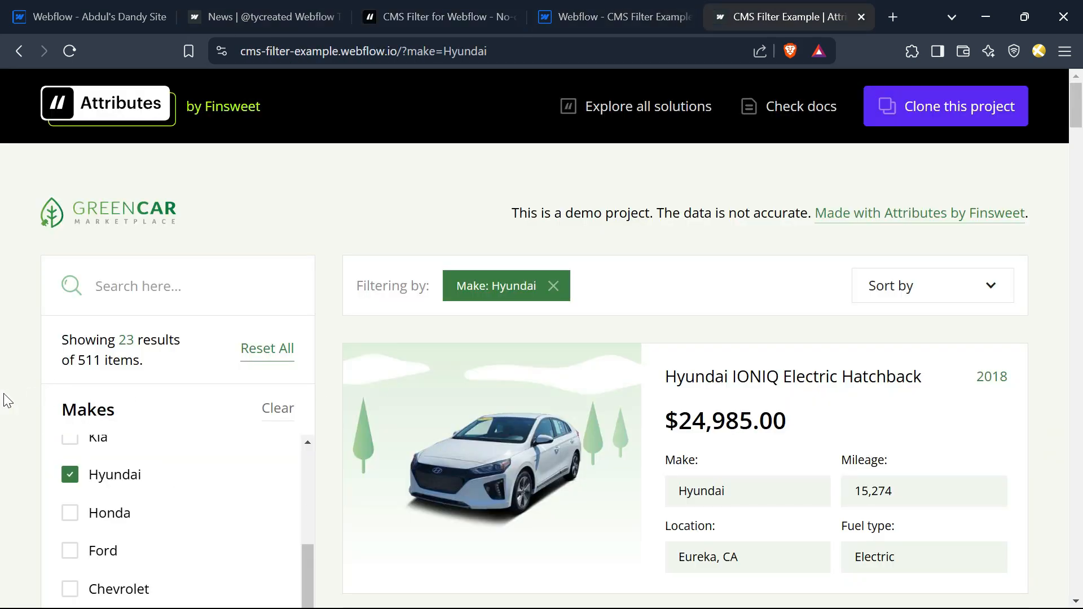
{"action": "left_click", "coordinate": [620, 8]}
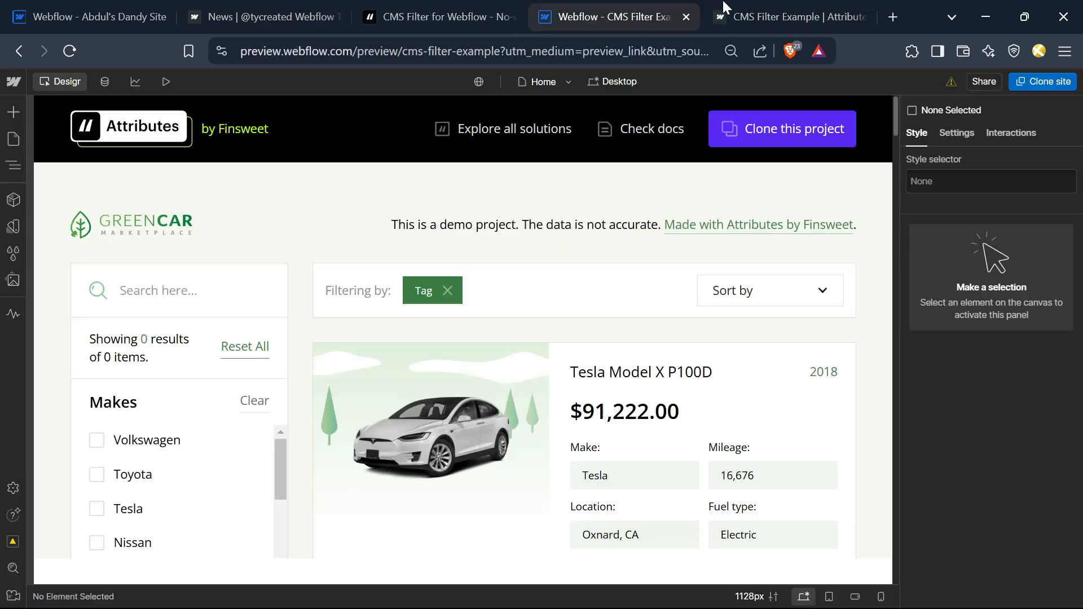
{"action": "left_click", "coordinate": [782, 17]}
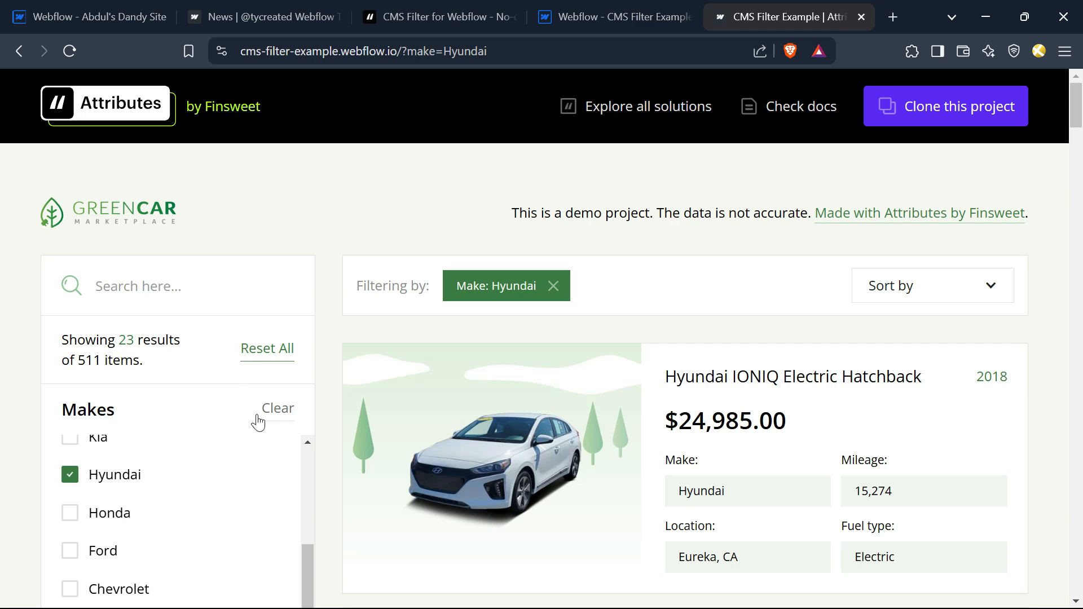
Switch to the Webflow preview of the CMS Filter example and examine the custom attributes on the Makes category's Clear link.
{"action": "left_click", "coordinate": [561, 7]}
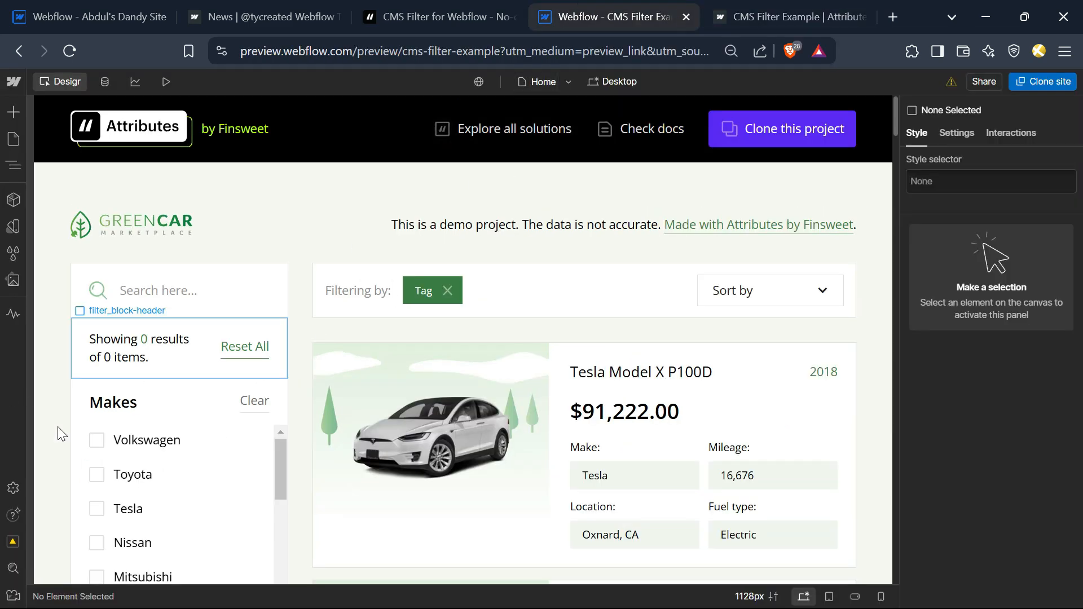
{"action": "scroll", "coordinate": [57, 371], "scroll_direction": "down", "scroll_amount": 3}
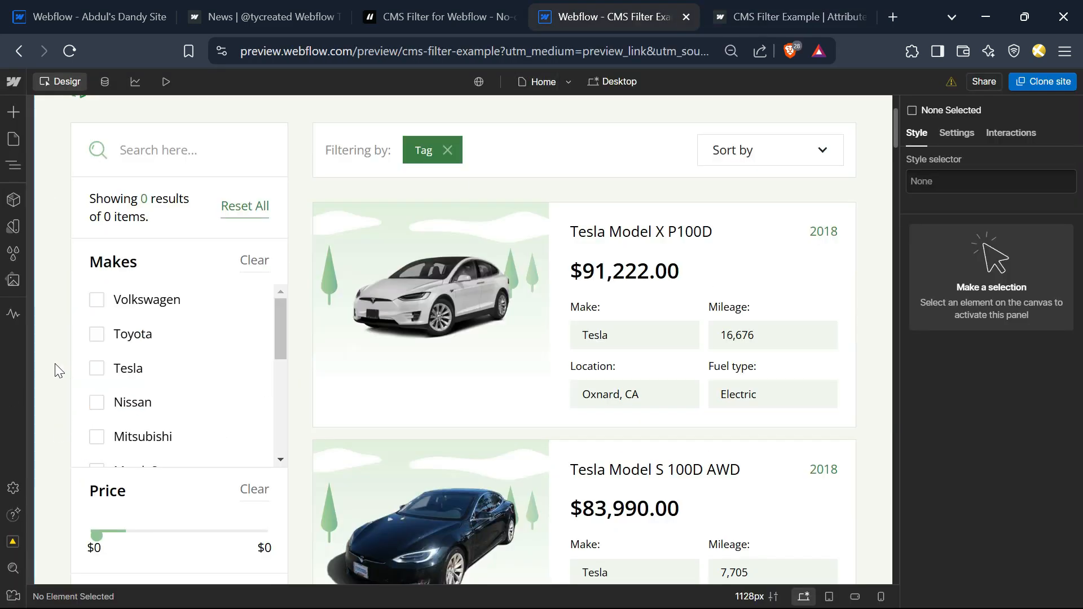
{"action": "left_click", "coordinate": [255, 268]}
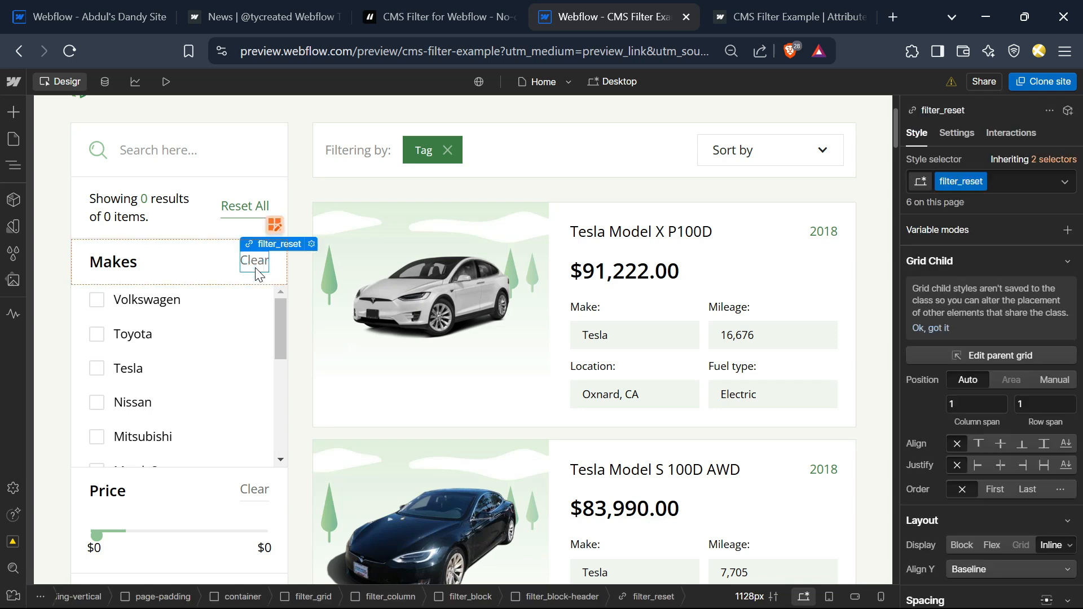
{"action": "left_click", "coordinate": [957, 133]}
{"action": "scroll", "coordinate": [983, 395], "scroll_direction": "down", "scroll_amount": 4}
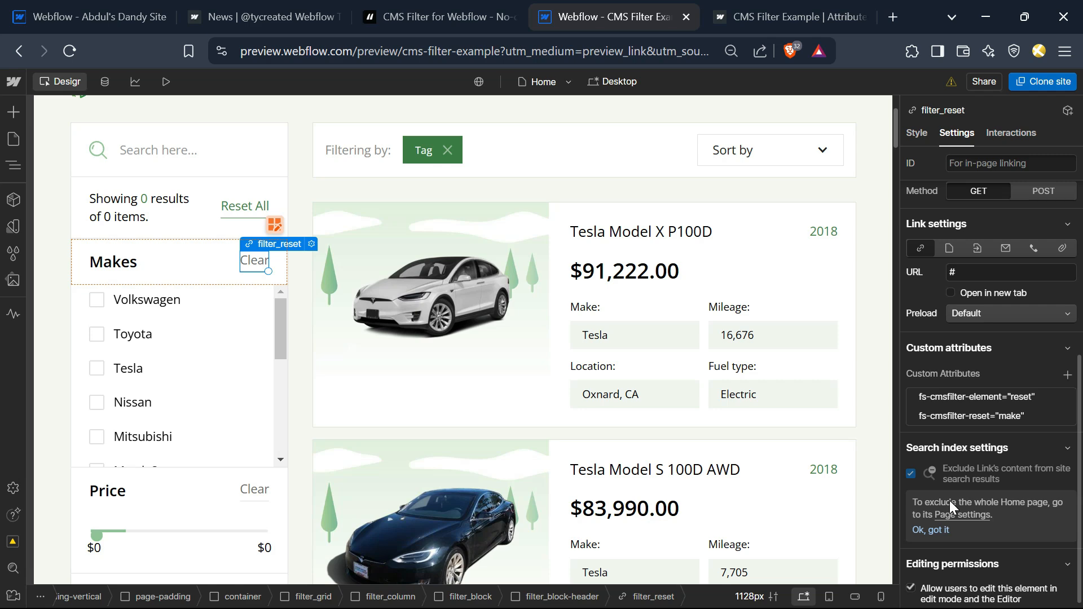
Copy the Clear option's attribute name fs-cmsfilter-clear from the Finsweet documentation and briefly check the Visa page in the Webflow project.
{"action": "key", "text": "ctrl+shift+Tab"}
{"action": "scroll", "coordinate": [401, 286], "scroll_direction": "down", "scroll_amount": 2}
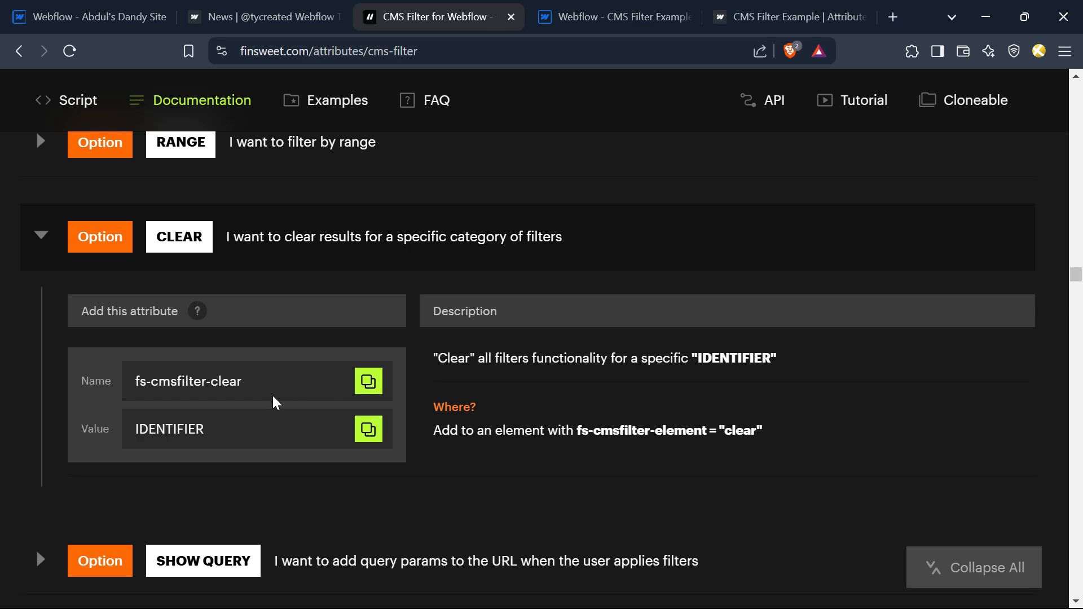
{"action": "left_click", "coordinate": [369, 381]}
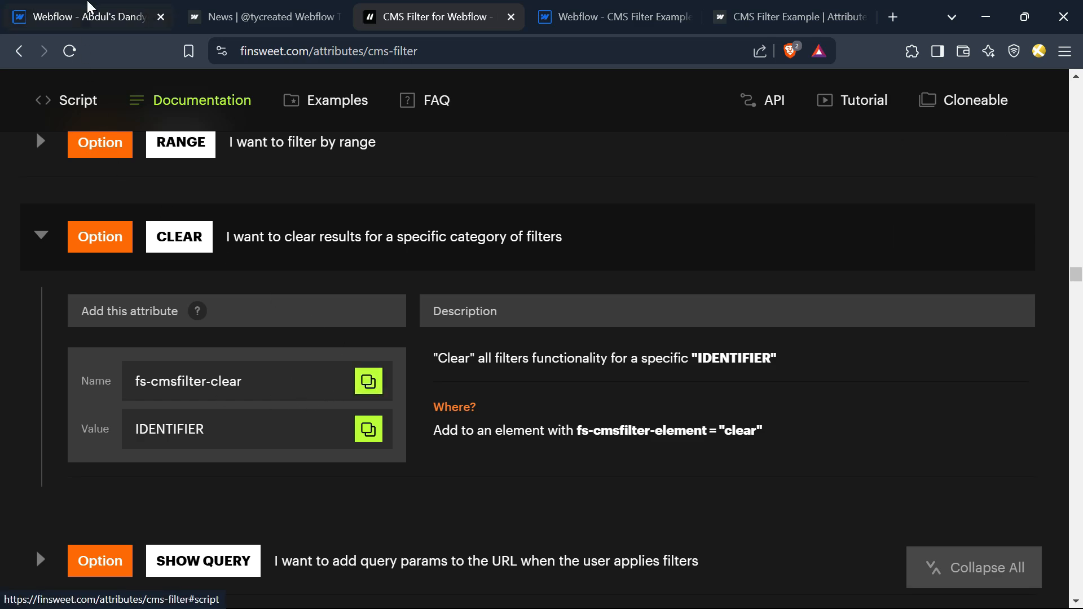
{"action": "left_click", "coordinate": [88, 6]}
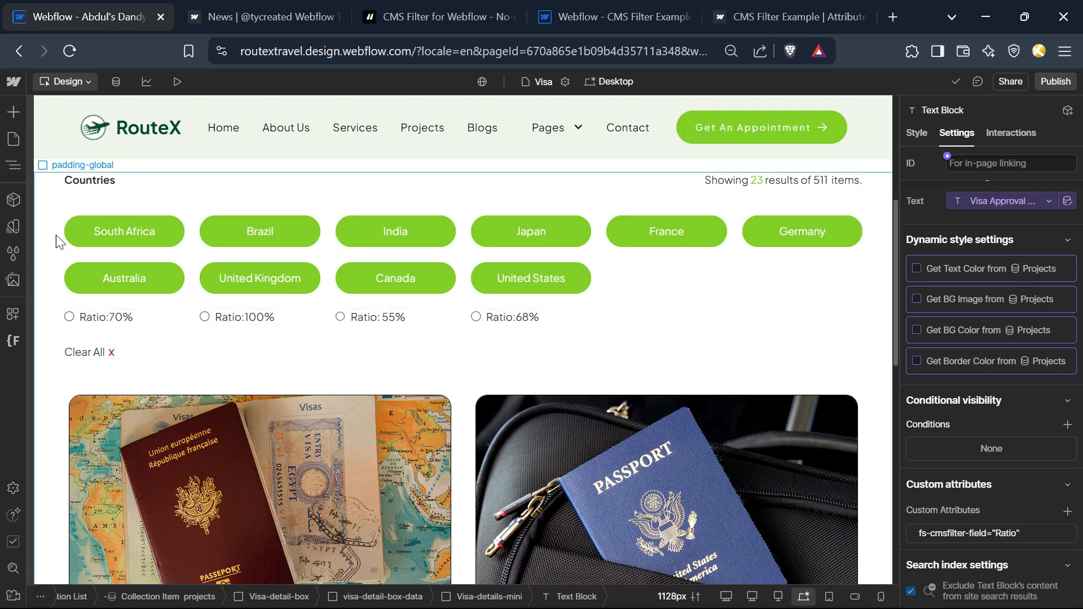
{"action": "key", "text": "ctrl+3"}
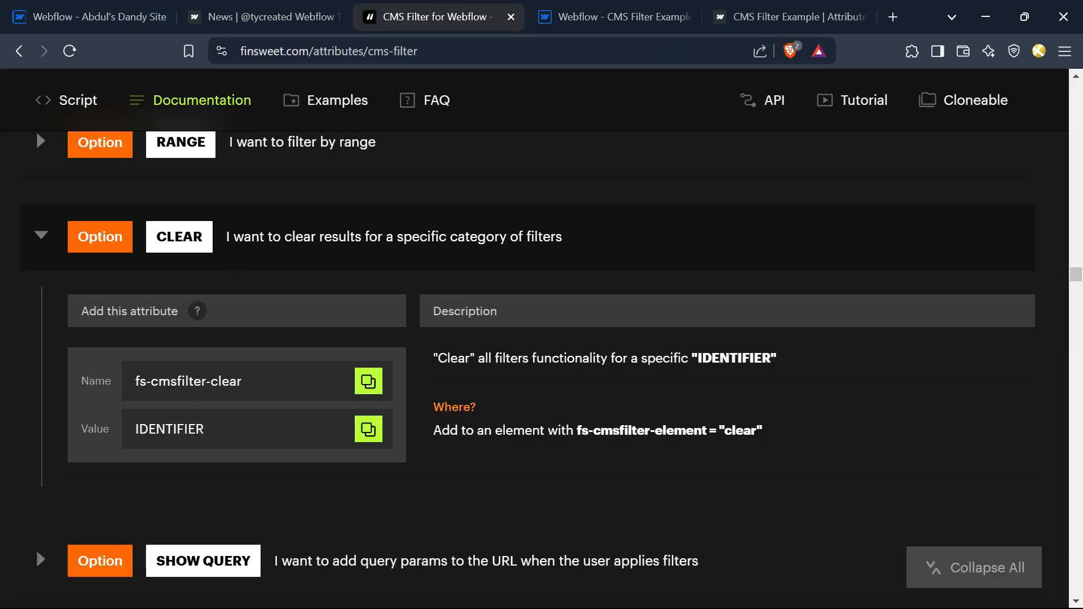
Return to the Visa page in Webflow and examine the custom attributes on the Japan country checkbox label.
{"action": "left_click", "coordinate": [117, 14]}
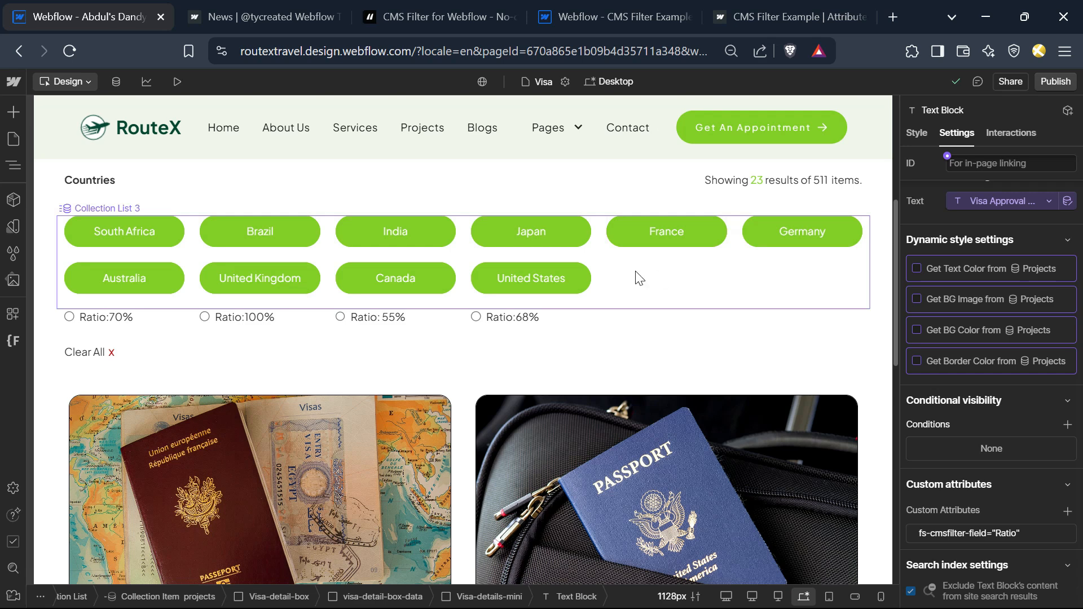
{"action": "left_click", "coordinate": [541, 235]}
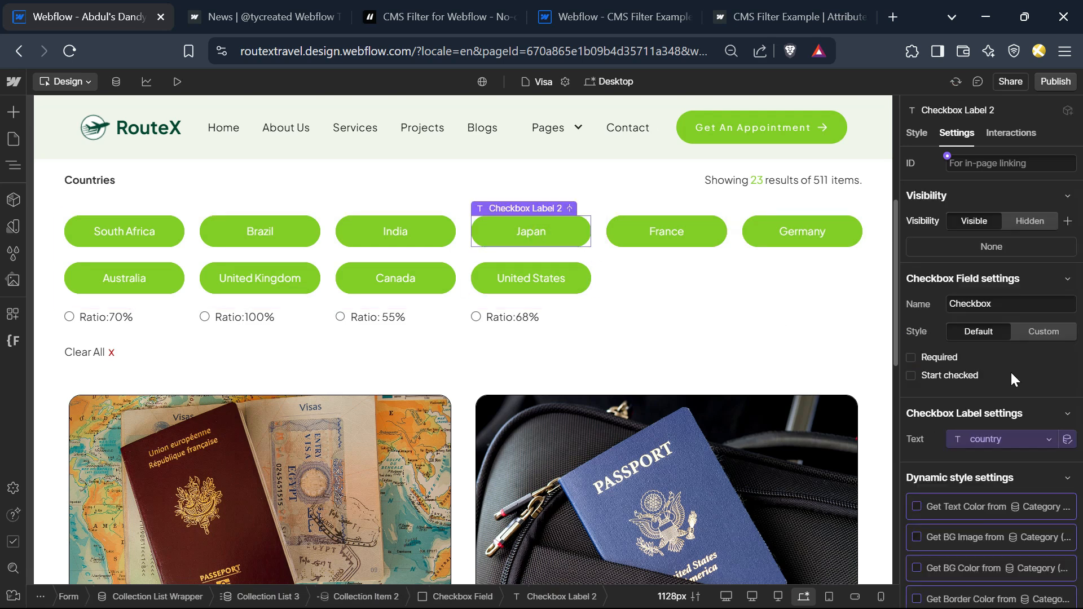
{"action": "scroll", "coordinate": [1006, 508], "scroll_direction": "down", "scroll_amount": 5}
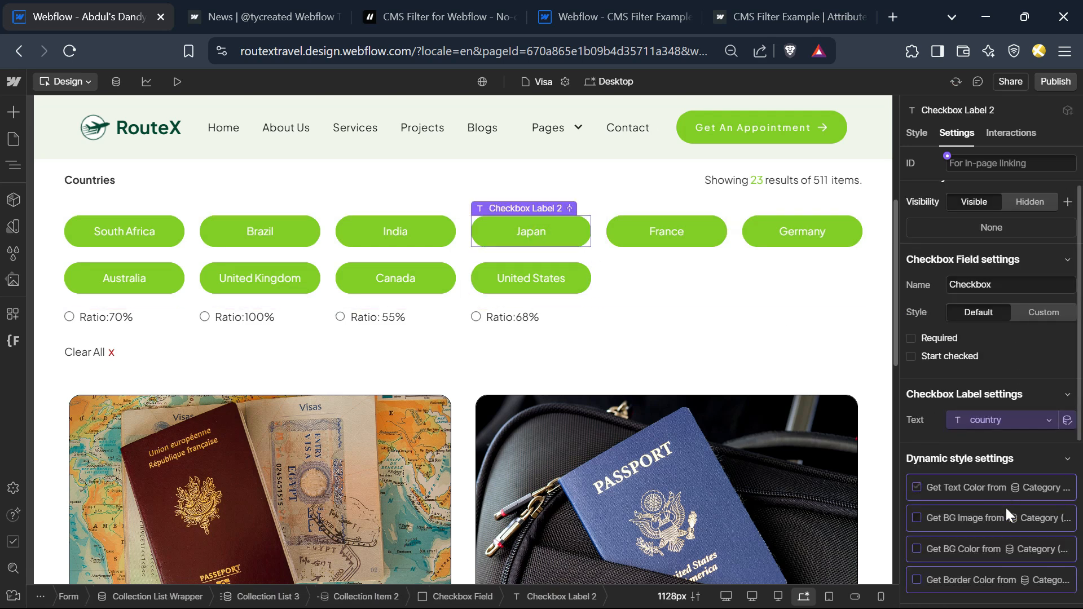
Switch to the Finsweet CMS Filter documentation and read the Search Field instructions for a text input in the filter UI.
{"action": "left_click", "coordinate": [475, 3]}
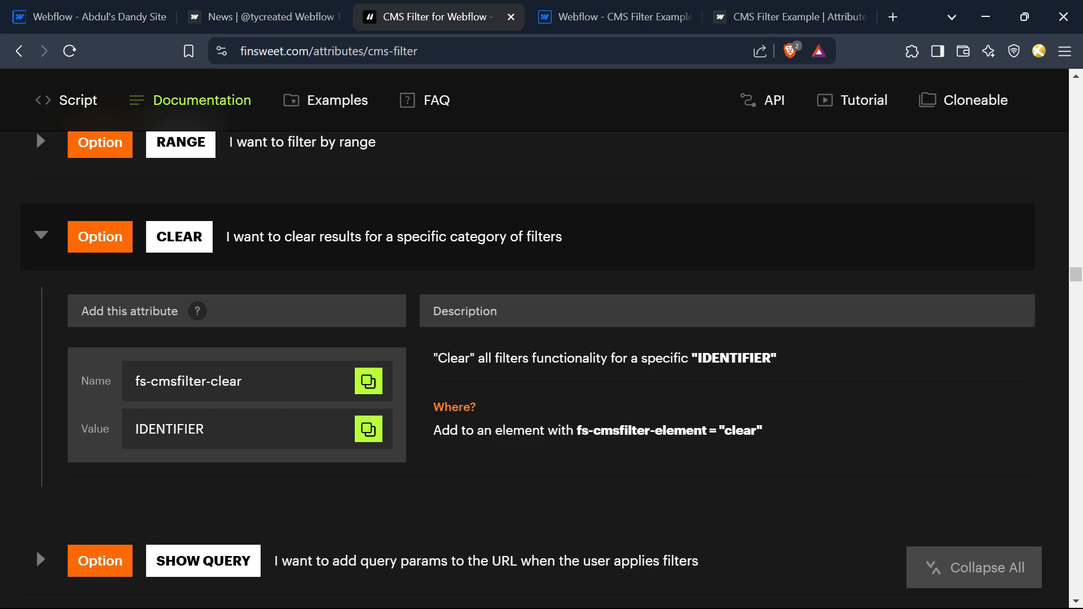
{"action": "scroll", "coordinate": [37, 338], "scroll_direction": "up", "scroll_amount": 10}
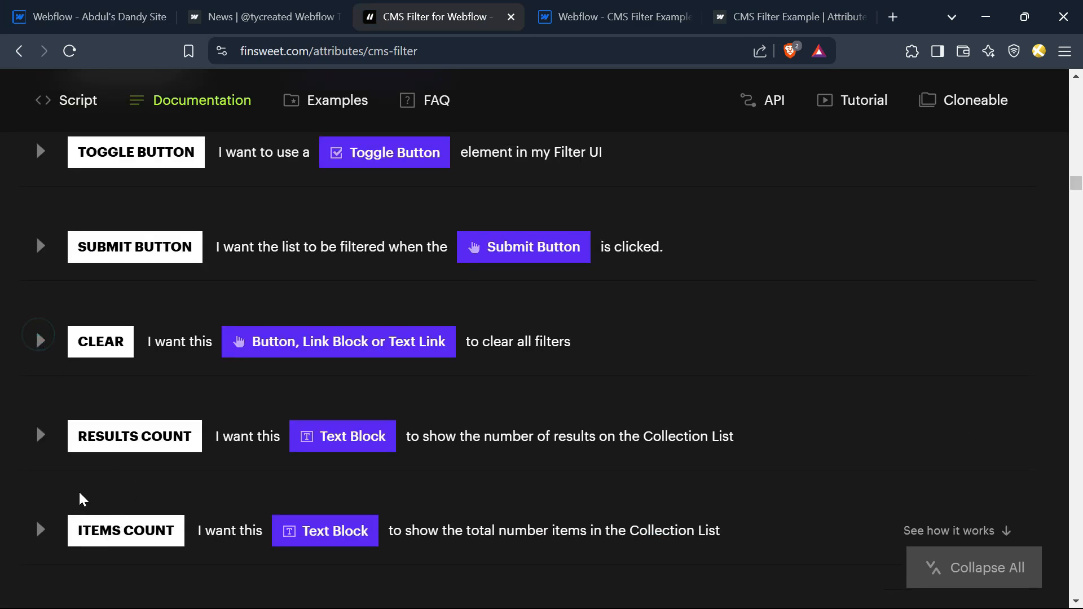
{"action": "scroll", "coordinate": [94, 485], "scroll_direction": "up", "scroll_amount": 3}
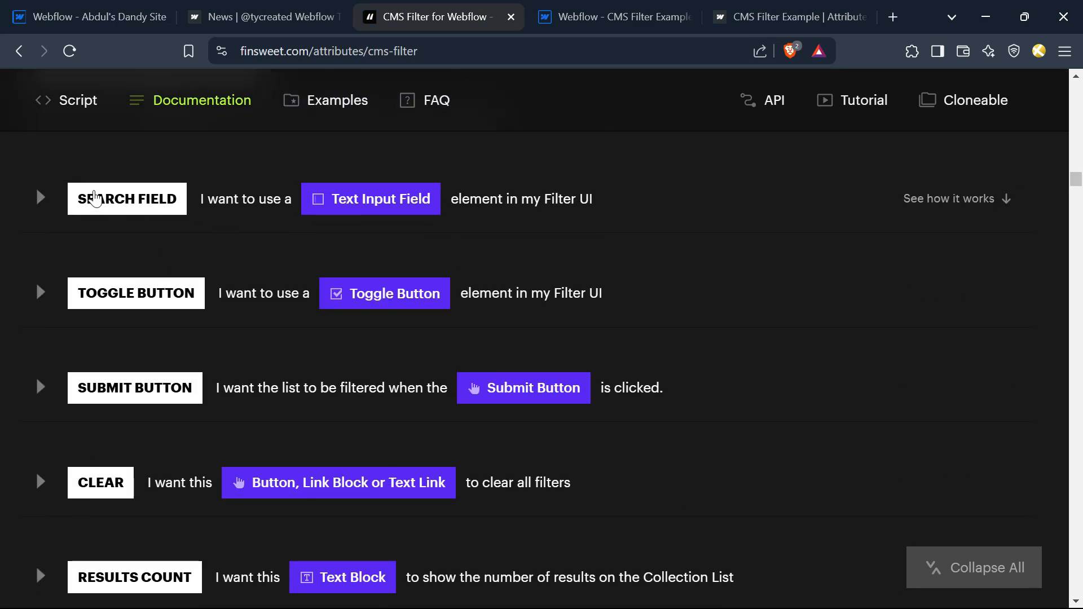
{"action": "left_click", "coordinate": [40, 198]}
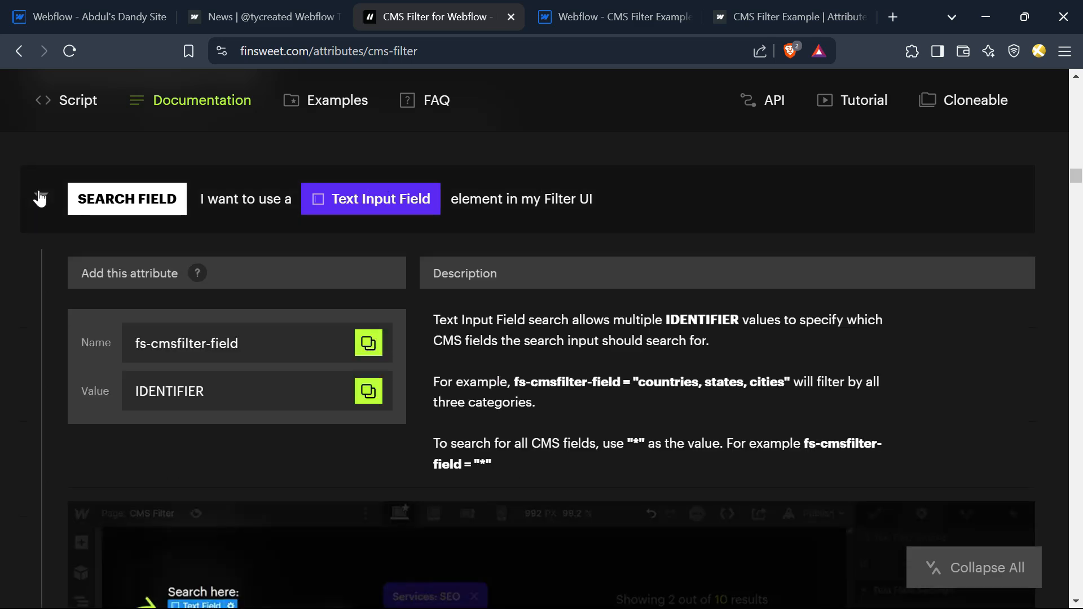
{"action": "scroll", "coordinate": [263, 431], "scroll_direction": "down", "scroll_amount": 5}
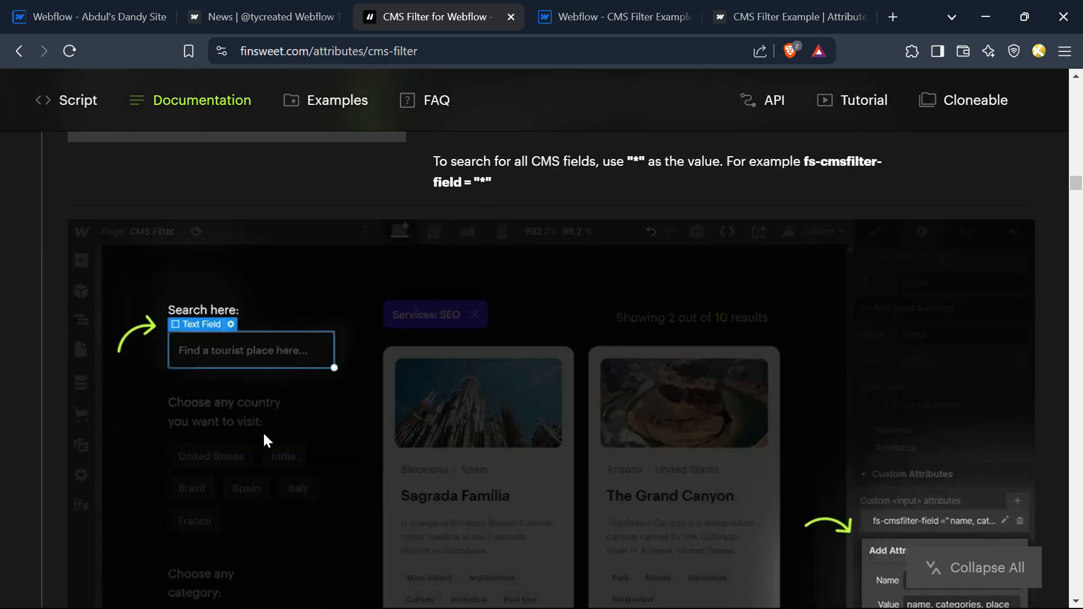
{"action": "scroll", "coordinate": [252, 440], "scroll_direction": "up", "scroll_amount": 5}
Switch to Webflow, insert an Input element into the Visa page's filter form, and dismiss its initial settings.
{"action": "left_click", "coordinate": [87, 16]}
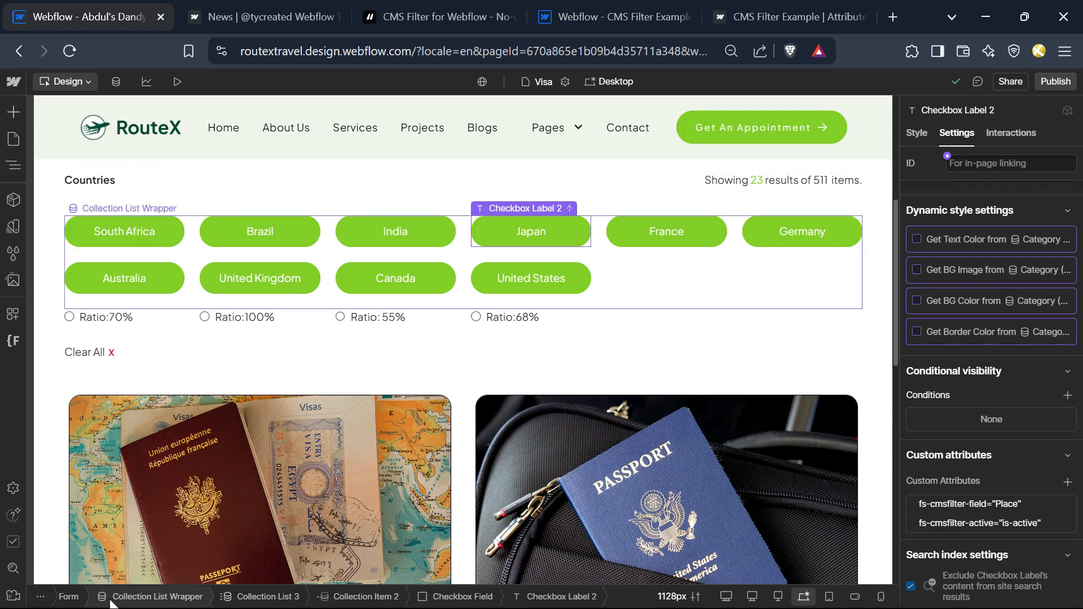
{"action": "left_click", "coordinate": [68, 597]}
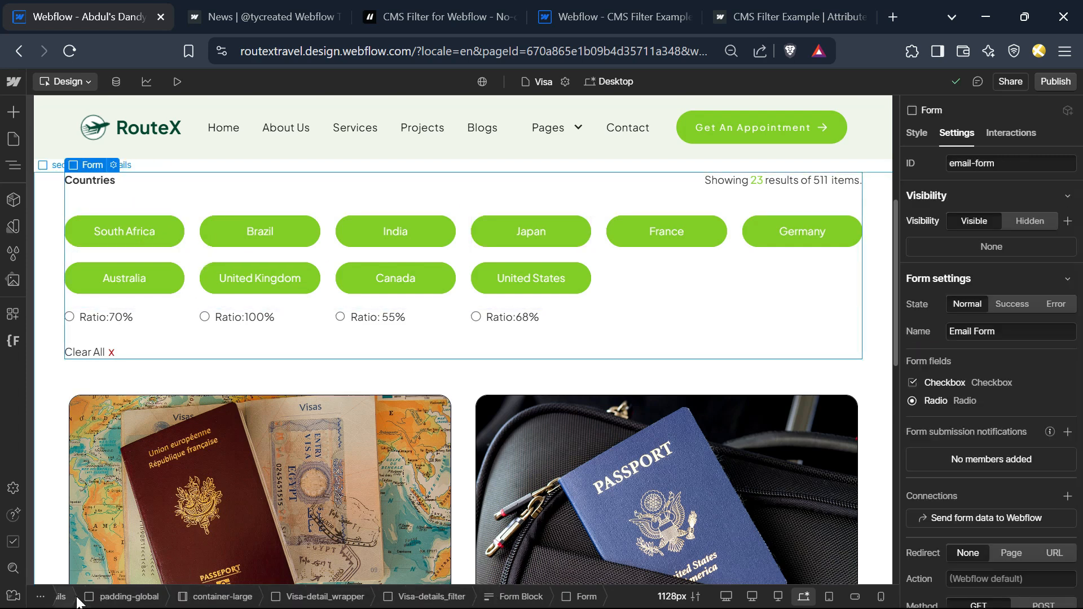
{"action": "key", "text": "ctrl+e"}
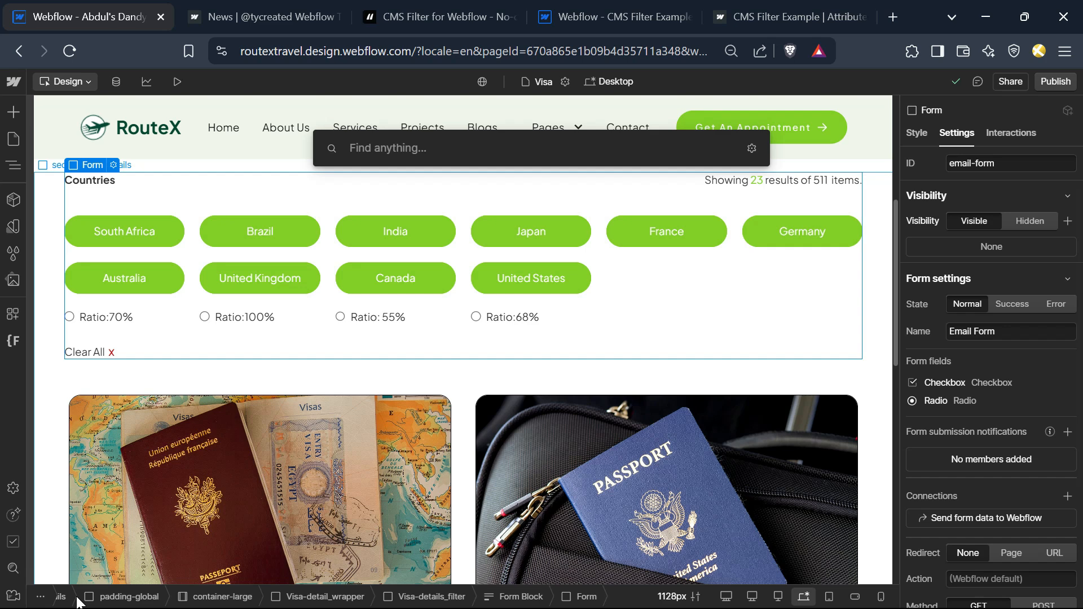
{"action": "type", "text": "inp"}
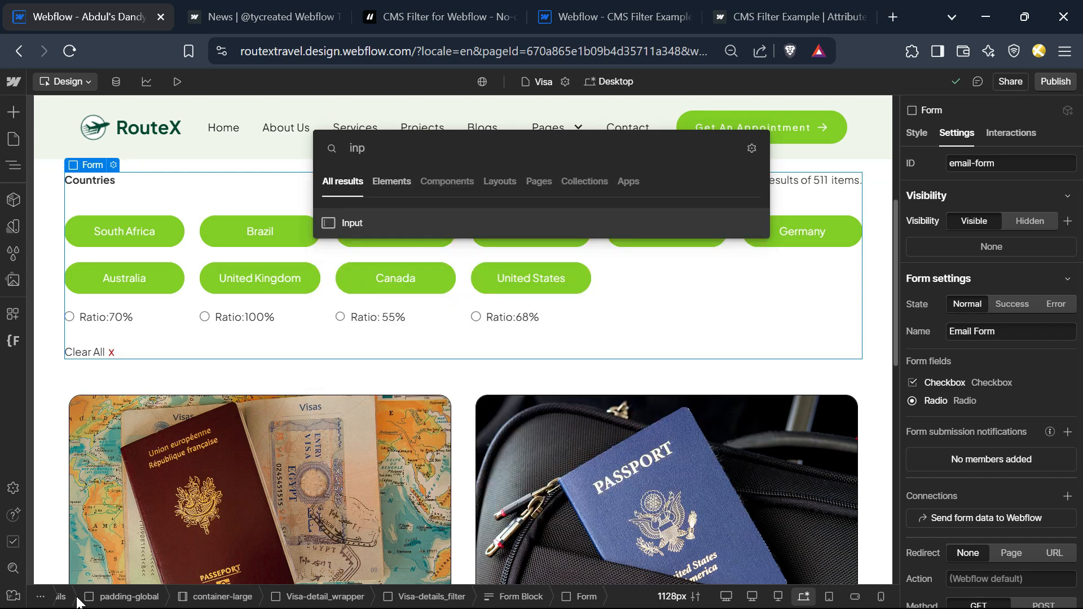
{"action": "key", "text": "Return"}
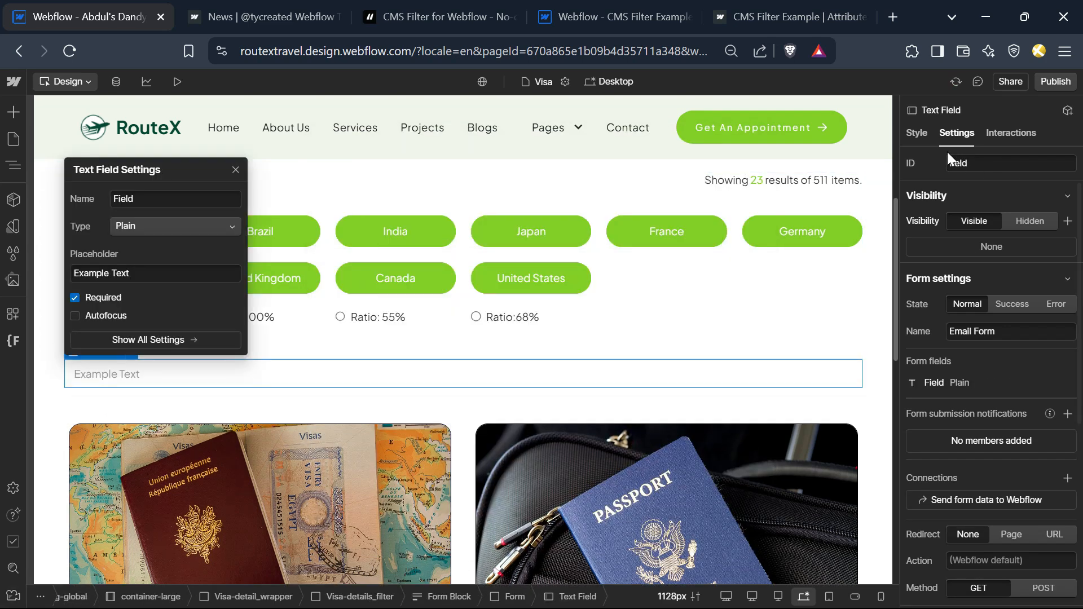
{"action": "left_click", "coordinate": [917, 137]}
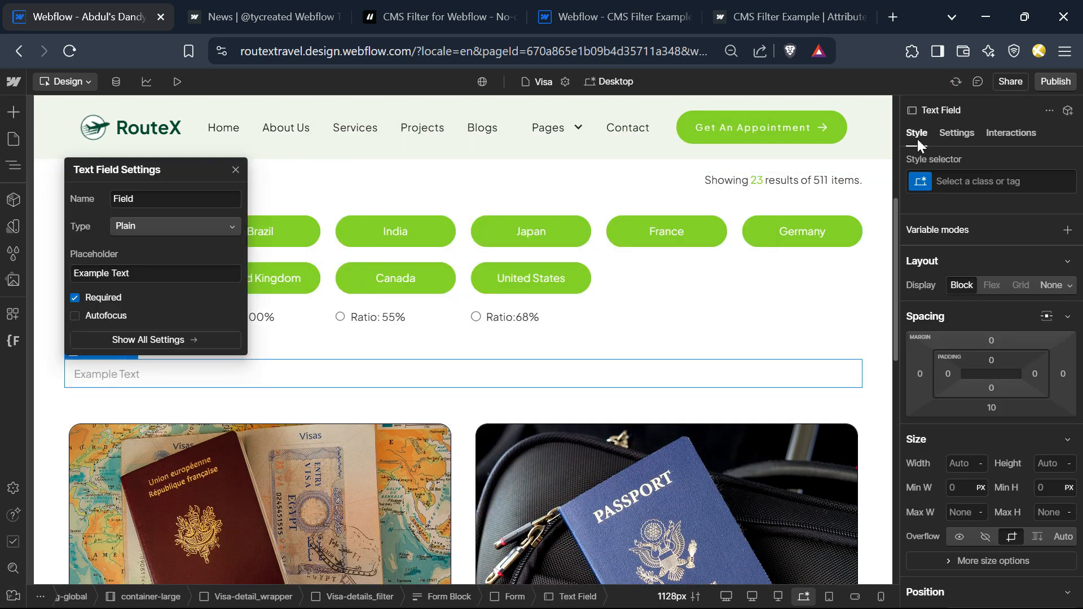
{"action": "left_click", "coordinate": [235, 169]}
Set the new text field's width to 66% and centre it with automatic side margins.
{"action": "scroll", "coordinate": [1001, 504], "scroll_direction": "down", "scroll_amount": 5}
{"action": "scroll", "coordinate": [1000, 504], "scroll_direction": "up", "scroll_amount": 5}
{"action": "left_click", "coordinate": [965, 463]}
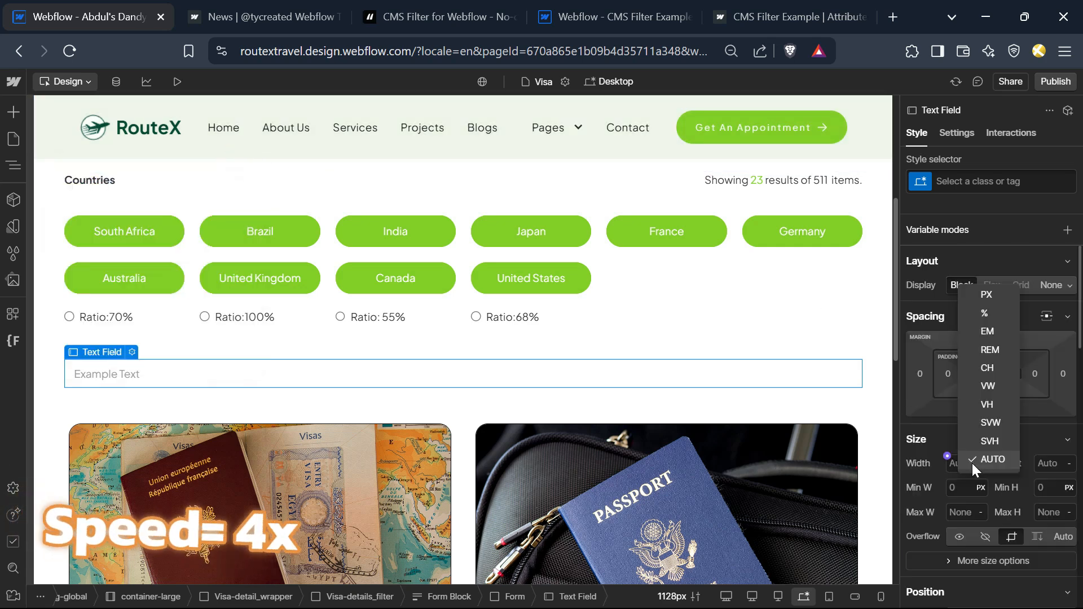
{"action": "key", "text": "Return"}
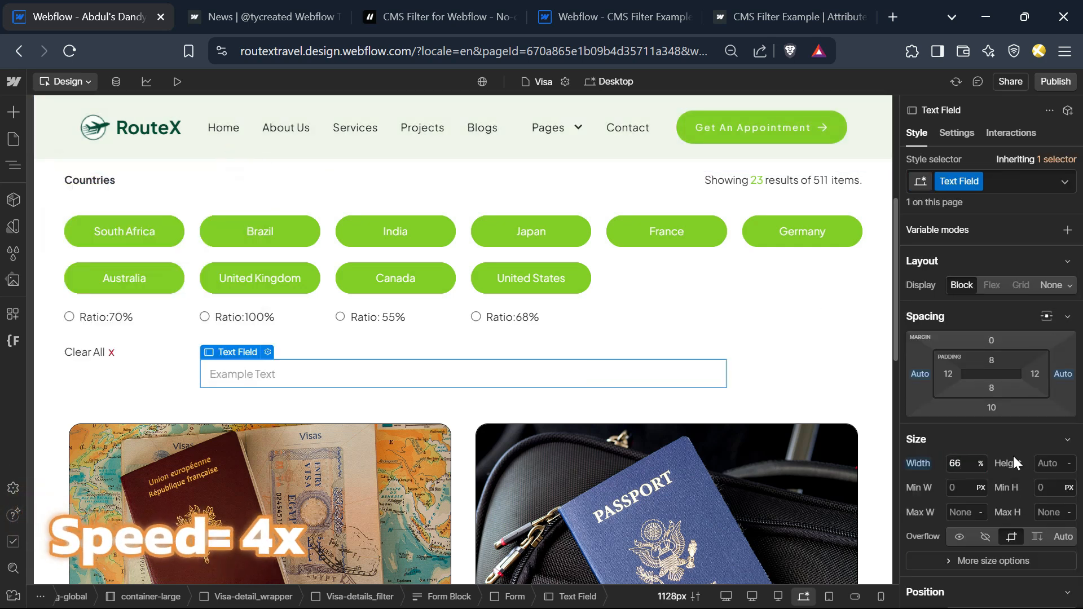
Give the text field a 1 px solid border in the main green colour with a 20 px corner radius.
{"action": "scroll", "coordinate": [1013, 456], "scroll_direction": "down", "scroll_amount": 5}
{"action": "left_click", "coordinate": [1016, 530]}
{"action": "left_click", "coordinate": [952, 413]}
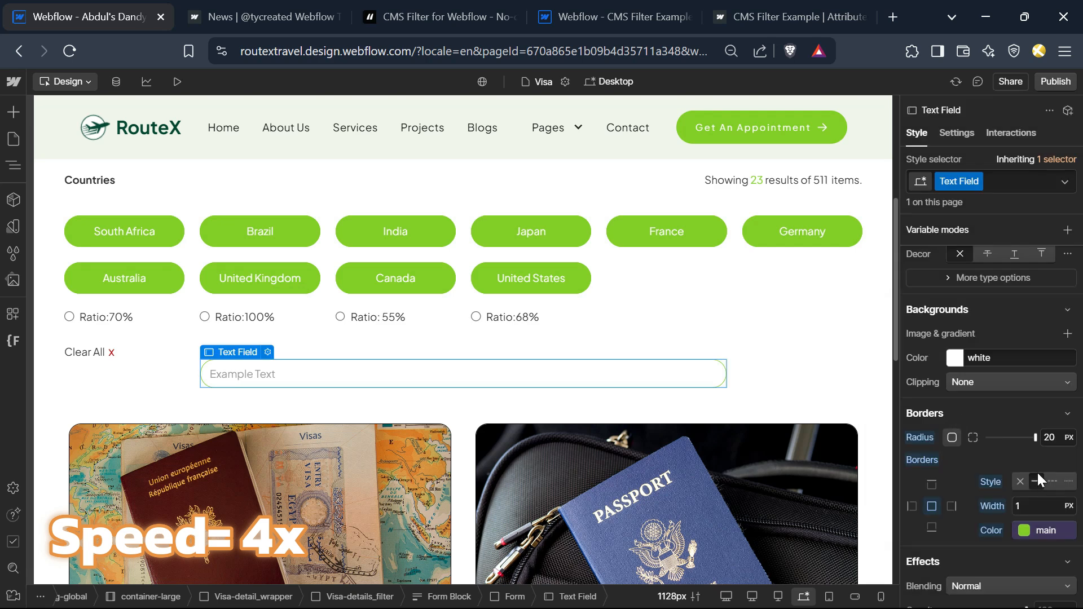
Change the text colour of the text field's Placeholder state to a dark colour, and return to the base style.
{"action": "left_click", "coordinate": [1065, 181]}
{"action": "left_click", "coordinate": [952, 338]}
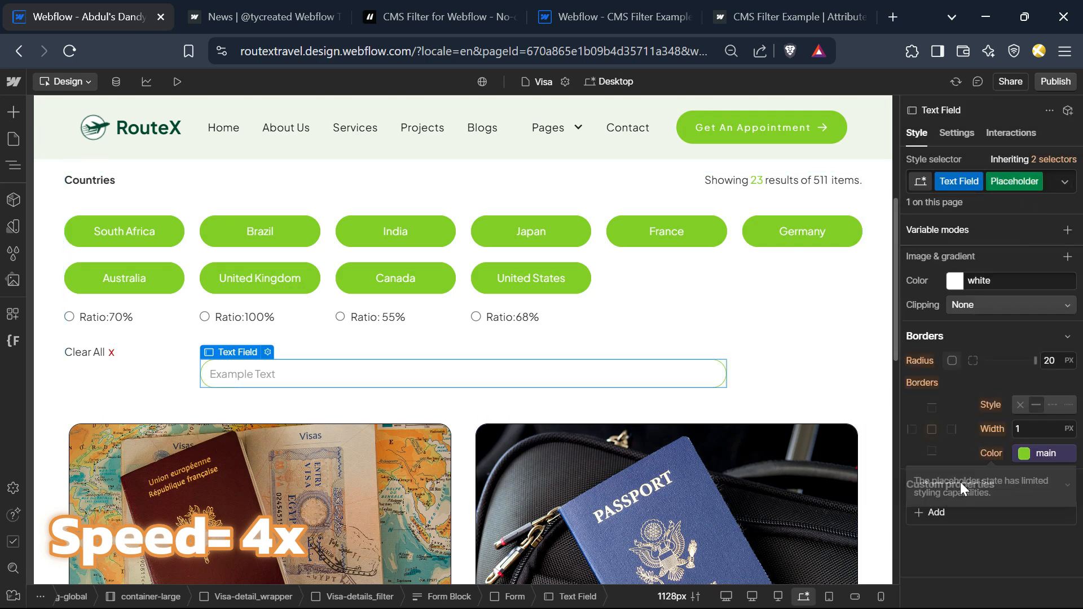
{"action": "scroll", "coordinate": [960, 482], "scroll_direction": "up", "scroll_amount": 5}
{"action": "left_click", "coordinate": [955, 358]}
{"action": "left_click", "coordinate": [939, 572]}
{"action": "left_click", "coordinate": [1038, 179]}
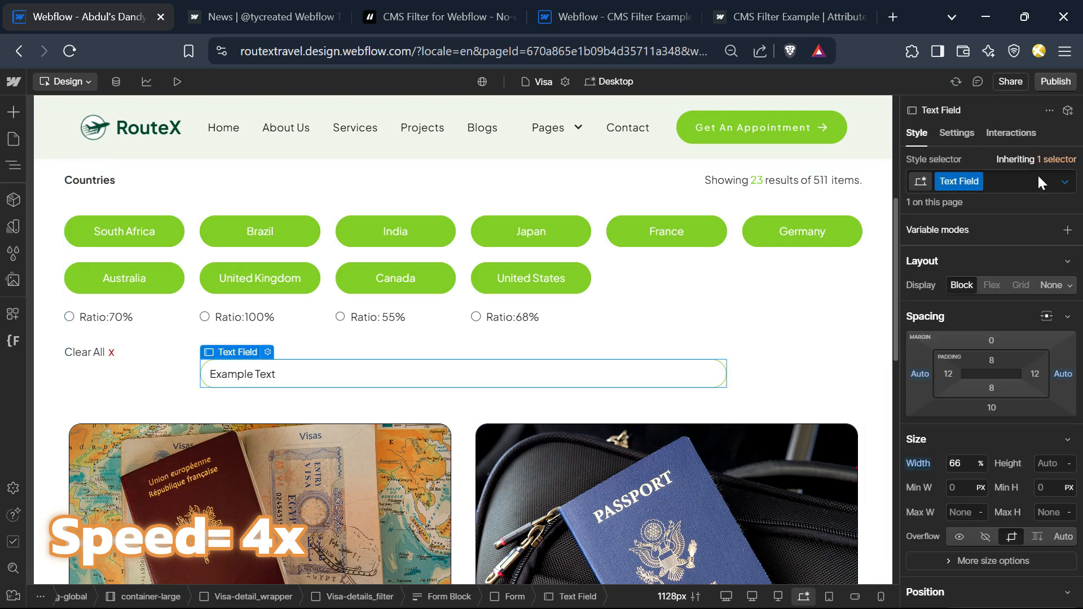
Set the text field's left and right padding to 20 px.
{"action": "left_click", "coordinate": [949, 374]}
{"action": "left_click", "coordinate": [1017, 420]}
{"action": "left_click", "coordinate": [1034, 373]}
{"action": "left_click", "coordinate": [1018, 426]}
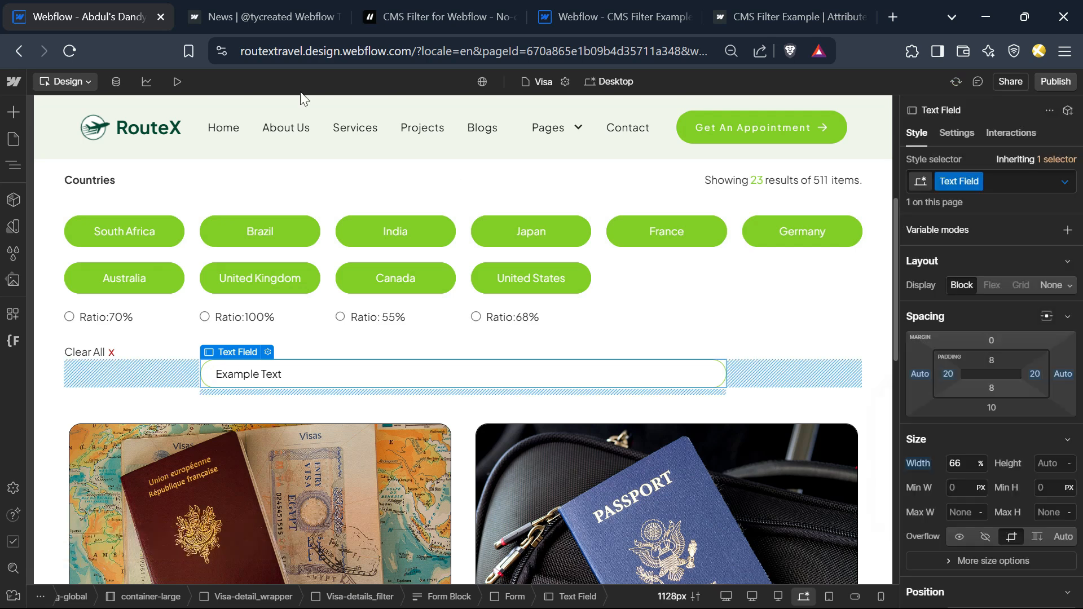
Copy the Search Field attribute name fs-cmsfilter-field from the Finsweet documentation and add it as a custom attribute on the Webflow text field.
{"action": "left_click", "coordinate": [392, 8]}
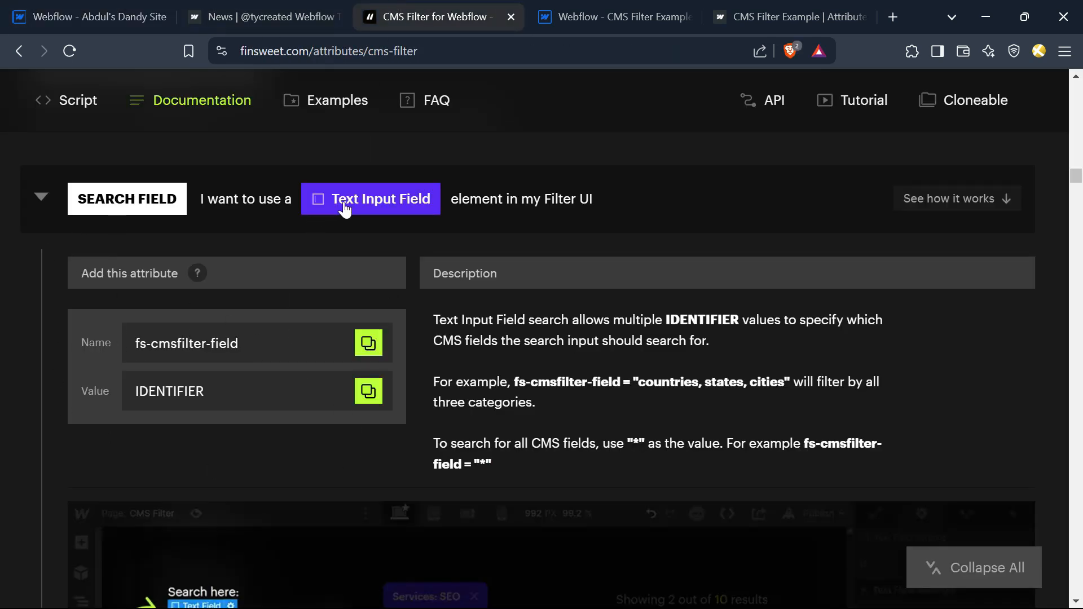
{"action": "left_click", "coordinate": [369, 343]}
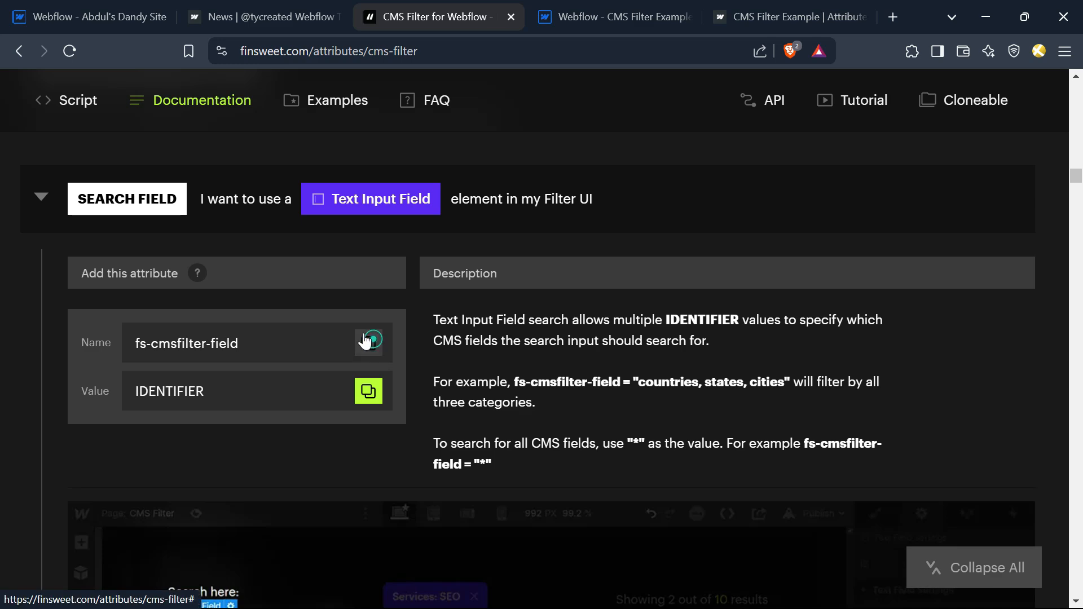
{"action": "left_click", "coordinate": [90, 16]}
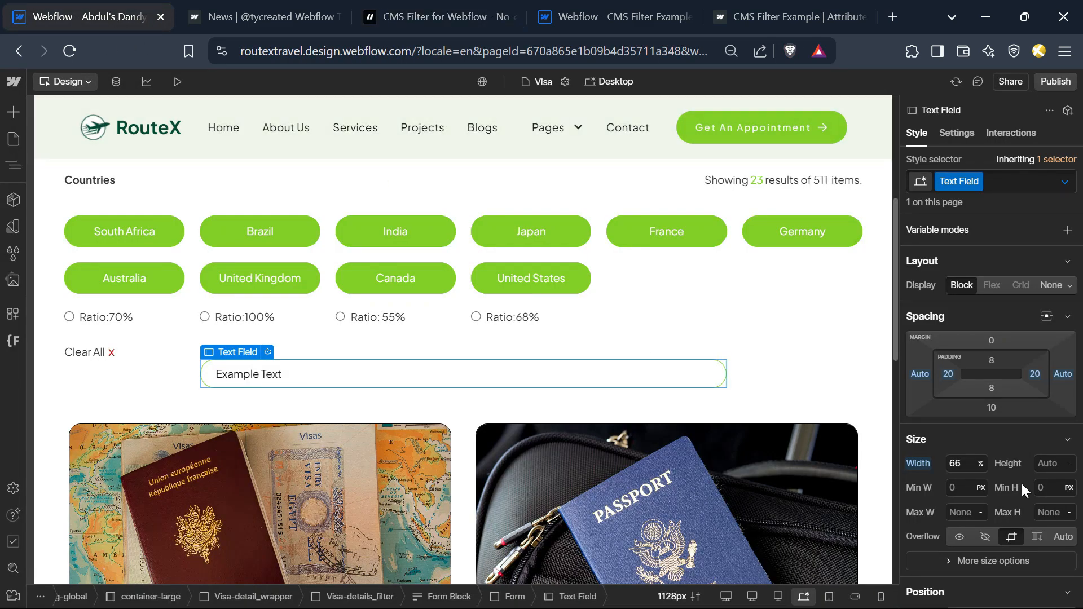
{"action": "scroll", "coordinate": [1000, 494], "scroll_direction": "down", "scroll_amount": 5}
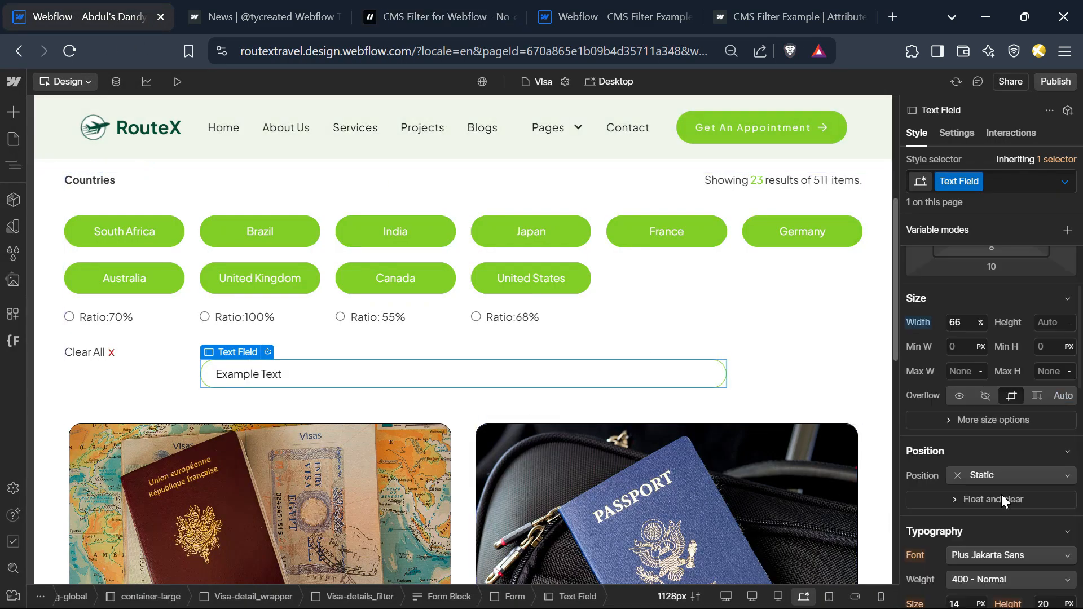
{"action": "left_click", "coordinate": [956, 134]}
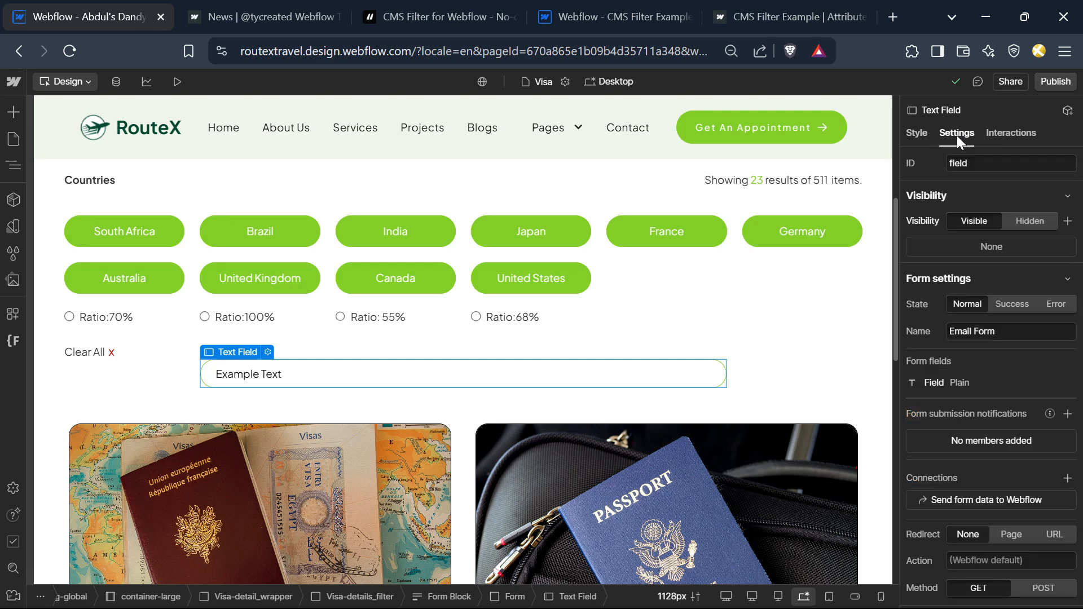
{"action": "scroll", "coordinate": [1024, 476], "scroll_direction": "down", "scroll_amount": 5}
{"action": "scroll", "coordinate": [1011, 483], "scroll_direction": "down", "scroll_amount": 1}
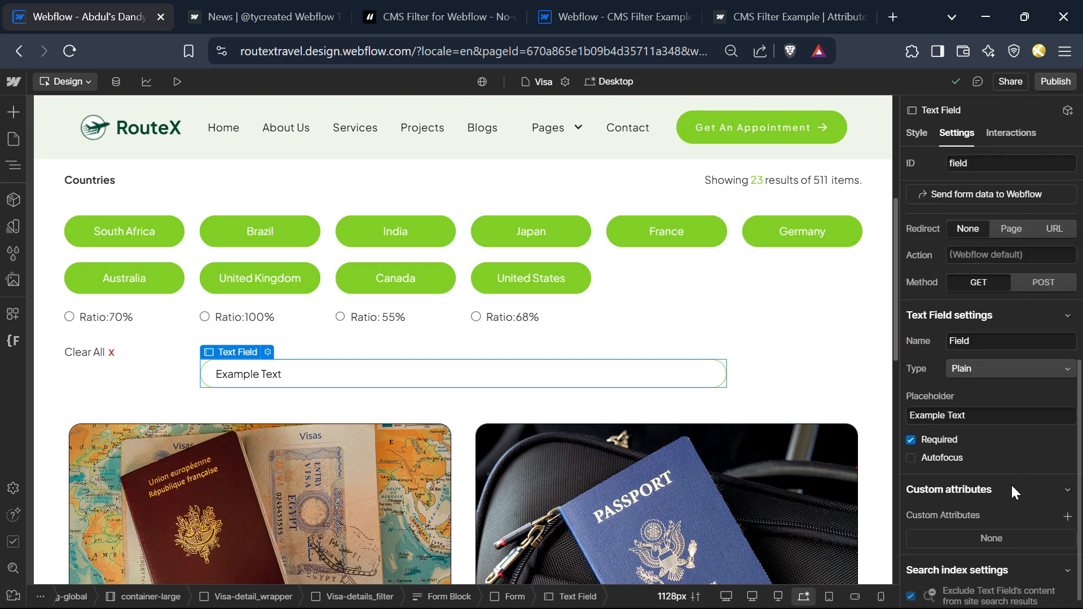
{"action": "left_click", "coordinate": [1067, 512]}
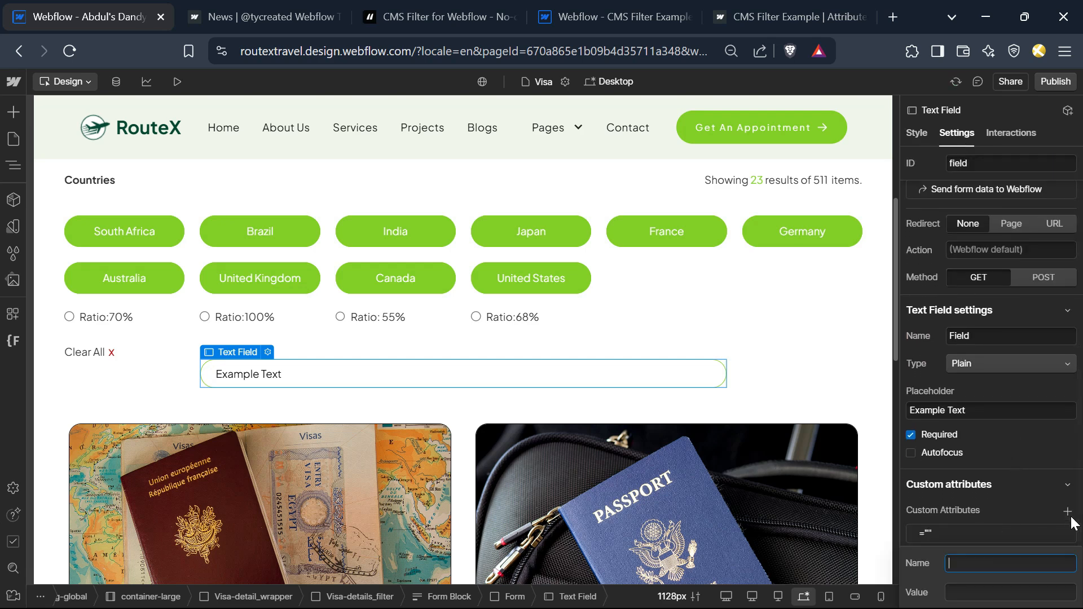
{"action": "key", "text": "ctrl+v"}
Check the Search Field value in the Finsweet documentation and set the text field's fs-cmsfilter-field attribute to * to search all CMS fields.
{"action": "left_click", "coordinate": [430, 8]}
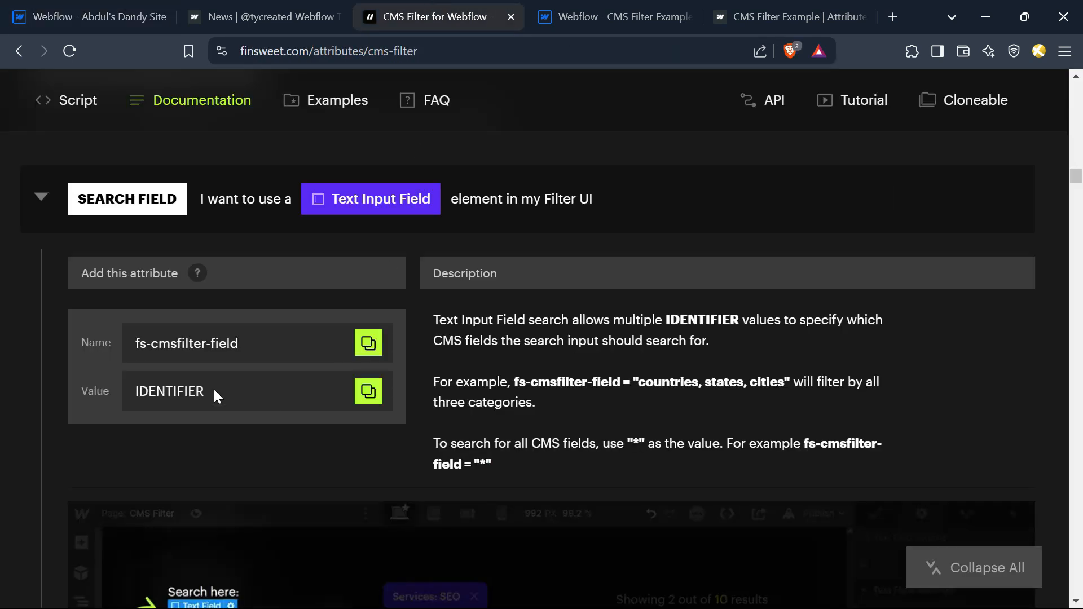
{"action": "left_click", "coordinate": [93, 7]}
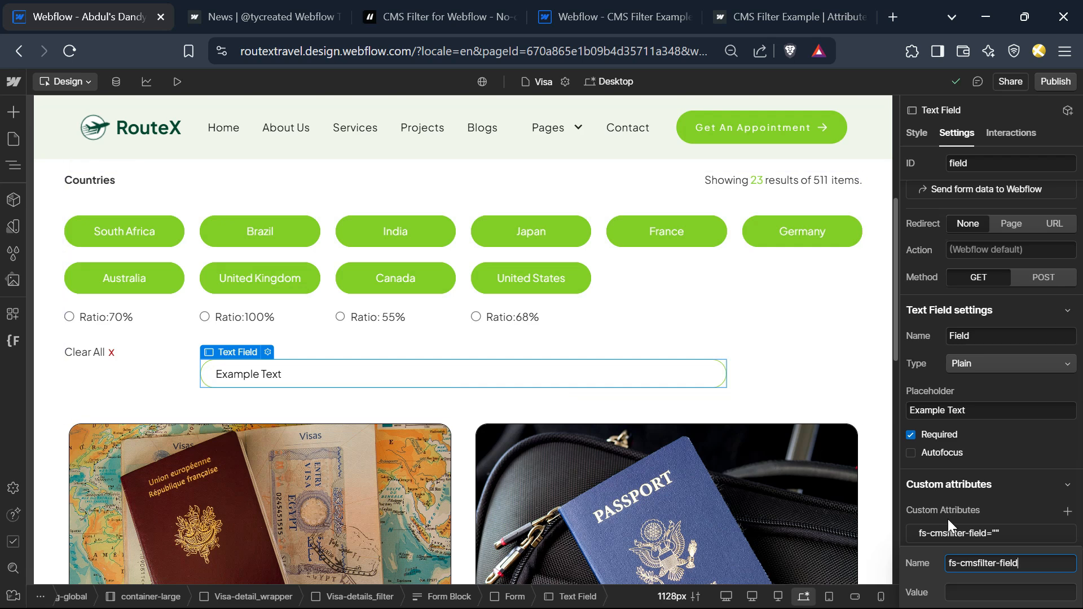
{"action": "left_click", "coordinate": [1010, 593]}
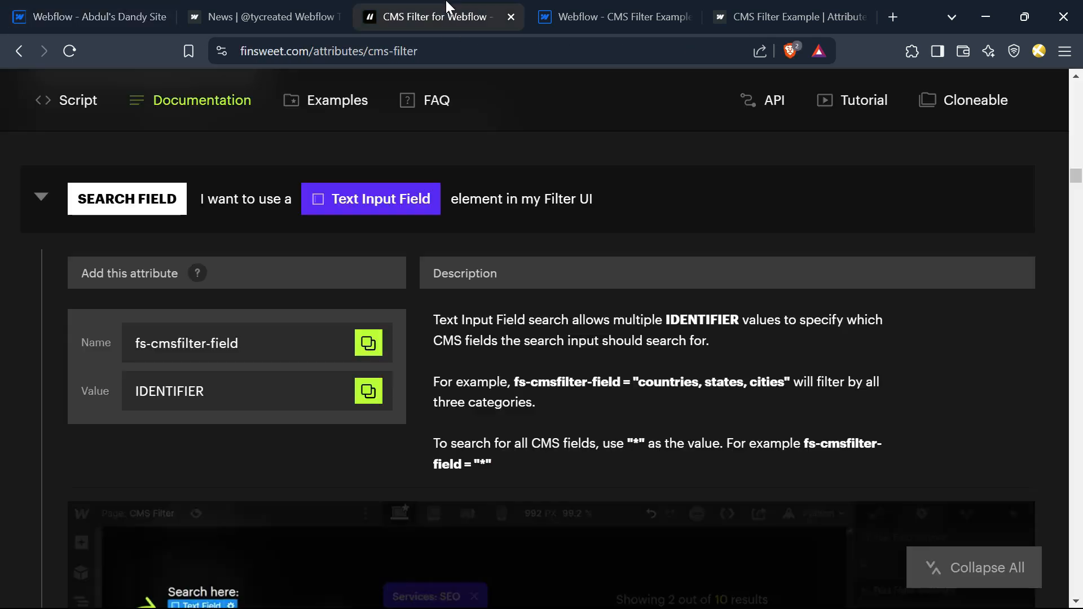
{"action": "left_click", "coordinate": [449, 16]}
{"action": "left_click", "coordinate": [92, 4]}
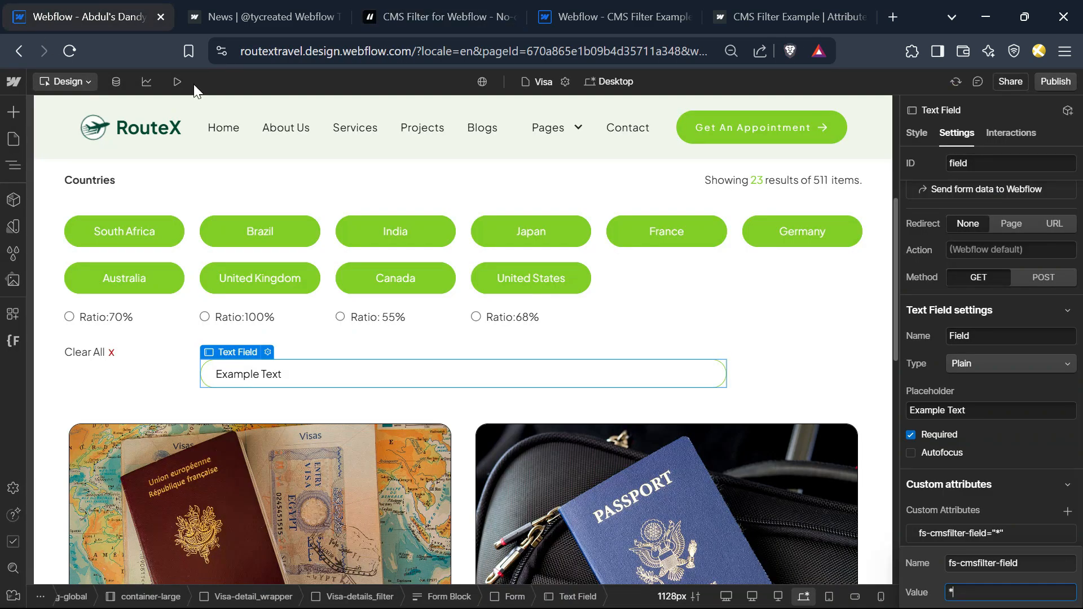
{"action": "left_click", "coordinate": [930, 528]}
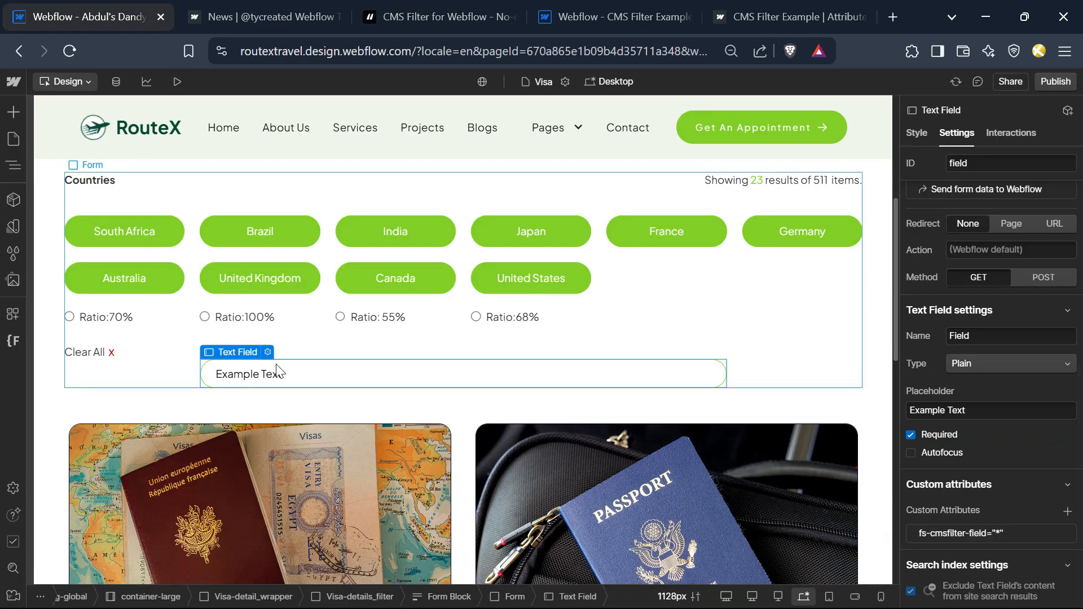
Change the text field's placeholder to "Search here" and return to its style settings.
{"action": "triple_click", "coordinate": [948, 410]}
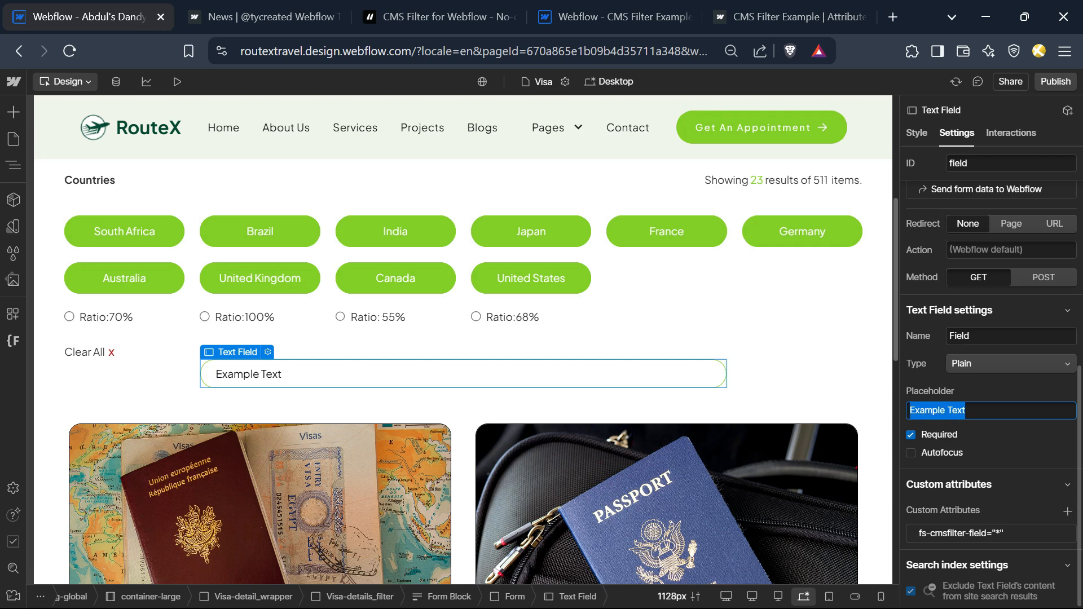
{"action": "type", "text": "Search here"}
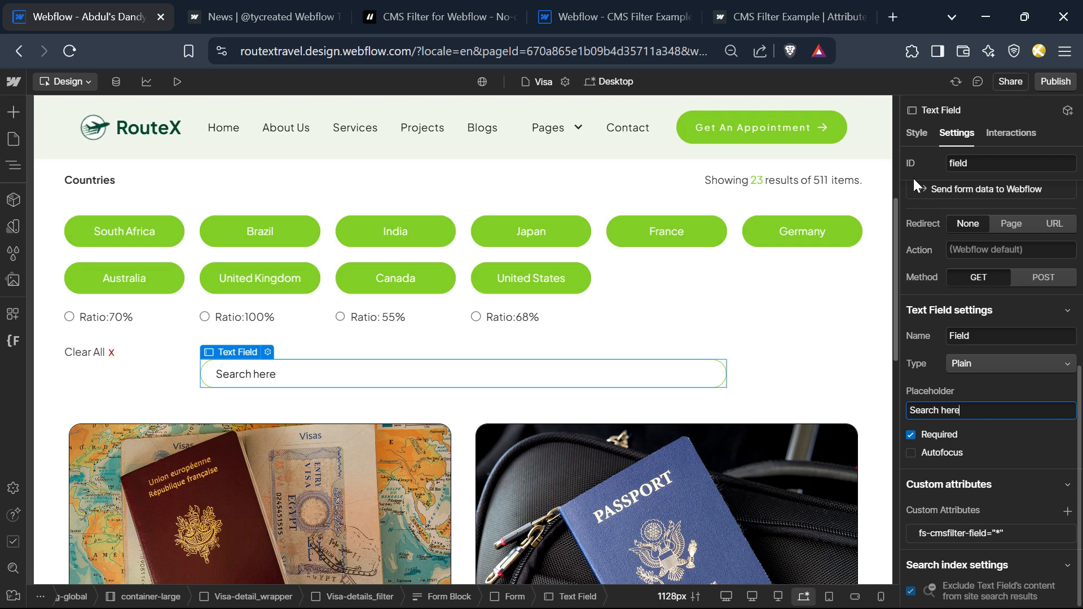
{"action": "left_click", "coordinate": [916, 133]}
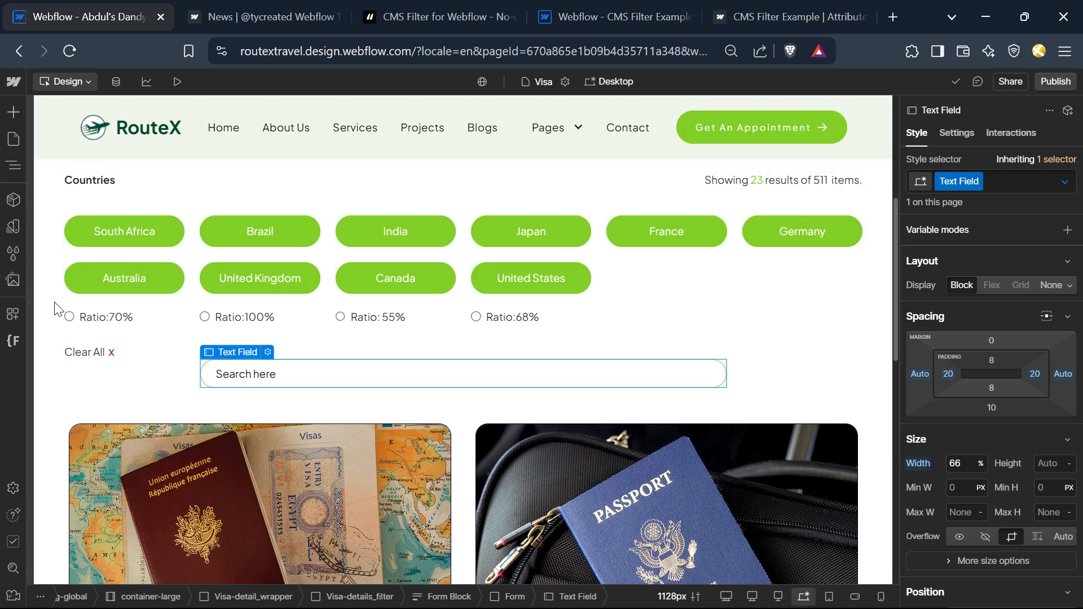
Locate the text field in the Visa page's element structure and open the published visa-details page.
{"action": "left_click", "coordinate": [13, 165]}
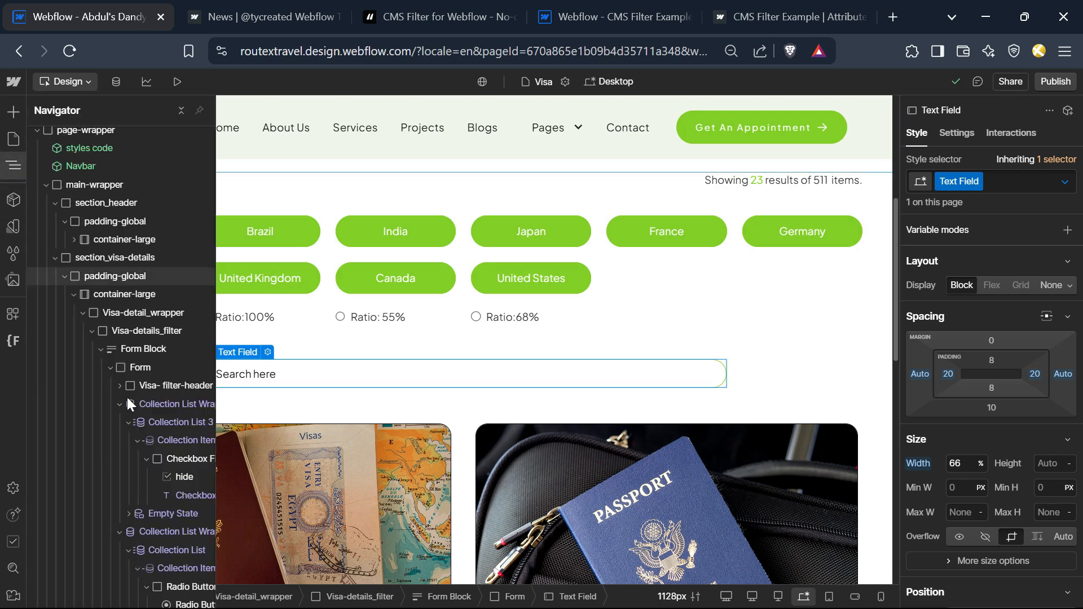
{"action": "scroll", "coordinate": [127, 415], "scroll_direction": "down", "scroll_amount": 5}
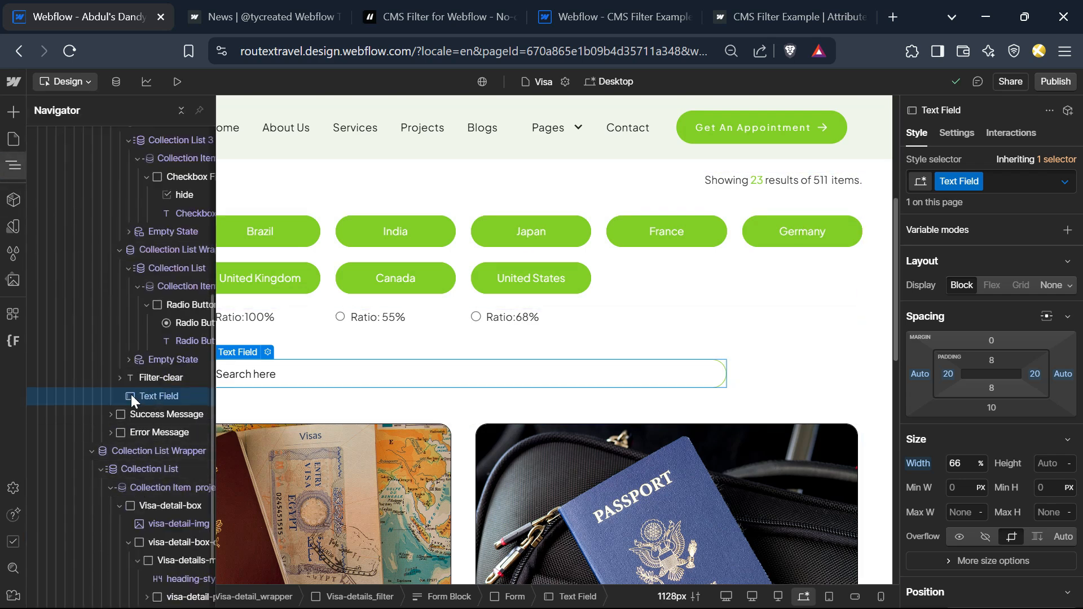
{"action": "left_click", "coordinate": [1057, 83]}
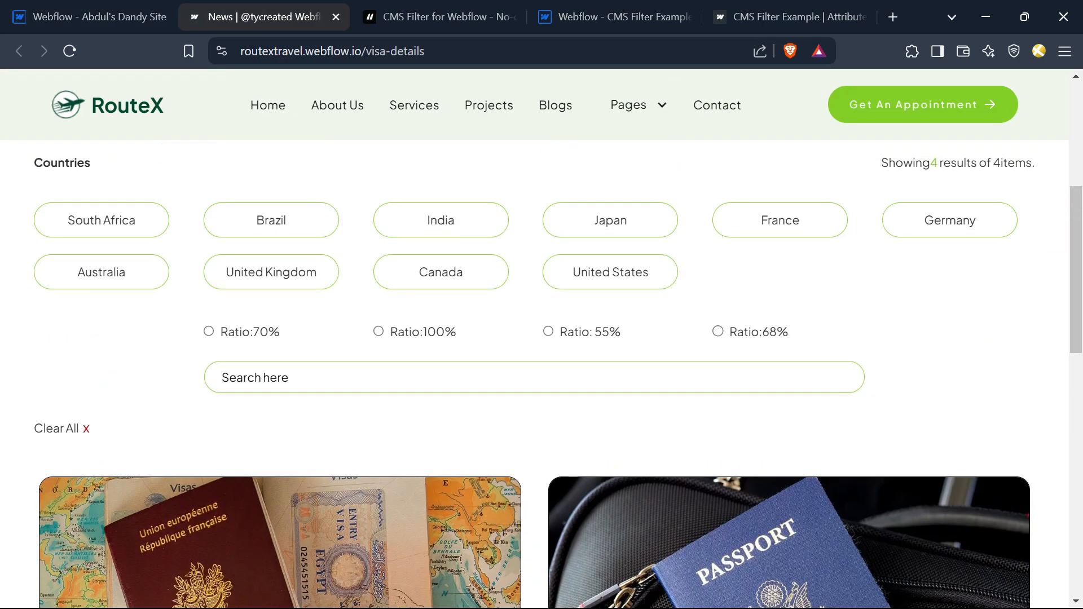
Test the published page's search field with "japa" and examine the filtered visa card.
{"action": "left_click", "coordinate": [331, 374]}
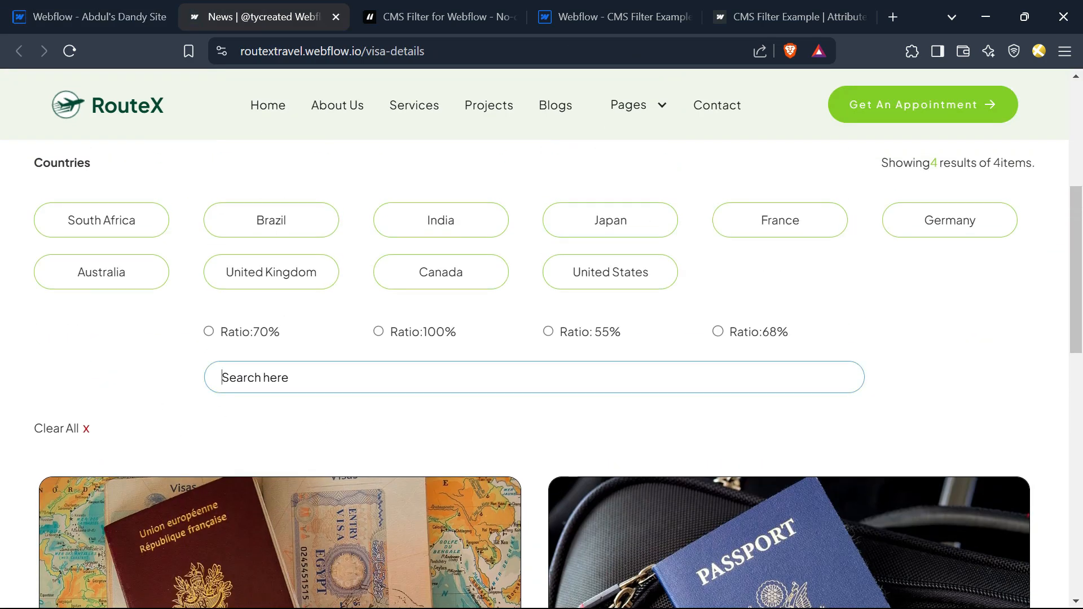
{"action": "type", "text": "japa"}
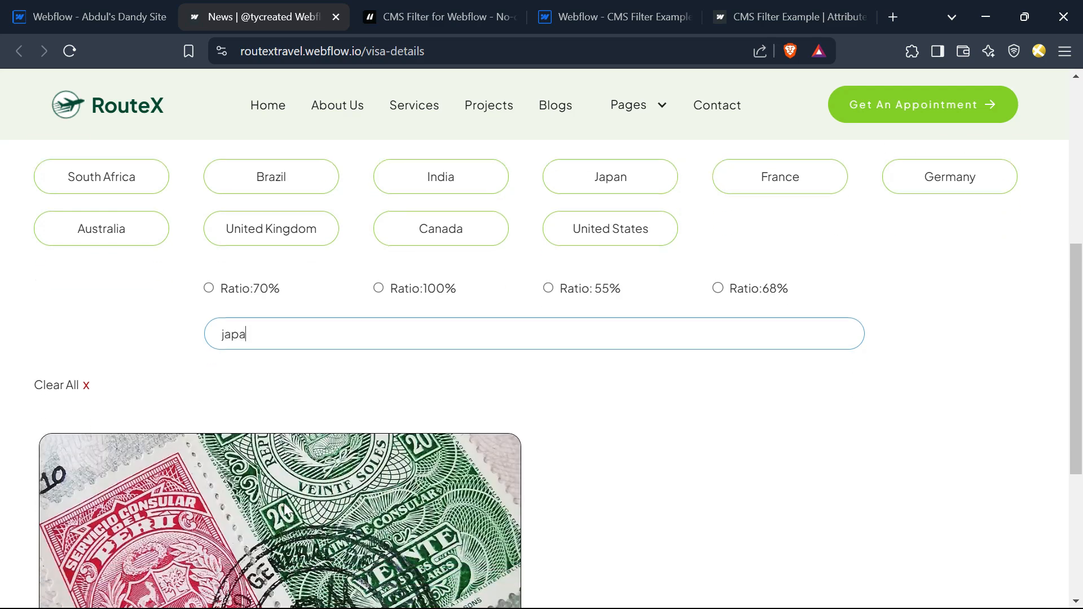
{"action": "scroll", "coordinate": [284, 503], "scroll_direction": "down", "scroll_amount": 5}
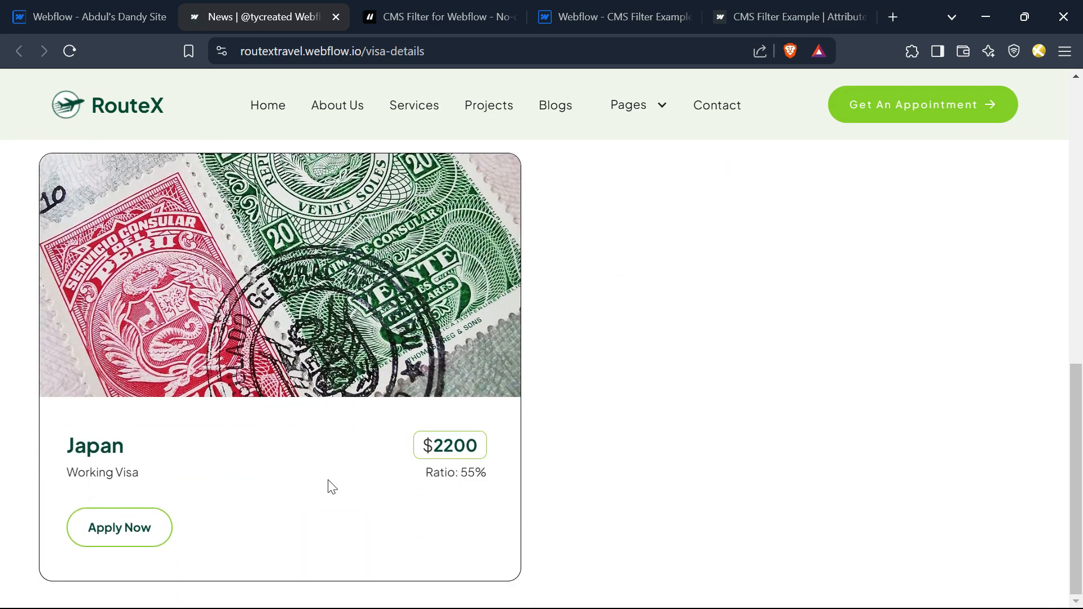
Replace the search text with "70" and check the filtered card's ratio and the item count.
{"action": "scroll", "coordinate": [331, 486], "scroll_direction": "up", "scroll_amount": 3}
{"action": "key", "text": "BackSpace"}
{"action": "key", "text": "BackSpace"}
{"action": "key", "text": "BackSpace"}
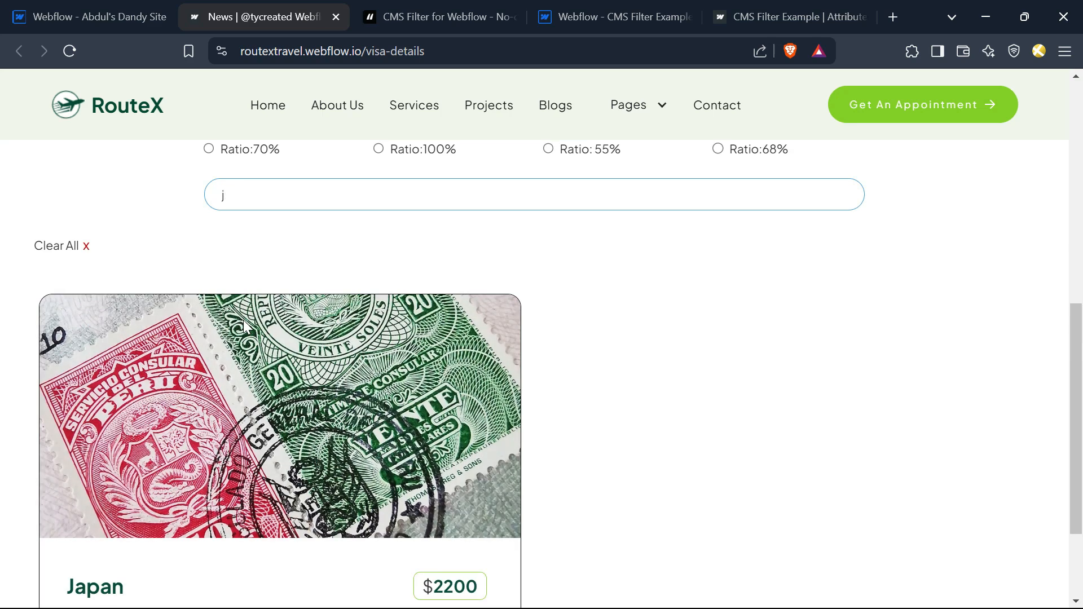
{"action": "type", "text": "70"}
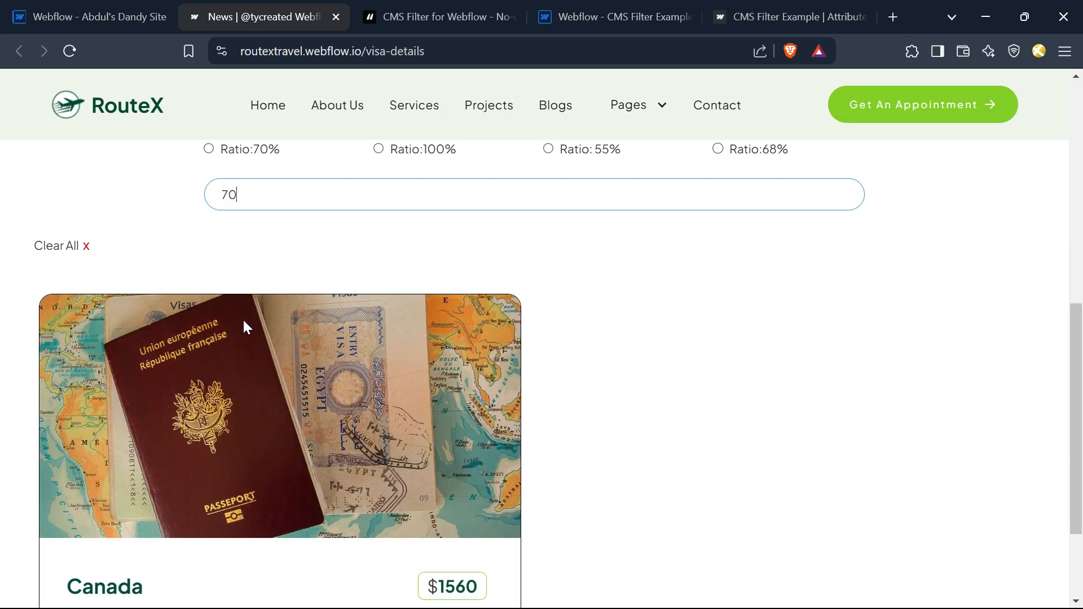
{"action": "scroll", "coordinate": [251, 293], "scroll_direction": "down", "scroll_amount": 3}
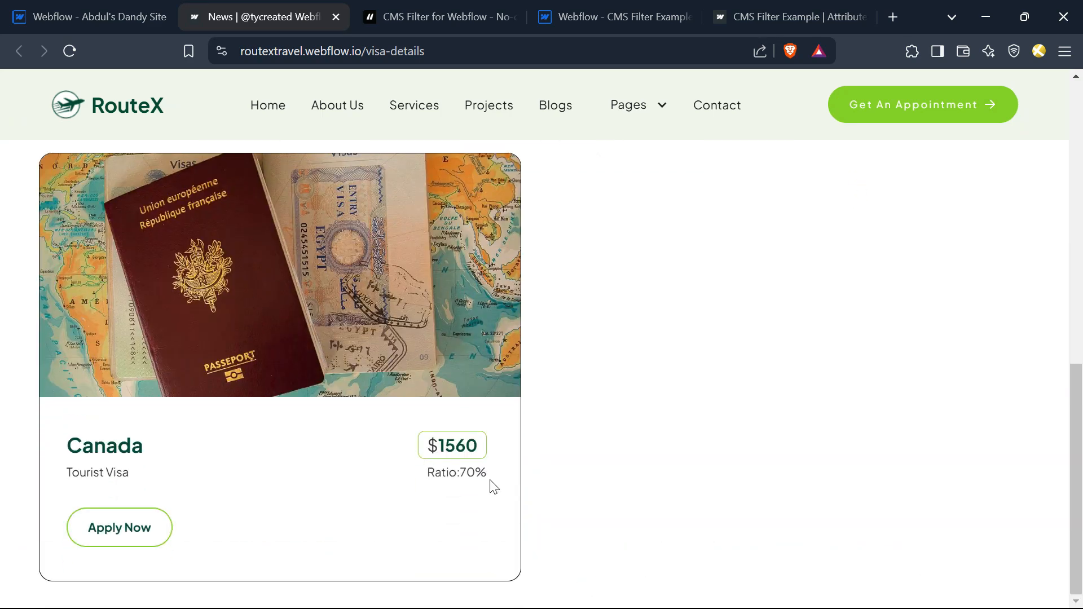
{"action": "left_click_drag", "start_coordinate": [427, 472], "coordinate": [558, 474]}
{"action": "left_click", "coordinate": [414, 506]}
{"action": "scroll", "coordinate": [365, 551], "scroll_direction": "up", "scroll_amount": 5}
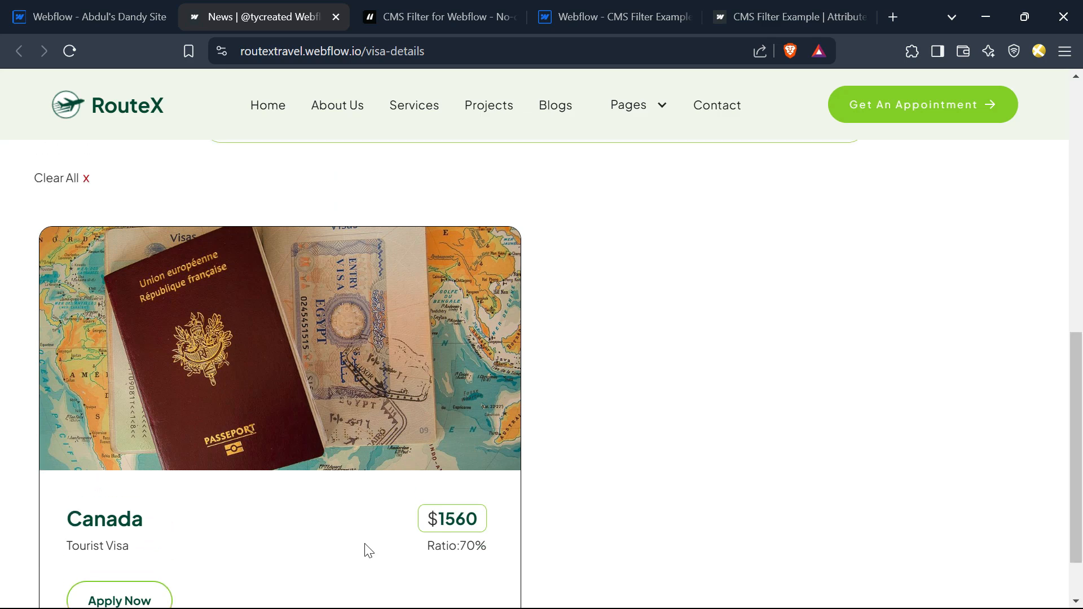
{"action": "scroll", "coordinate": [285, 417], "scroll_direction": "up", "scroll_amount": 3}
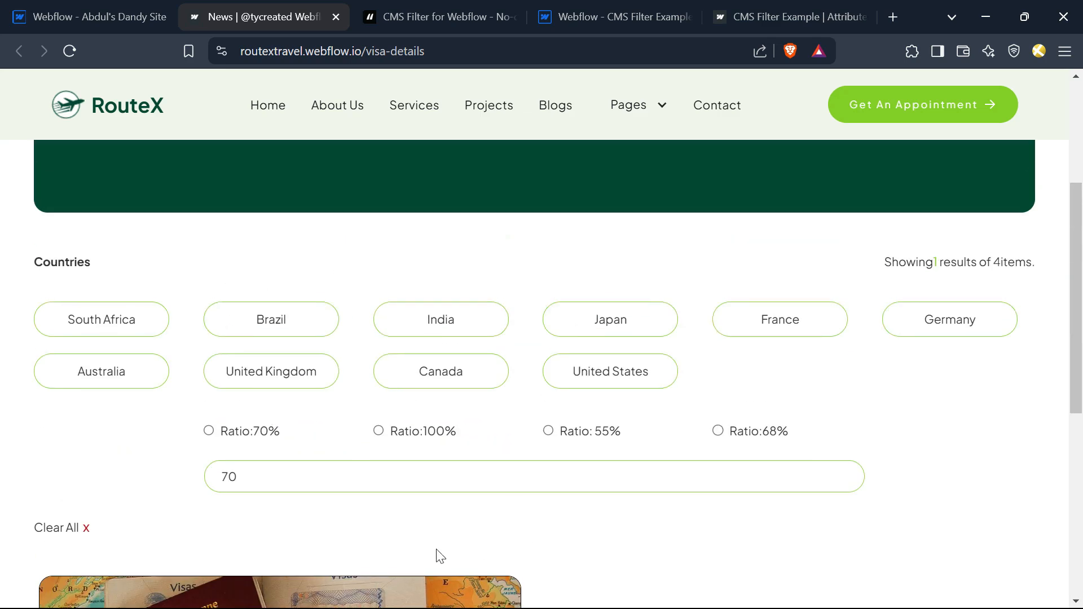
Switch to the Finsweet CMS Filter documentation and expand the Toggle Button entry under More attributes to use.
{"action": "key", "text": "ctrl+Tab"}
{"action": "scroll", "coordinate": [87, 462], "scroll_direction": "up", "scroll_amount": 4}
{"action": "scroll", "coordinate": [133, 372], "scroll_direction": "down", "scroll_amount": 5}
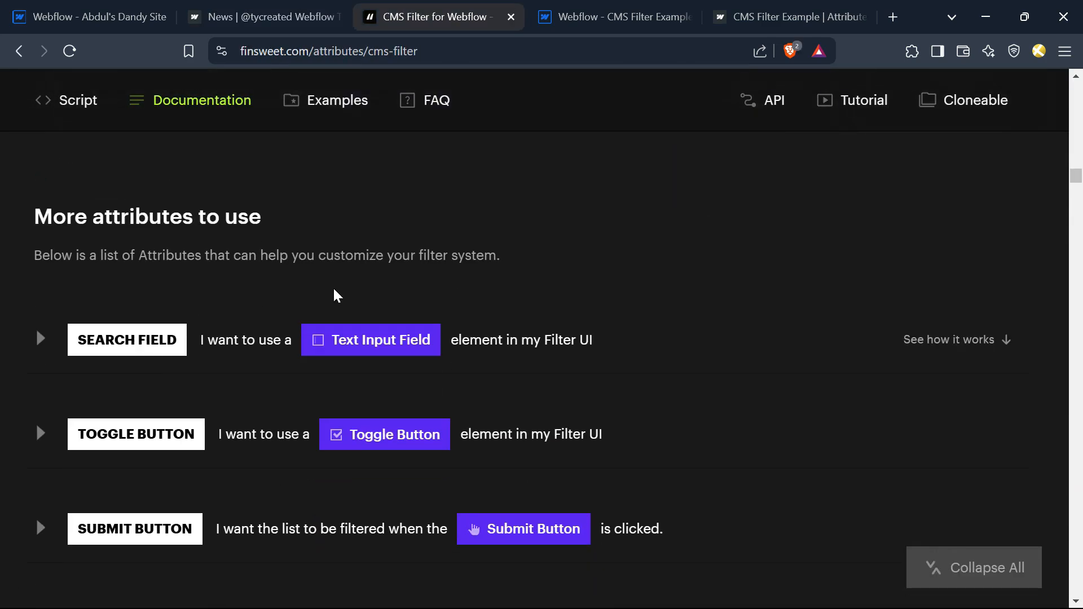
{"action": "scroll", "coordinate": [633, 252], "scroll_direction": "down", "scroll_amount": 5}
{"action": "scroll", "coordinate": [15, 397], "scroll_direction": "up", "scroll_amount": 5}
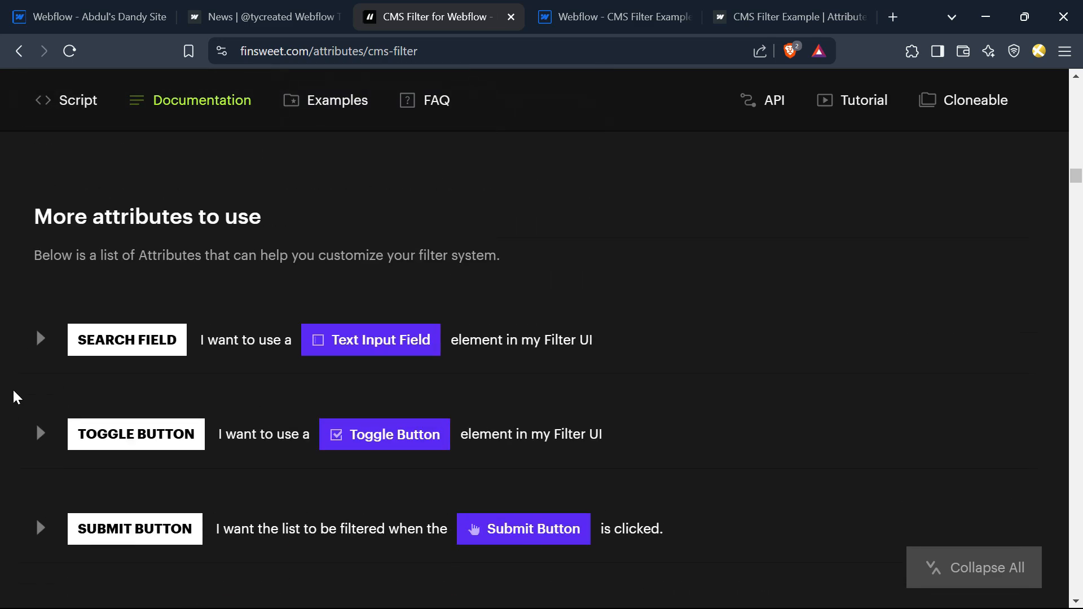
{"action": "left_click", "coordinate": [42, 435]}
{"action": "scroll", "coordinate": [189, 399], "scroll_direction": "down", "scroll_amount": 5}
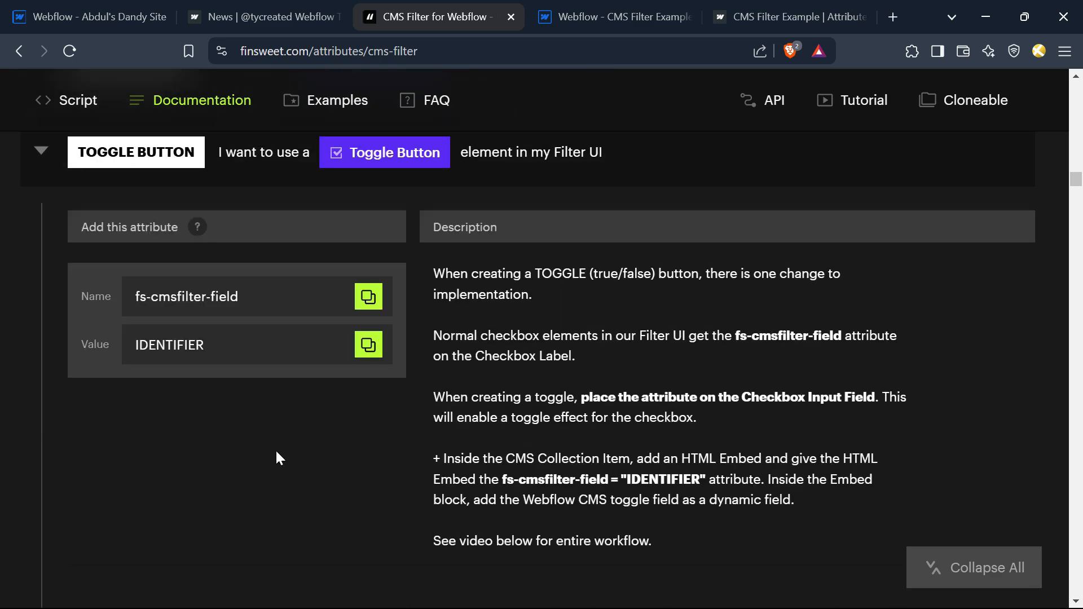
Examine the Toggle Button workflow video in the Finsweet documentation.
{"action": "scroll", "coordinate": [317, 377], "scroll_direction": "down", "scroll_amount": 10}
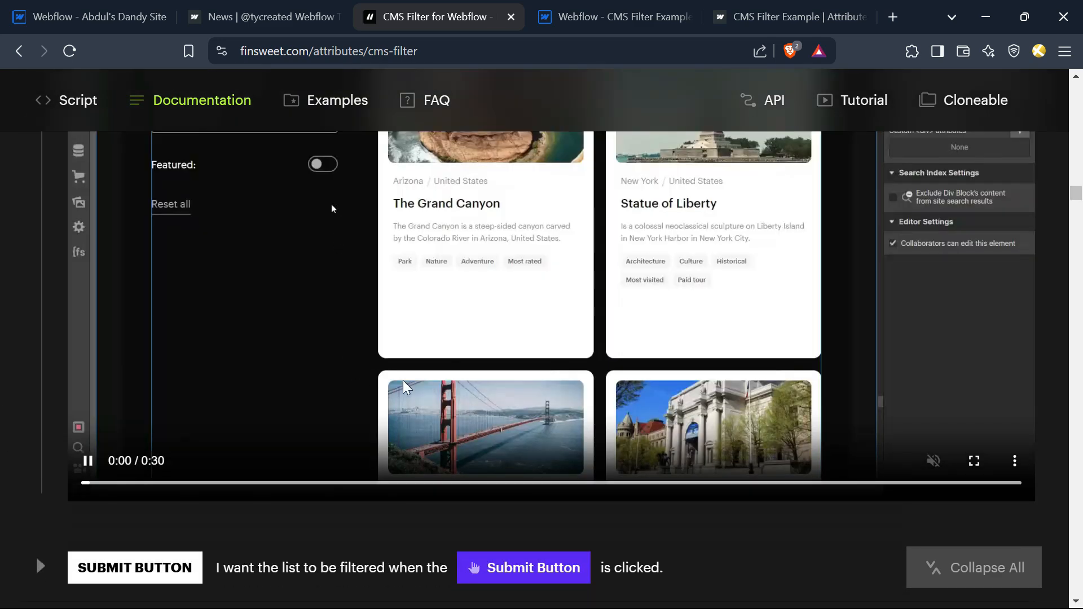
{"action": "scroll", "coordinate": [395, 389], "scroll_direction": "up", "scroll_amount": 2}
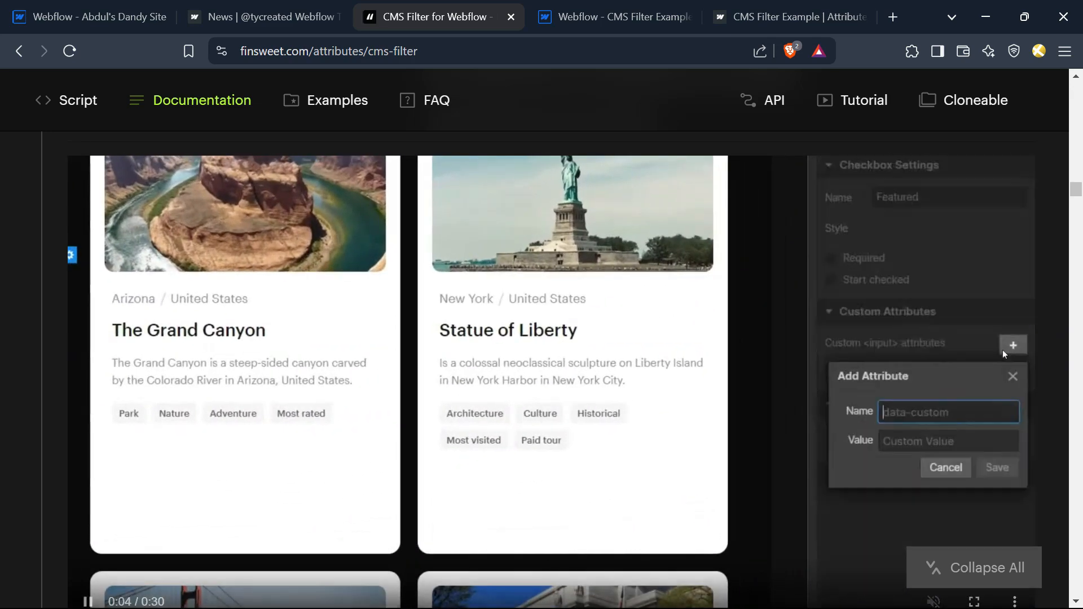
{"action": "scroll", "coordinate": [361, 413], "scroll_direction": "up", "scroll_amount": 7}
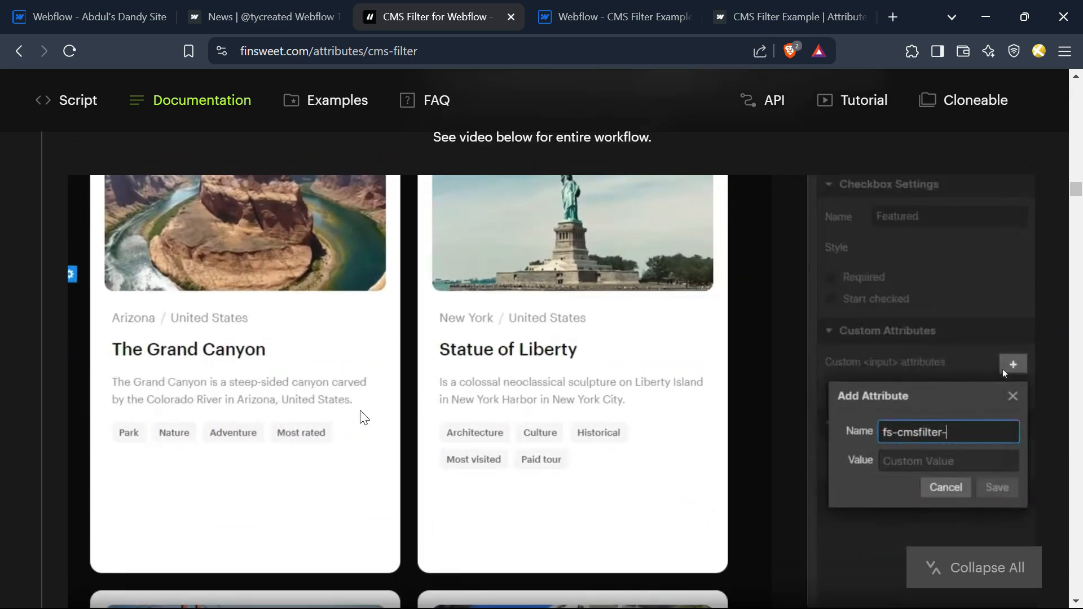
{"action": "scroll", "coordinate": [316, 378], "scroll_direction": "down", "scroll_amount": 6}
{"action": "scroll", "coordinate": [315, 378], "scroll_direction": "down", "scroll_amount": 1}
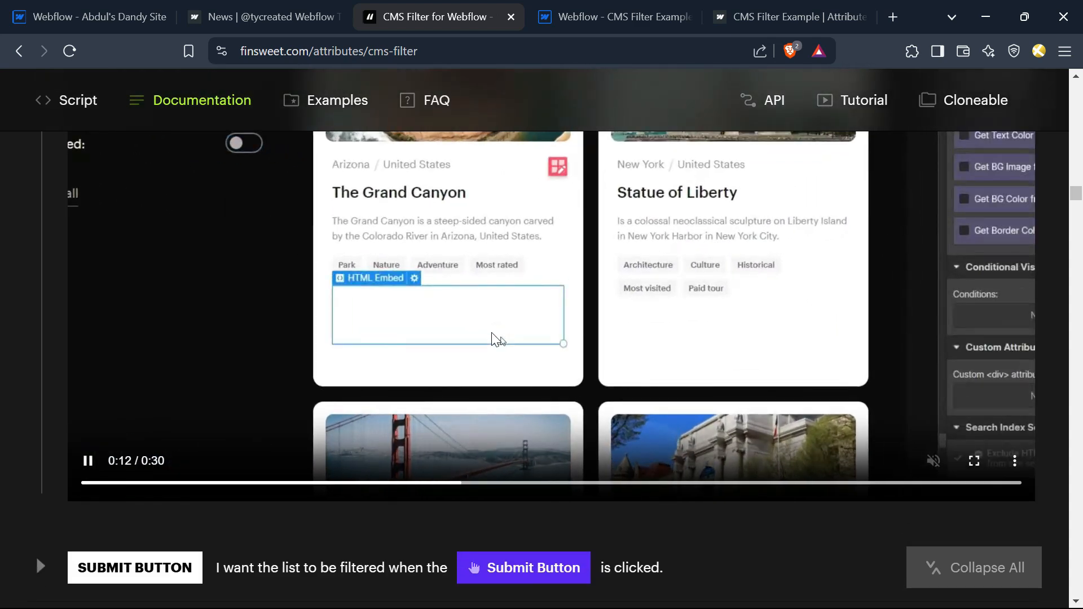
{"action": "scroll", "coordinate": [414, 382], "scroll_direction": "up", "scroll_amount": 3}
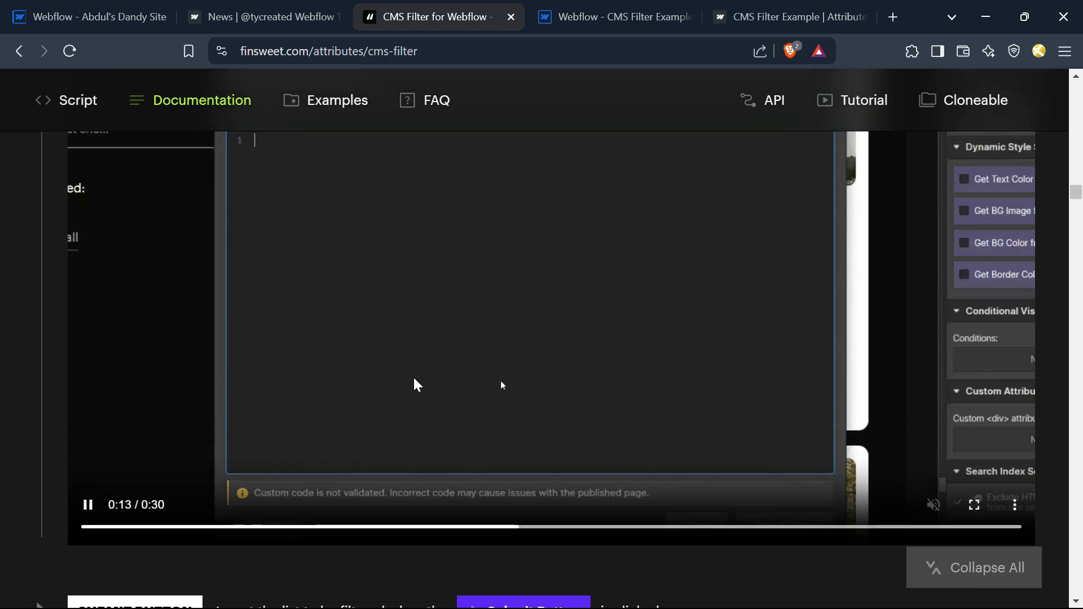
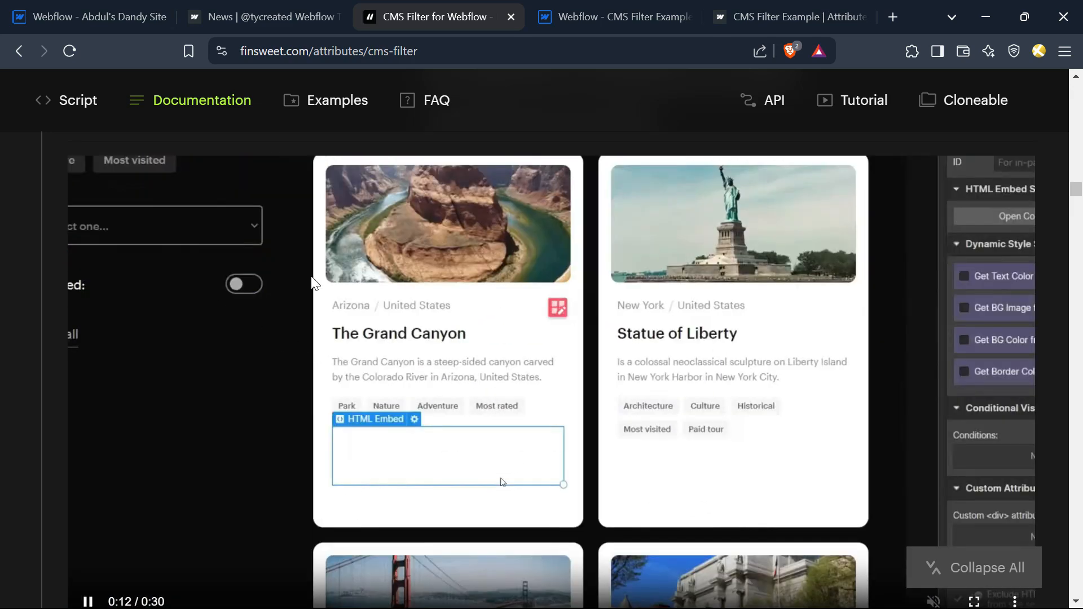
Open Finsweet's Filter UI Kit resource in a new browser tab and switch to it.
{"action": "scroll", "coordinate": [313, 283], "scroll_direction": "up", "scroll_amount": 20}
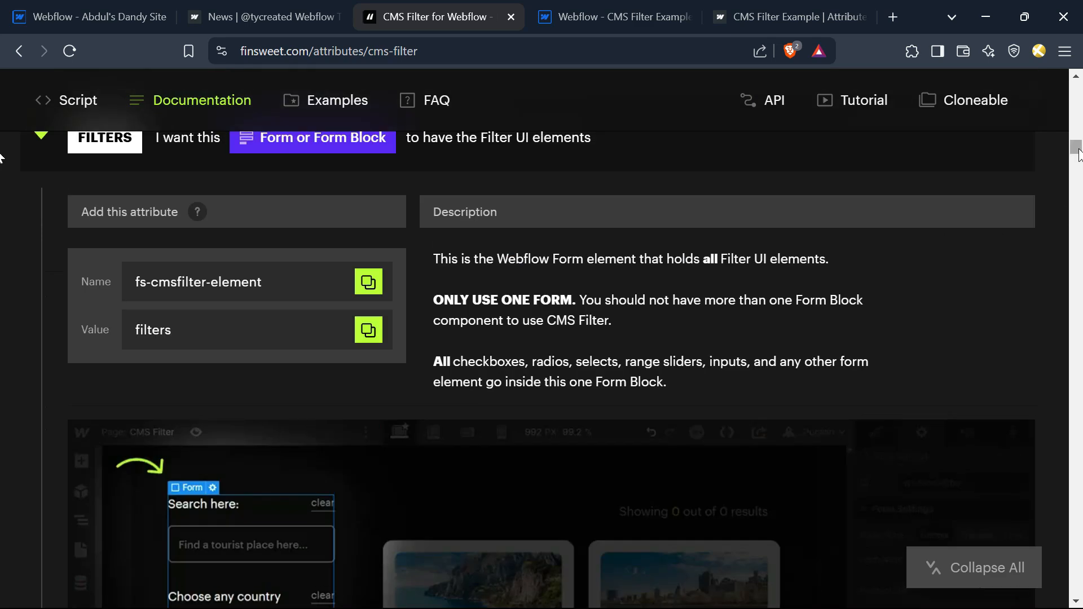
{"action": "left_click_drag", "start_coordinate": [1079, 155], "coordinate": [1080, 70]}
{"action": "mouse_move", "coordinate": [406, 118]}
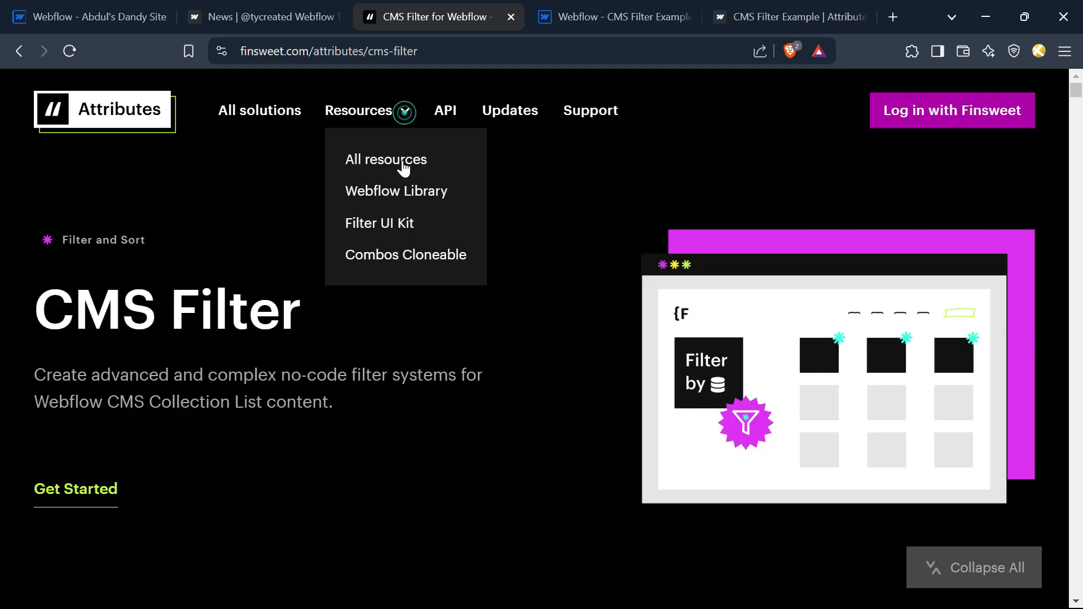
{"action": "right_click", "coordinate": [383, 223]}
{"action": "left_click", "coordinate": [439, 237]}
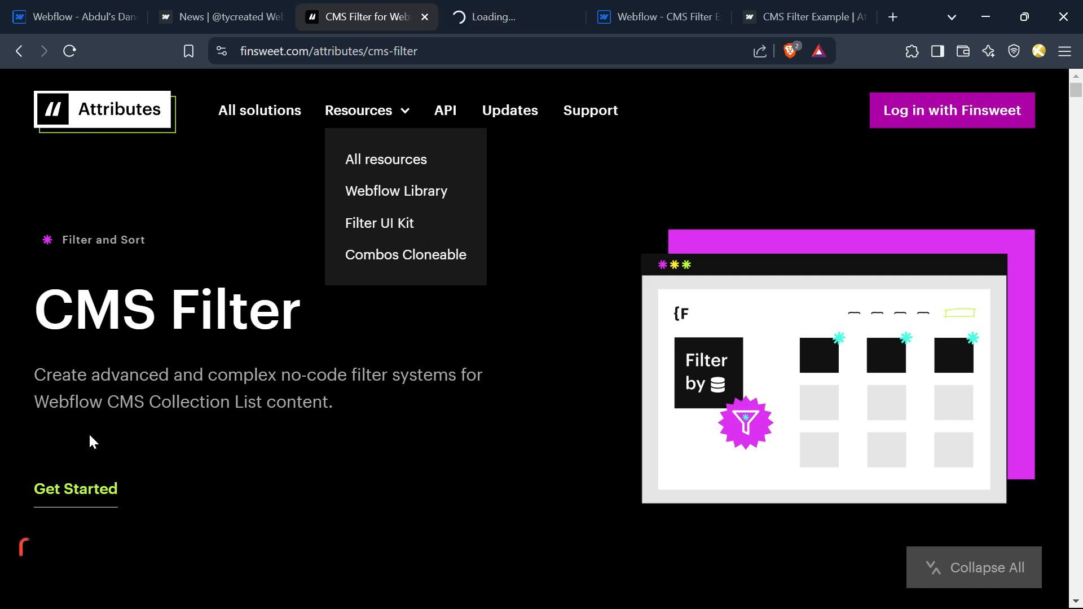
{"action": "scroll", "coordinate": [2, 592], "scroll_direction": "down", "scroll_amount": 7}
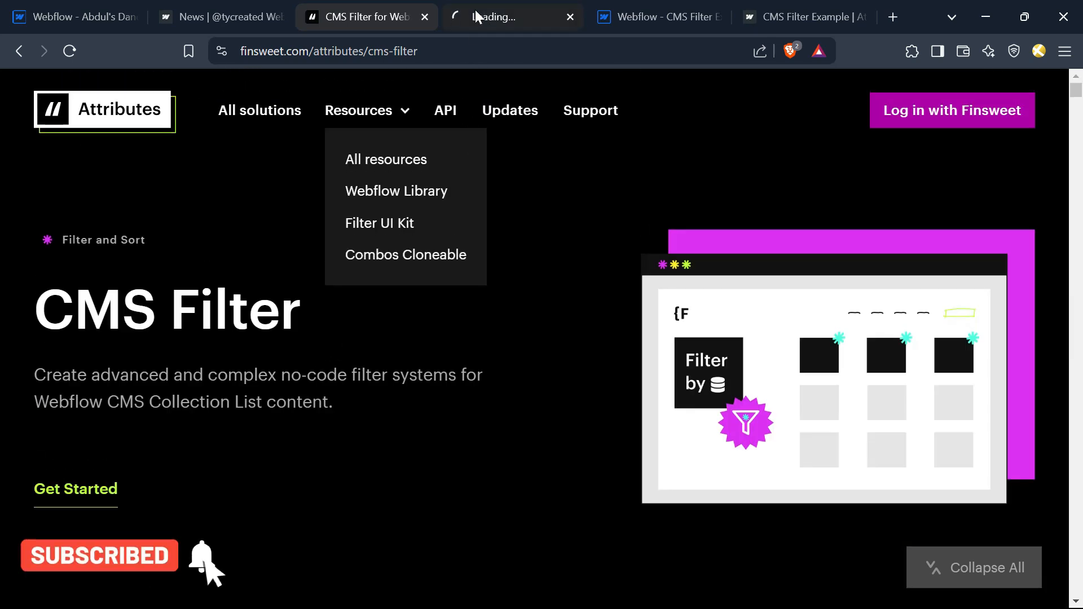
{"action": "left_click", "coordinate": [474, 17]}
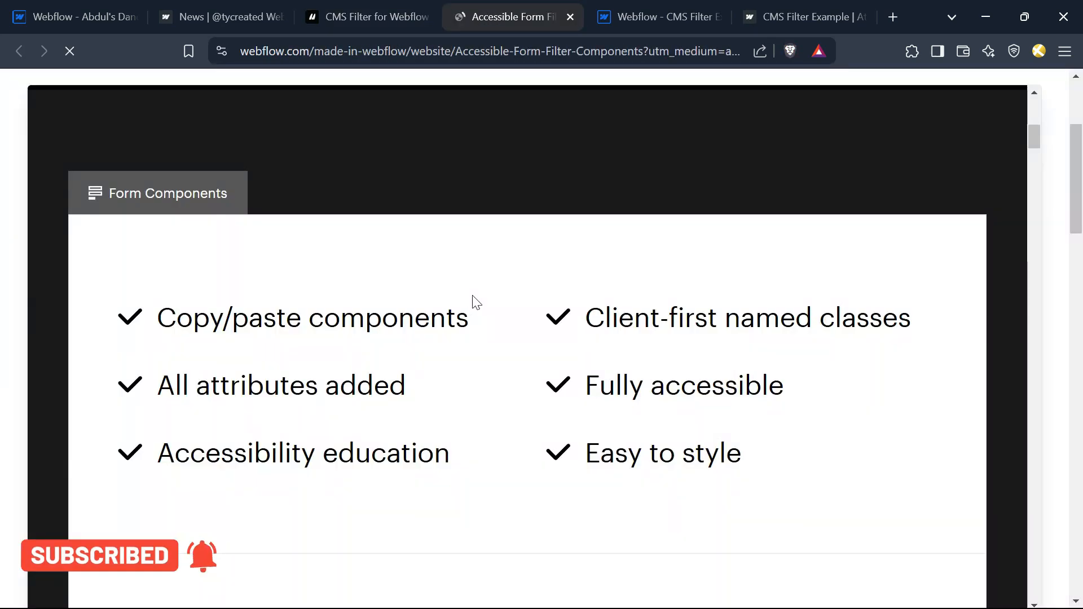
Browse the kit's radio button components and try both options of Radio button #5.
{"action": "scroll", "coordinate": [474, 303], "scroll_direction": "down", "scroll_amount": 10}
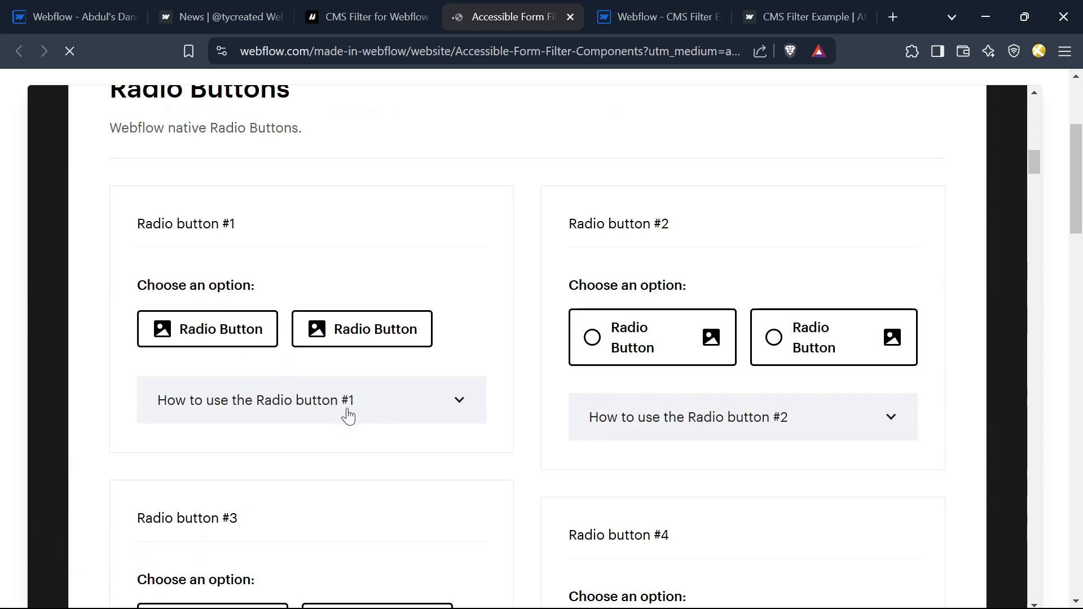
{"action": "scroll", "coordinate": [346, 411], "scroll_direction": "up", "scroll_amount": 5}
{"action": "scroll", "coordinate": [347, 416], "scroll_direction": "down", "scroll_amount": 7}
{"action": "scroll", "coordinate": [423, 412], "scroll_direction": "down", "scroll_amount": 5}
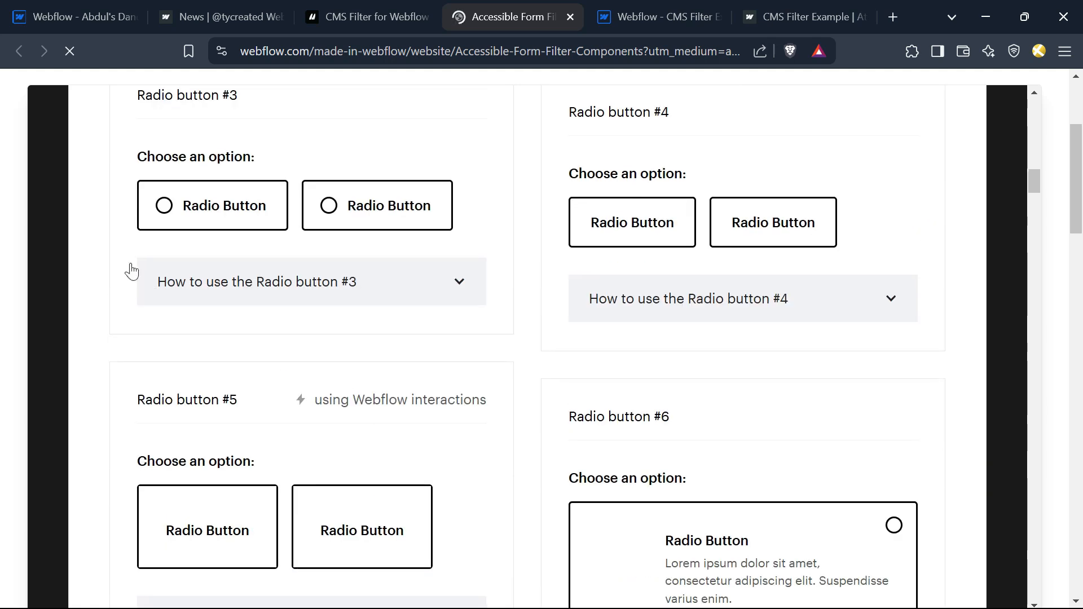
{"action": "scroll", "coordinate": [726, 291], "scroll_direction": "down", "scroll_amount": 5}
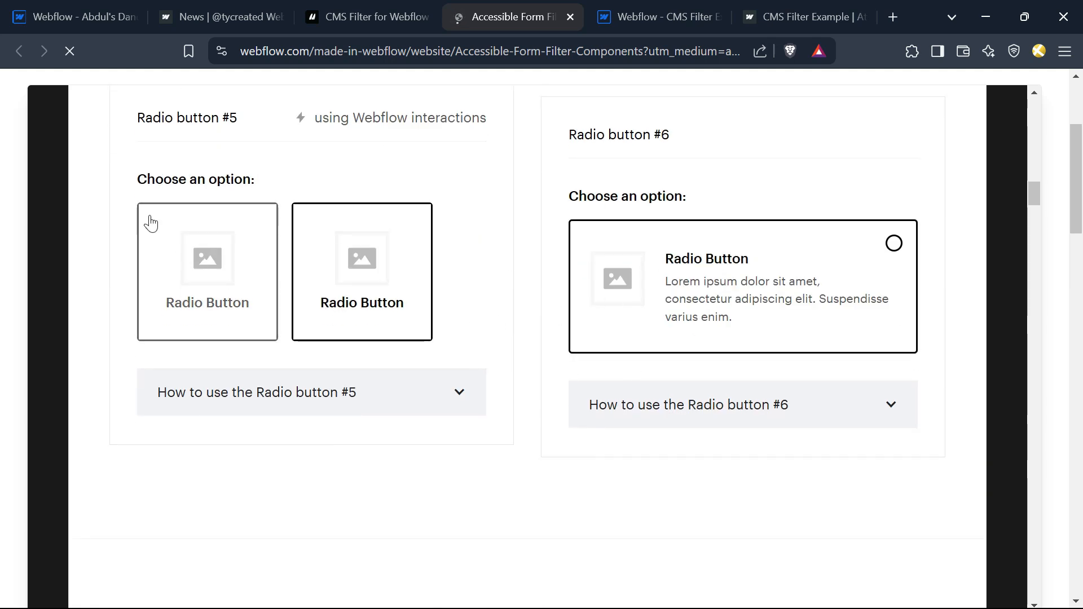
{"action": "left_click", "coordinate": [194, 271]}
{"action": "left_click", "coordinate": [358, 273]}
{"action": "scroll", "coordinate": [365, 327], "scroll_direction": "down", "scroll_amount": 5}
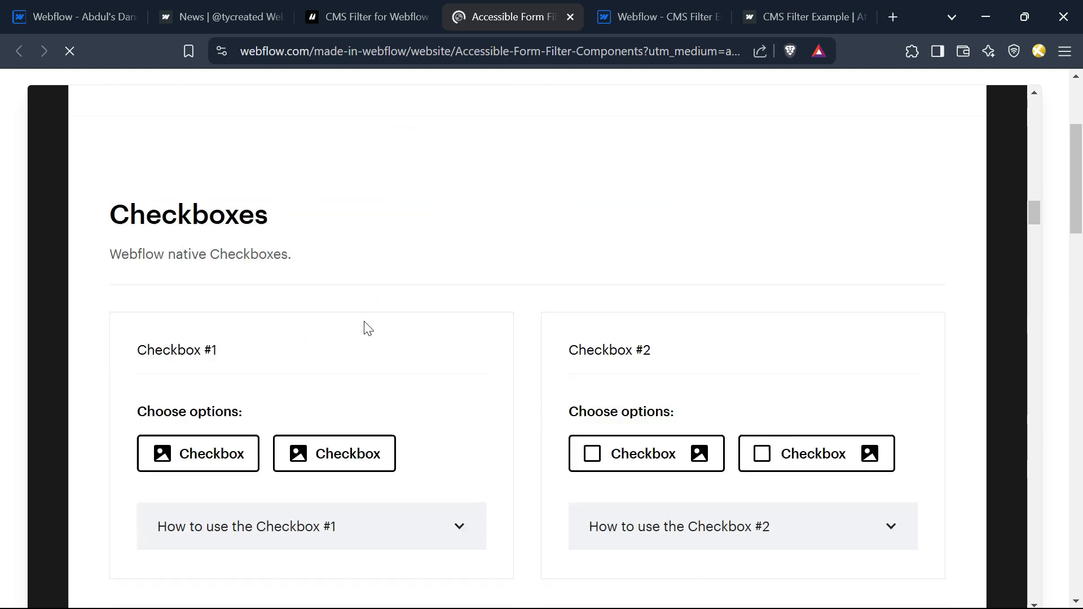
Browse the kit's checkbox components and switch on the Checkbox #7 and Checkbox #8 toggles.
{"action": "scroll", "coordinate": [269, 339], "scroll_direction": "down", "scroll_amount": 15}
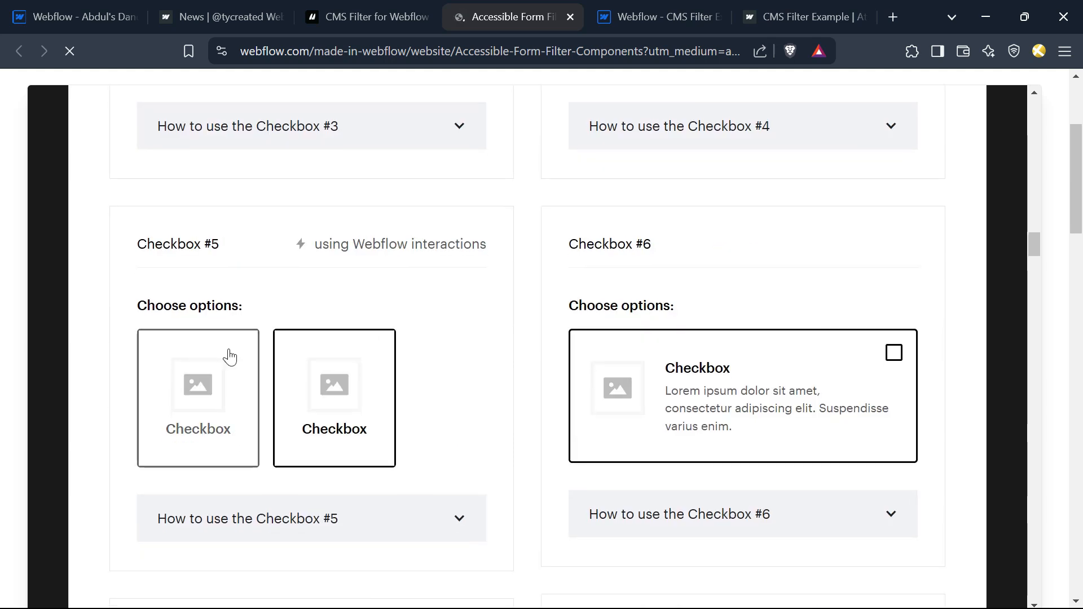
{"action": "scroll", "coordinate": [224, 333], "scroll_direction": "down", "scroll_amount": 2}
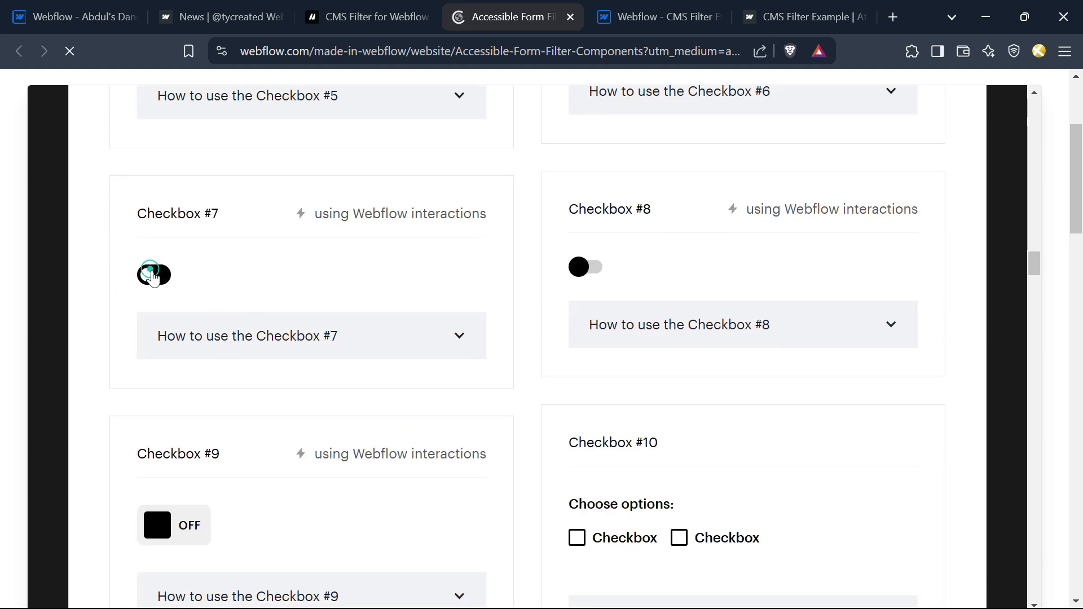
{"action": "left_click", "coordinate": [151, 275]}
{"action": "left_click", "coordinate": [592, 274]}
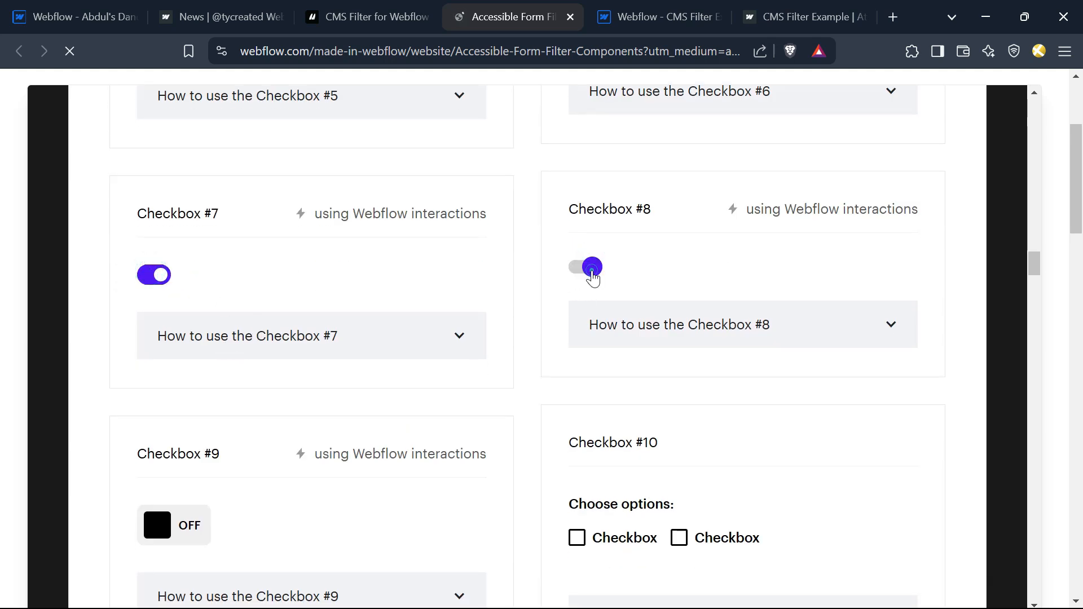
{"action": "scroll", "coordinate": [100, 302], "scroll_direction": "down", "scroll_amount": 5}
{"action": "scroll", "coordinate": [384, 351], "scroll_direction": "up", "scroll_amount": 3}
{"action": "scroll", "coordinate": [384, 352], "scroll_direction": "up", "scroll_amount": 1}
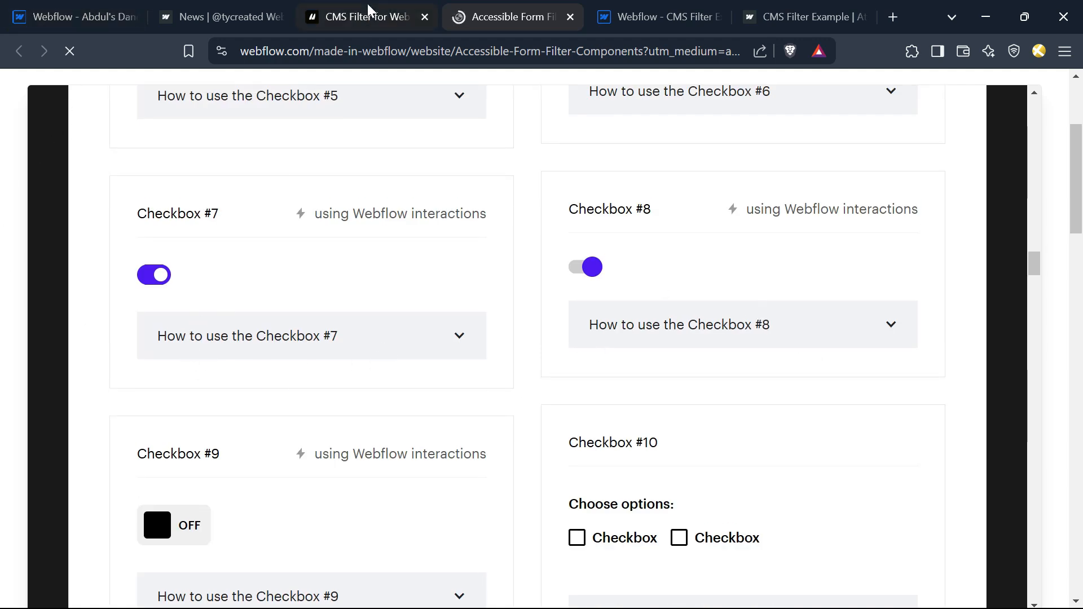
Look over the remaining checkbox components and switch on the Checkbox #9 toggle.
{"action": "scroll", "coordinate": [230, 370], "scroll_direction": "down", "scroll_amount": 5}
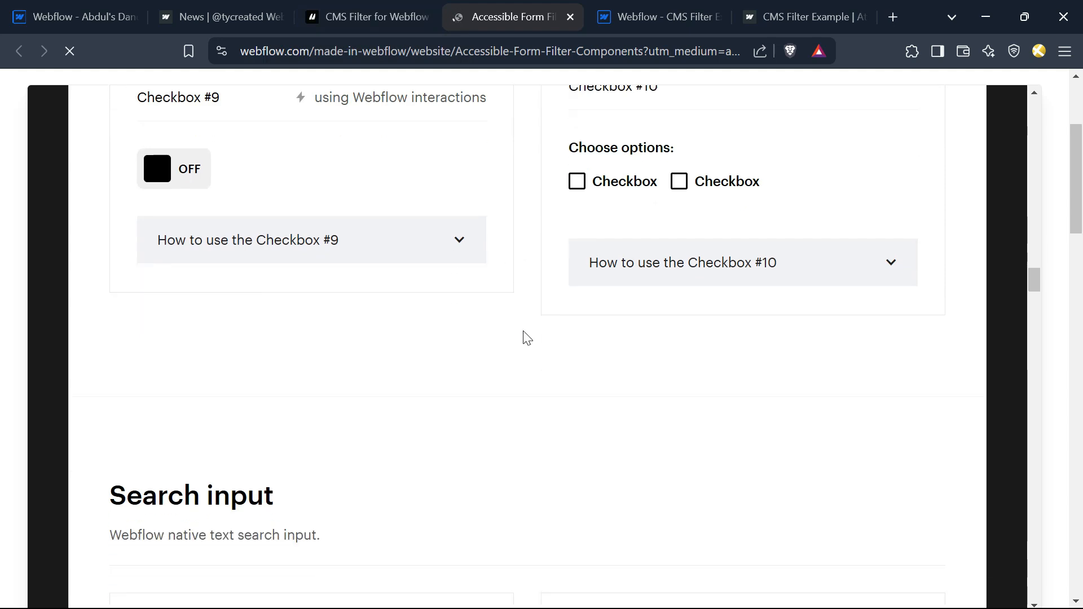
{"action": "scroll", "coordinate": [379, 353], "scroll_direction": "down", "scroll_amount": 1}
{"action": "scroll", "coordinate": [339, 337], "scroll_direction": "up", "scroll_amount": 2}
{"action": "left_click", "coordinate": [157, 243]}
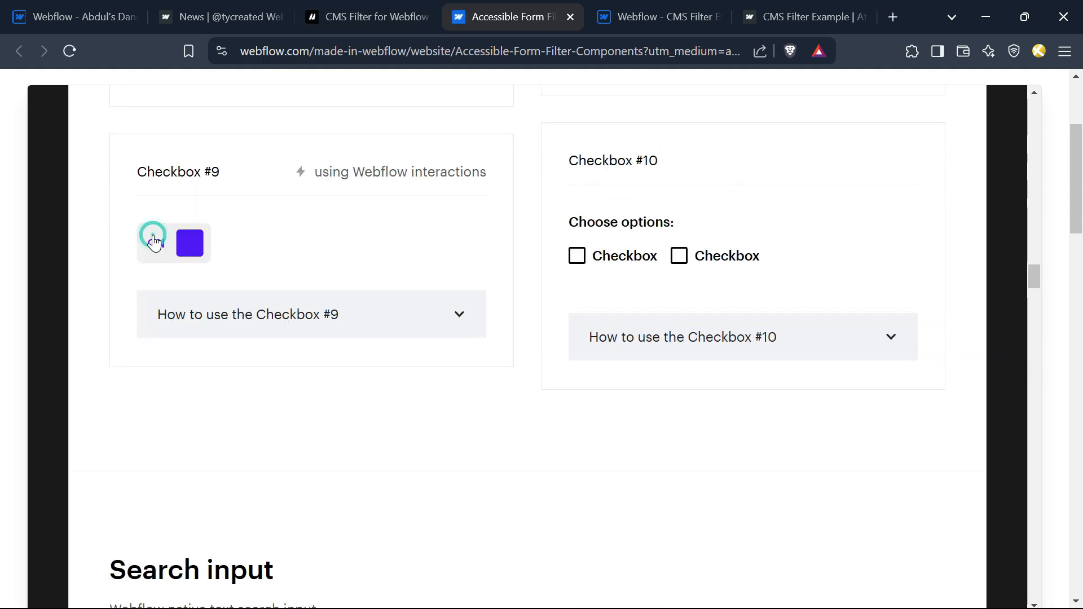
Toggle Checkbox #9 once more and try focusing the fields of Search input #1 and Search input #2.
{"action": "left_click", "coordinate": [157, 243]}
{"action": "scroll", "coordinate": [282, 347], "scroll_direction": "down", "scroll_amount": 8}
{"action": "left_click", "coordinate": [238, 213]}
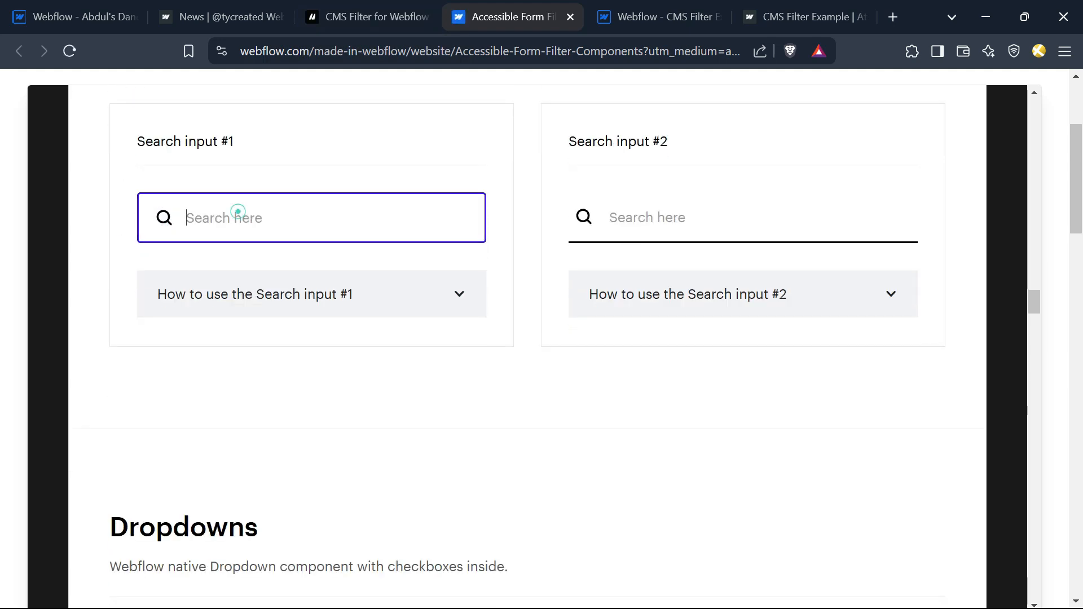
{"action": "left_click", "coordinate": [686, 225]}
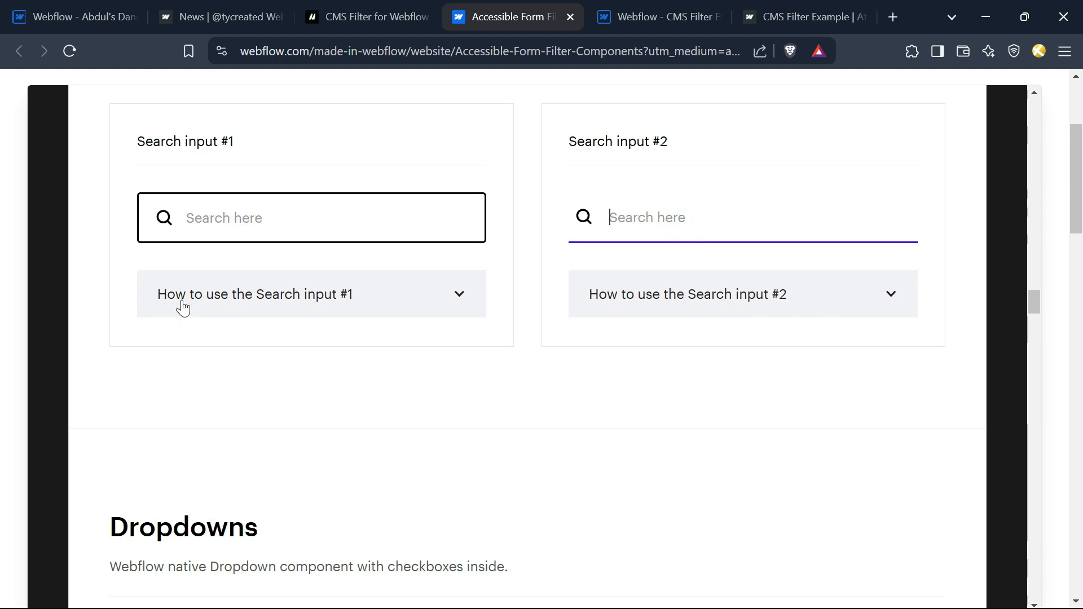
Browse the kit's dropdown and custom select components, try Select field #1, and continue to the range sliders.
{"action": "scroll", "coordinate": [317, 310], "scroll_direction": "down", "scroll_amount": 5}
{"action": "scroll", "coordinate": [557, 272], "scroll_direction": "down", "scroll_amount": 5}
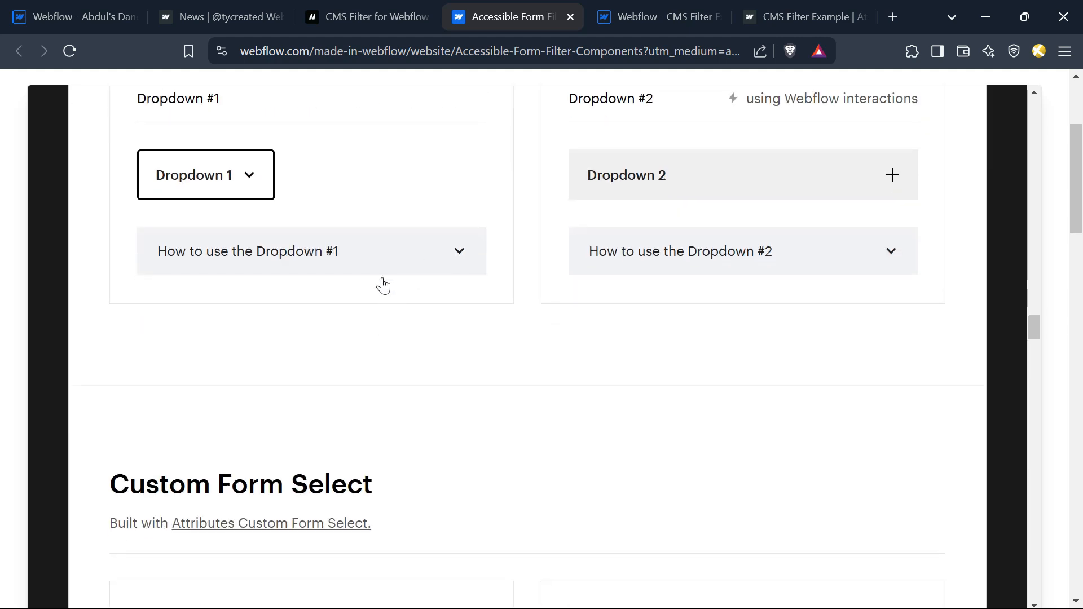
{"action": "scroll", "coordinate": [406, 350], "scroll_direction": "down", "scroll_amount": 5}
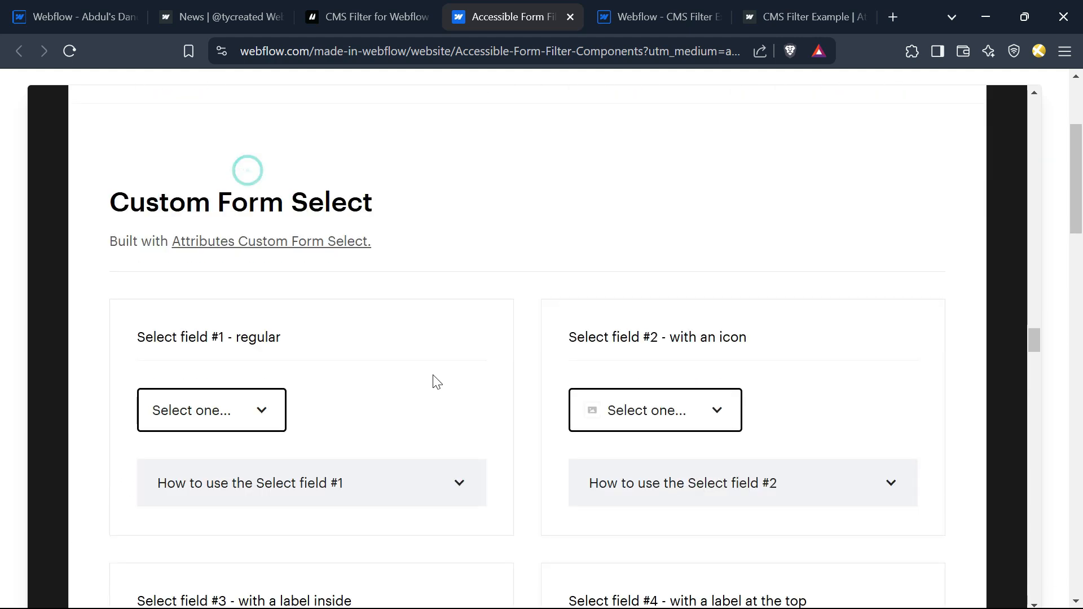
{"action": "left_click", "coordinate": [204, 419]}
{"action": "left_click", "coordinate": [515, 190]}
{"action": "scroll", "coordinate": [449, 372], "scroll_direction": "down", "scroll_amount": 18}
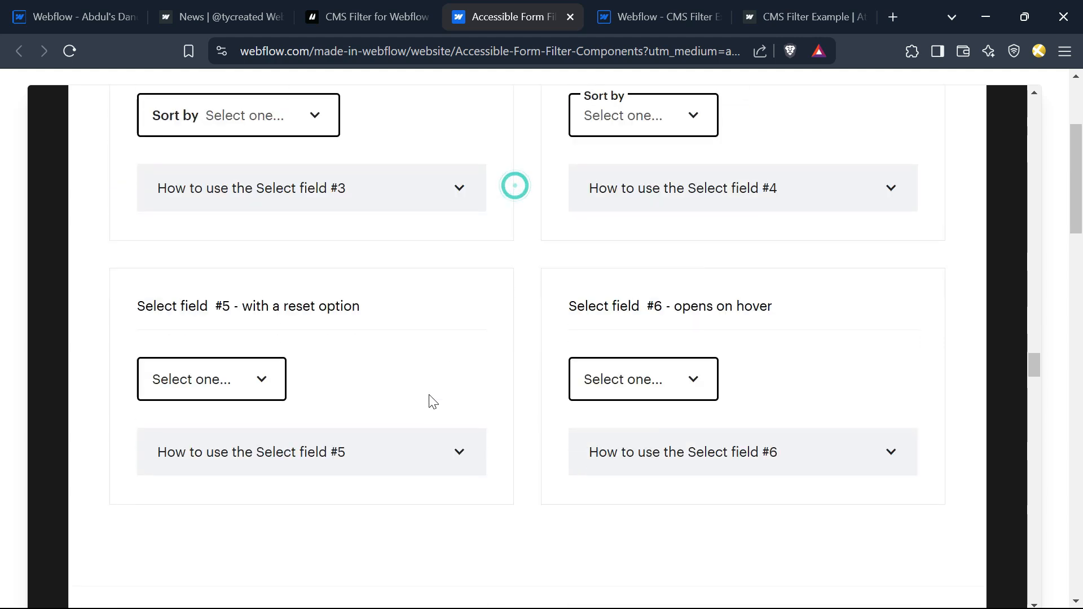
{"action": "scroll", "coordinate": [339, 410], "scroll_direction": "down", "scroll_amount": 5}
{"action": "scroll", "coordinate": [361, 404], "scroll_direction": "down", "scroll_amount": 10}
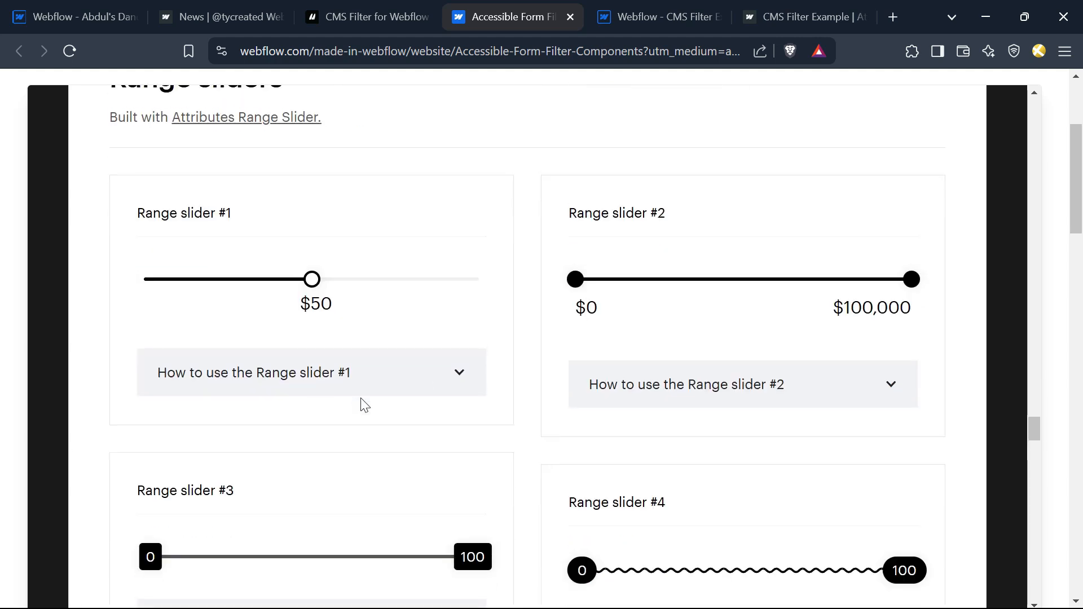
Examine the range slider and tag components in the accessible form filter kit, trying the handle of Range slider #1.
{"action": "scroll", "coordinate": [355, 416], "scroll_direction": "up", "scroll_amount": 7}
{"action": "scroll", "coordinate": [355, 416], "scroll_direction": "down", "scroll_amount": 5}
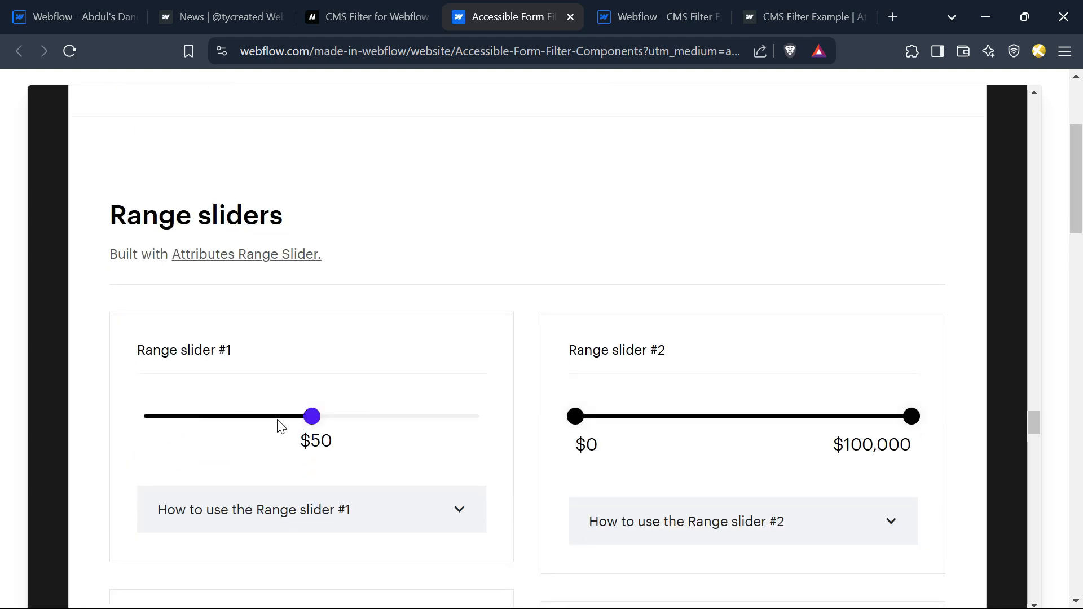
{"action": "left_click_drag", "start_coordinate": [280, 427], "coordinate": [497, 417]}
{"action": "scroll", "coordinate": [455, 283], "scroll_direction": "down", "scroll_amount": 7}
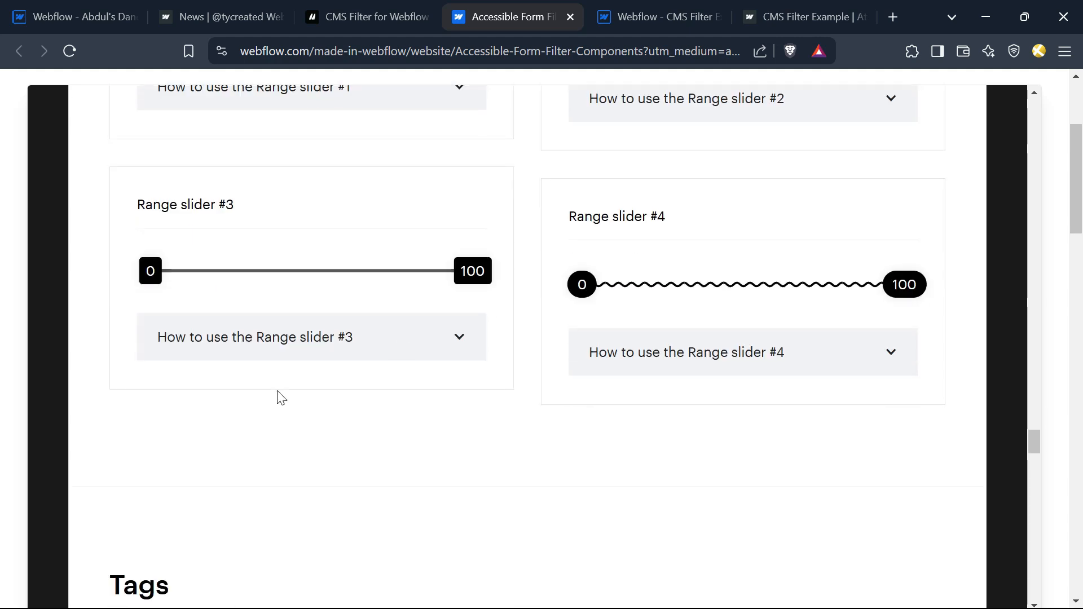
{"action": "scroll", "coordinate": [281, 398], "scroll_direction": "down", "scroll_amount": 7}
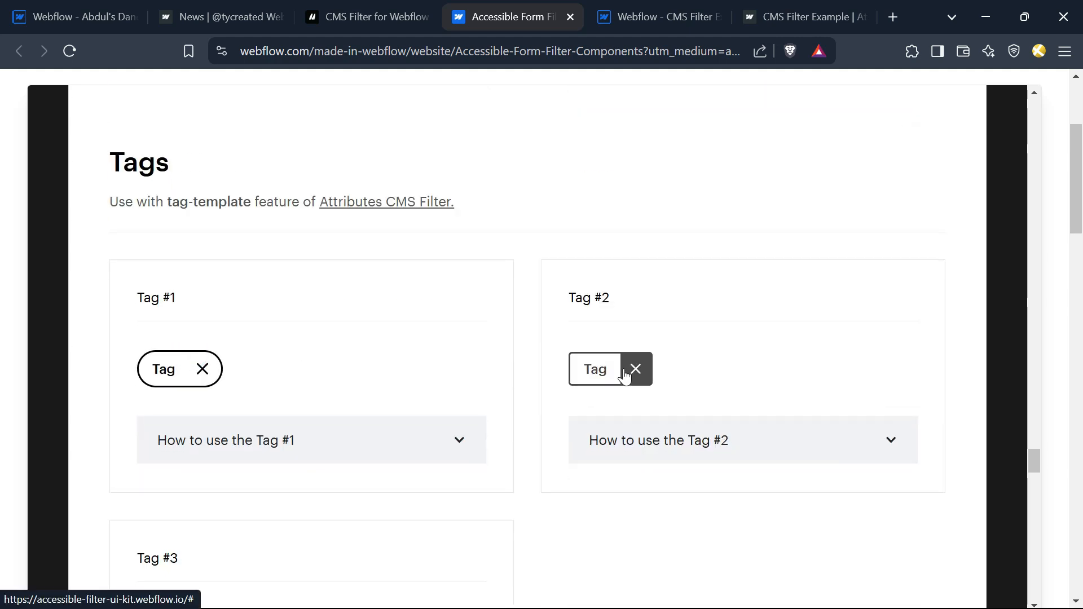
{"action": "scroll", "coordinate": [191, 363], "scroll_direction": "down", "scroll_amount": 5}
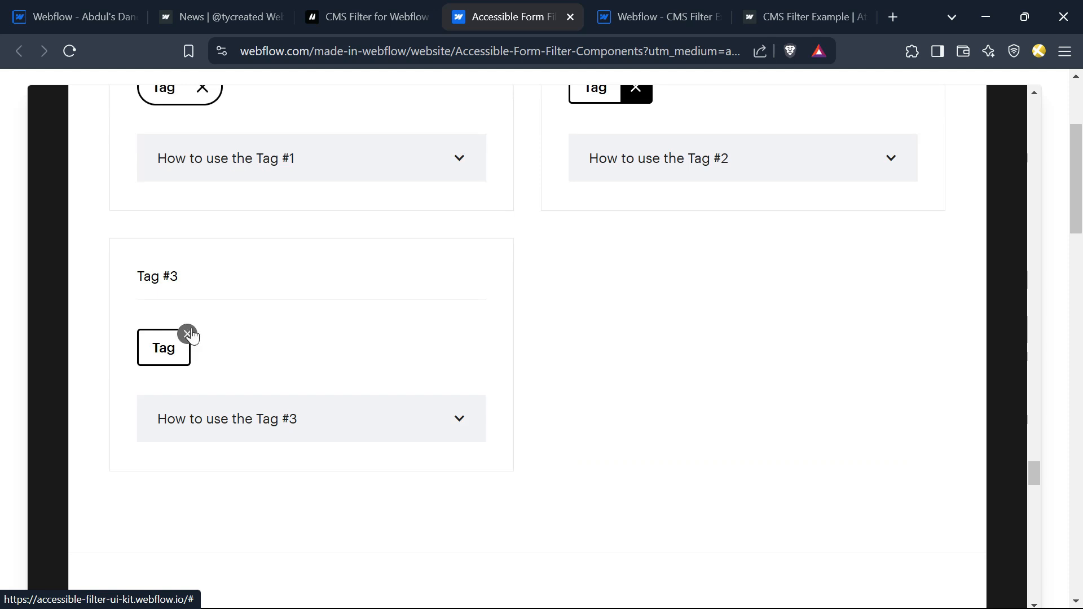
{"action": "scroll", "coordinate": [321, 375], "scroll_direction": "down", "scroll_amount": 2}
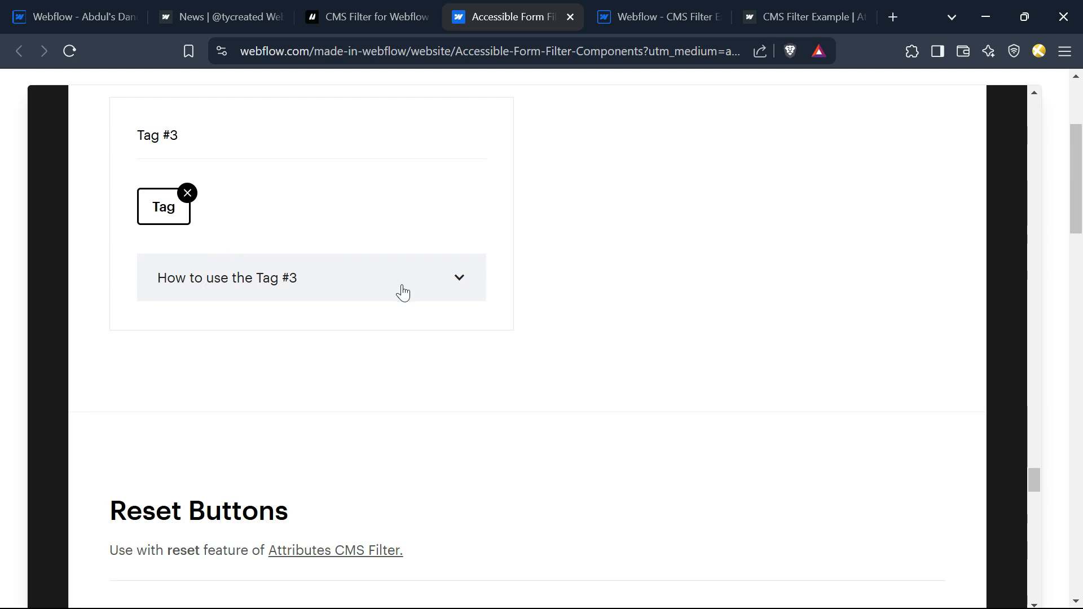
Switch to the Finsweet CMS Filter documentation and collapse the FILTERS and LIST entries of the minimum setup.
{"action": "left_click", "coordinate": [349, 14]}
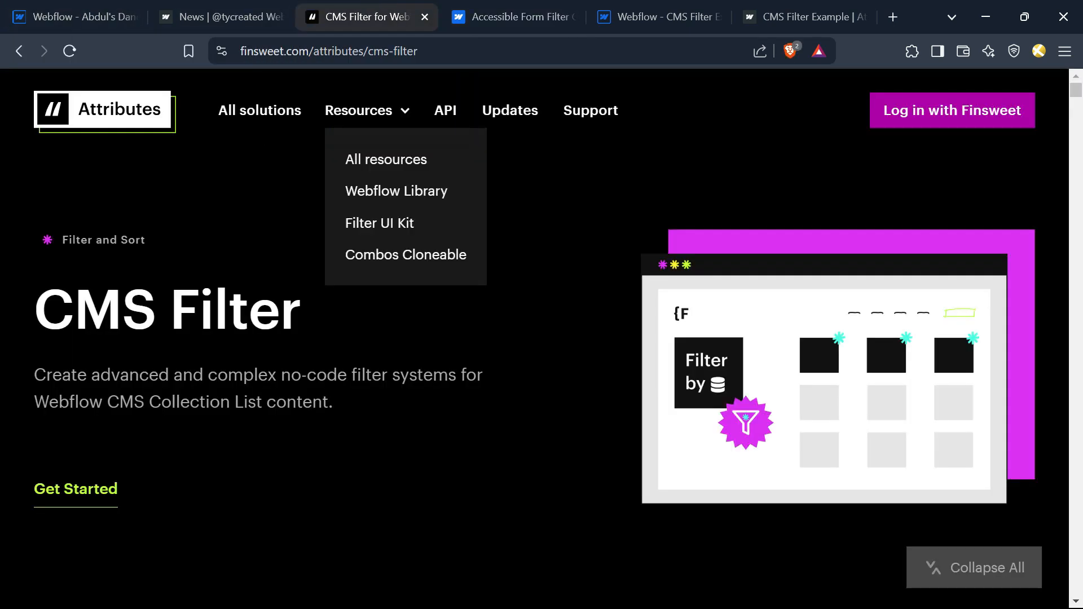
{"action": "scroll", "coordinate": [226, 247], "scroll_direction": "down", "scroll_amount": 20}
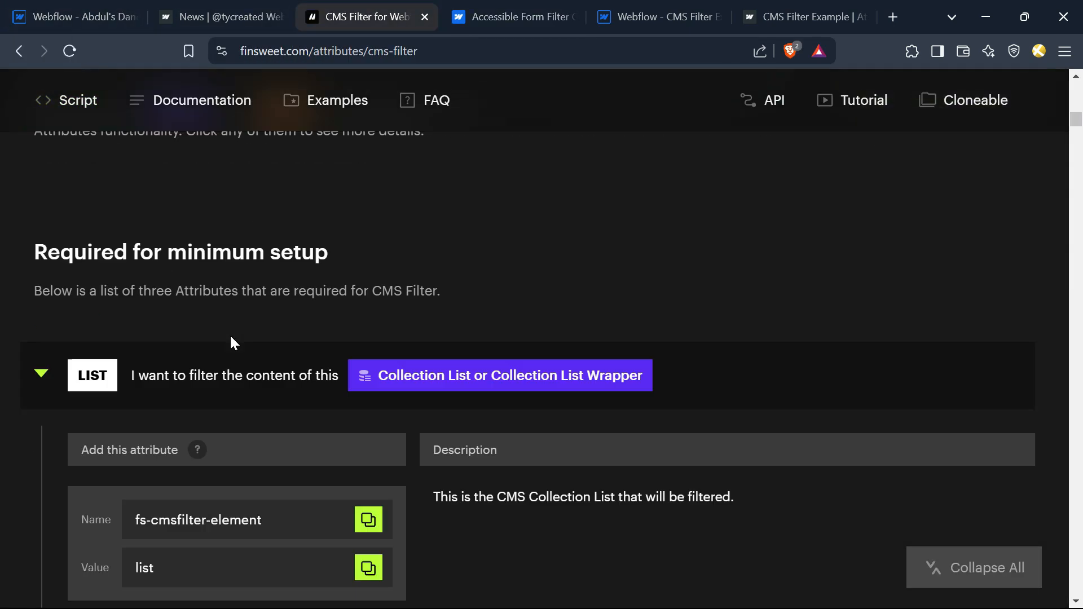
{"action": "scroll", "coordinate": [229, 347], "scroll_direction": "down", "scroll_amount": 5}
{"action": "scroll", "coordinate": [113, 316], "scroll_direction": "up", "scroll_amount": 3}
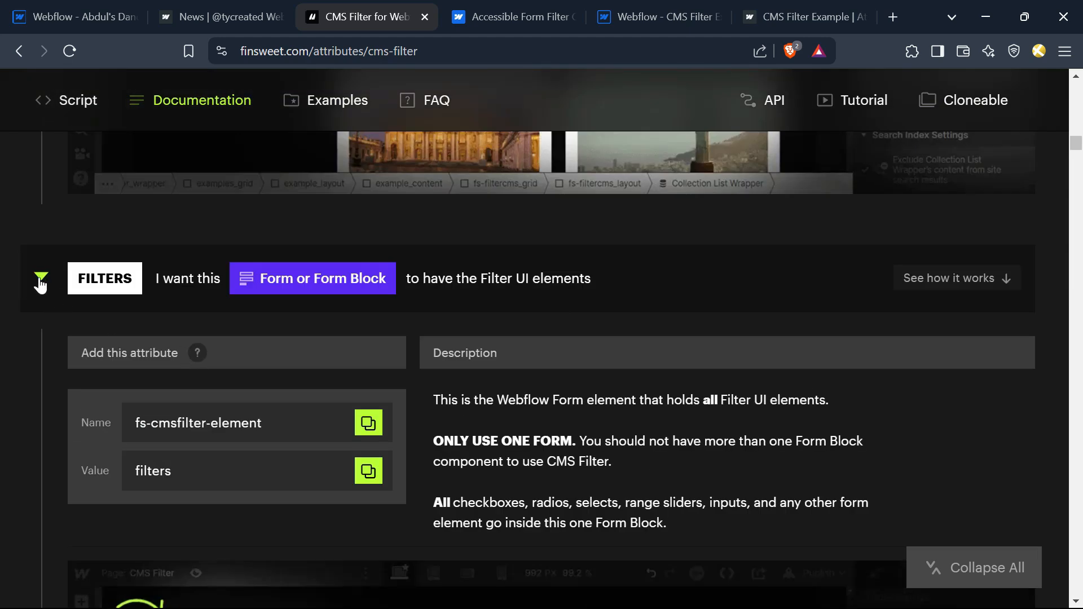
{"action": "left_click", "coordinate": [39, 276]}
{"action": "scroll", "coordinate": [107, 316], "scroll_direction": "up", "scroll_amount": 8}
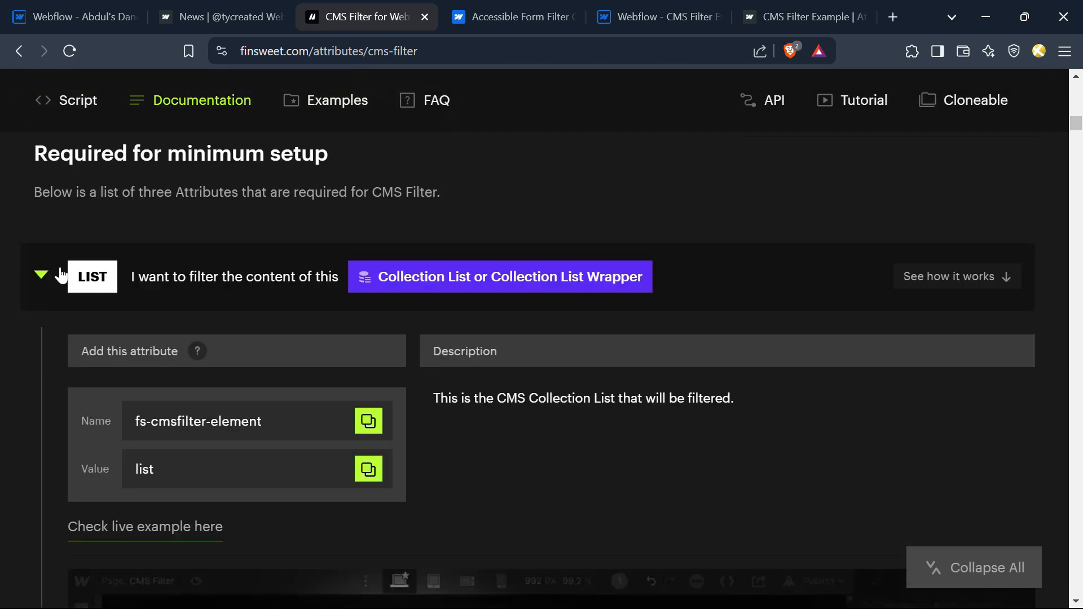
{"action": "left_click", "coordinate": [47, 271]}
{"action": "scroll", "coordinate": [51, 275], "scroll_direction": "down", "scroll_amount": 10}
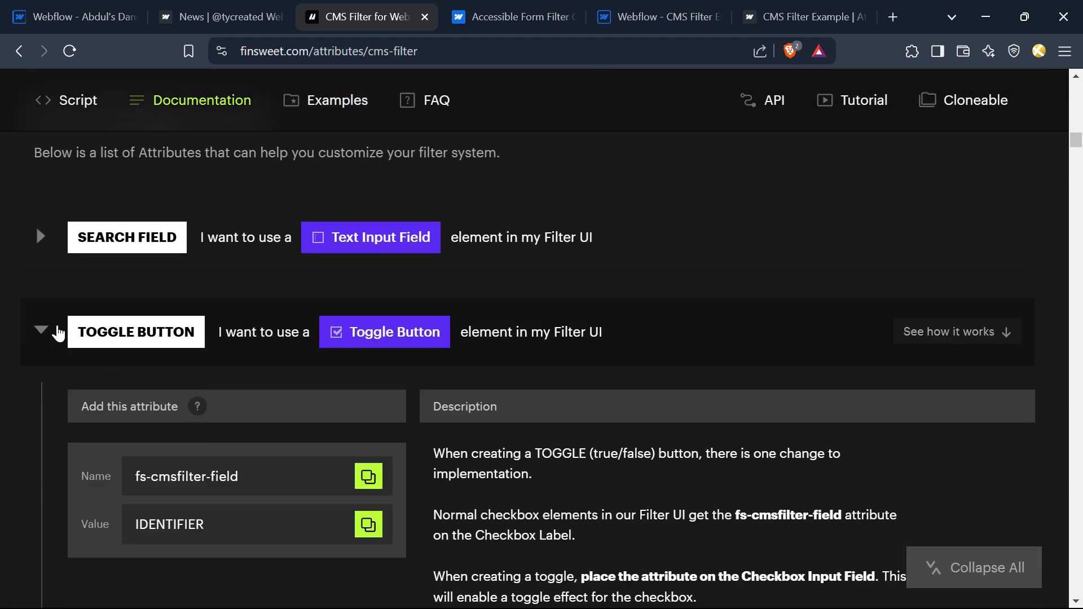
Collapse the TOGGLE BUTTON entry, then expand the SUBMIT BUTTON entry to check its requirements and collapse it again.
{"action": "left_click", "coordinate": [40, 333]}
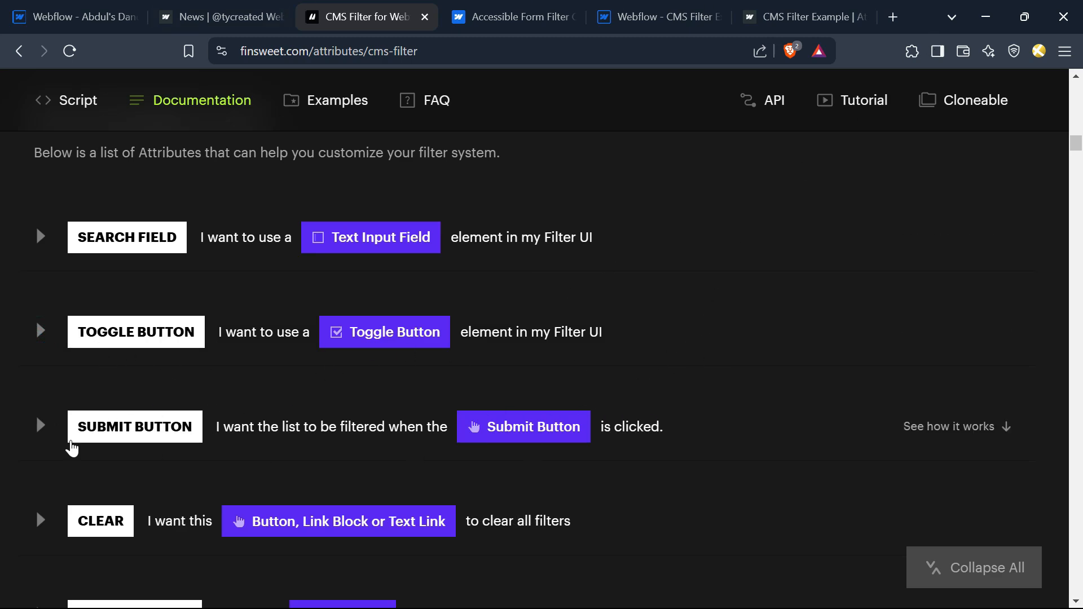
{"action": "left_click", "coordinate": [39, 426]}
{"action": "scroll", "coordinate": [50, 176], "scroll_direction": "up", "scroll_amount": 2}
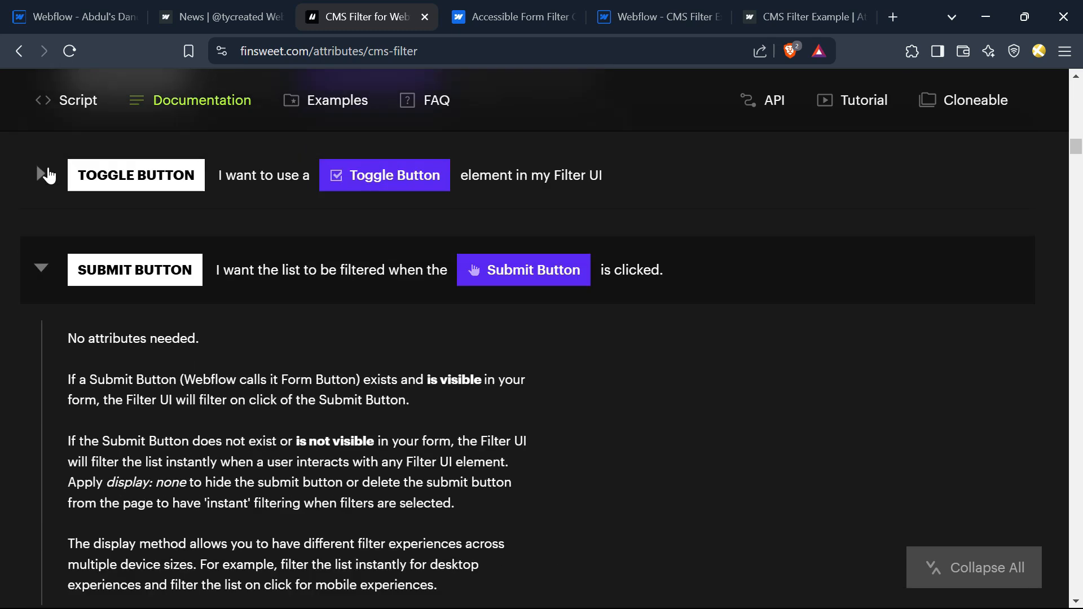
{"action": "left_click", "coordinate": [42, 282]}
{"action": "scroll", "coordinate": [145, 285], "scroll_direction": "down", "scroll_amount": 2}
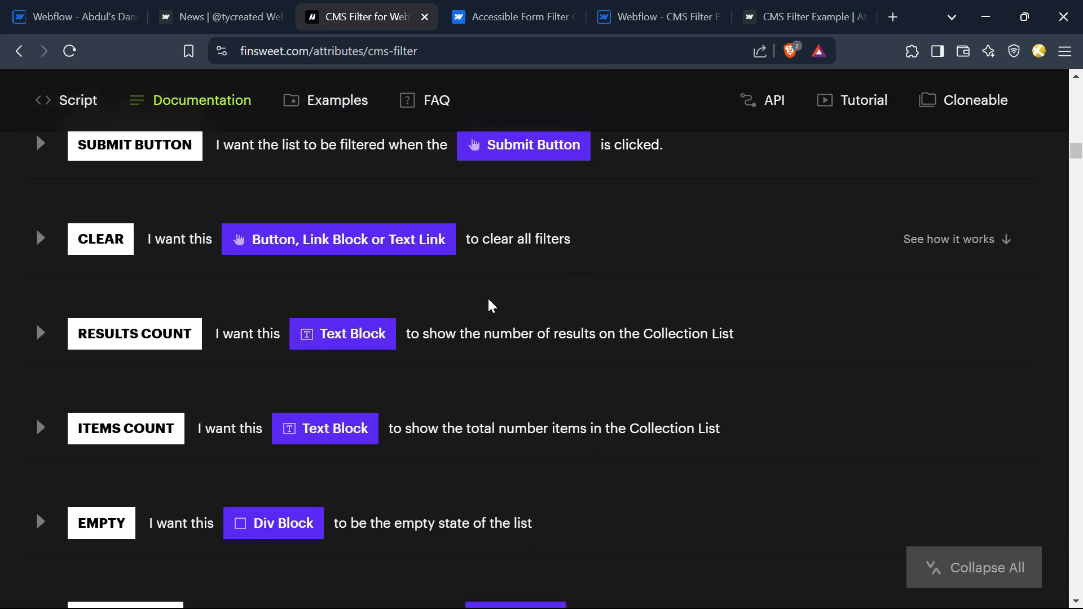
Expand the EMPTY entry and examine its attribute name, value, description and example image.
{"action": "scroll", "coordinate": [572, 424], "scroll_direction": "down", "scroll_amount": 2}
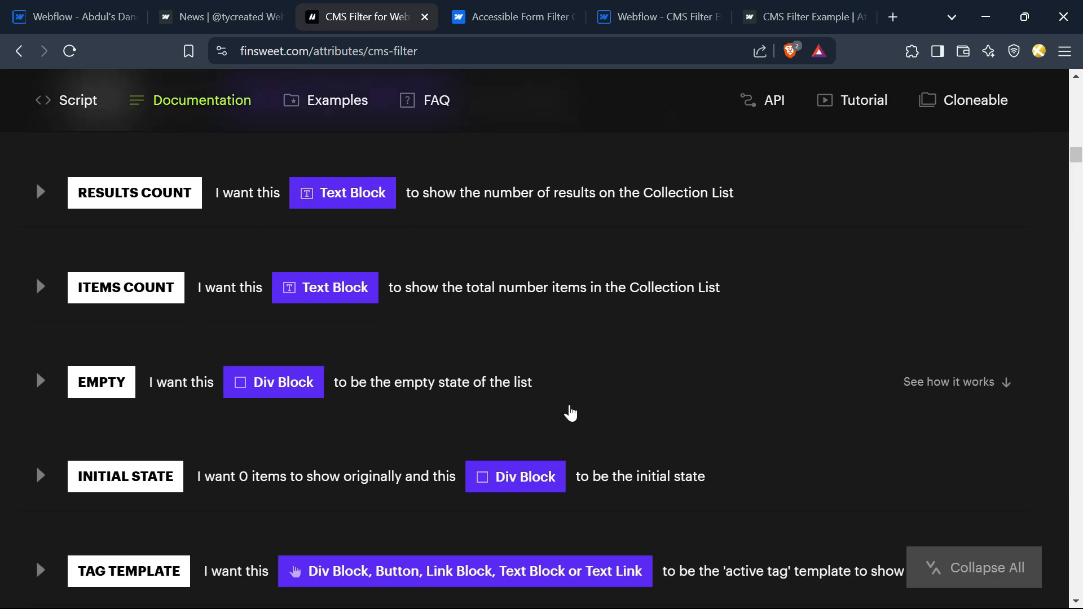
{"action": "left_click", "coordinate": [42, 383]}
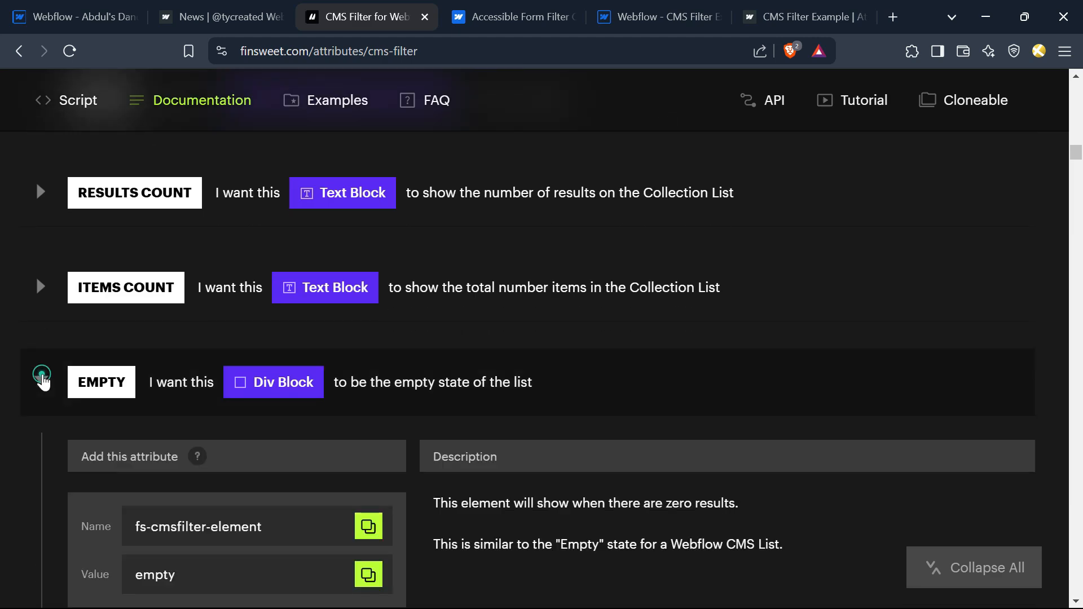
{"action": "scroll", "coordinate": [358, 334], "scroll_direction": "down", "scroll_amount": 7}
{"action": "scroll", "coordinate": [423, 339], "scroll_direction": "down", "scroll_amount": 1}
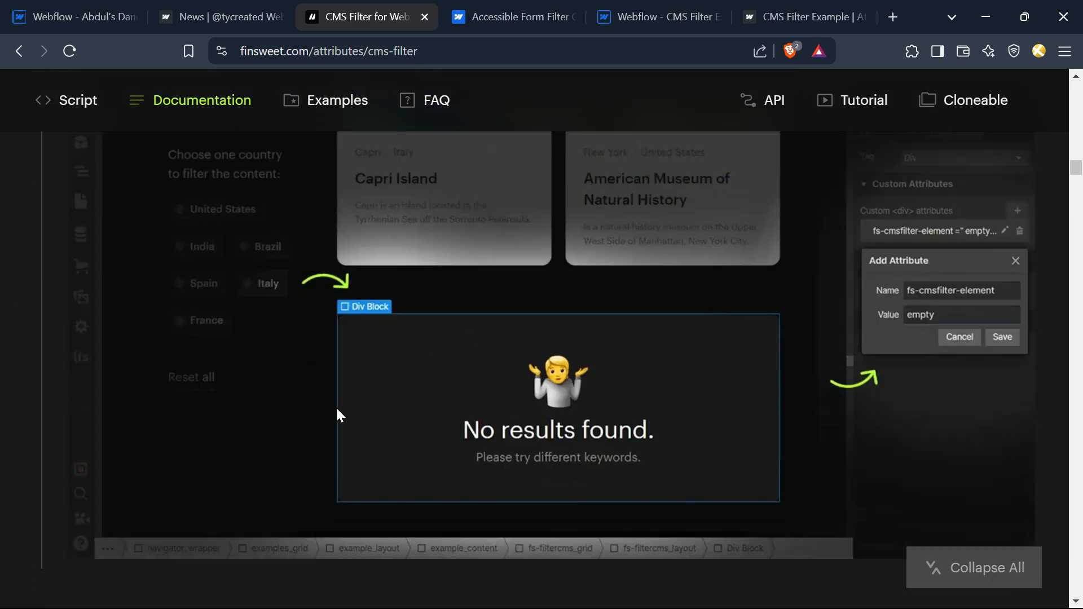
{"action": "scroll", "coordinate": [557, 453], "scroll_direction": "up", "scroll_amount": 4}
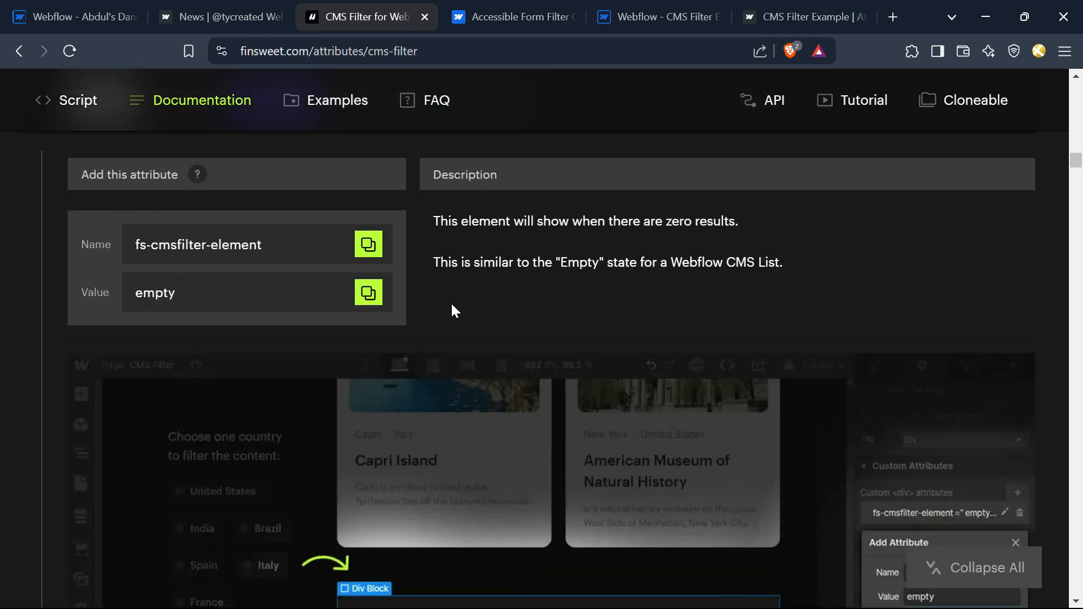
{"action": "scroll", "coordinate": [677, 395], "scroll_direction": "down", "scroll_amount": 2}
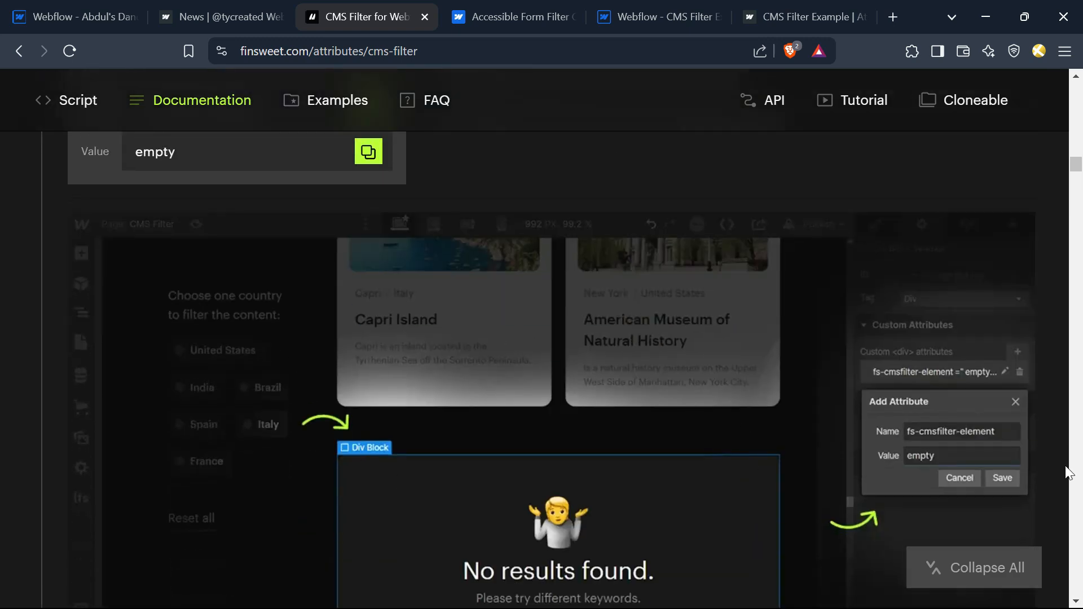
Switch to the published RouteX visa page and filter the list by Canada, France, Germany and Ratio:100%.
{"action": "left_click", "coordinate": [223, 16]}
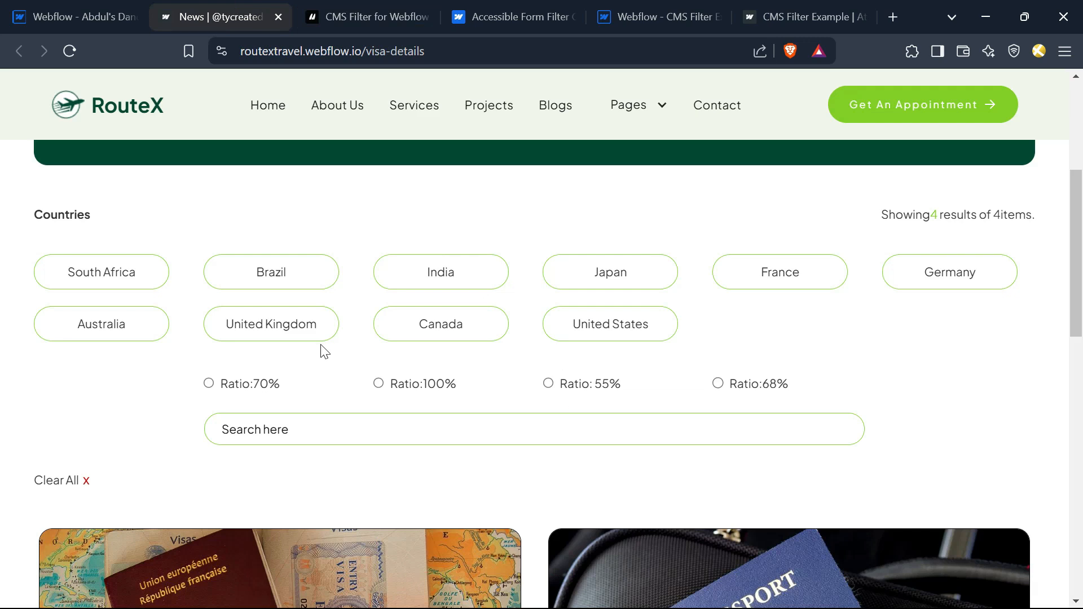
{"action": "left_click", "coordinate": [469, 333]}
{"action": "left_click", "coordinate": [757, 283]}
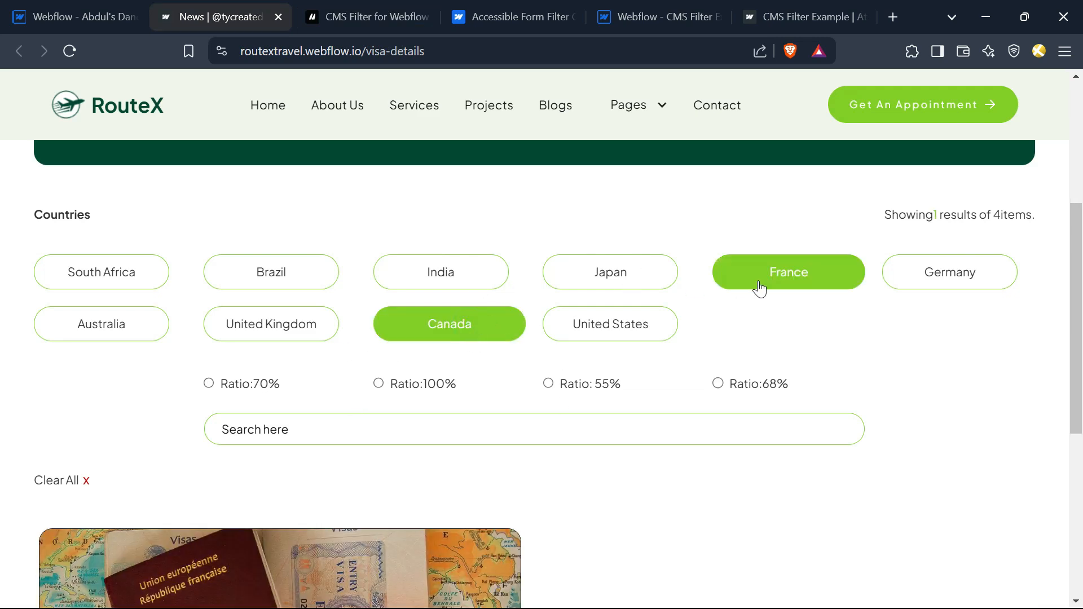
{"action": "left_click", "coordinate": [941, 282]}
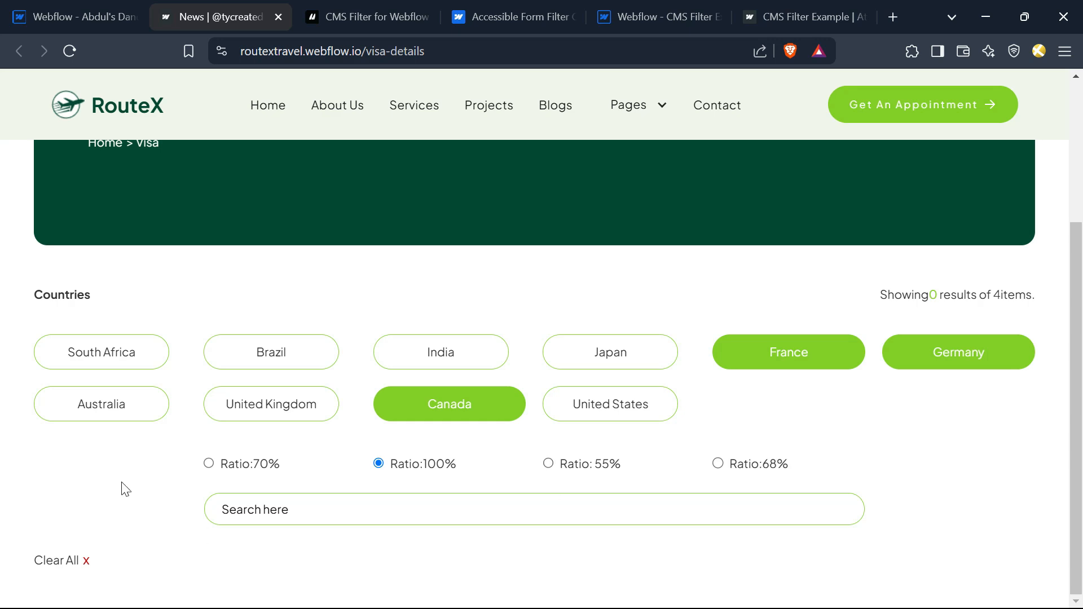
Return to the CMS Filter documentation, review the EMPTY entry's example and collapse the entry.
{"action": "left_click", "coordinate": [350, 7]}
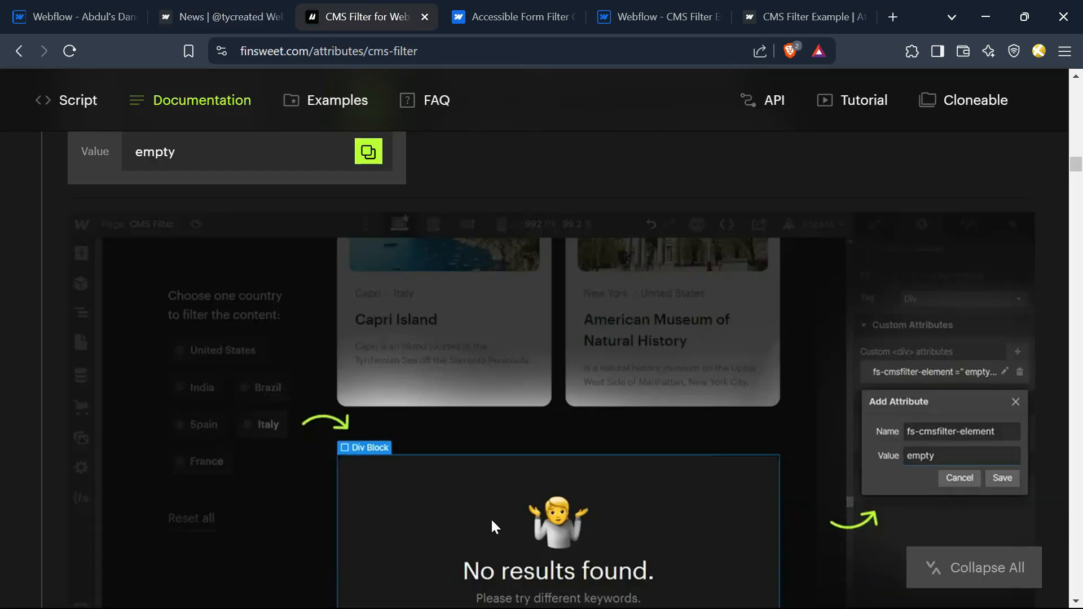
{"action": "scroll", "coordinate": [485, 525], "scroll_direction": "down", "scroll_amount": 3}
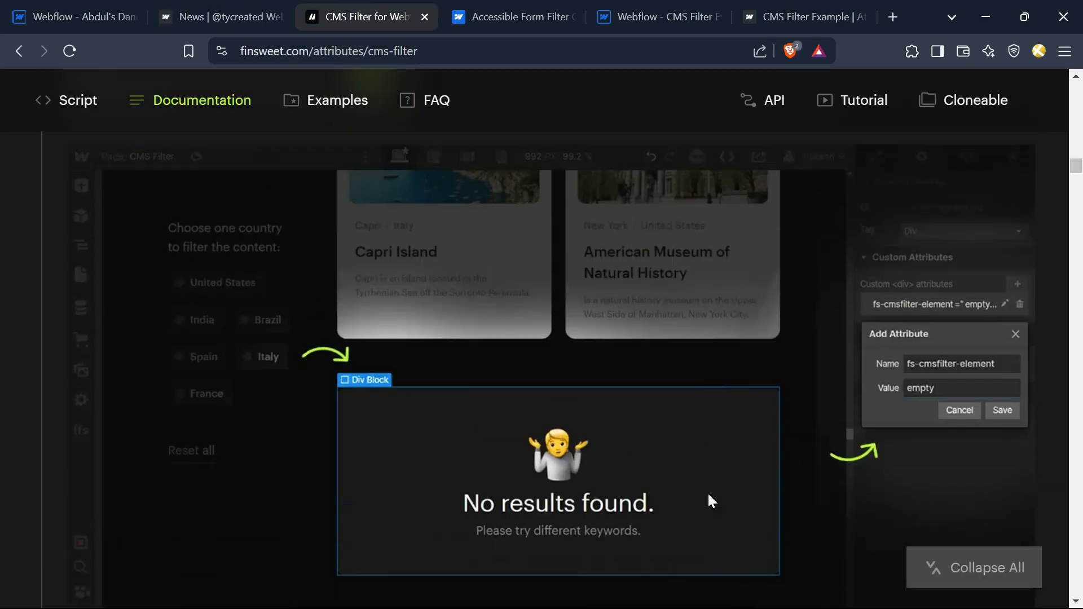
{"action": "scroll", "coordinate": [709, 496], "scroll_direction": "up", "scroll_amount": 6}
{"action": "scroll", "coordinate": [864, 462], "scroll_direction": "up", "scroll_amount": 1}
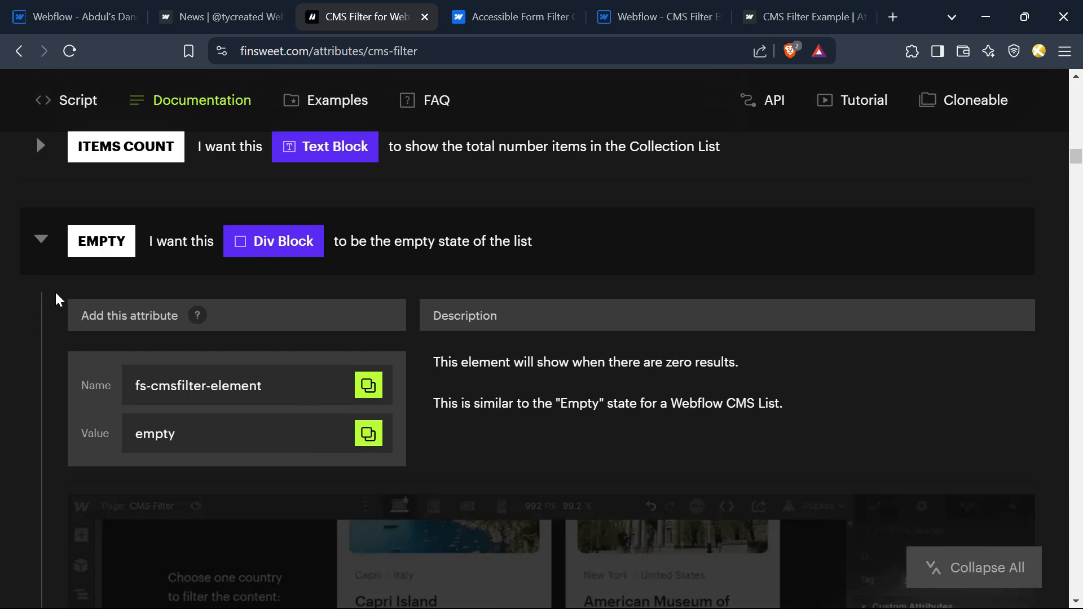
{"action": "left_click", "coordinate": [41, 243]}
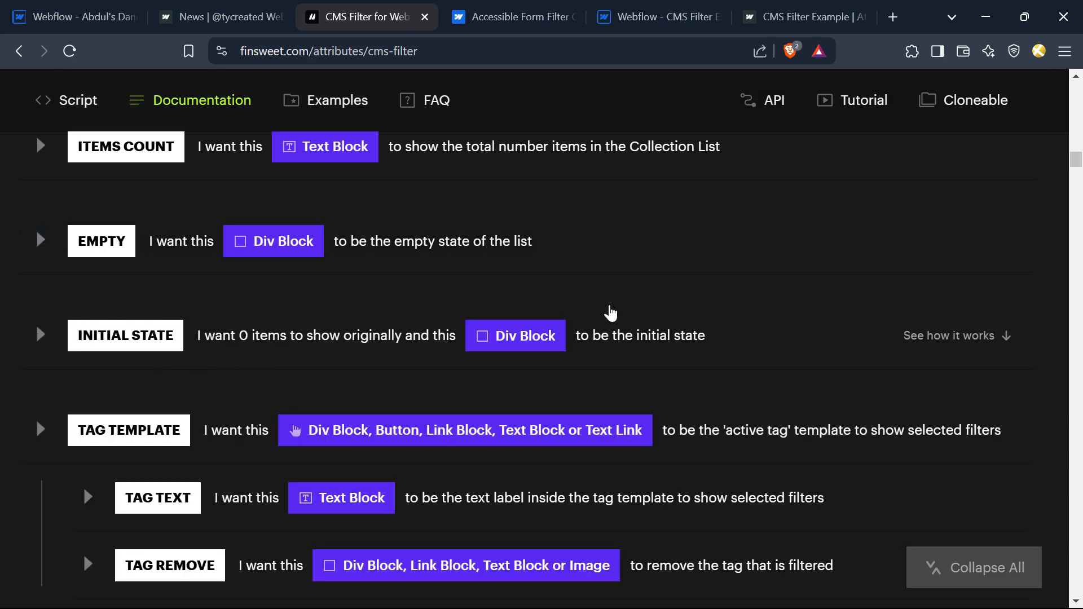
{"action": "scroll", "coordinate": [610, 313], "scroll_direction": "down", "scroll_amount": 2}
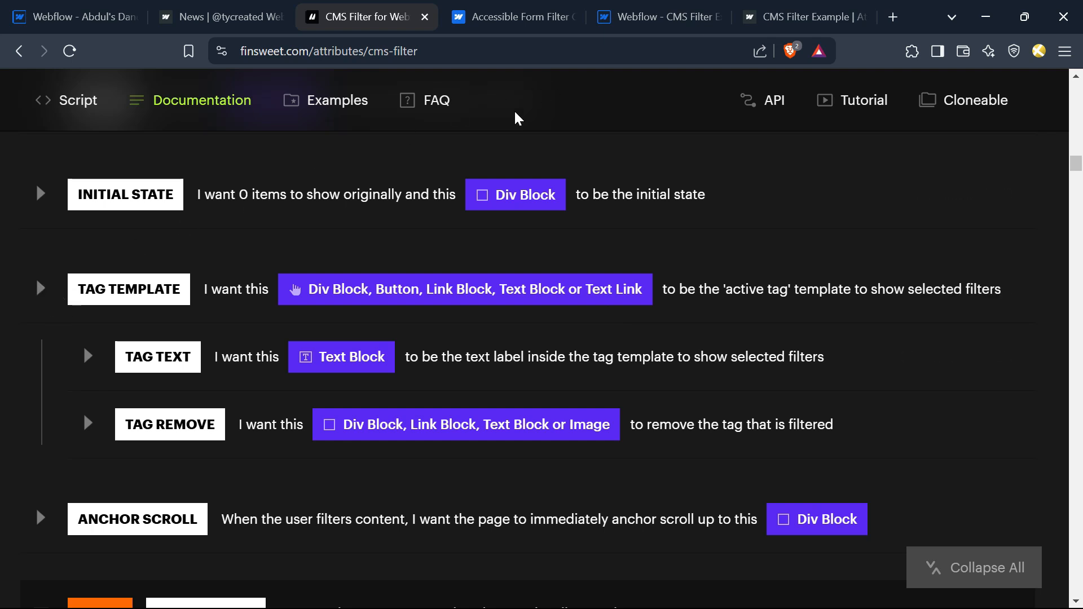
Switch to the CMS Filter example site and add Honda, Ford and Chevrolet to the Makes filter.
{"action": "left_click", "coordinate": [772, 11]}
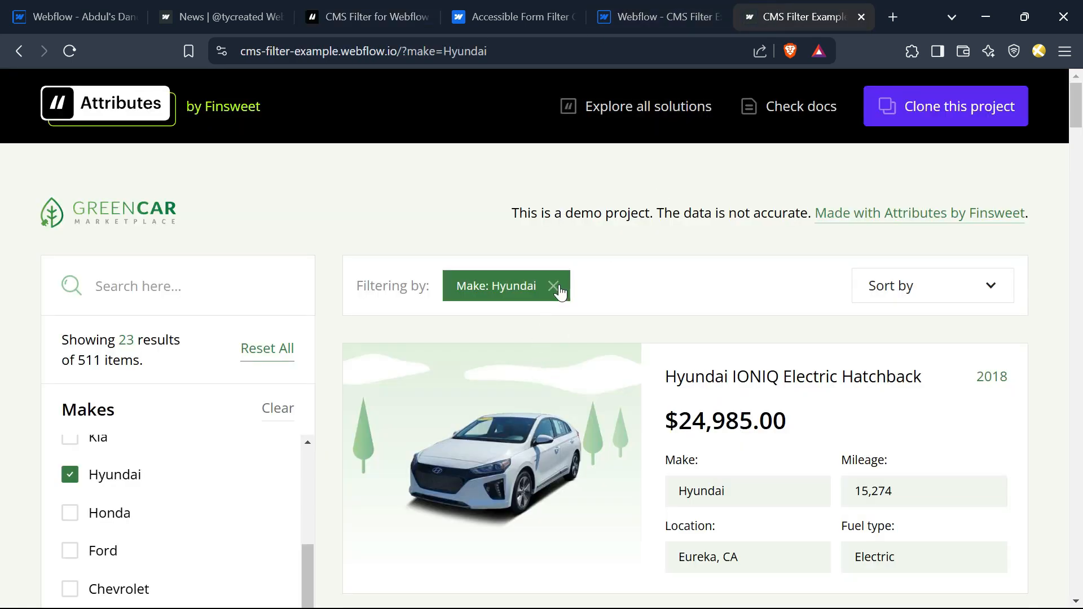
{"action": "scroll", "coordinate": [146, 457], "scroll_direction": "down", "scroll_amount": 1}
{"action": "left_click", "coordinate": [71, 484]}
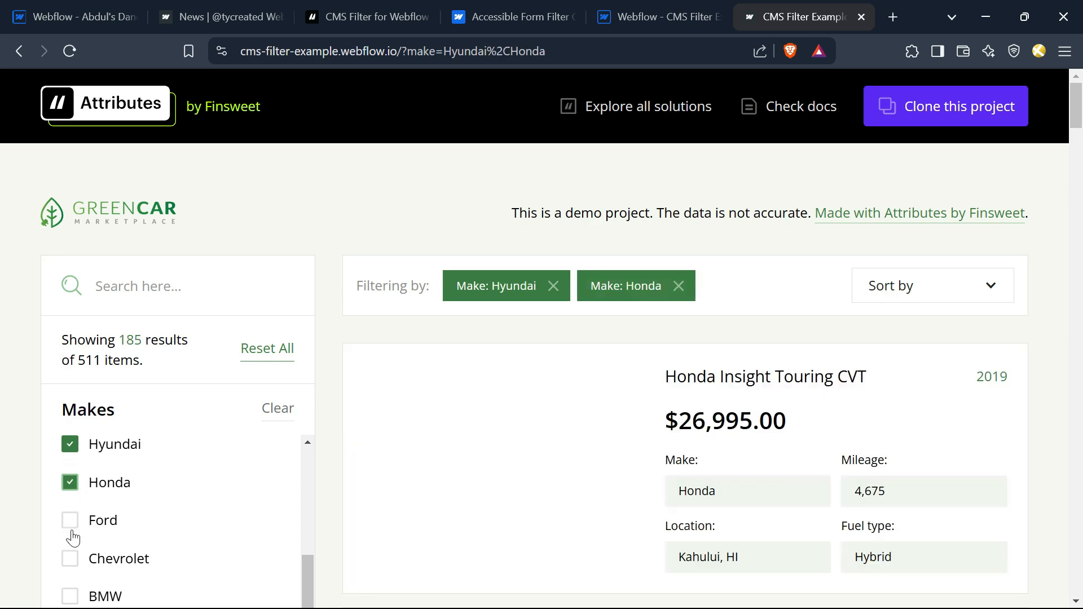
{"action": "left_click", "coordinate": [70, 520]}
{"action": "left_click", "coordinate": [70, 558]}
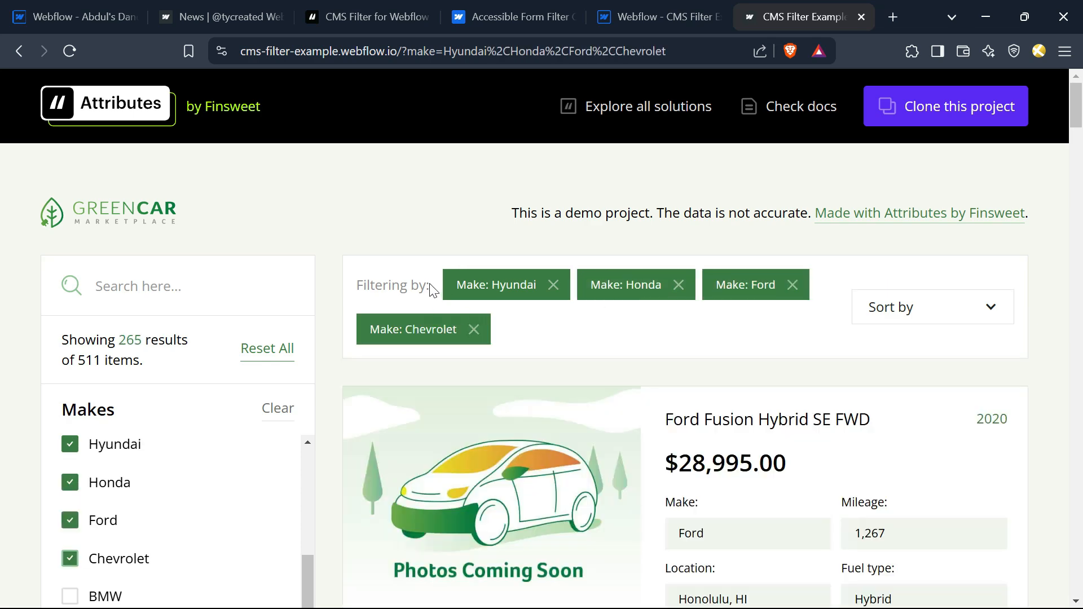
Remove the Chevrolet, Hyundai, Honda and Ford filters through their active tags above the car list.
{"action": "left_click", "coordinate": [478, 327]}
{"action": "left_click", "coordinate": [556, 281]}
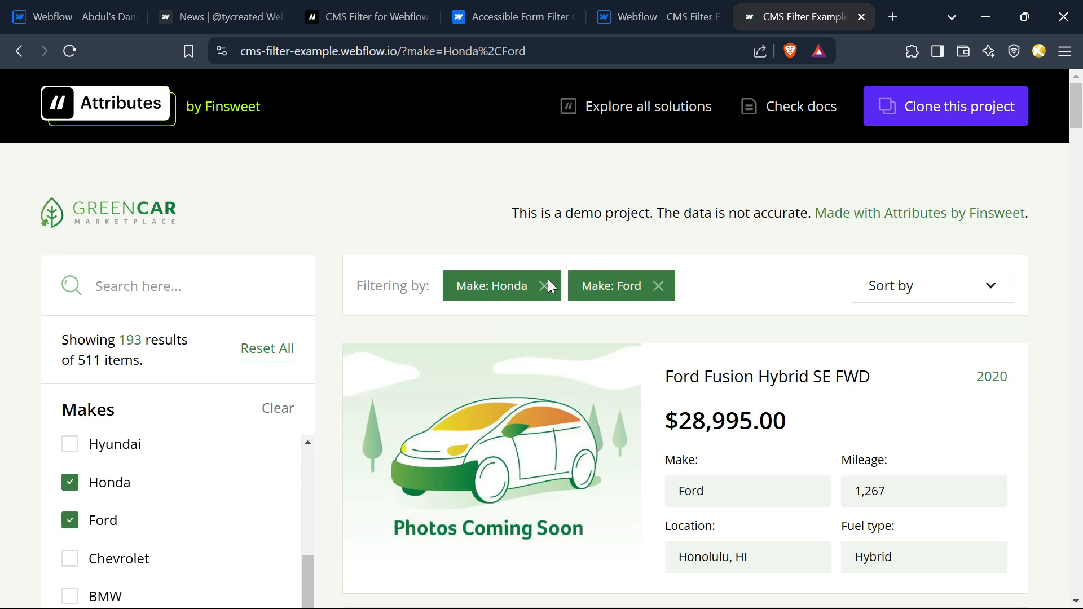
{"action": "left_click", "coordinate": [544, 286]}
{"action": "left_click", "coordinate": [539, 287]}
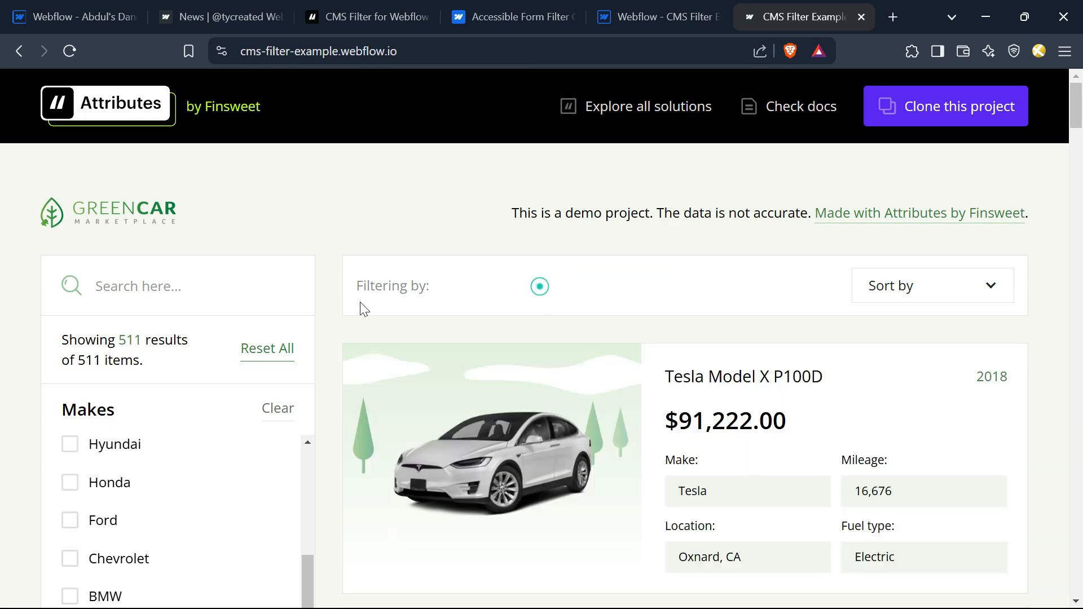
Return to the CMS Filter documentation and expand the TAG TEMPLATE and TAG TEXT entries to examine their attributes.
{"action": "key", "text": "ctrl+3"}
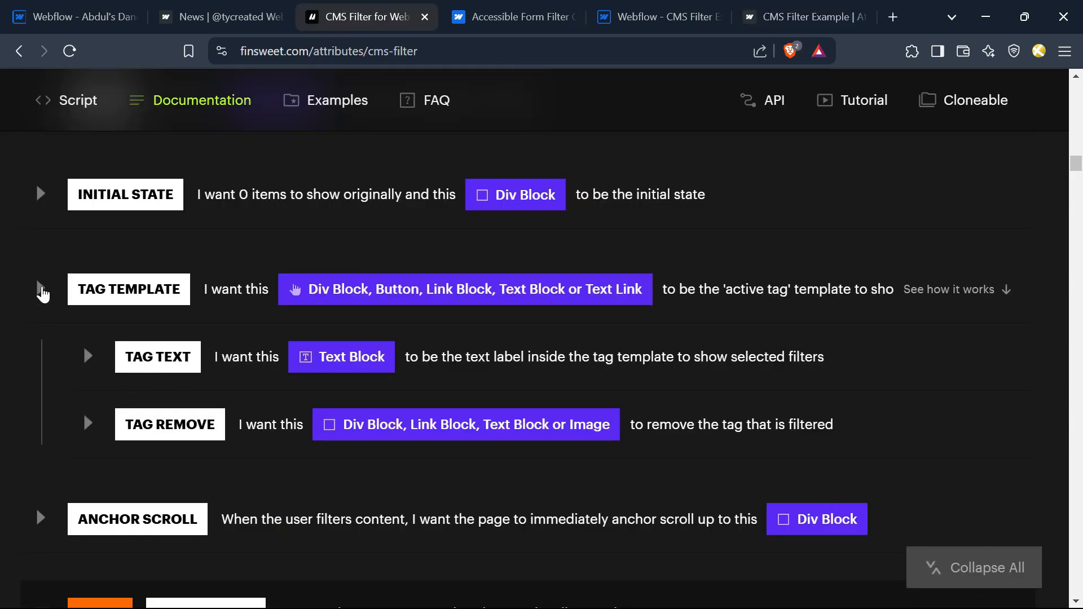
{"action": "left_click", "coordinate": [35, 289]}
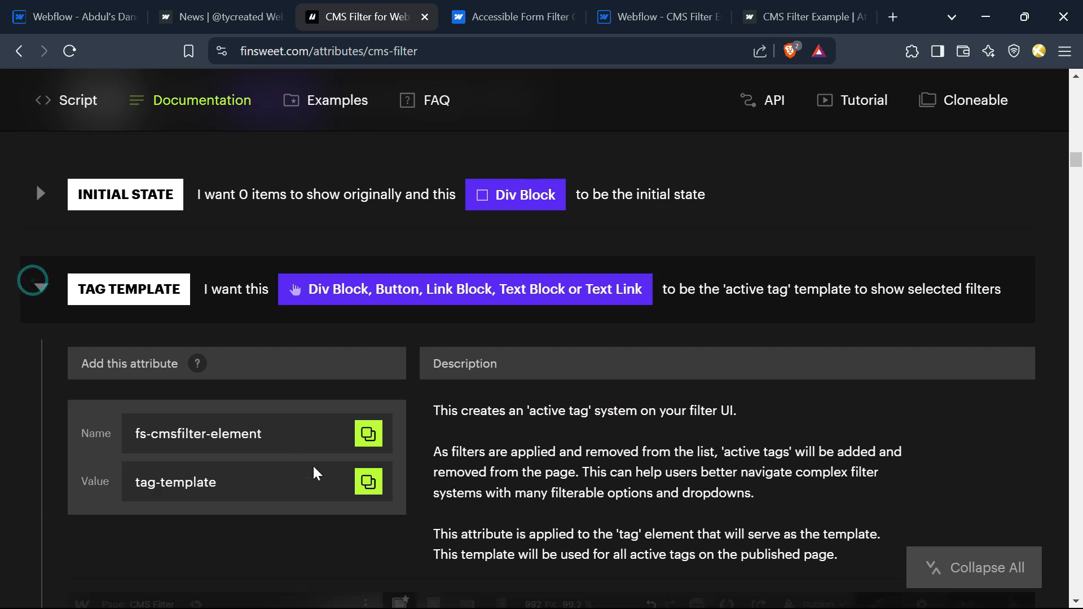
{"action": "scroll", "coordinate": [322, 451], "scroll_direction": "down", "scroll_amount": 15}
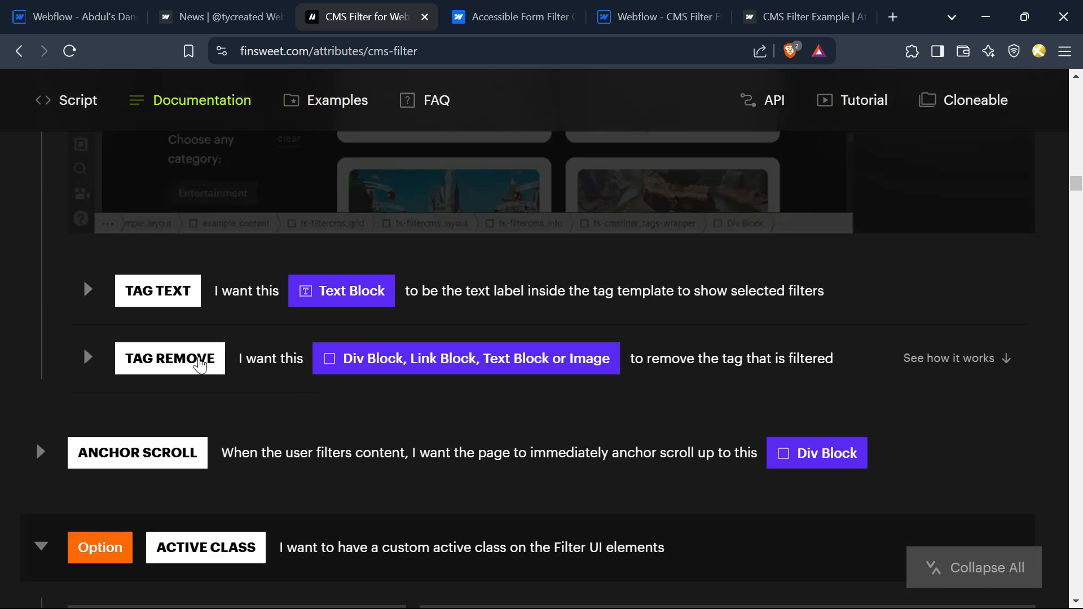
{"action": "left_click", "coordinate": [81, 290]}
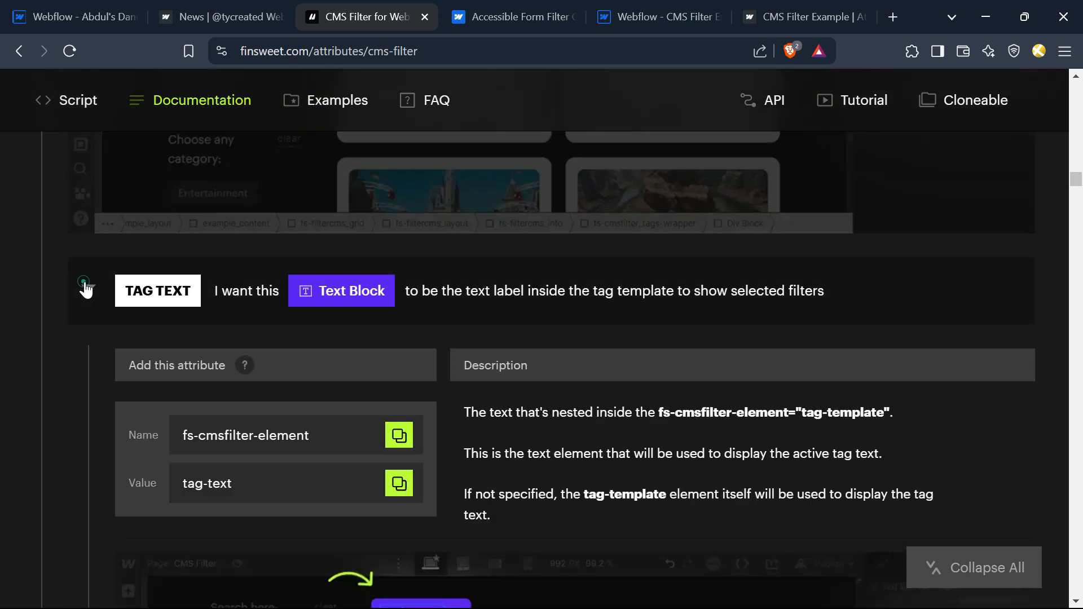
Examine the TAG TEXT example and expand the TAG REMOVE entry to read its attribute and description.
{"action": "scroll", "coordinate": [406, 479], "scroll_direction": "down", "scroll_amount": 4}
{"action": "scroll", "coordinate": [226, 371], "scroll_direction": "down", "scroll_amount": 5}
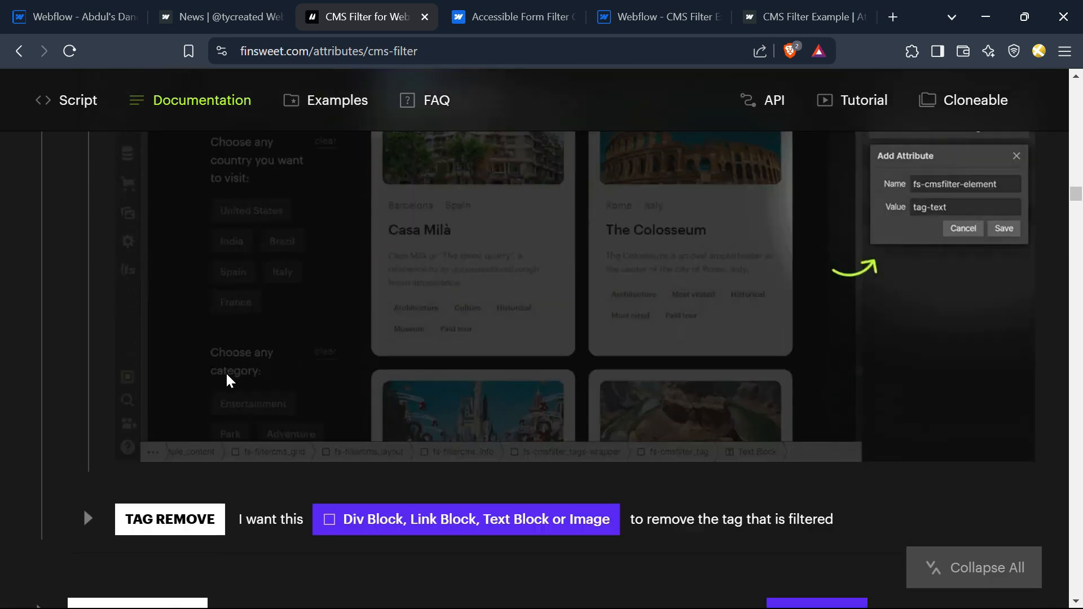
{"action": "scroll", "coordinate": [311, 351], "scroll_direction": "up", "scroll_amount": 2}
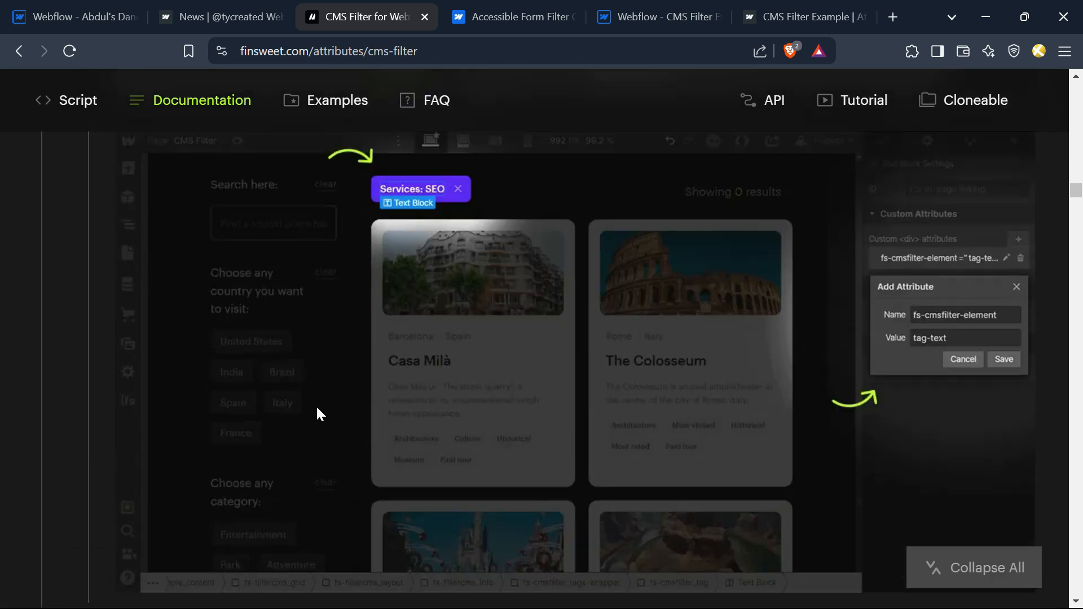
{"action": "scroll", "coordinate": [317, 409], "scroll_direction": "down", "scroll_amount": 5}
{"action": "left_click", "coordinate": [84, 367]}
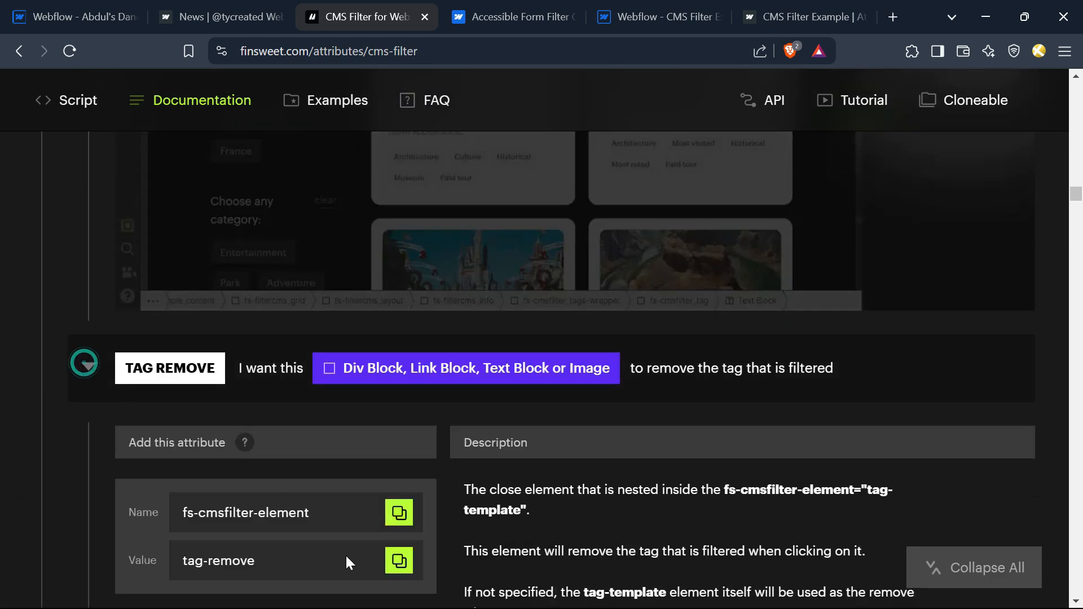
{"action": "scroll", "coordinate": [305, 480], "scroll_direction": "down", "scroll_amount": 5}
{"action": "scroll", "coordinate": [255, 401], "scroll_direction": "up", "scroll_amount": 5}
Switch to the Webflow Designer and add a div block with the class tag-template inside the filter form.
{"action": "left_click", "coordinate": [91, 7]}
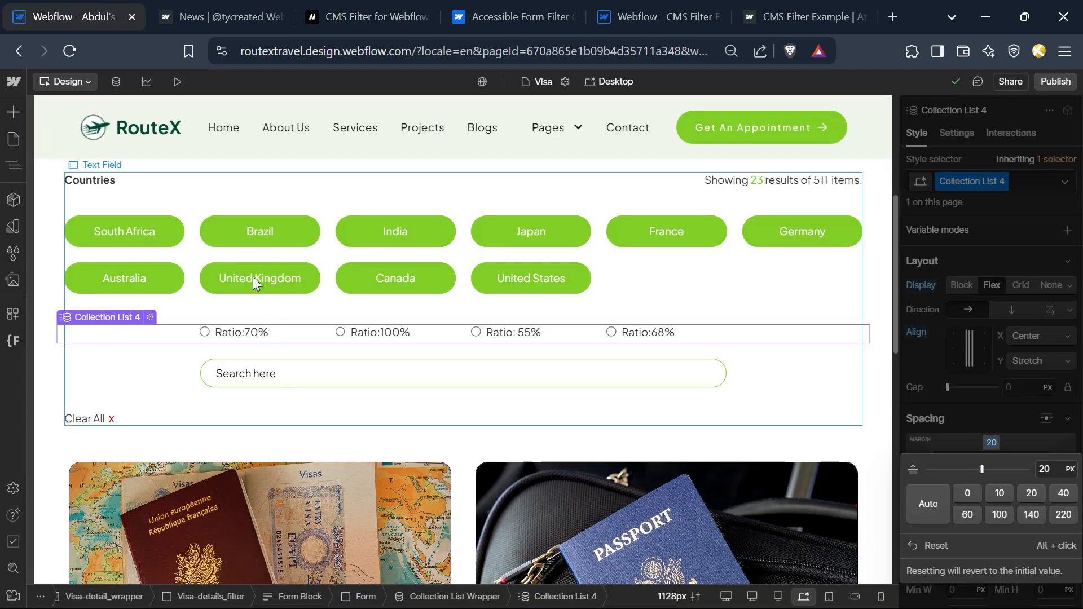
{"action": "left_click", "coordinate": [350, 597]}
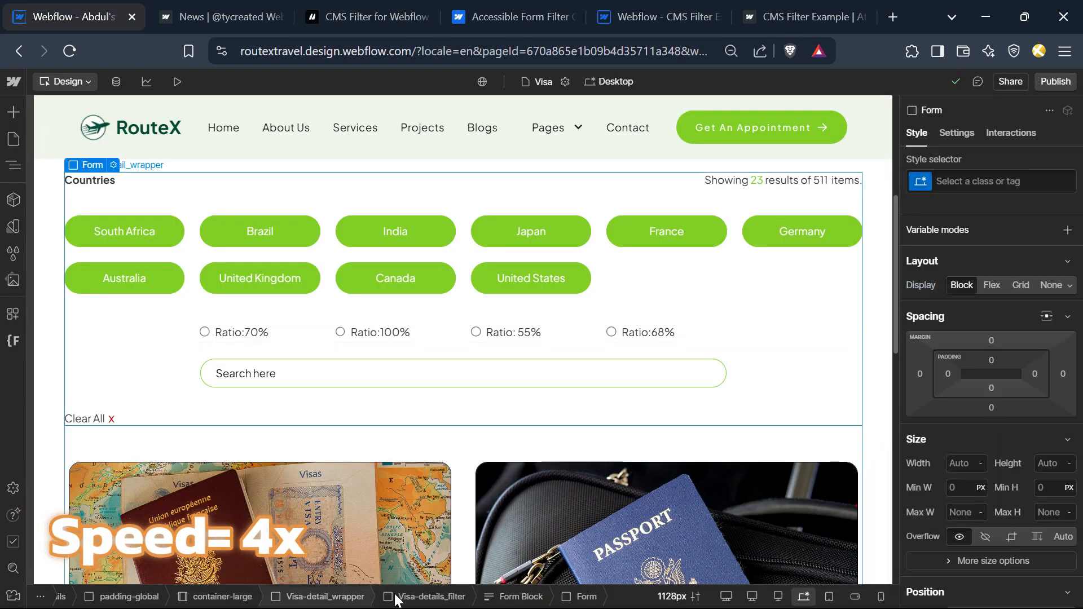
{"action": "key", "text": "ctrl+k"}
{"action": "type", "text": "div"}
{"action": "key", "text": "Return"}
{"action": "key", "text": "ctrl+Return"}
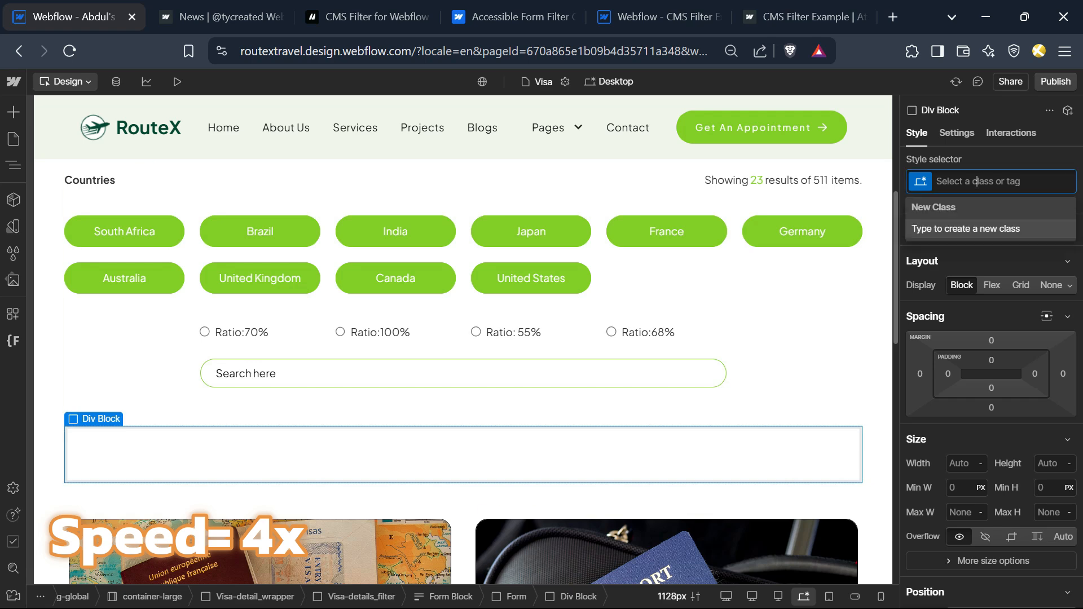
{"action": "type", "text": "tag-template"}
{"action": "key", "text": "Return"}
Set the tag-template's display to inline-flex and add a text block reading "Tags" inside it.
{"action": "left_click", "coordinate": [1060, 285]}
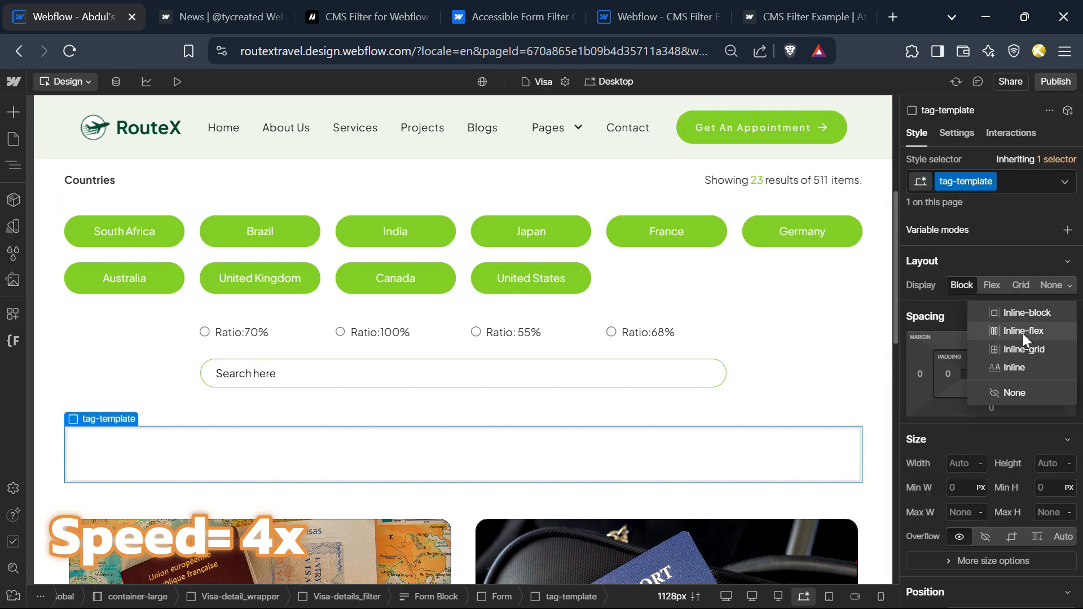
{"action": "left_click", "coordinate": [1023, 334]}
{"action": "key", "text": "ctrl+k"}
{"action": "key", "text": "Escape"}
{"action": "key", "text": "ctrl+k"}
{"action": "type", "text": "text"}
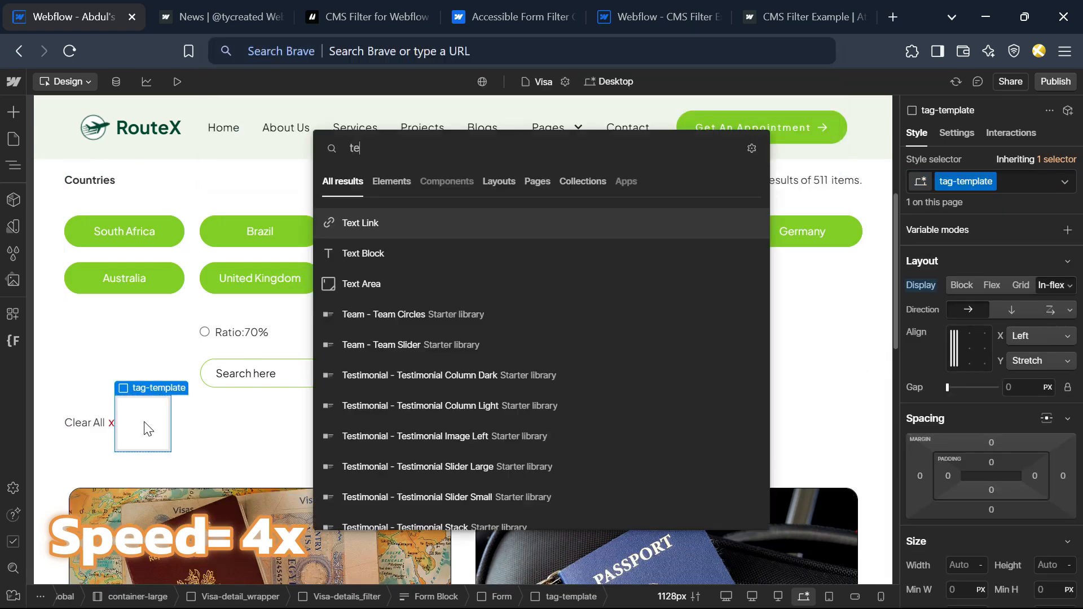
{"action": "left_click", "coordinate": [358, 251]}
{"action": "left_click", "coordinate": [971, 134]}
{"action": "left_click", "coordinate": [991, 373]}
{"action": "key", "text": "ctrl+a"}
{"action": "type", "text": "Tags"}
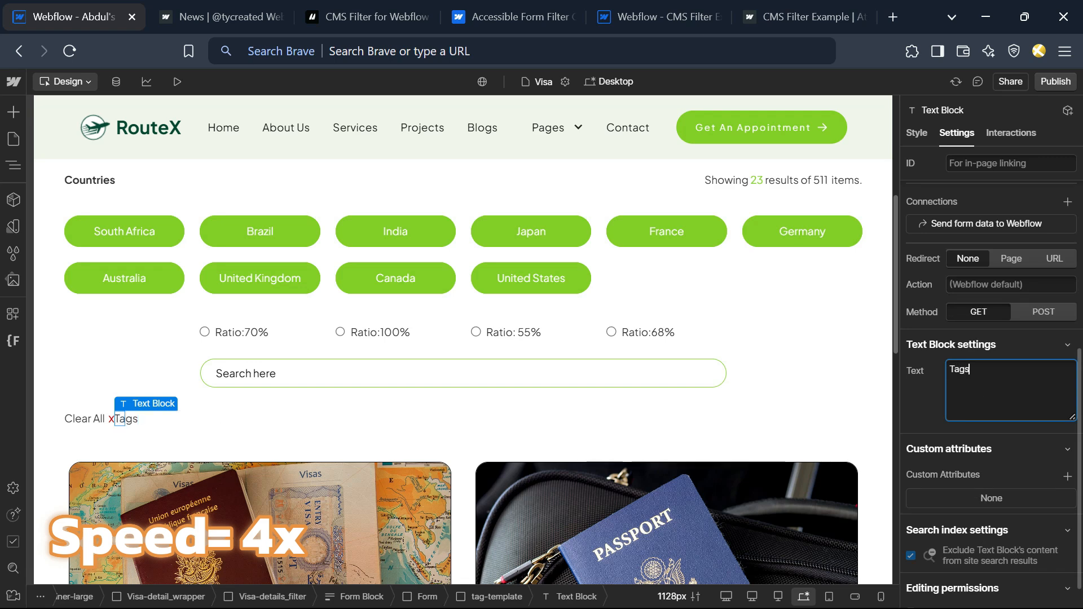
Add a second text block reading "x" inside the tag-template.
{"action": "left_click", "coordinate": [919, 133]}
{"action": "left_click", "coordinate": [497, 602]}
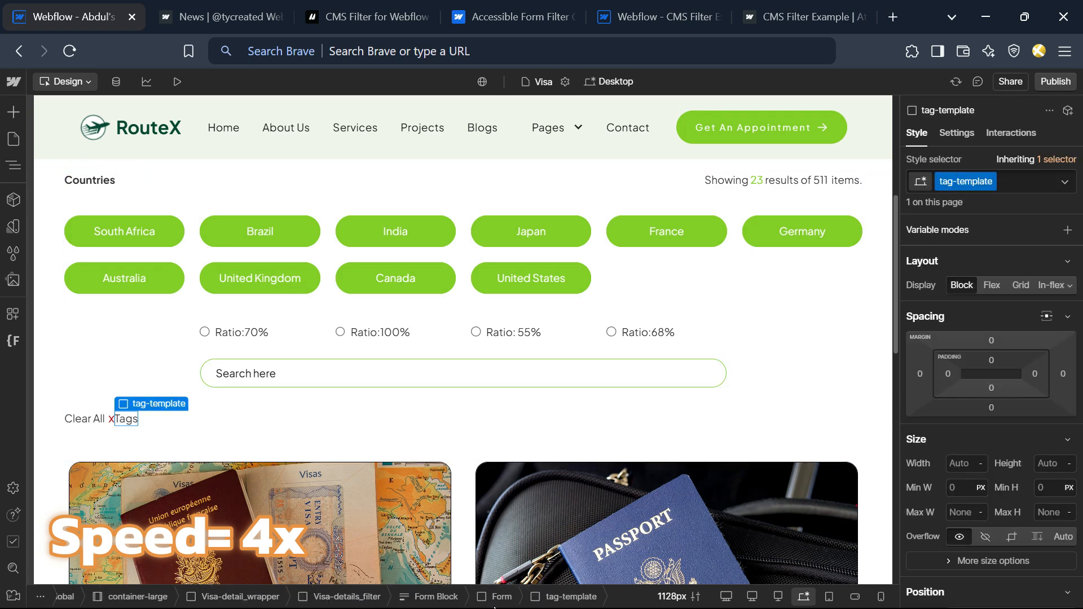
{"action": "key", "text": "ctrl+k"}
{"action": "type", "text": "Text"}
{"action": "left_click", "coordinate": [361, 233]}
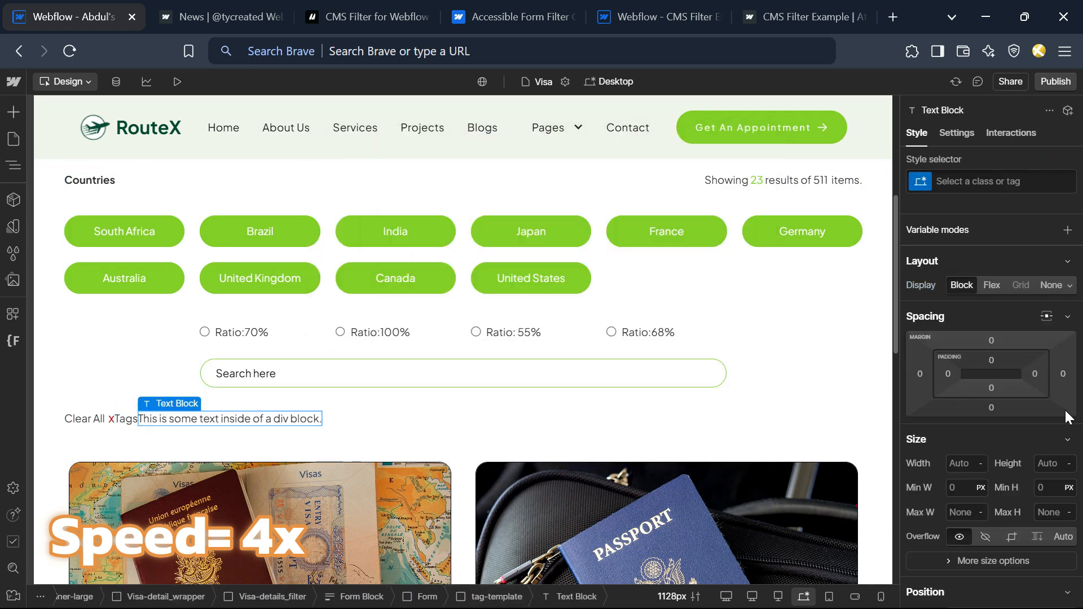
{"action": "left_click", "coordinate": [957, 132]}
{"action": "left_click", "coordinate": [1010, 361]}
{"action": "key", "text": "ctrl+a"}
{"action": "type", "text": "x"}
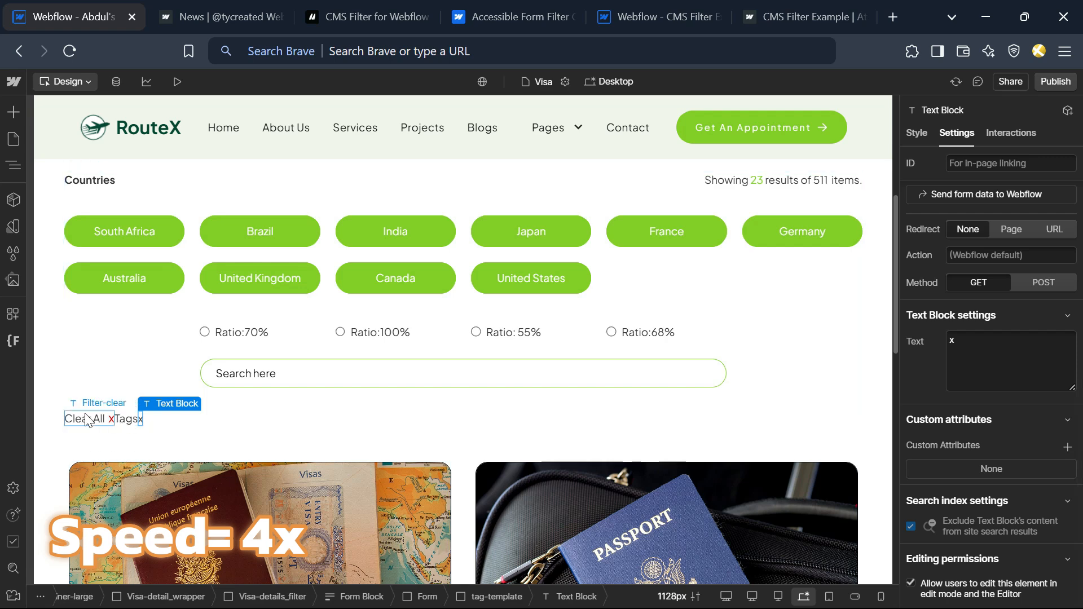
Move the tag-template above the Filter-clear element in the form's structure.
{"action": "left_click", "coordinate": [12, 166]}
{"action": "left_click", "coordinate": [121, 367]}
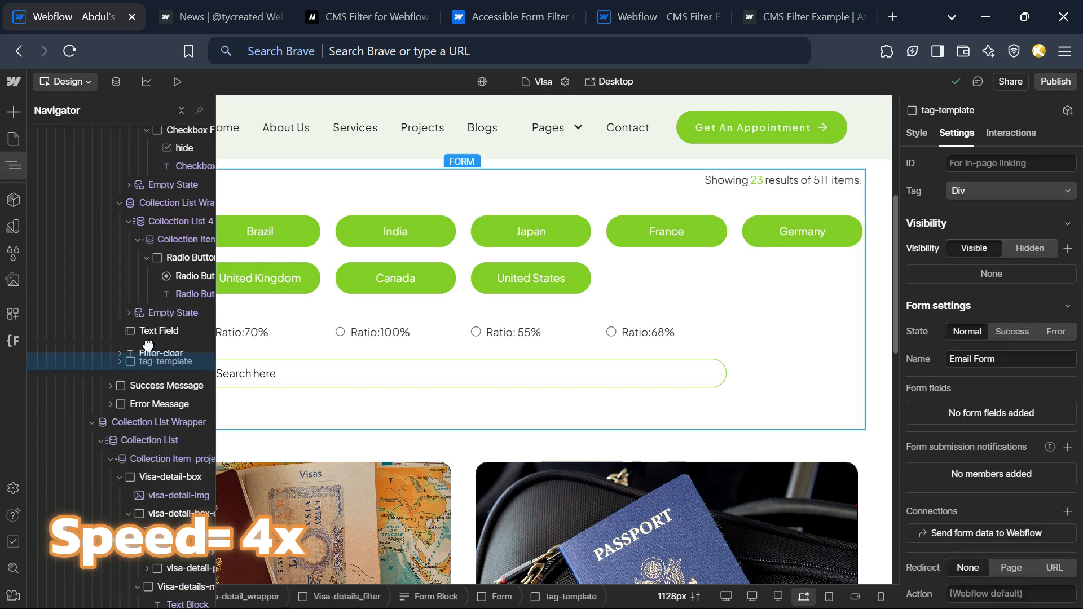
{"action": "left_click", "coordinate": [12, 167]}
{"action": "left_click", "coordinate": [11, 168]}
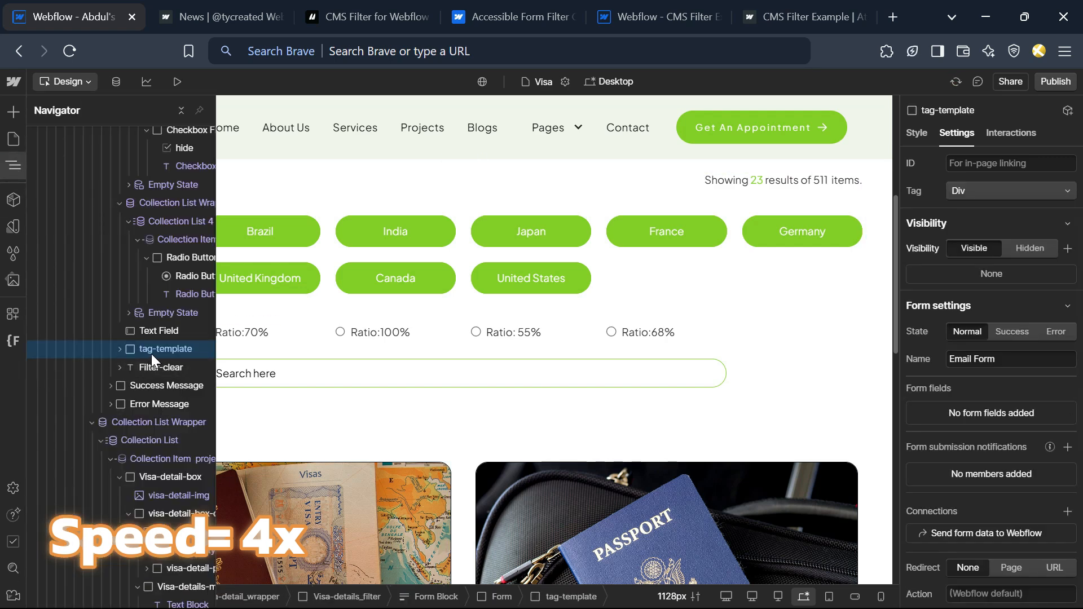
Set the tag-template's display to inline-block.
{"action": "left_click", "coordinate": [917, 133]}
{"action": "left_click", "coordinate": [1055, 285]}
{"action": "left_click", "coordinate": [1044, 311]}
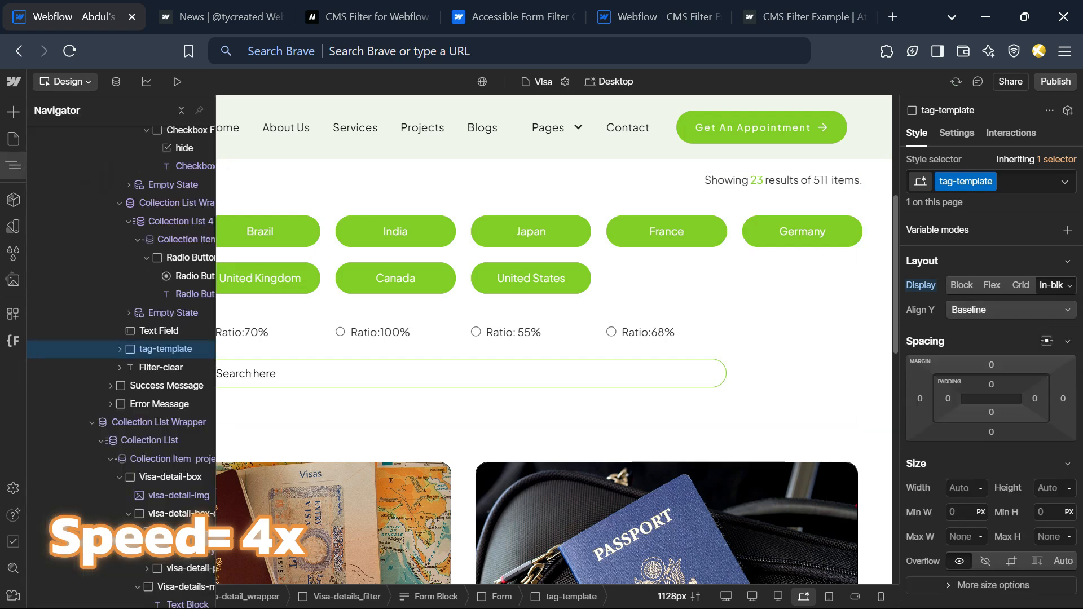
{"action": "left_click", "coordinate": [13, 165]}
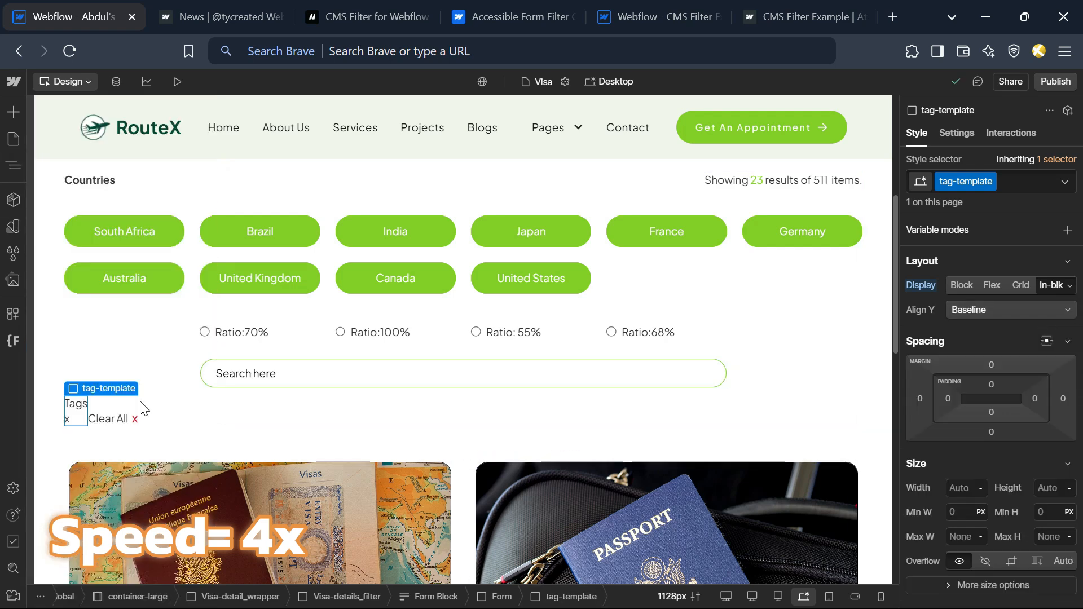
Wrap the Filter-clear text in a div block and give the wrapper the class clear-btn.
{"action": "left_click", "coordinate": [123, 427]}
{"action": "left_click", "coordinate": [13, 165]}
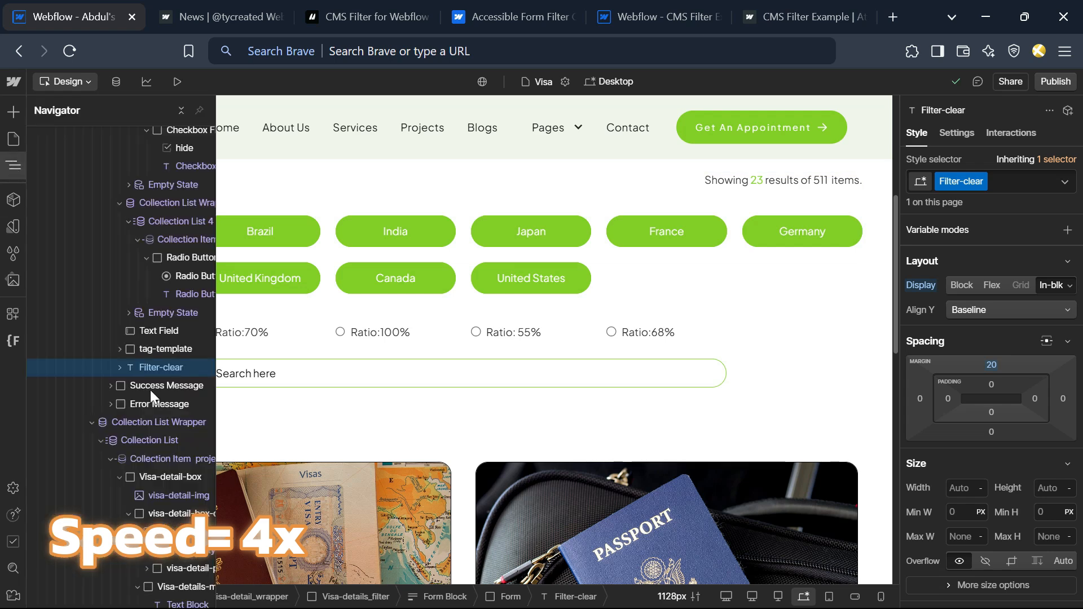
{"action": "right_click", "coordinate": [146, 371]}
{"action": "mouse_move", "coordinate": [226, 339]}
{"action": "left_click", "coordinate": [367, 340]}
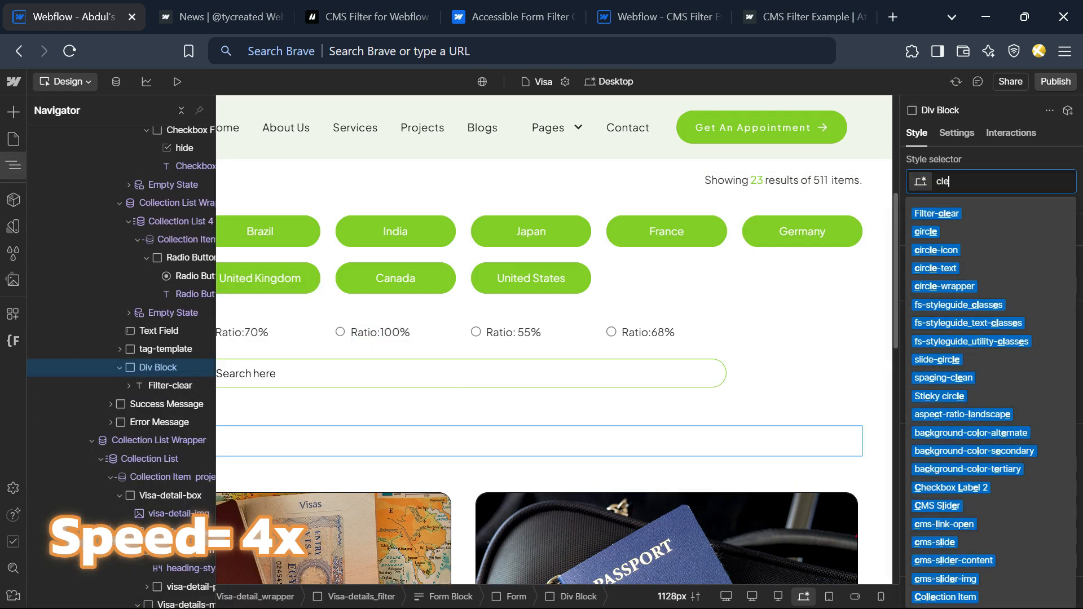
{"action": "type", "text": "clear-btn"}
{"action": "key", "text": "Return"}
{"action": "left_click", "coordinate": [13, 165]}
Set the tag-template's display to inline-flex with a gap of 0.4 rem.
{"action": "left_click", "coordinate": [76, 403]}
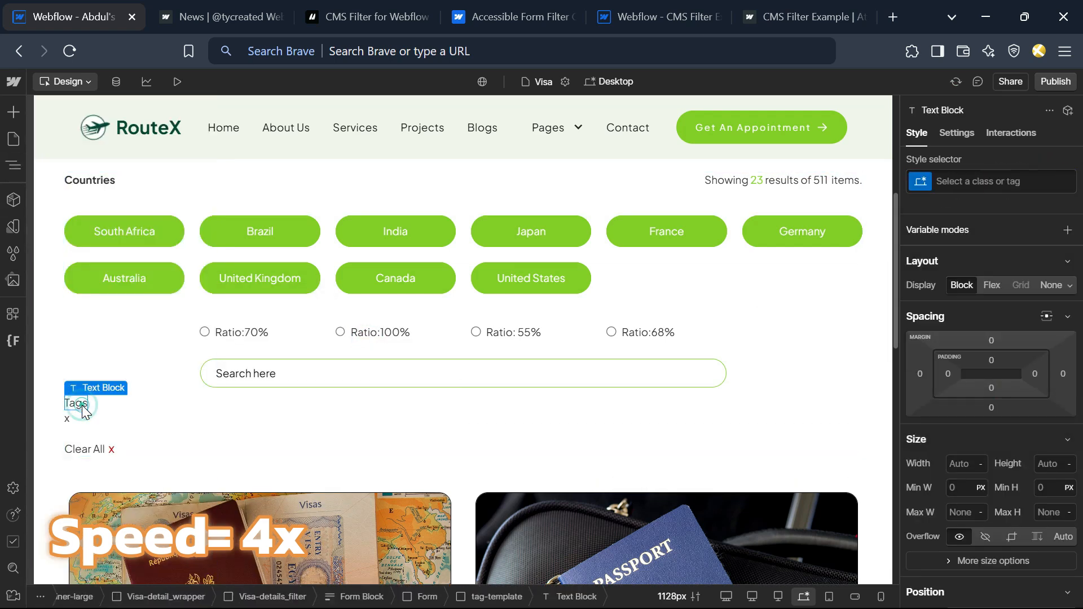
{"action": "left_click", "coordinate": [497, 597]}
{"action": "left_click", "coordinate": [1054, 285]}
{"action": "left_click", "coordinate": [1041, 330]}
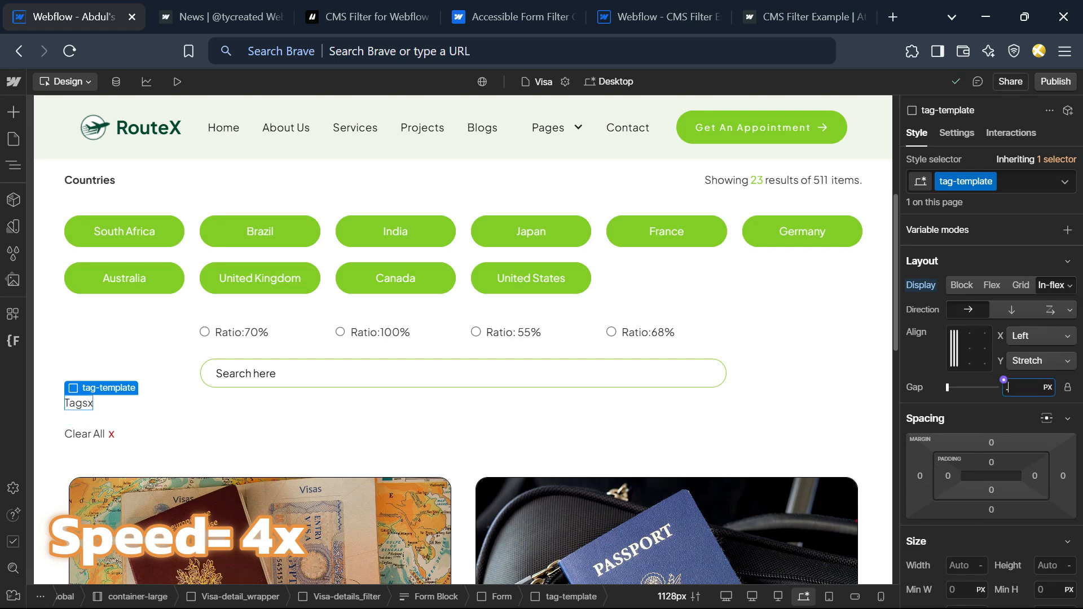
{"action": "type", "text": "0.4rem"}
{"action": "key", "text": "Return"}
Set the tag-template's padding to 20 px at the sides and 10 px above and below.
{"action": "scroll", "coordinate": [970, 394], "scroll_direction": "down", "scroll_amount": 3}
{"action": "left_click", "coordinate": [948, 334]}
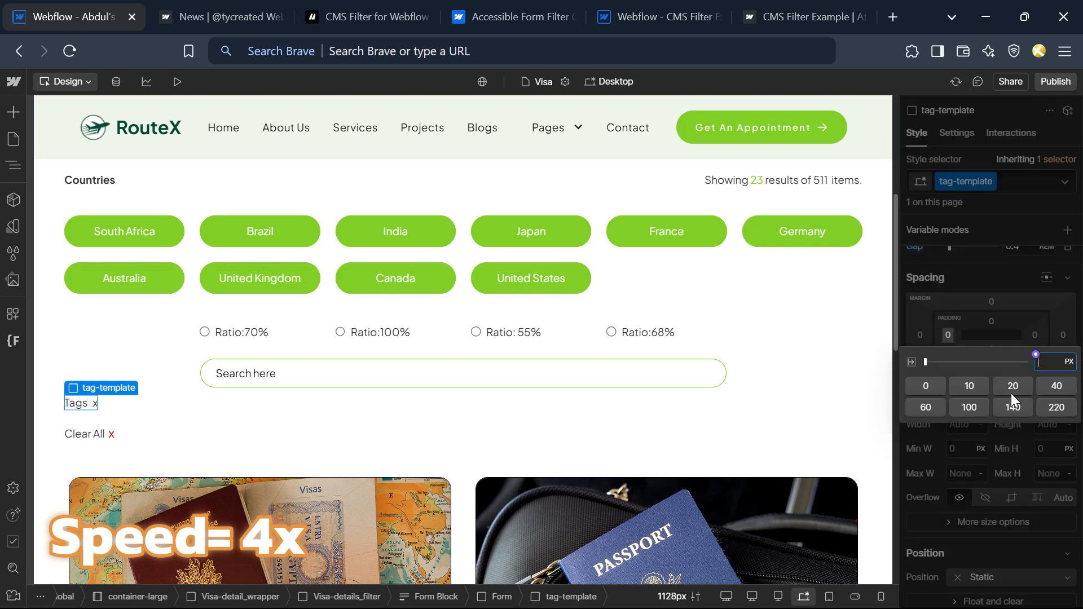
{"action": "left_click", "coordinate": [1011, 384], "text": "shift"}
{"action": "left_click", "coordinate": [1001, 340]}
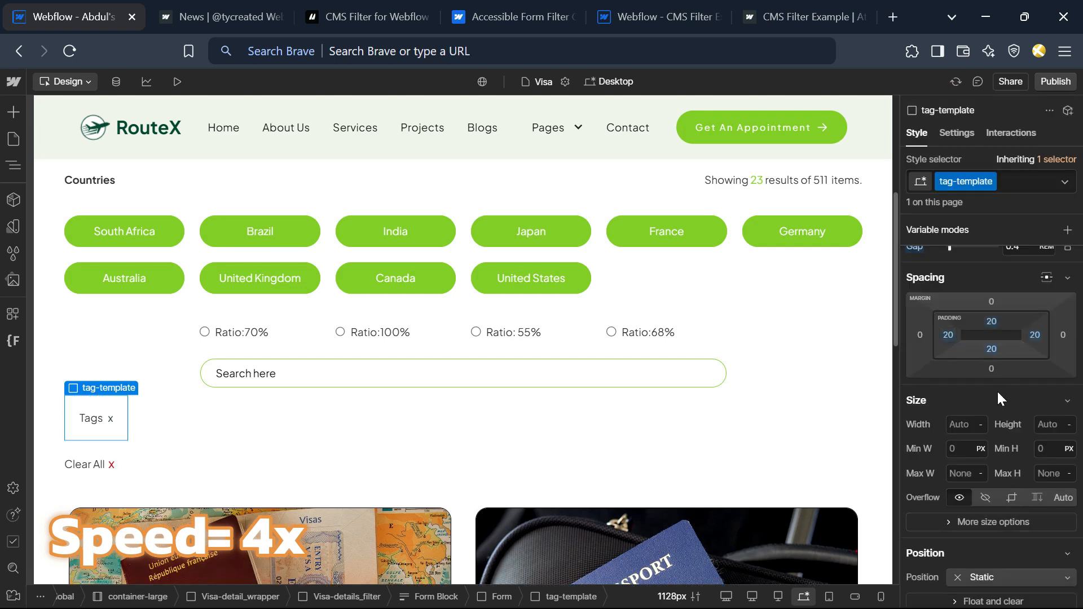
{"action": "left_click", "coordinate": [992, 322]}
{"action": "left_click", "coordinate": [973, 372]}
{"action": "left_click", "coordinate": [1004, 330]}
Give the tag-template a black background and white text.
{"action": "scroll", "coordinate": [1000, 497], "scroll_direction": "down", "scroll_amount": 8}
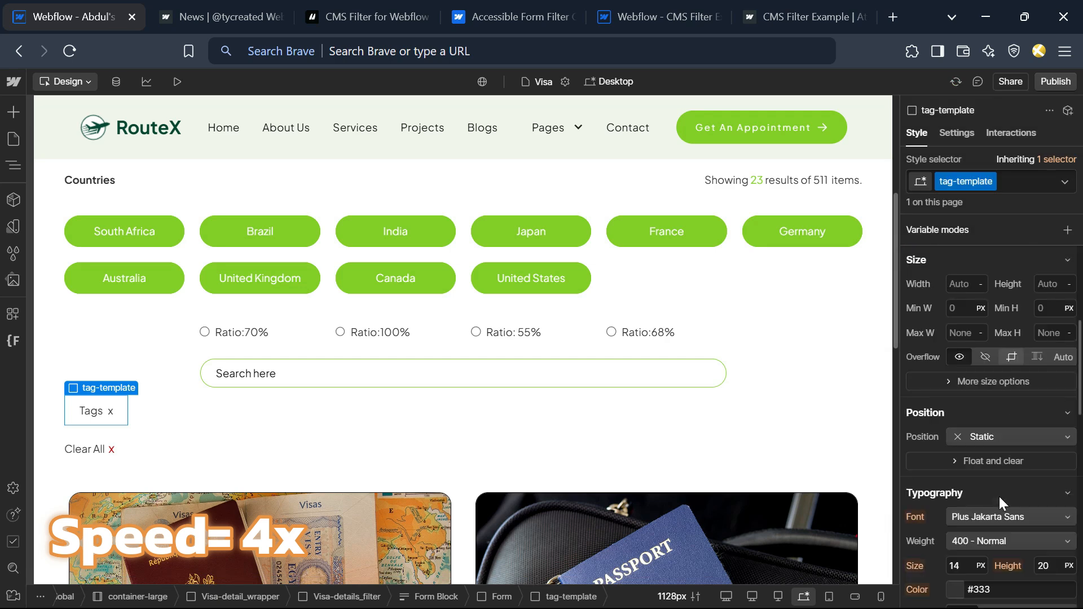
{"action": "left_click", "coordinate": [953, 460]}
{"action": "left_click", "coordinate": [951, 435]}
{"action": "scroll", "coordinate": [952, 507], "scroll_direction": "up", "scroll_amount": 5}
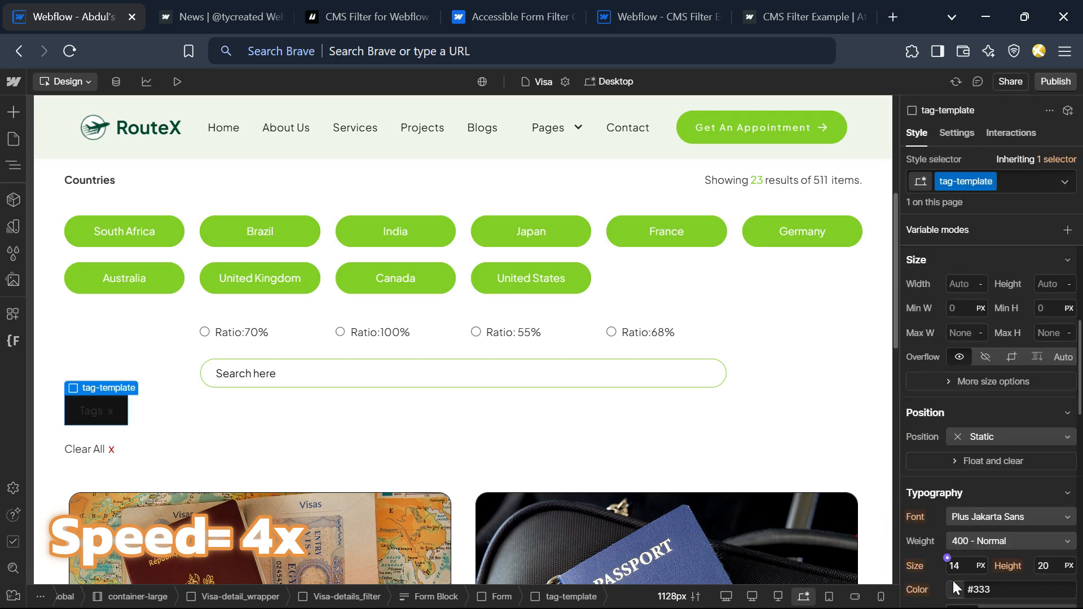
{"action": "left_click", "coordinate": [952, 579]}
{"action": "left_click", "coordinate": [956, 492]}
Set the padding of the "x" text block in the tag-template to 5 px on all sides.
{"action": "left_click", "coordinate": [110, 411]}
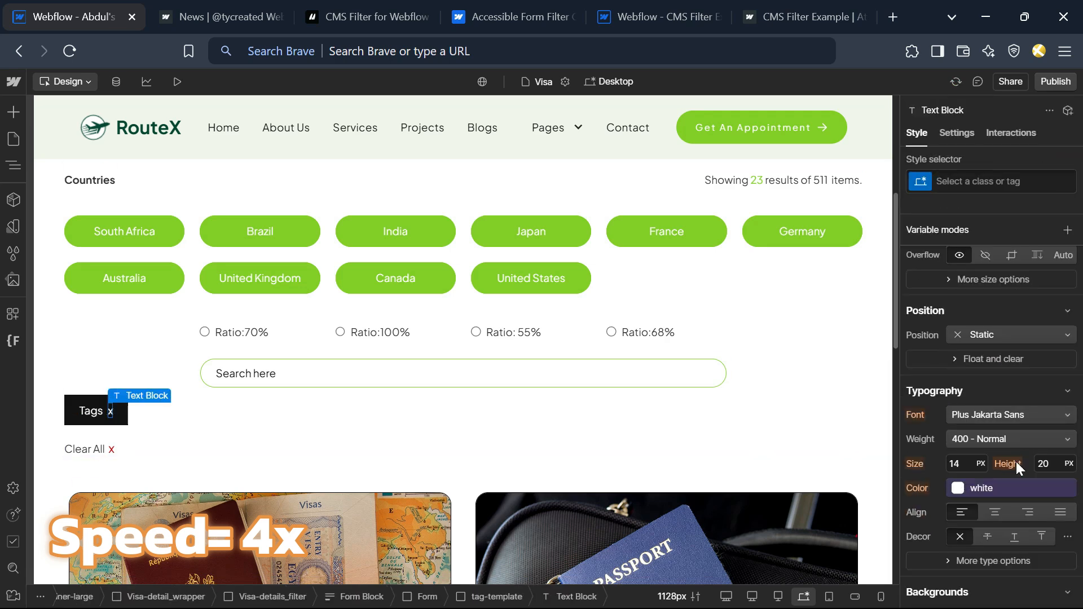
{"action": "scroll", "coordinate": [948, 367], "scroll_direction": "up", "scroll_amount": 5}
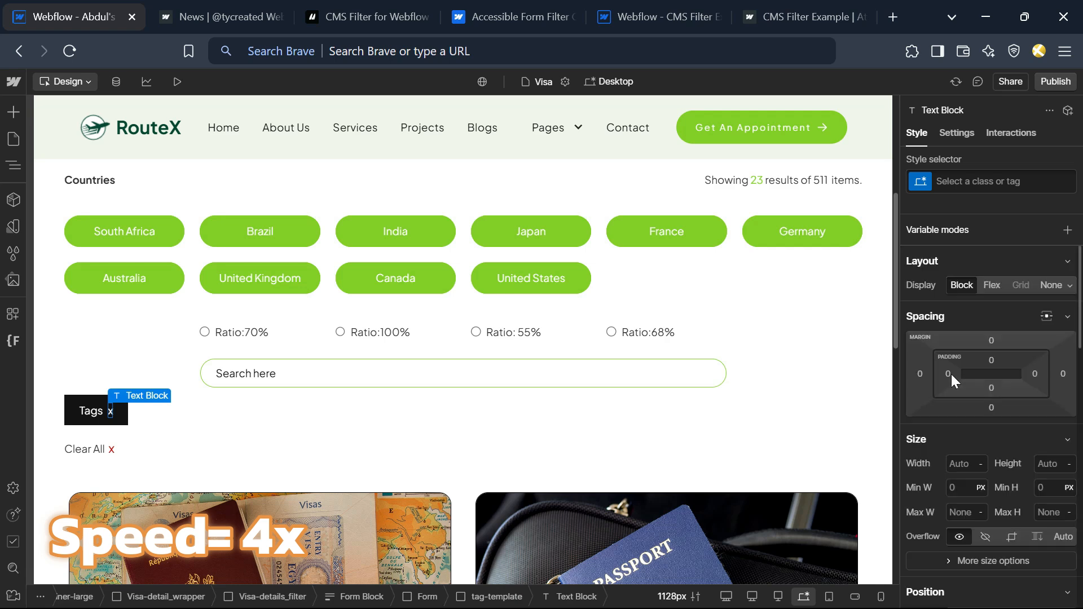
{"action": "left_click", "coordinate": [948, 374]}
{"action": "type", "text": "5"}
{"action": "key", "text": "Return"}
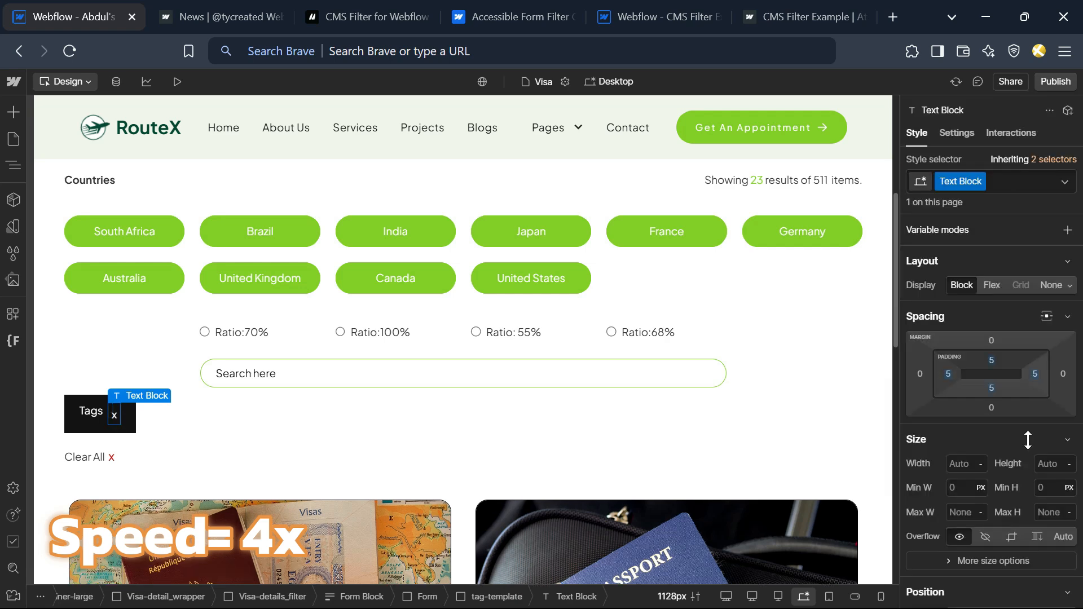
Style the "x" text block with a #df0000 background, 20 px corner radius and 1 px solid #b20000 border.
{"action": "scroll", "coordinate": [989, 441], "scroll_direction": "down", "scroll_amount": 6}
{"action": "left_click", "coordinate": [1016, 531]}
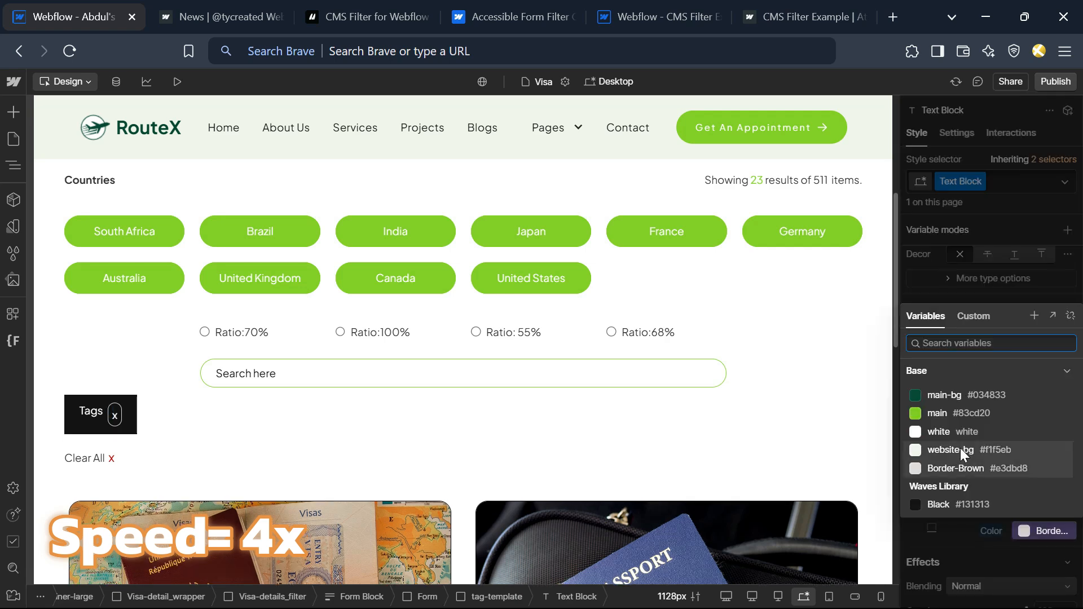
{"action": "left_click", "coordinate": [1020, 530]}
{"action": "left_click_drag", "start_coordinate": [1050, 366], "coordinate": [1076, 345]}
{"action": "left_click", "coordinate": [953, 541]}
{"action": "left_click", "coordinate": [955, 358]}
{"action": "left_click_drag", "start_coordinate": [1042, 410], "coordinate": [1077, 392]}
Make the "x" text block a flex box centred on both axes, 1.5 rem wide and 1.5 rem high.
{"action": "scroll", "coordinate": [970, 451], "scroll_direction": "up", "scroll_amount": 10}
{"action": "left_click", "coordinate": [992, 285]}
{"action": "left_click", "coordinate": [970, 349]}
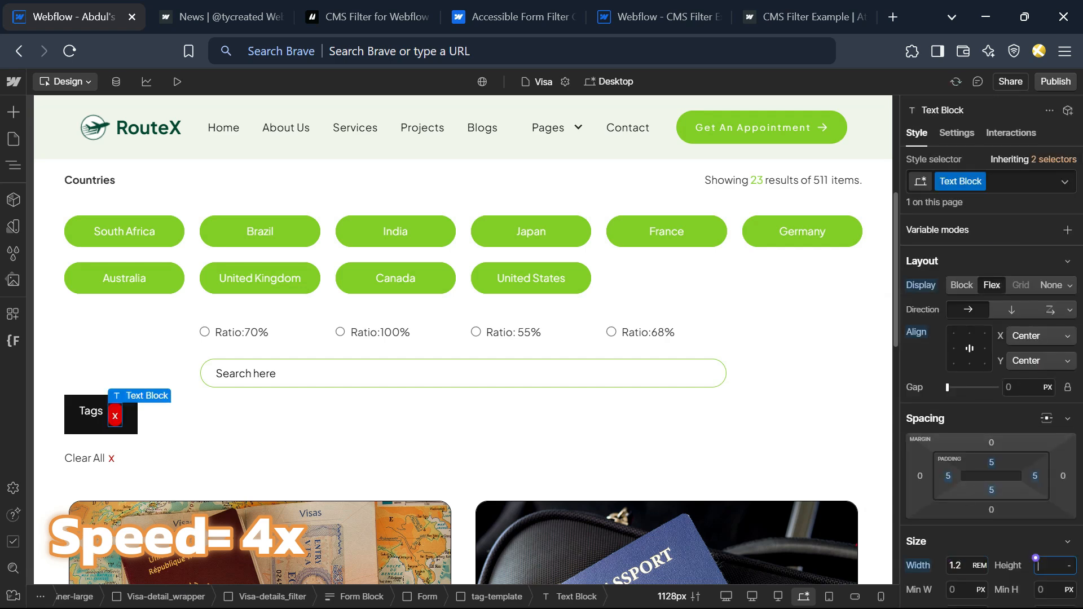
{"action": "key", "text": "Return"}
{"action": "type", "text": "5"}
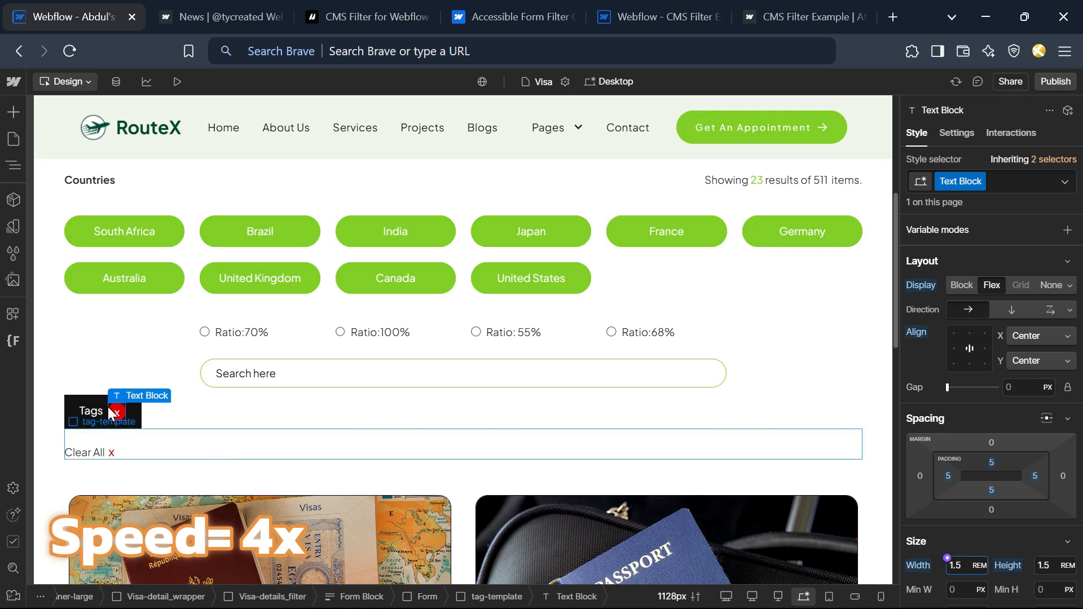
{"action": "key", "text": "Return"}
Set the line height of the "x" text block to 1.
{"action": "scroll", "coordinate": [1004, 498], "scroll_direction": "down", "scroll_amount": 8}
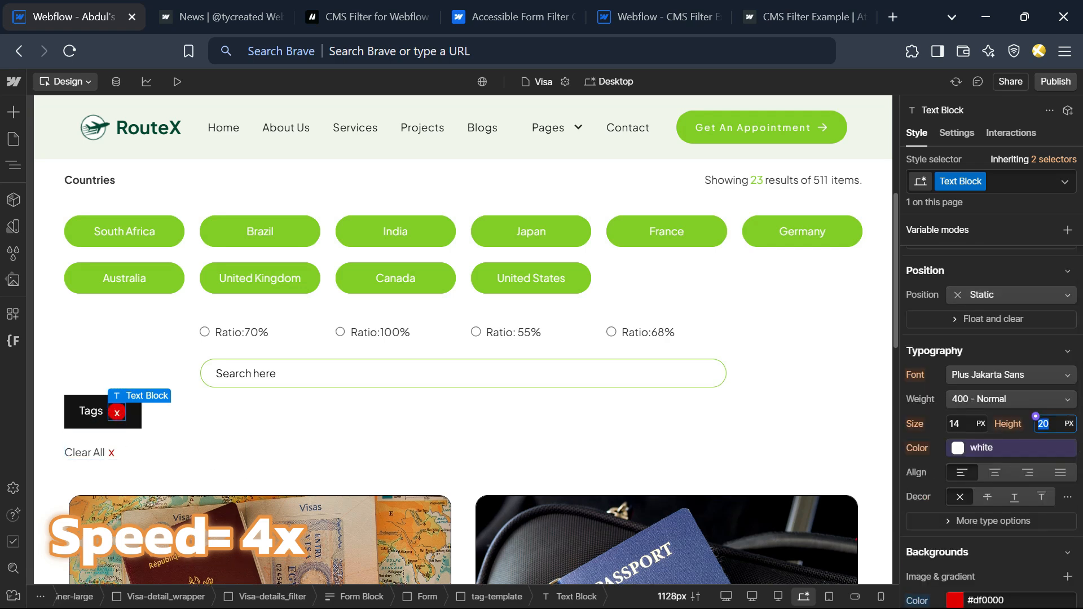
{"action": "left_click", "coordinate": [1036, 348]}
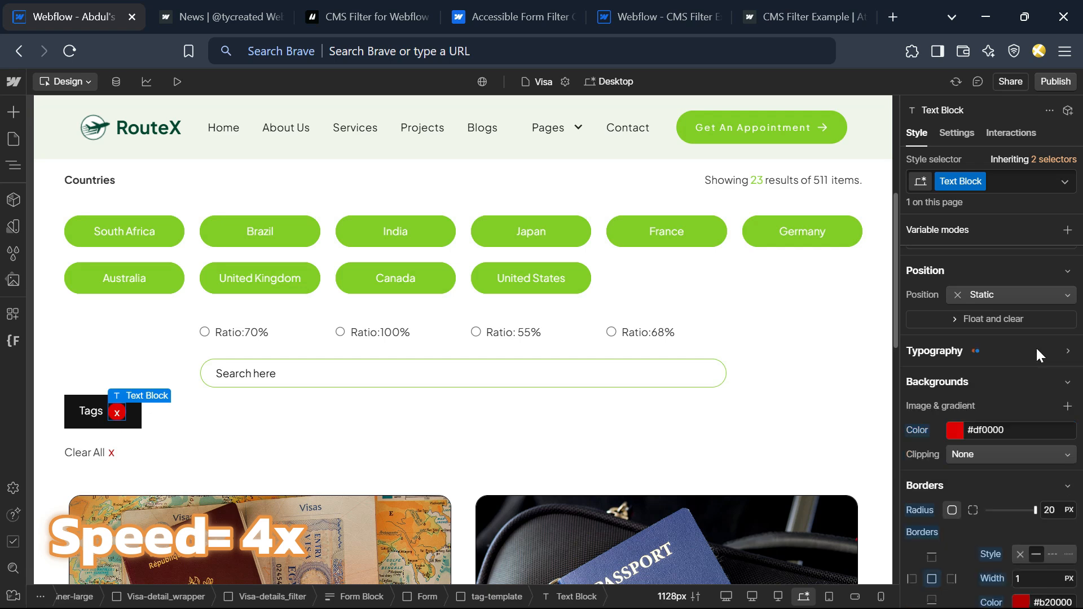
{"action": "left_click", "coordinate": [1054, 350]}
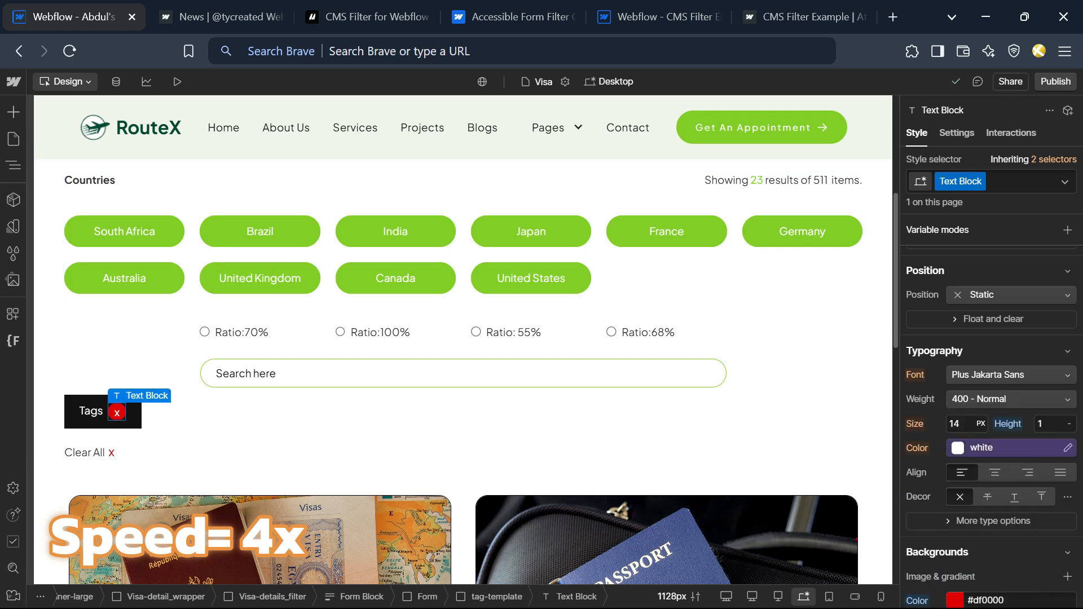
Set the bottom padding of the "x" text block to 7 px.
{"action": "scroll", "coordinate": [1042, 455], "scroll_direction": "up", "scroll_amount": 7}
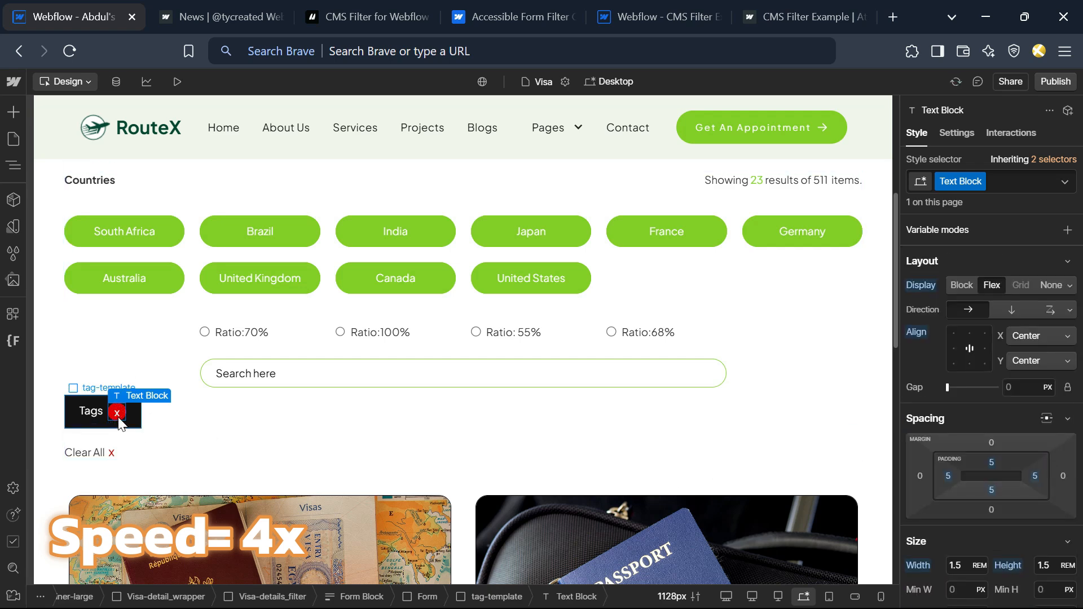
{"action": "left_click", "coordinate": [995, 492]}
{"action": "type", "text": "6"}
{"action": "key", "text": "Up"}
{"action": "key", "text": "Return"}
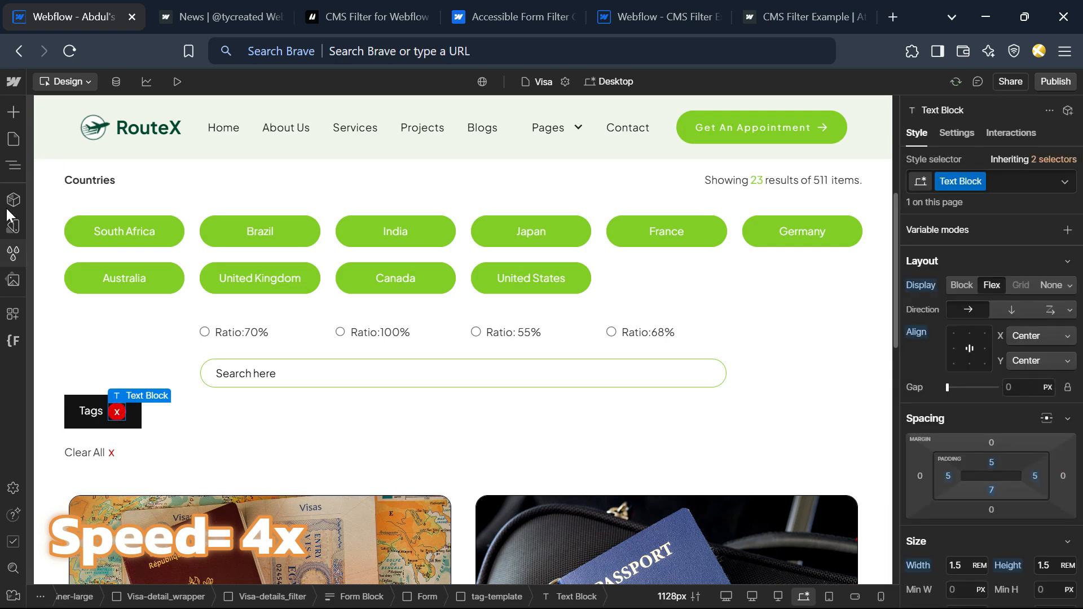
Set the position of the tag-template block to Relative.
{"action": "left_click", "coordinate": [13, 165]}
{"action": "left_click", "coordinate": [87, 428]}
{"action": "left_click", "coordinate": [116, 412]}
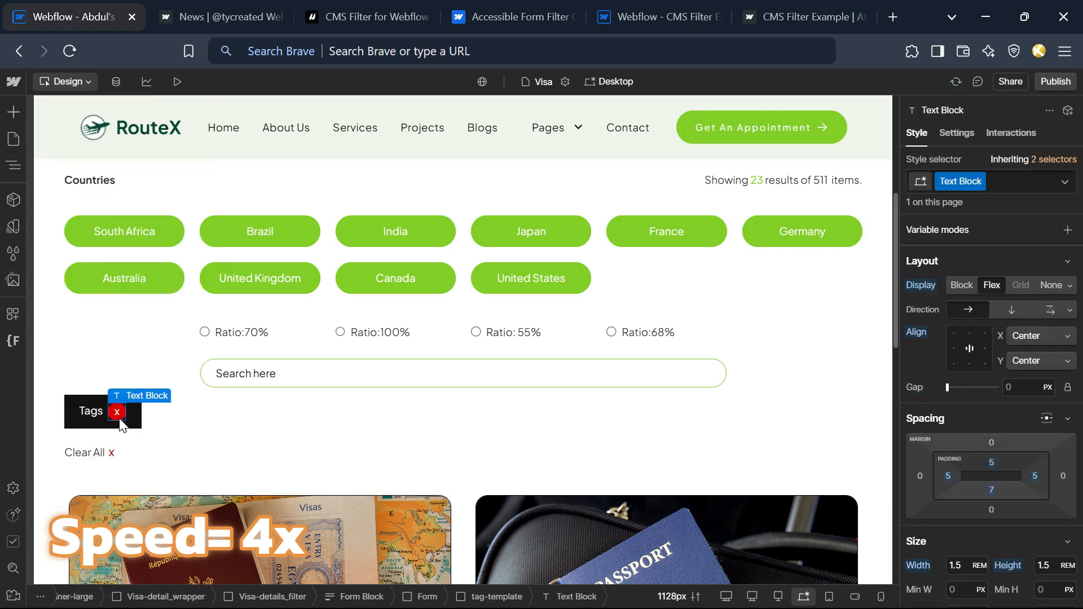
{"action": "left_click", "coordinate": [486, 597]}
{"action": "scroll", "coordinate": [965, 509], "scroll_direction": "up", "scroll_amount": 3}
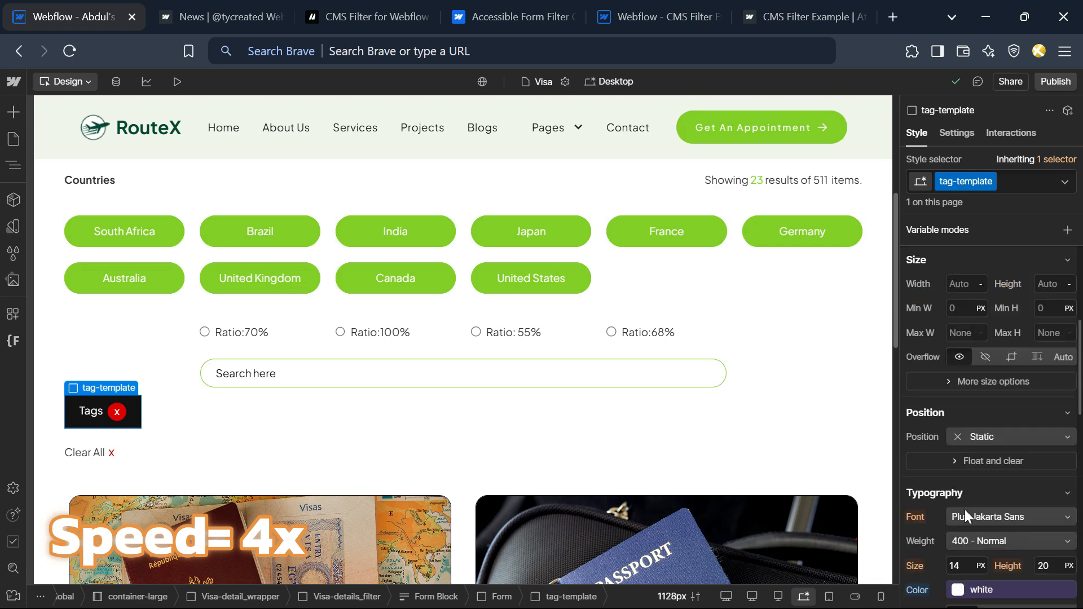
{"action": "scroll", "coordinate": [1013, 418], "scroll_direction": "down", "scroll_amount": 1}
{"action": "left_click", "coordinate": [1013, 418]}
{"action": "scroll", "coordinate": [969, 525], "scroll_direction": "down", "scroll_amount": 3}
{"action": "left_click", "coordinate": [987, 271]}
{"action": "left_click", "coordinate": [1002, 295]}
{"action": "left_click", "coordinate": [987, 312]}
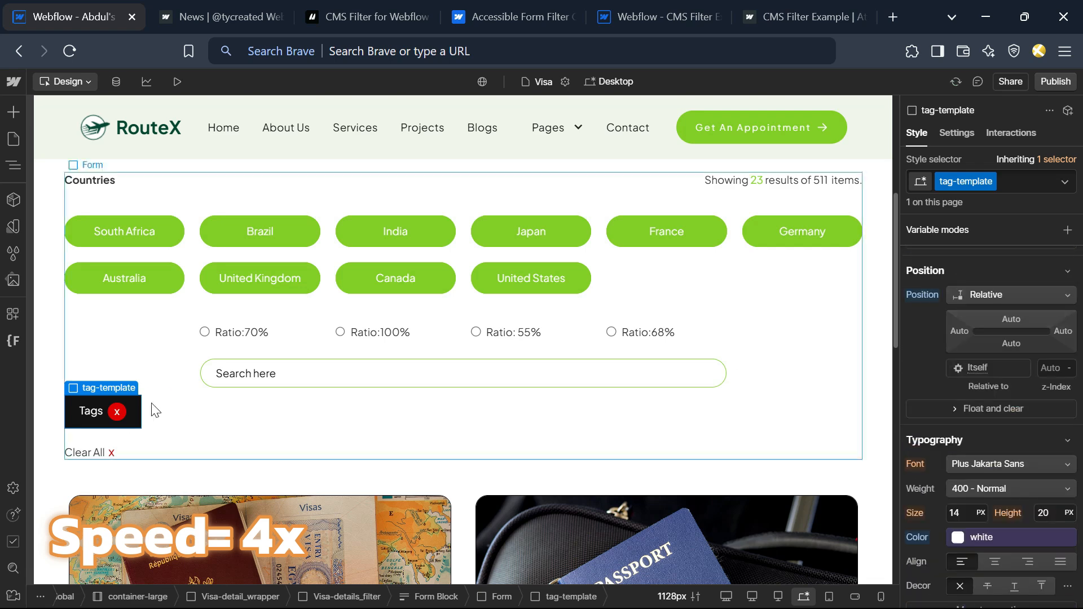
Give the "x" text block an Absolute position anchored to the upper-right corner of the tag-template block.
{"action": "left_click", "coordinate": [116, 412]}
{"action": "left_click", "coordinate": [1015, 295]}
{"action": "left_click", "coordinate": [1022, 329]}
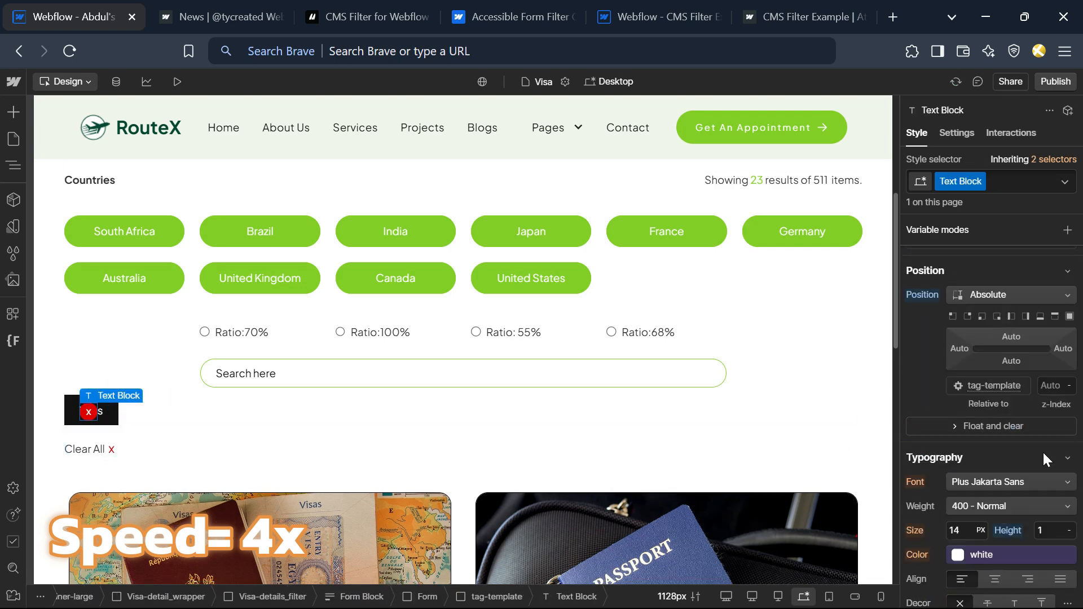
{"action": "left_click", "coordinate": [968, 316]}
Try offsetting the "x" text block by -50% from the top and -40% from the right.
{"action": "left_click", "coordinate": [1004, 337]}
{"action": "type", "text": "-"}
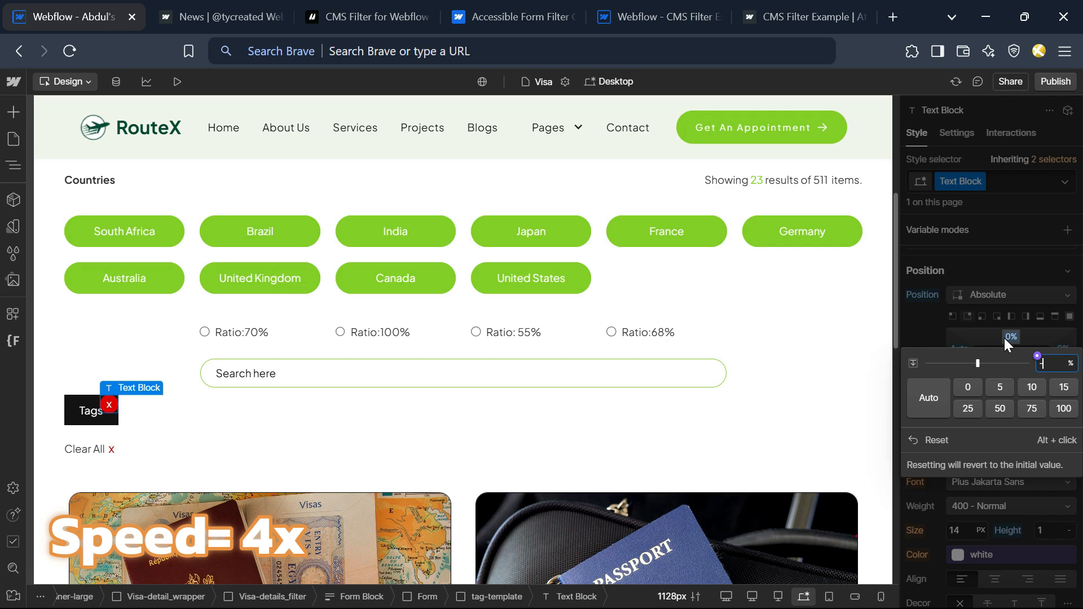
{"action": "type", "text": "5"}
{"action": "key", "text": "Return"}
{"action": "left_click", "coordinate": [1004, 337]}
{"action": "type", "text": "-50"}
{"action": "key", "text": "Return"}
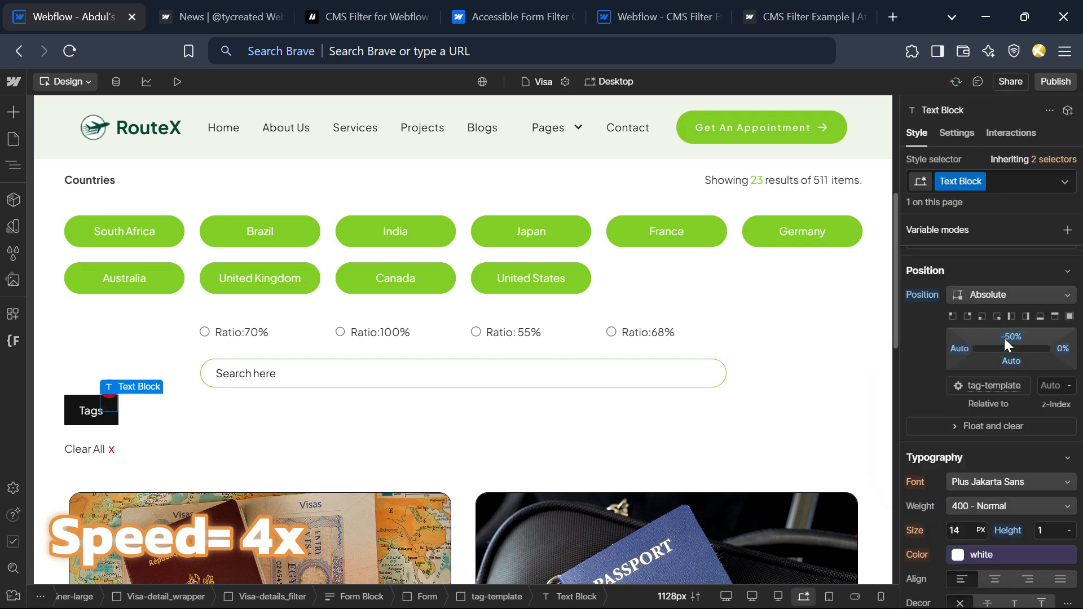
{"action": "left_click", "coordinate": [1062, 349]}
{"action": "type", "text": "-2"}
{"action": "key", "text": "Return"}
Set the "x" text block's offsets to -30% from the top and -16% from the right.
{"action": "left_click", "coordinate": [1061, 349]}
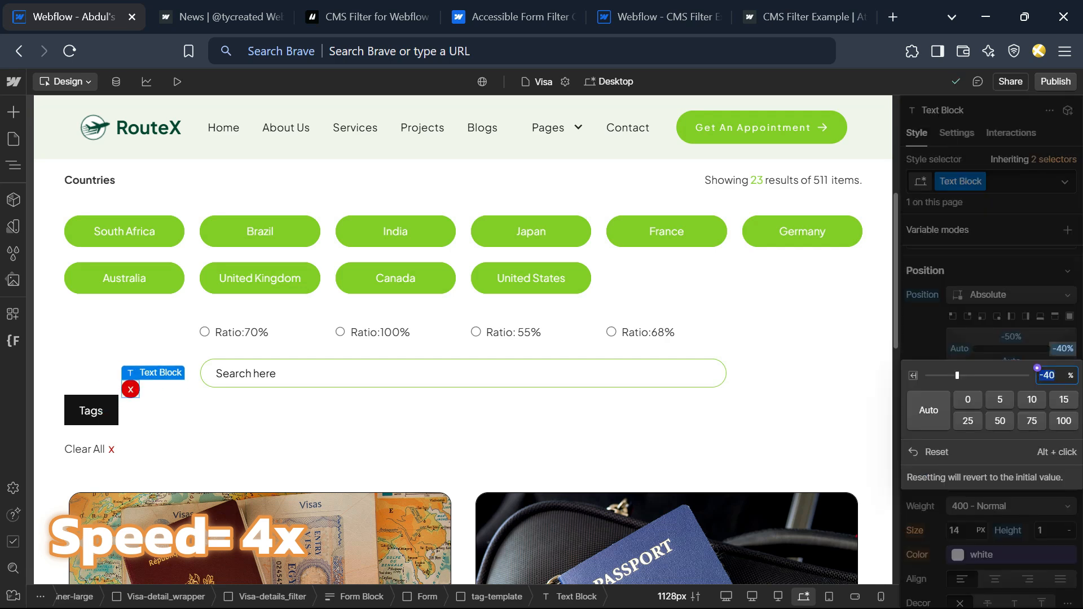
{"action": "type", "text": "-20"}
{"action": "key", "text": "Return"}
{"action": "left_click", "coordinate": [1003, 336]}
{"action": "type", "text": "-30"}
{"action": "key", "text": "Return"}
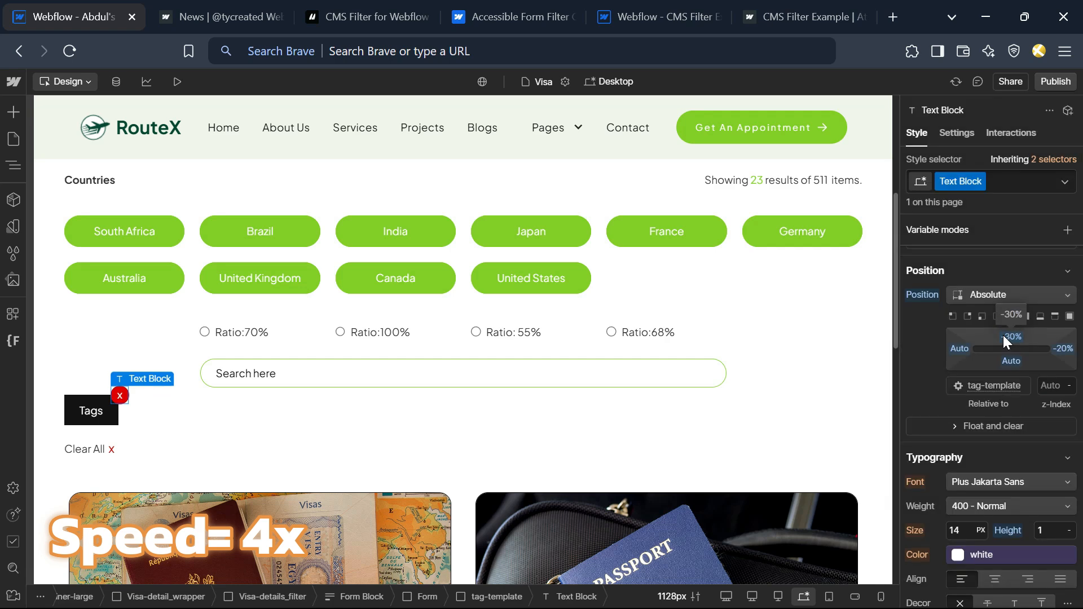
{"action": "left_click", "coordinate": [1063, 349]}
{"action": "type", "text": "-16"}
{"action": "key", "text": "Return"}
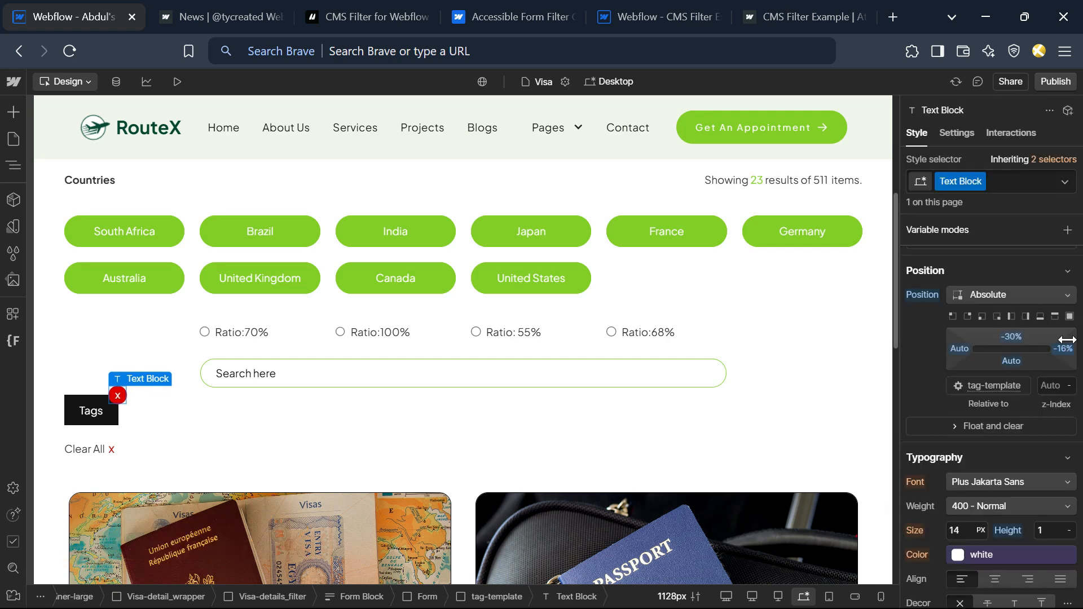
Copy fs-cmsfilter-element from Finsweet's Tag Template documentation and paste it as the tag-template block's custom attribute name in Webflow.
{"action": "left_click", "coordinate": [112, 424]}
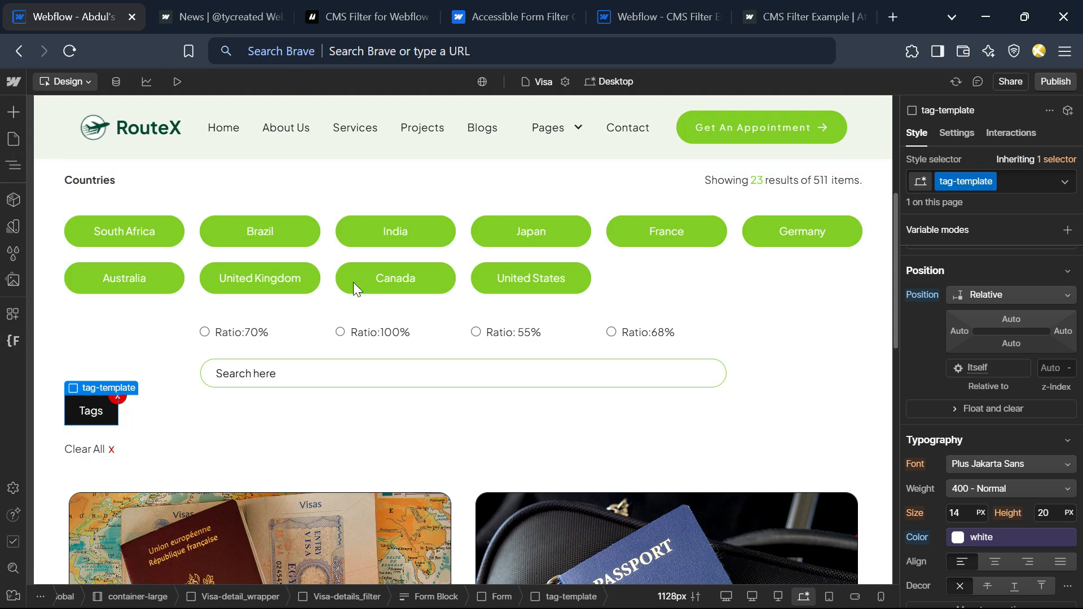
{"action": "left_click", "coordinate": [356, 17]}
{"action": "scroll", "coordinate": [286, 418], "scroll_direction": "up", "scroll_amount": 4}
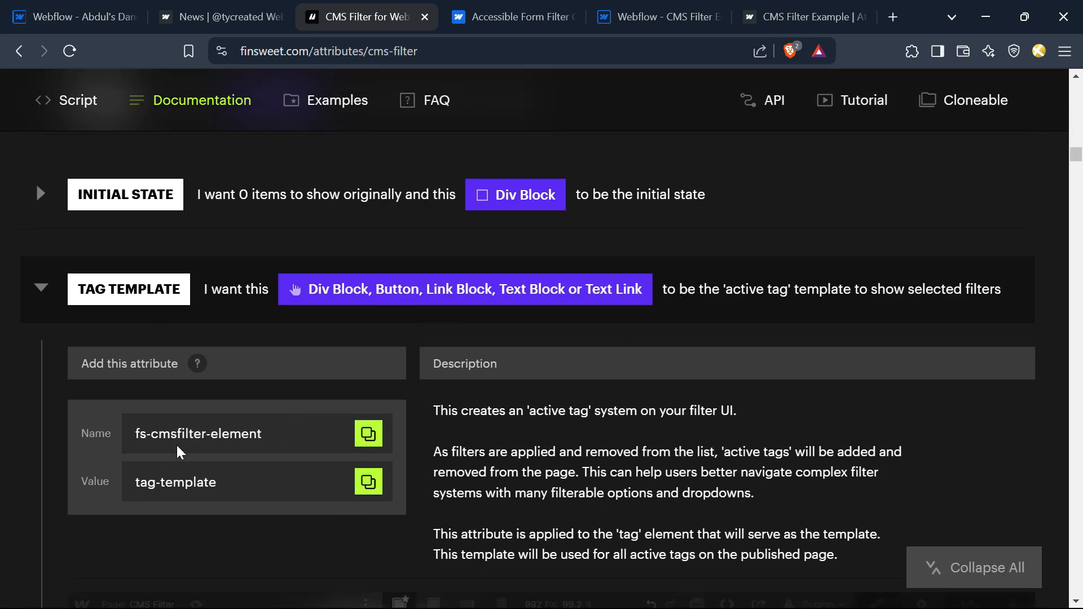
{"action": "left_click", "coordinate": [368, 435]}
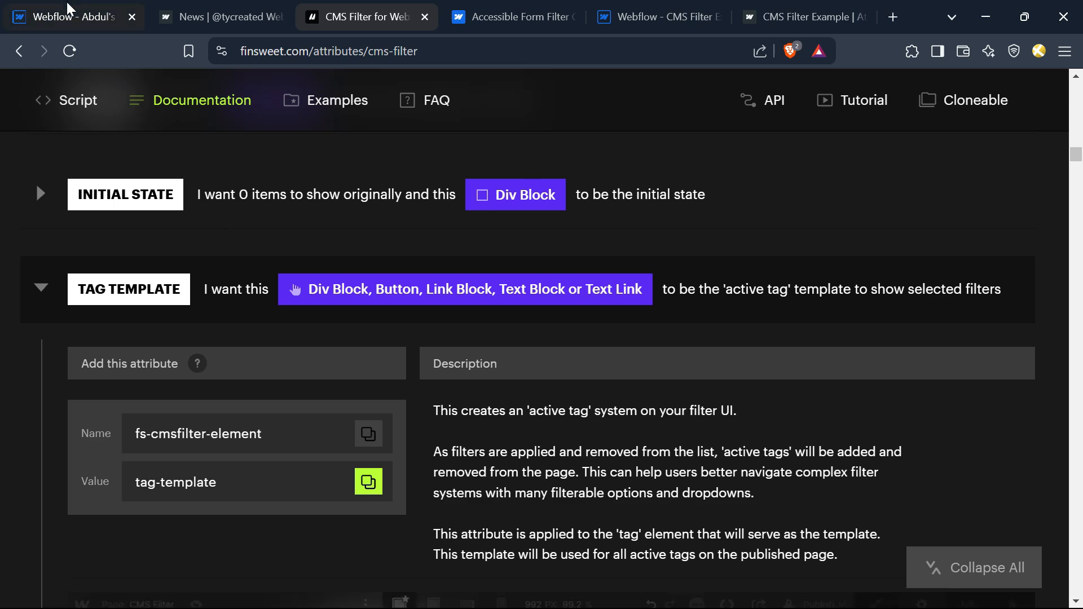
{"action": "left_click", "coordinate": [74, 17]}
{"action": "left_click", "coordinate": [1010, 469]}
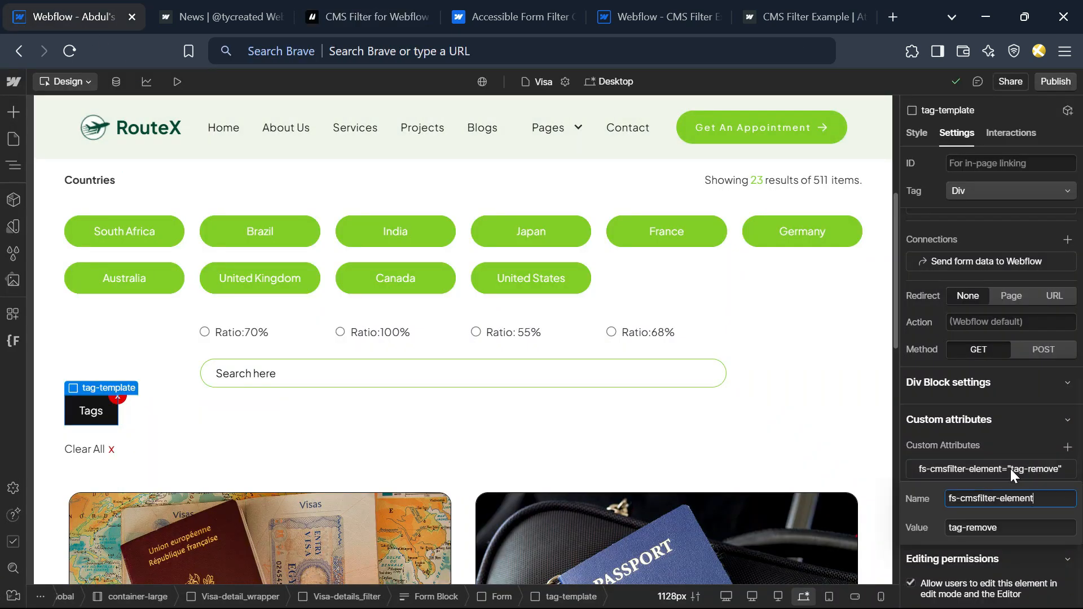
{"action": "key", "text": "ctrl+shift+Left"}
{"action": "key", "text": "ctrl+shift+Left"}
{"action": "key", "text": "ctrl+v"}
Set the tag-template block's custom attribute value to tag-template, copied from the Finsweet documentation.
{"action": "left_click", "coordinate": [316, 16]}
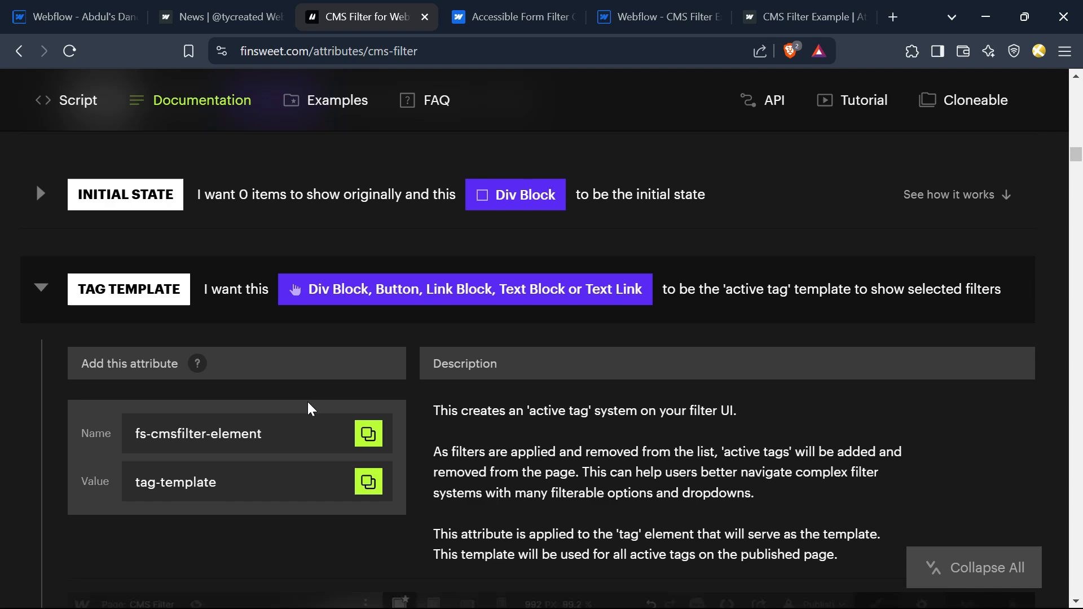
{"action": "left_click", "coordinate": [361, 484]}
{"action": "left_click", "coordinate": [78, 12]}
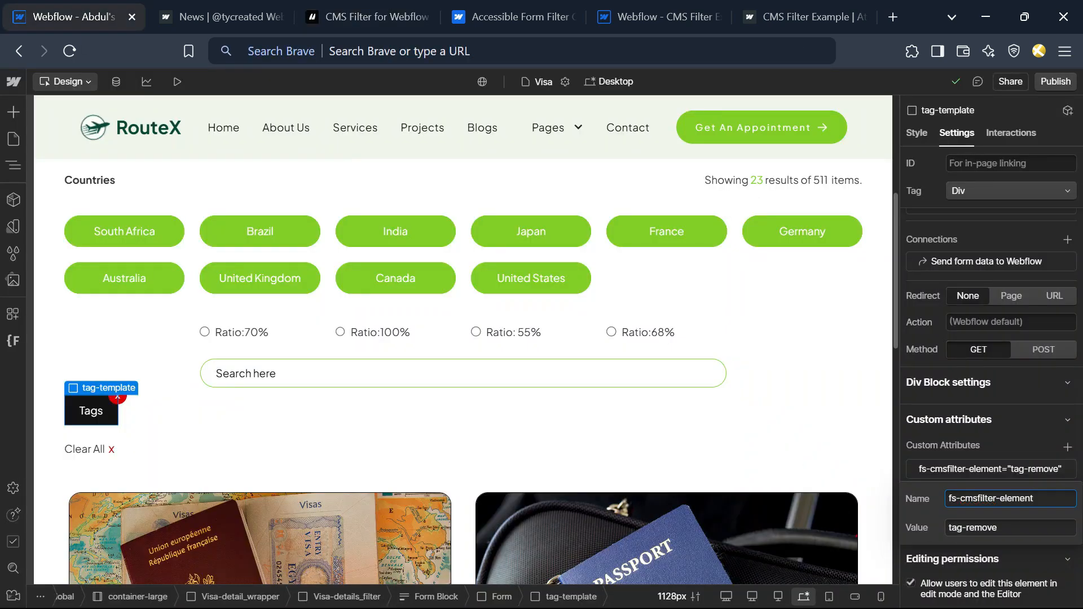
{"action": "key", "text": "Tab"}
{"action": "key", "text": "ctrl+v"}
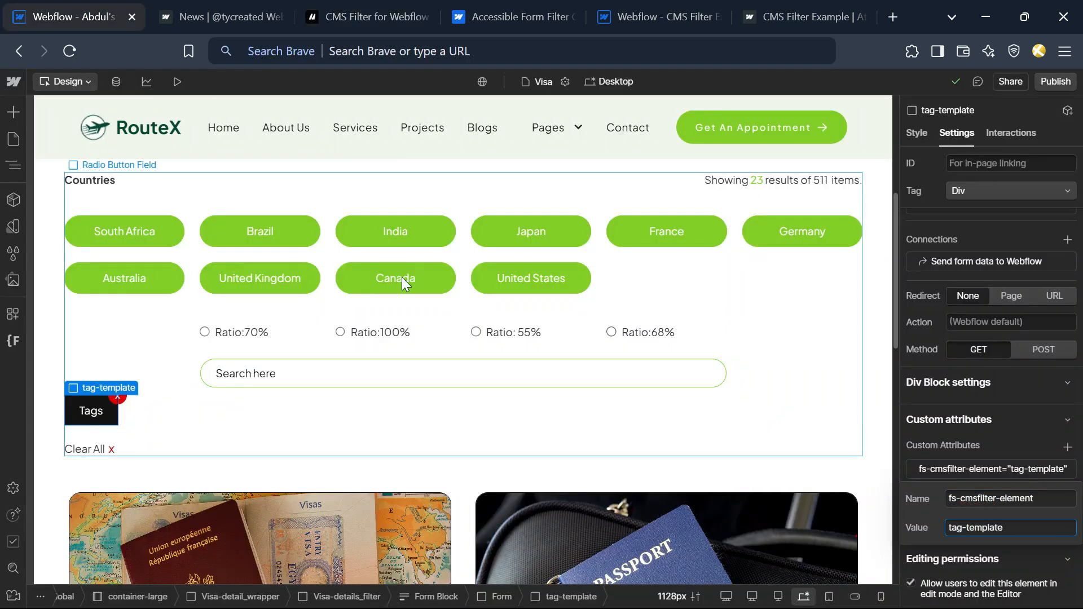
Add a custom attribute named fs-cmsfilter-element to the "Tags" text block, copying the name from Finsweet's Tag Text section.
{"action": "left_click", "coordinate": [90, 411]}
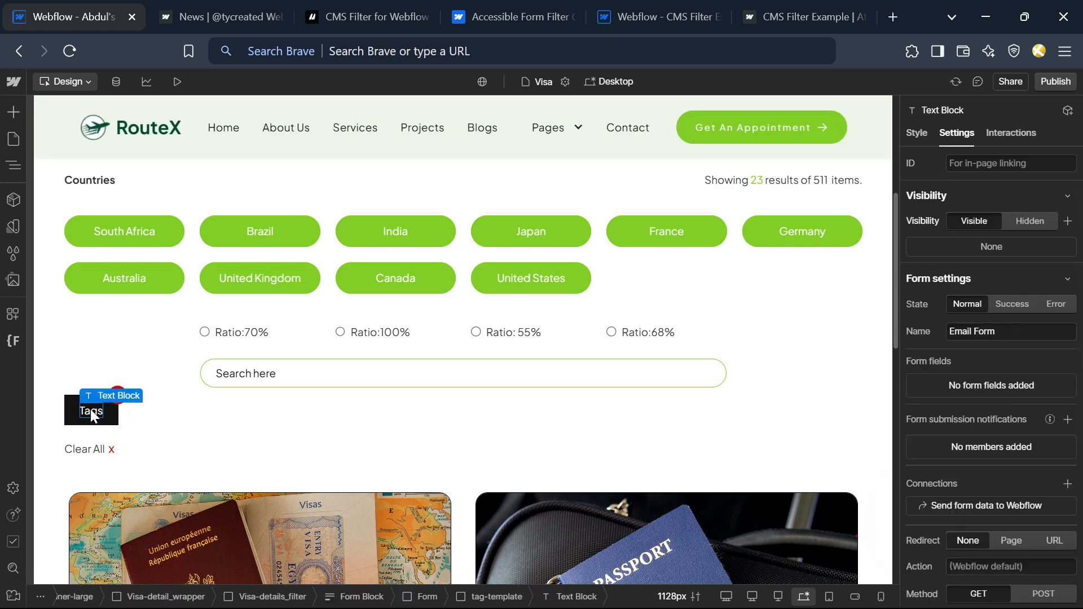
{"action": "left_click", "coordinate": [222, 8]}
{"action": "left_click", "coordinate": [332, 12]}
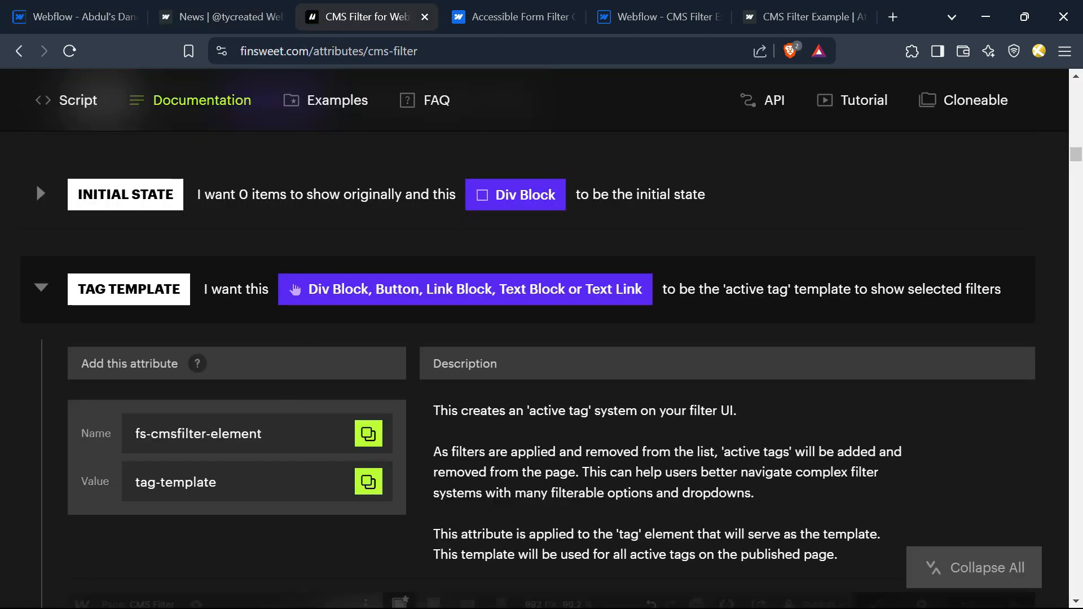
{"action": "scroll", "coordinate": [36, 183], "scroll_direction": "down", "scroll_amount": 10}
{"action": "scroll", "coordinate": [159, 387], "scroll_direction": "down", "scroll_amount": 5}
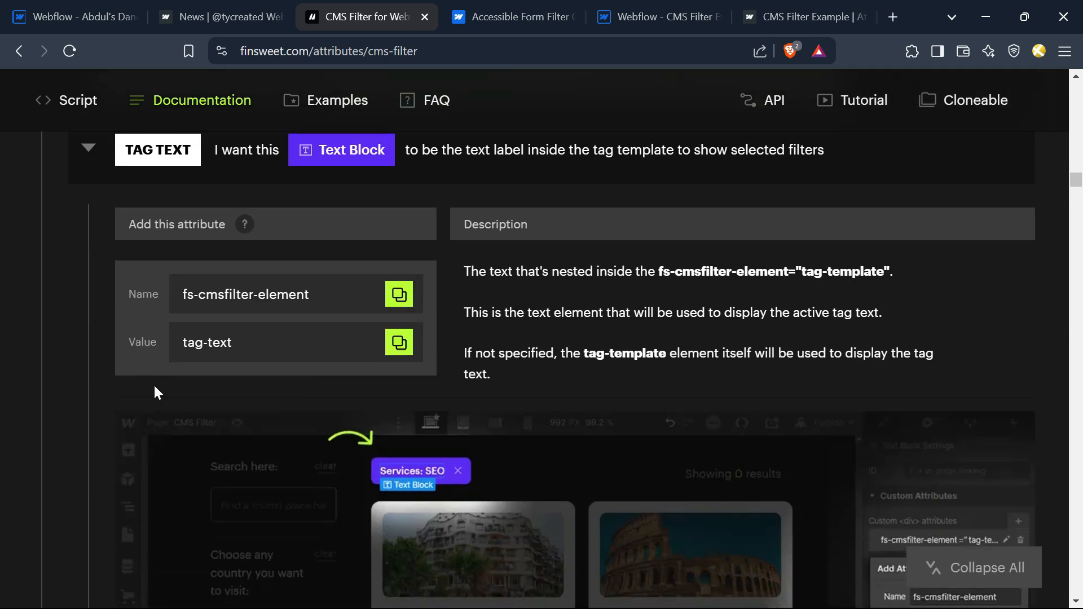
{"action": "left_click", "coordinate": [399, 294]}
{"action": "left_click", "coordinate": [82, 8]}
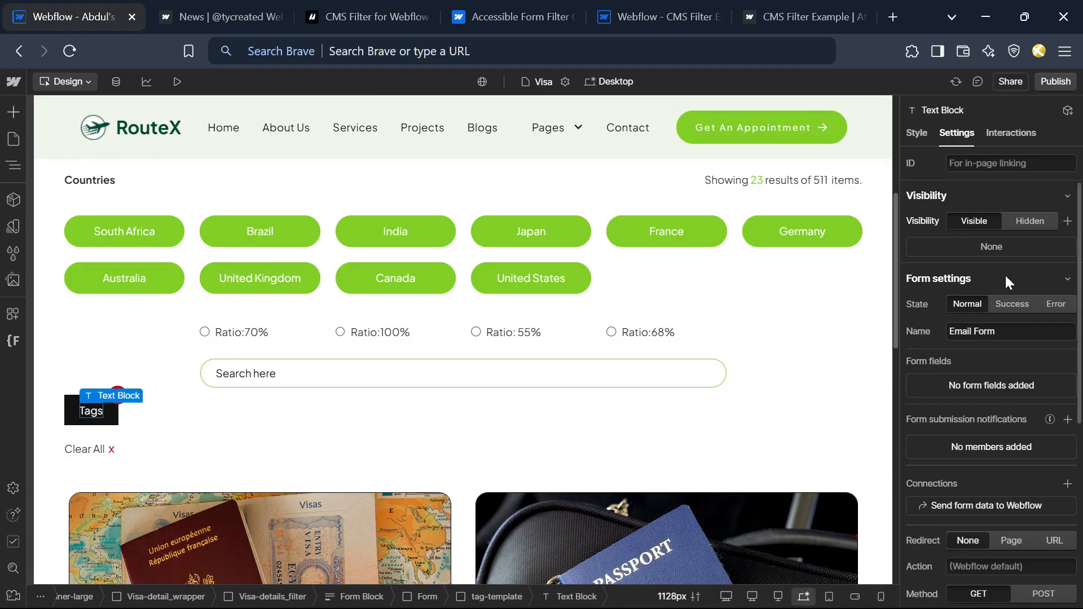
{"action": "scroll", "coordinate": [996, 490], "scroll_direction": "down", "scroll_amount": 5}
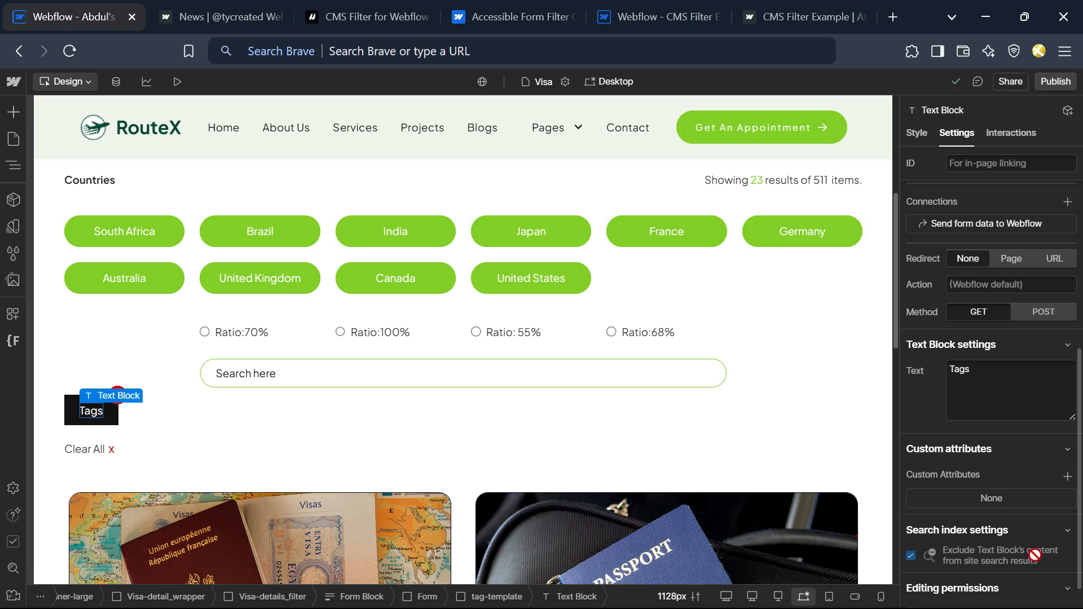
{"action": "left_click", "coordinate": [1067, 477]}
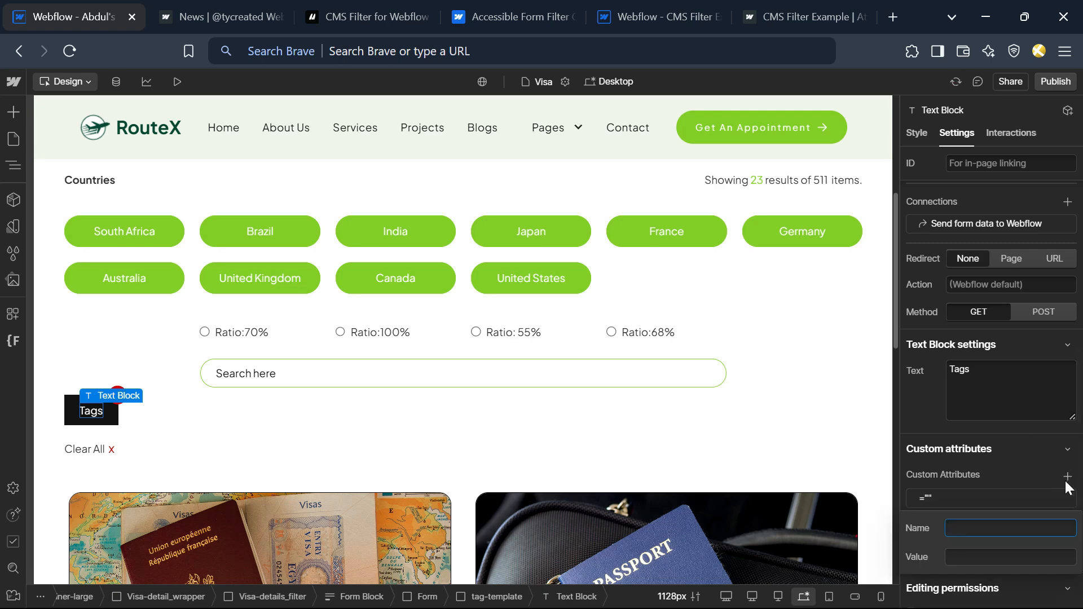
Set the "Tags" text block's custom attribute value to tag-text, copied from the Finsweet documentation, and save the attribute.
{"action": "left_click", "coordinate": [371, 17]}
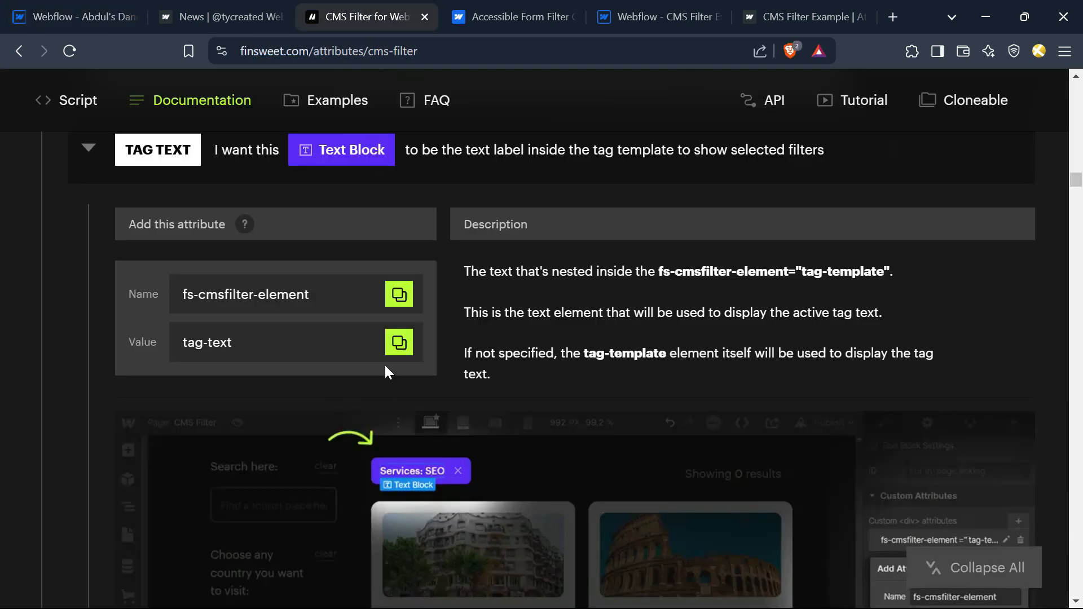
{"action": "left_click", "coordinate": [393, 355]}
{"action": "left_click", "coordinate": [30, 4]}
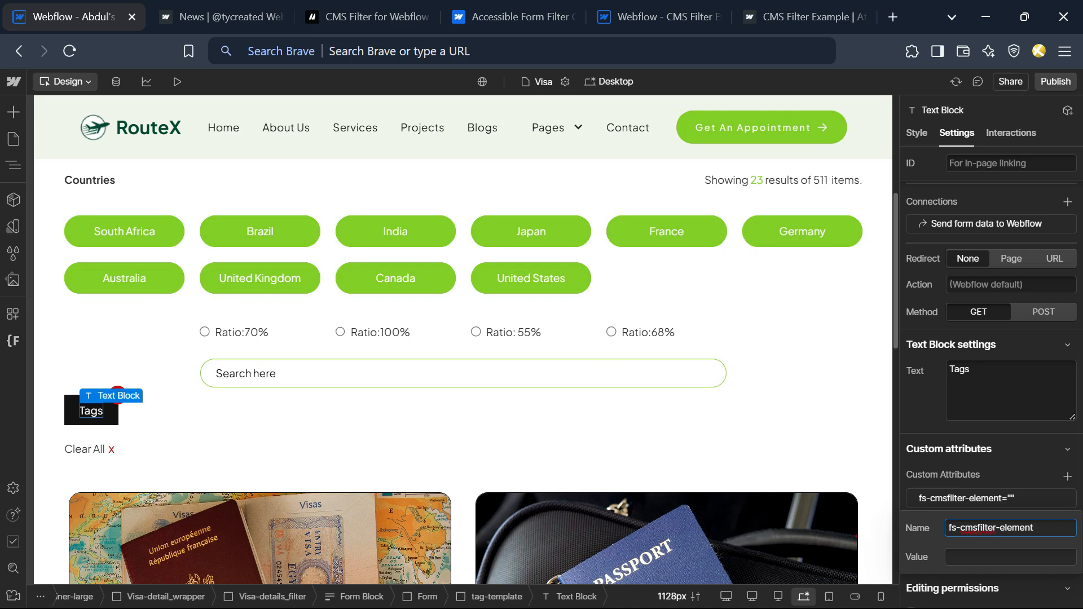
{"action": "left_click", "coordinate": [1003, 505]}
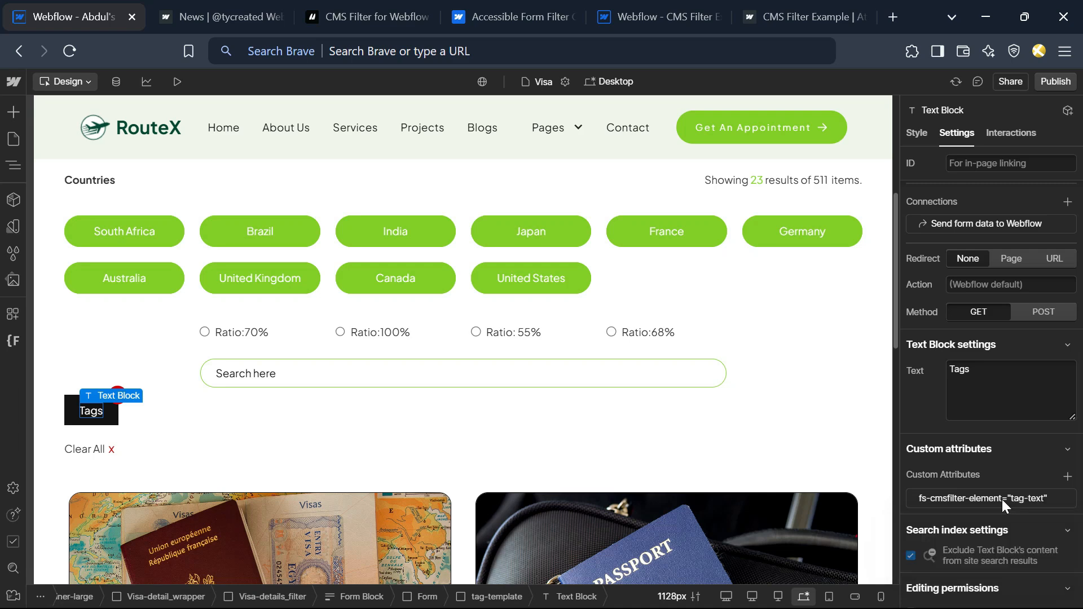
Add a custom attribute named fs-cmsfilter-element to the "x" text block, copying the name from Finsweet's Tag Remove section.
{"action": "left_click", "coordinate": [349, 4]}
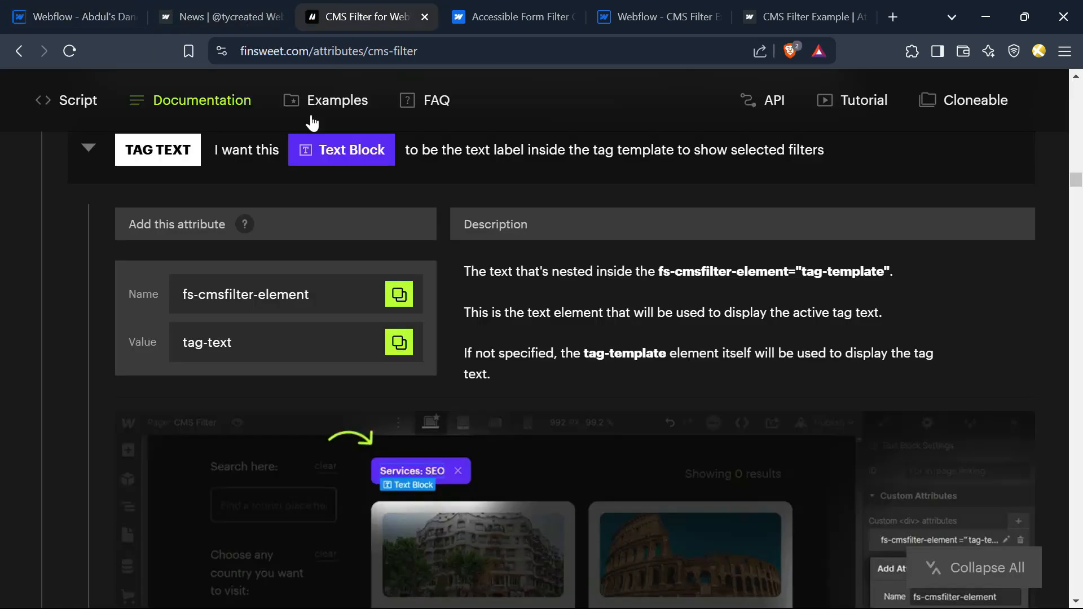
{"action": "scroll", "coordinate": [200, 395], "scroll_direction": "down", "scroll_amount": 8}
{"action": "scroll", "coordinate": [236, 381], "scroll_direction": "down", "scroll_amount": 3}
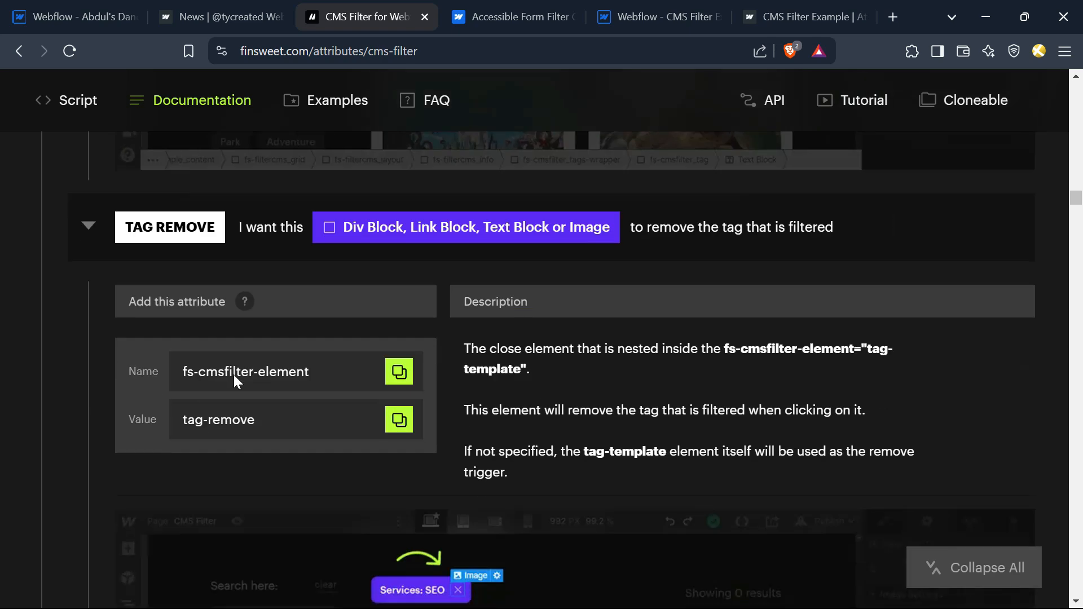
{"action": "left_click", "coordinate": [398, 372]}
{"action": "left_click", "coordinate": [103, 16]}
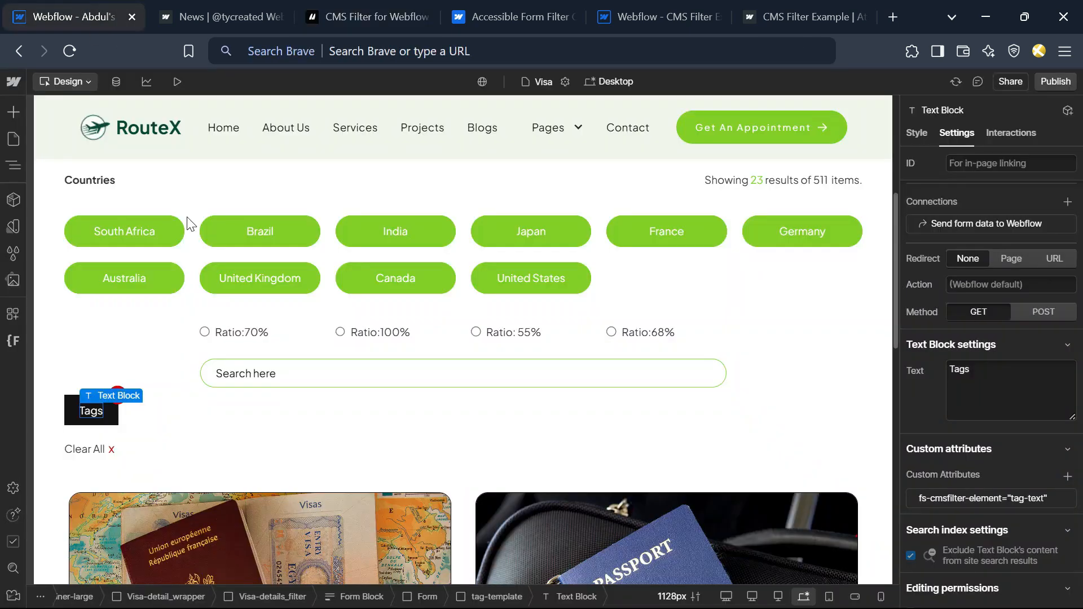
{"action": "left_click", "coordinate": [107, 405]}
{"action": "left_click", "coordinate": [122, 401]}
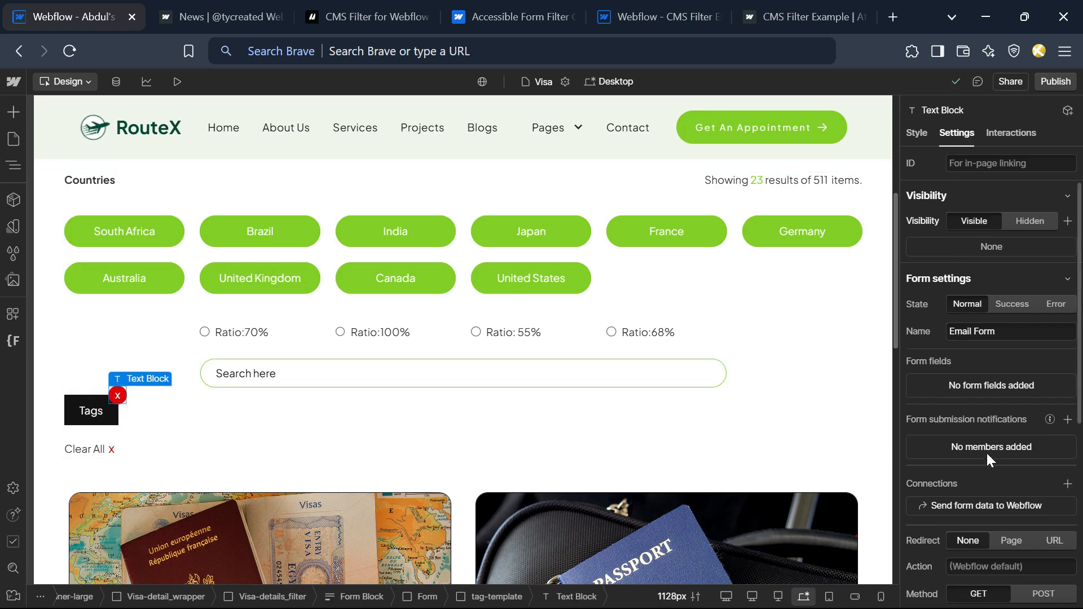
{"action": "scroll", "coordinate": [988, 457], "scroll_direction": "down", "scroll_amount": 5}
{"action": "left_click", "coordinate": [1067, 449]}
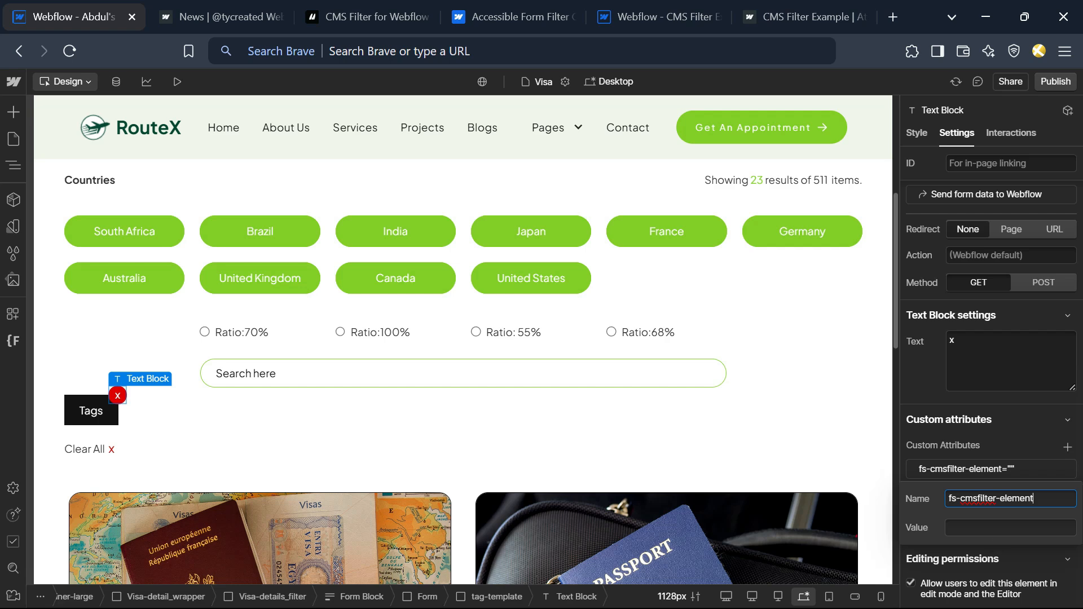
{"action": "key", "text": "Tab"}
Set the "x" text block's custom attribute value to tag-remove, copied from the Finsweet documentation.
{"action": "left_click", "coordinate": [245, 12]}
{"action": "left_click", "coordinate": [349, 9]}
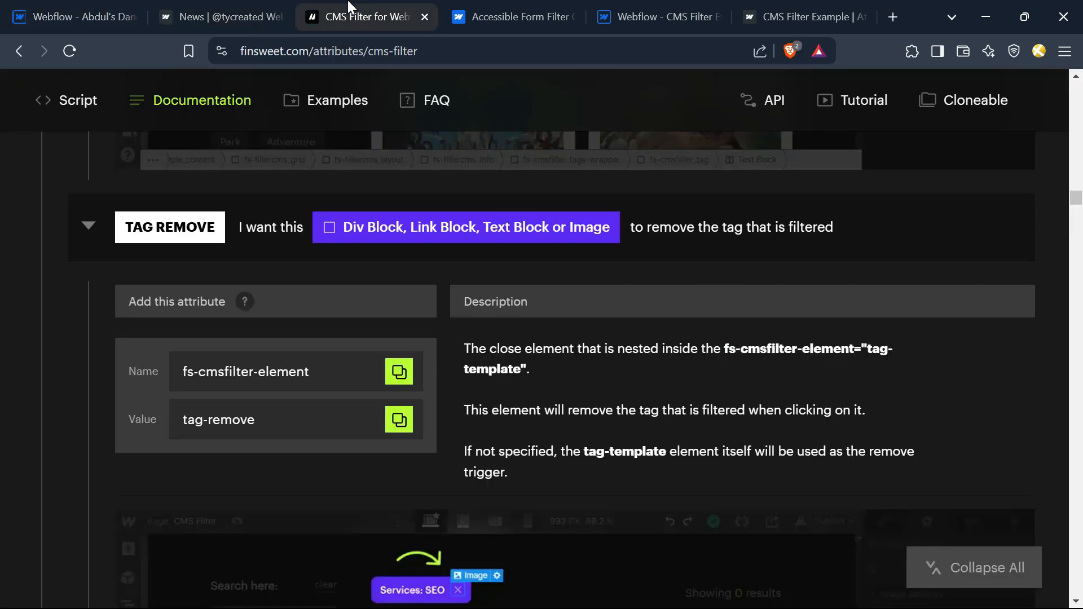
{"action": "left_click", "coordinate": [395, 420]}
{"action": "left_click", "coordinate": [79, 12]}
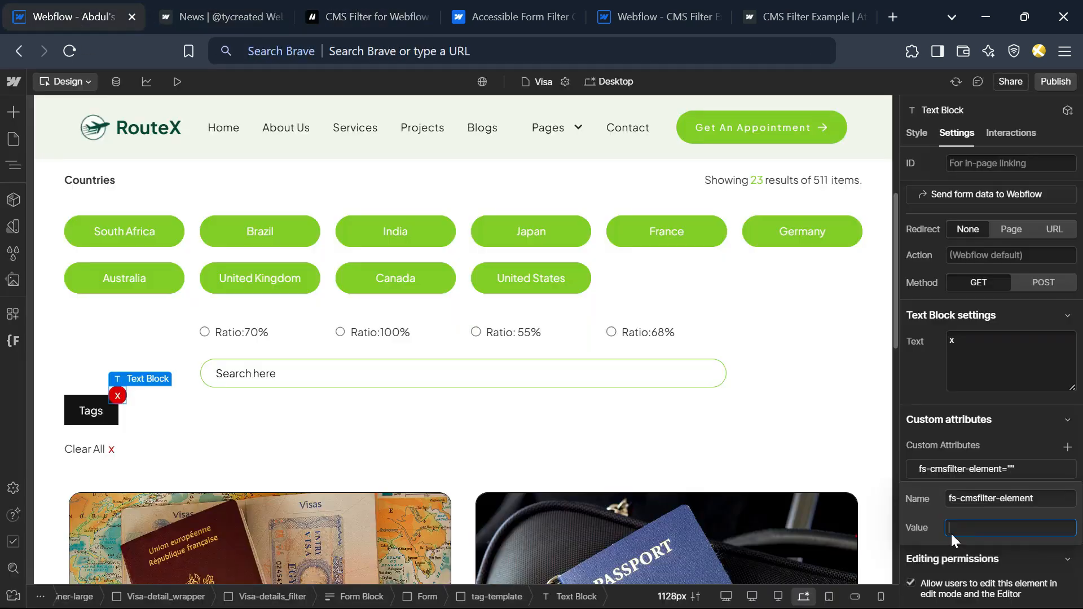
{"action": "key", "text": "ctrl+v"}
Set the cursor of the "x" text block to pointer and publish the site to routextravel.webflow.io.
{"action": "left_click", "coordinate": [119, 398]}
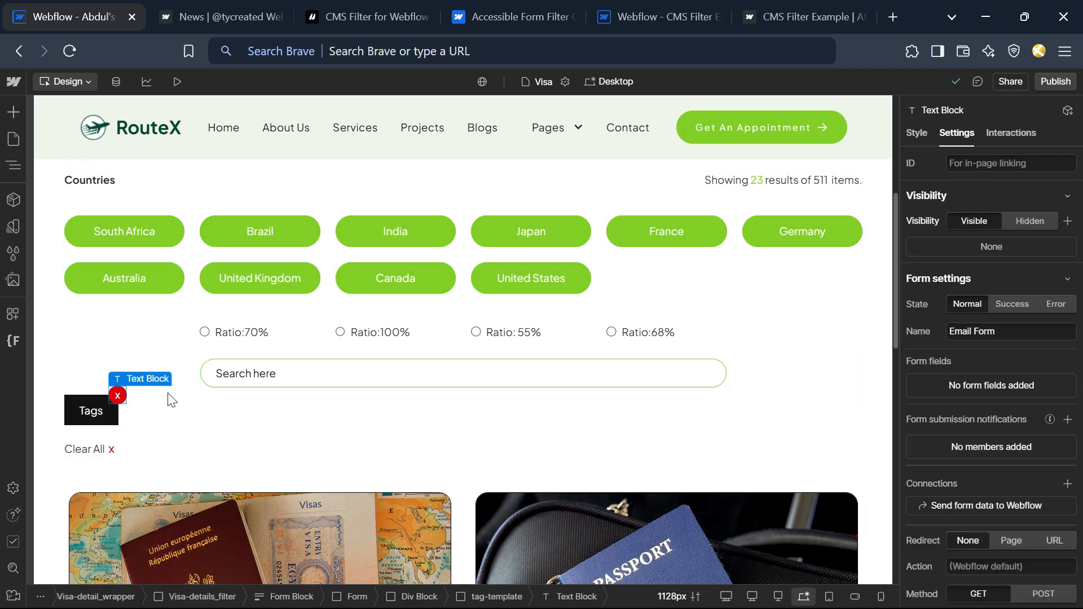
{"action": "key", "text": "s"}
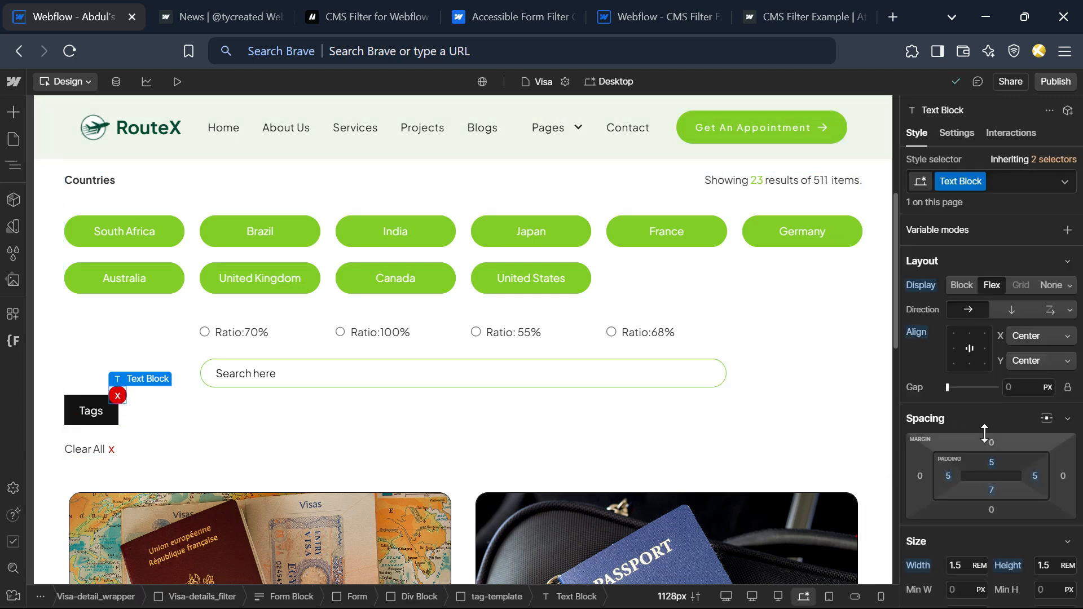
{"action": "scroll", "coordinate": [993, 511], "scroll_direction": "down", "scroll_amount": 15}
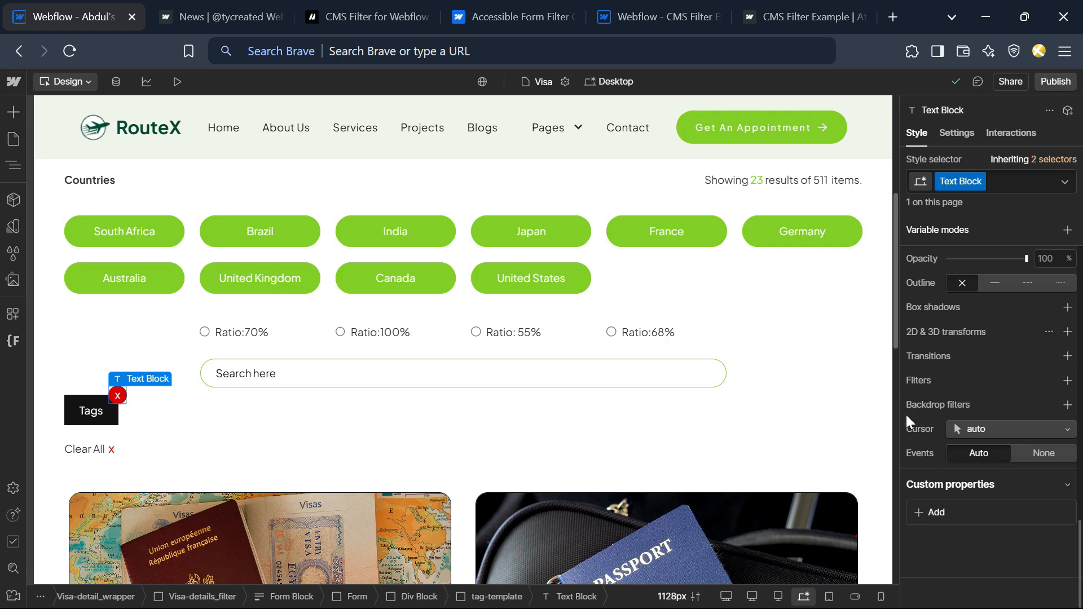
{"action": "left_click", "coordinate": [994, 429]}
{"action": "key", "text": "Escape"}
{"action": "left_click", "coordinate": [1056, 81]}
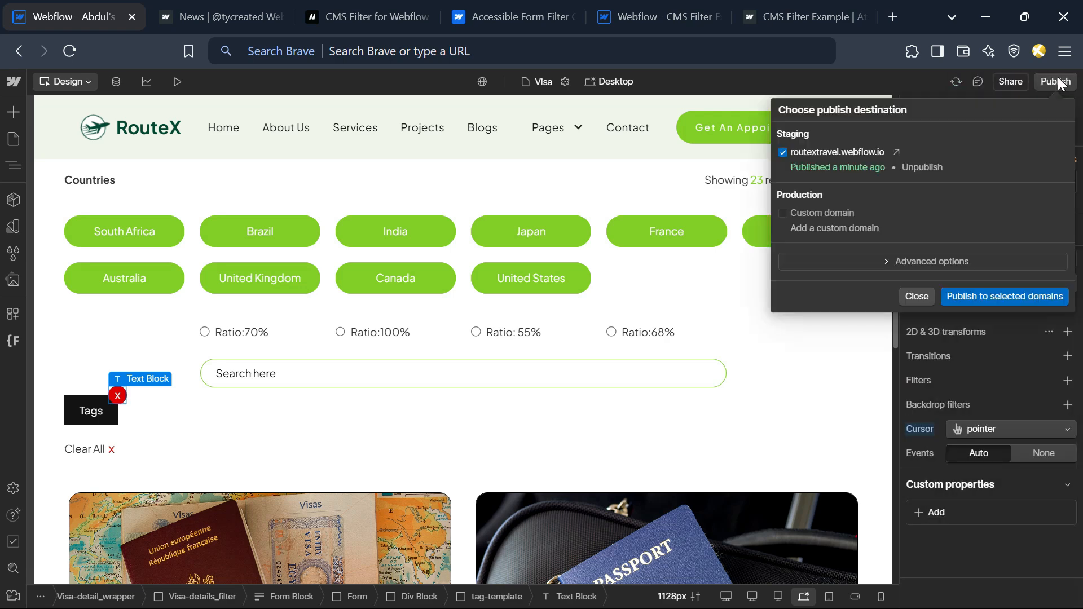
{"action": "left_click", "coordinate": [964, 296]}
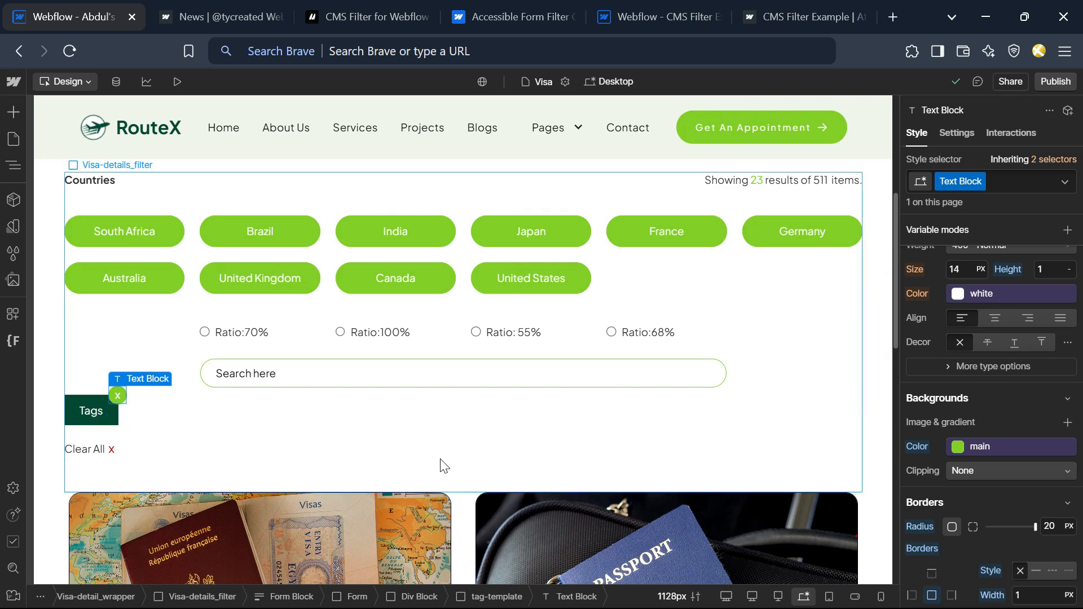
Give the tag-template block a right margin of 40 px and publish the site to the staging domain.
{"action": "left_click", "coordinate": [115, 418]}
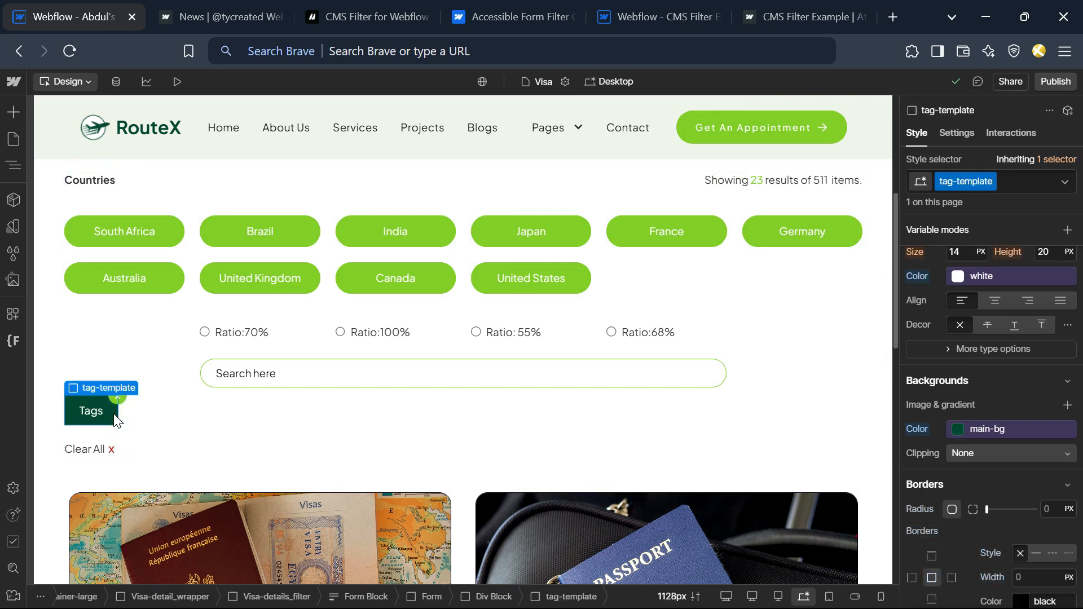
{"action": "scroll", "coordinate": [938, 482], "scroll_direction": "up", "scroll_amount": 5}
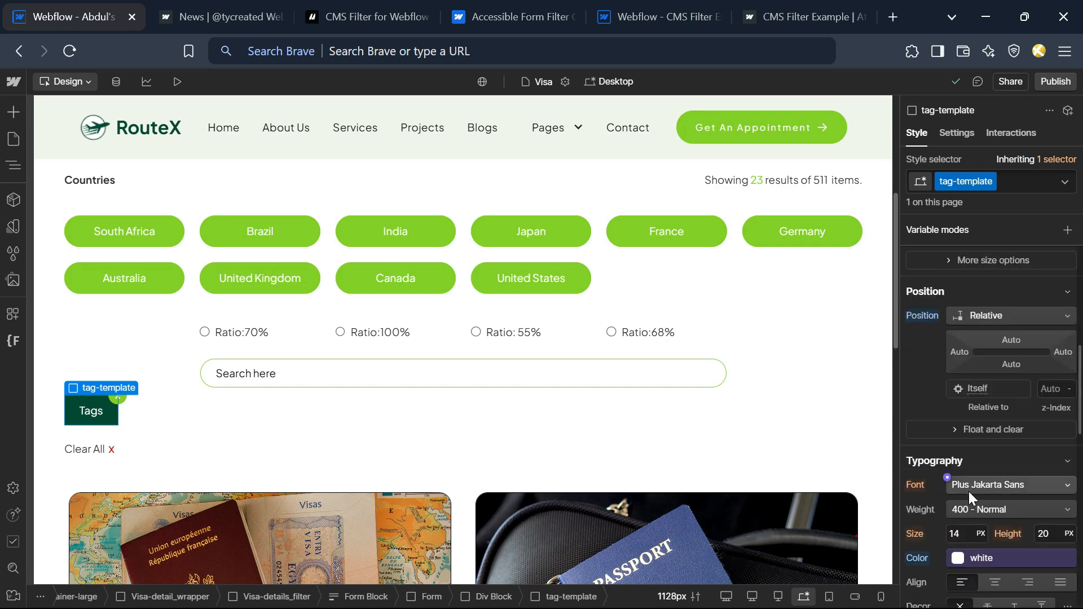
{"action": "scroll", "coordinate": [970, 486], "scroll_direction": "up", "scroll_amount": 2}
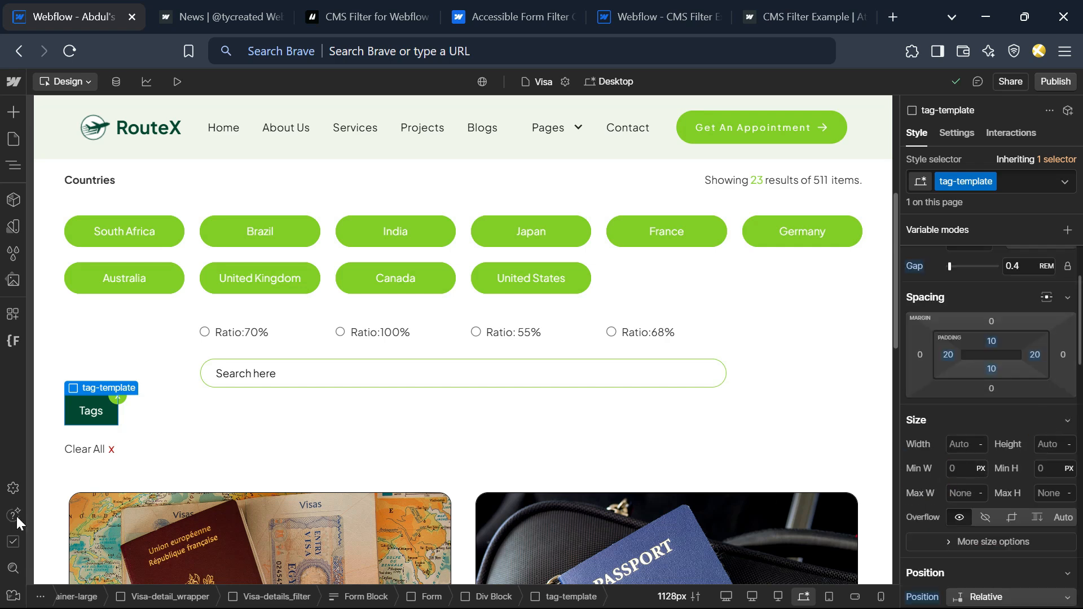
{"action": "left_click", "coordinate": [1064, 356]}
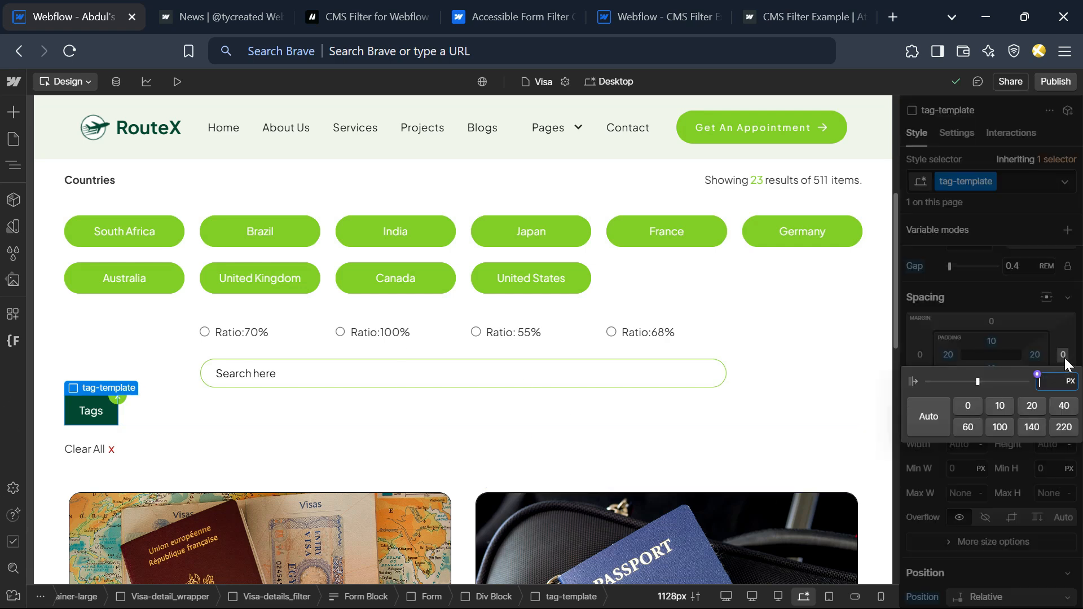
{"action": "left_click", "coordinate": [1033, 407]}
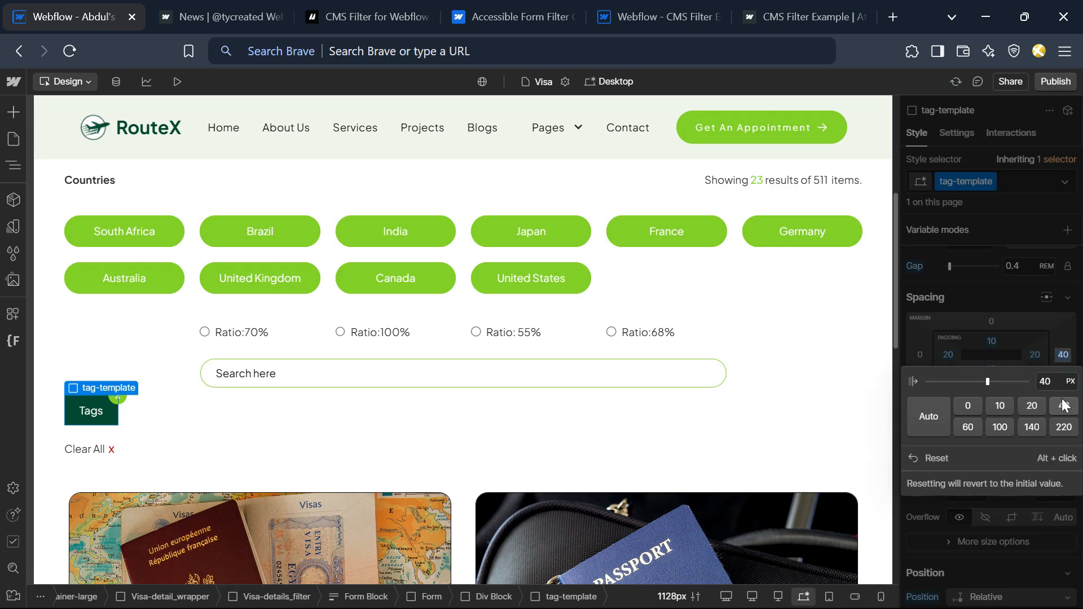
{"action": "left_click", "coordinate": [1055, 82]}
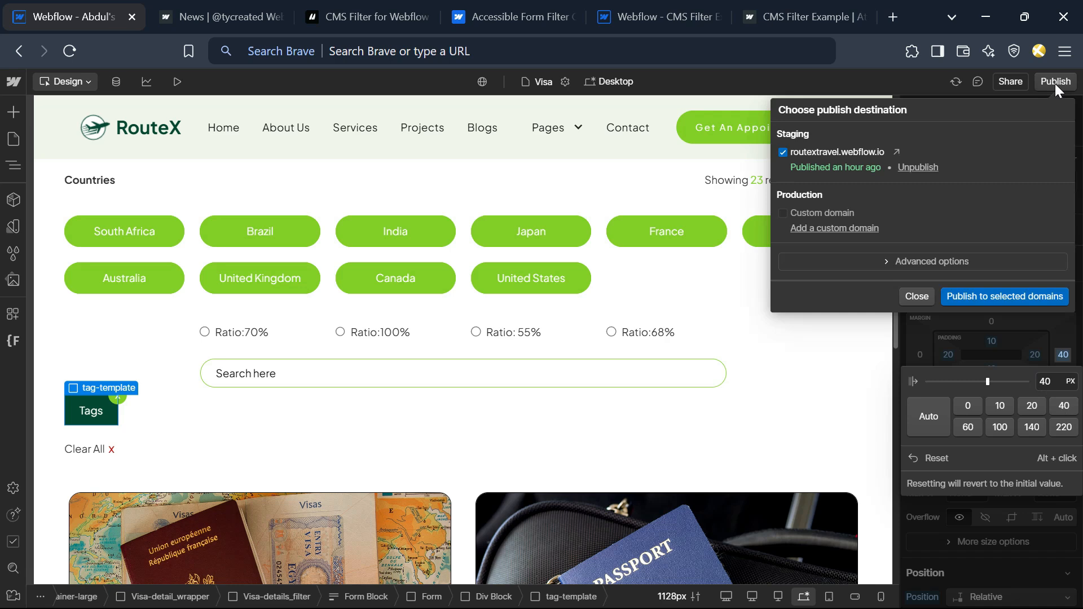
{"action": "left_click", "coordinate": [991, 296]}
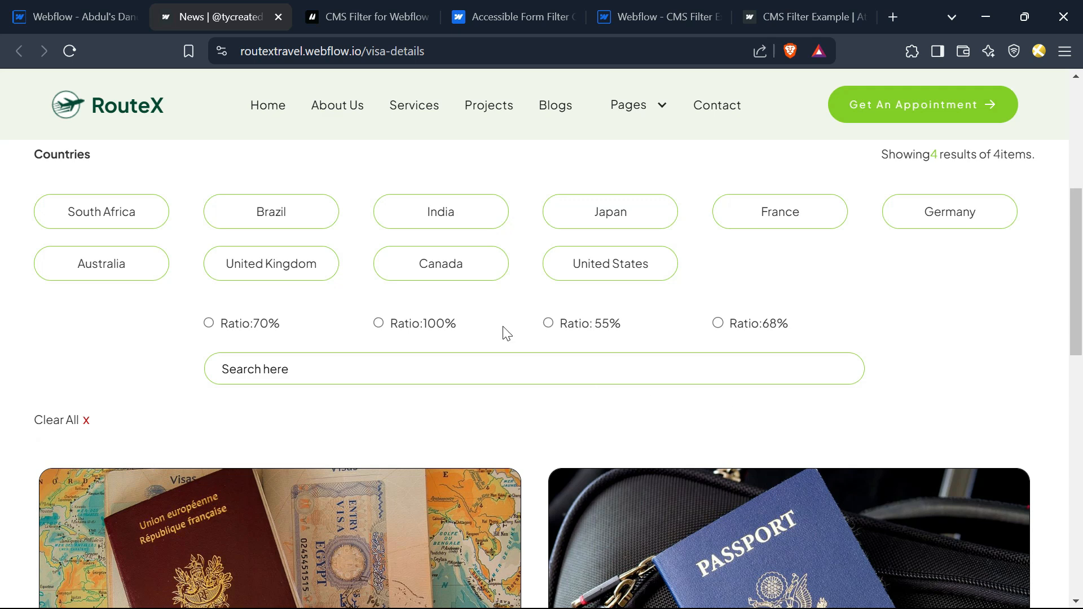
On the published visa-details page, filter by Japan, United States and Canada, and remove the Japan and United States tags.
{"action": "left_click", "coordinate": [619, 224]}
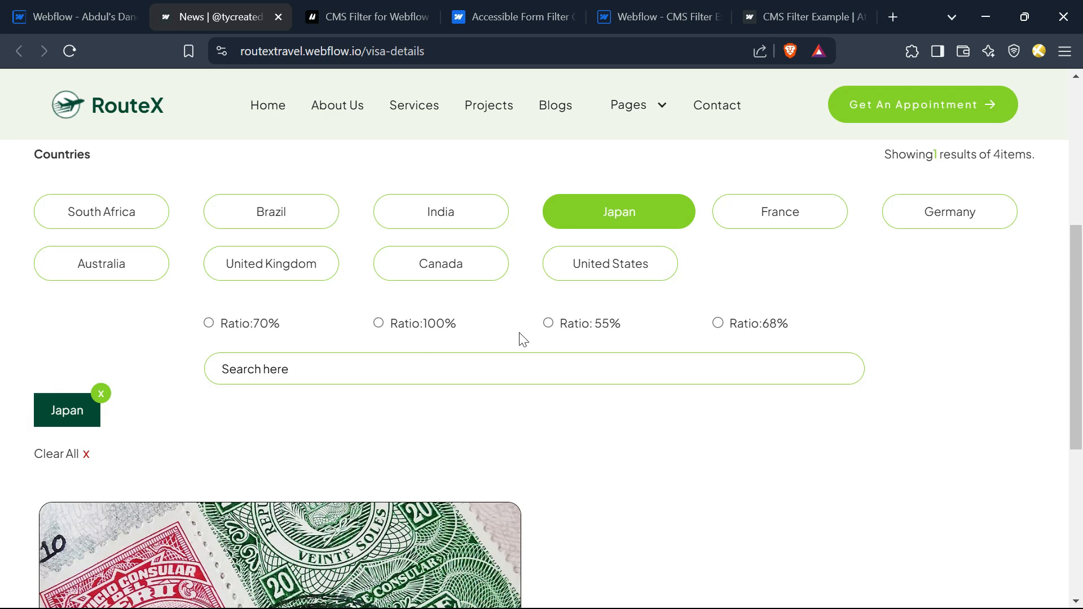
{"action": "left_click", "coordinate": [615, 275]}
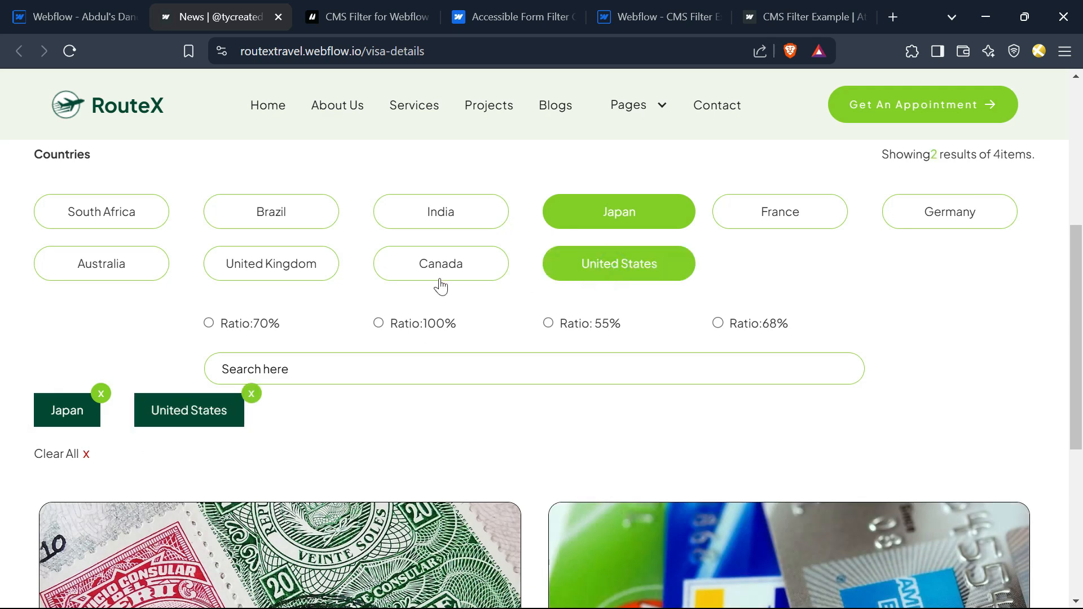
{"action": "left_click", "coordinate": [419, 271]}
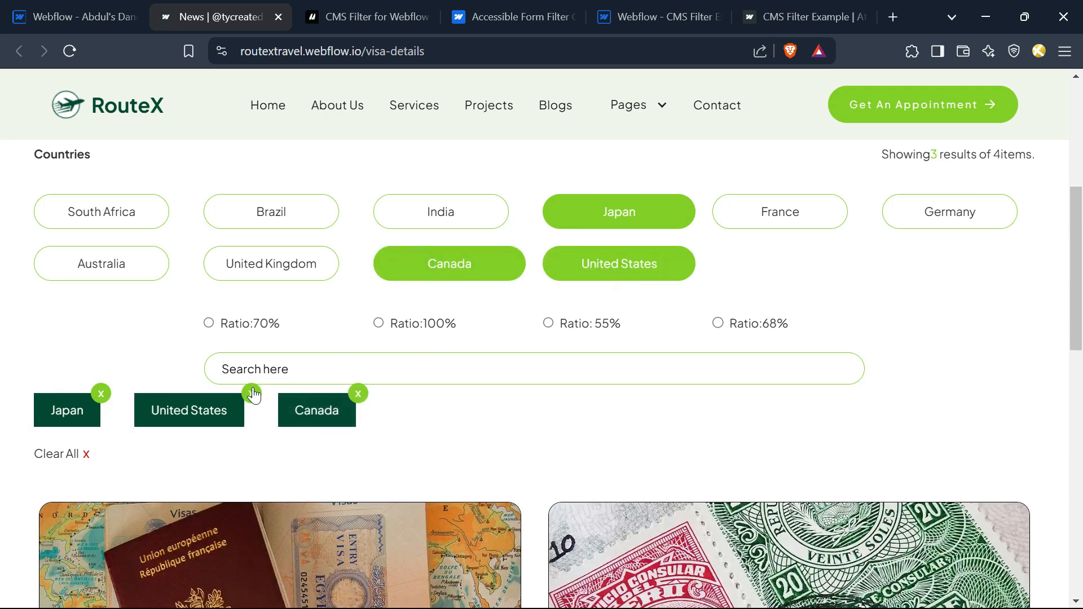
{"action": "left_click", "coordinate": [99, 395]}
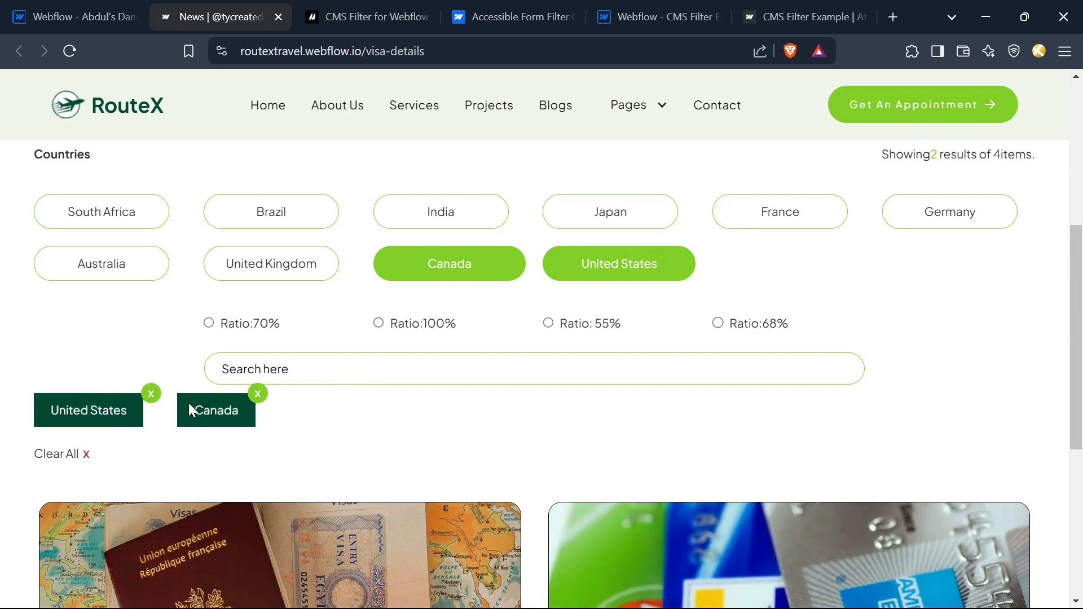
{"action": "left_click", "coordinate": [150, 395]}
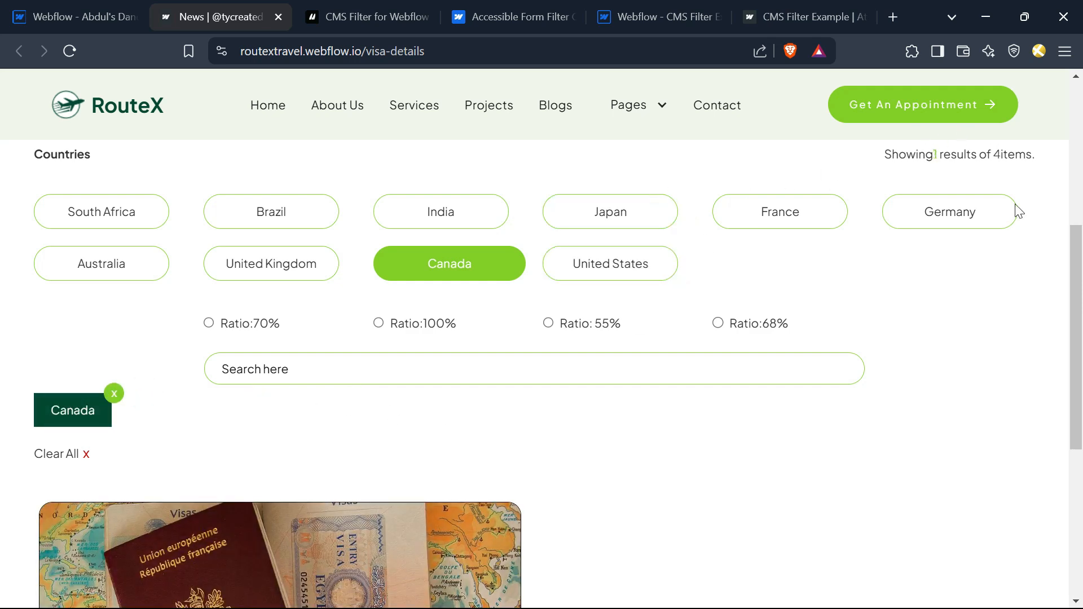
Apply the Ratio: 55% filter and remove the Canada tag to test tag removal.
{"action": "left_click", "coordinate": [548, 327]}
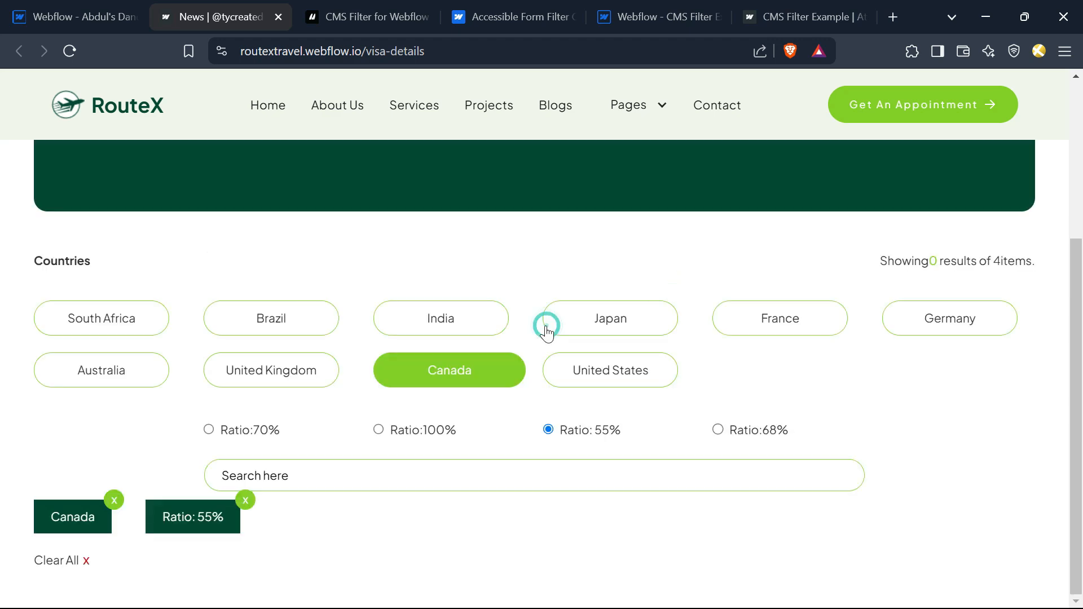
{"action": "left_click", "coordinate": [114, 500]}
{"action": "scroll", "coordinate": [259, 459], "scroll_direction": "down", "scroll_amount": 5}
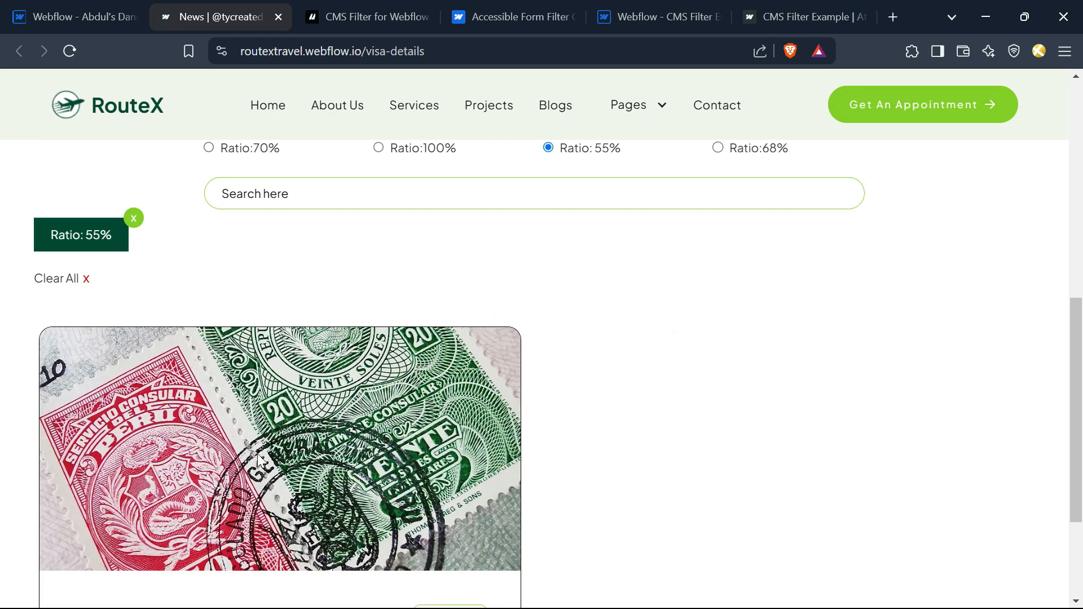
Search the visa list for "japan" and check the filtered visa card.
{"action": "left_click", "coordinate": [322, 193]}
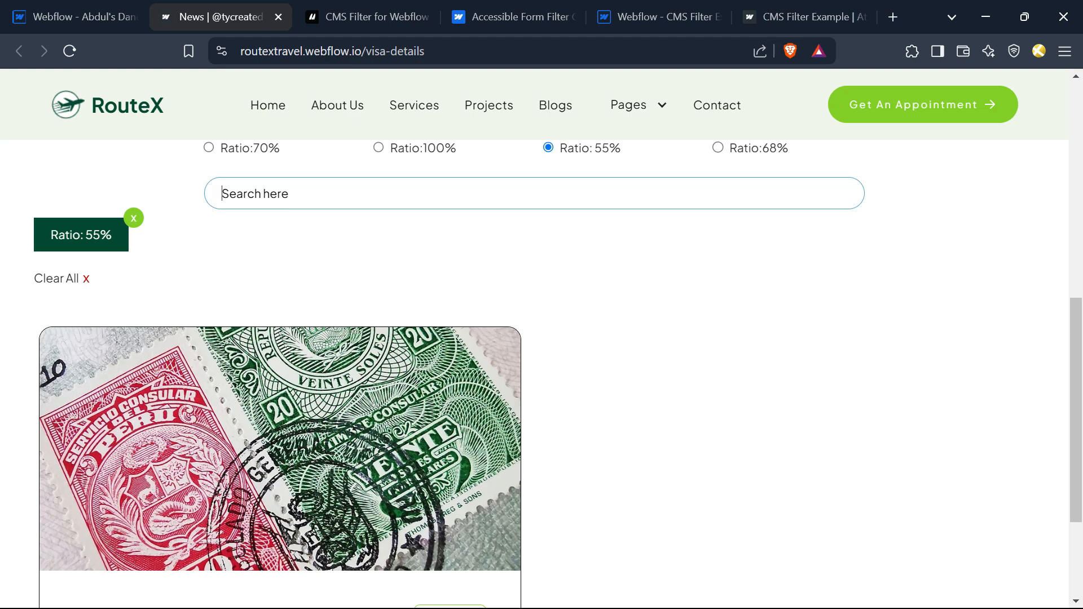
{"action": "type", "text": "japan"}
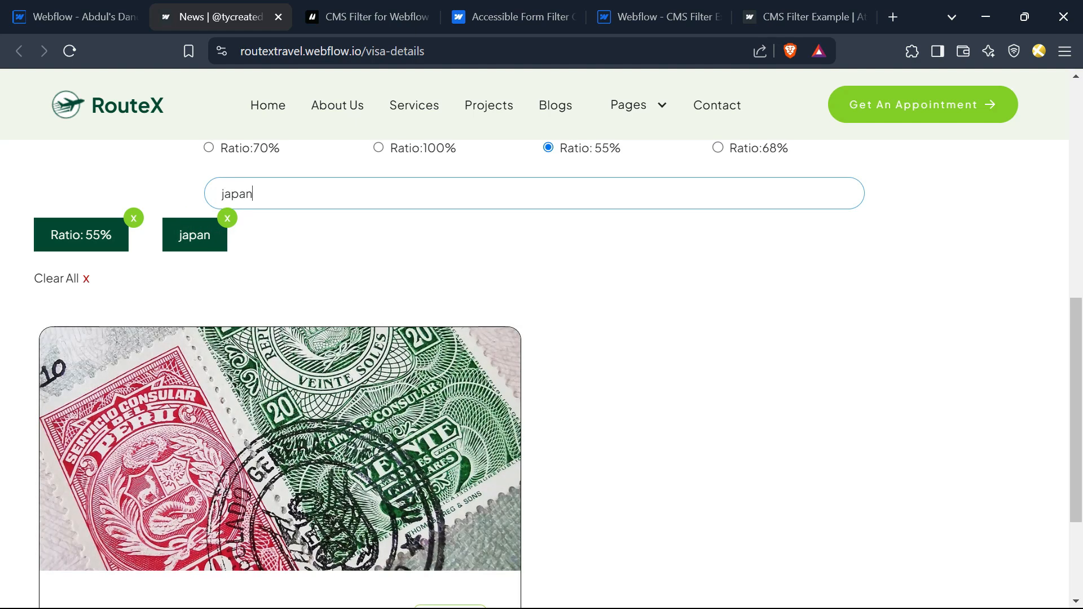
{"action": "scroll", "coordinate": [360, 262], "scroll_direction": "down", "scroll_amount": 3}
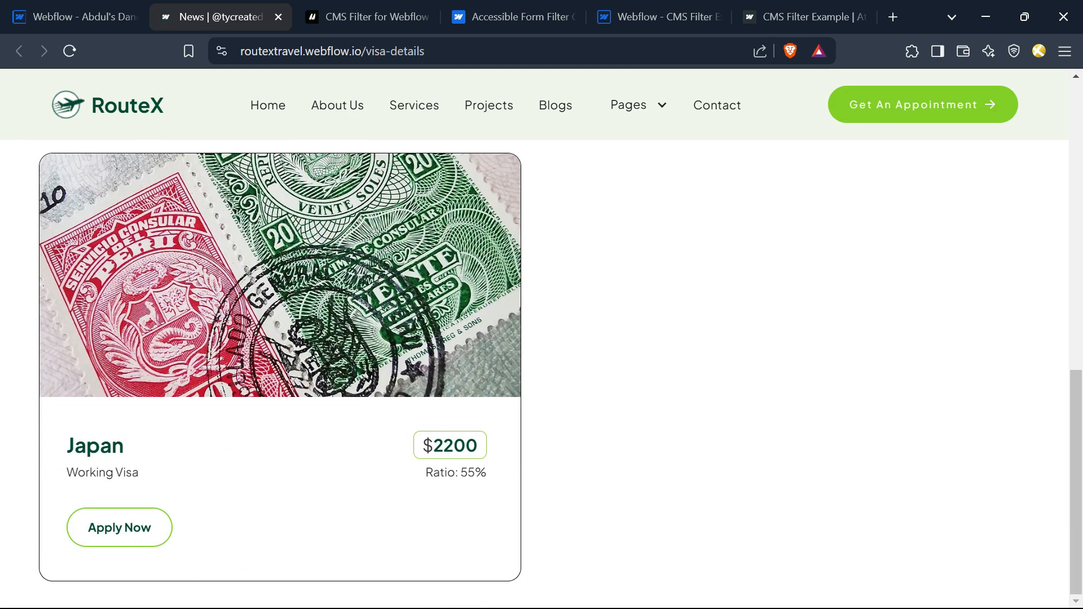
{"action": "scroll", "coordinate": [237, 448], "scroll_direction": "up", "scroll_amount": 1}
{"action": "scroll", "coordinate": [237, 448], "scroll_direction": "up", "scroll_amount": 3}
Replace the search text with "canada", remove the Ratio: 55% tag, and review the filtered list.
{"action": "double_click", "coordinate": [237, 302]}
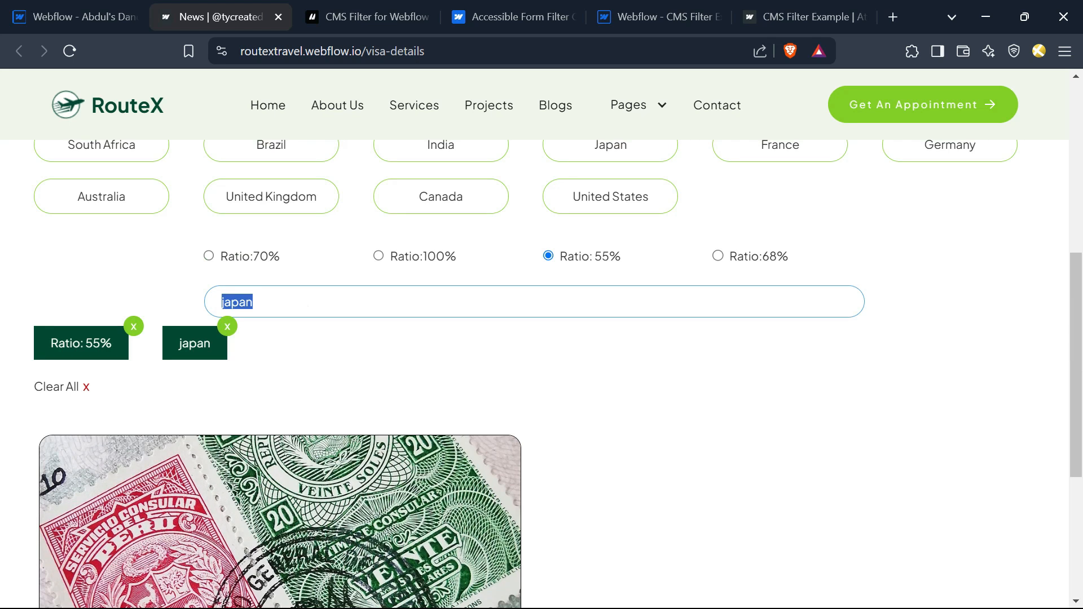
{"action": "type", "text": "cana"}
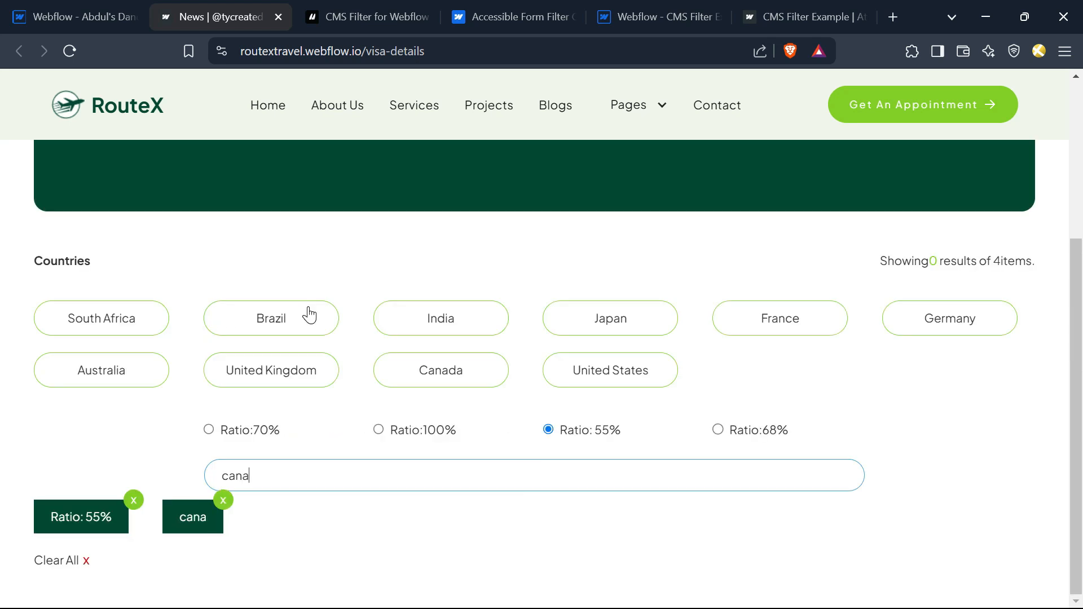
{"action": "type", "text": "da"}
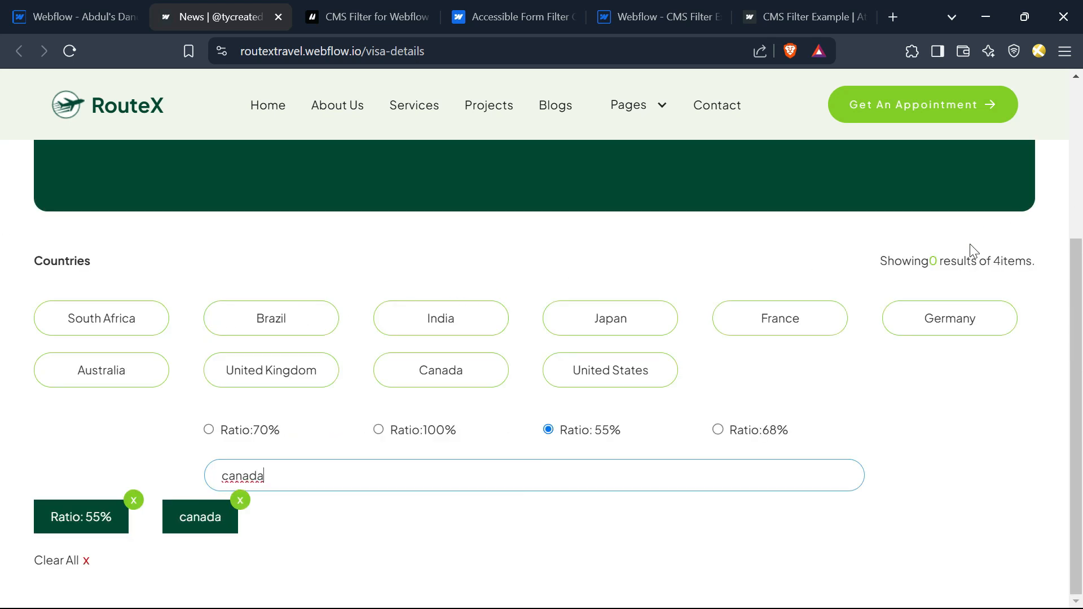
{"action": "left_click", "coordinate": [133, 500]}
{"action": "scroll", "coordinate": [380, 417], "scroll_direction": "down", "scroll_amount": 5}
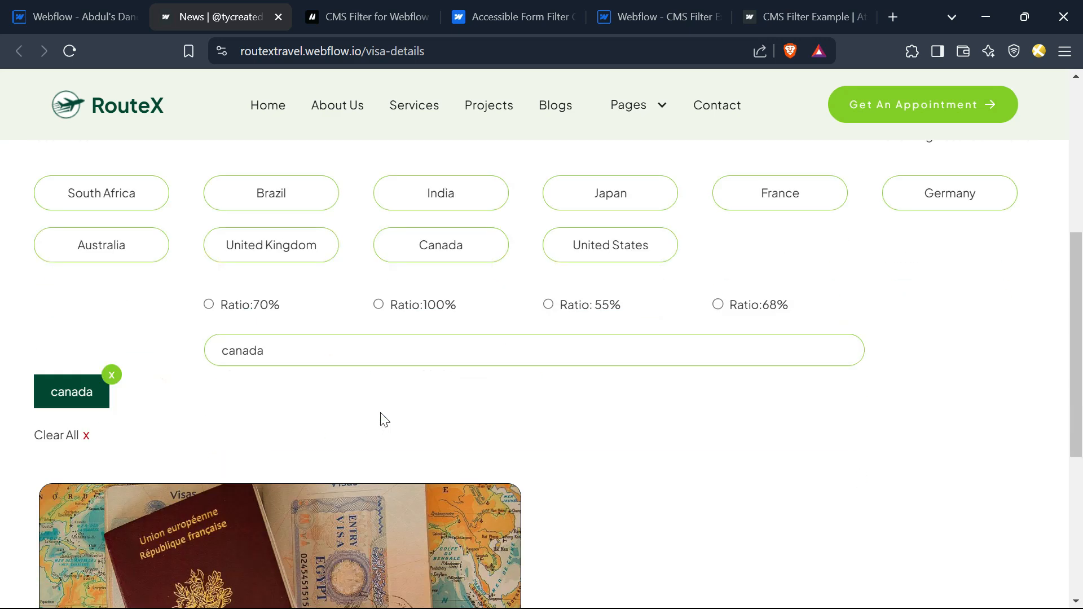
{"action": "scroll", "coordinate": [119, 398], "scroll_direction": "up", "scroll_amount": 5}
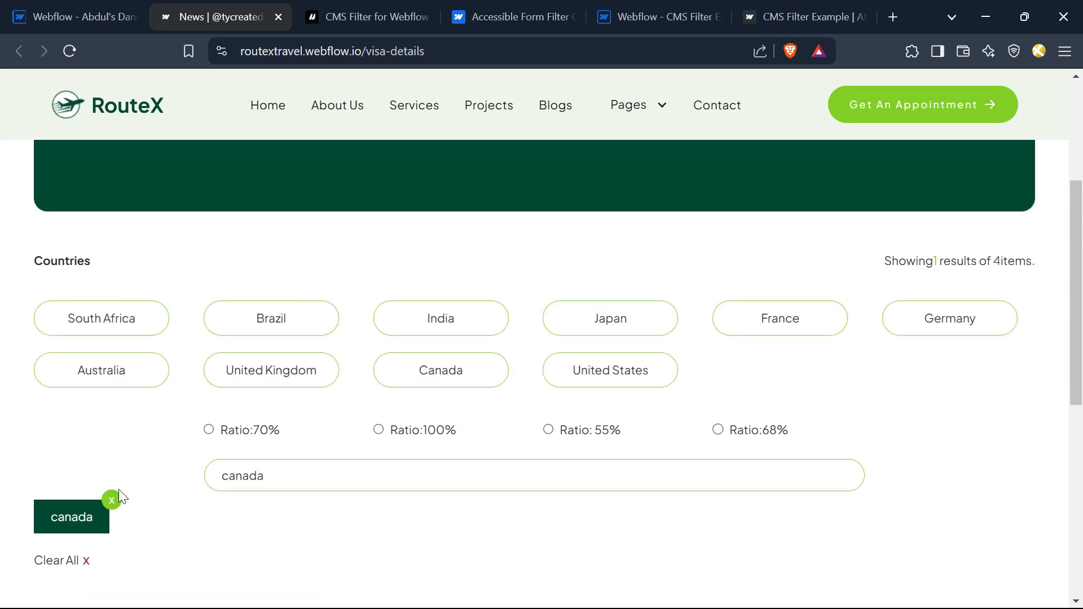
{"action": "scroll", "coordinate": [557, 575], "scroll_direction": "down", "scroll_amount": 5}
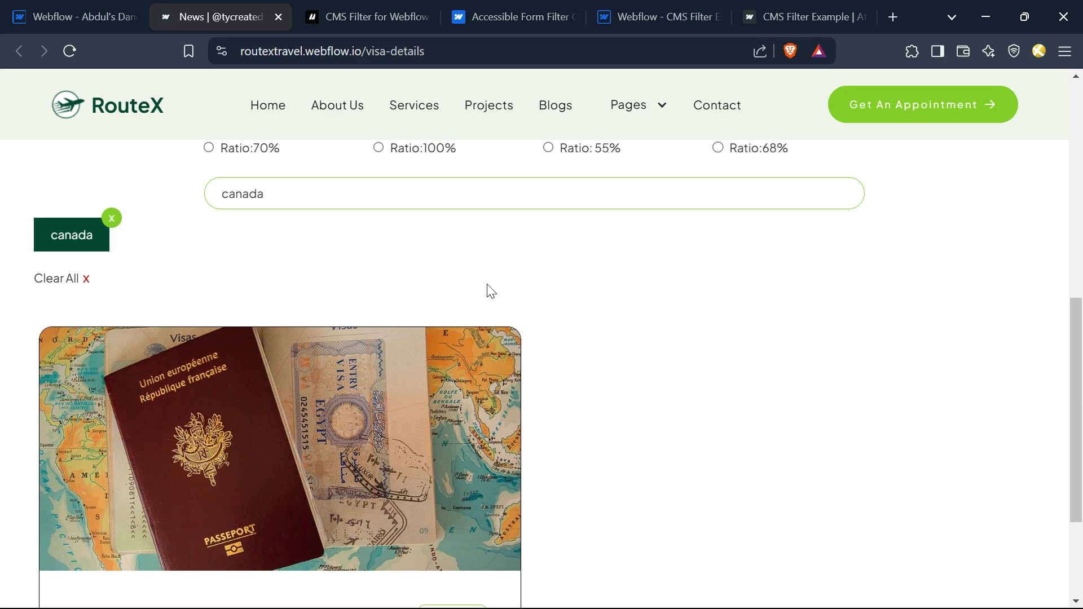
Switch to the Finsweet CMS Filter documentation, collapse the Tag Template section, and look through the remaining filter options.
{"action": "left_click", "coordinate": [356, 7]}
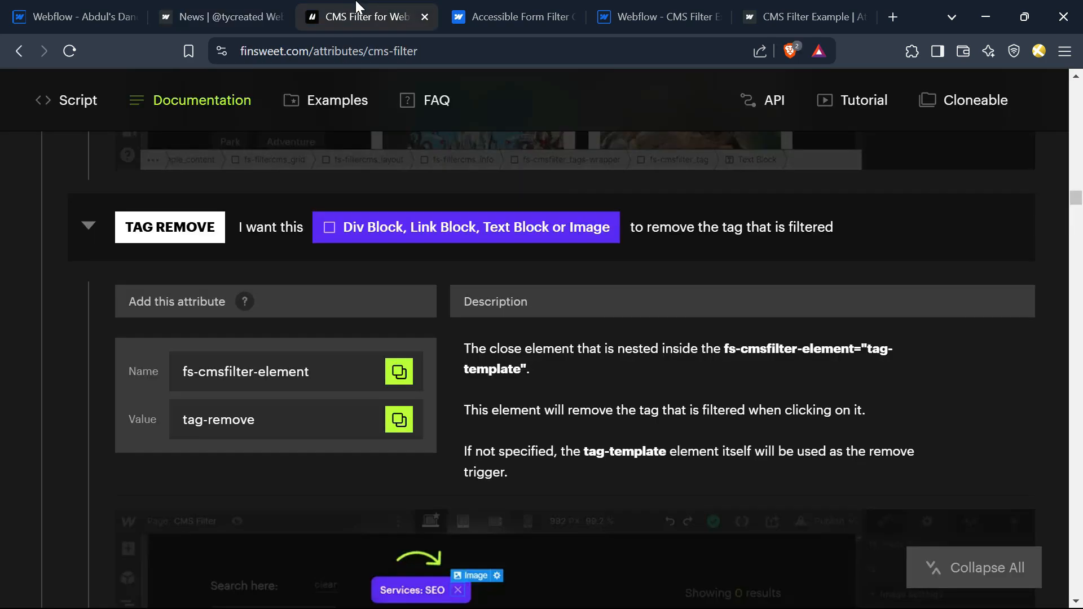
{"action": "scroll", "coordinate": [298, 483], "scroll_direction": "up", "scroll_amount": 5}
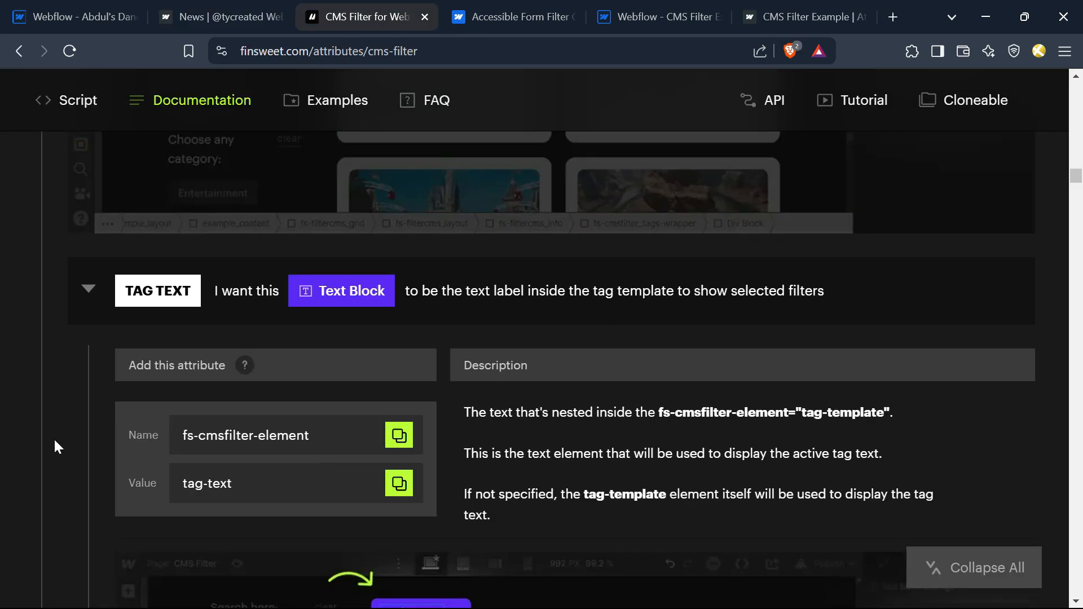
{"action": "scroll", "coordinate": [85, 412], "scroll_direction": "up", "scroll_amount": 15}
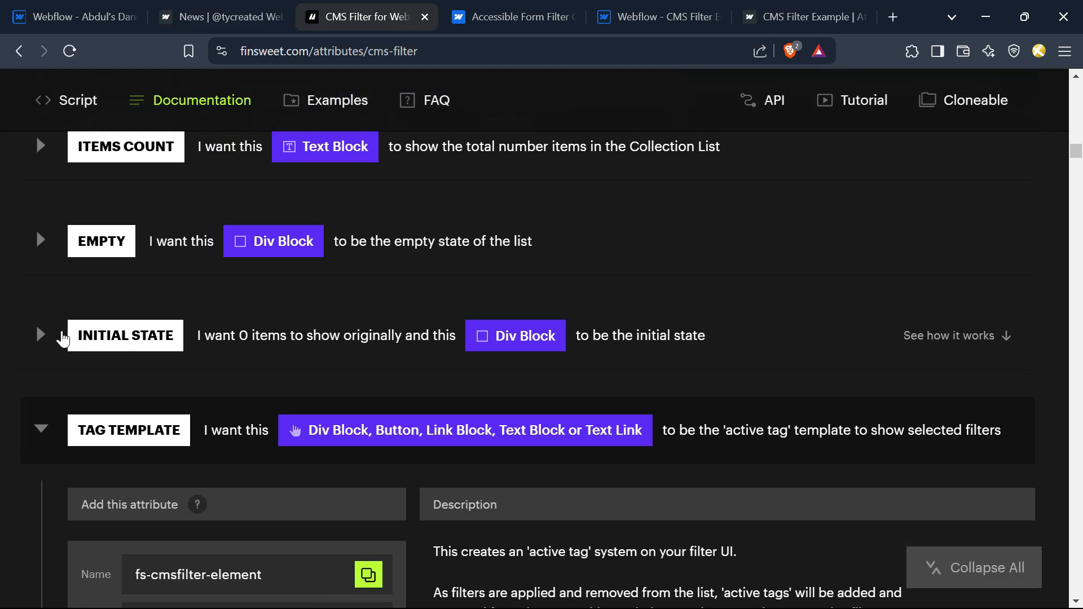
{"action": "left_click", "coordinate": [41, 428]}
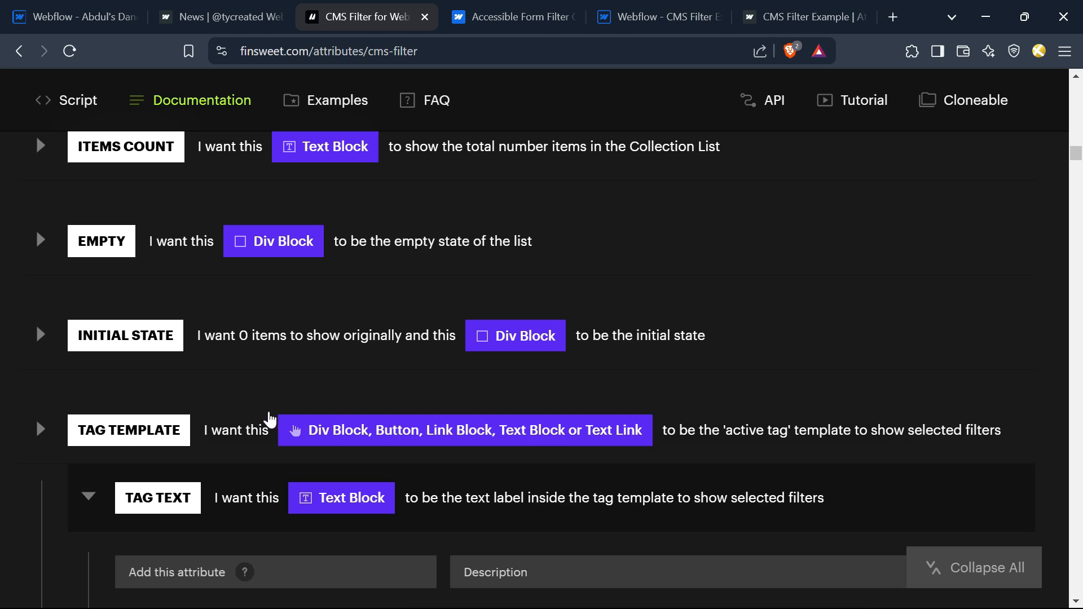
{"action": "scroll", "coordinate": [457, 490], "scroll_direction": "down", "scroll_amount": 15}
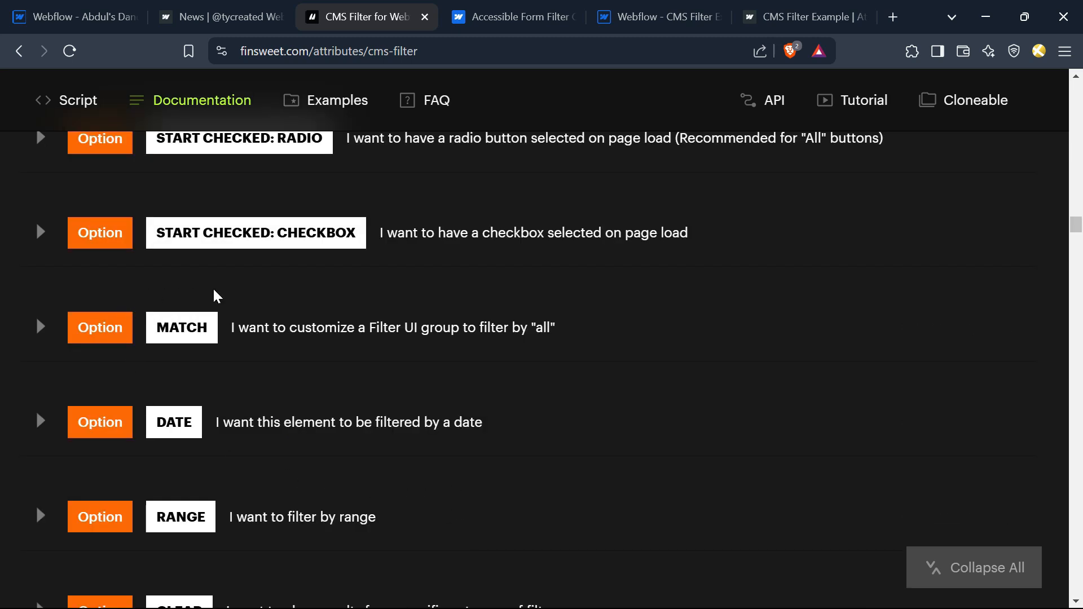
{"action": "scroll", "coordinate": [489, 325], "scroll_direction": "down", "scroll_amount": 2}
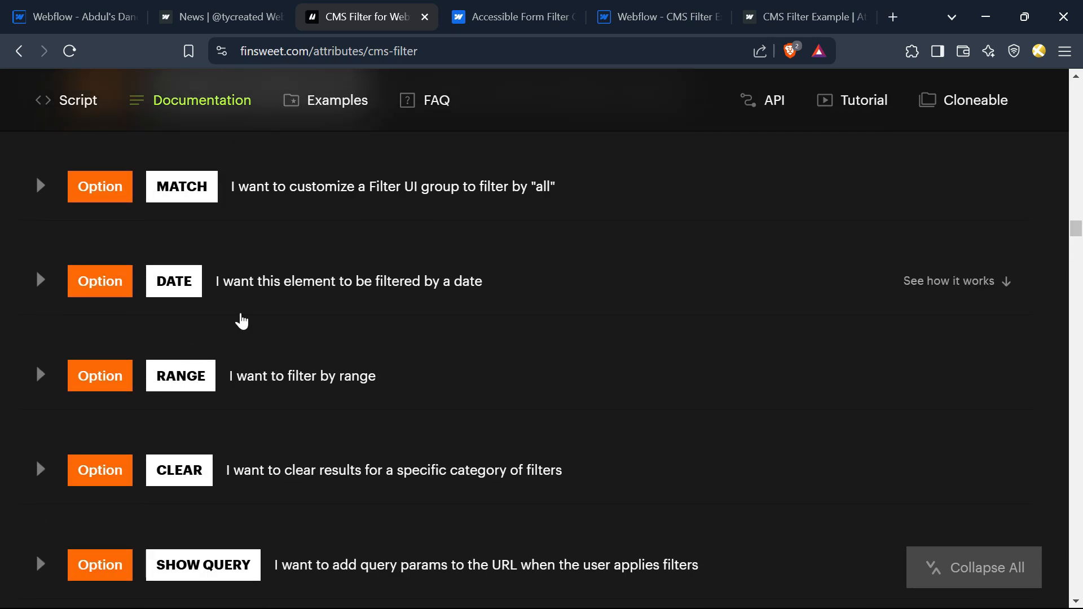
{"action": "scroll", "coordinate": [184, 329], "scroll_direction": "down", "scroll_amount": 2}
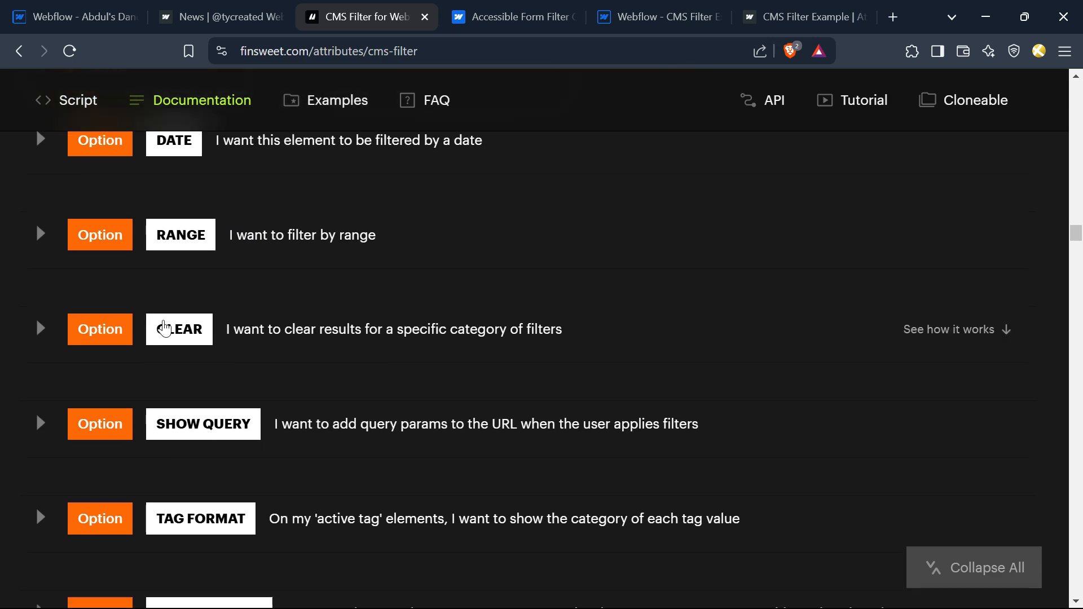
Expand the Range option in the CMS Filter documentation, review its from and to attributes, and collapse it again.
{"action": "left_click", "coordinate": [40, 248]}
{"action": "scroll", "coordinate": [157, 332], "scroll_direction": "down", "scroll_amount": 4}
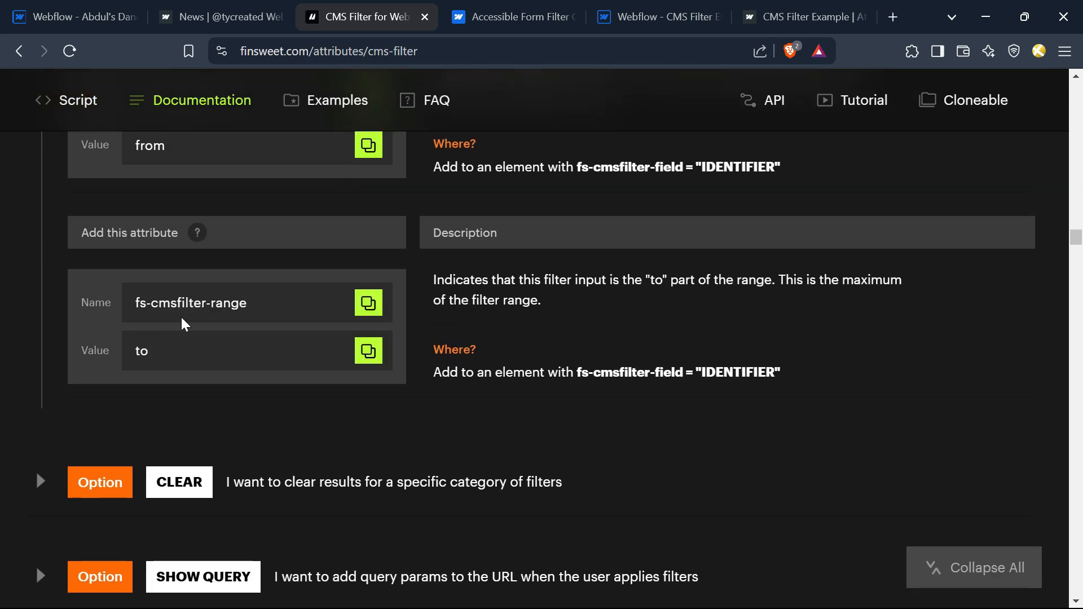
{"action": "scroll", "coordinate": [176, 357], "scroll_direction": "up", "scroll_amount": 4}
{"action": "scroll", "coordinate": [155, 327], "scroll_direction": "down", "scroll_amount": 3}
{"action": "scroll", "coordinate": [93, 293], "scroll_direction": "up", "scroll_amount": 3}
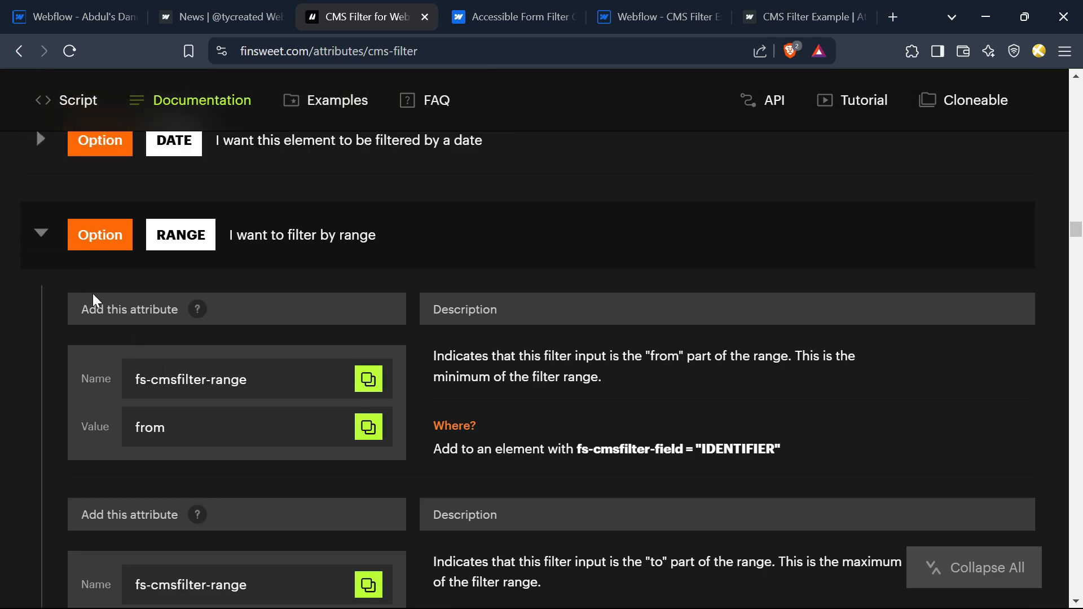
{"action": "left_click", "coordinate": [41, 235]}
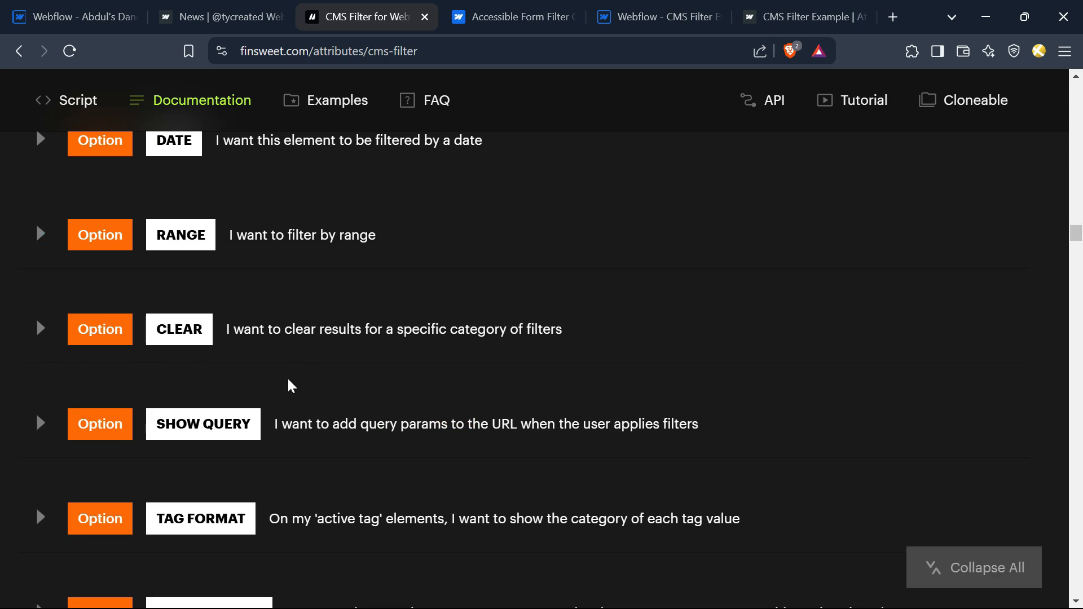
Look through the remaining CMS Filter options and the working example that filters with radio buttons.
{"action": "scroll", "coordinate": [194, 388], "scroll_direction": "down", "scroll_amount": 2}
{"action": "scroll", "coordinate": [273, 367], "scroll_direction": "down", "scroll_amount": 2}
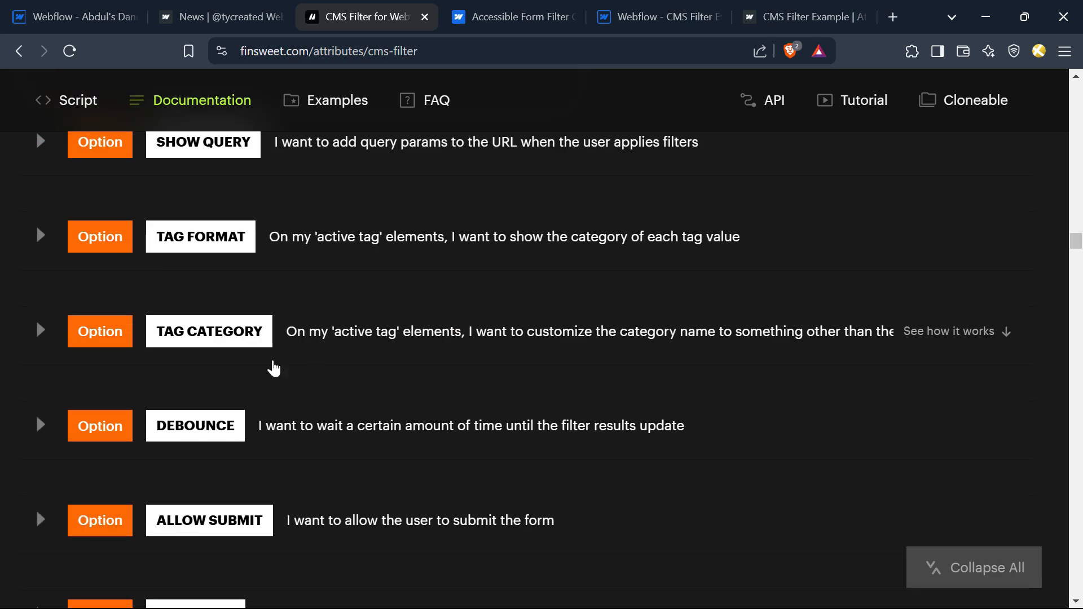
{"action": "scroll", "coordinate": [339, 365], "scroll_direction": "down", "scroll_amount": 4}
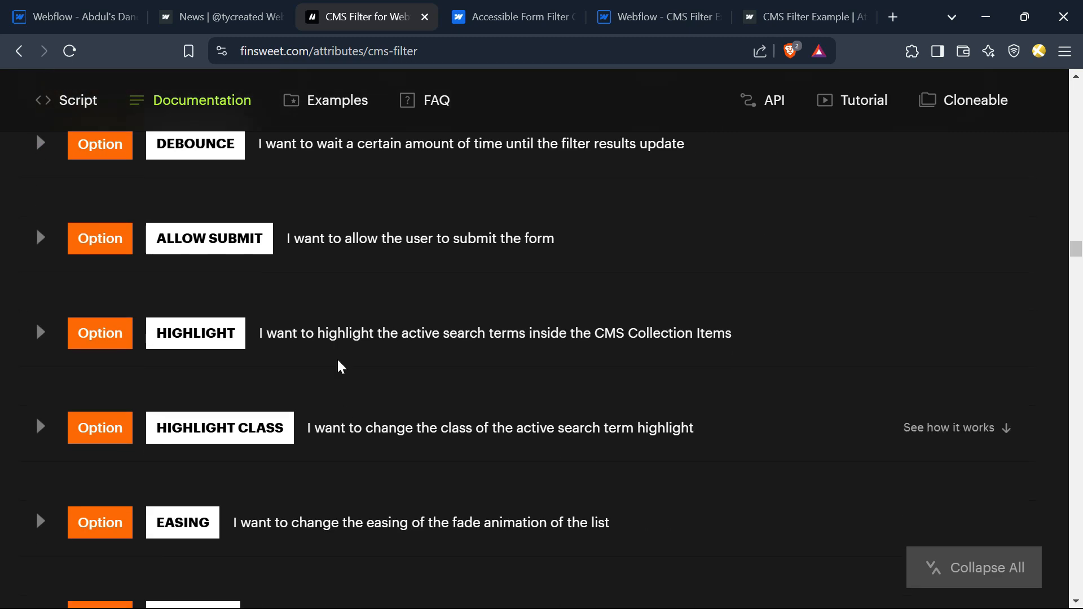
{"action": "scroll", "coordinate": [337, 455], "scroll_direction": "down", "scroll_amount": 6}
{"action": "scroll", "coordinate": [375, 331], "scroll_direction": "down", "scroll_amount": 8}
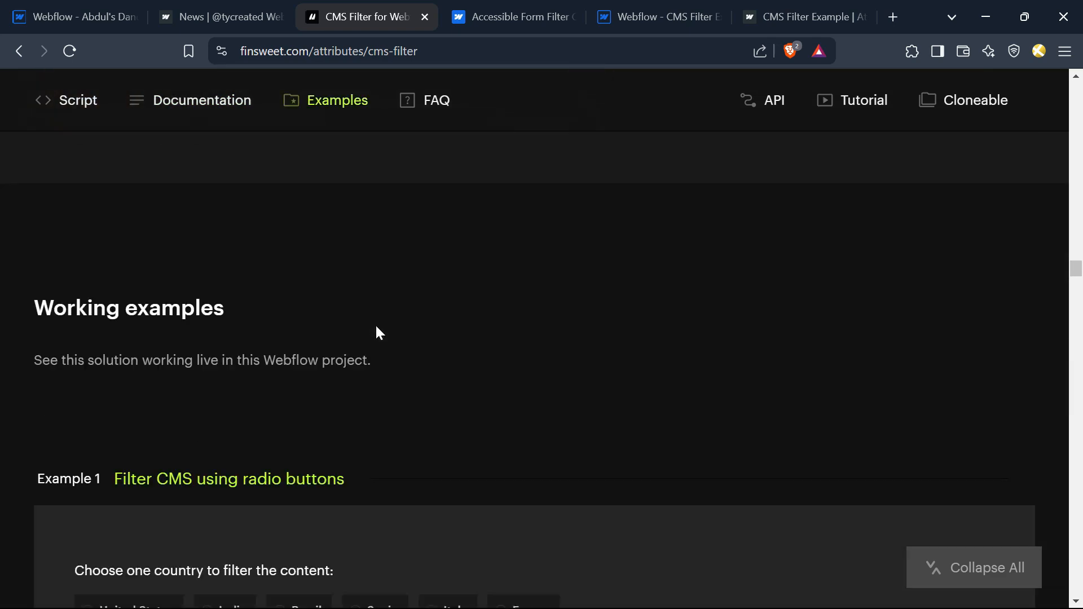
{"action": "scroll", "coordinate": [350, 486], "scroll_direction": "up", "scroll_amount": 2}
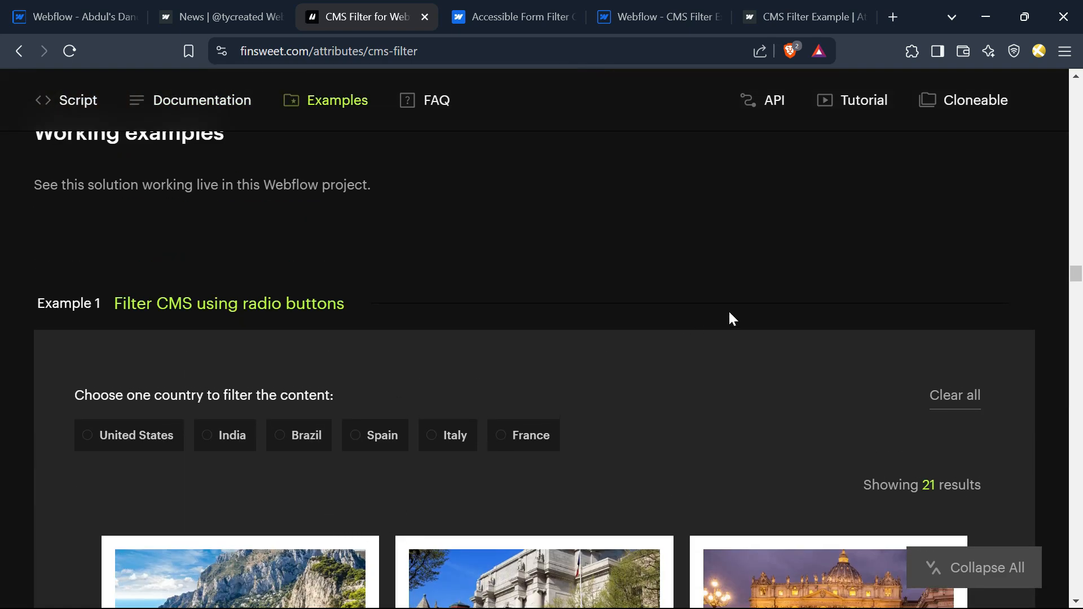
{"action": "scroll", "coordinate": [730, 313], "scroll_direction": "down", "scroll_amount": 6}
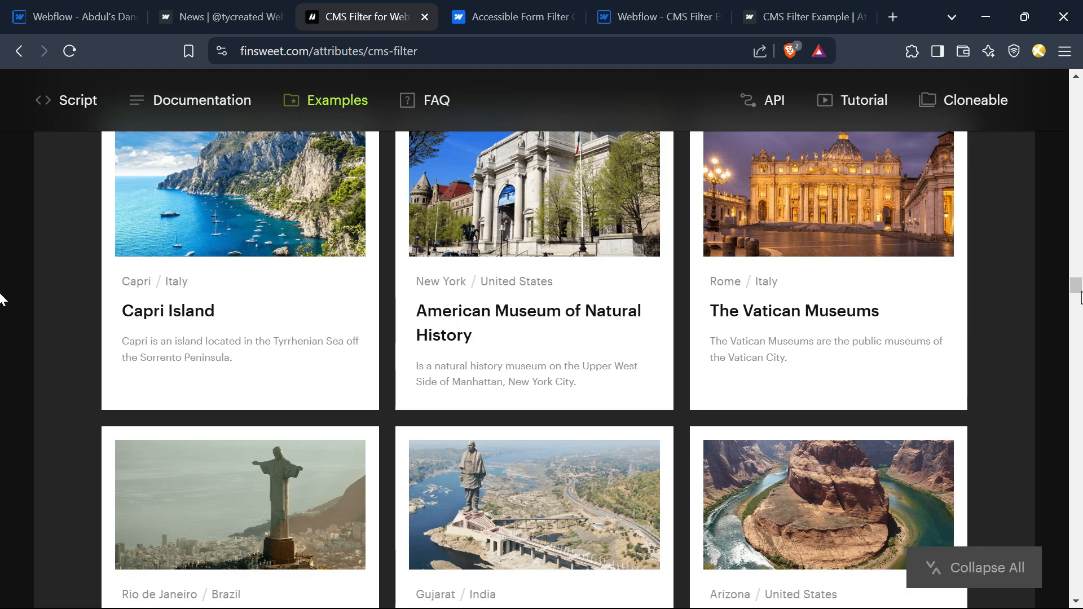
Open CMS Sort from the Filter and Sort category of the Finsweet Attributes directory and copy its script.
{"action": "key", "text": "Home"}
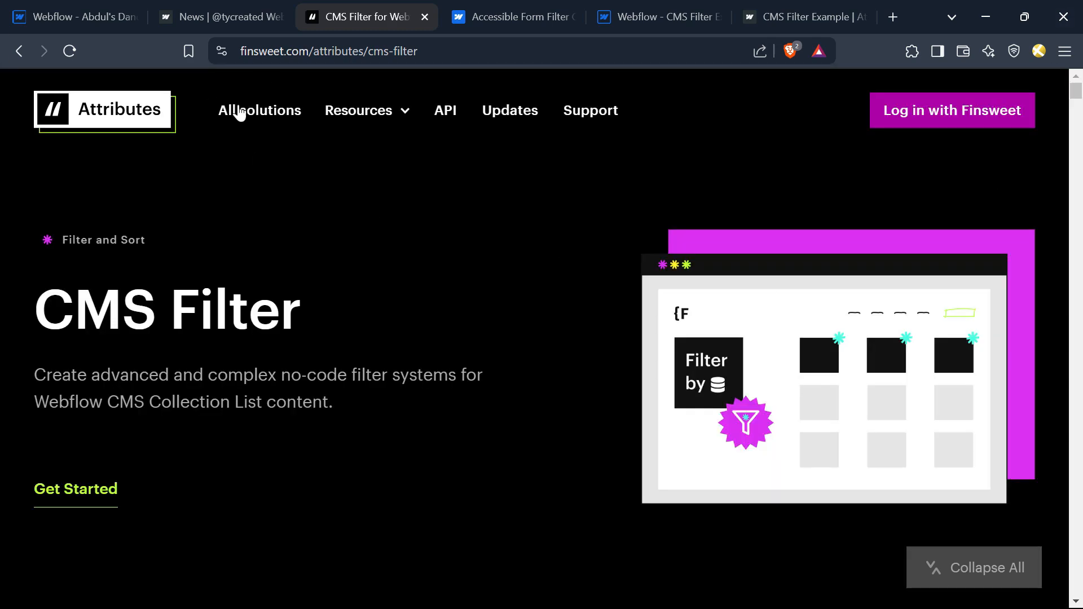
{"action": "left_click", "coordinate": [118, 103]}
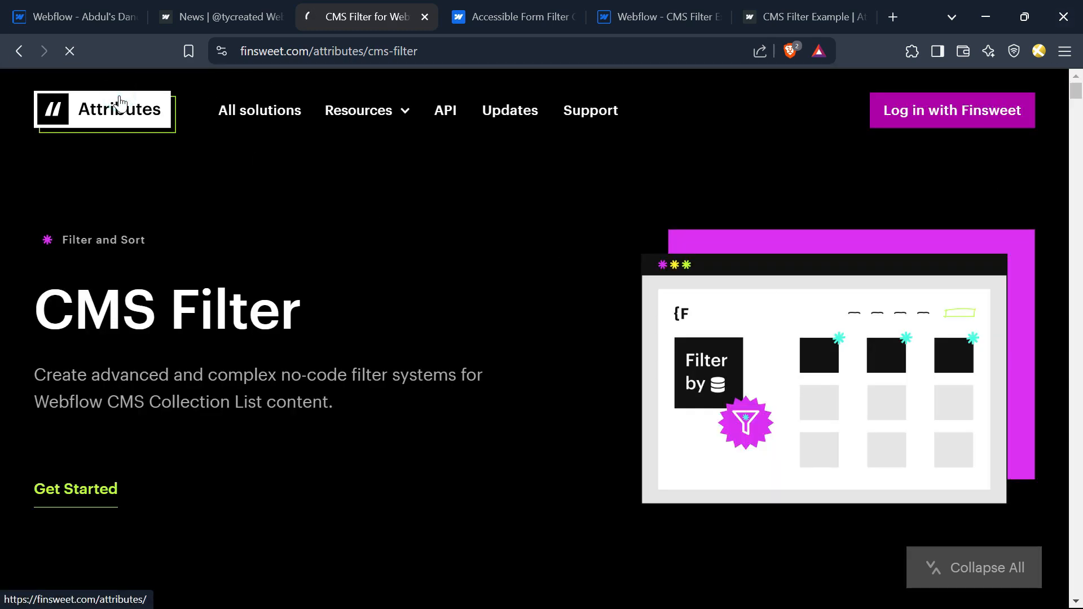
{"action": "scroll", "coordinate": [122, 501], "scroll_direction": "down", "scroll_amount": 7}
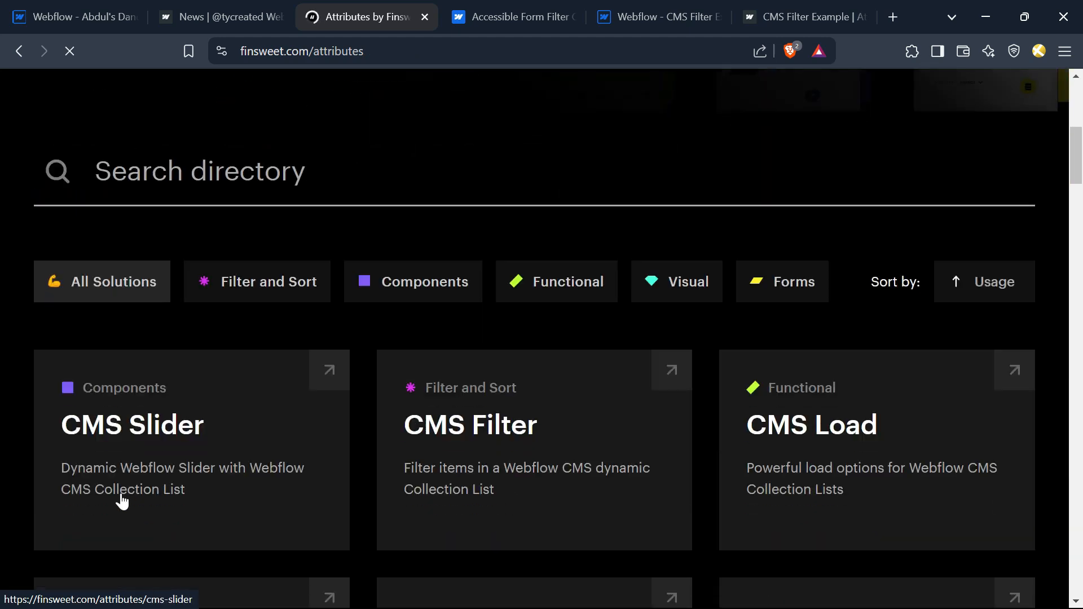
{"action": "left_click", "coordinate": [259, 285]}
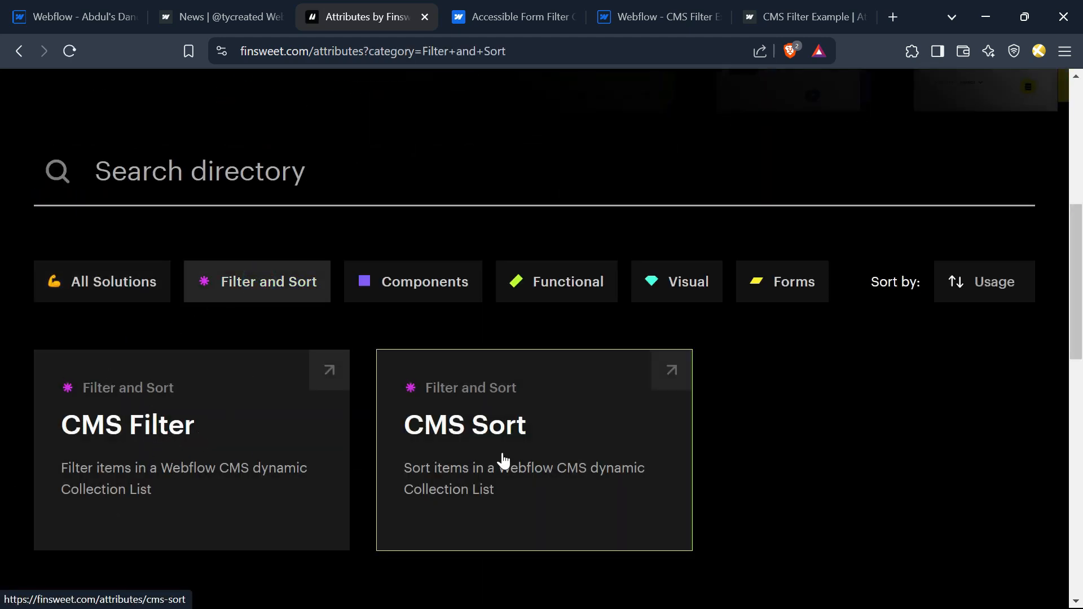
{"action": "left_click", "coordinate": [565, 423]}
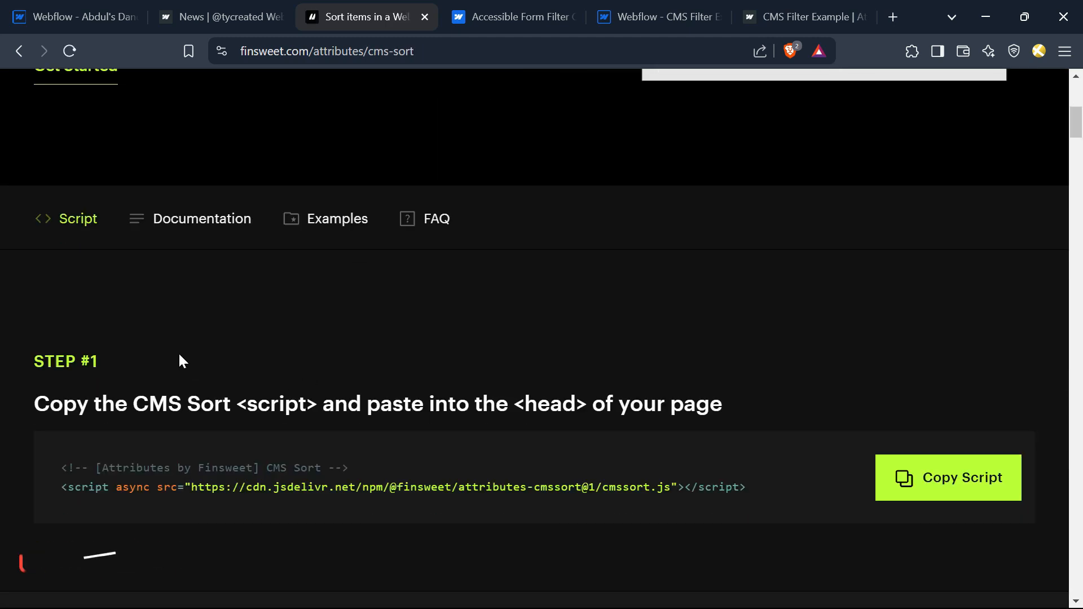
{"action": "scroll", "coordinate": [178, 352], "scroll_direction": "down", "scroll_amount": 2}
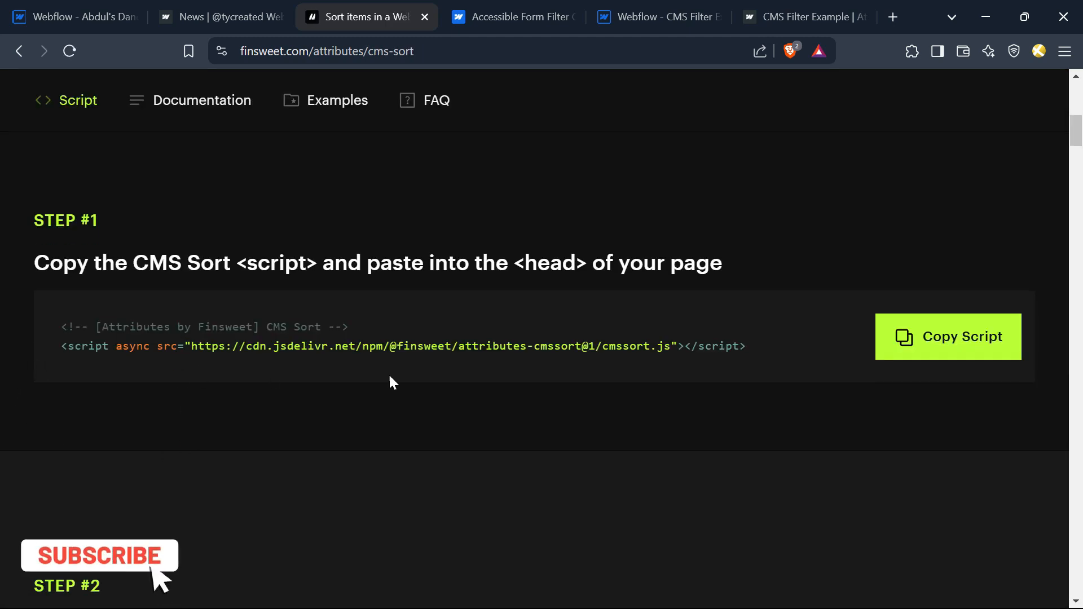
{"action": "left_click", "coordinate": [959, 350]}
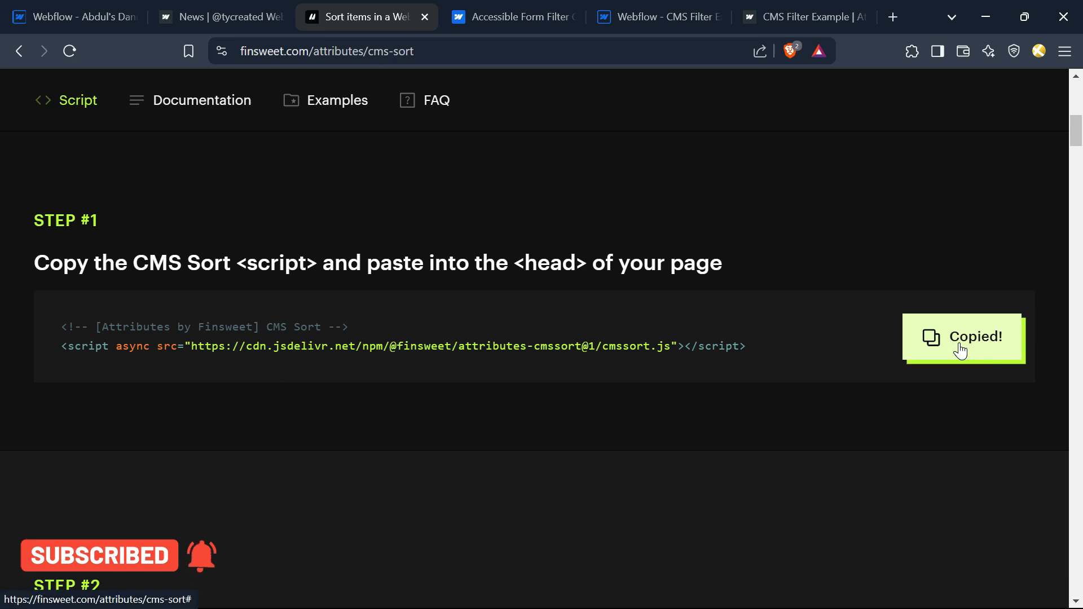
Switch to Webflow, paste the CMS Sort script below the CMS Filter script in the Visa page's head custom code, and save.
{"action": "left_click", "coordinate": [99, 10]}
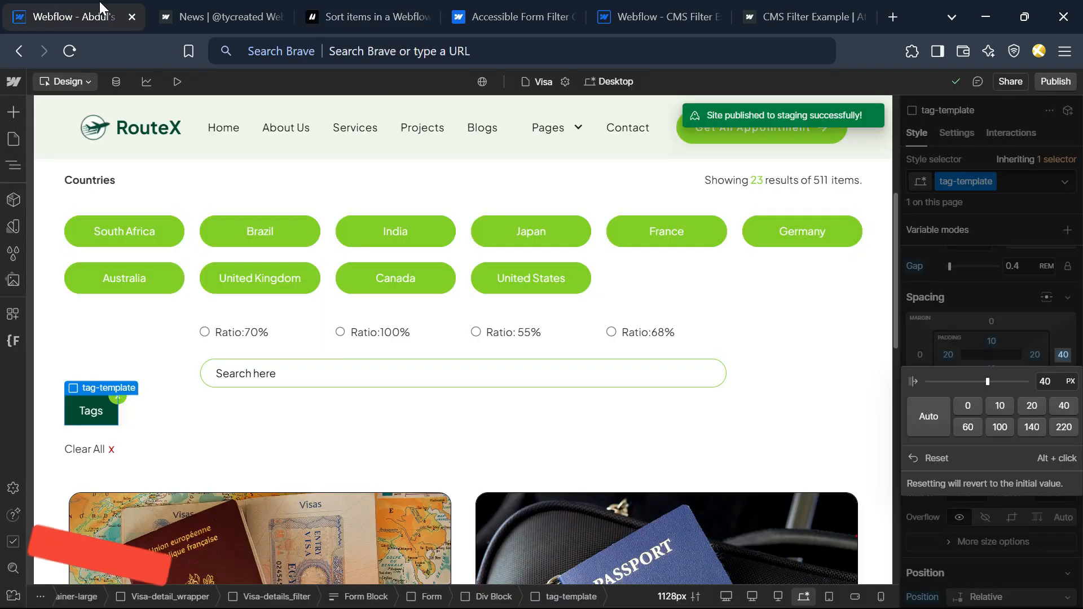
{"action": "left_click", "coordinate": [13, 166]}
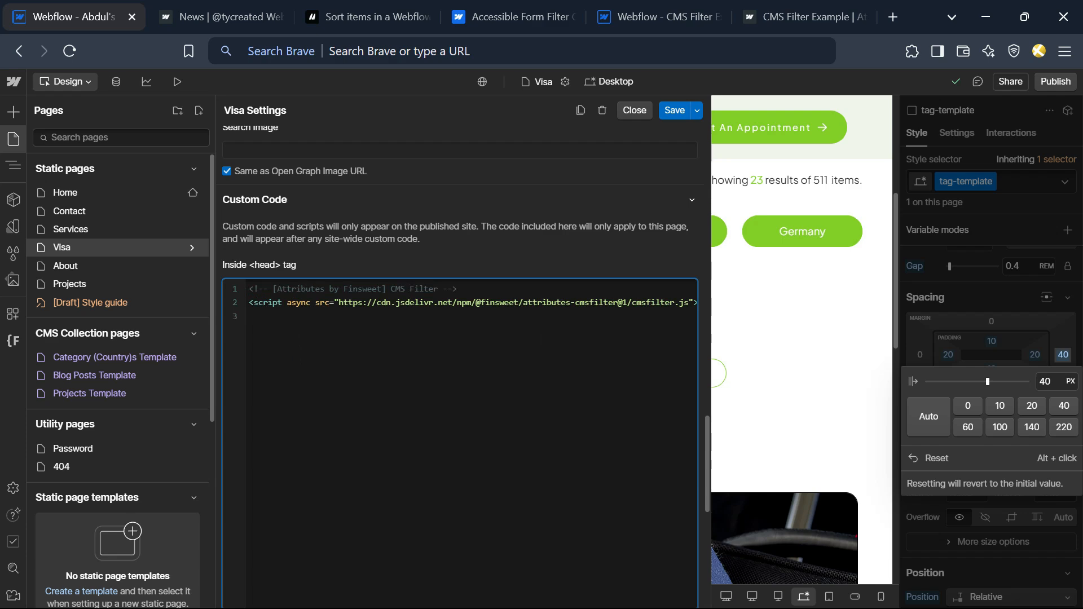
{"action": "key", "text": "Return"}
{"action": "type", "text": "<!-- [Attributes by Finsweet] CMS Sort --> <script async src=\"https://cdn.jsdelivr.net/npm/@finsweet/attributes-cmssort@1/cmssort.js\"></script>"}
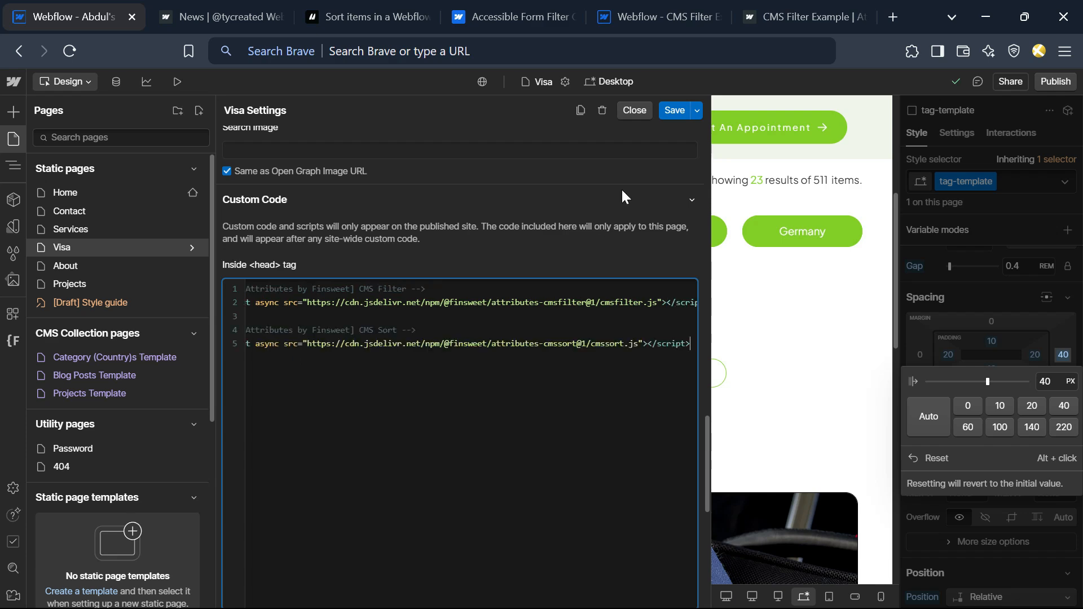
{"action": "left_click", "coordinate": [675, 110]}
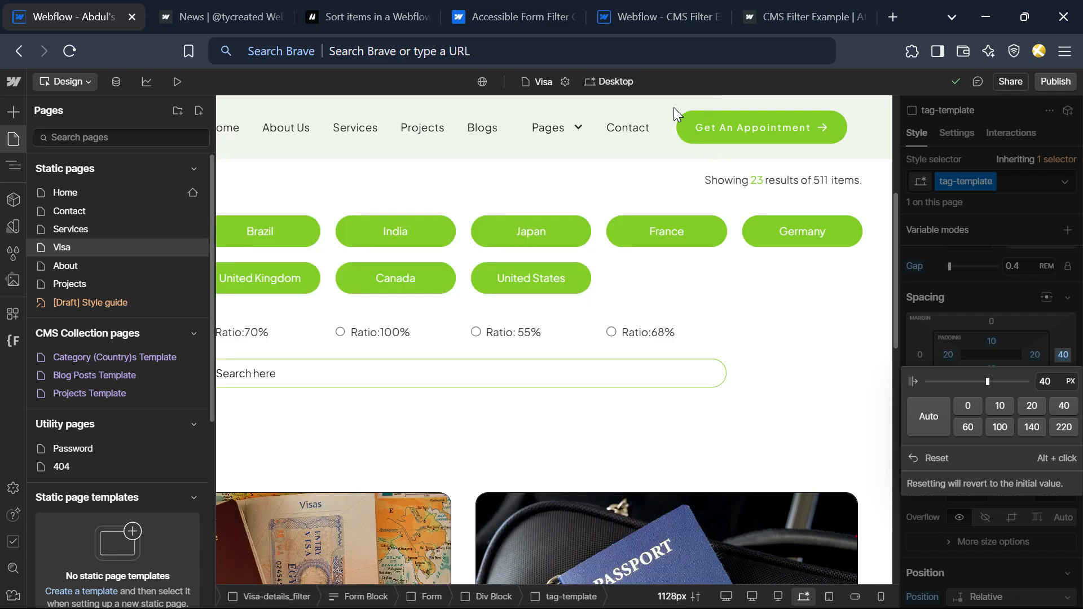
Return to the CMS Sort page and test the select field example with Name (Z-A) and Update Date (Asc).
{"action": "key", "text": "ctrl+3"}
{"action": "scroll", "coordinate": [169, 406], "scroll_direction": "up", "scroll_amount": 5}
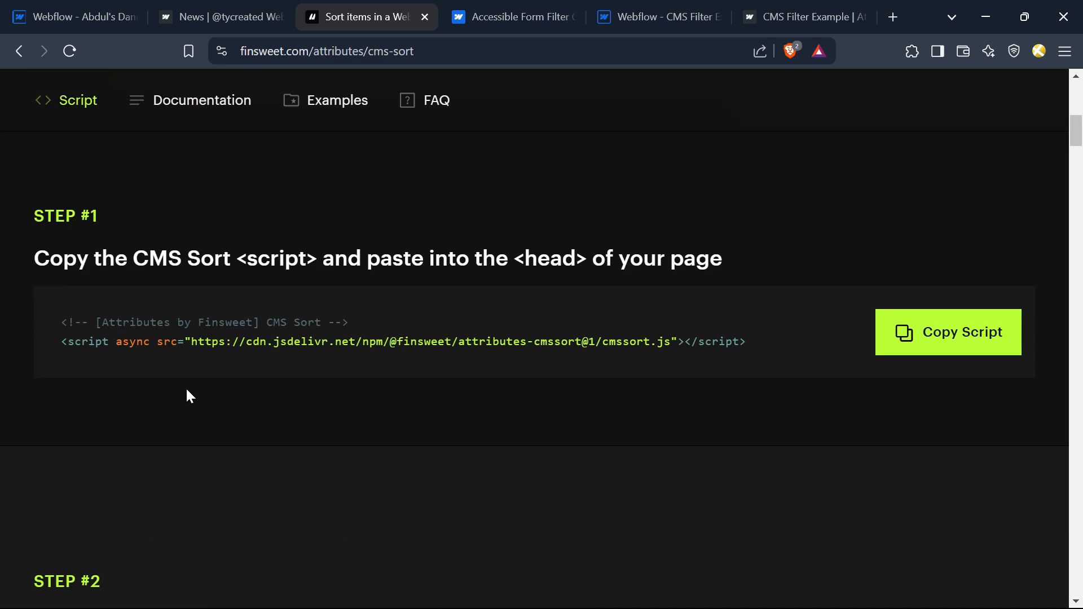
{"action": "scroll", "coordinate": [185, 387], "scroll_direction": "down", "scroll_amount": 15}
{"action": "scroll", "coordinate": [169, 434], "scroll_direction": "down", "scroll_amount": 5}
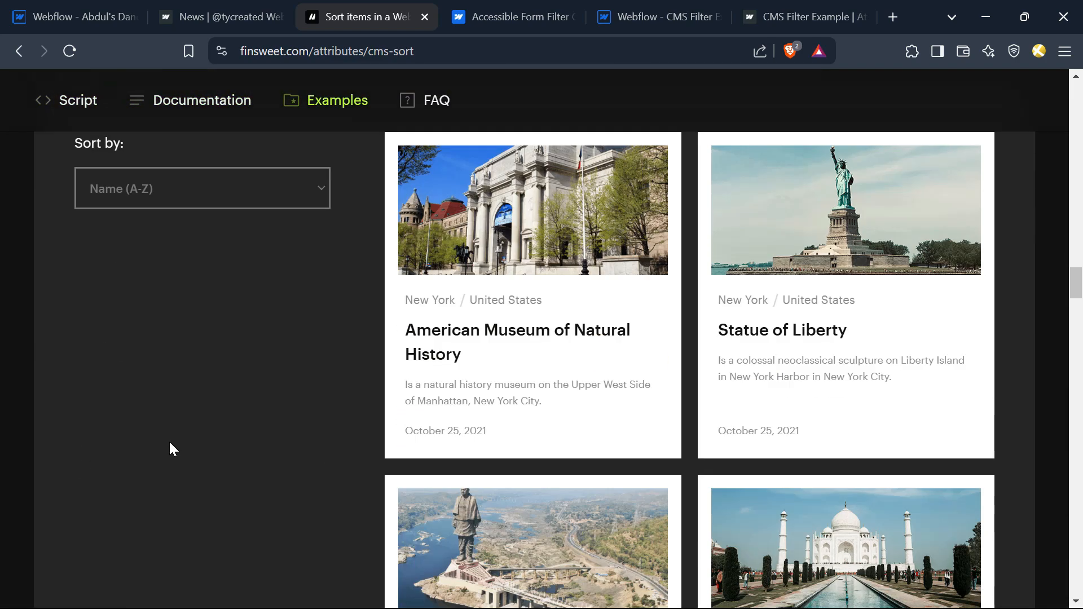
{"action": "scroll", "coordinate": [191, 406], "scroll_direction": "up", "scroll_amount": 2}
{"action": "left_click", "coordinate": [242, 344]}
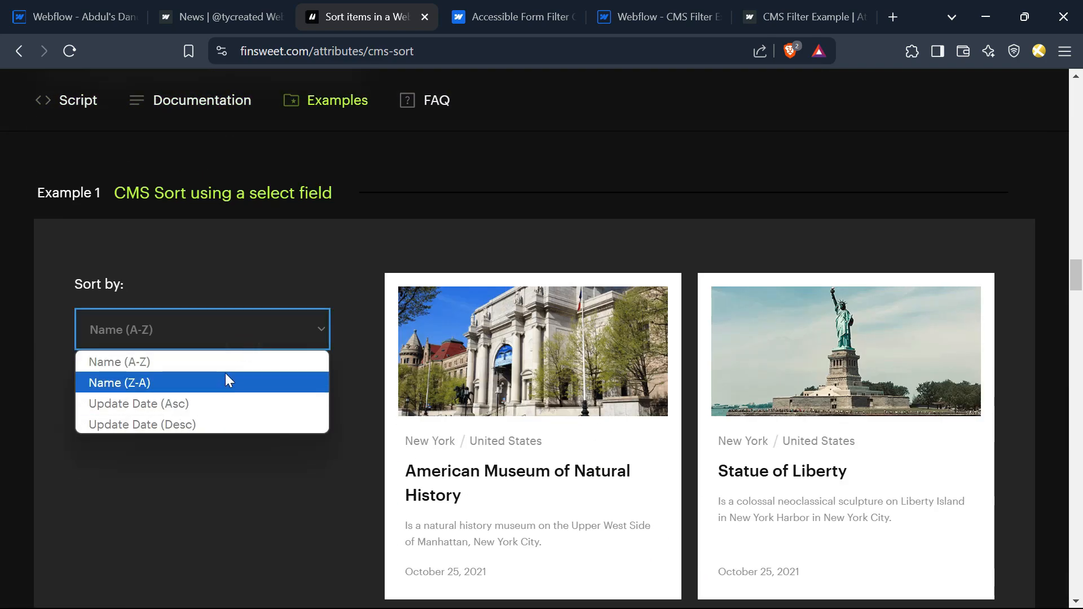
{"action": "left_click", "coordinate": [213, 386]}
{"action": "left_click", "coordinate": [255, 333]}
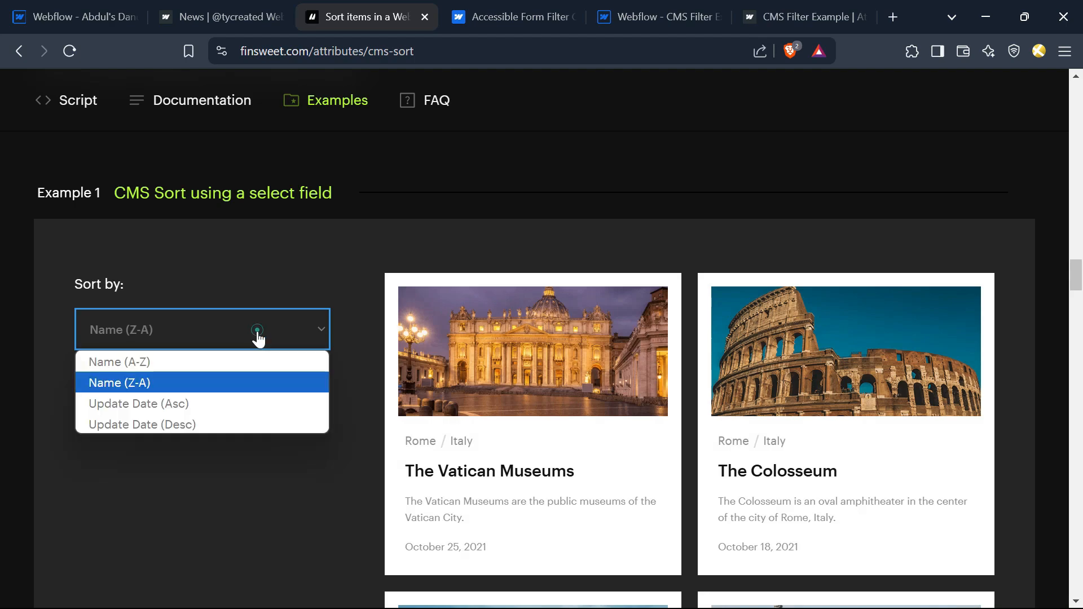
{"action": "left_click", "coordinate": [204, 402]}
Test the CMS Sort buttons example by sorting its cards by Name and Update Date.
{"action": "scroll", "coordinate": [262, 418], "scroll_direction": "down", "scroll_amount": 8}
{"action": "scroll", "coordinate": [262, 422], "scroll_direction": "down", "scroll_amount": 5}
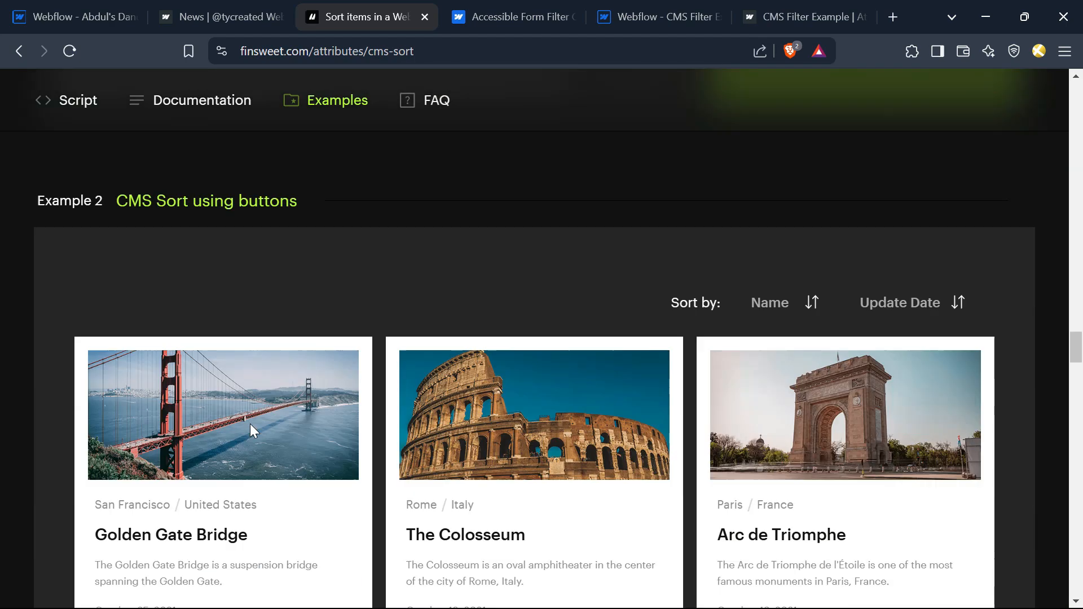
{"action": "scroll", "coordinate": [177, 427], "scroll_direction": "down", "scroll_amount": 10}
{"action": "scroll", "coordinate": [177, 425], "scroll_direction": "up", "scroll_amount": 12}
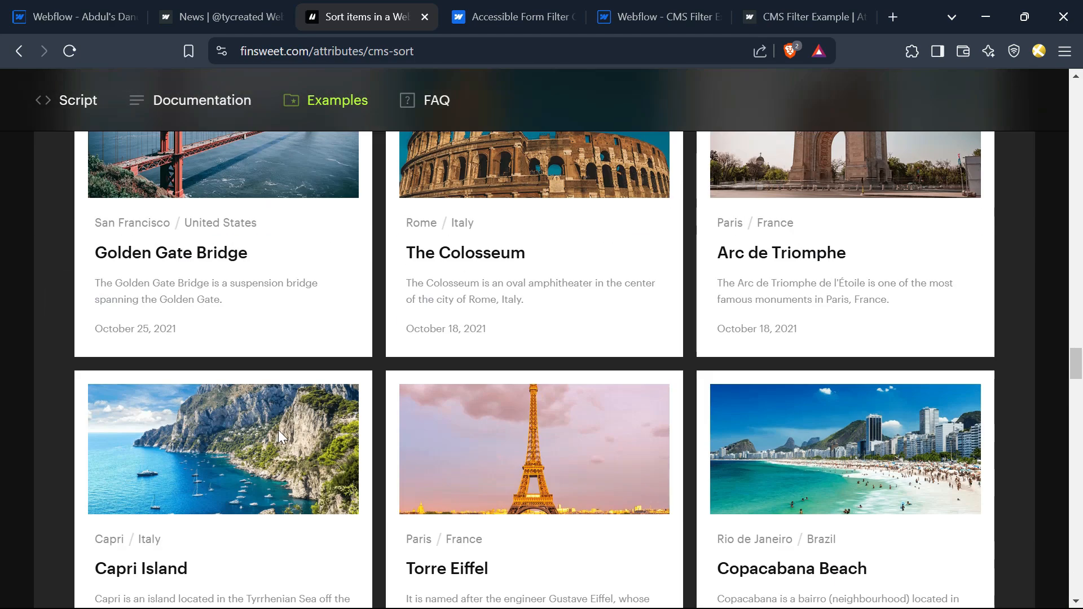
{"action": "left_click", "coordinate": [811, 445]}
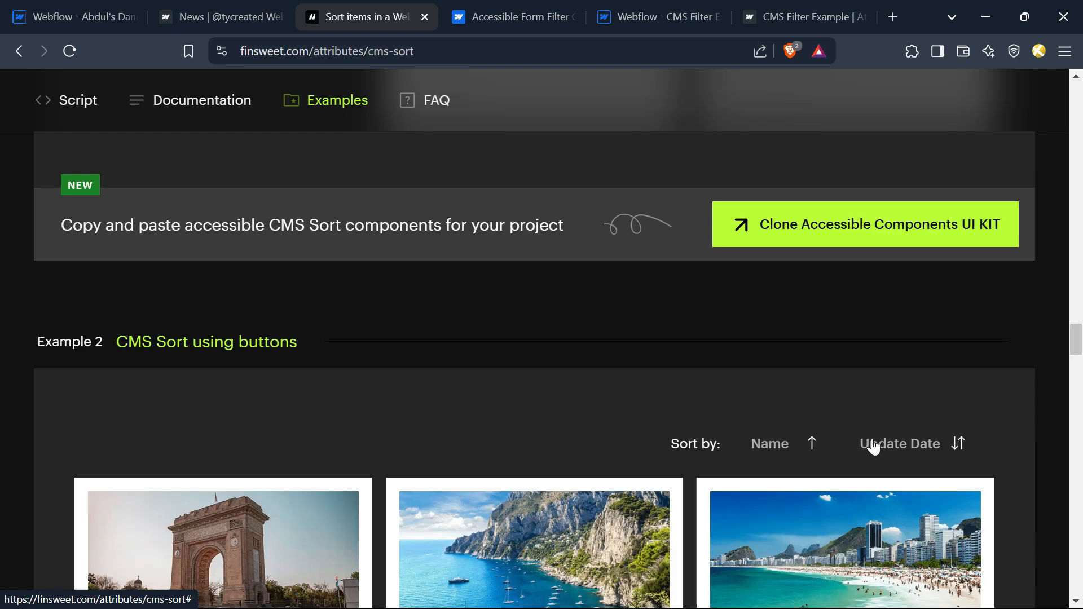
{"action": "left_click", "coordinate": [893, 445]}
{"action": "left_click", "coordinate": [763, 447]}
{"action": "scroll", "coordinate": [302, 442], "scroll_direction": "down", "scroll_amount": 10}
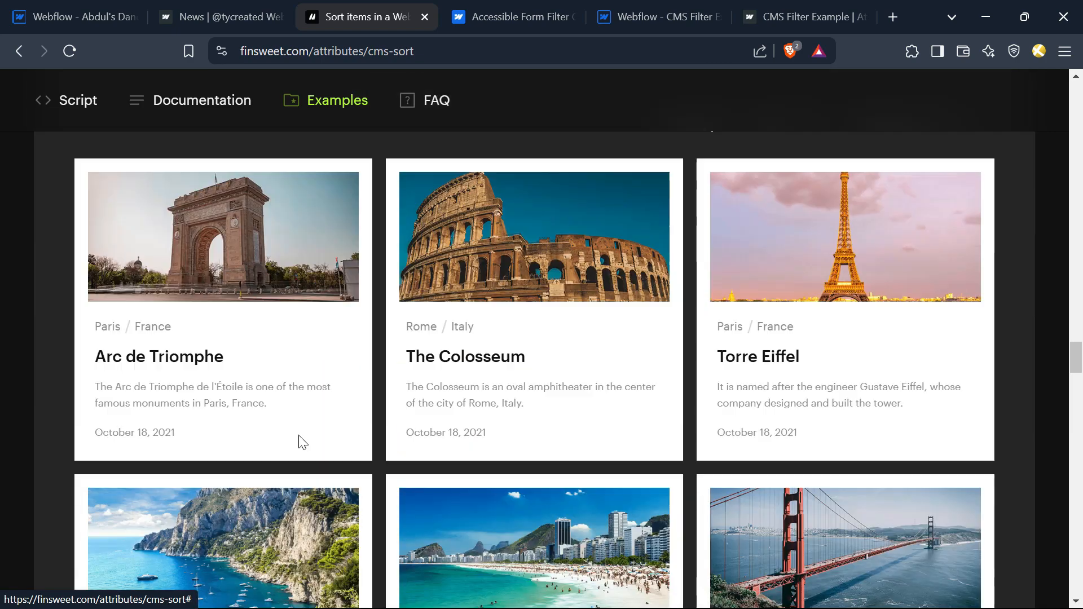
Sort the CMS Sort dropdown example by Name (A-Z) and look through the page down to the CMS Sort combinations.
{"action": "scroll", "coordinate": [165, 438], "scroll_direction": "down", "scroll_amount": 5}
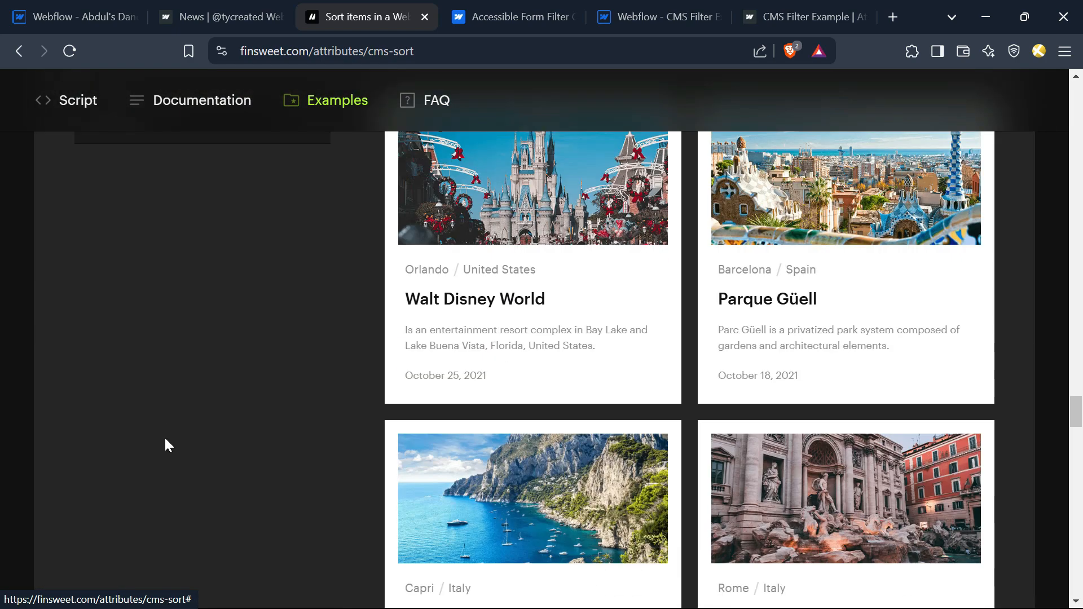
{"action": "scroll", "coordinate": [164, 435], "scroll_direction": "up", "scroll_amount": 2}
{"action": "left_click", "coordinate": [291, 259]}
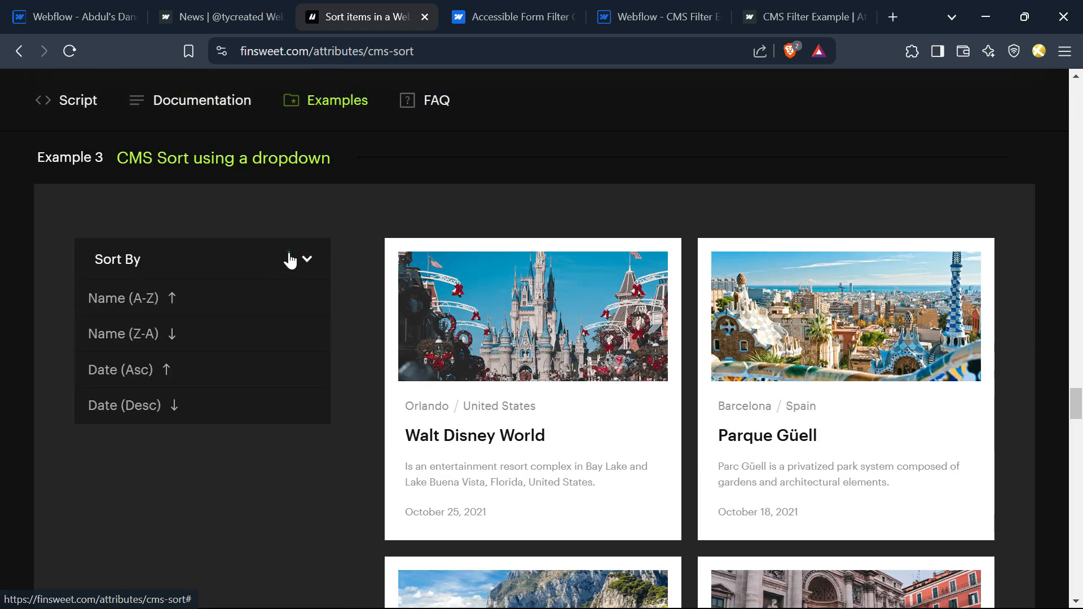
{"action": "left_click", "coordinate": [210, 309]}
{"action": "scroll", "coordinate": [341, 458], "scroll_direction": "down", "scroll_amount": 8}
{"action": "scroll", "coordinate": [341, 459], "scroll_direction": "down", "scroll_amount": 13}
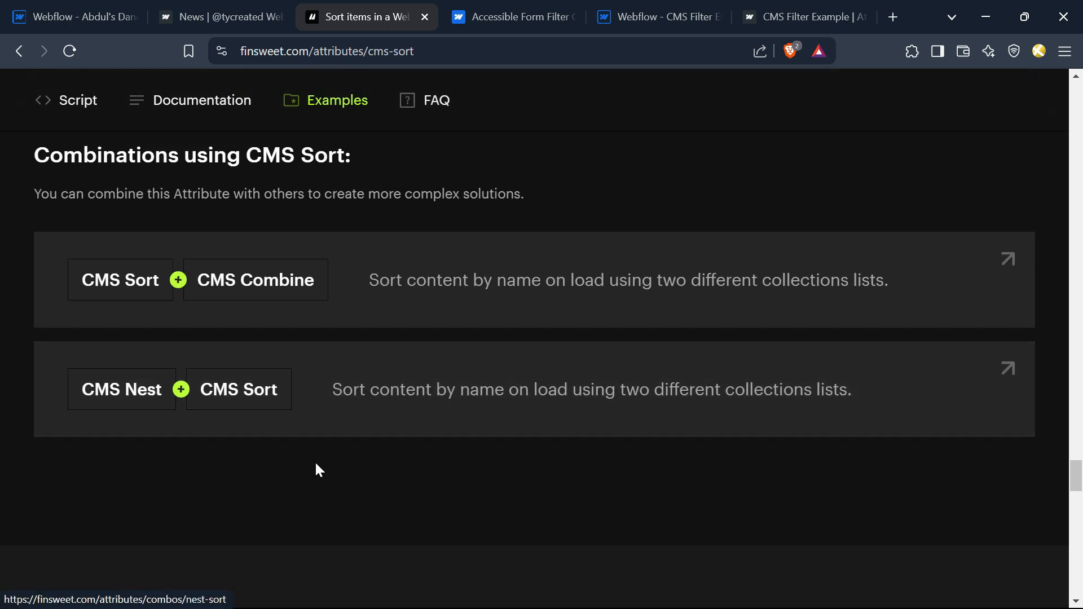
Go back to the CMS Sort documentation and look over the Button Trigger, Select Trigger and List entries.
{"action": "scroll", "coordinate": [268, 513], "scroll_direction": "up", "scroll_amount": 12}
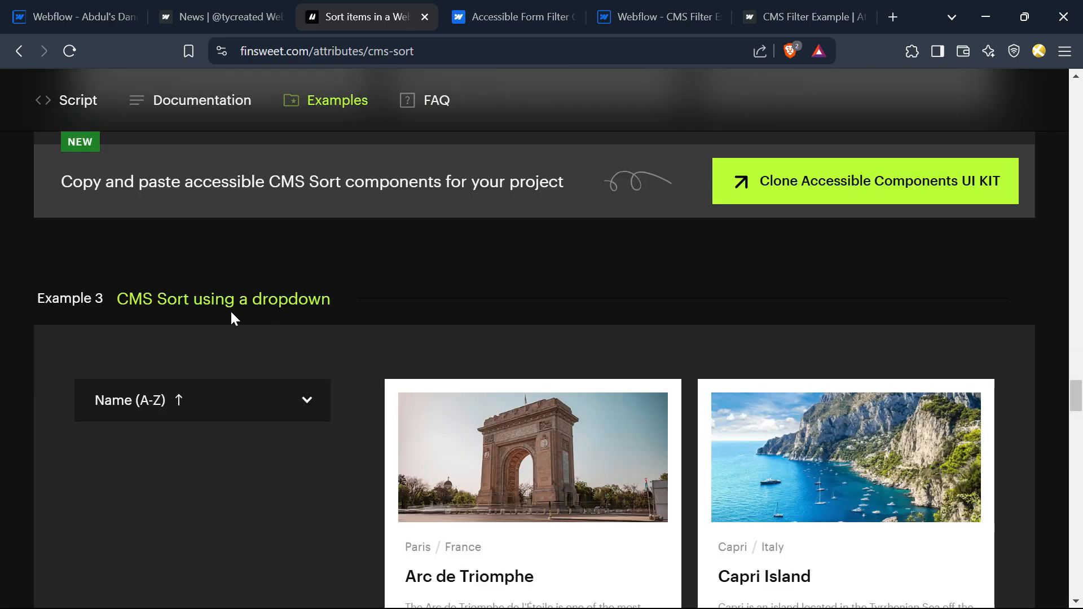
{"action": "scroll", "coordinate": [136, 415], "scroll_direction": "up", "scroll_amount": 15}
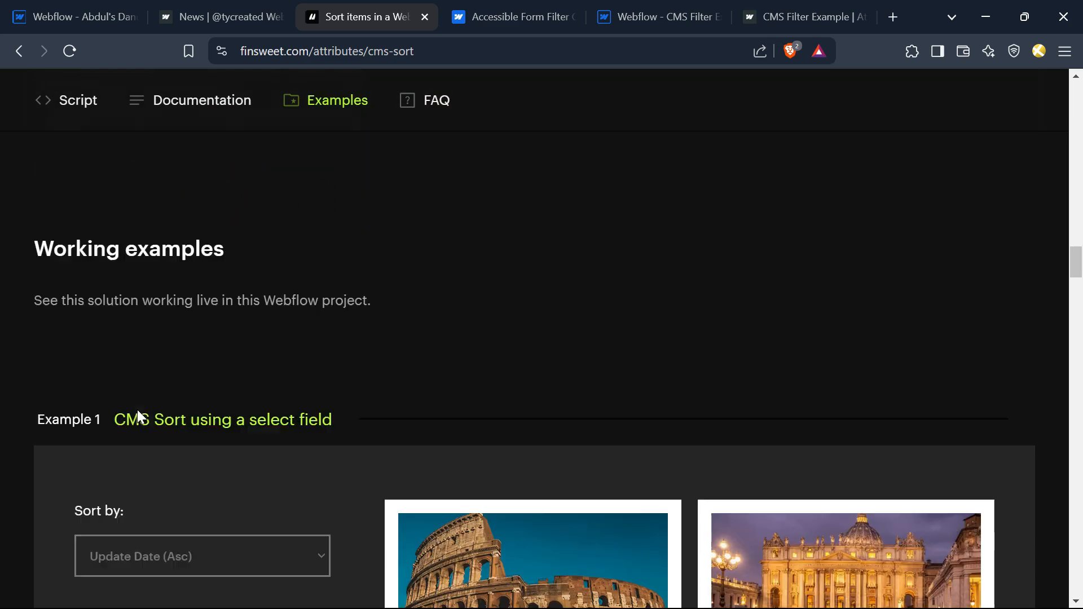
{"action": "scroll", "coordinate": [137, 409], "scroll_direction": "up", "scroll_amount": 15}
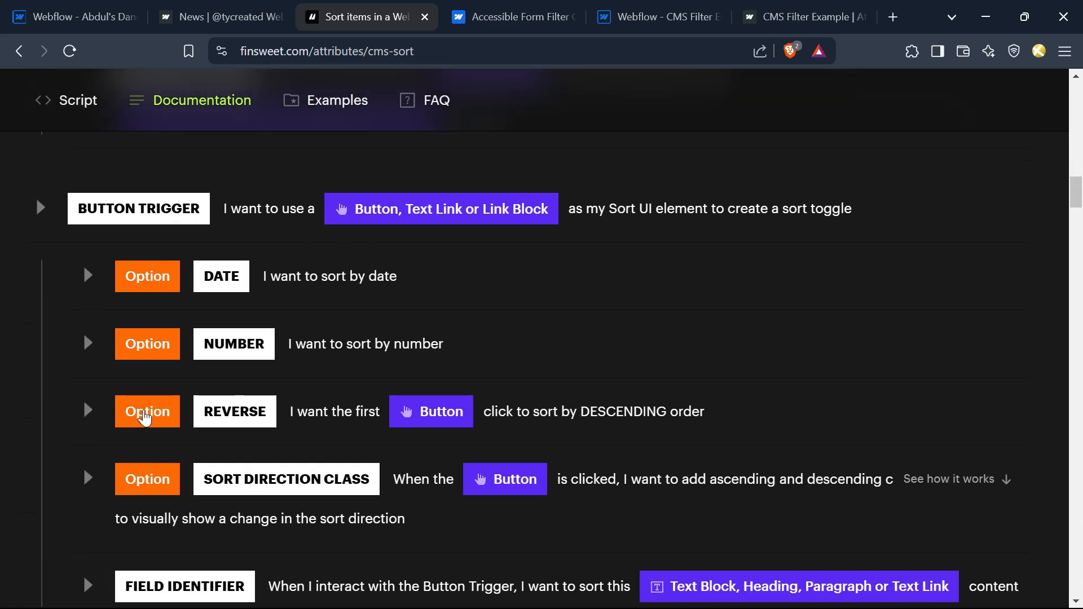
{"action": "scroll", "coordinate": [58, 338], "scroll_direction": "up", "scroll_amount": 2}
{"action": "left_click", "coordinate": [40, 306]}
{"action": "left_click", "coordinate": [40, 299]}
{"action": "scroll", "coordinate": [136, 402], "scroll_direction": "up", "scroll_amount": 2}
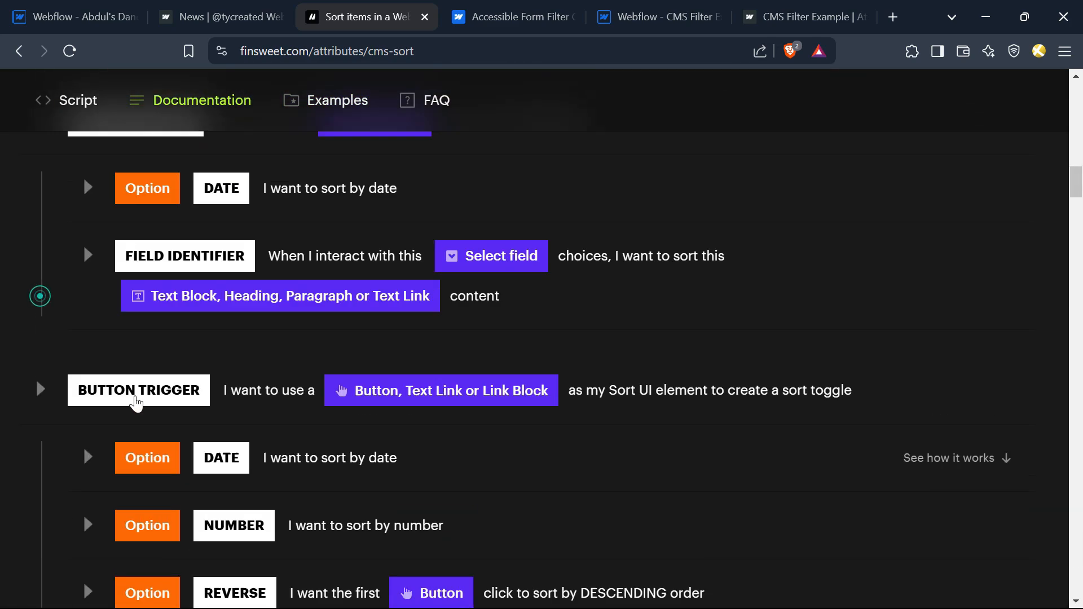
{"action": "scroll", "coordinate": [102, 389], "scroll_direction": "up", "scroll_amount": 3}
{"action": "scroll", "coordinate": [56, 327], "scroll_direction": "up", "scroll_amount": 2}
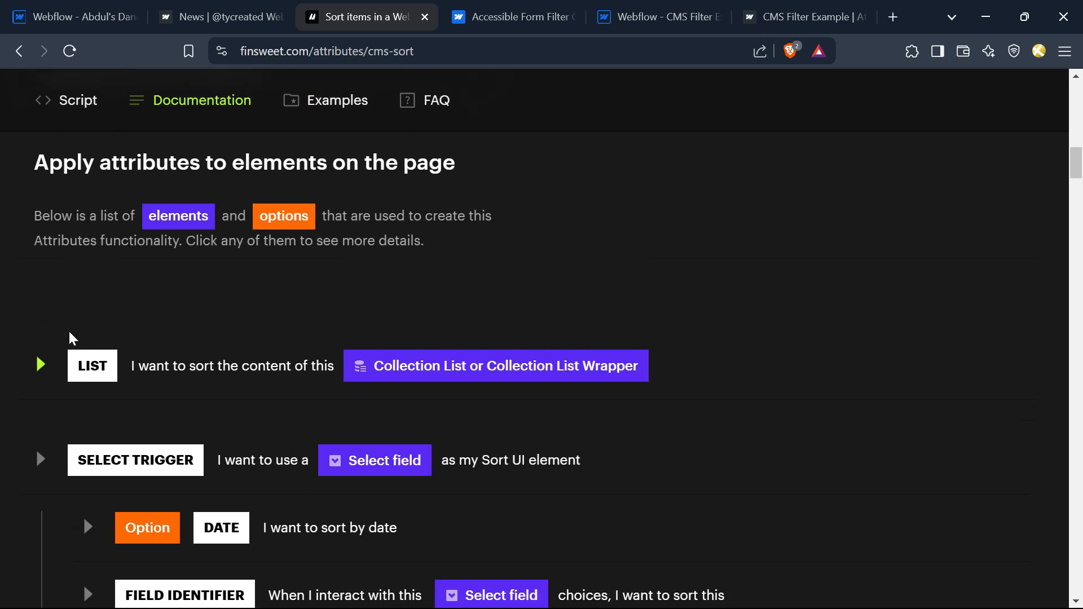
Expand the List entry in the CMS Sort documentation and copy its attribute name fs-cmssort-element.
{"action": "left_click", "coordinate": [38, 363]}
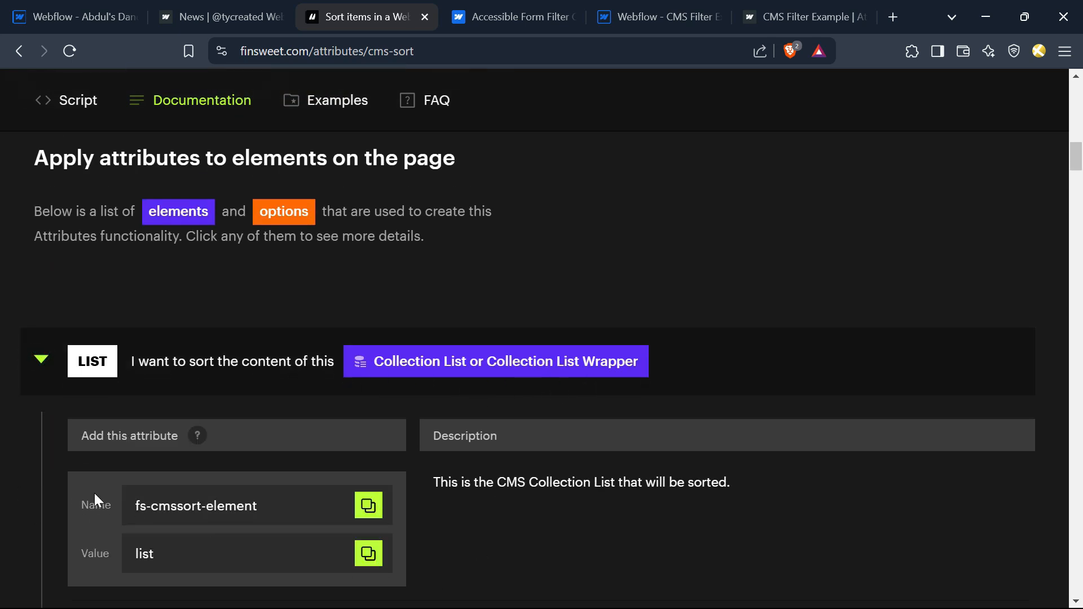
{"action": "scroll", "coordinate": [124, 423], "scroll_direction": "down", "scroll_amount": 2}
{"action": "left_click", "coordinate": [370, 373]}
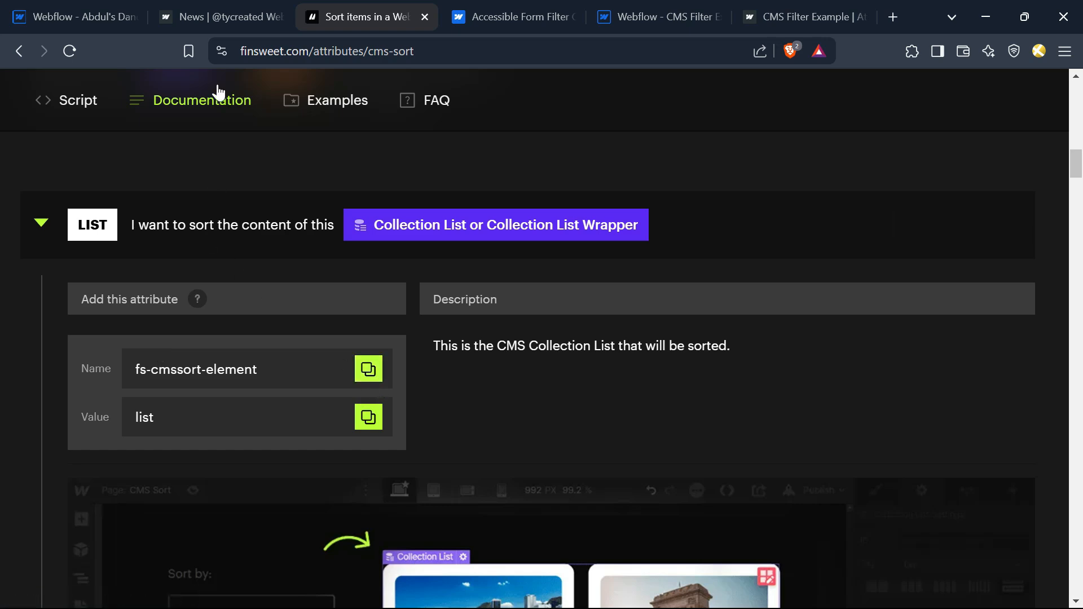
Switch to the Webflow Designer and add a custom attribute named fs-cmssort-element to the Collection List holding the visa cards.
{"action": "left_click", "coordinate": [90, 6]}
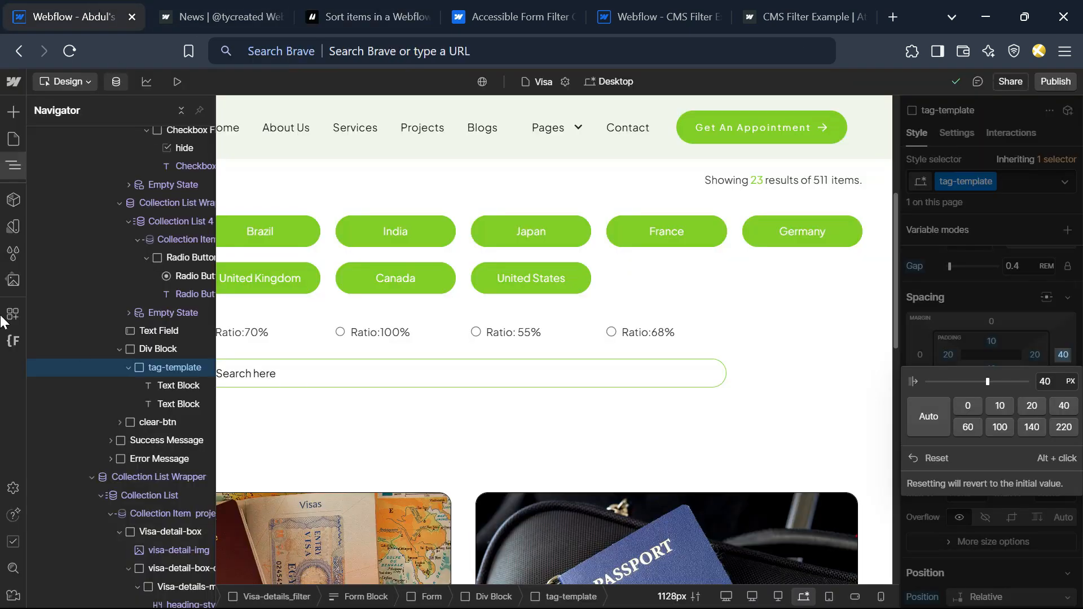
{"action": "left_click", "coordinate": [11, 167]}
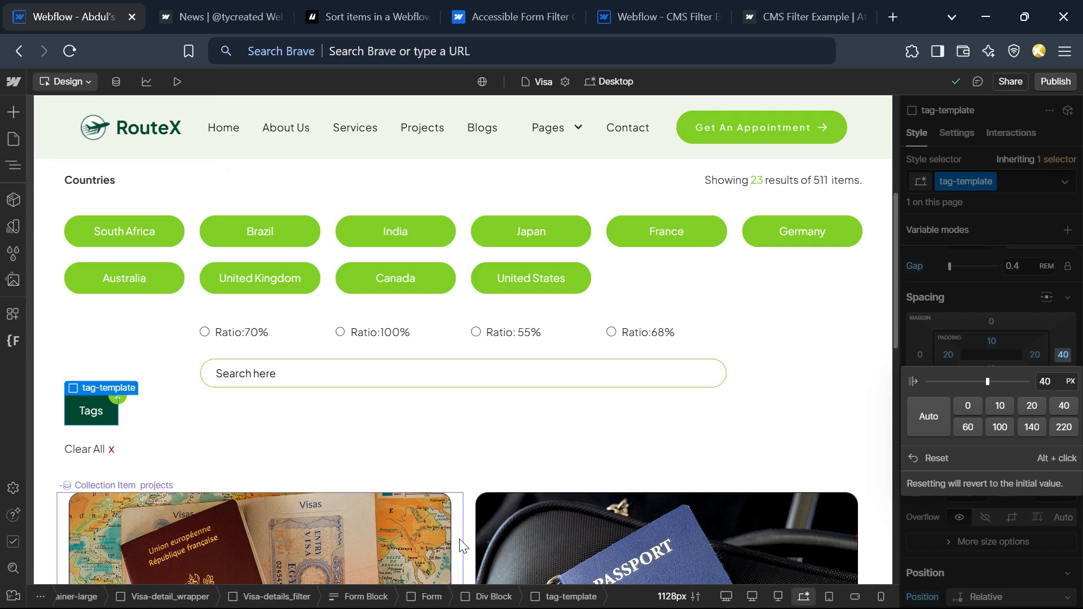
{"action": "left_click", "coordinate": [468, 541]}
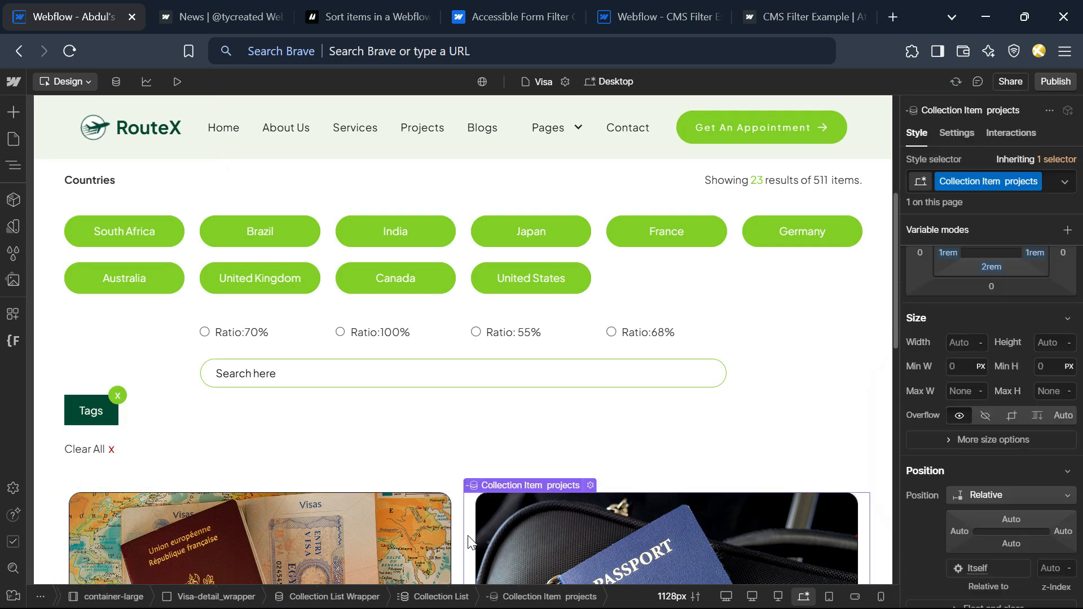
{"action": "left_click", "coordinate": [441, 597]}
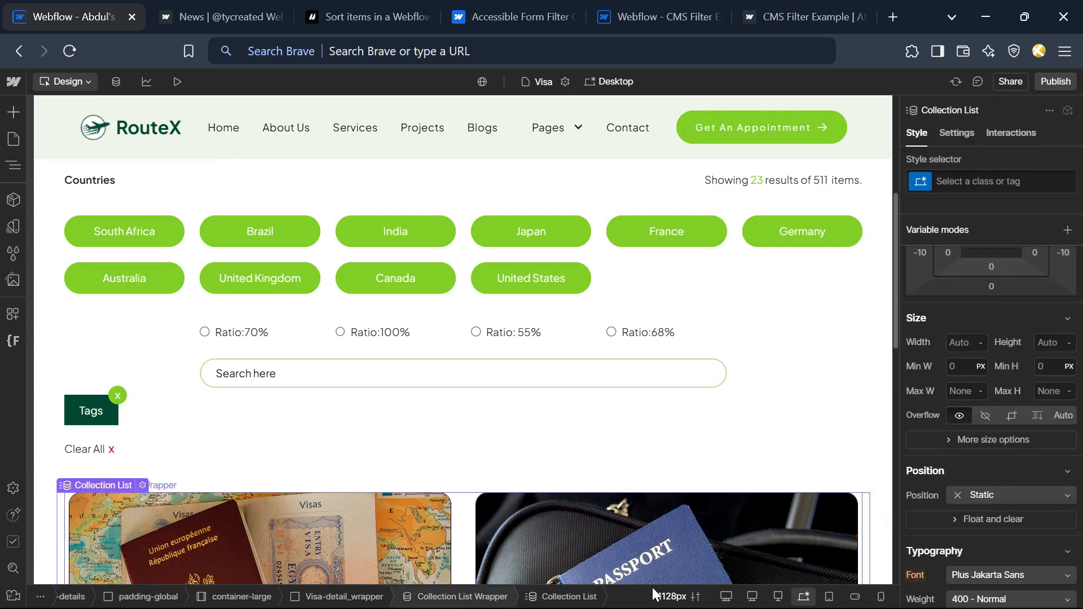
{"action": "left_click", "coordinate": [958, 134]}
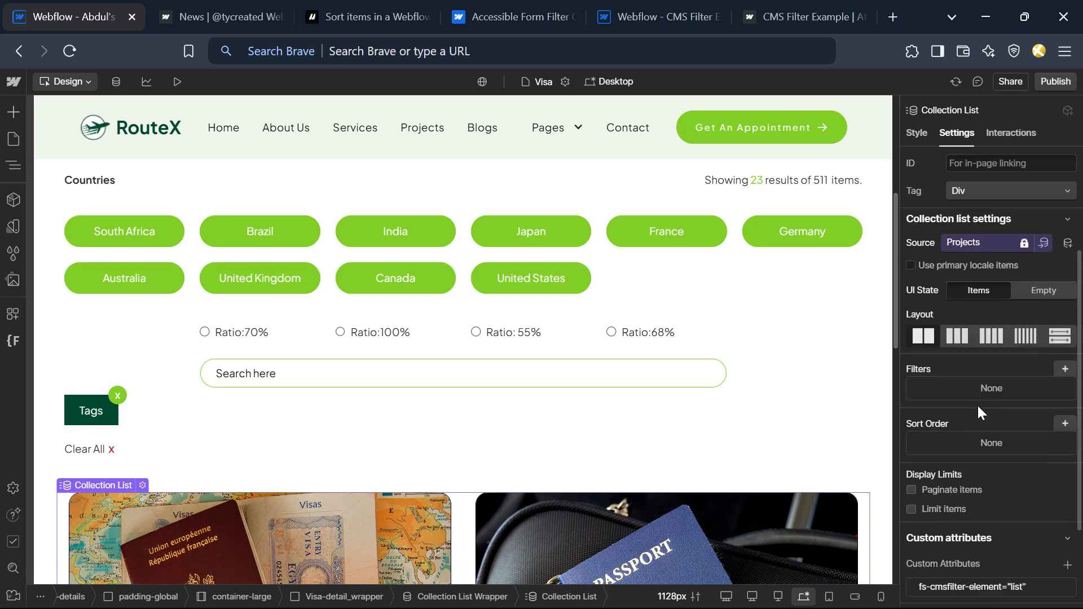
{"action": "scroll", "coordinate": [981, 429], "scroll_direction": "down", "scroll_amount": 1}
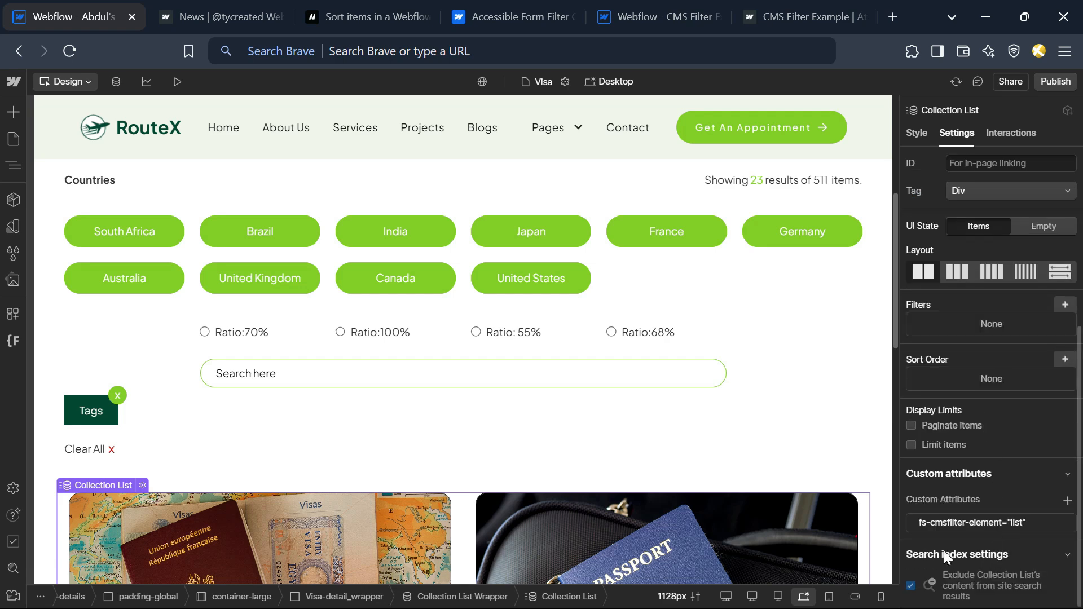
{"action": "left_click", "coordinate": [1066, 502]}
{"action": "key", "text": "ctrl+v"}
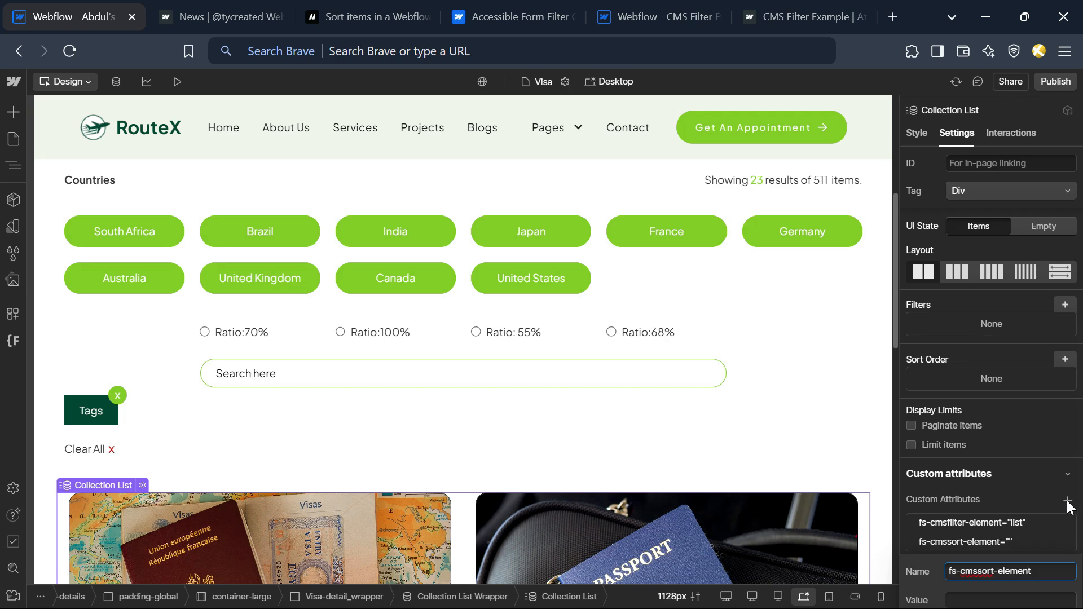
Copy the value list from the CMS Sort documentation into the Collection List's fs-cmssort-element attribute.
{"action": "left_click", "coordinate": [381, 8]}
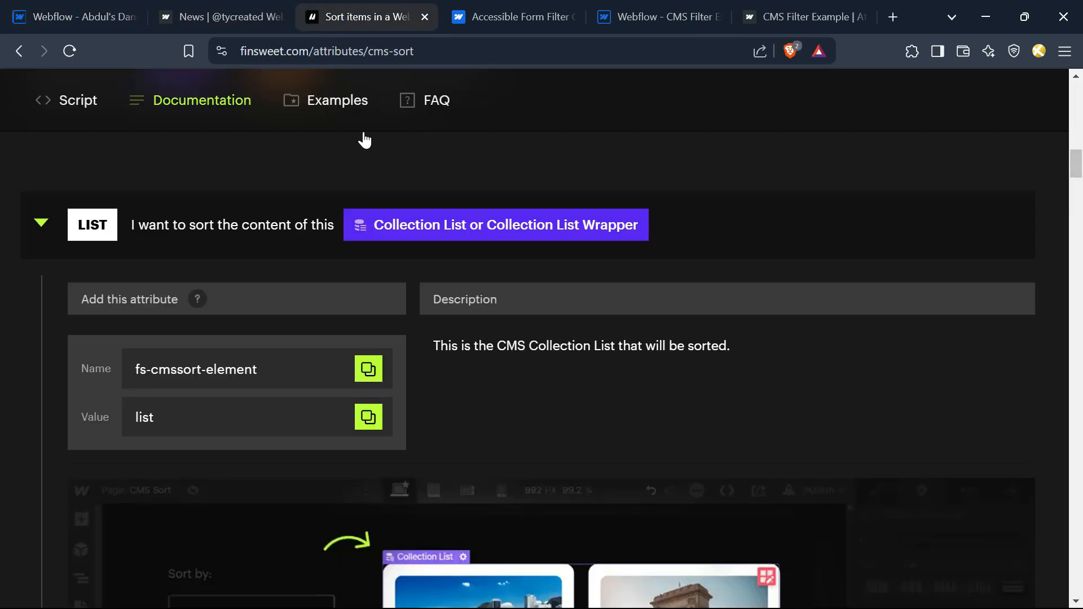
{"action": "left_click", "coordinate": [369, 417]}
{"action": "left_click", "coordinate": [105, 8]}
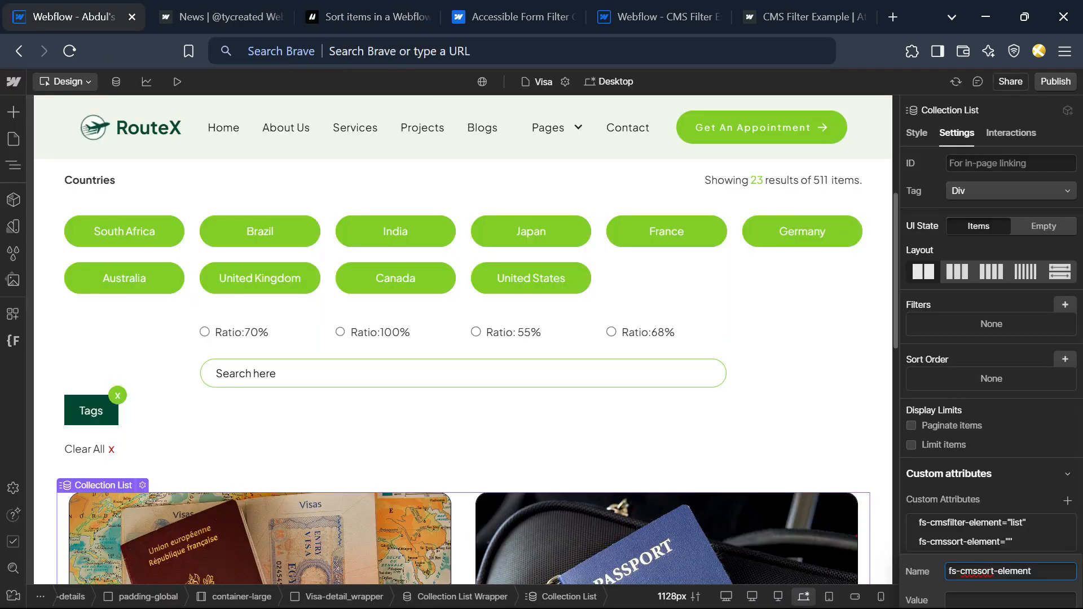
{"action": "left_click", "coordinate": [1010, 600]}
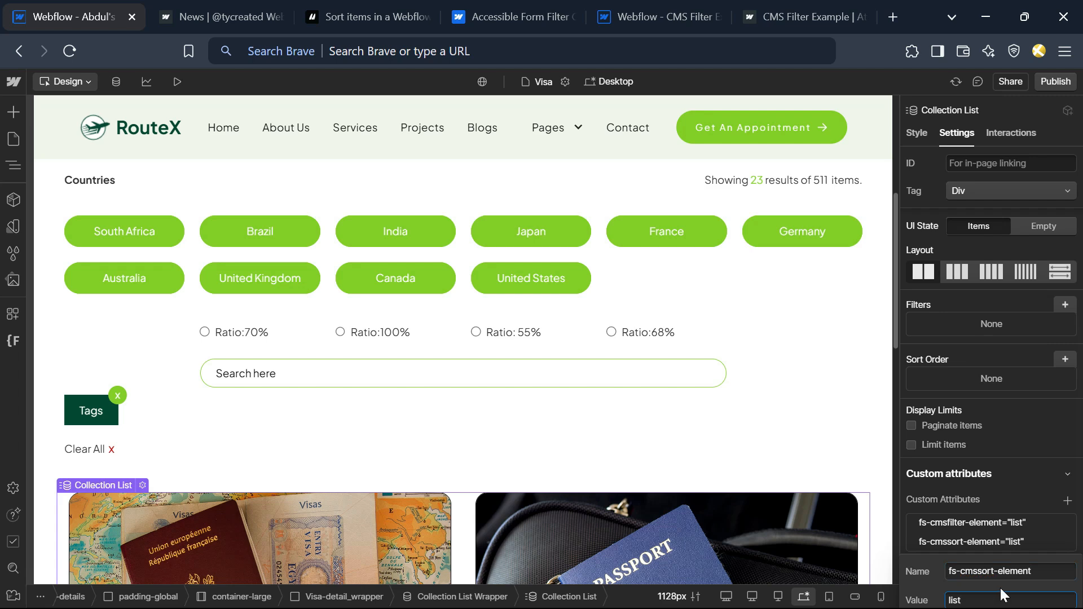
Return to the CMS Sort documentation, collapse List and expand Select Trigger to get its attribute name fs-cmssort-element.
{"action": "left_click", "coordinate": [367, 16]}
{"action": "left_click", "coordinate": [39, 224]}
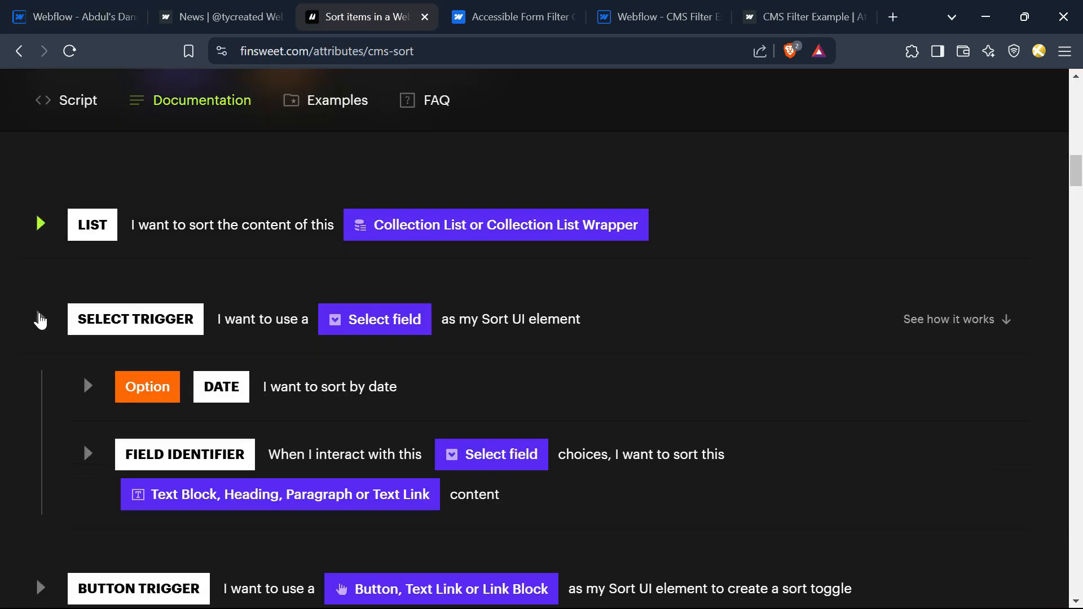
{"action": "left_click", "coordinate": [39, 319]}
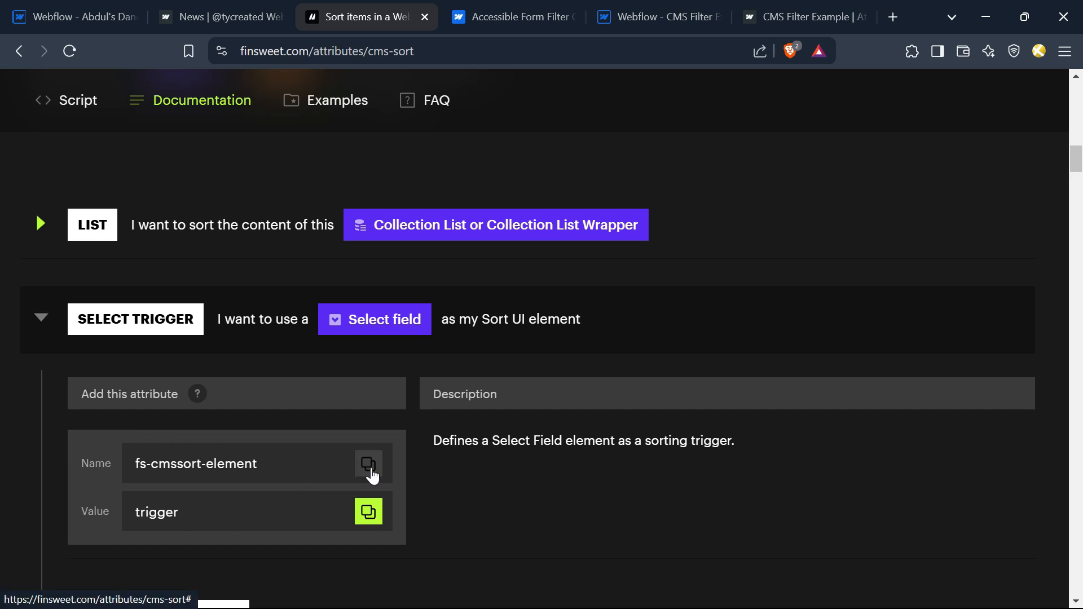
Back in the Webflow Designer, add a Div Block at the end of the filter form on the Visa page.
{"action": "left_click", "coordinate": [79, 16]}
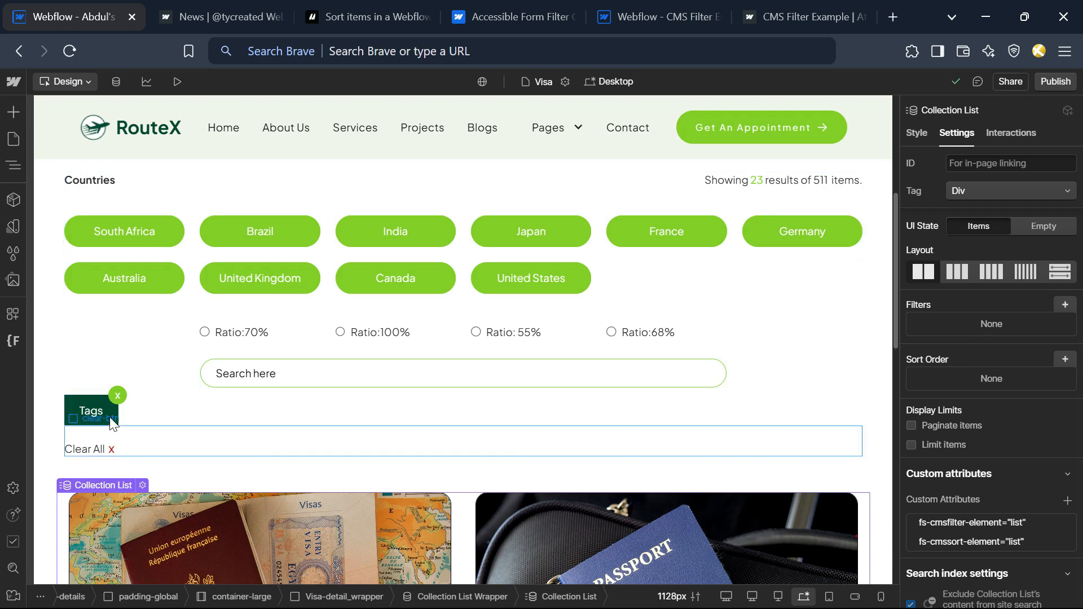
{"action": "left_click", "coordinate": [155, 358]}
{"action": "key", "text": "ctrl+k"}
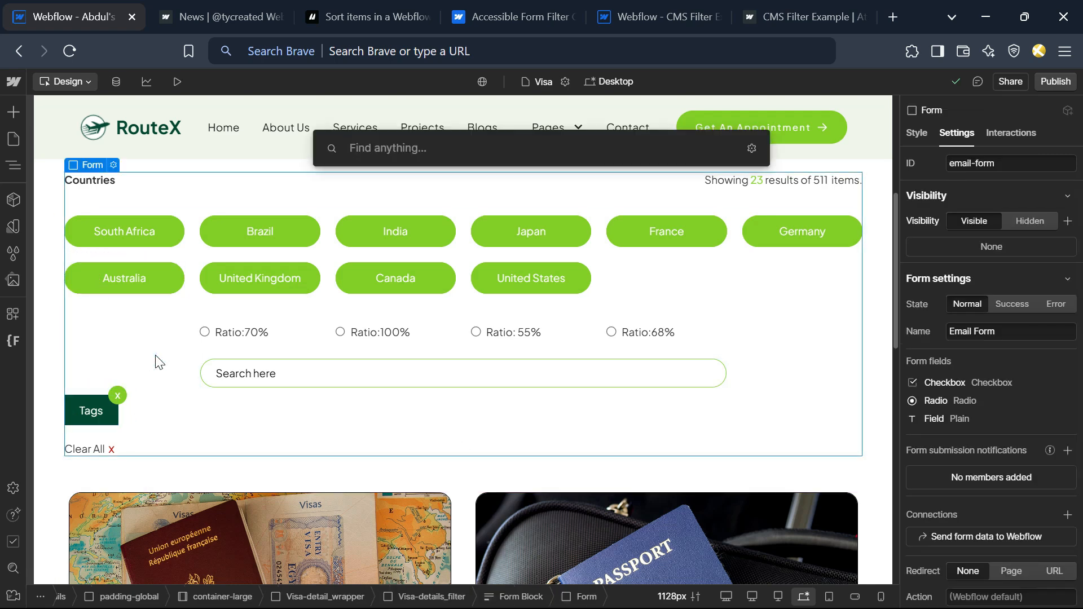
{"action": "type", "text": "div"}
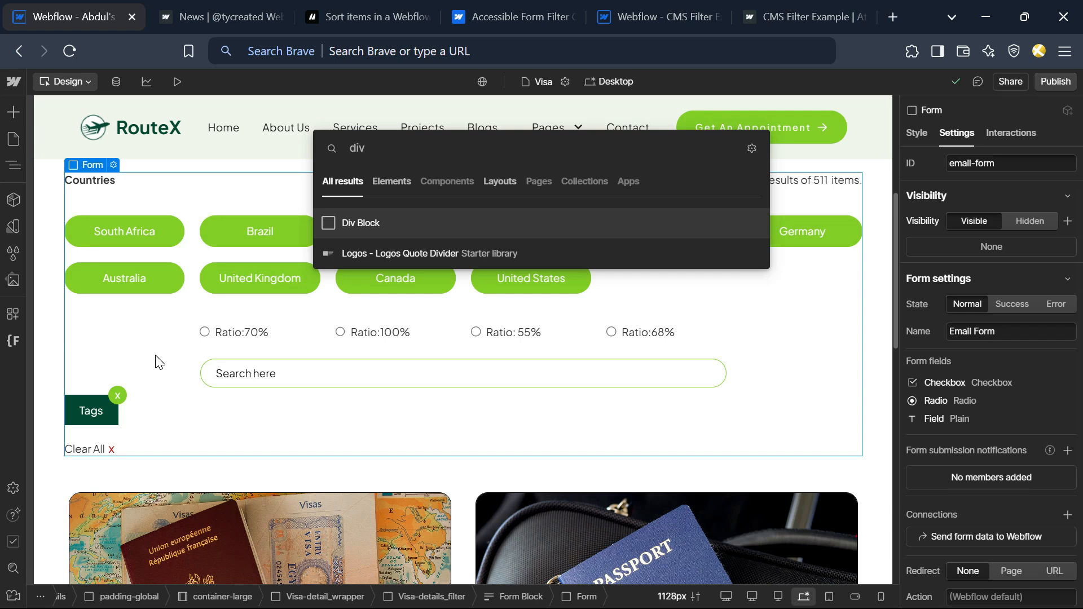
{"action": "key", "text": "Return"}
Insert a Select field inside the new Div Block and dismiss its quick settings.
{"action": "key", "text": "ctrl+k"}
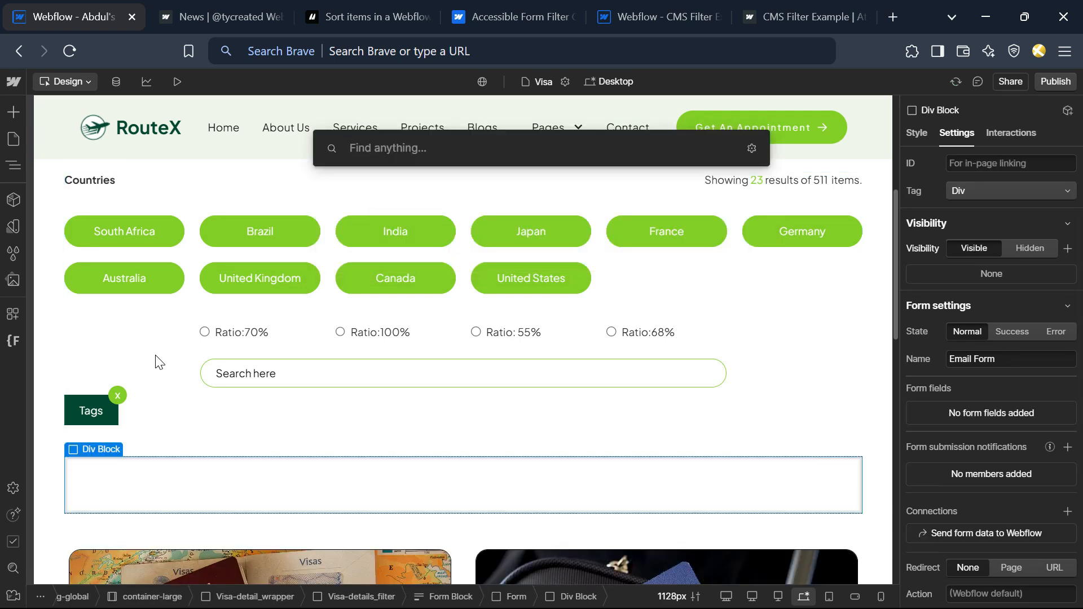
{"action": "type", "text": "sr"}
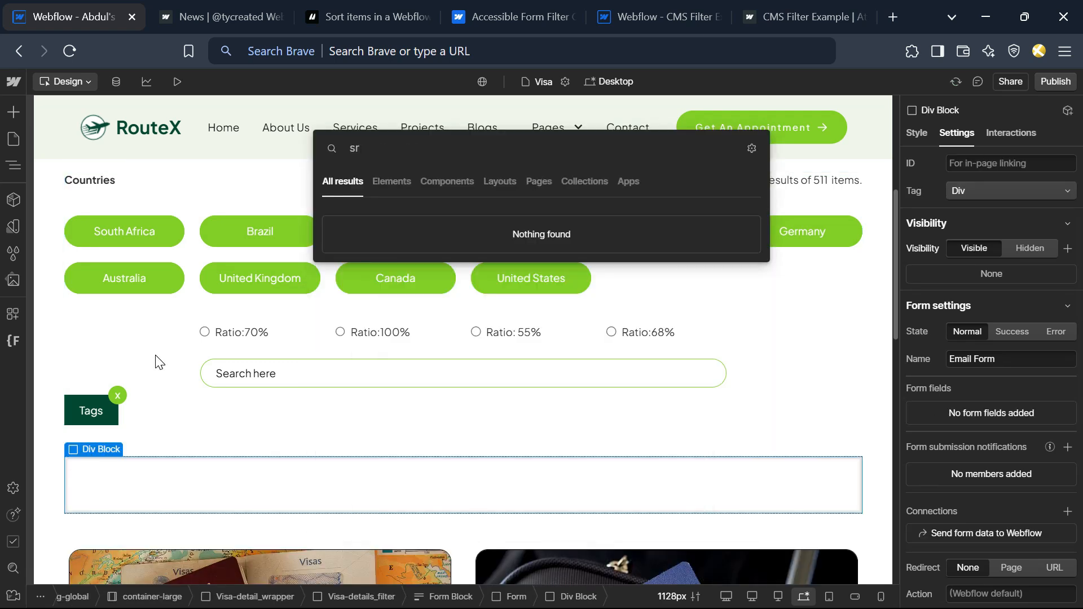
{"action": "key", "text": "BackSpace"}
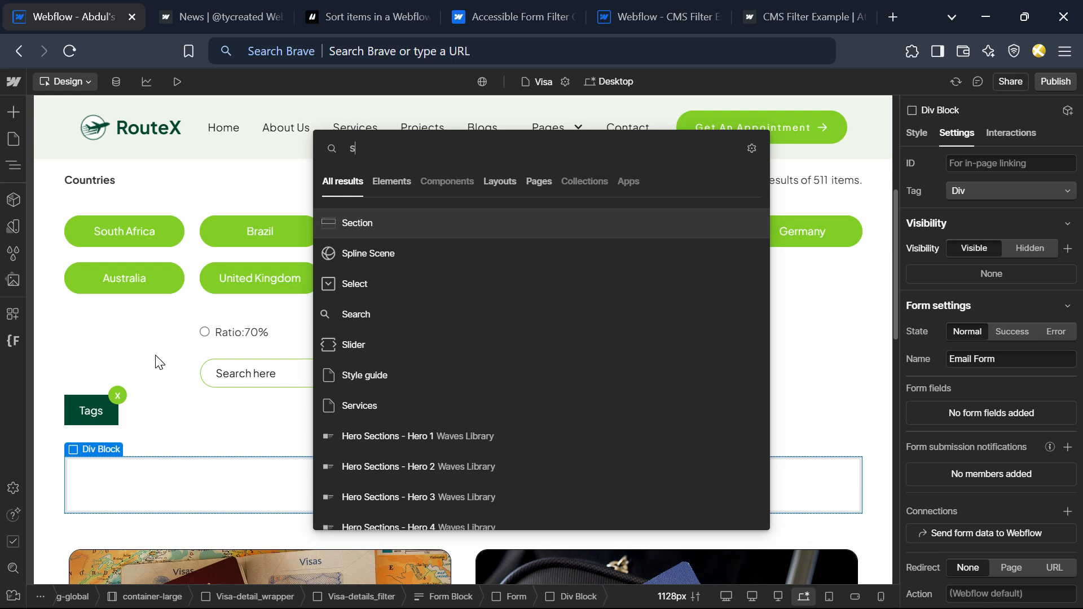
{"action": "left_click", "coordinate": [351, 288]}
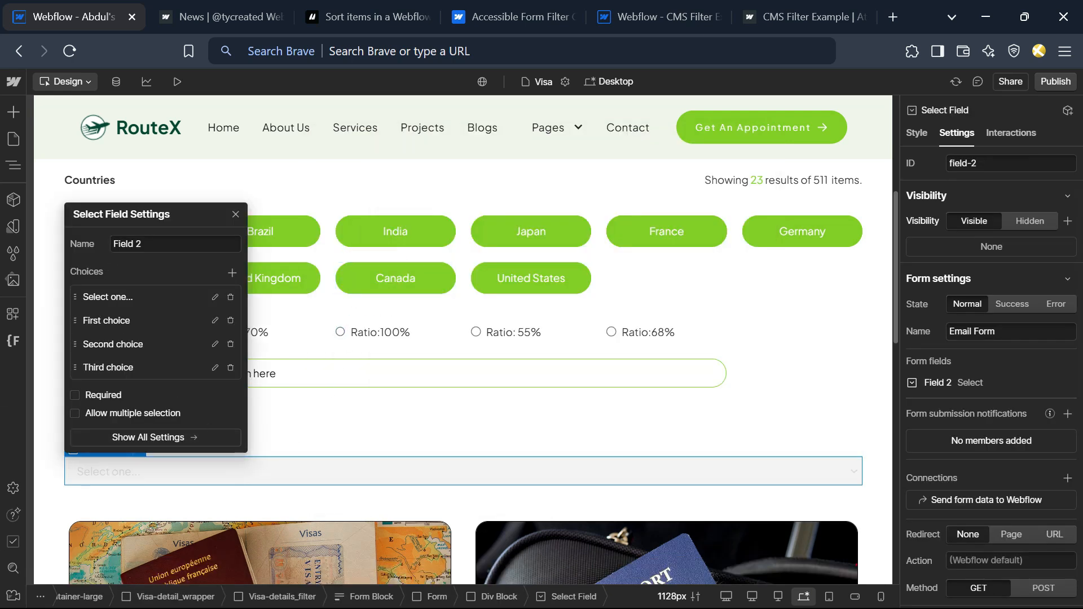
{"action": "left_click", "coordinate": [235, 215]}
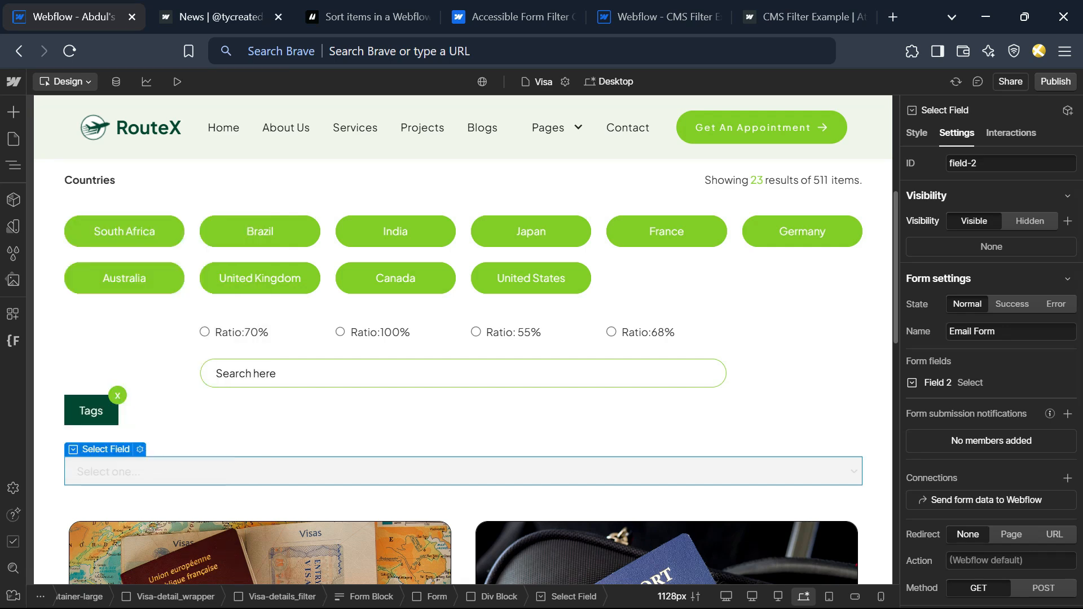
Add a custom attribute named fs-cmssort-element to the new Select field.
{"action": "scroll", "coordinate": [993, 452], "scroll_direction": "down", "scroll_amount": 5}
{"action": "scroll", "coordinate": [959, 548], "scroll_direction": "down", "scroll_amount": 2}
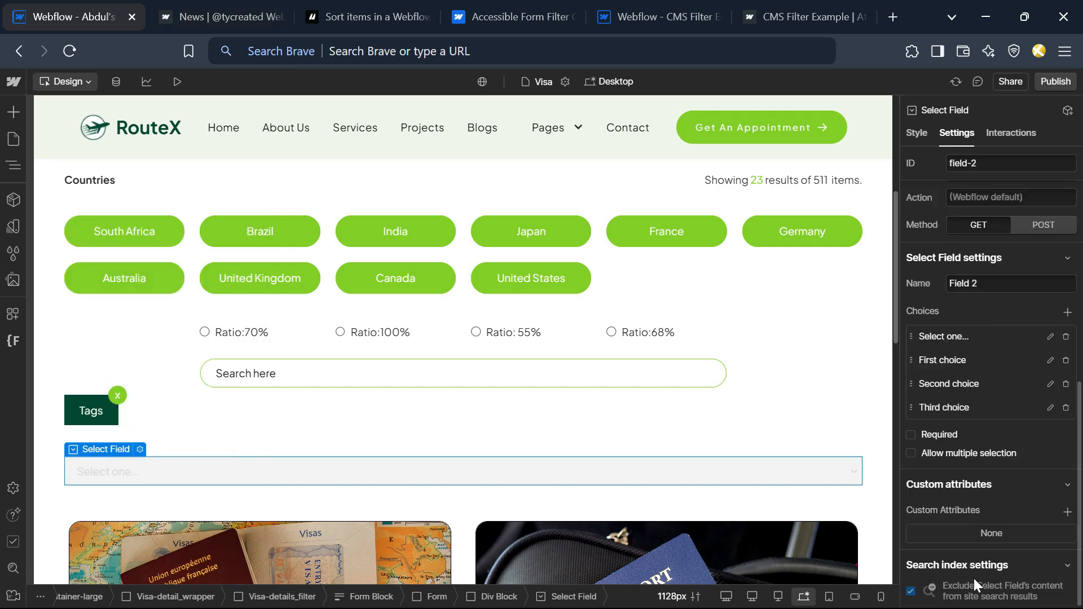
{"action": "left_click", "coordinate": [1066, 511]}
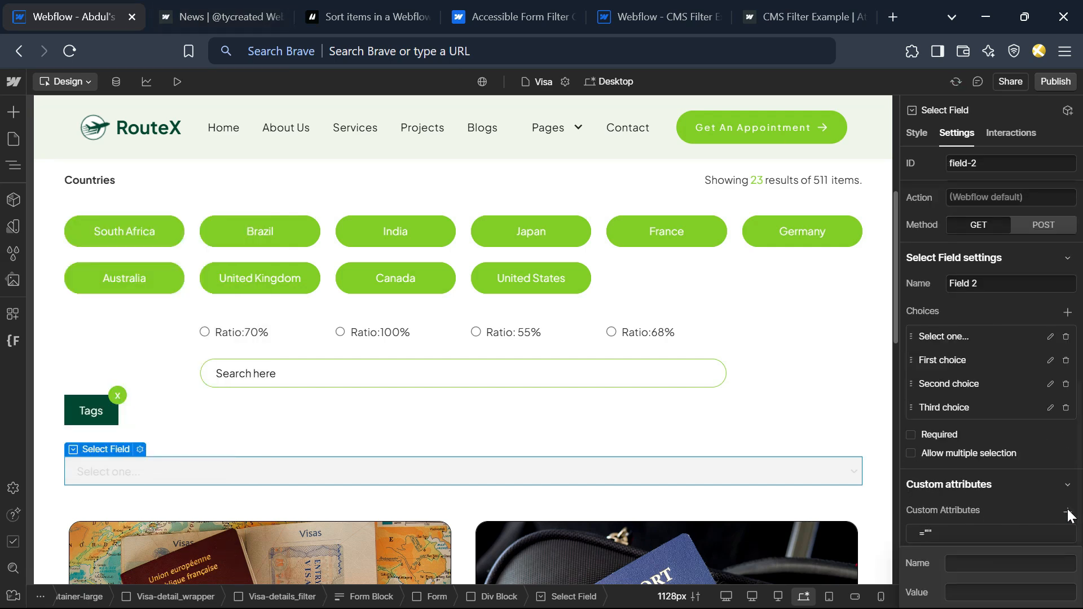
{"action": "type", "text": "fs-cmssort-element"}
{"action": "key", "text": "Tab"}
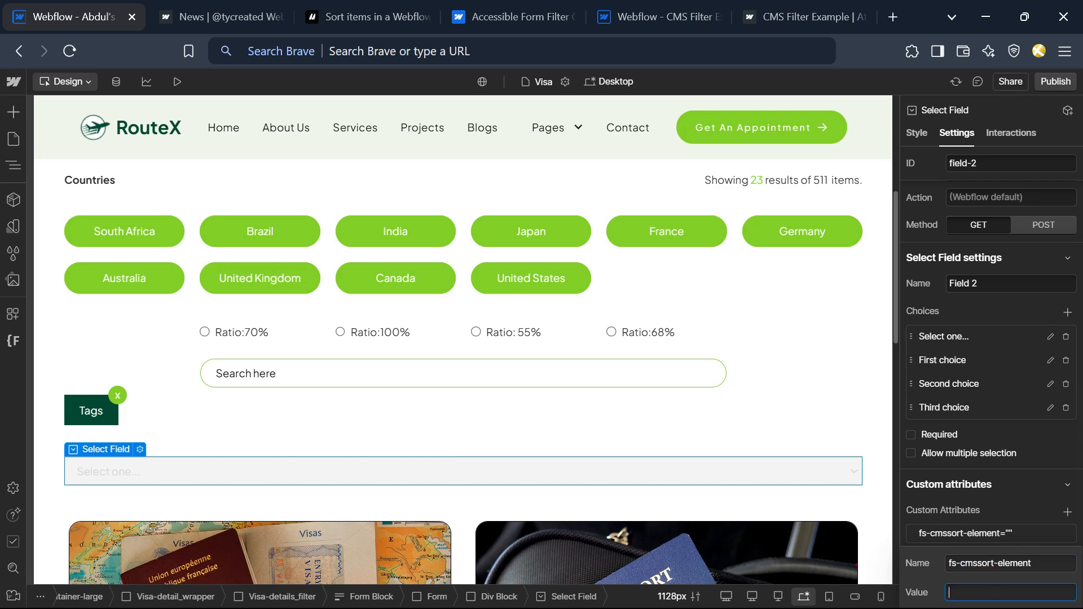
Copy the value trigger from the Select Trigger documentation and save it as the Select field's fs-cmssort-element value.
{"action": "left_click", "coordinate": [411, 11]}
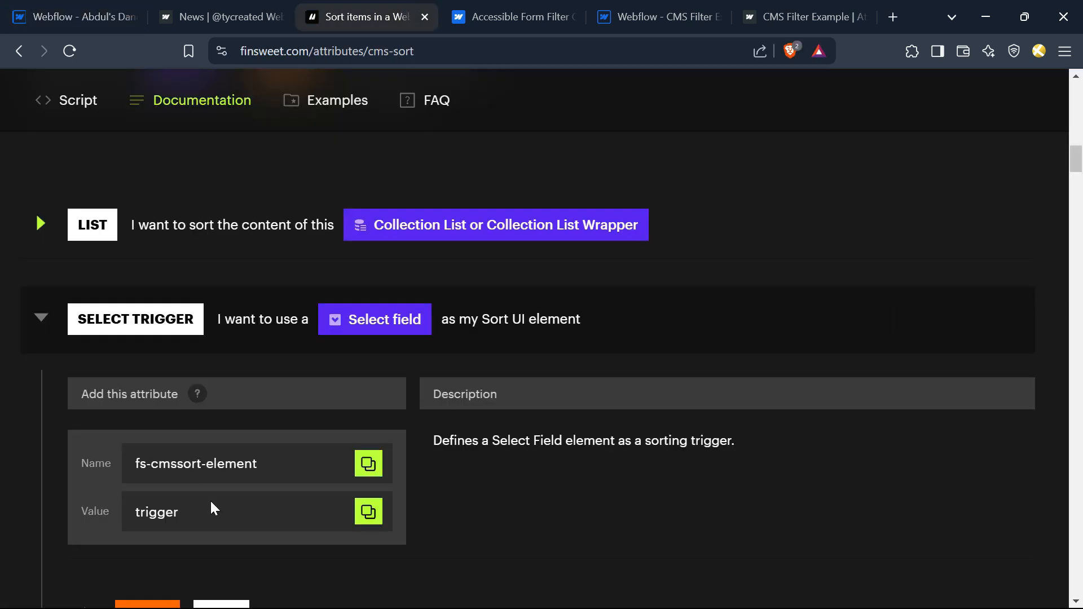
{"action": "left_click", "coordinate": [367, 513]}
{"action": "left_click", "coordinate": [85, 16]}
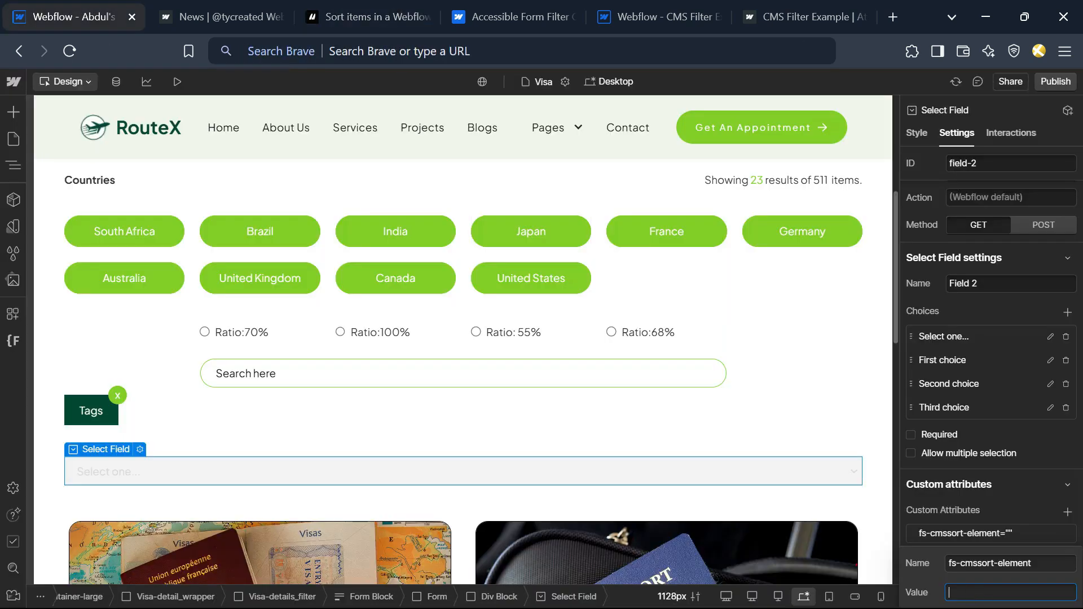
{"action": "key", "text": "ctrl+v"}
{"action": "key", "text": "Return"}
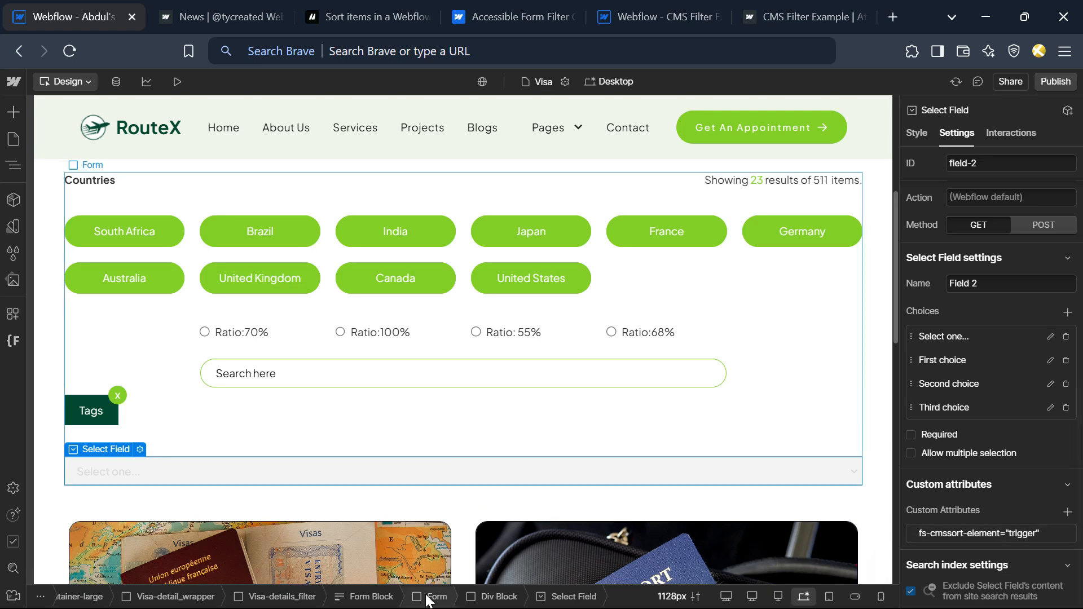
Examine the Field Identifier documentation for the Select Trigger, covering the IDENTIFIER-asc and IDENTIFIER-desc choice values, the fs-cmssort-field attribute and the demo video.
{"action": "key", "text": "ctrl+3"}
{"action": "scroll", "coordinate": [126, 387], "scroll_direction": "up", "scroll_amount": 2}
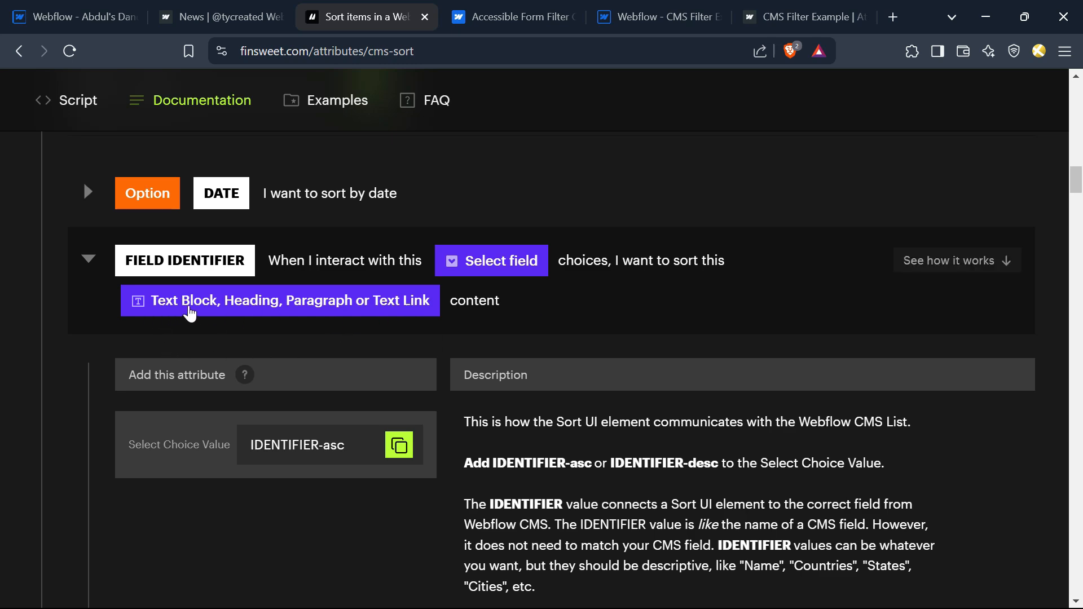
{"action": "scroll", "coordinate": [319, 392], "scroll_direction": "down", "scroll_amount": 2}
{"action": "scroll", "coordinate": [171, 324], "scroll_direction": "down", "scroll_amount": 5}
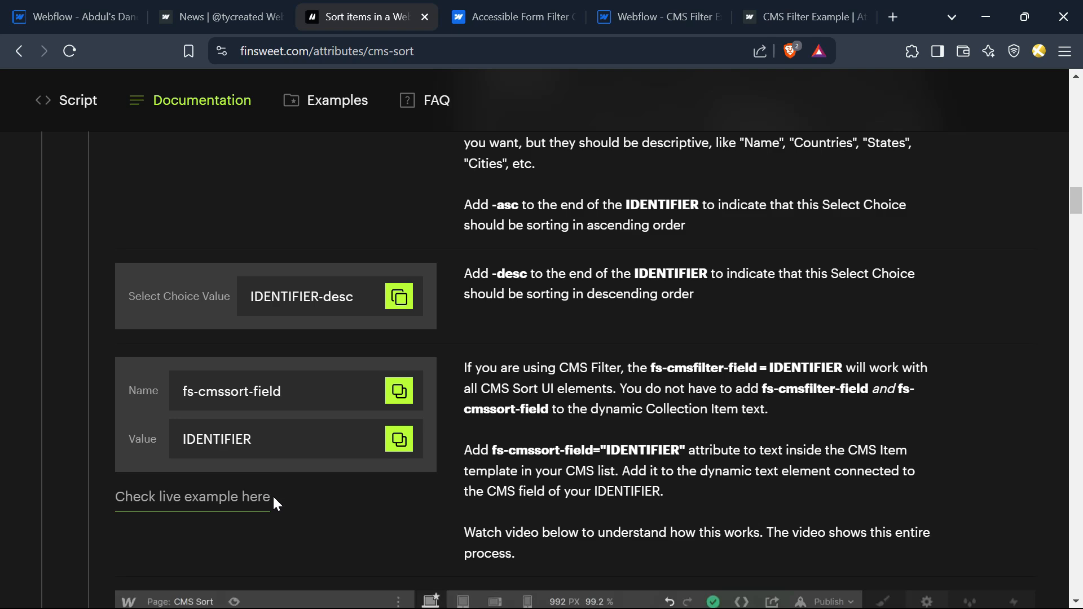
{"action": "scroll", "coordinate": [259, 516], "scroll_direction": "up", "scroll_amount": 5}
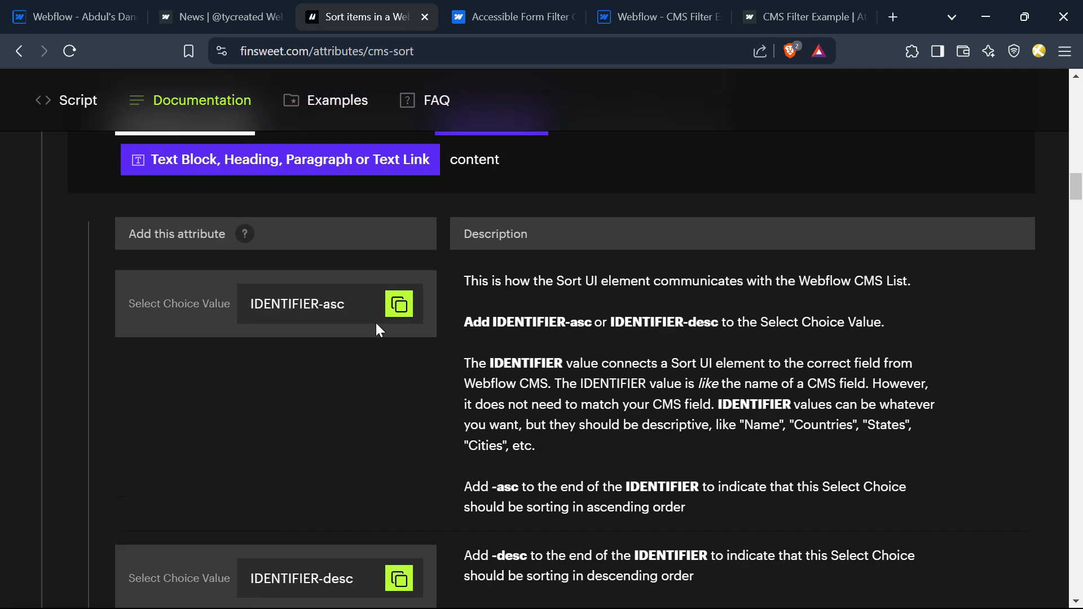
{"action": "scroll", "coordinate": [314, 321], "scroll_direction": "down", "scroll_amount": 5}
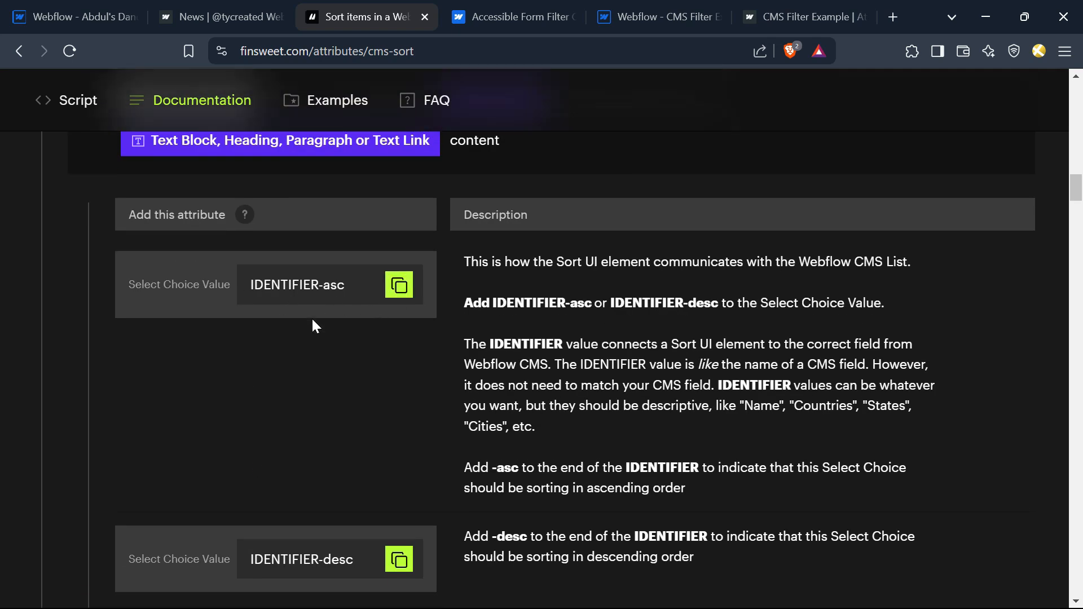
{"action": "left_click", "coordinate": [399, 297]}
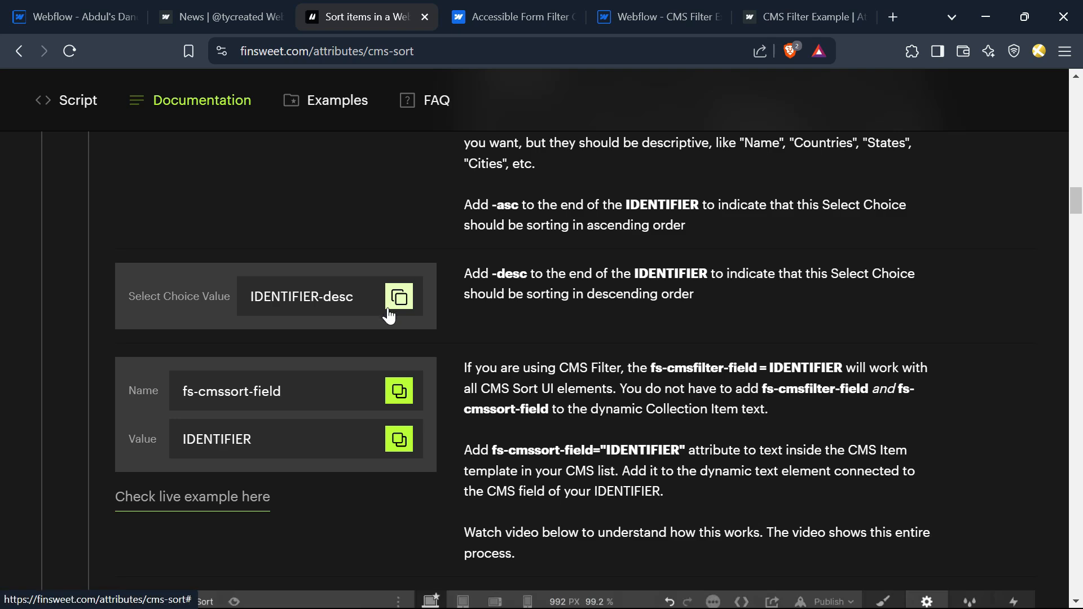
{"action": "scroll", "coordinate": [316, 383], "scroll_direction": "down", "scroll_amount": 7}
{"action": "scroll", "coordinate": [309, 394], "scroll_direction": "down", "scroll_amount": 3}
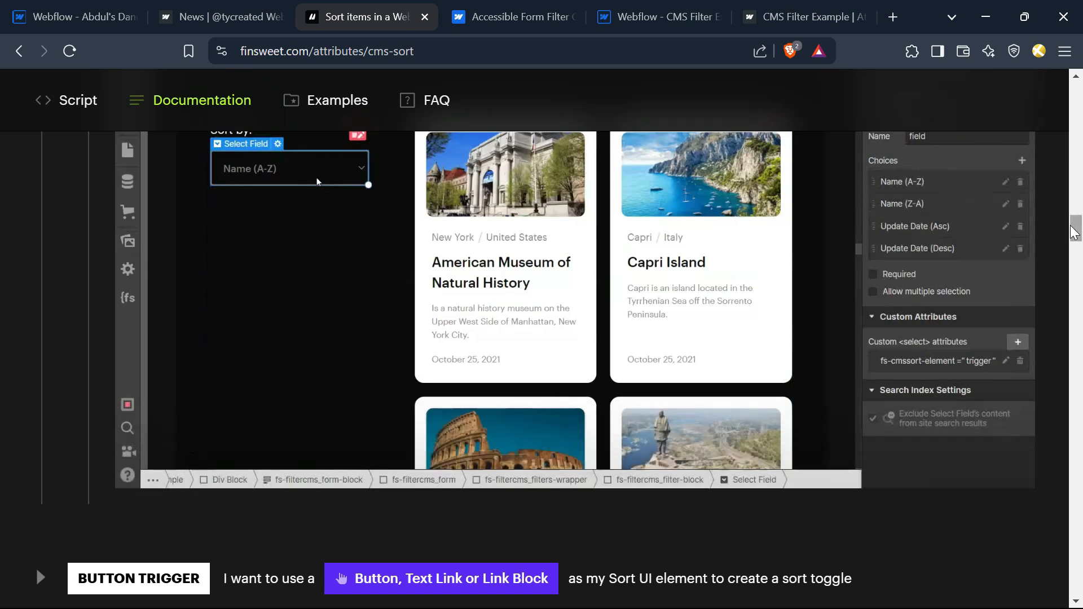
{"action": "left_click_drag", "start_coordinate": [1071, 226], "coordinate": [1070, 225]}
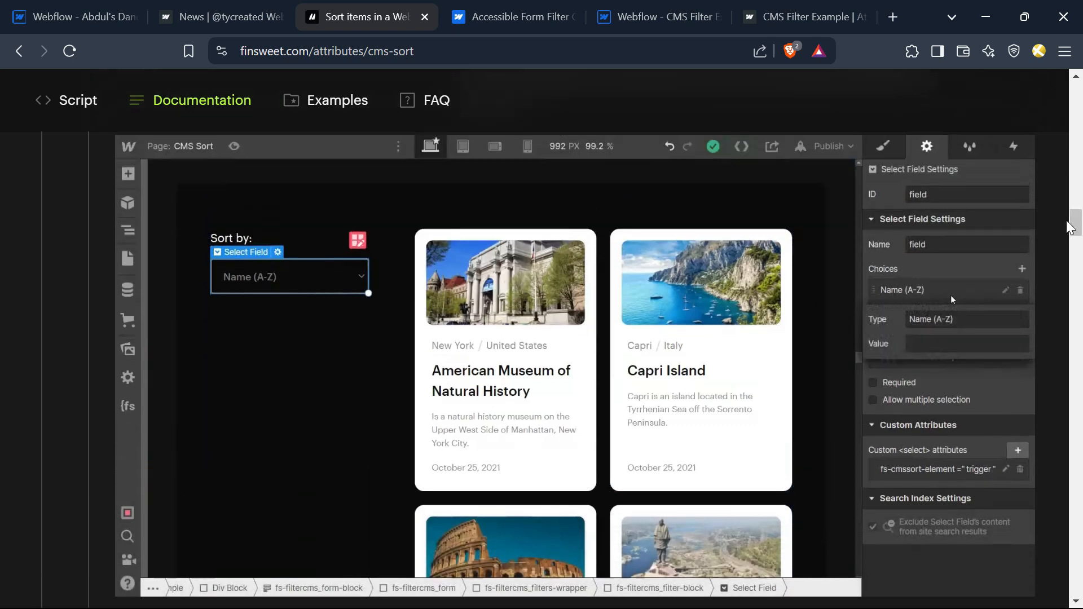
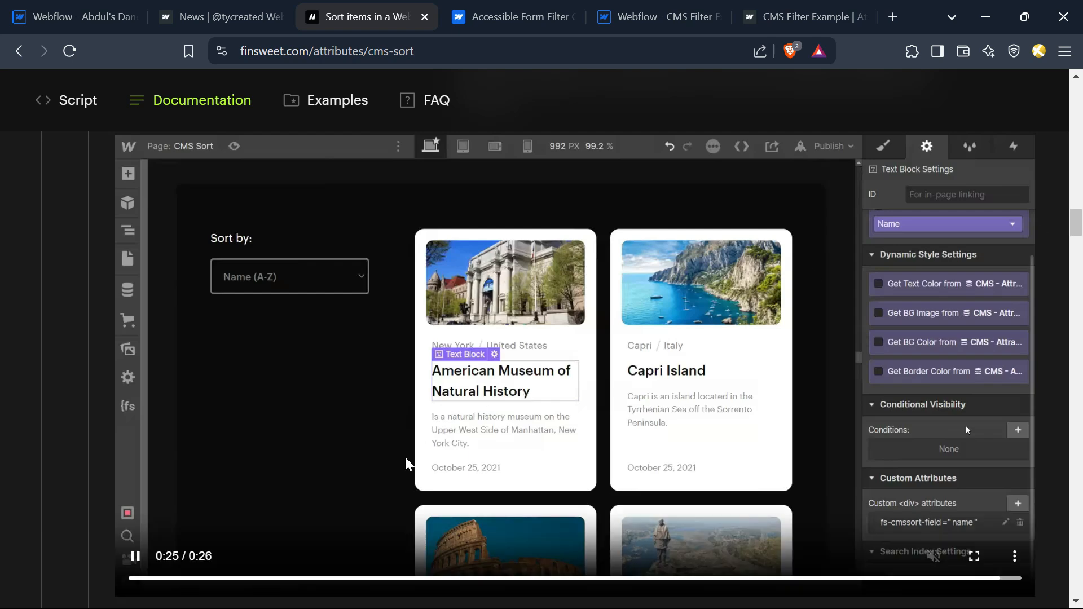
Replay the demo video's choice setup, and set the Select field's first choice to text Place and value place-asc.
{"action": "left_click", "coordinate": [287, 578]}
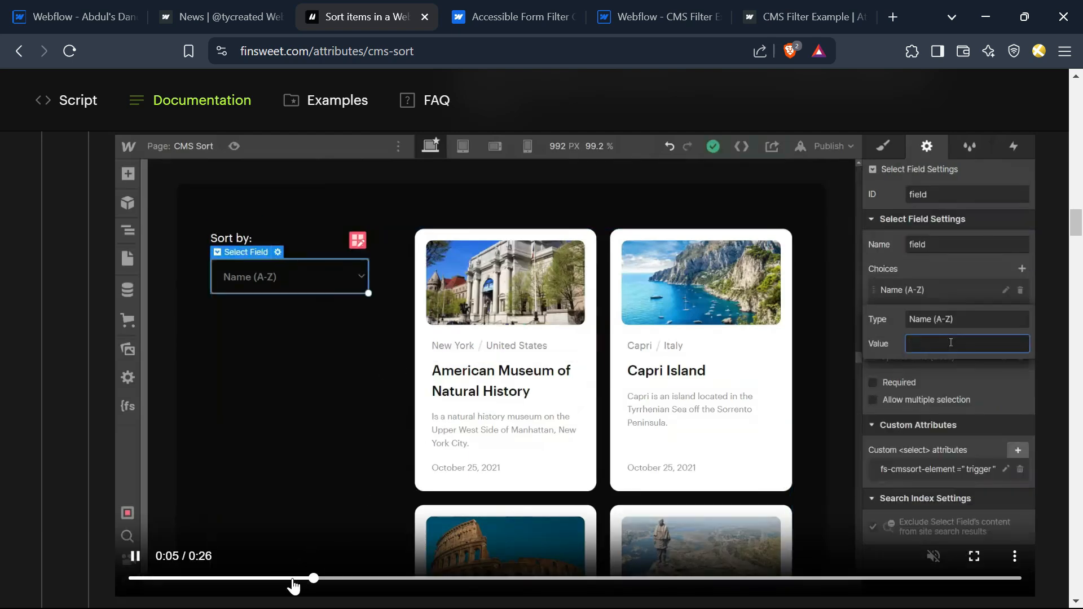
{"action": "left_click", "coordinate": [92, 12]}
{"action": "scroll", "coordinate": [961, 406], "scroll_direction": "down", "scroll_amount": 5}
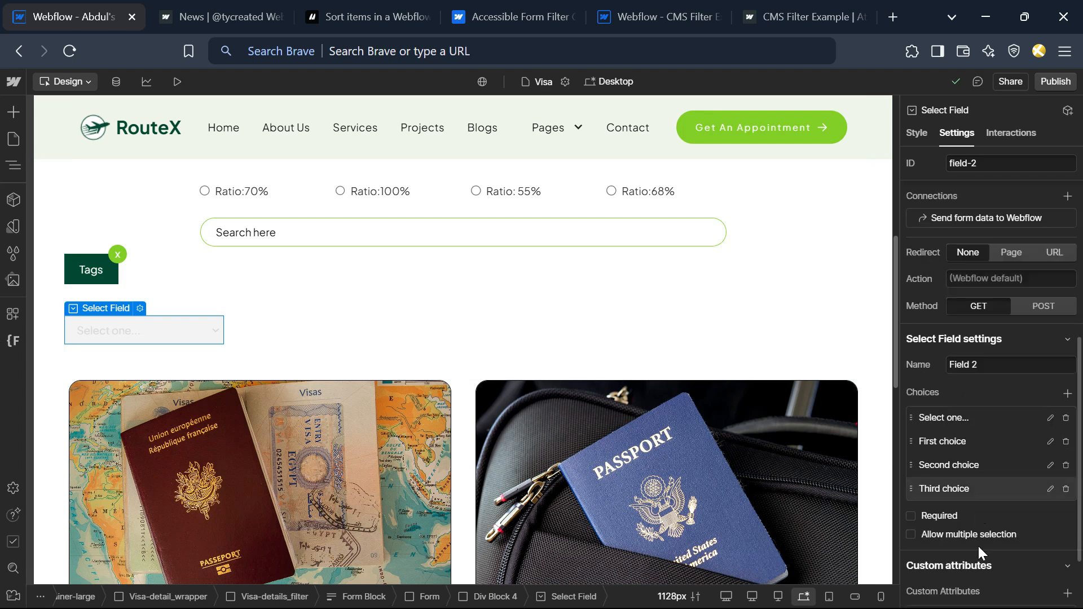
{"action": "left_click", "coordinate": [969, 418]}
{"action": "key", "text": "BackSpace"}
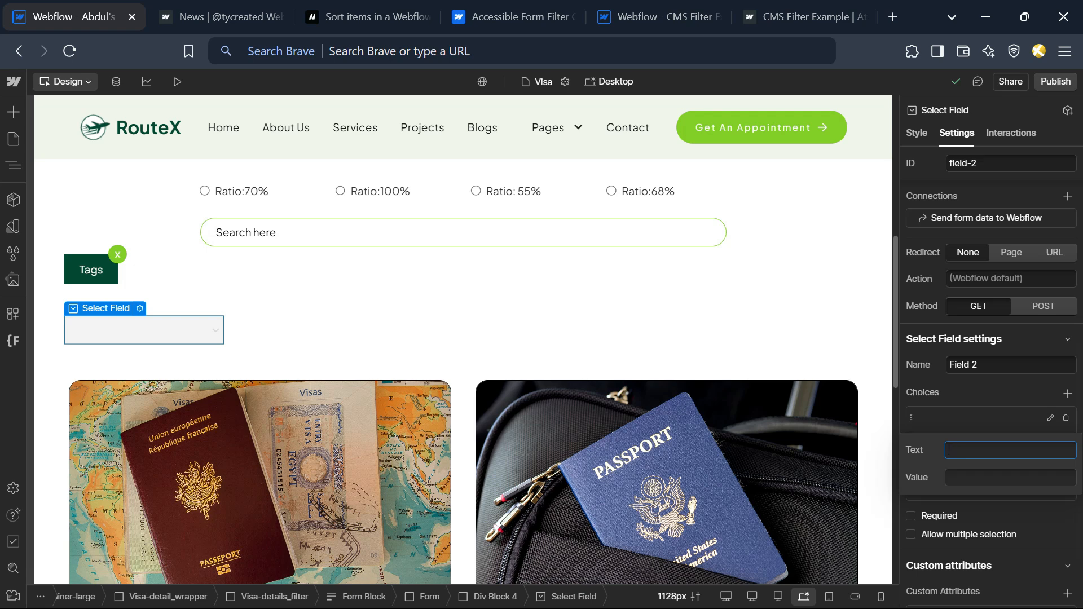
{"action": "type", "text": "Place"}
{"action": "key", "text": "Tab"}
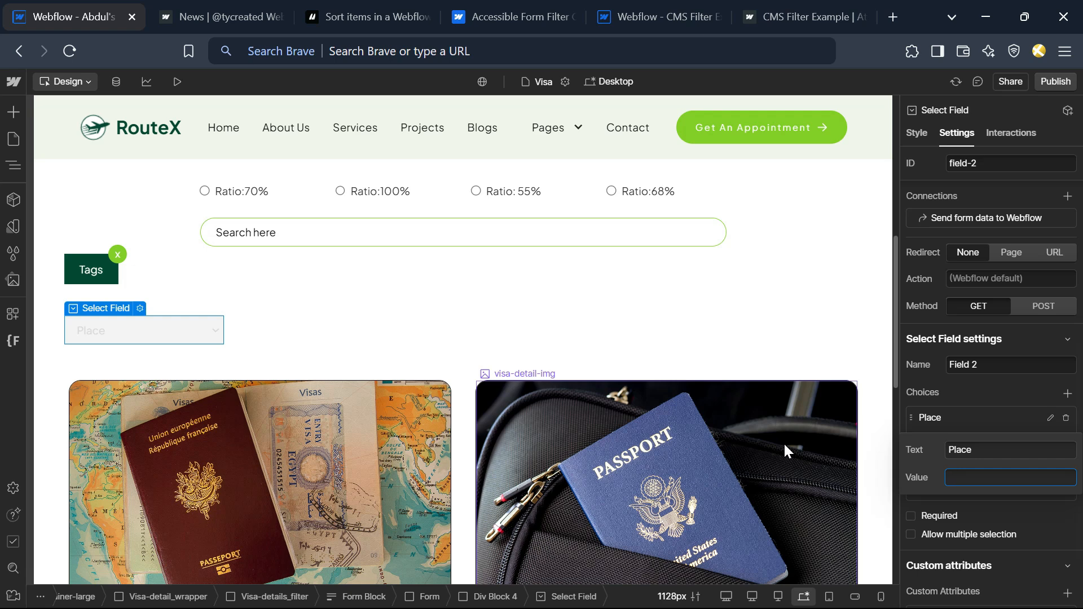
{"action": "type", "text": "place-asc"}
Recheck the IDENTIFIER-asc documentation, and set the first choice's value to Place-asc and its text to Place ( A-Z ).
{"action": "left_click", "coordinate": [364, 17]}
{"action": "scroll", "coordinate": [244, 334], "scroll_direction": "up", "scroll_amount": 8}
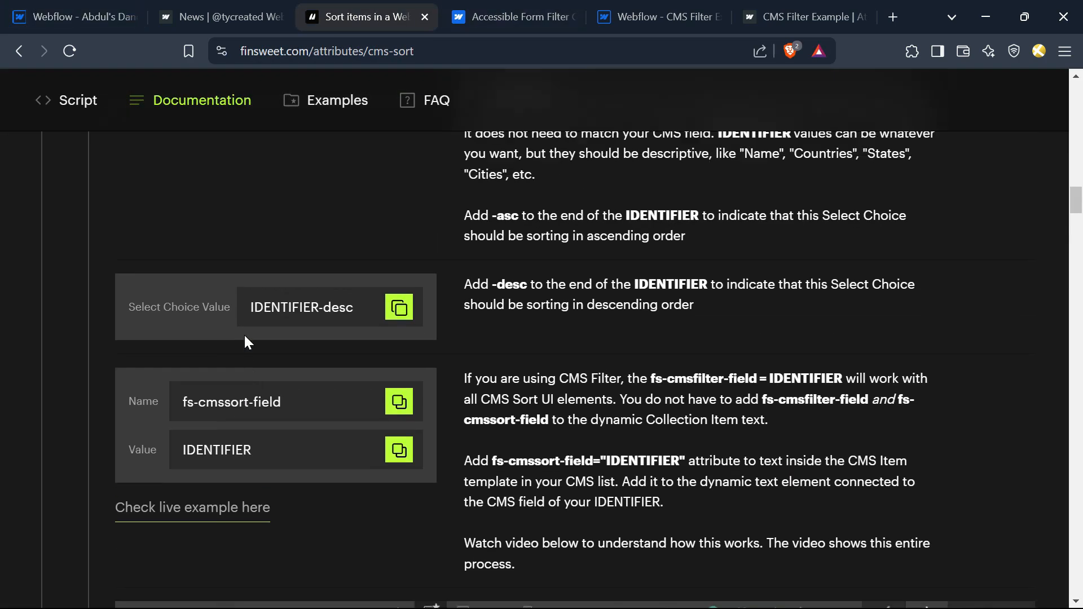
{"action": "scroll", "coordinate": [246, 341], "scroll_direction": "up", "scroll_amount": 4}
{"action": "scroll", "coordinate": [223, 355], "scroll_direction": "down", "scroll_amount": 2}
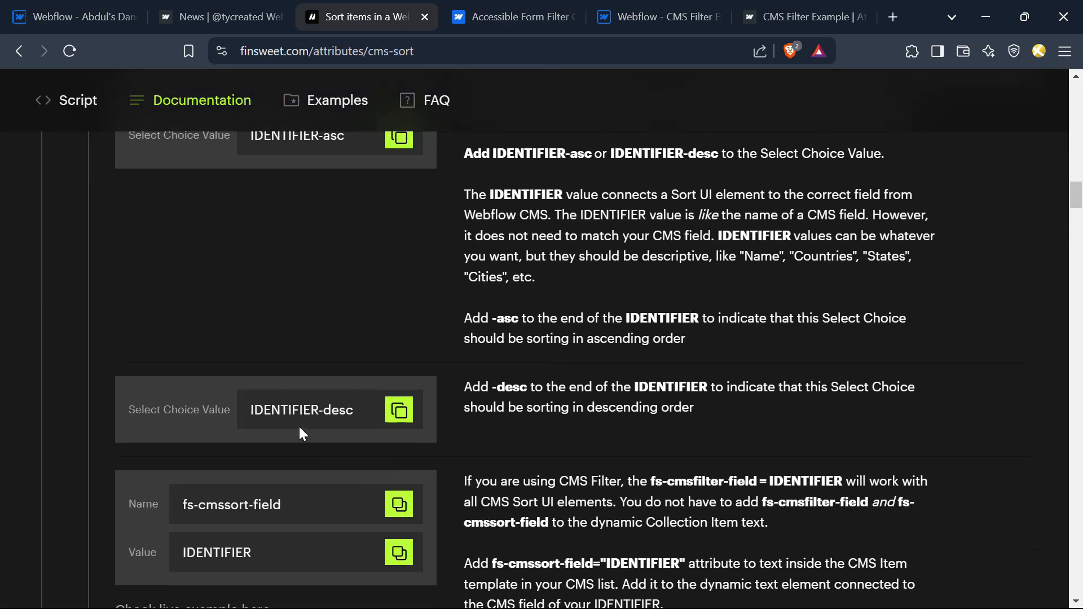
{"action": "scroll", "coordinate": [304, 429], "scroll_direction": "up", "scroll_amount": 2}
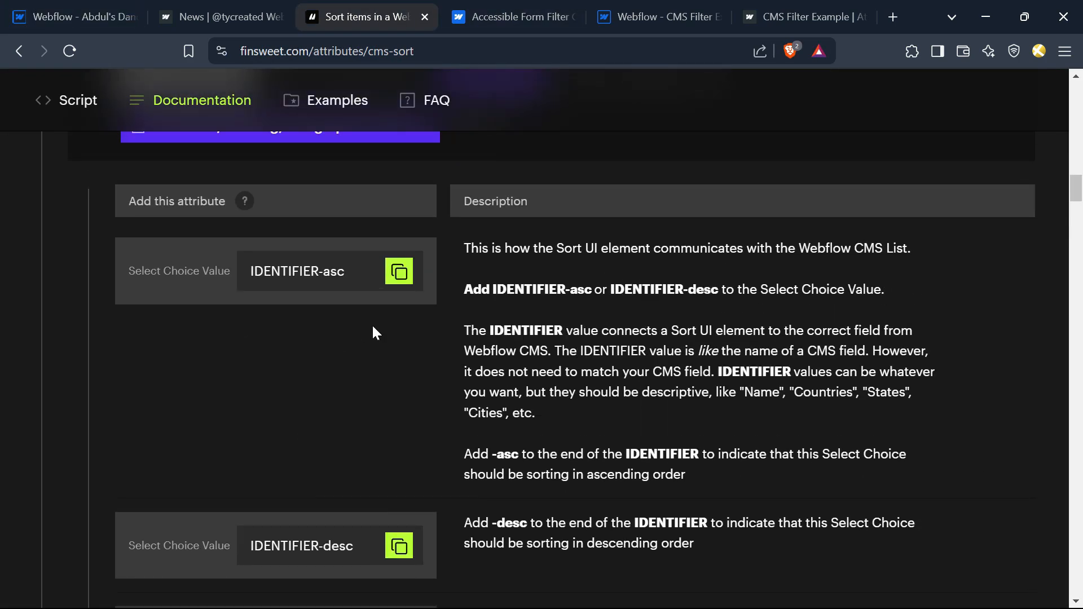
{"action": "left_click", "coordinate": [66, 6]}
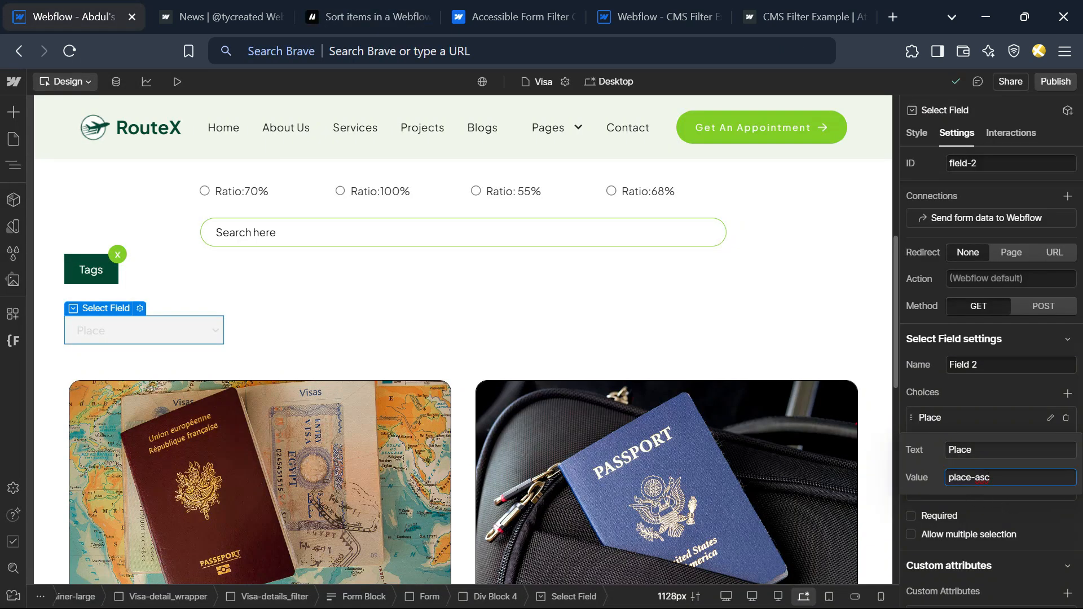
{"action": "key", "text": "BackSpace"}
{"action": "type", "text": "P"}
{"action": "left_click", "coordinate": [972, 449]}
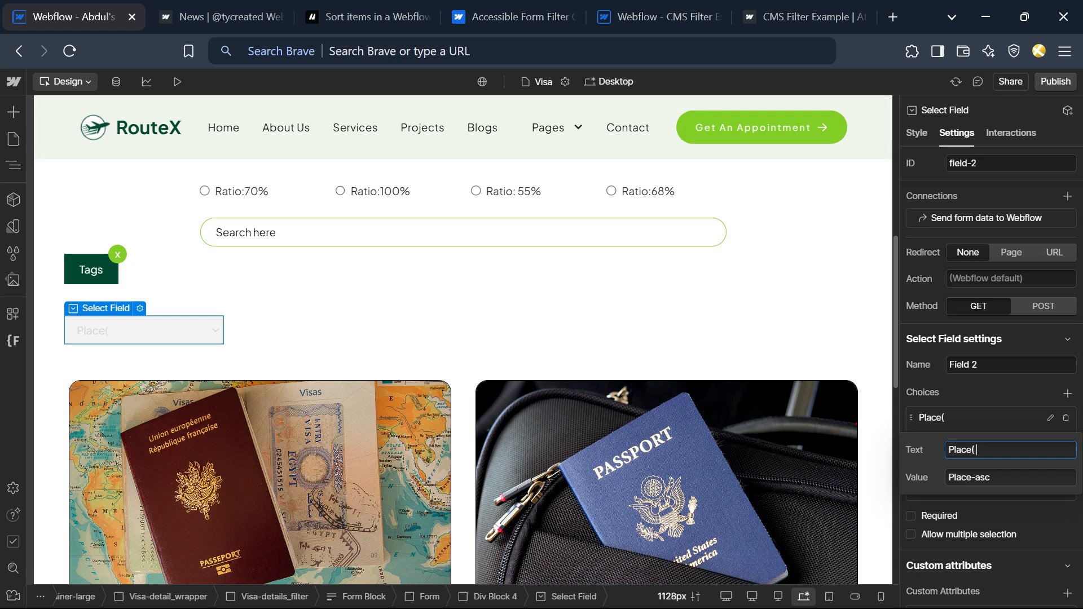
{"action": "type", "text": "( A-Z"}
{"action": "left_click", "coordinate": [972, 449]}
{"action": "left_click", "coordinate": [986, 418]}
Change the Select field's "First choice" option to text Place (Z-A ) and value Place-desc.
{"action": "left_click", "coordinate": [952, 438]}
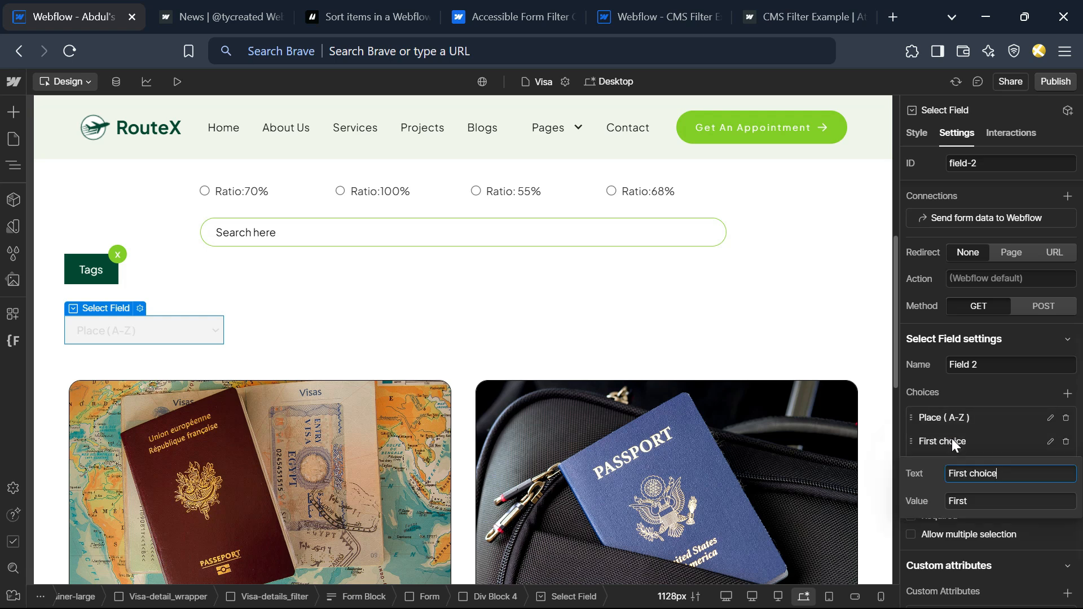
{"action": "double_click", "coordinate": [982, 473]}
{"action": "key", "text": "ctrl+a"}
{"action": "type", "text": "Place (Z-A"}
{"action": "key", "text": "Tab"}
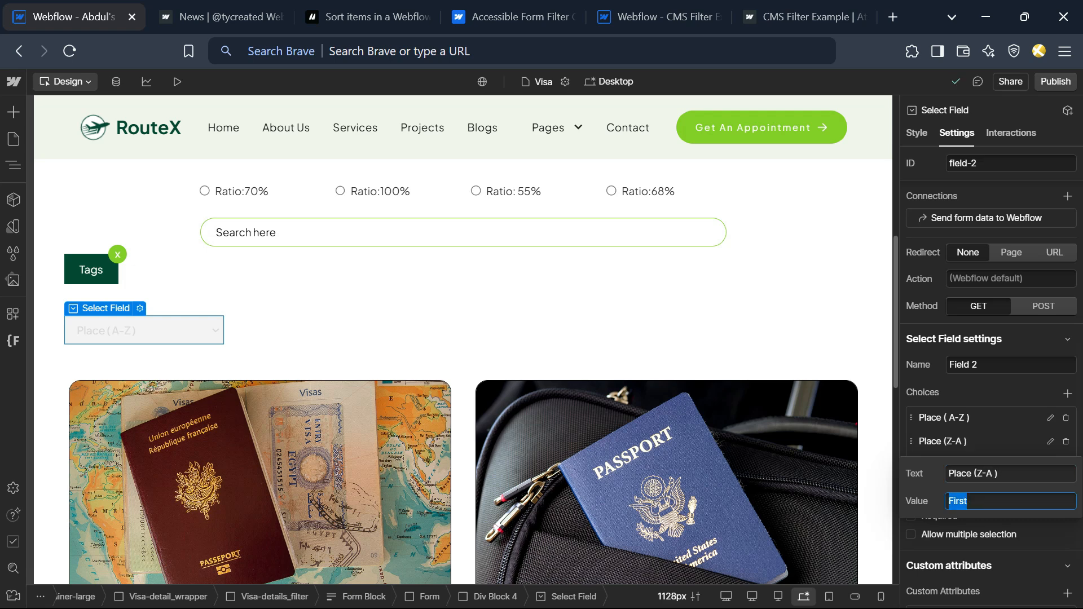
{"action": "type", "text": "Place-desc"}
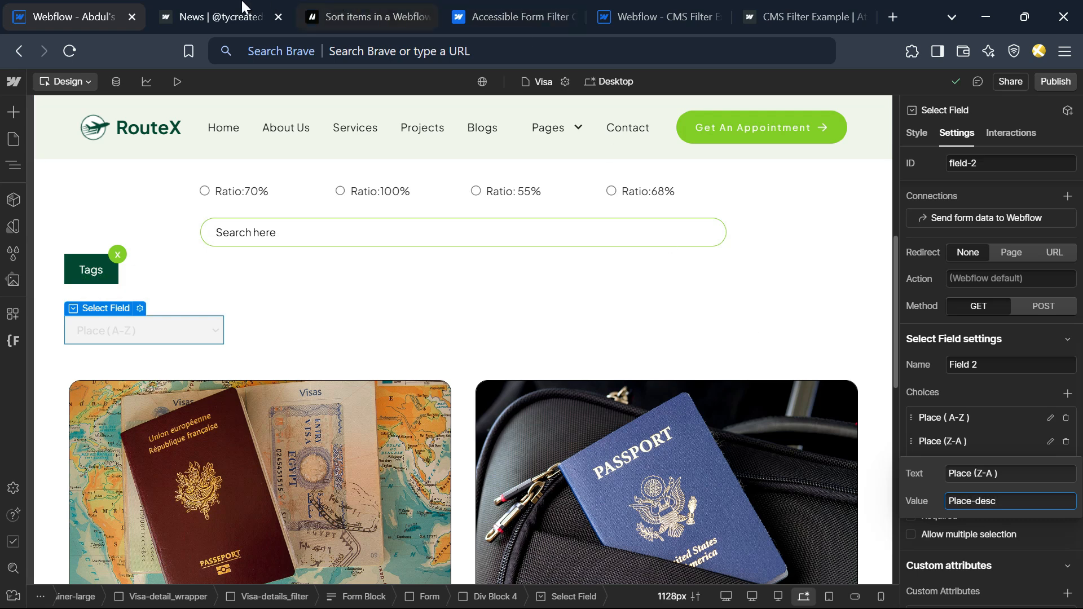
Copy the attribute name fs-cmssort-field from the CMS Sort documentation and add it as a custom attribute on the card's country heading.
{"action": "left_click", "coordinate": [361, 16]}
{"action": "scroll", "coordinate": [314, 426], "scroll_direction": "down", "scroll_amount": 3}
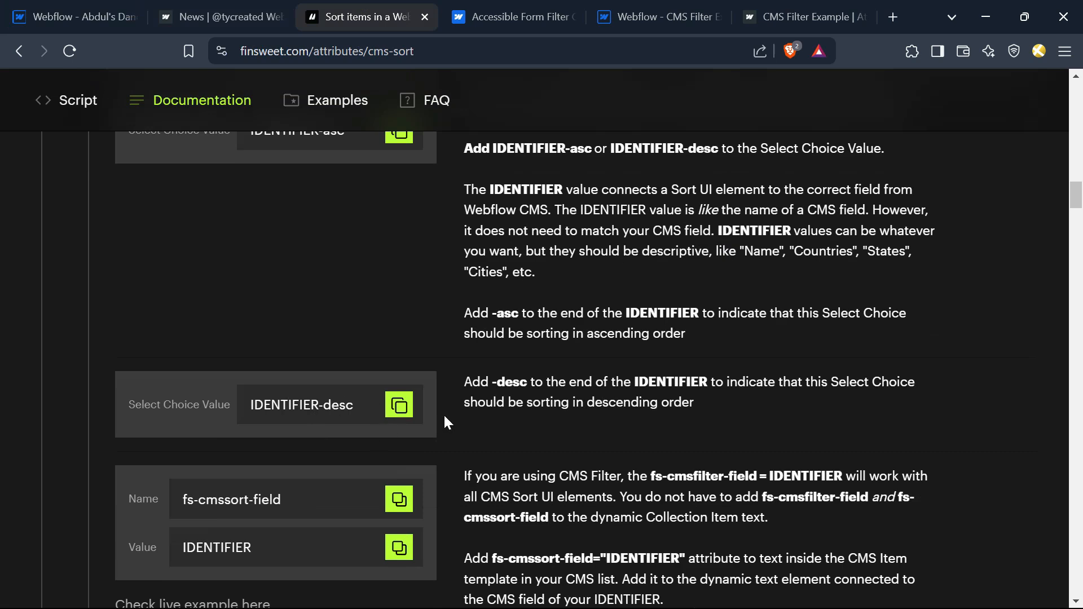
{"action": "scroll", "coordinate": [444, 422], "scroll_direction": "down", "scroll_amount": 3}
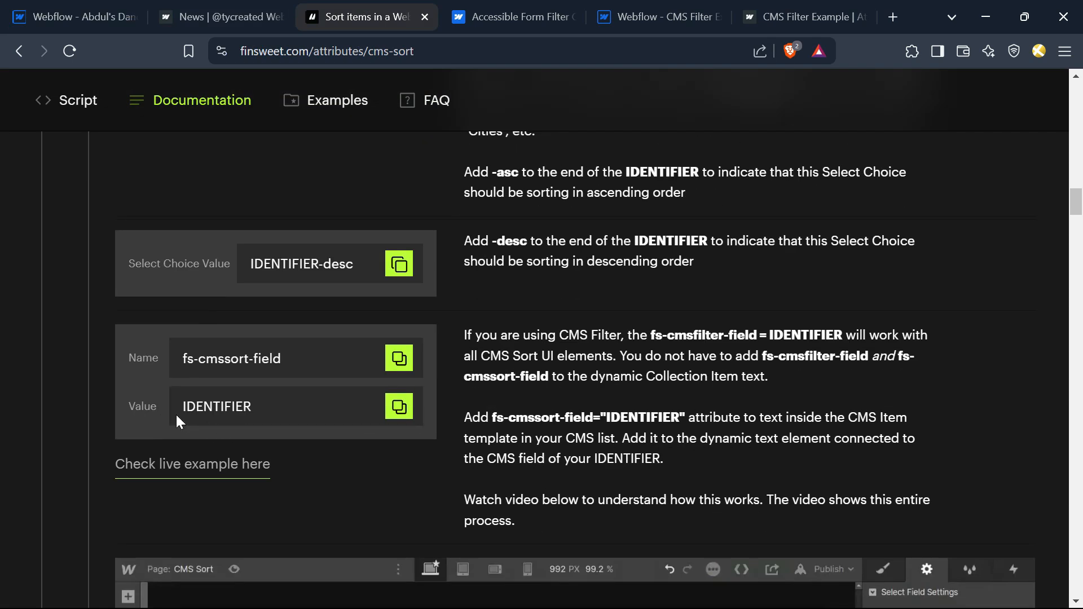
{"action": "left_click", "coordinate": [407, 356]}
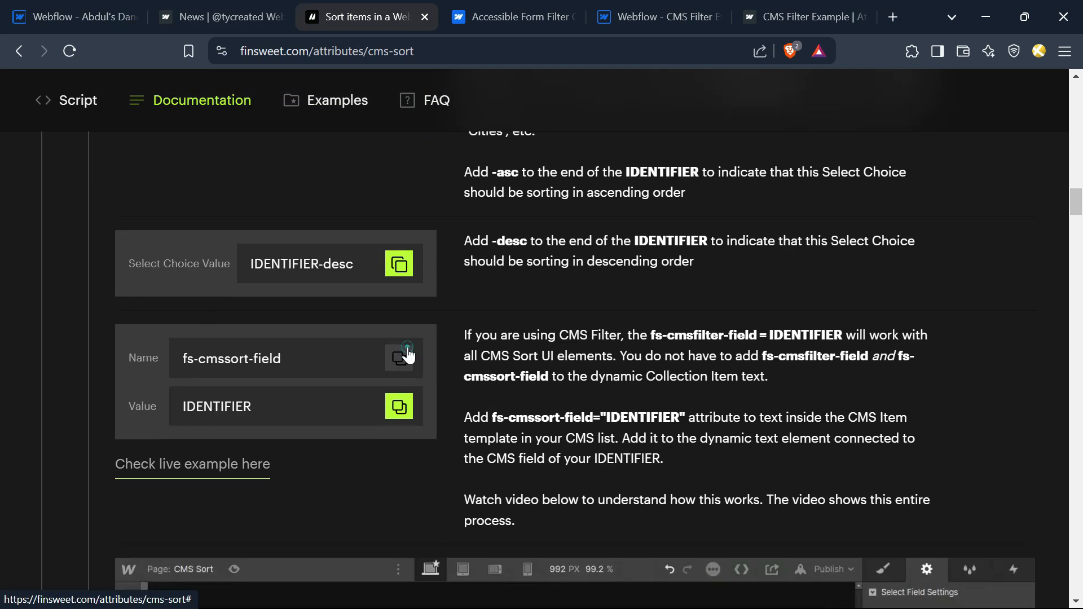
{"action": "left_click", "coordinate": [71, 8]}
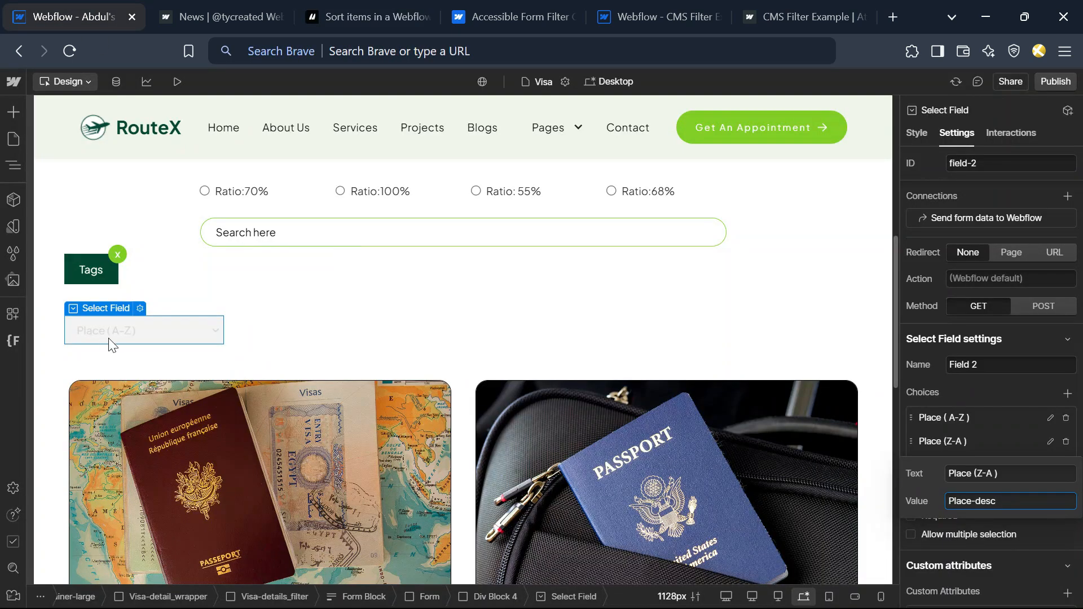
{"action": "scroll", "coordinate": [113, 350], "scroll_direction": "down", "scroll_amount": 5}
{"action": "left_click", "coordinate": [130, 364]}
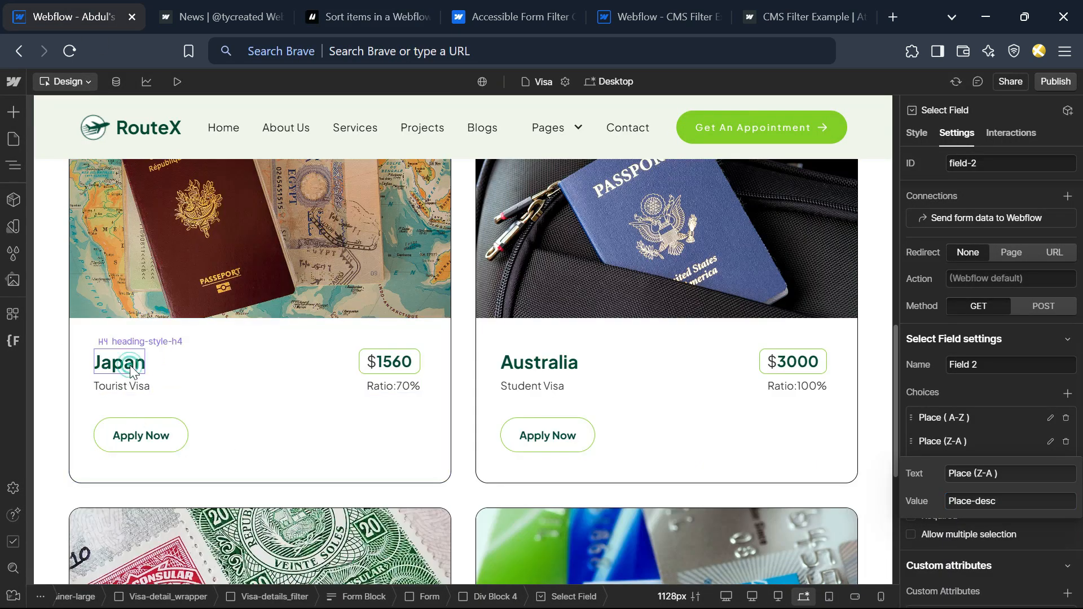
{"action": "scroll", "coordinate": [998, 496], "scroll_direction": "down", "scroll_amount": 3}
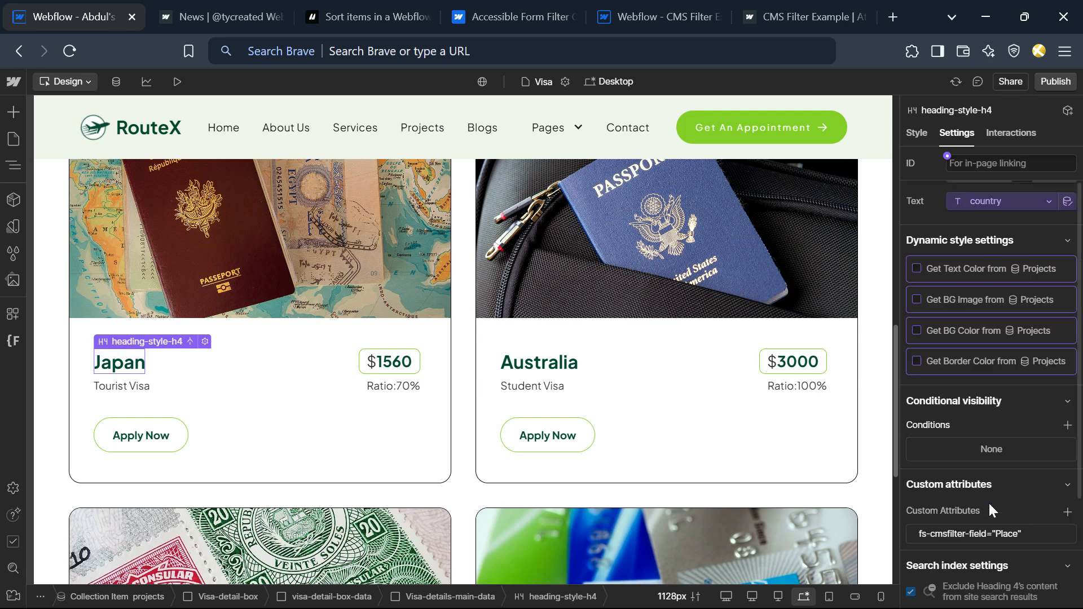
{"action": "left_click", "coordinate": [1067, 512]}
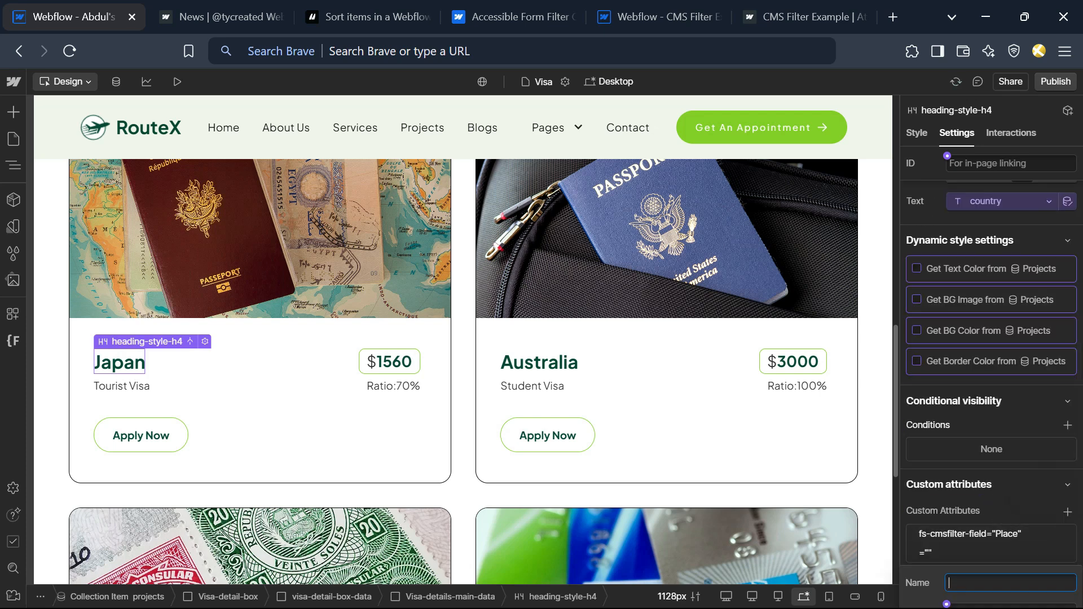
{"action": "key", "text": "ctrl+v"}
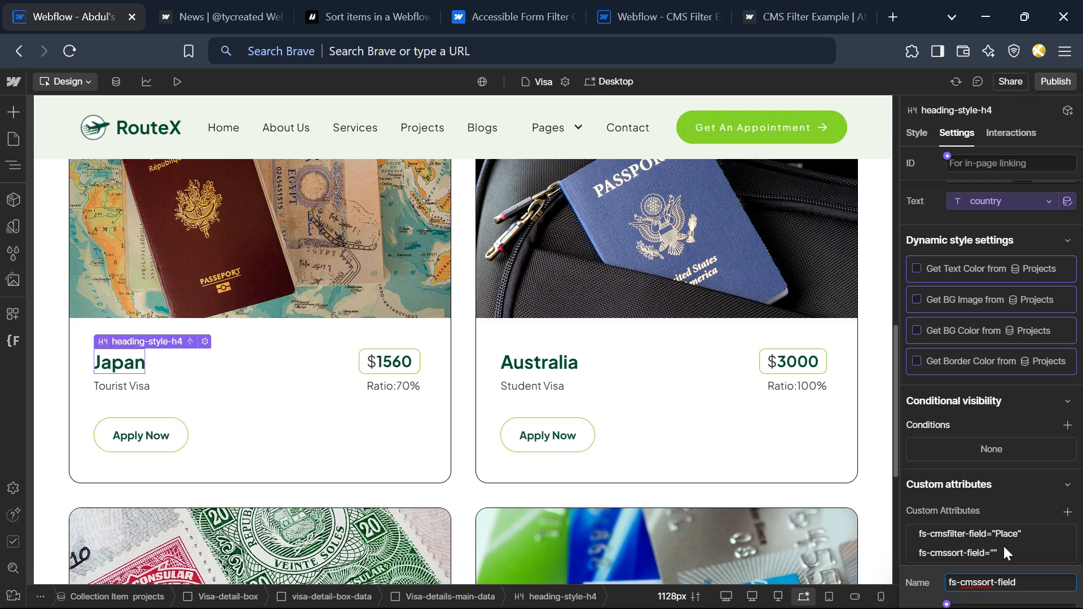
{"action": "left_click", "coordinate": [991, 507]}
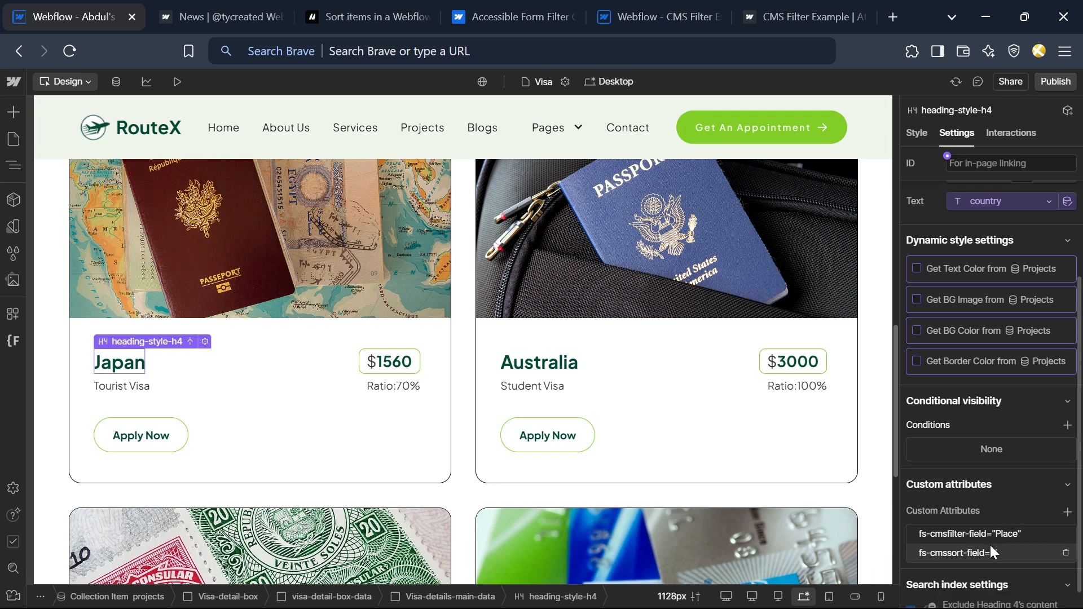
Set the country heading's fs-cmssort-field attribute value to Place and save it.
{"action": "scroll", "coordinate": [991, 550], "scroll_direction": "down", "scroll_amount": 1}
{"action": "left_click", "coordinate": [996, 532]}
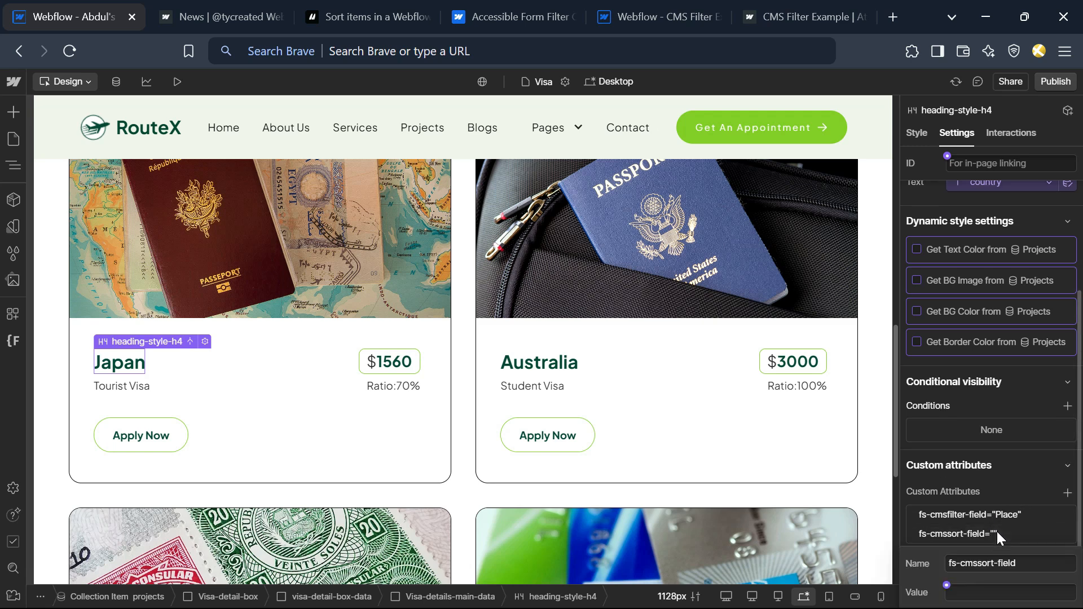
{"action": "left_click", "coordinate": [979, 591]}
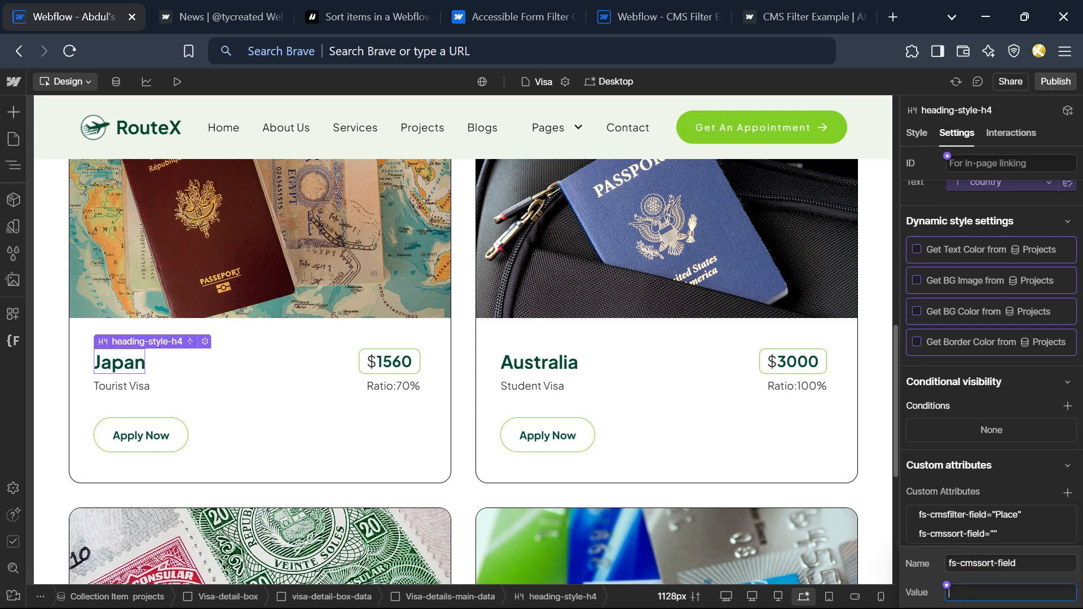
{"action": "type", "text": "Place"}
{"action": "key", "text": "Return"}
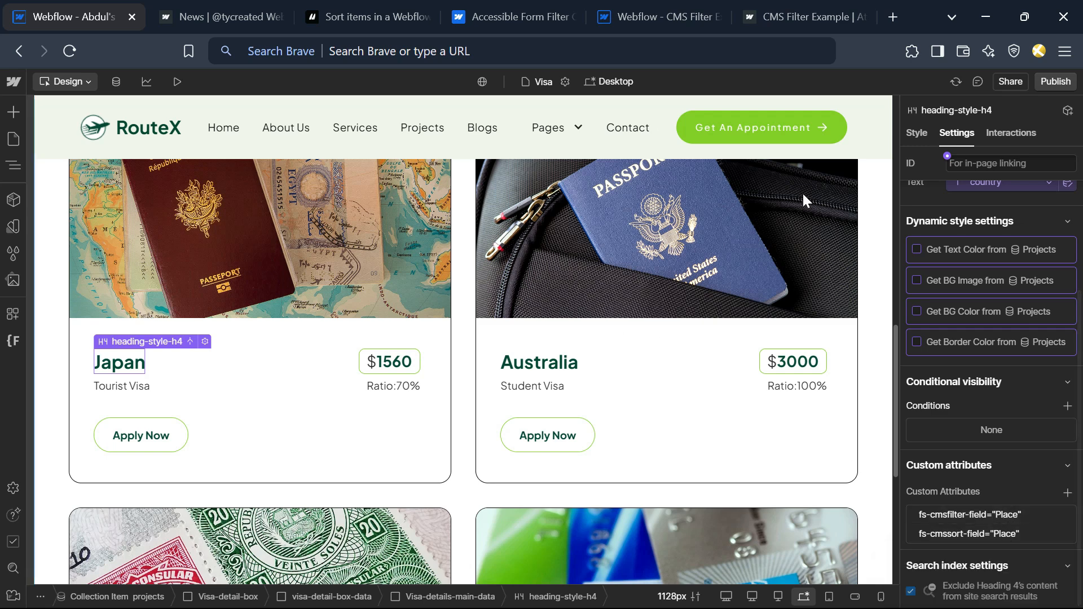
Publish the site to the routextravel.webflow.io staging domain and reload the live visa-details page.
{"action": "left_click", "coordinate": [1055, 82]}
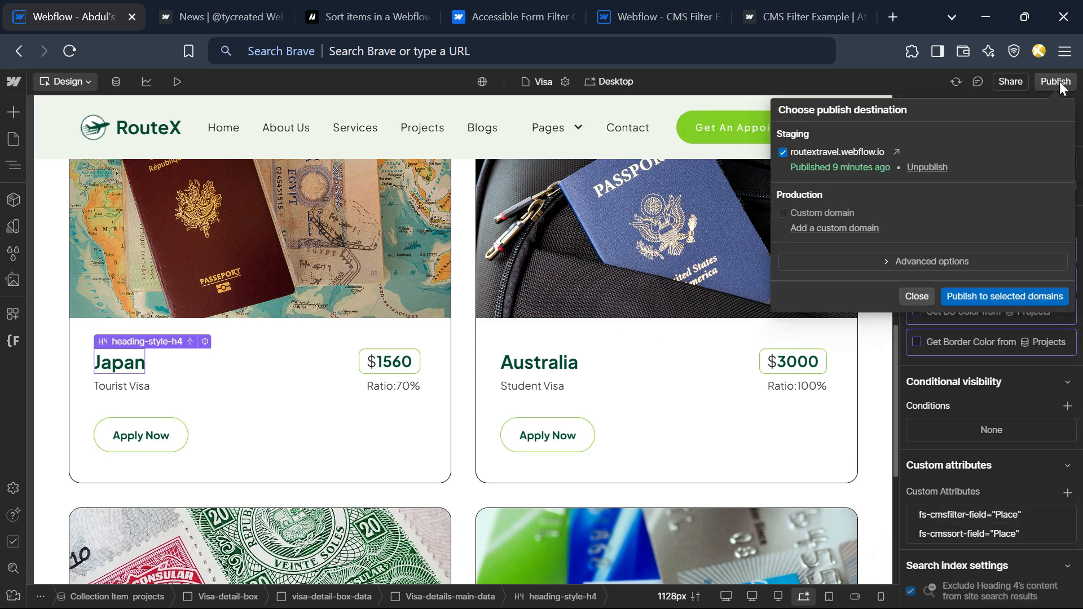
{"action": "left_click", "coordinate": [948, 297]}
{"action": "left_click", "coordinate": [220, 16]}
{"action": "left_click", "coordinate": [70, 52]}
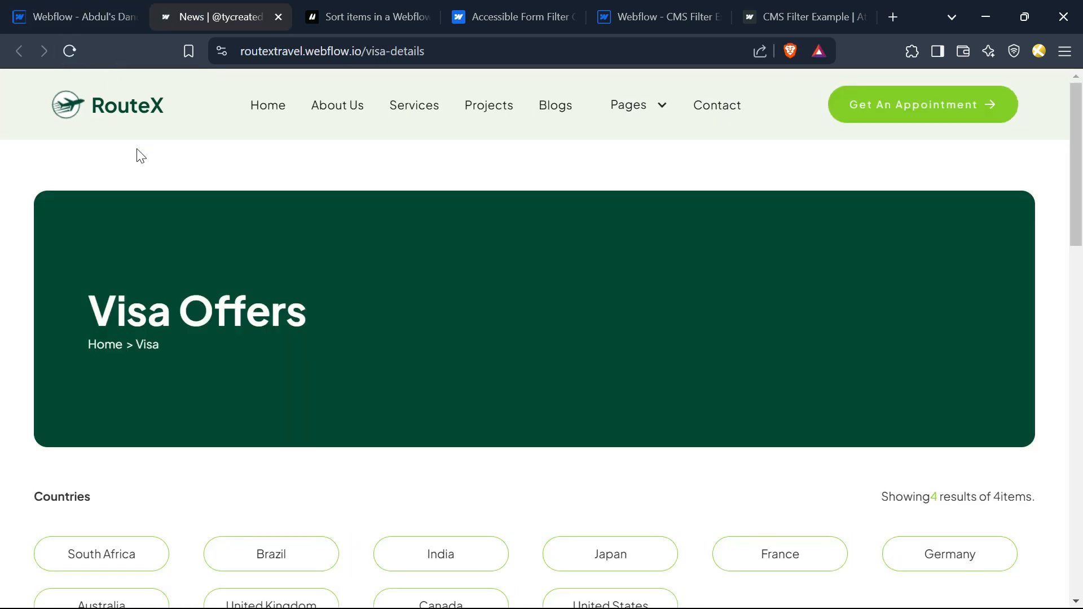
Test the live sort field by sorting the visa cards by Place (Z-A ) and back to Place ( A-Z ).
{"action": "scroll", "coordinate": [305, 282], "scroll_direction": "down", "scroll_amount": 5}
{"action": "scroll", "coordinate": [255, 271], "scroll_direction": "down", "scroll_amount": 5}
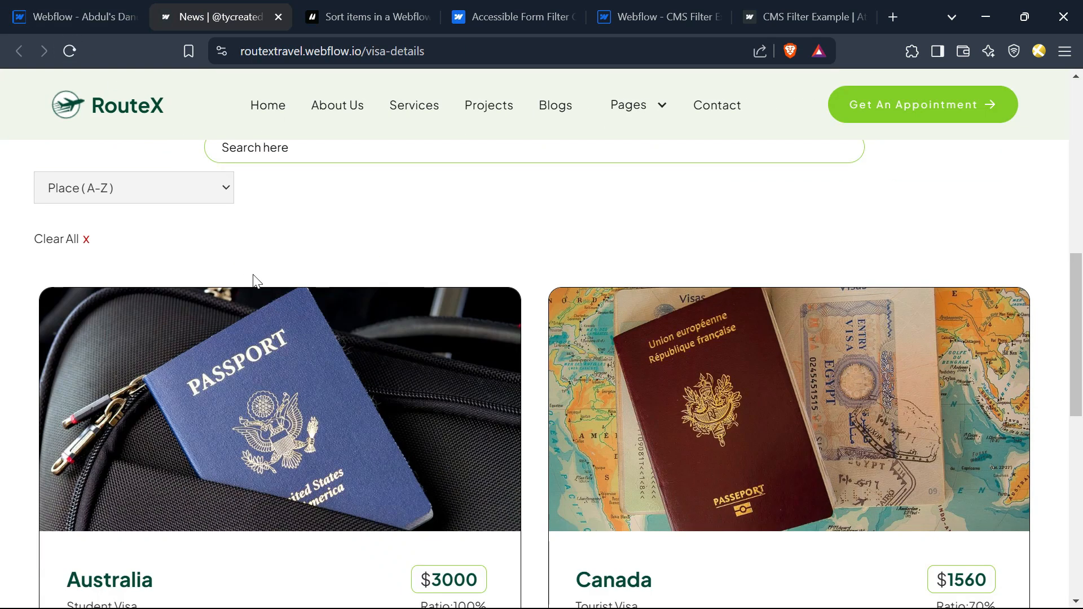
{"action": "left_click", "coordinate": [171, 181]}
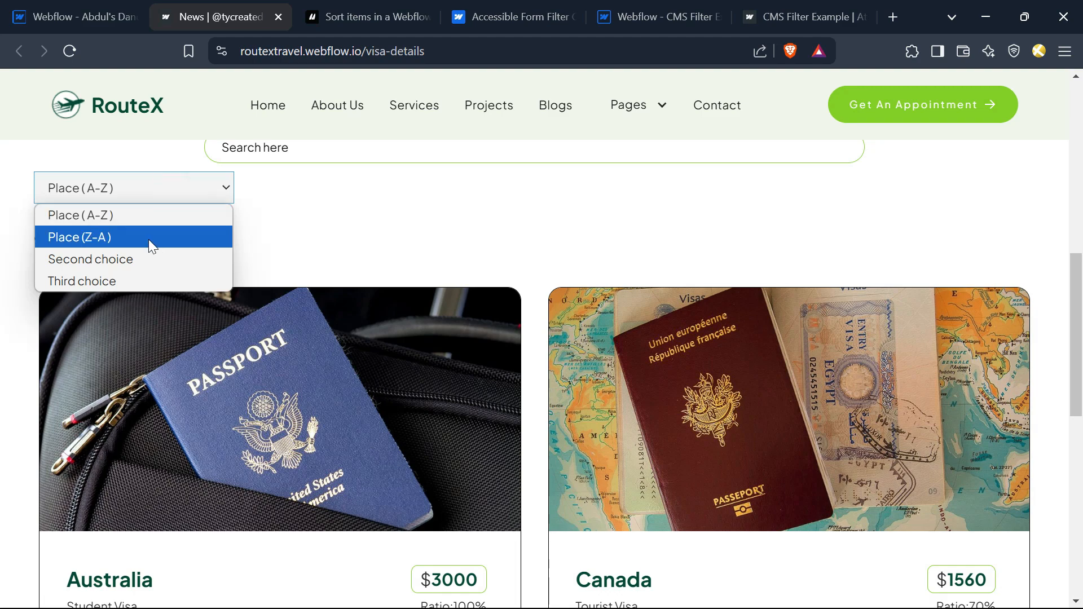
{"action": "left_click", "coordinate": [148, 239]}
{"action": "left_click", "coordinate": [164, 189]}
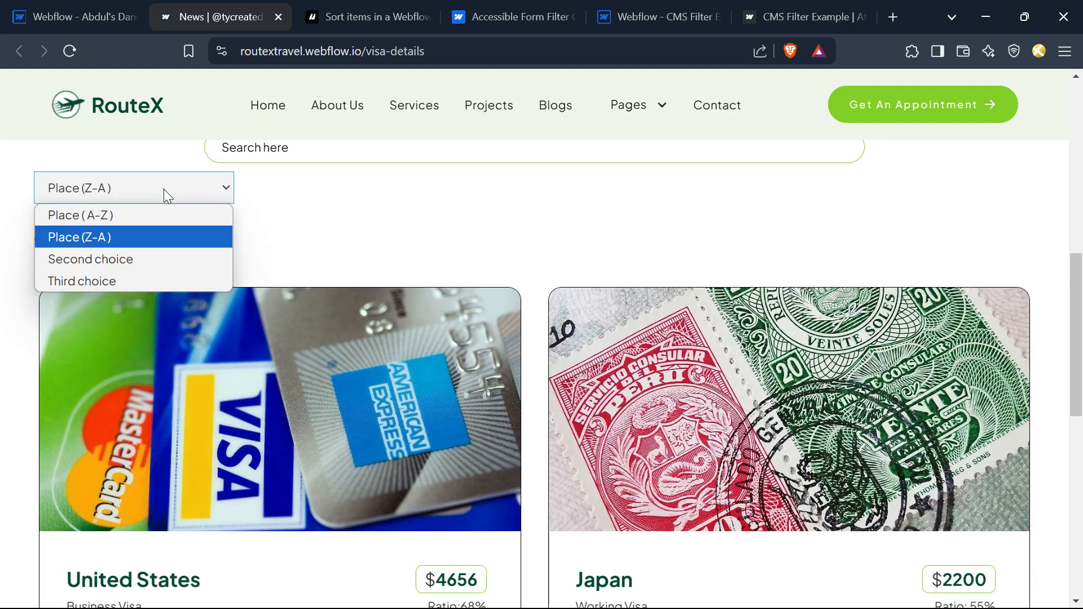
{"action": "left_click", "coordinate": [151, 217]}
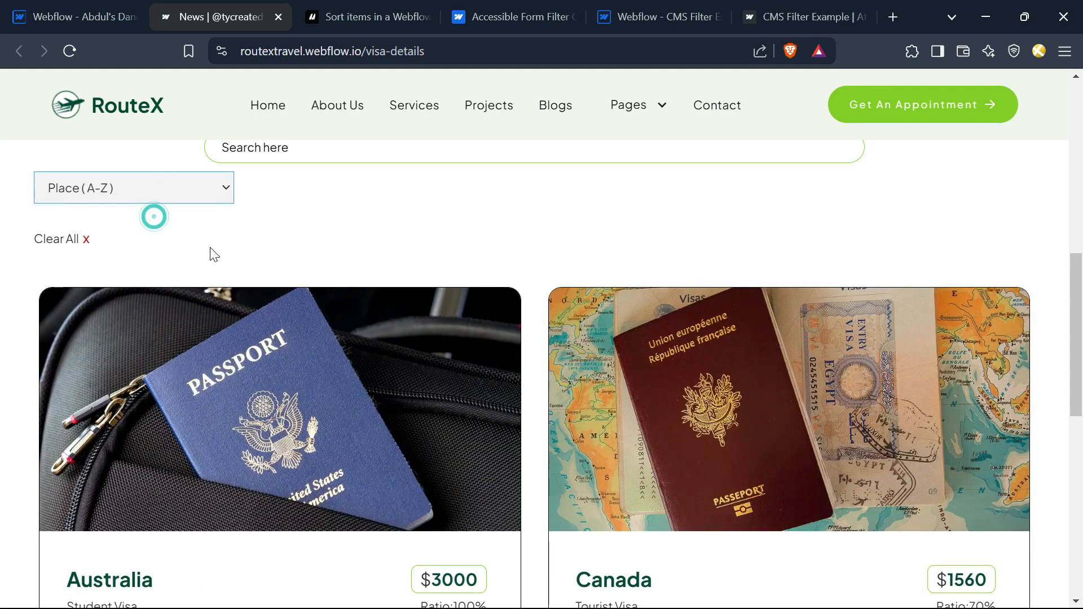
Examine the order of the visa cards under Place ( A-Z ) and the choices offered by the live sort field.
{"action": "scroll", "coordinate": [516, 397], "scroll_direction": "down", "scroll_amount": 7}
{"action": "scroll", "coordinate": [88, 203], "scroll_direction": "up", "scroll_amount": 2}
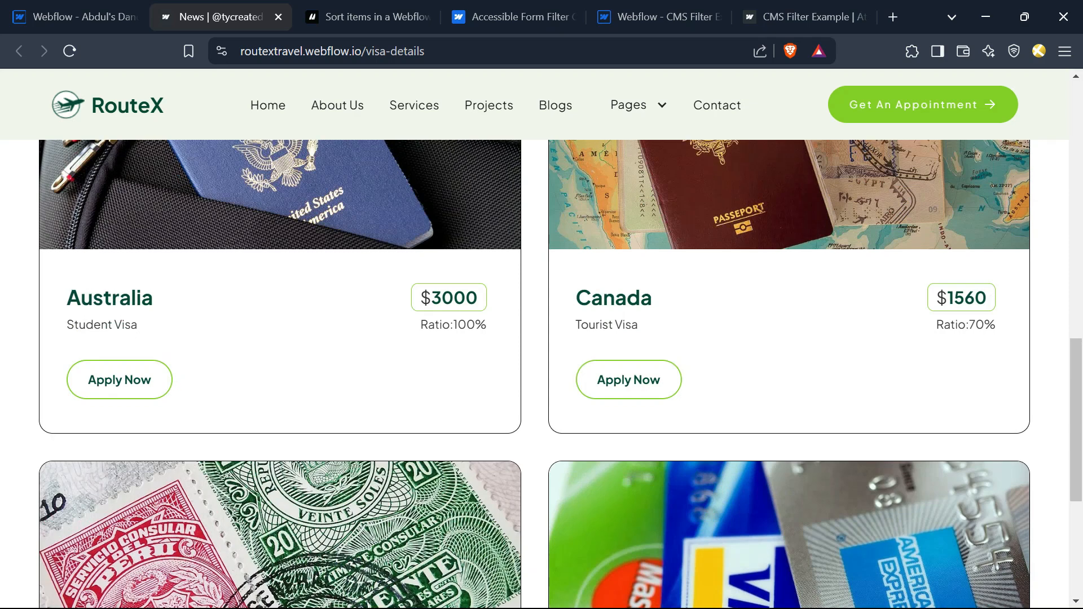
{"action": "scroll", "coordinate": [532, 336], "scroll_direction": "up", "scroll_amount": 7}
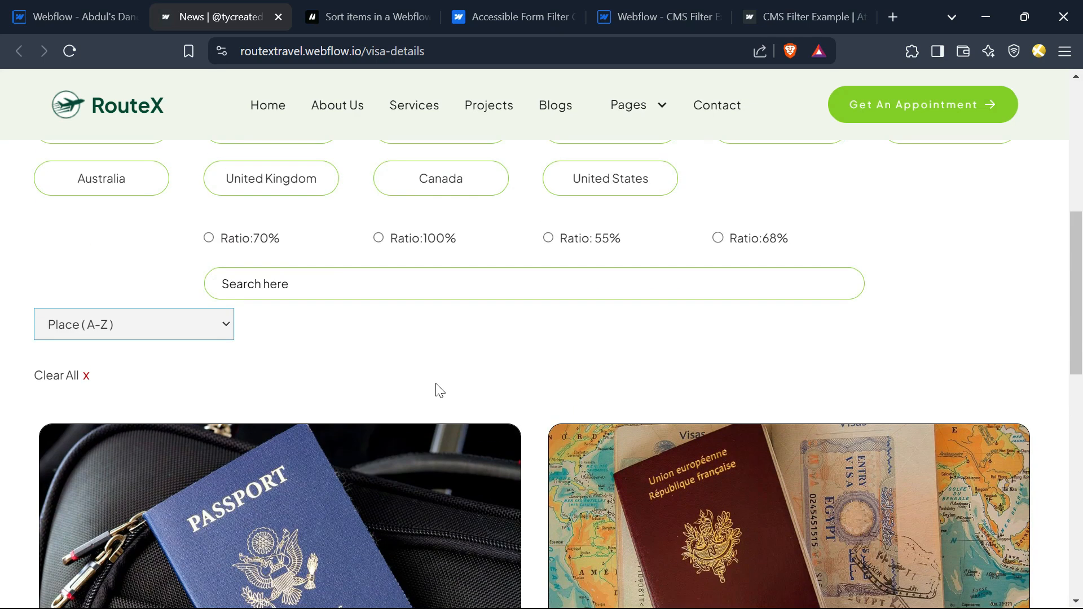
{"action": "scroll", "coordinate": [437, 389], "scroll_direction": "down", "scroll_amount": 2}
{"action": "scroll", "coordinate": [344, 327], "scroll_direction": "up", "scroll_amount": 2}
{"action": "left_click", "coordinate": [199, 333]}
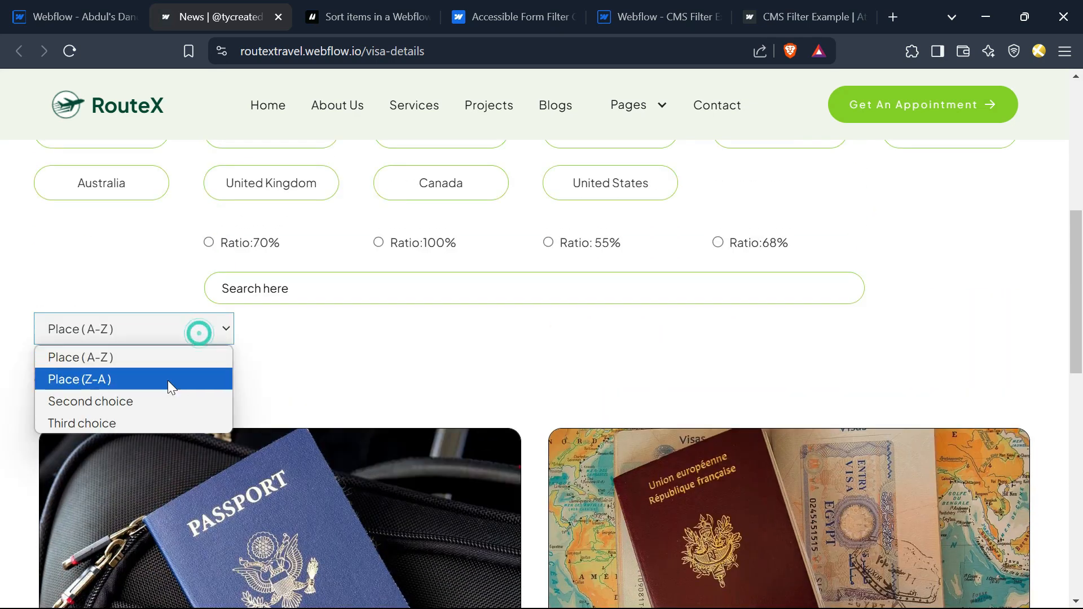
{"action": "left_click", "coordinate": [217, 322]}
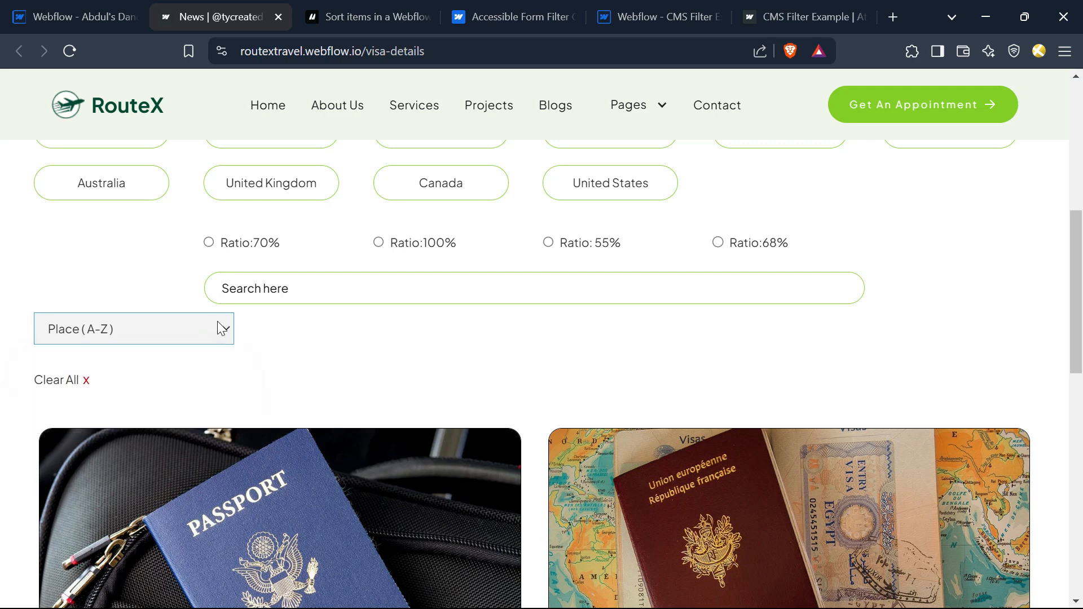
Look through the Finsweet CMS Sort documentation for the Select, Button and Dropdown trigger options and the Scroll Anchor and Duration entries.
{"action": "left_click", "coordinate": [384, 17]}
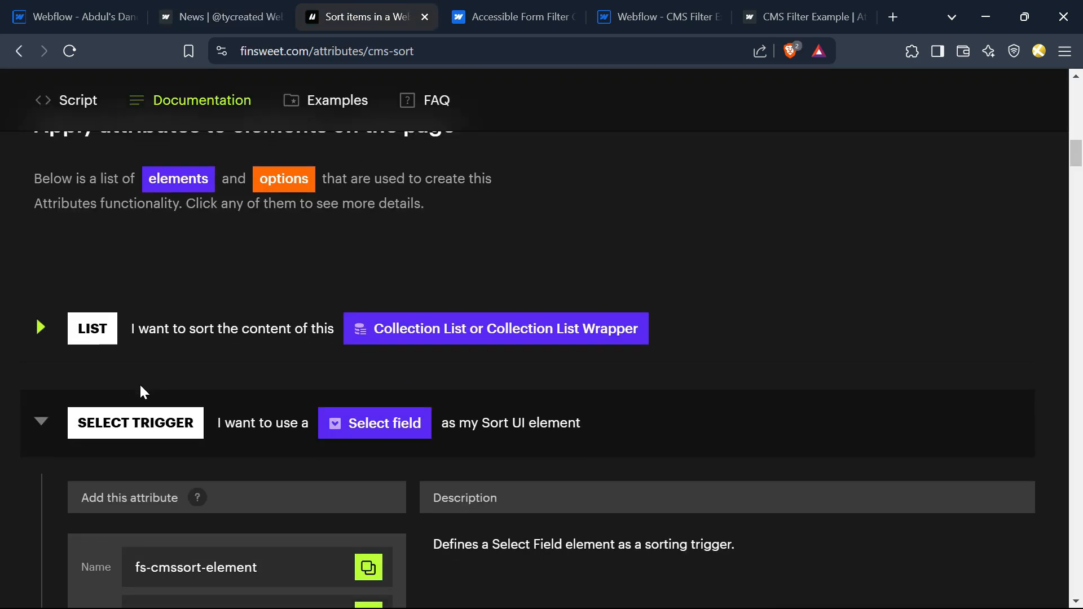
{"action": "scroll", "coordinate": [158, 367], "scroll_direction": "down", "scroll_amount": 5}
{"action": "scroll", "coordinate": [174, 354], "scroll_direction": "down", "scroll_amount": 5}
{"action": "scroll", "coordinate": [181, 246], "scroll_direction": "up", "scroll_amount": 2}
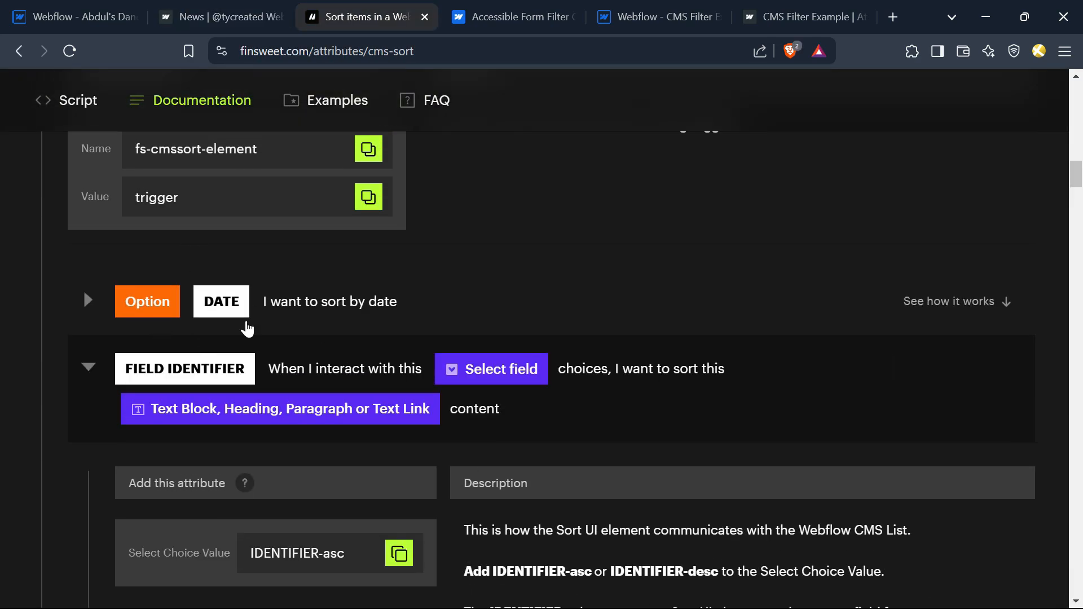
{"action": "scroll", "coordinate": [489, 330], "scroll_direction": "down", "scroll_amount": 2}
{"action": "scroll", "coordinate": [488, 330], "scroll_direction": "down", "scroll_amount": 8}
{"action": "scroll", "coordinate": [455, 348], "scroll_direction": "down", "scroll_amount": 12}
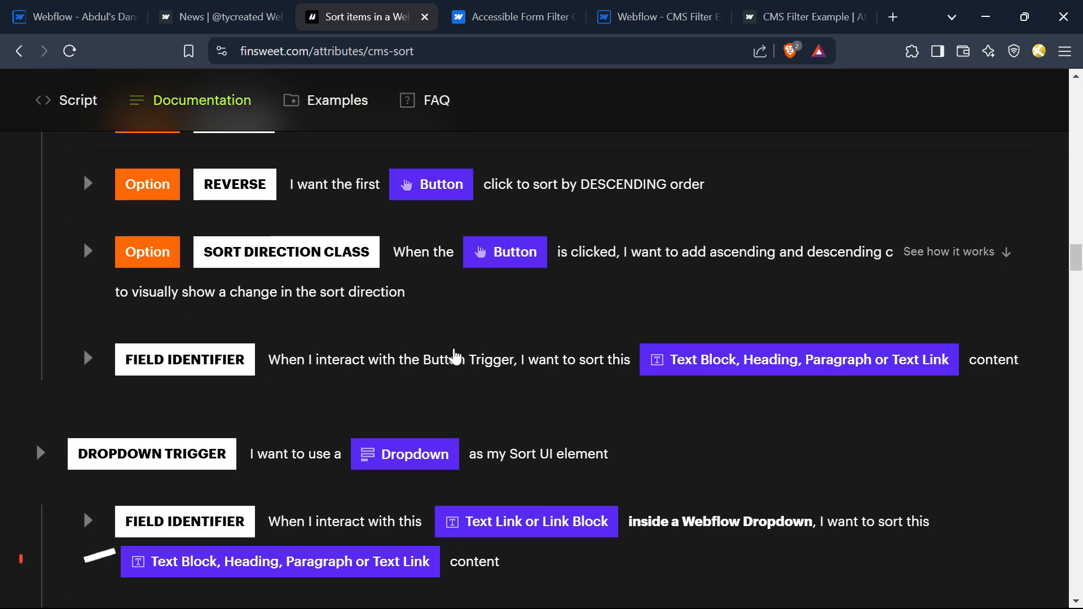
{"action": "scroll", "coordinate": [435, 358], "scroll_direction": "up", "scroll_amount": 5}
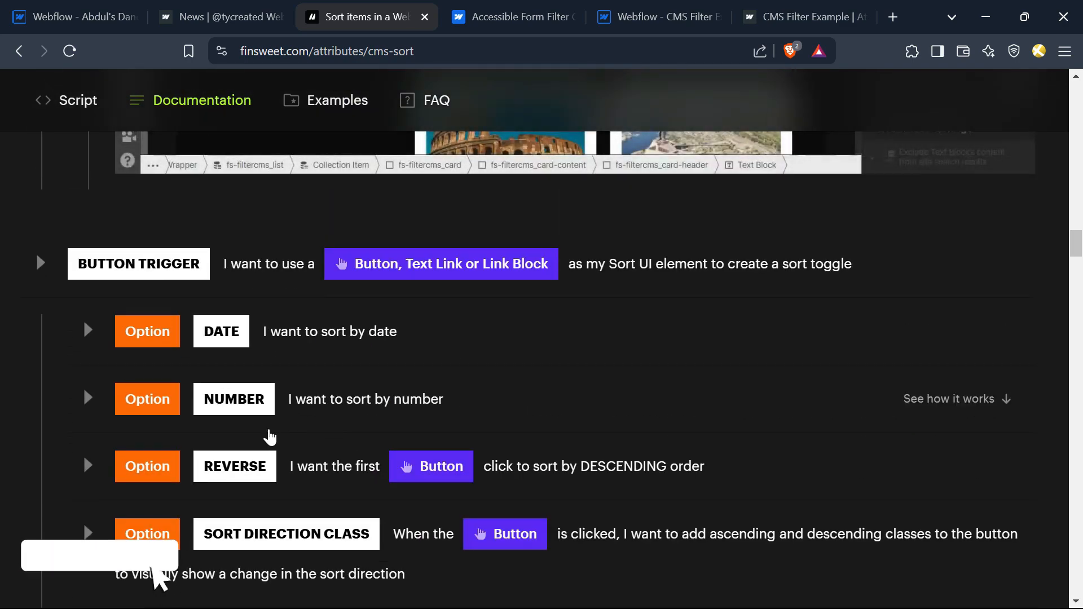
{"action": "scroll", "coordinate": [285, 420], "scroll_direction": "down", "scroll_amount": 4}
{"action": "scroll", "coordinate": [437, 295], "scroll_direction": "down", "scroll_amount": 5}
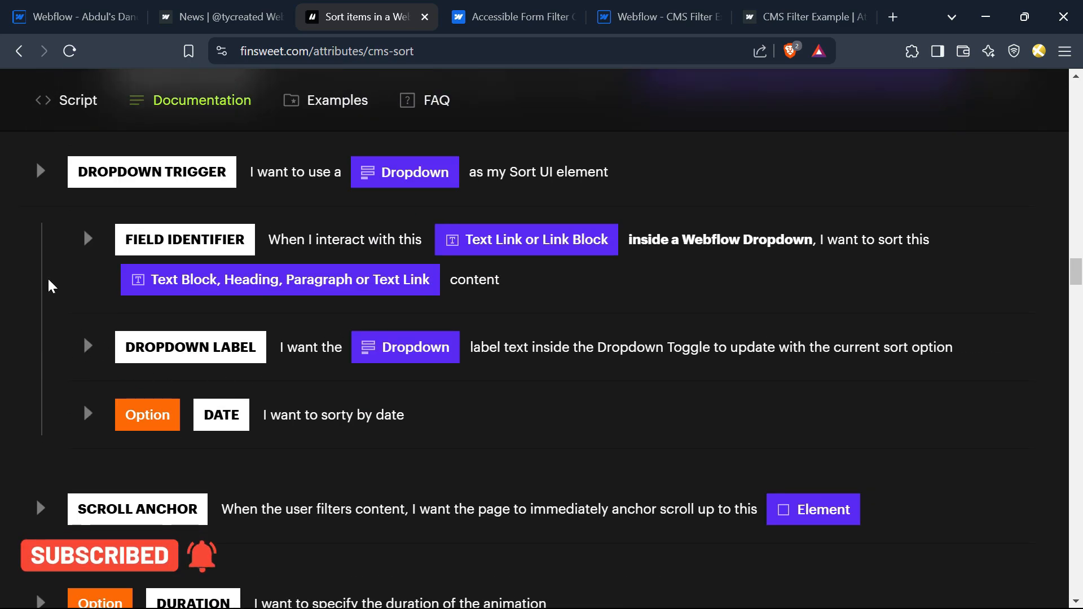
{"action": "scroll", "coordinate": [49, 283], "scroll_direction": "down", "scroll_amount": 3}
{"action": "scroll", "coordinate": [36, 330], "scroll_direction": "down", "scroll_amount": 3}
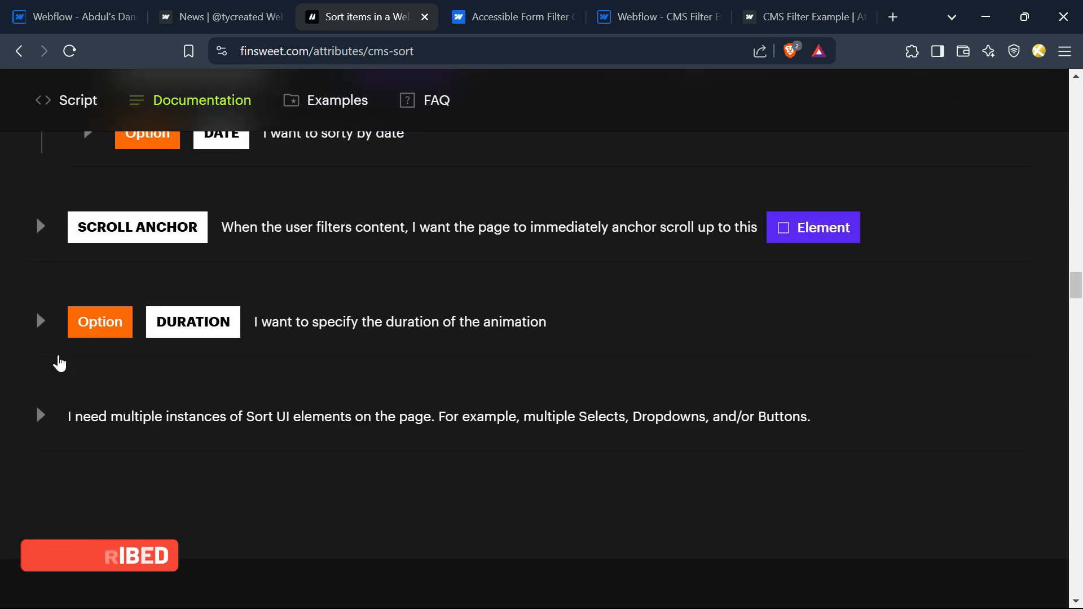
{"action": "scroll", "coordinate": [380, 442], "scroll_direction": "up", "scroll_amount": 3}
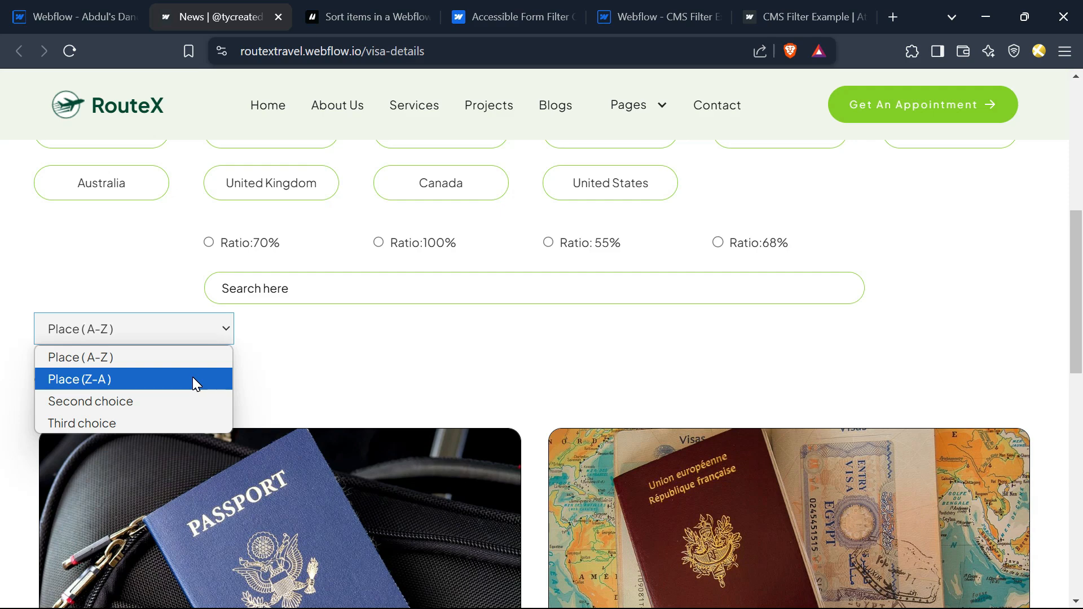
Sort the visa cards on the live page by Place (Z-A ) and check the page's scroll position against the Countries header.
{"action": "left_click", "coordinate": [193, 380]}
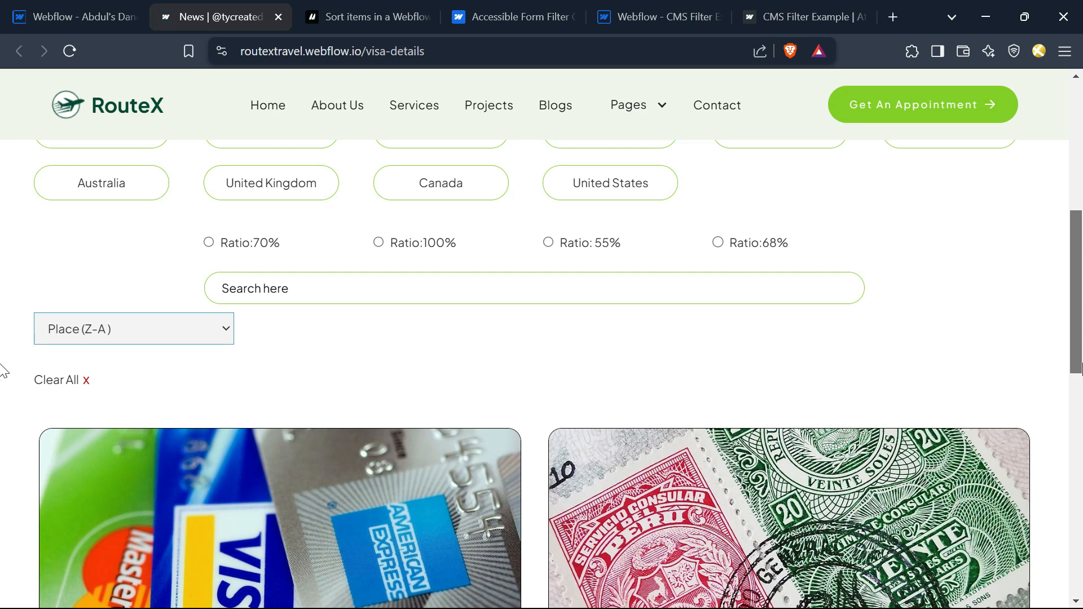
{"action": "scroll", "coordinate": [3, 371], "scroll_direction": "up", "scroll_amount": 4}
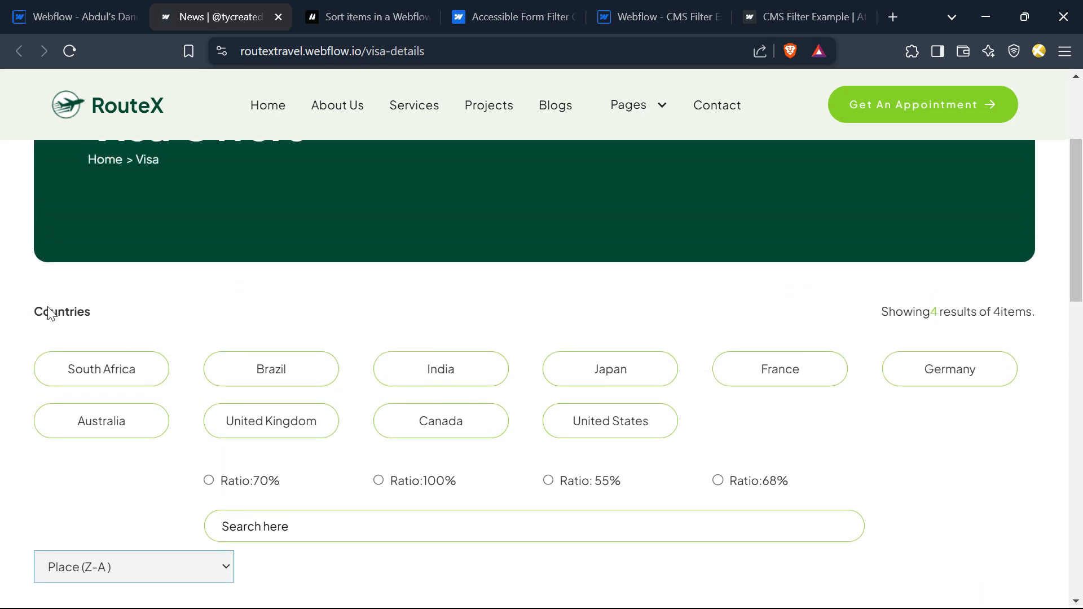
Expand the Scroll Anchor entry in the CMS Sort documentation and copy its attribute name fs-cmssort-element, returning to the Webflow Designer.
{"action": "left_click", "coordinate": [331, 8]}
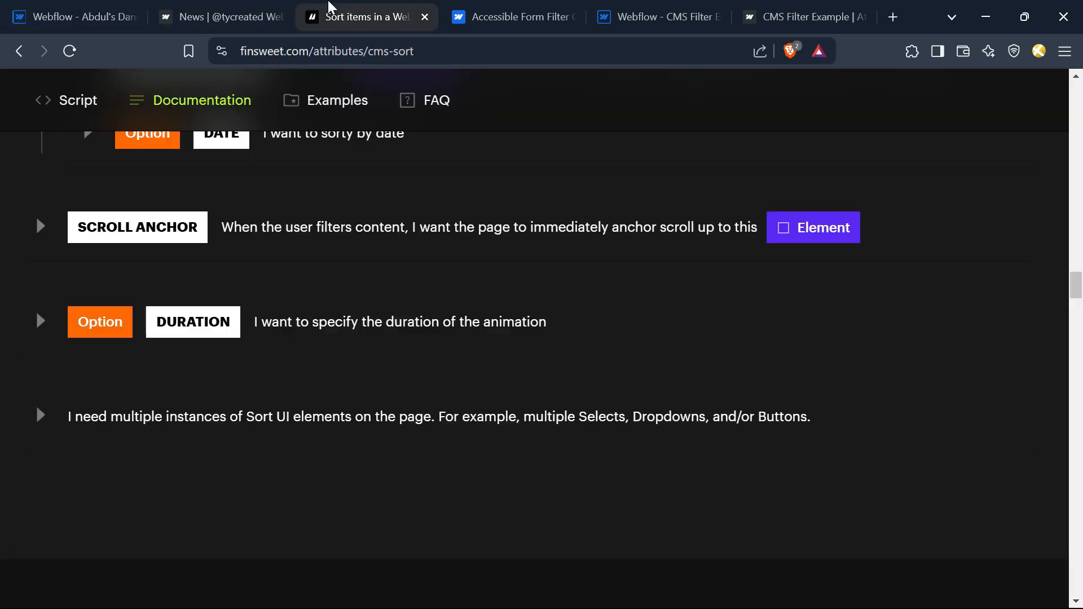
{"action": "left_click", "coordinate": [37, 226]}
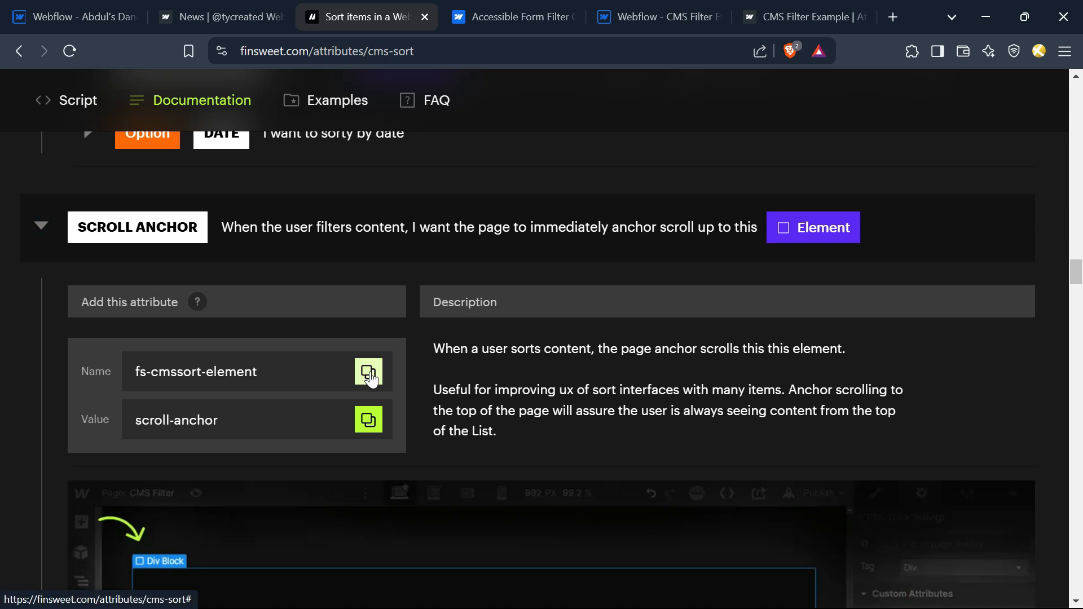
{"action": "scroll", "coordinate": [328, 452], "scroll_direction": "down", "scroll_amount": 5}
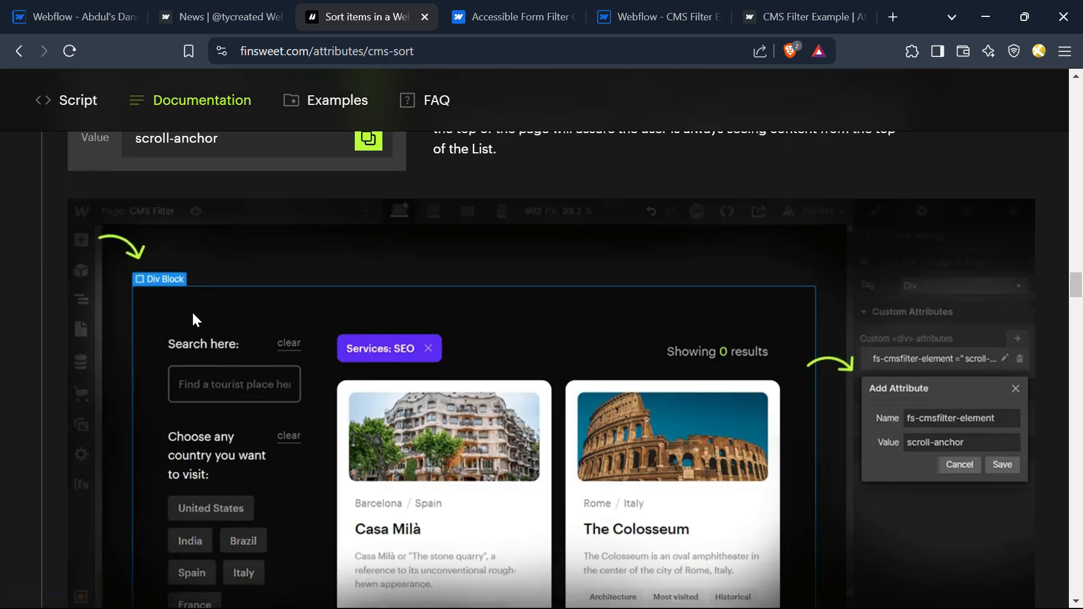
{"action": "scroll", "coordinate": [242, 384], "scroll_direction": "up", "scroll_amount": 5}
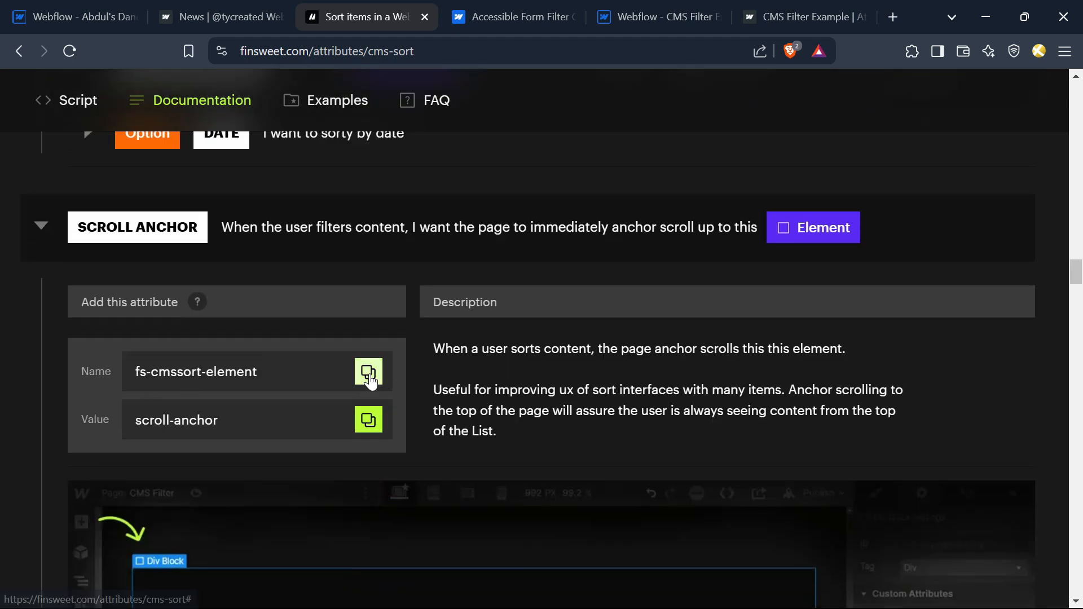
{"action": "left_click", "coordinate": [368, 374]}
{"action": "key", "text": "ctrl+1"}
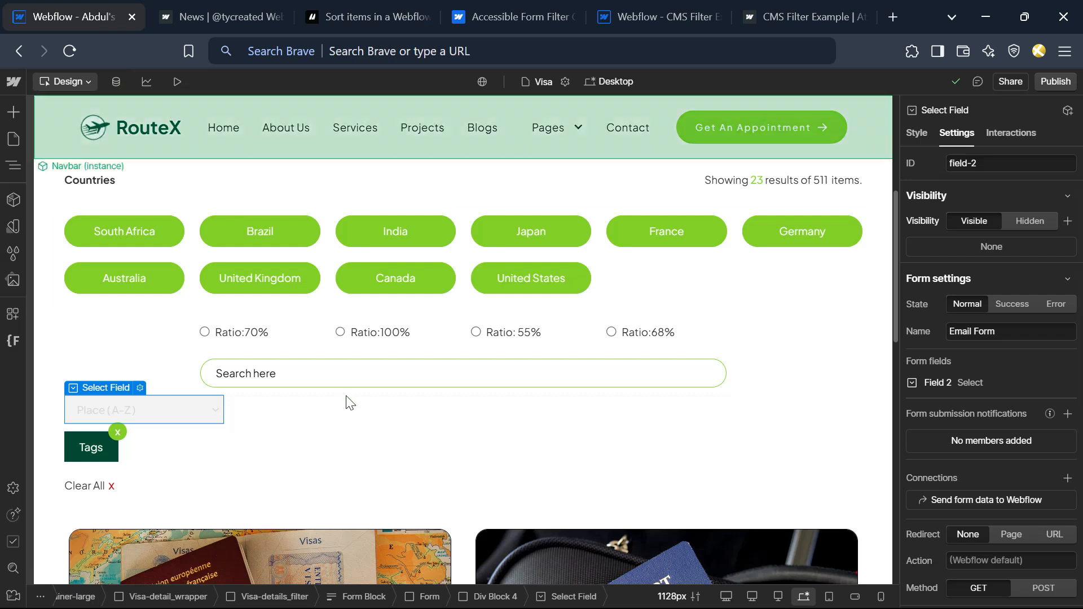
Add a custom attribute named fs-cmssort-element to the Visa- filter-header div above the country filters.
{"action": "scroll", "coordinate": [336, 400], "scroll_direction": "up", "scroll_amount": 5}
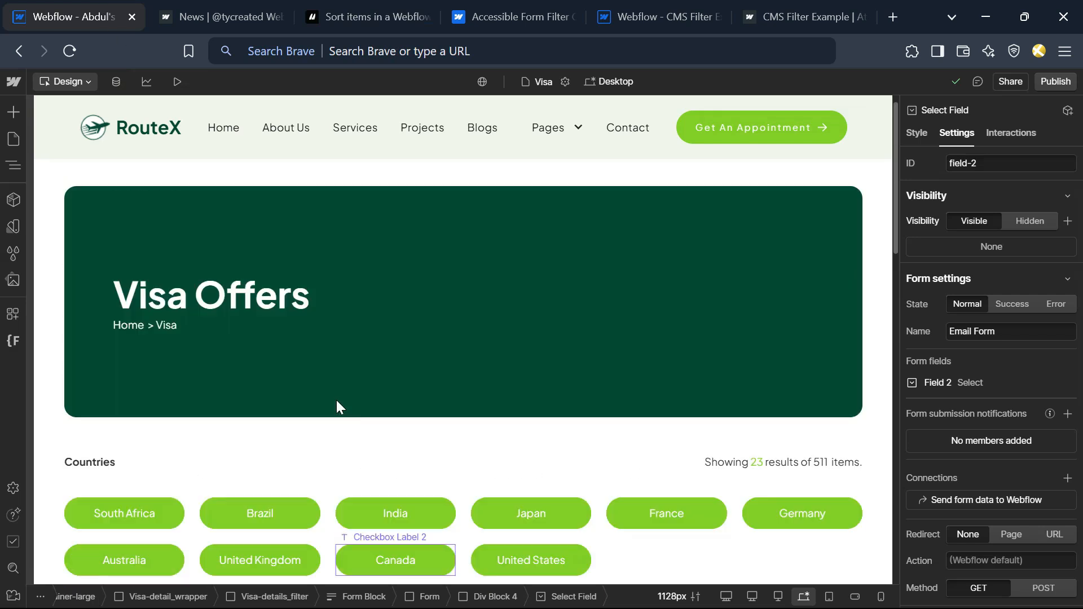
{"action": "left_click", "coordinate": [243, 472]}
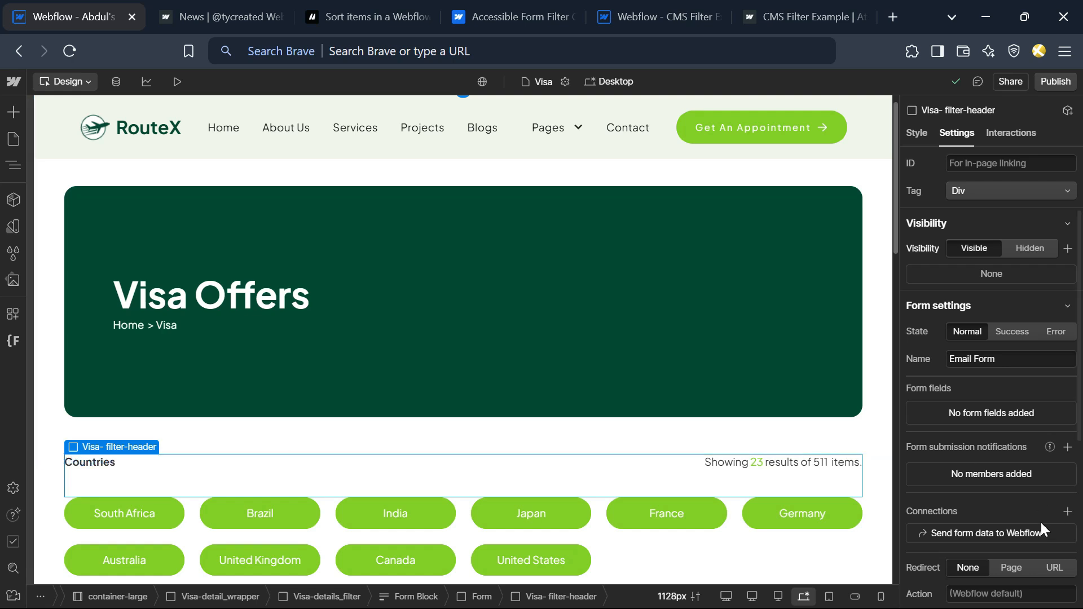
{"action": "scroll", "coordinate": [1008, 490], "scroll_direction": "down", "scroll_amount": 5}
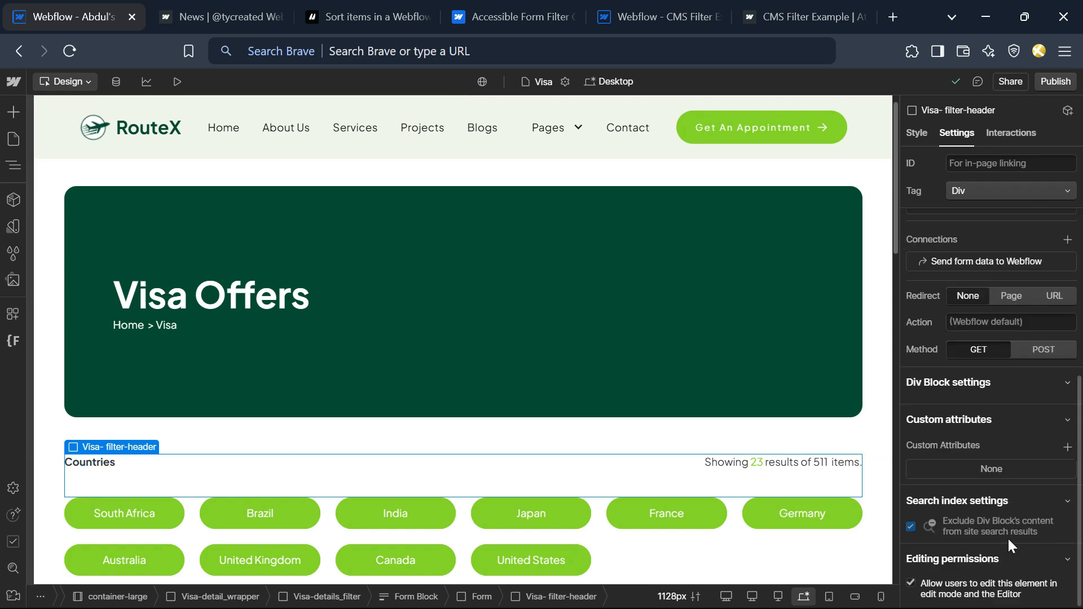
{"action": "left_click", "coordinate": [1066, 446]}
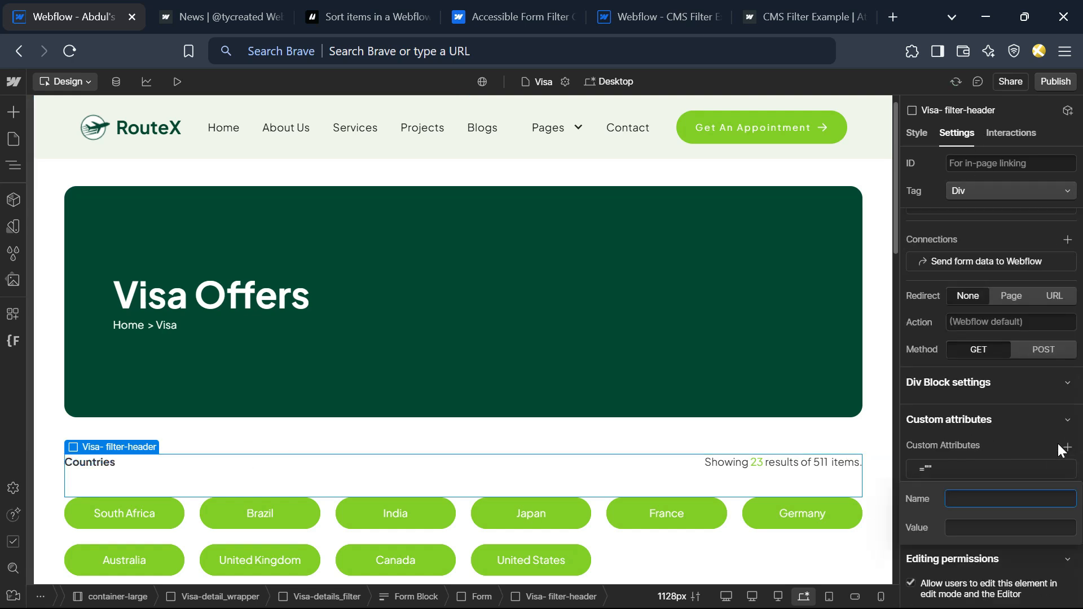
{"action": "key", "text": "ctrl+v"}
Set the filter header's fs-cmssort-element value to scroll-anchor, copied from the Finsweet documentation, and publish the site.
{"action": "left_click", "coordinate": [362, 8]}
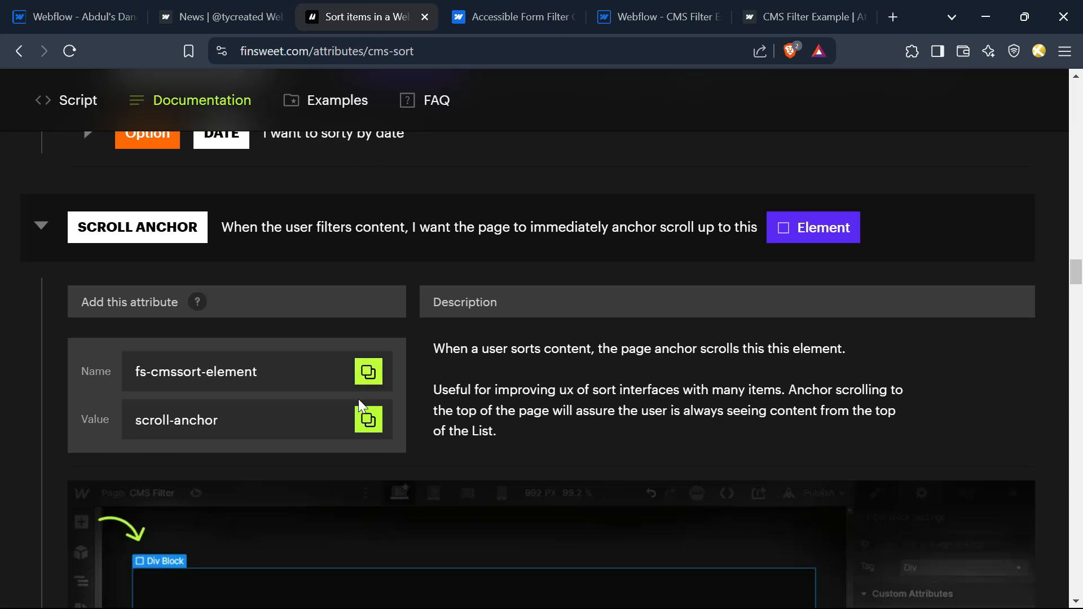
{"action": "left_click", "coordinate": [79, 17]}
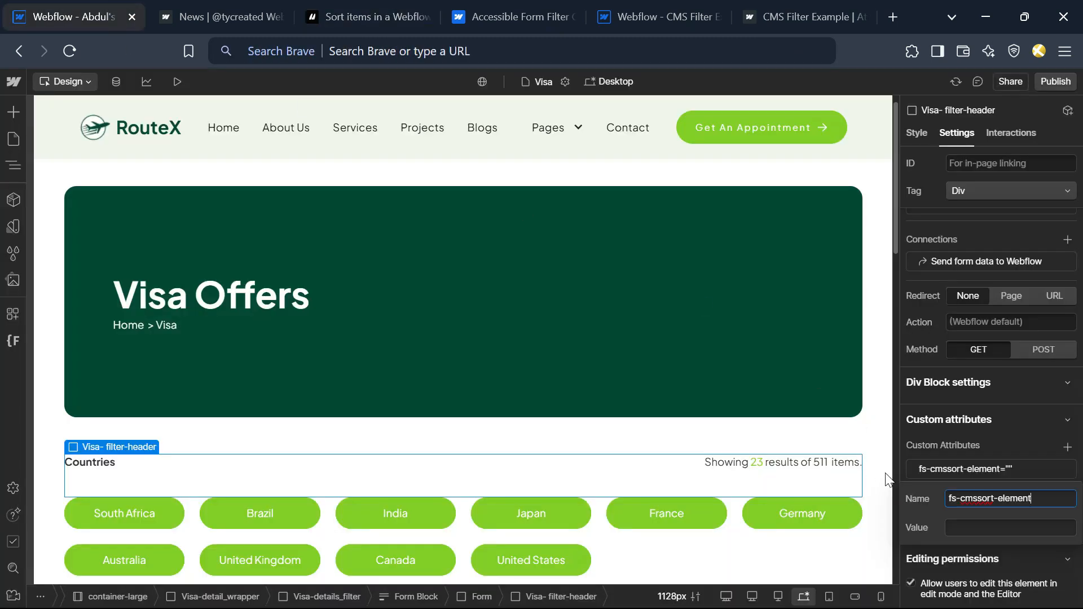
{"action": "left_click", "coordinate": [1010, 527]}
{"action": "key", "text": "ctrl+v"}
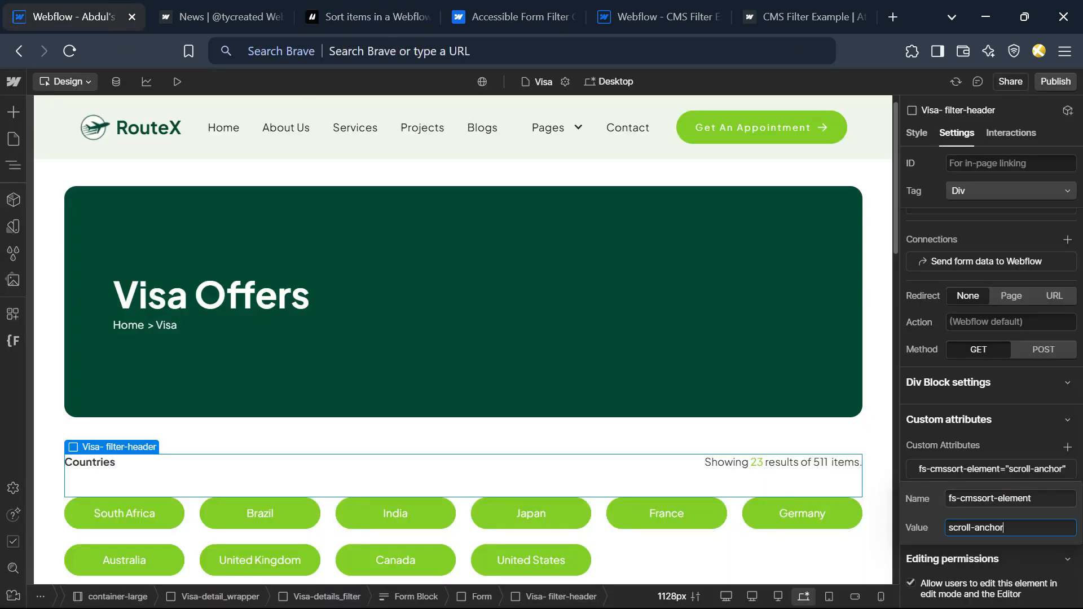
{"action": "left_click", "coordinate": [1049, 83]}
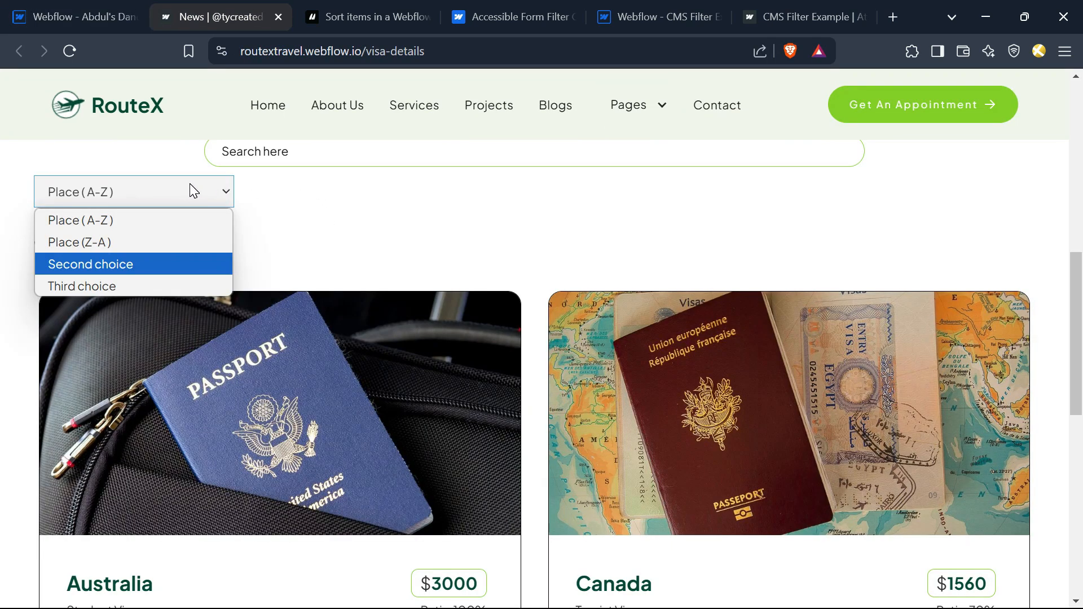
Test the scroll anchor on the live visa-details page by sorting the cards by Place (Z-A ).
{"action": "left_click", "coordinate": [114, 249]}
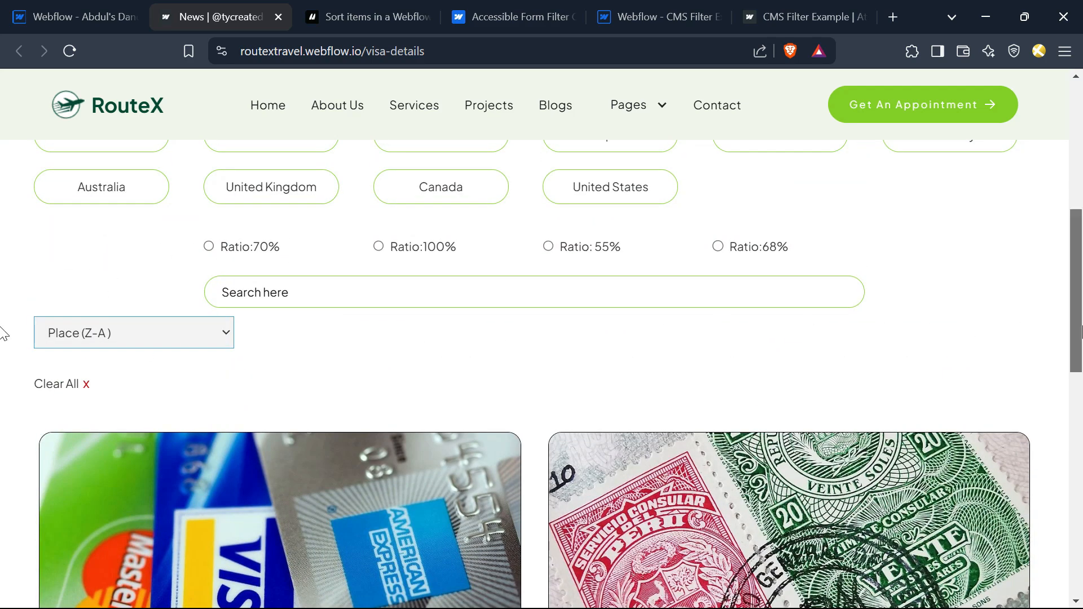
{"action": "scroll", "coordinate": [401, 216], "scroll_direction": "up", "scroll_amount": 1}
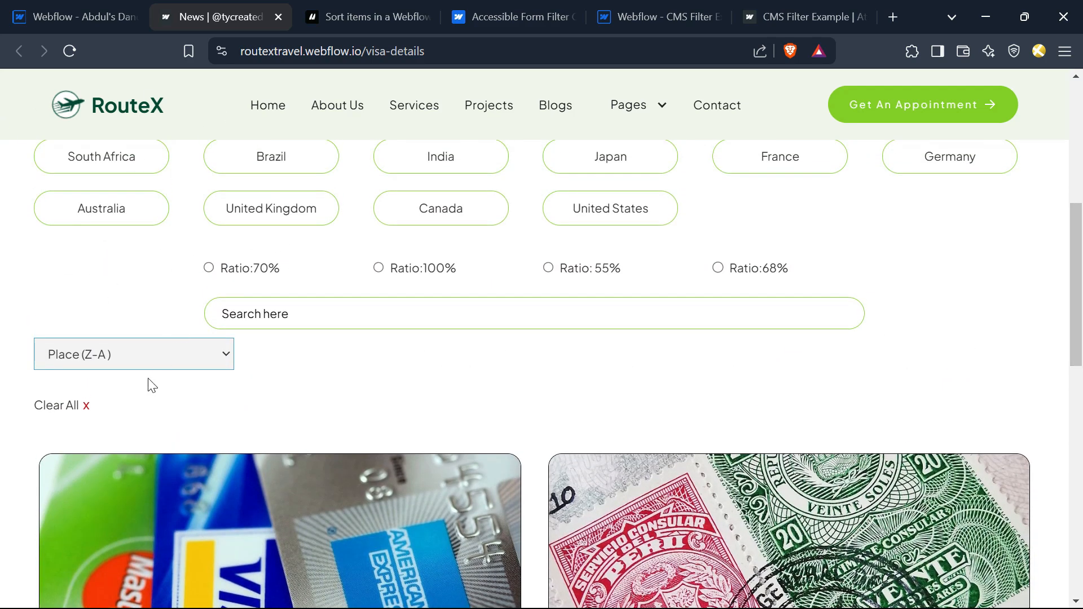
{"action": "scroll", "coordinate": [109, 305], "scroll_direction": "up", "scroll_amount": 2}
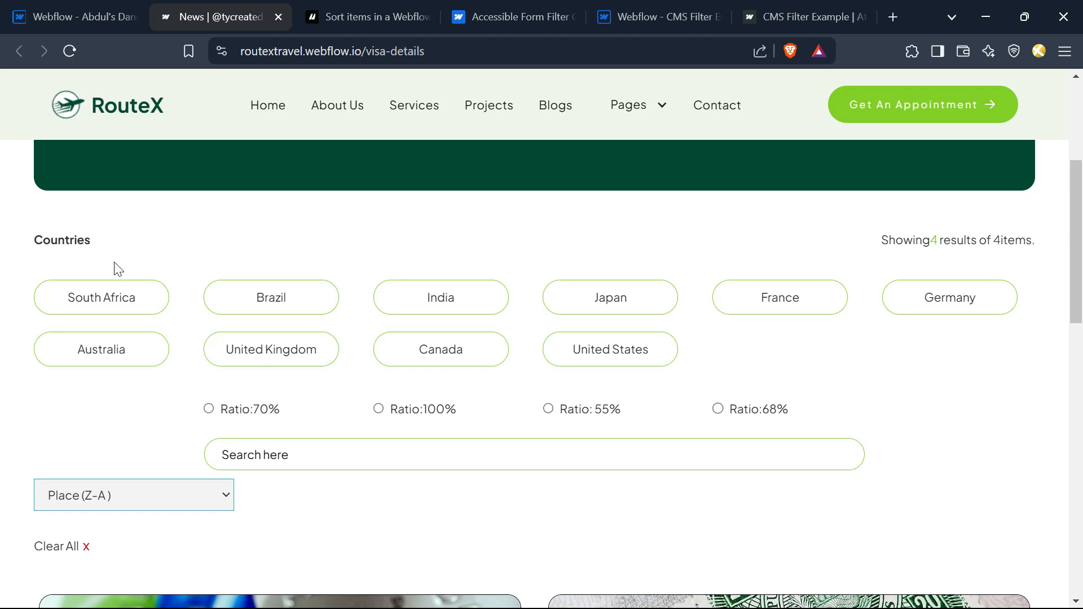
Collapse the Scroll Anchor entry in the CMS Sort documentation and look over the Button Trigger options.
{"action": "key", "text": "ctrl+Tab"}
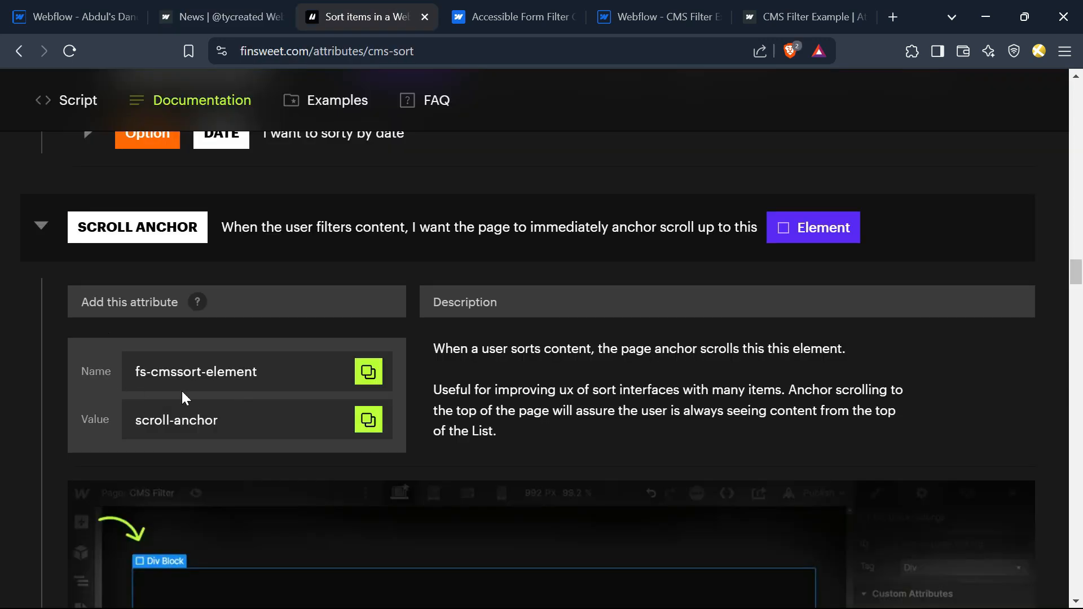
{"action": "left_click", "coordinate": [42, 231]}
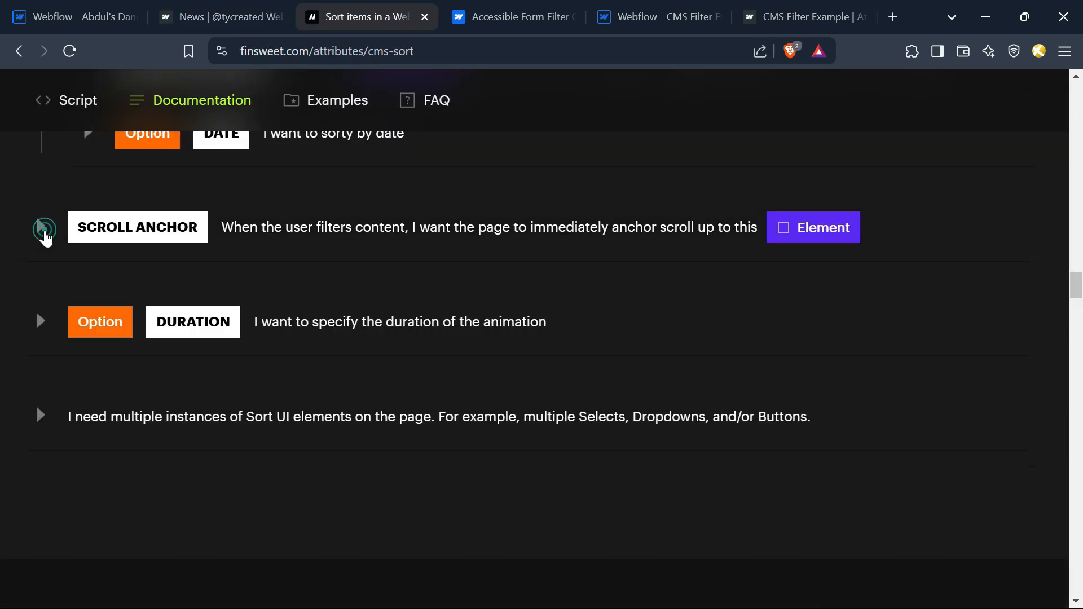
{"action": "scroll", "coordinate": [86, 485], "scroll_direction": "down", "scroll_amount": 1}
{"action": "scroll", "coordinate": [85, 485], "scroll_direction": "up", "scroll_amount": 8}
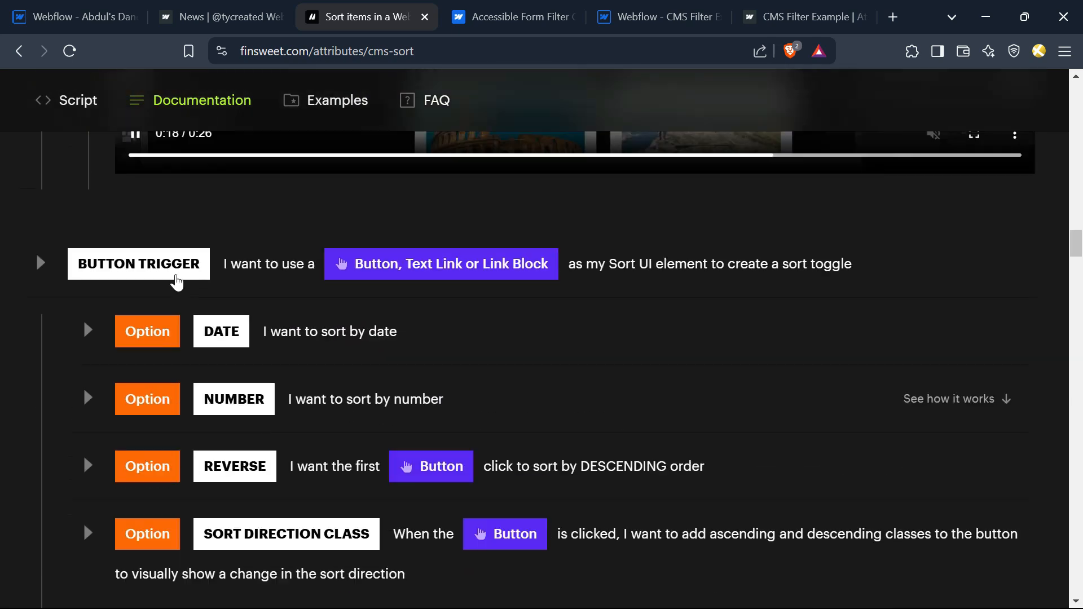
Return to the live visa page and filter the cards by Japan with Place (Z-A ) sorting active.
{"action": "key", "text": "ctrl+shift+Tab"}
{"action": "scroll", "coordinate": [459, 479], "scroll_direction": "up", "scroll_amount": 4}
{"action": "scroll", "coordinate": [399, 425], "scroll_direction": "down", "scroll_amount": 5}
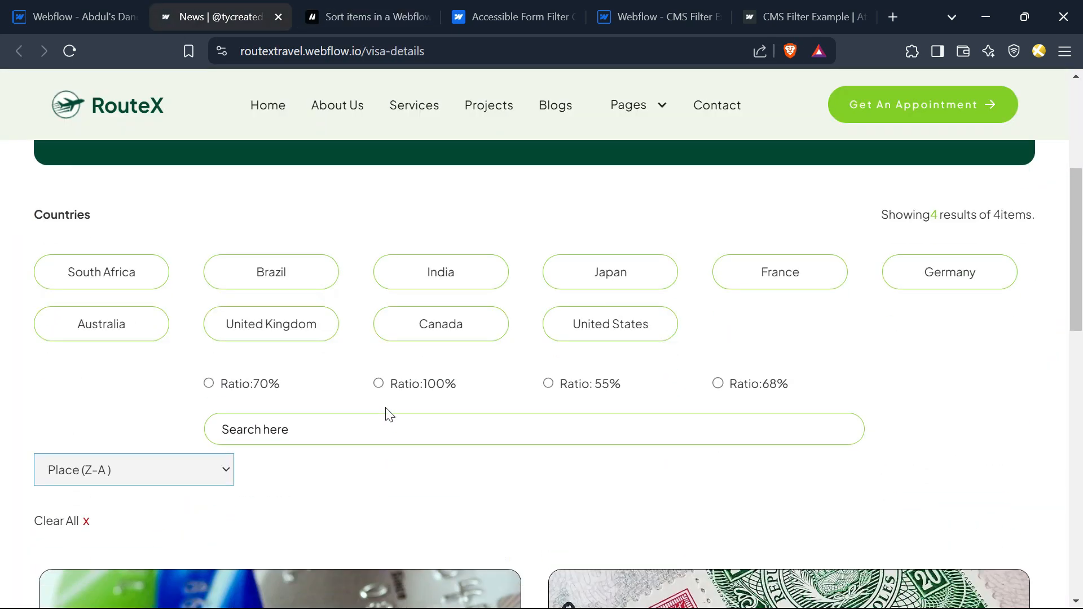
{"action": "left_click", "coordinate": [620, 278]}
{"action": "scroll", "coordinate": [619, 270], "scroll_direction": "down", "scroll_amount": 2}
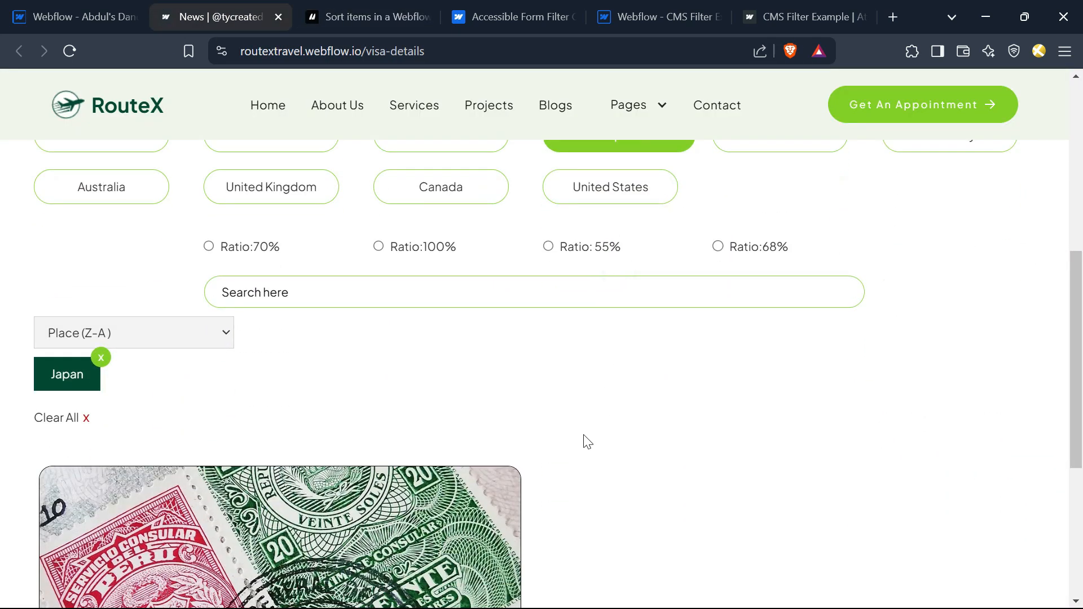
{"action": "scroll", "coordinate": [583, 446], "scroll_direction": "up", "scroll_amount": 2}
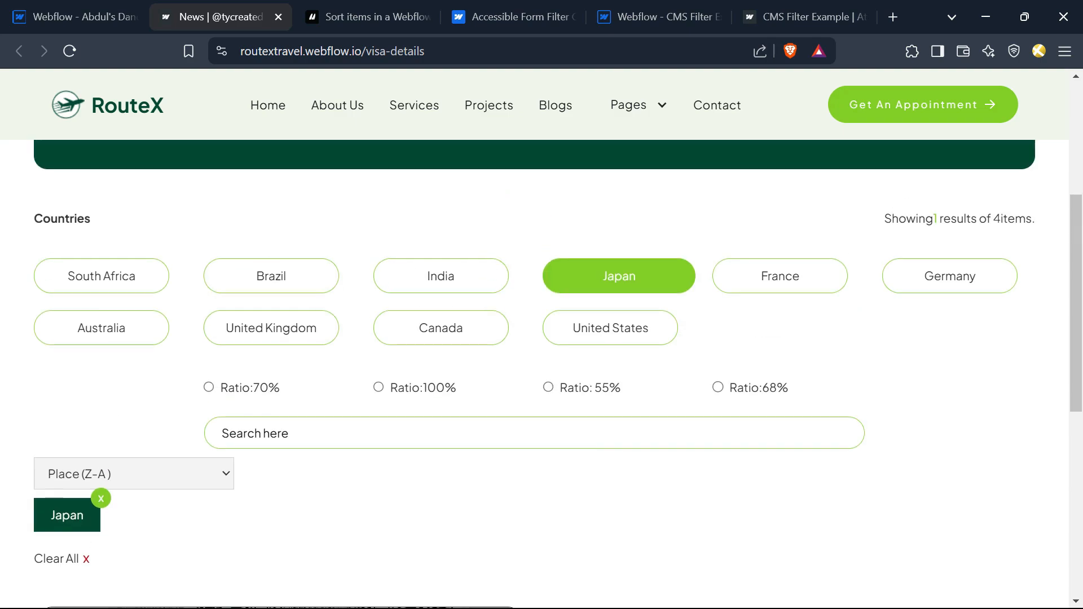
Add United States to the live country filter and examine the order of the filtered visa cards.
{"action": "left_click", "coordinate": [611, 329]}
{"action": "scroll", "coordinate": [611, 338], "scroll_direction": "down", "scroll_amount": 2}
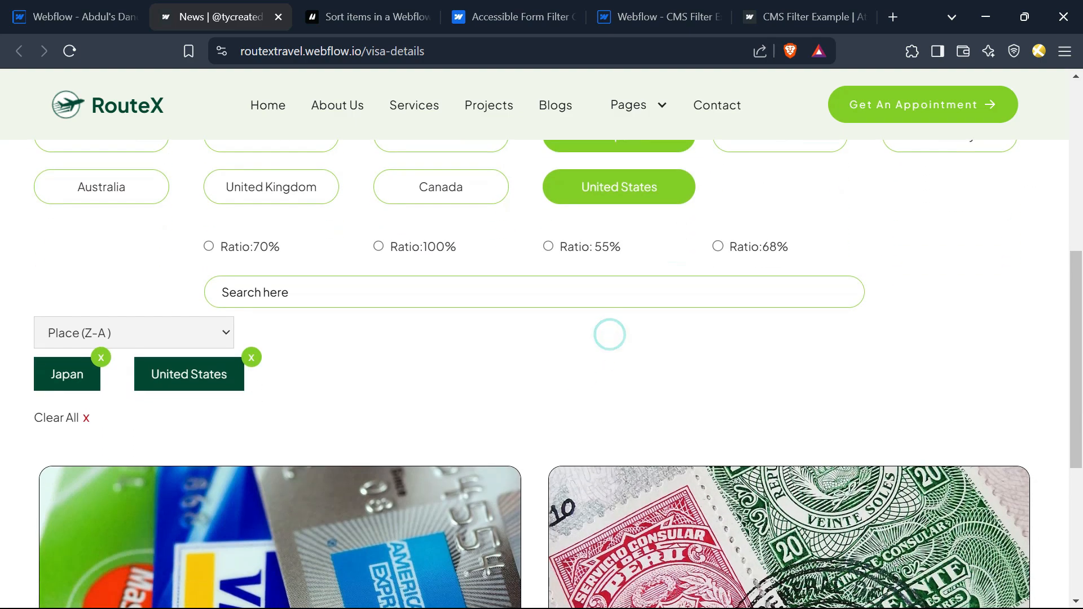
{"action": "scroll", "coordinate": [319, 505], "scroll_direction": "down", "scroll_amount": 5}
{"action": "scroll", "coordinate": [300, 502], "scroll_direction": "up", "scroll_amount": 9}
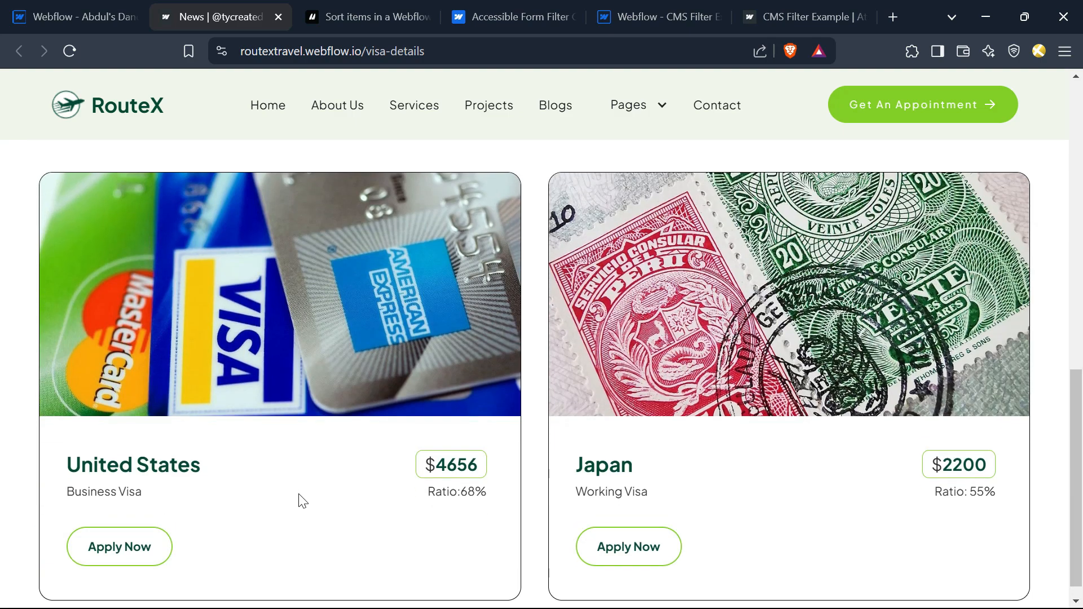
{"action": "scroll", "coordinate": [299, 506], "scroll_direction": "down", "scroll_amount": 2}
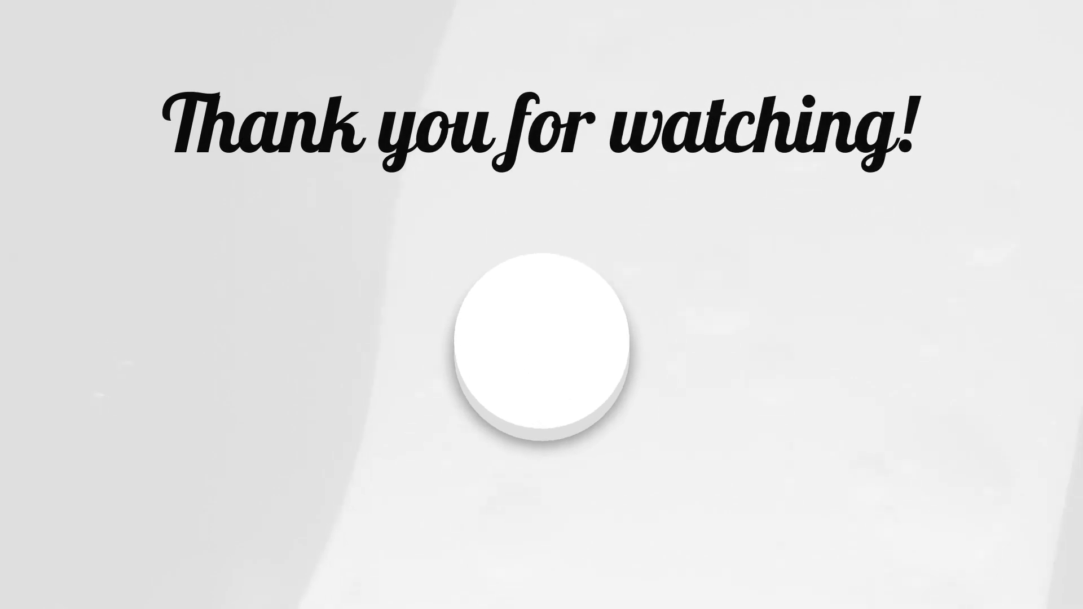